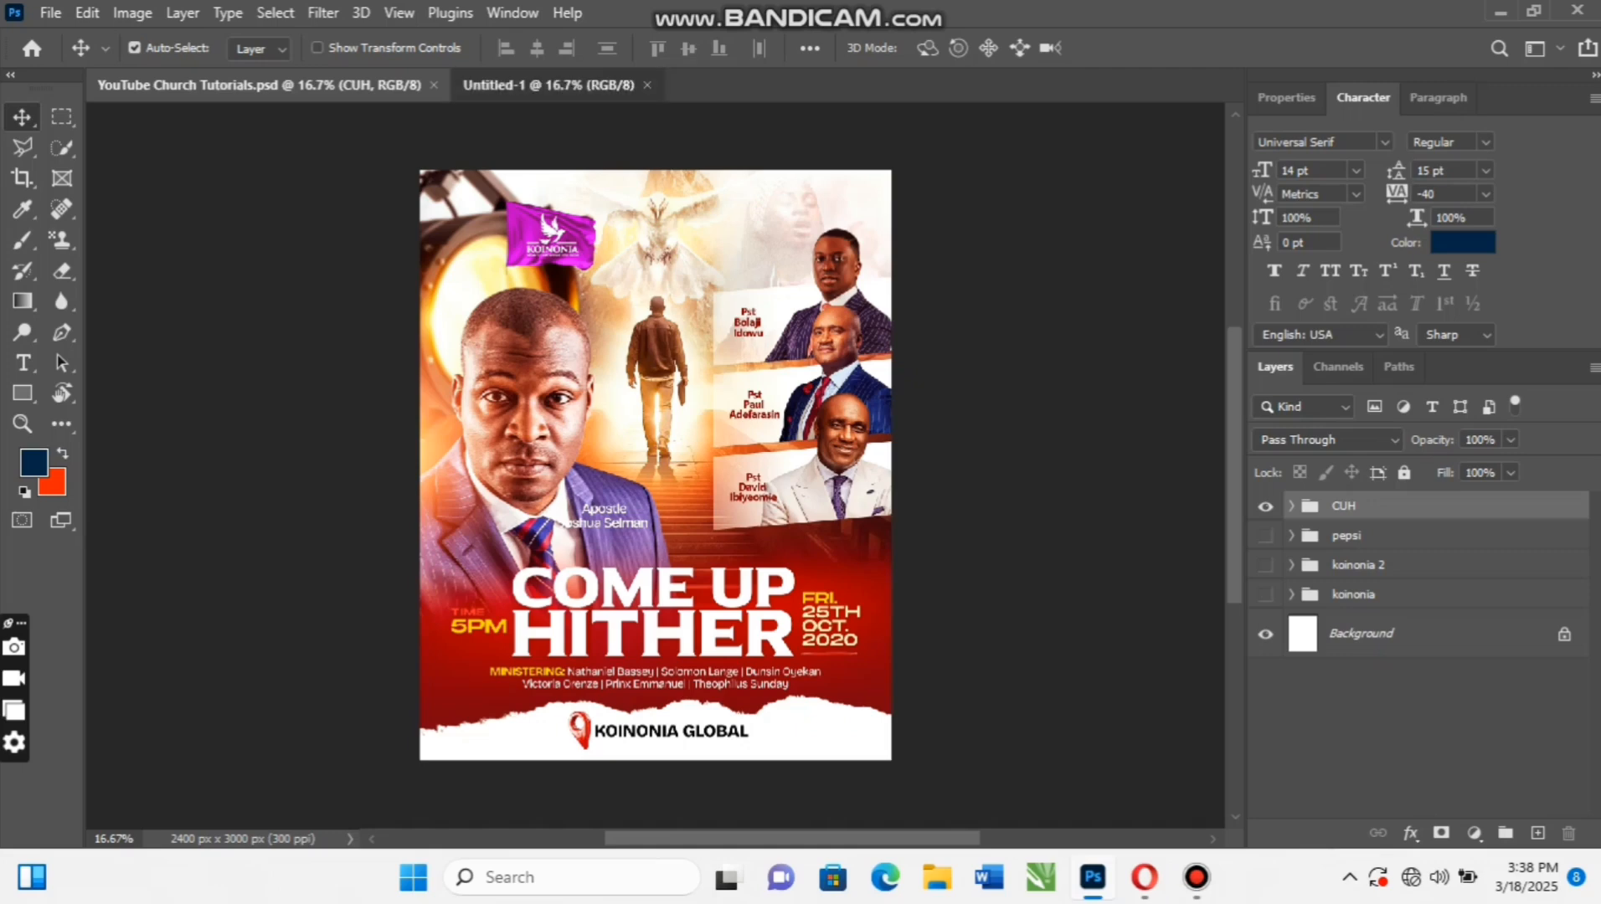
In the blank Untitled-1 document, place the stairway image 87e8bfb8133f59bfb0a48a9b5277e845 from Pictures > Koinonia > CUH as an embedded object
click(549, 84)
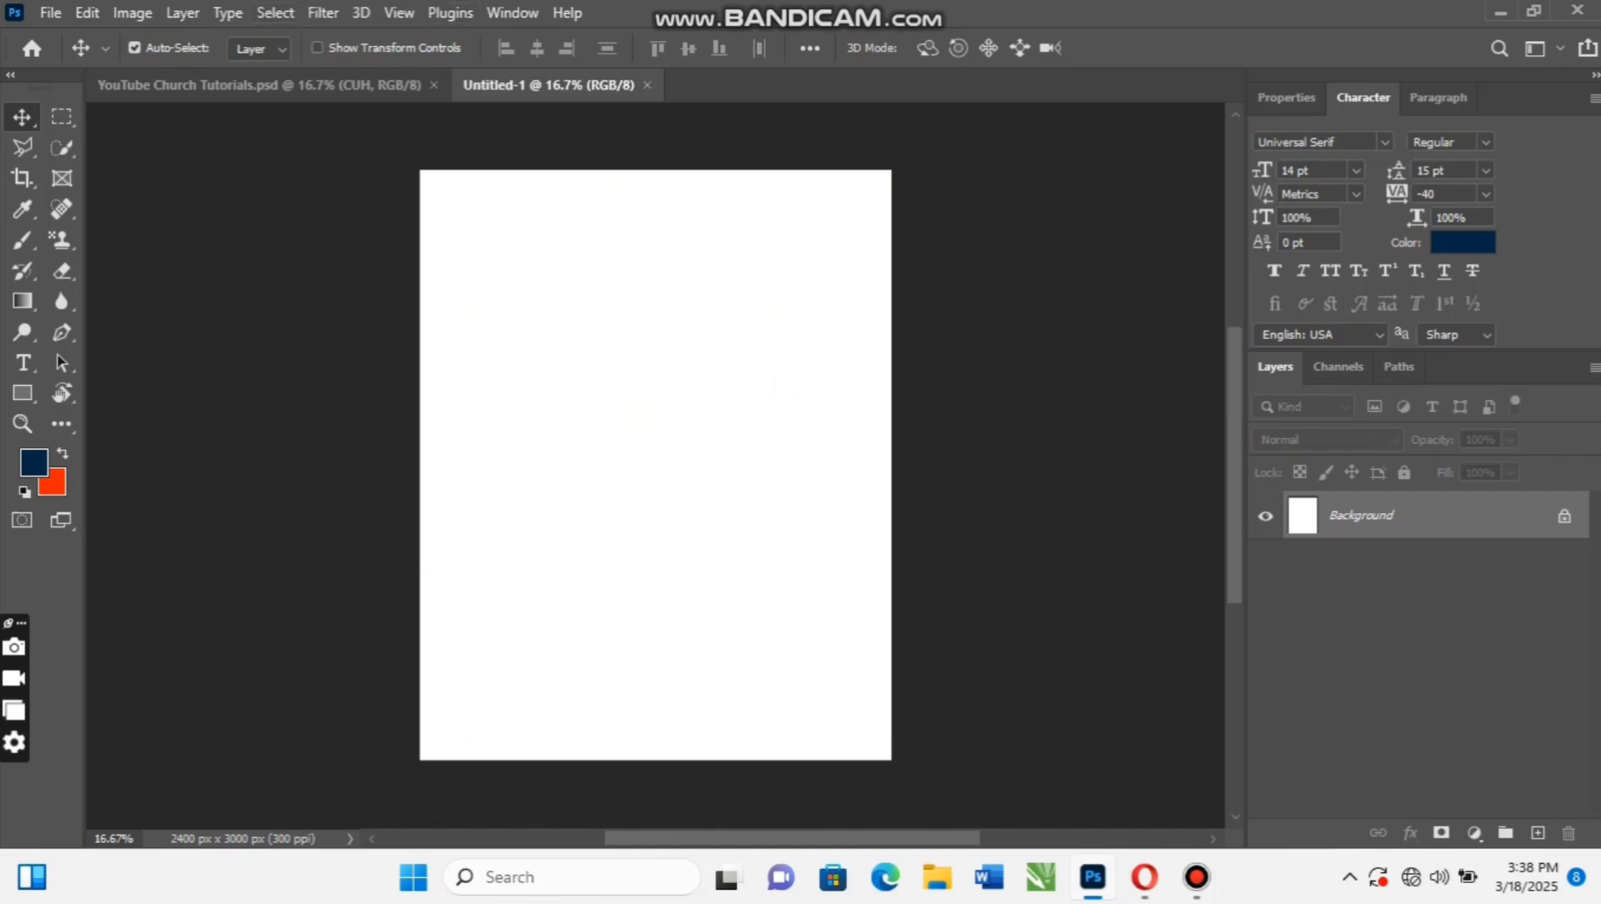
click(50, 13)
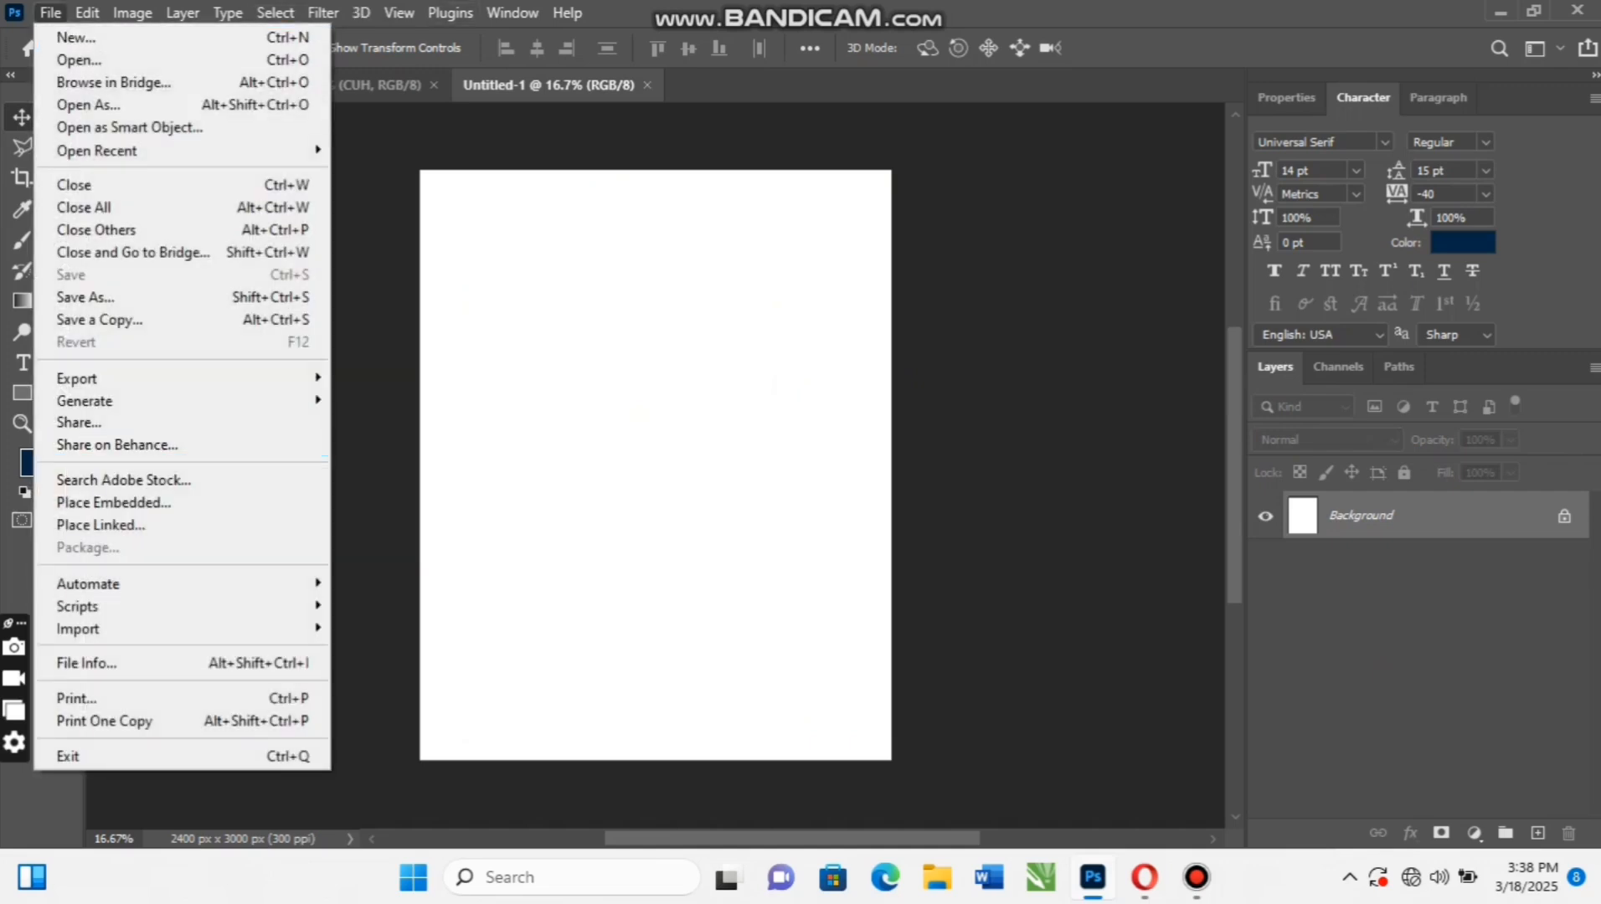
click(113, 502)
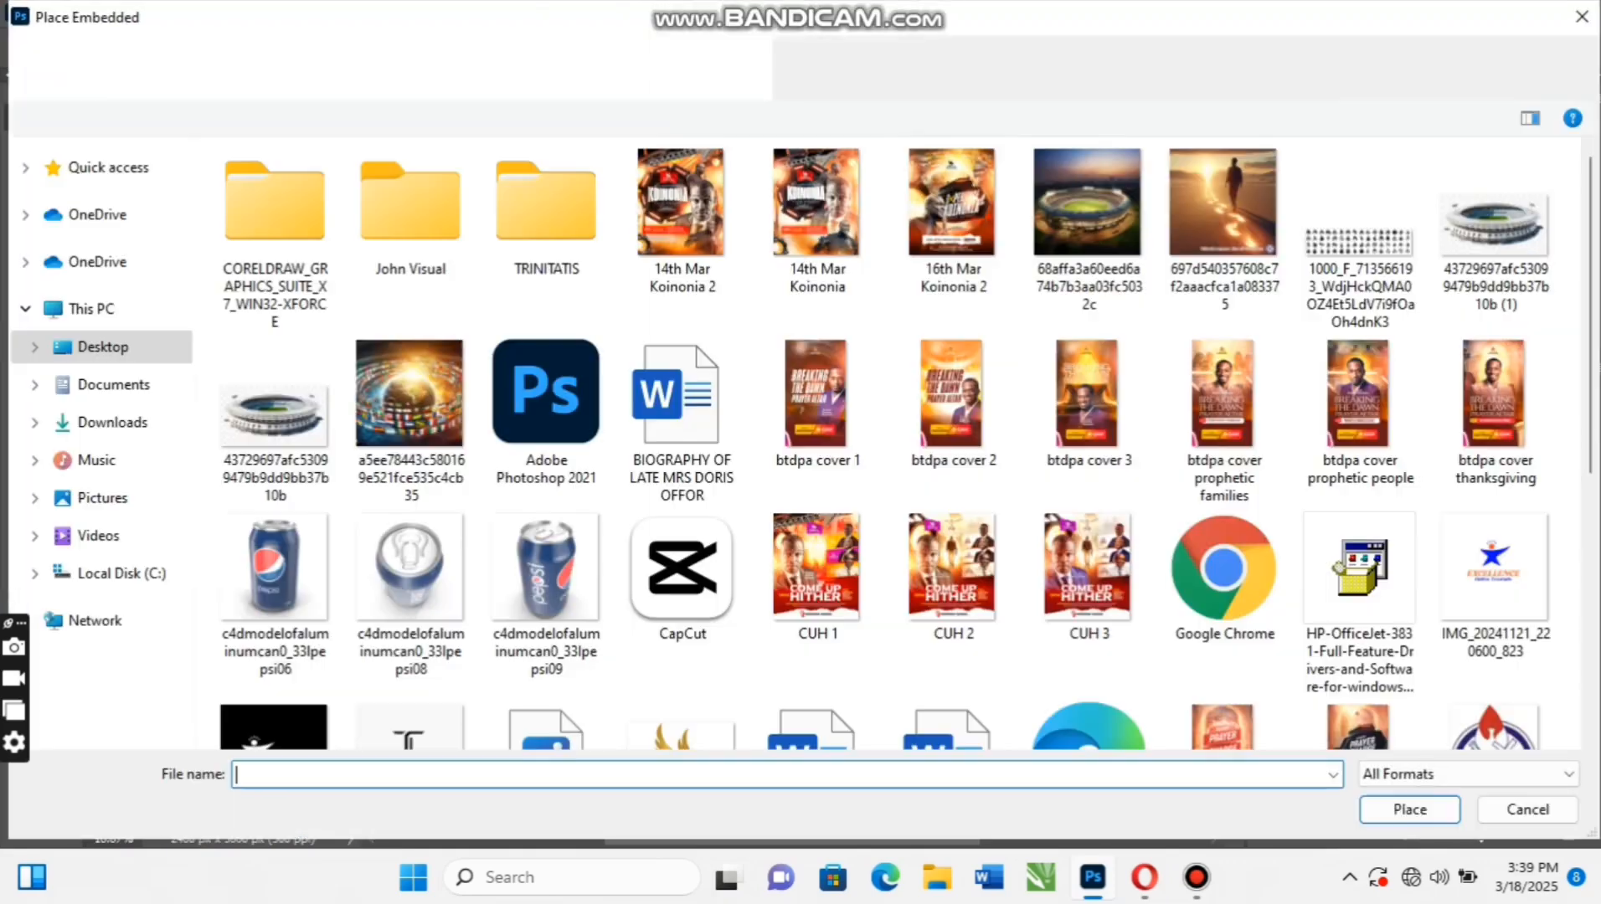
click(101, 498)
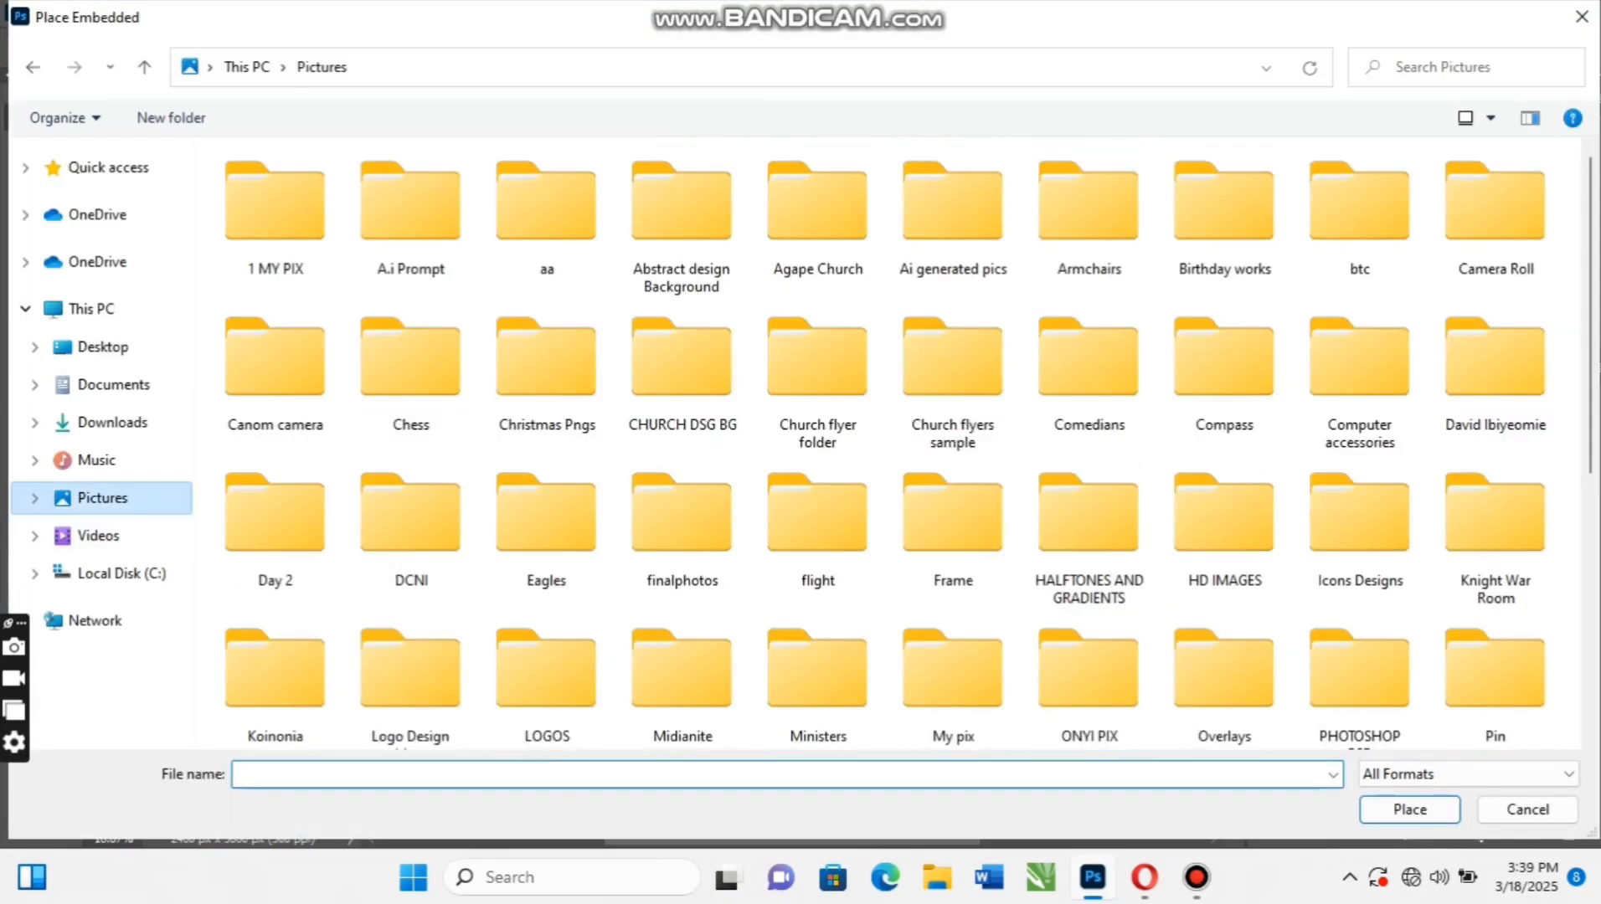
double_click(274, 674)
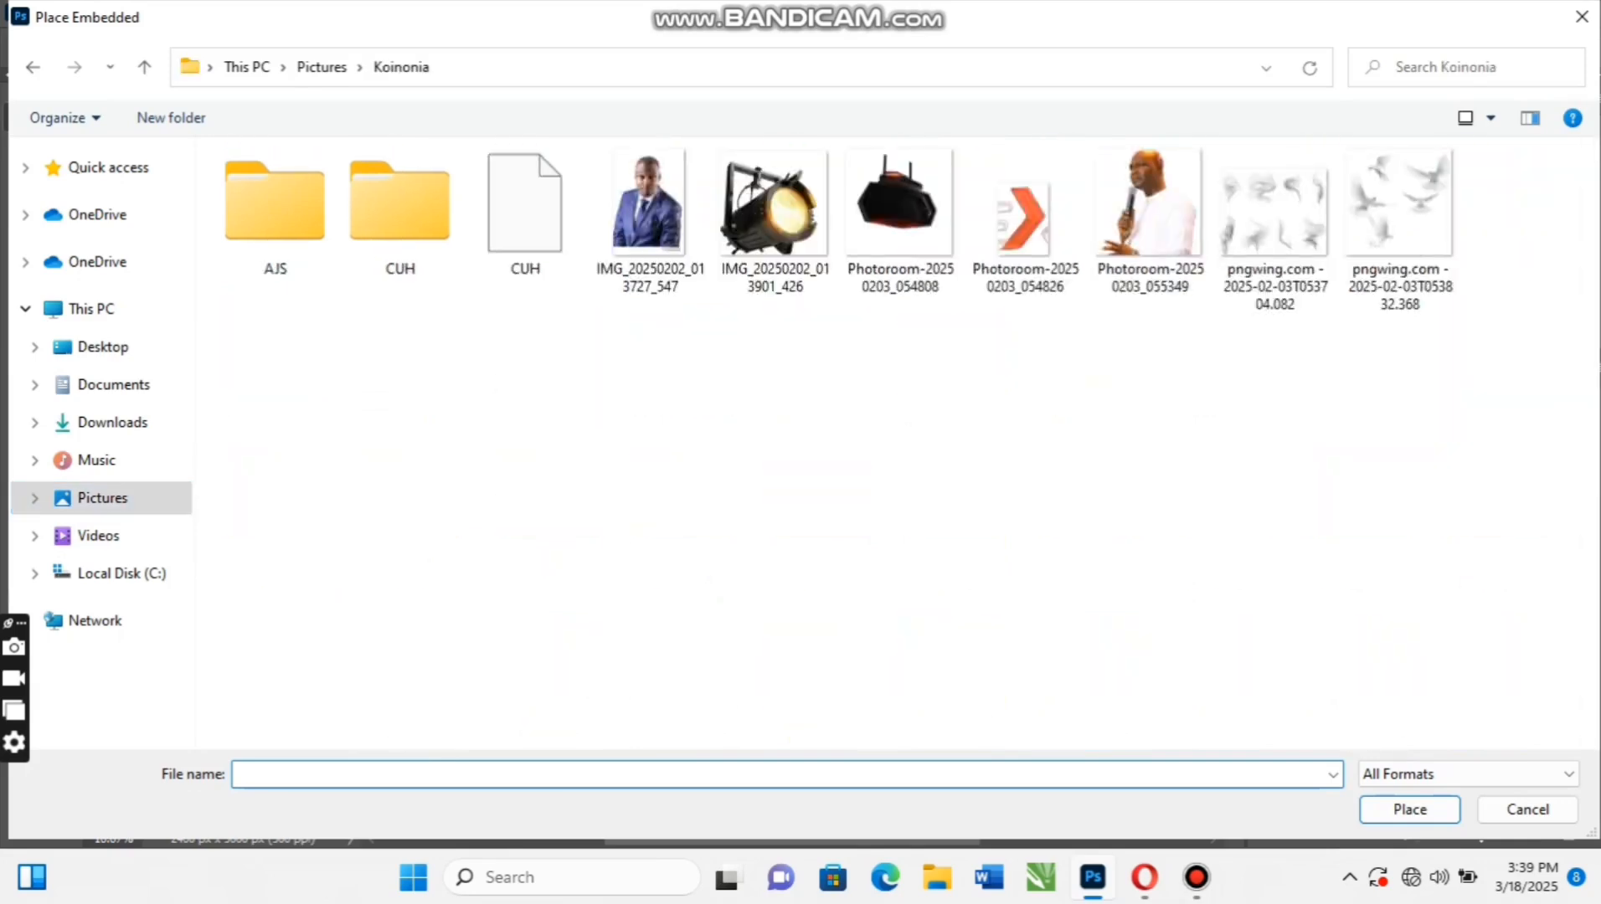
double_click(400, 205)
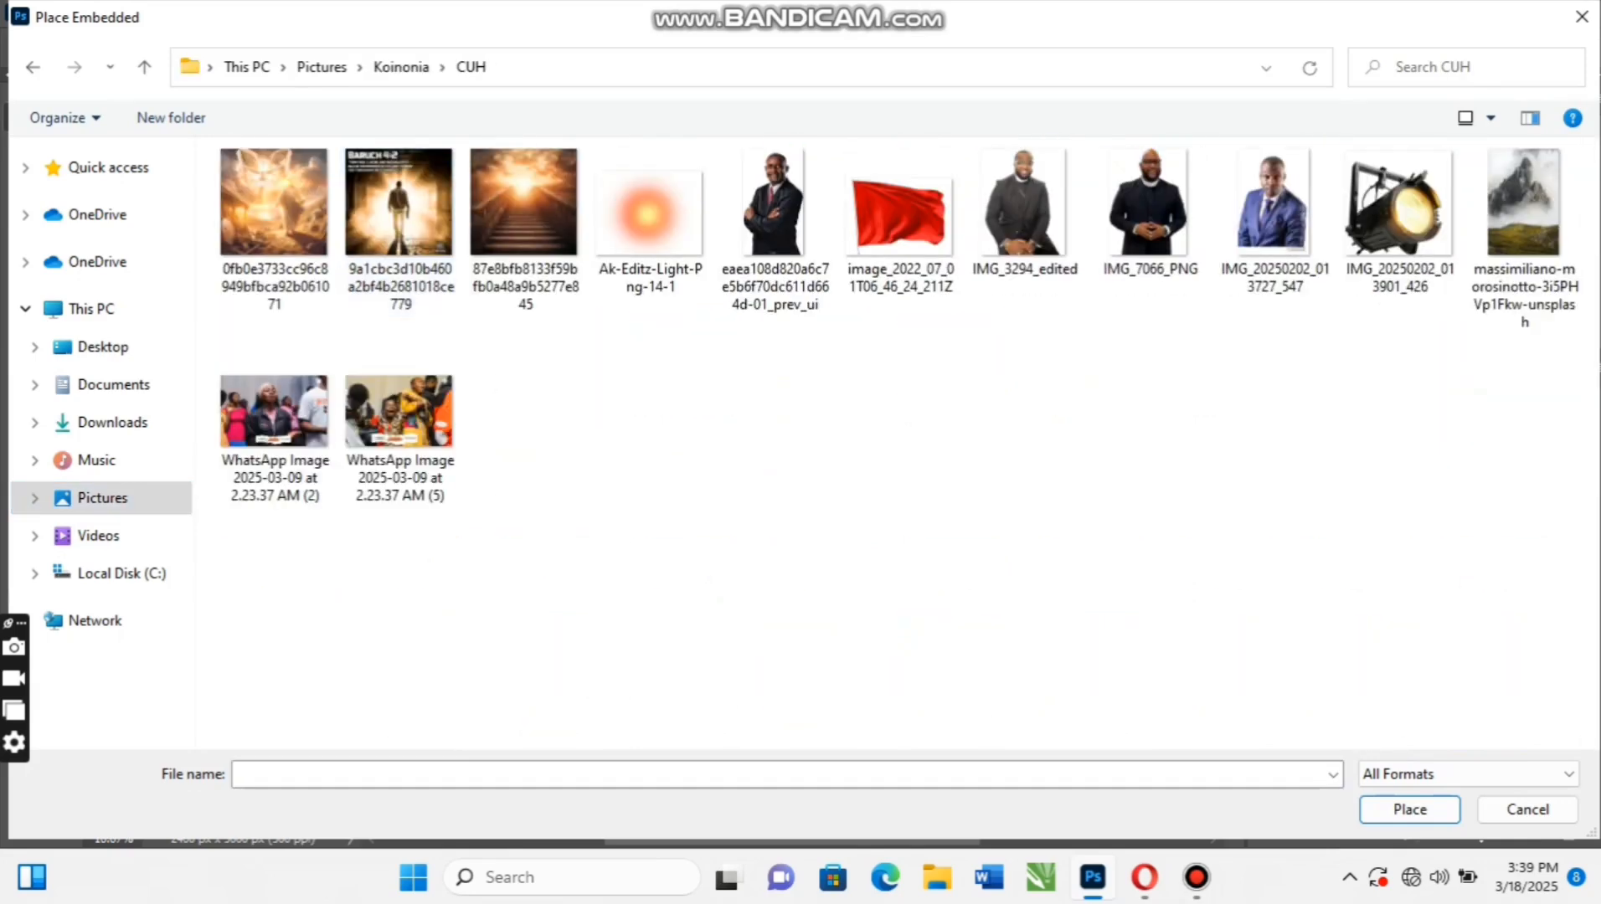
click(524, 205)
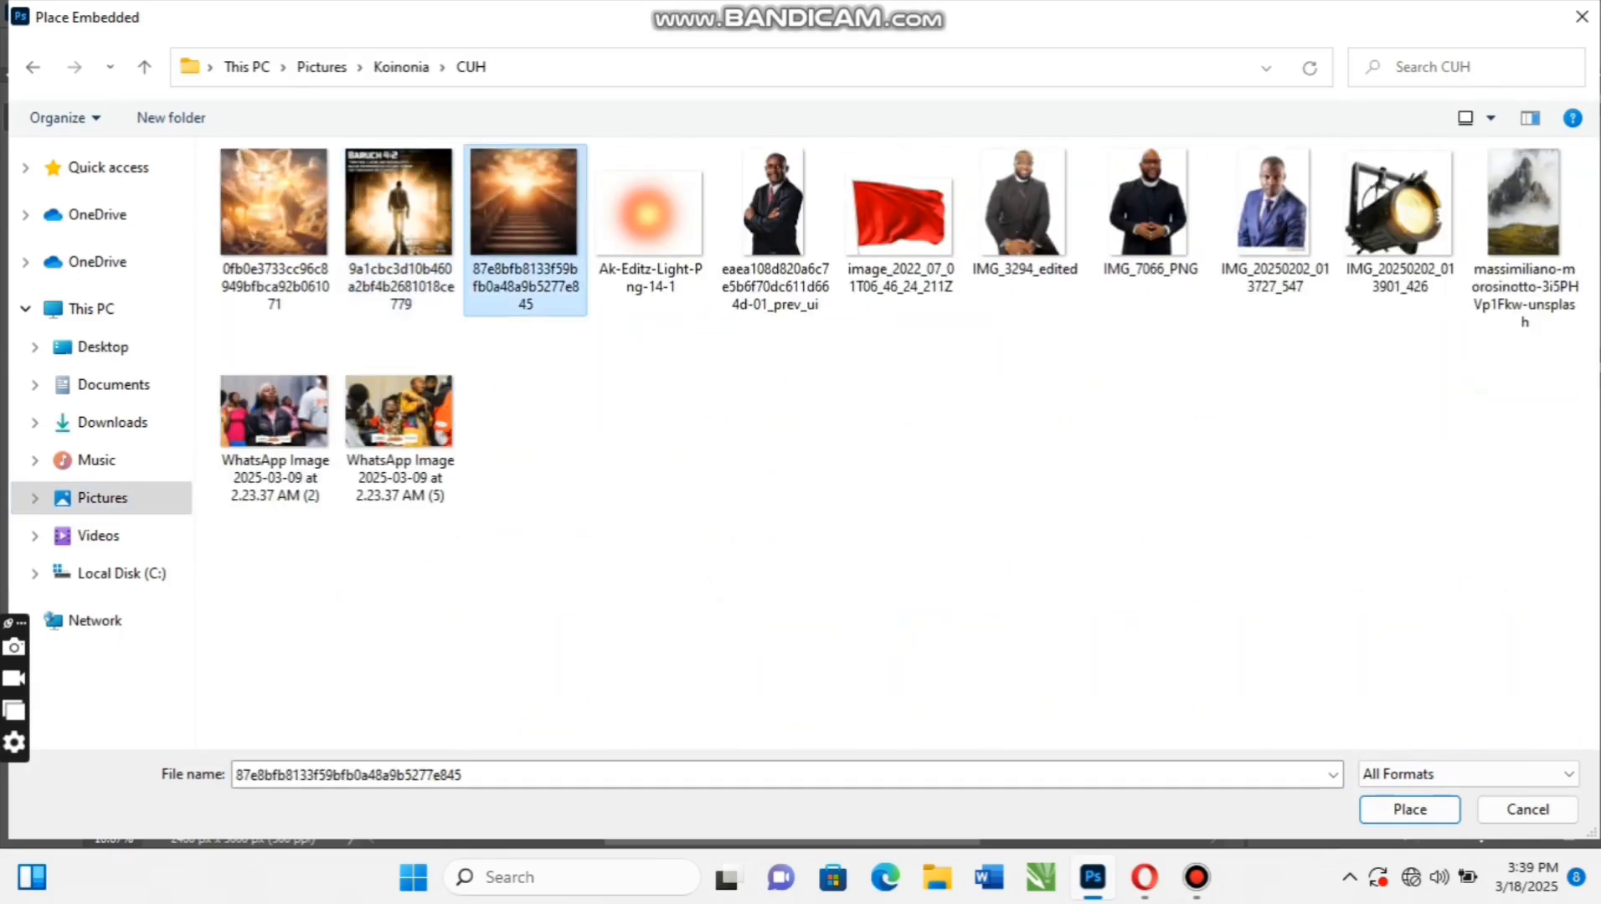
click(1410, 808)
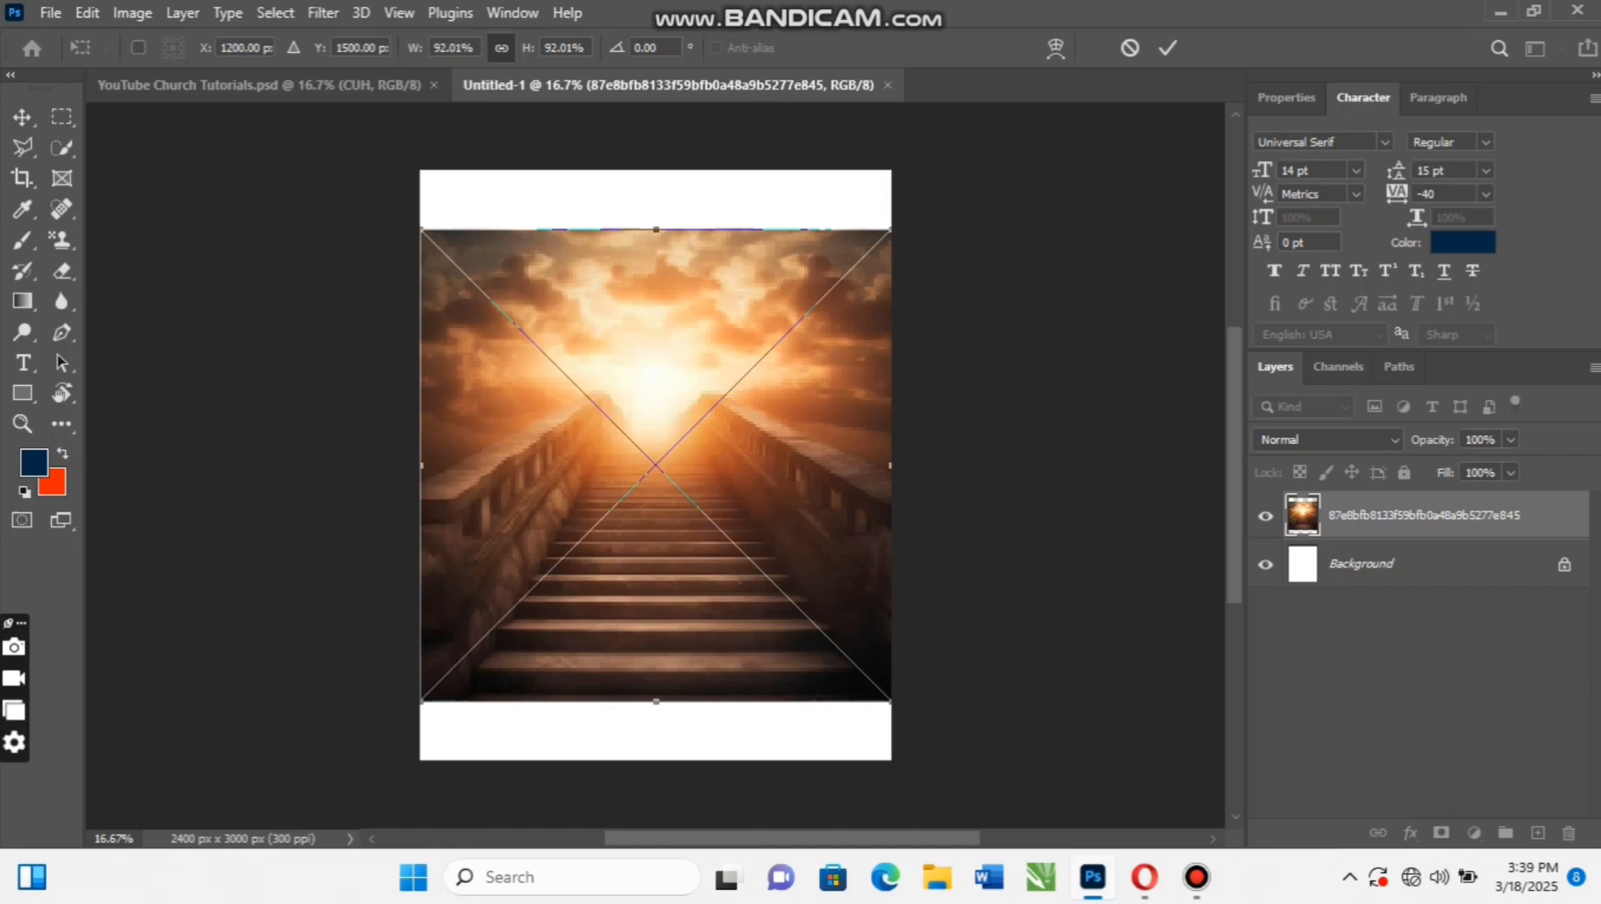
Scale the stairway image proportionally to about 104% so it overlaps the canvas sides, and shift it slightly downward
drag(890, 464, 922, 466)
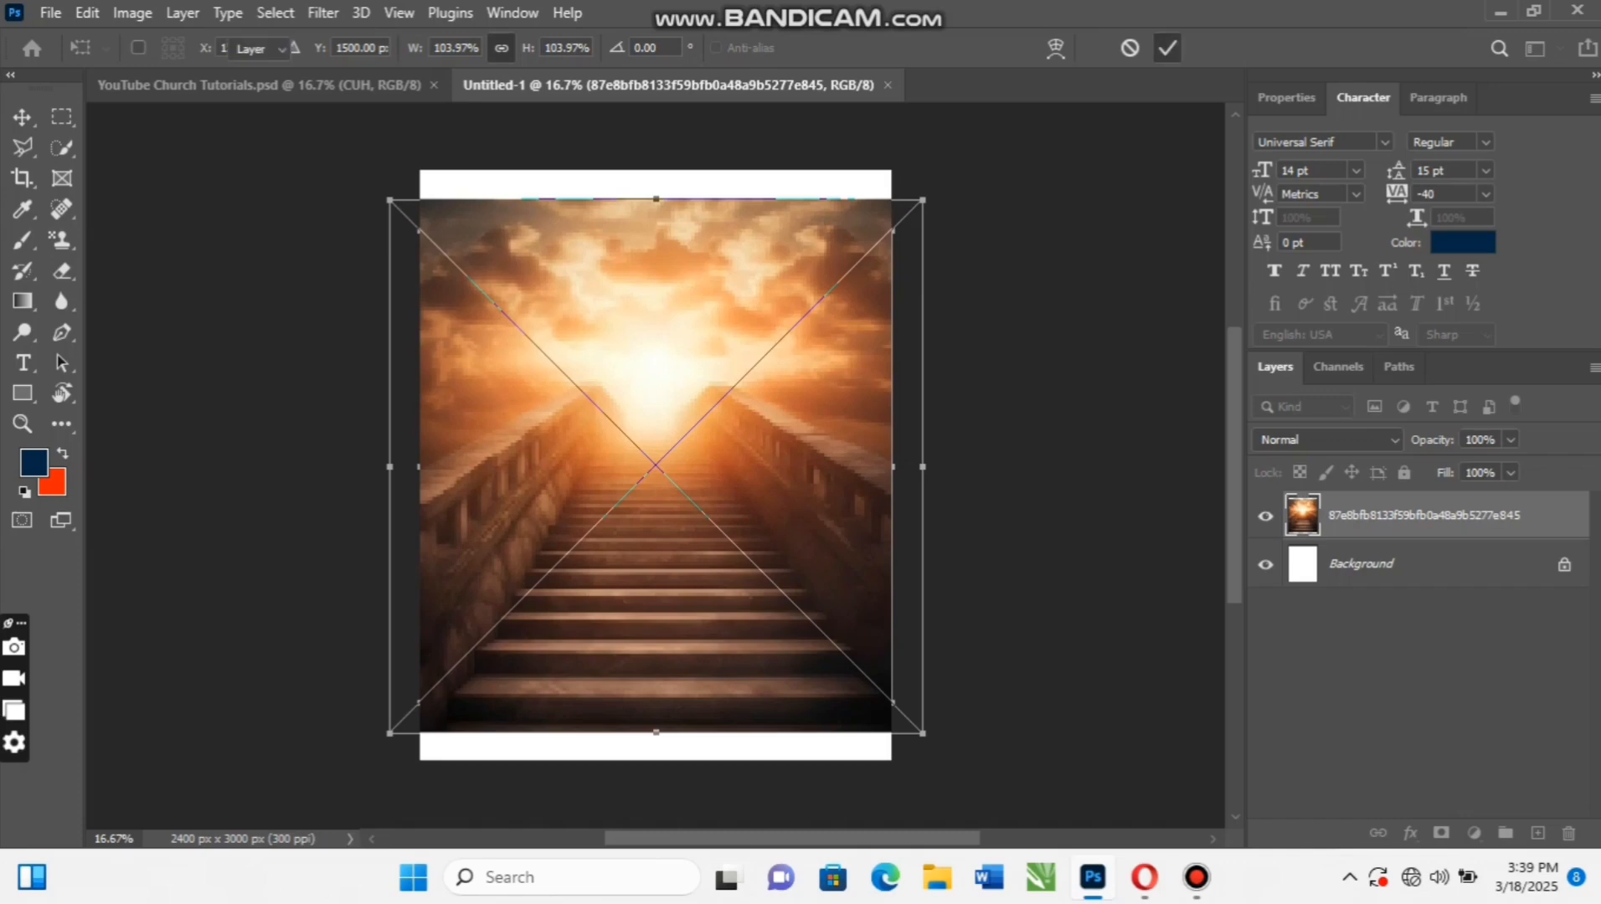
click(1167, 47)
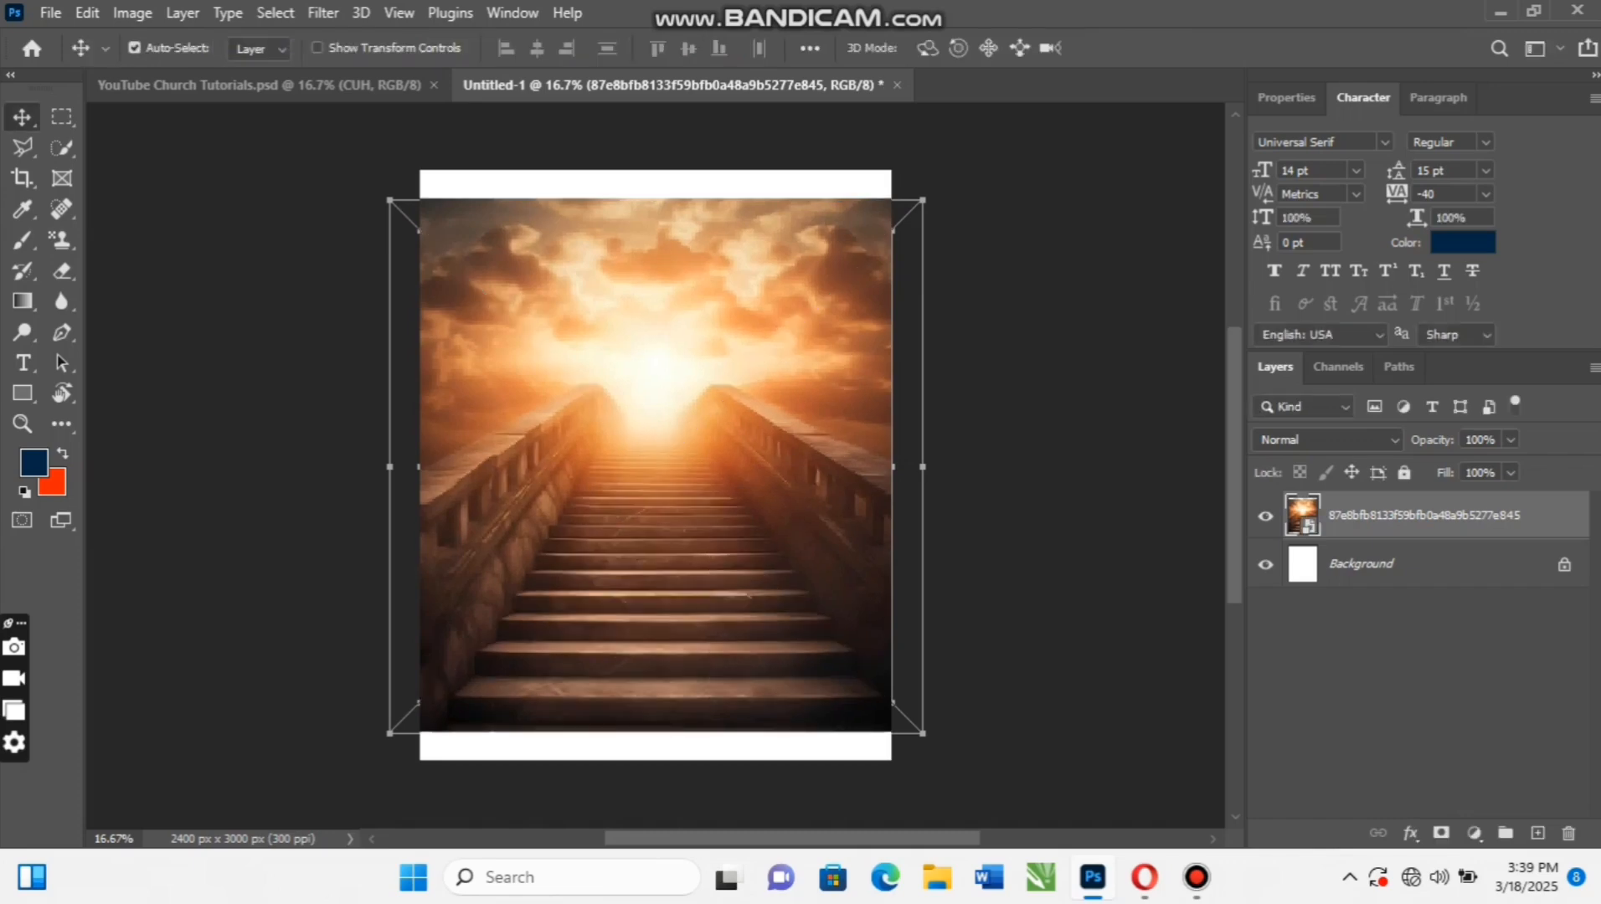
drag(644, 371, 644, 386)
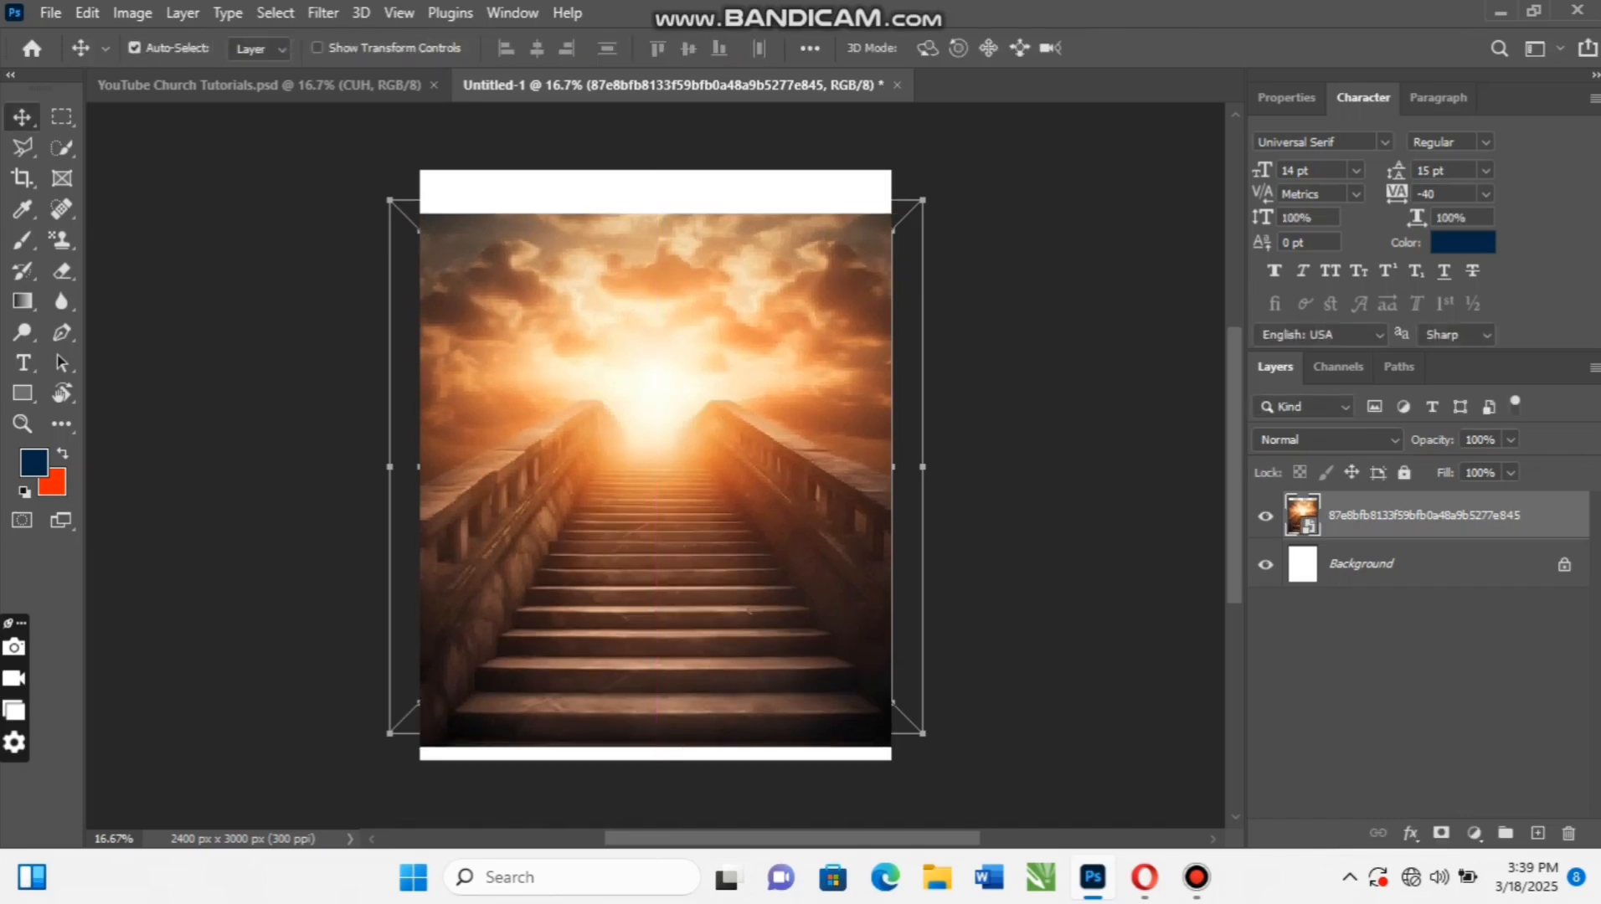
Place the walking-man image 9a1cbc3d10b460a2bf4b2681018ce779 from the CUH folder as an embedded object
click(51, 13)
mouse_move(87, 12)
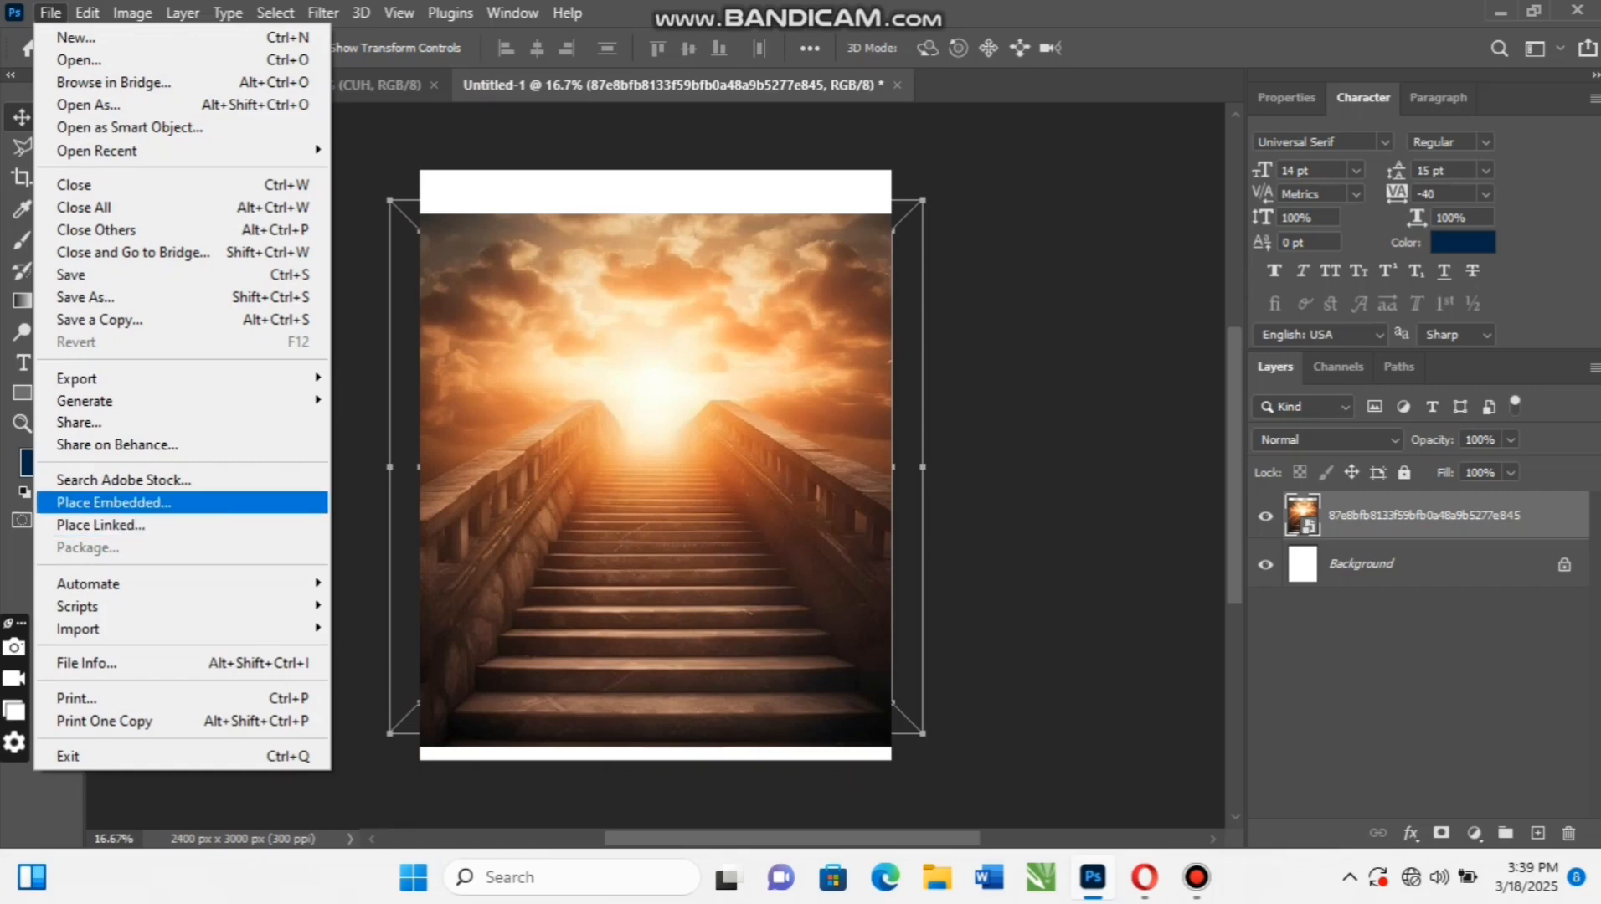
click(92, 501)
click(400, 224)
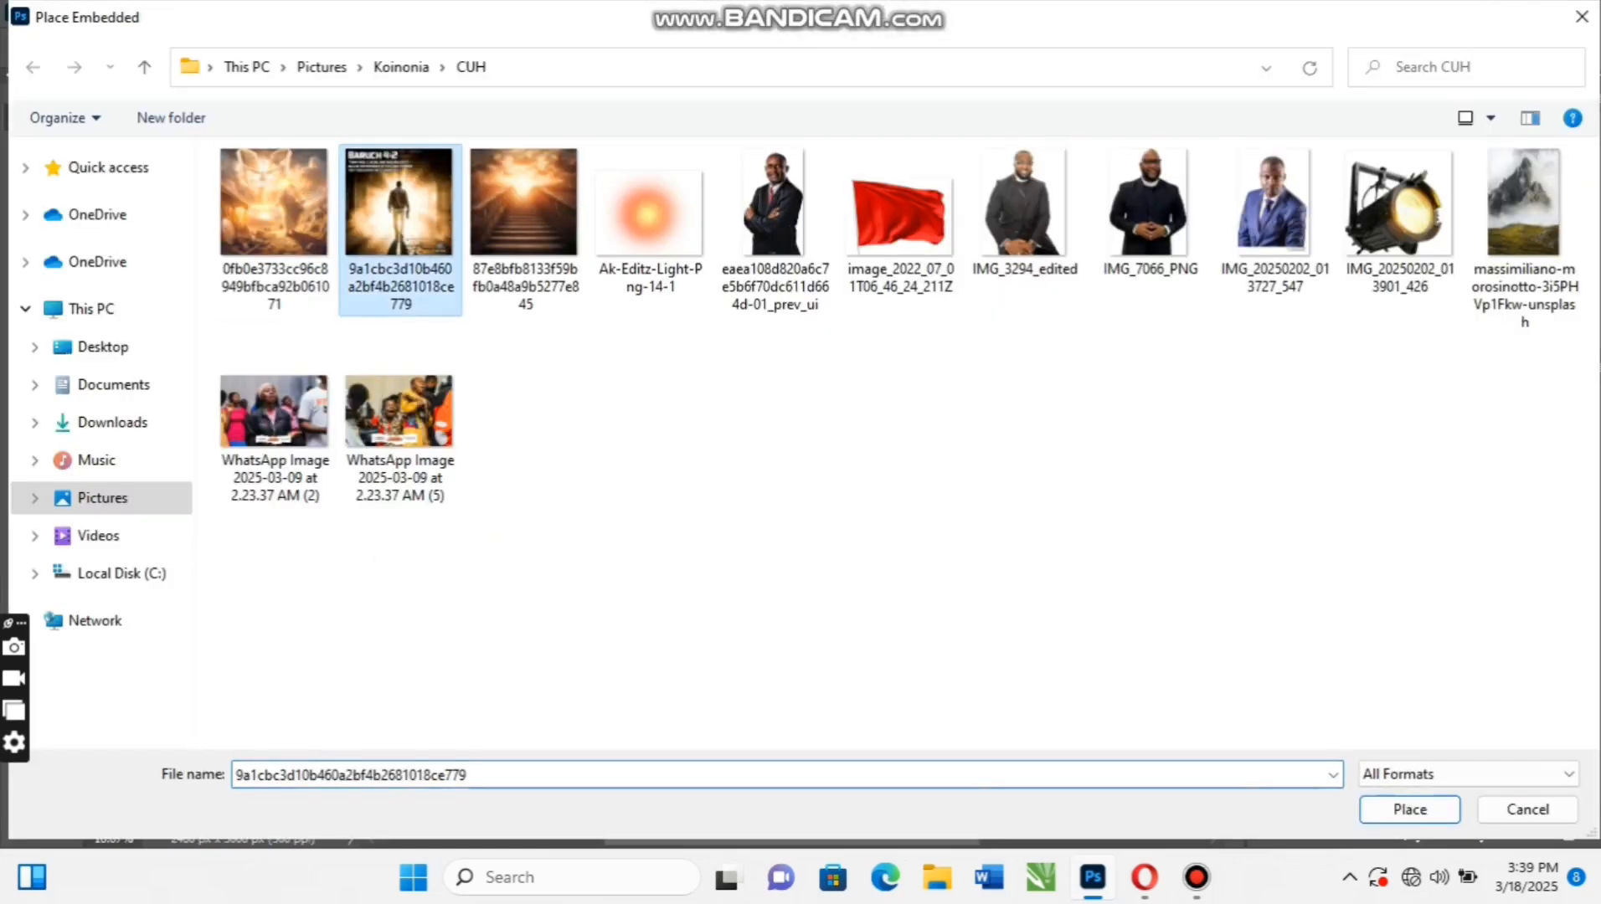
click(1410, 809)
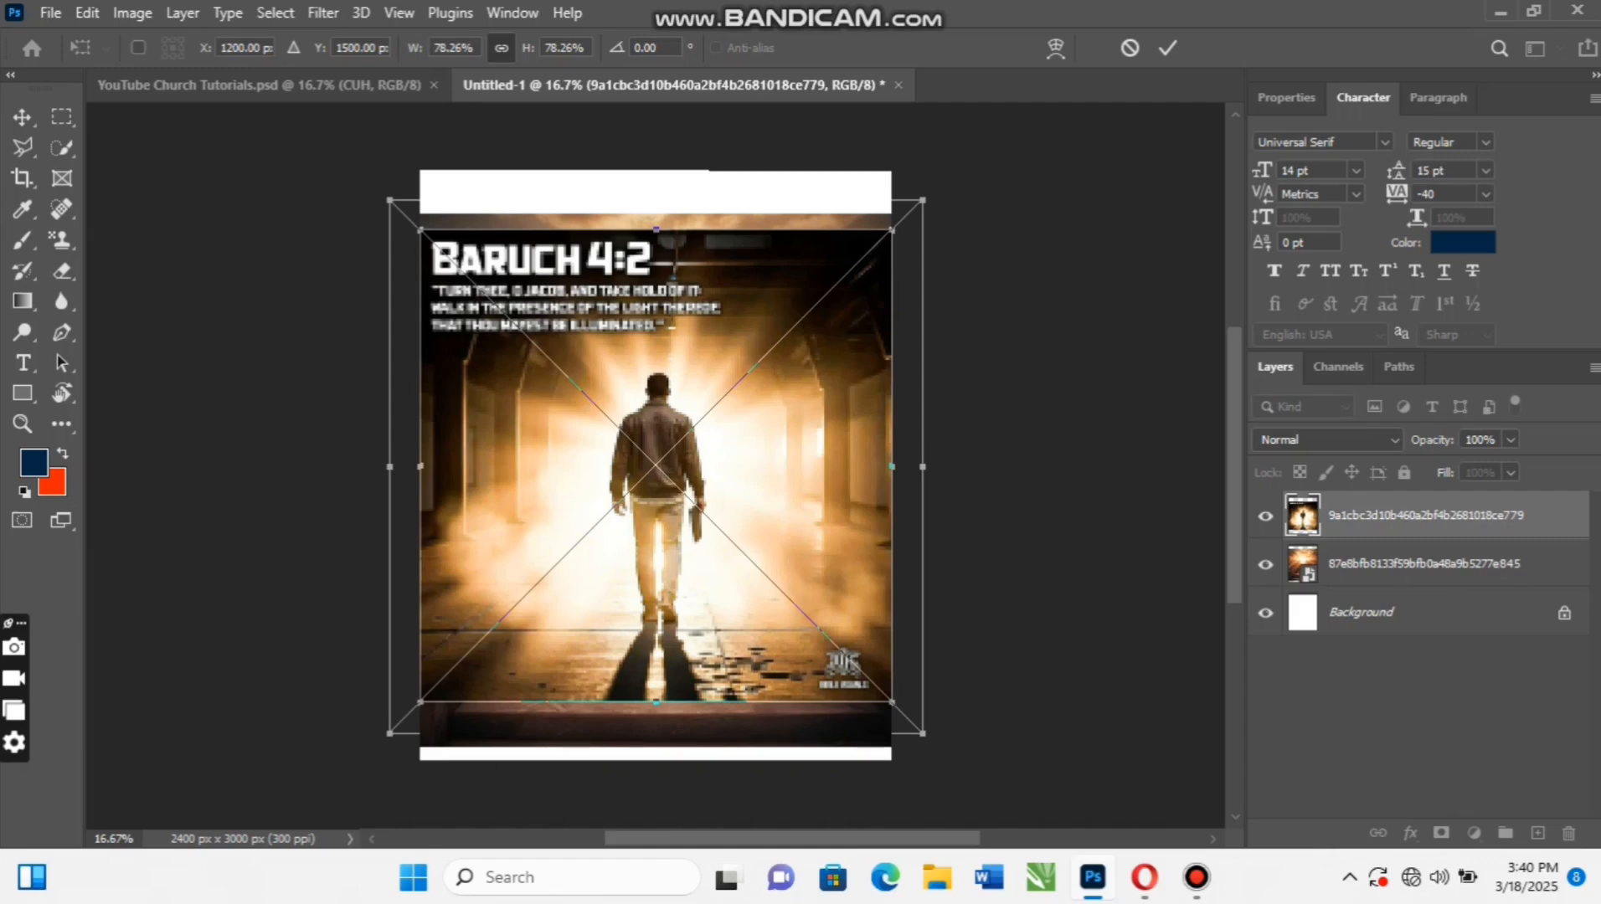
Scale the walking-man image to about 52% and move it up over the stairs, to a vertical position of about 1152 px
drag(891, 466, 813, 467)
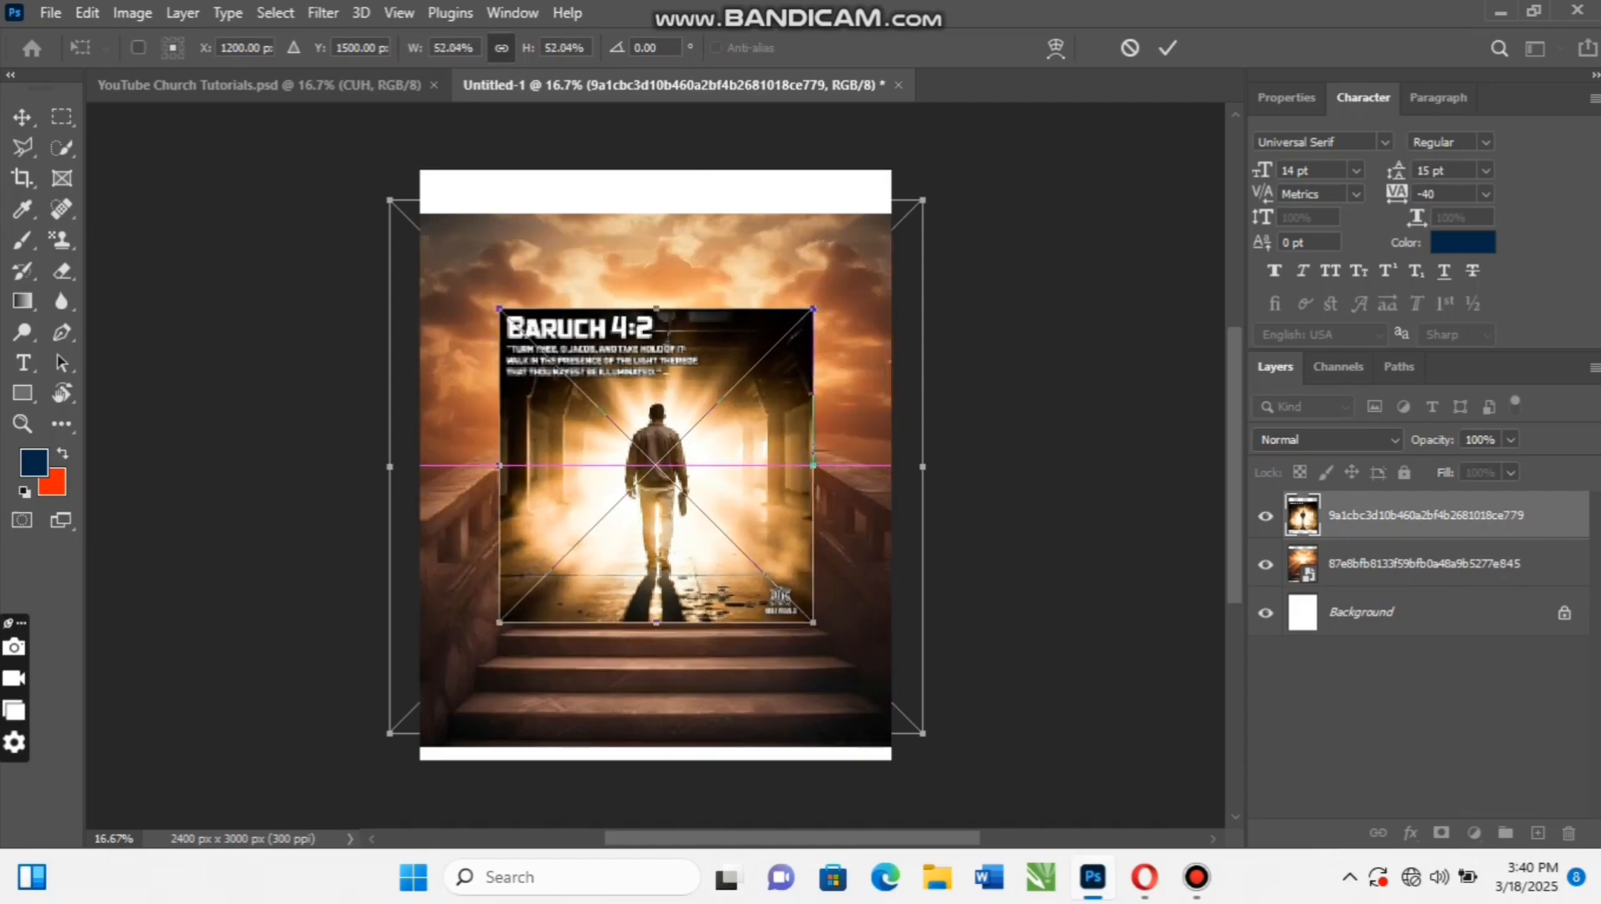
drag(694, 492, 693, 422)
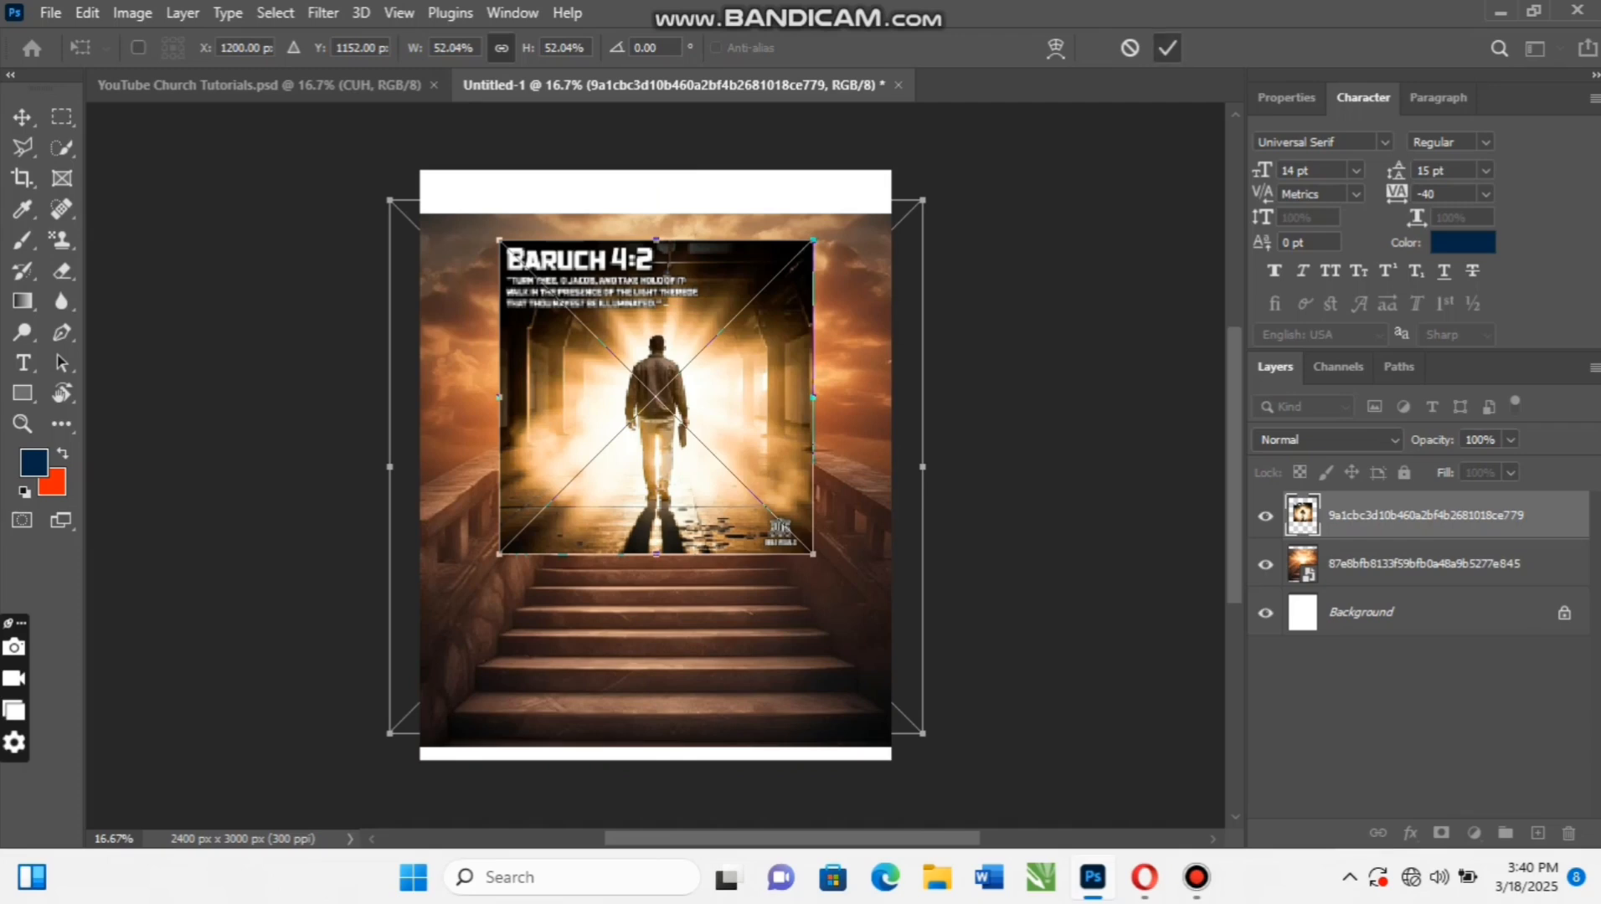
click(1167, 47)
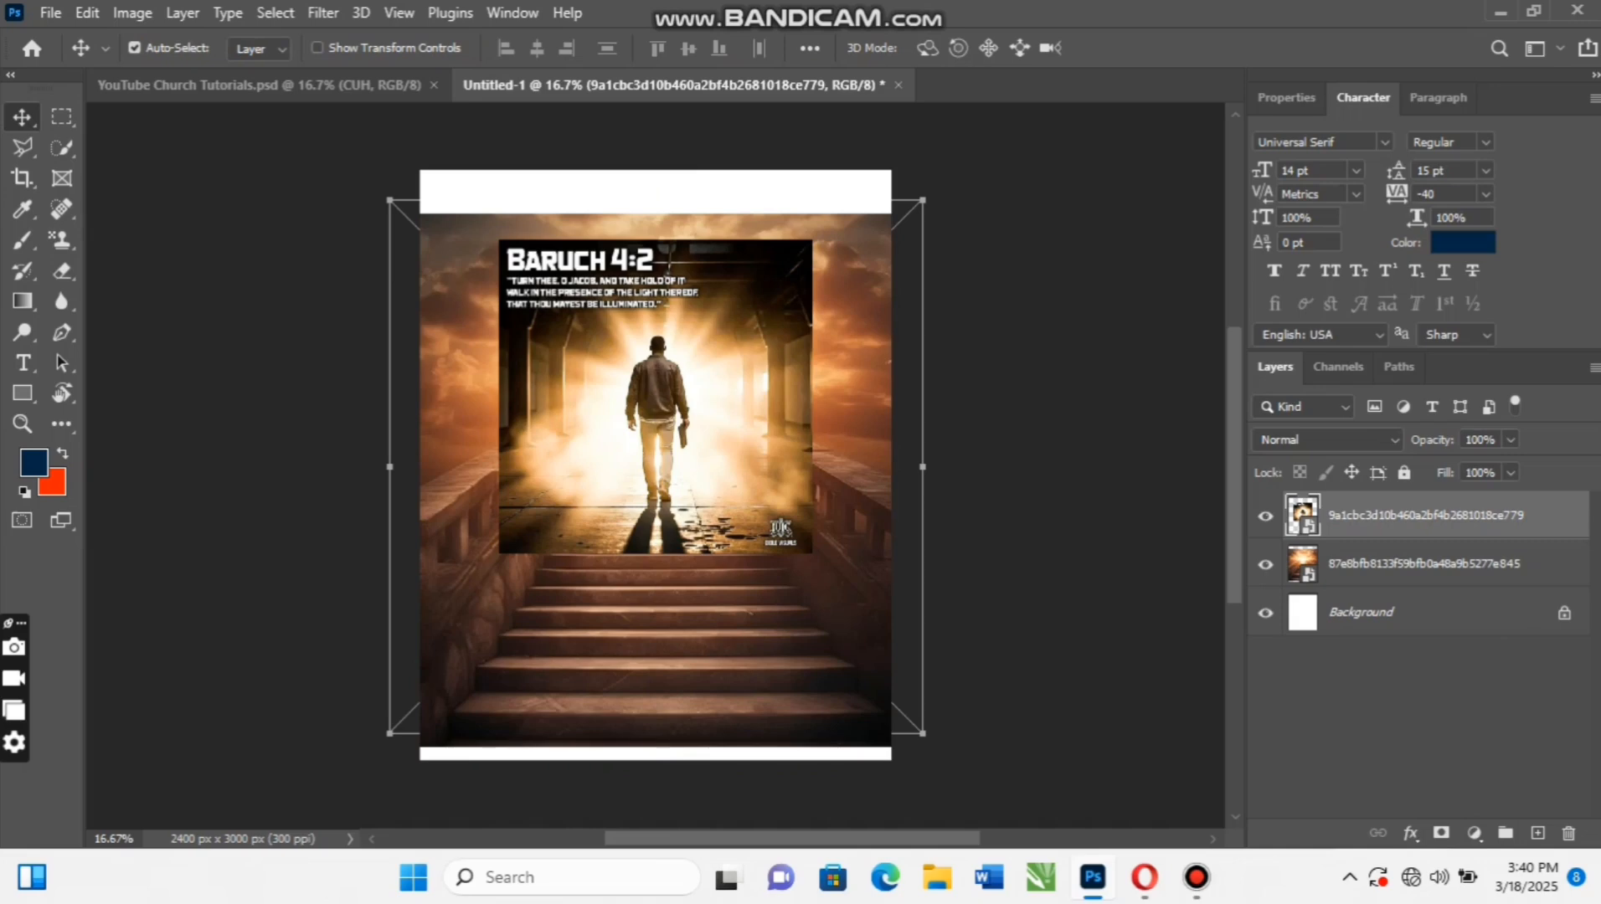
Add a layer mask to the walking-man layer and set up a black brush of size 1000 with 30% flow
click(1441, 833)
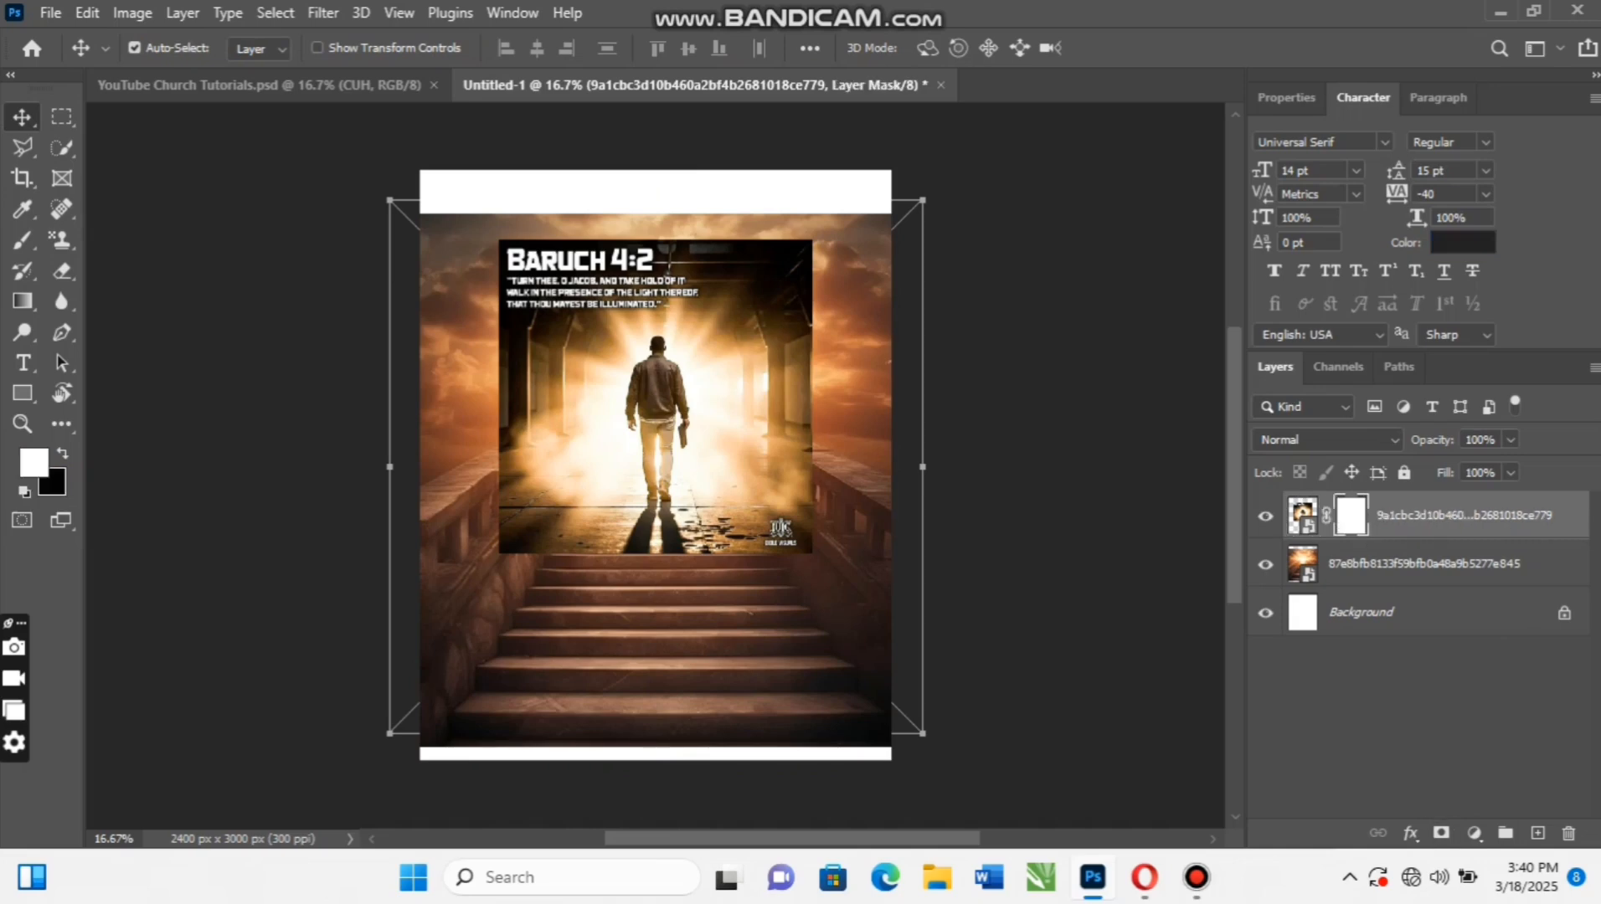
click(22, 240)
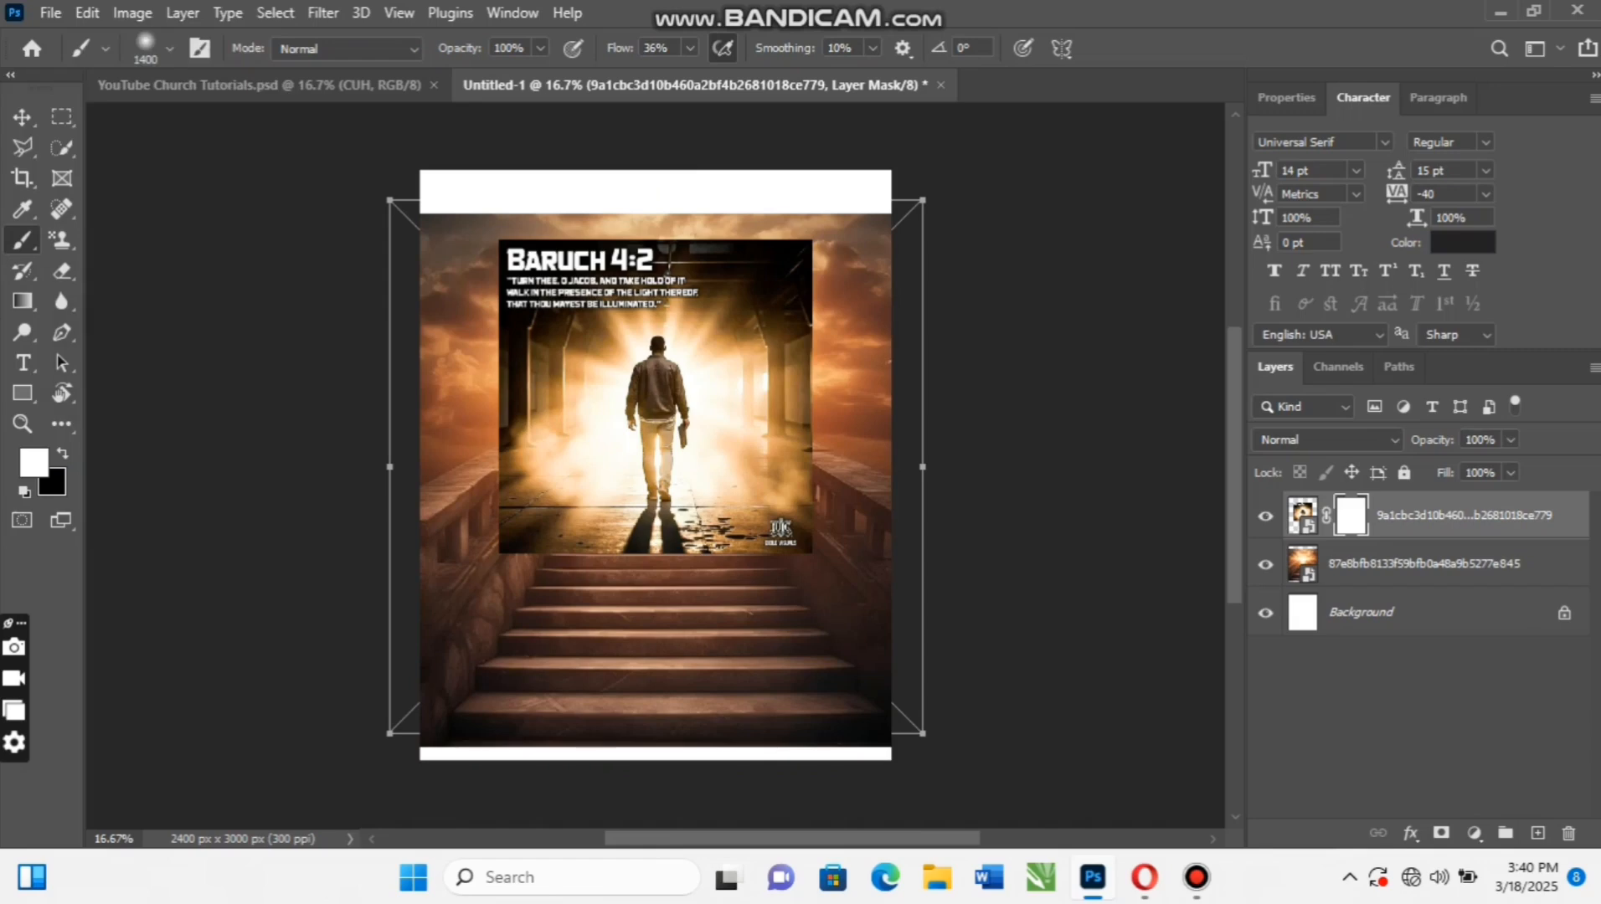
key(x)
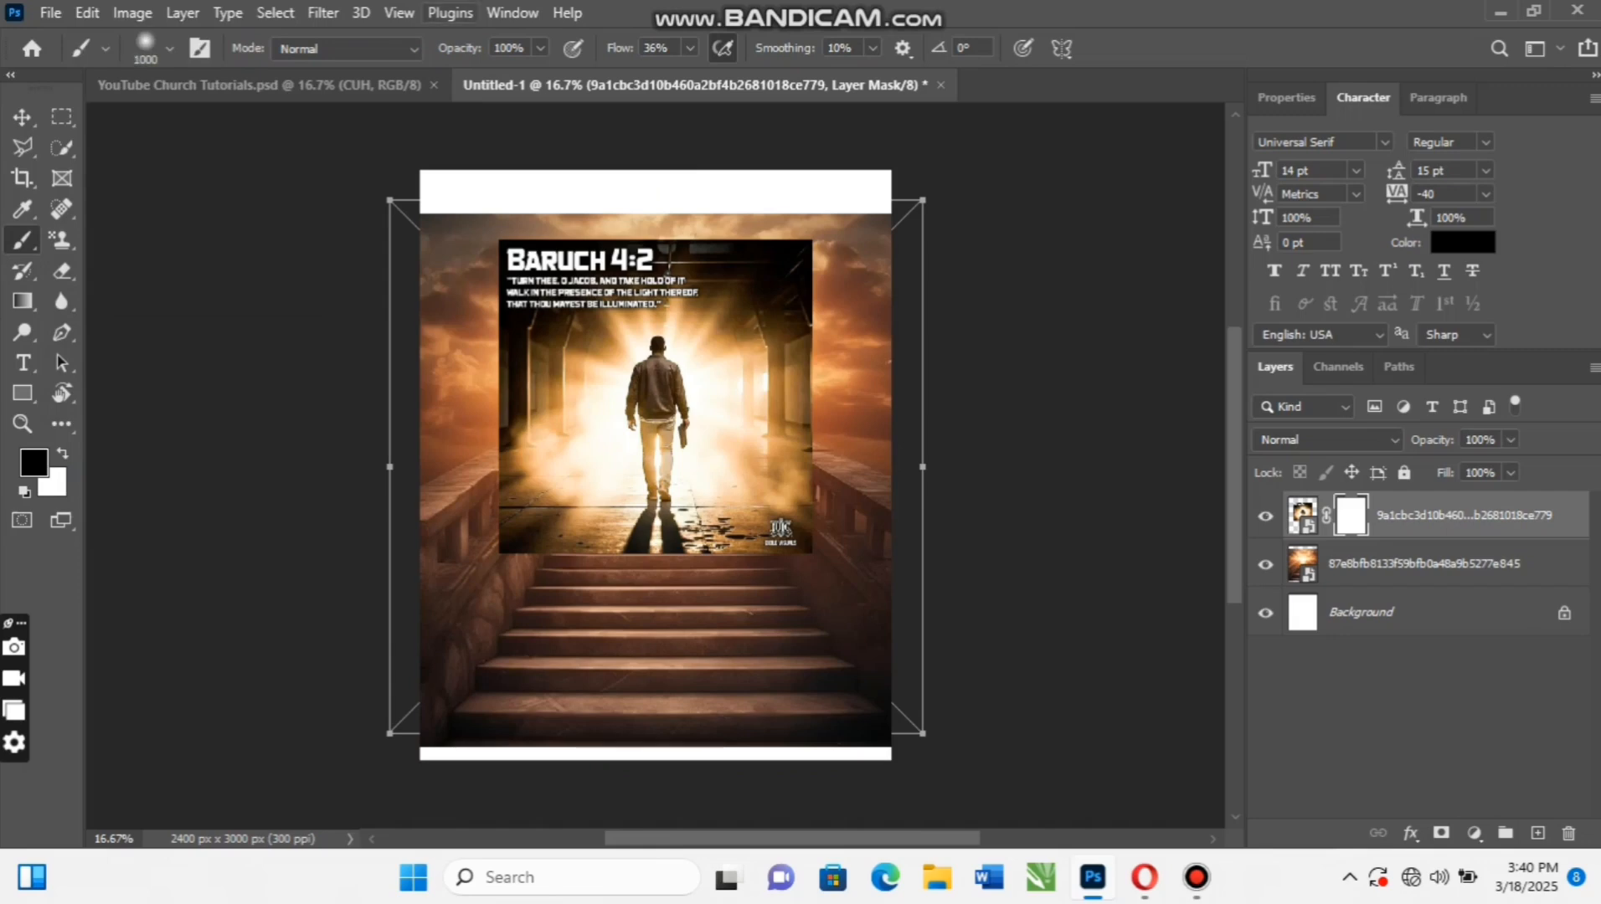
drag(620, 49, 617, 49)
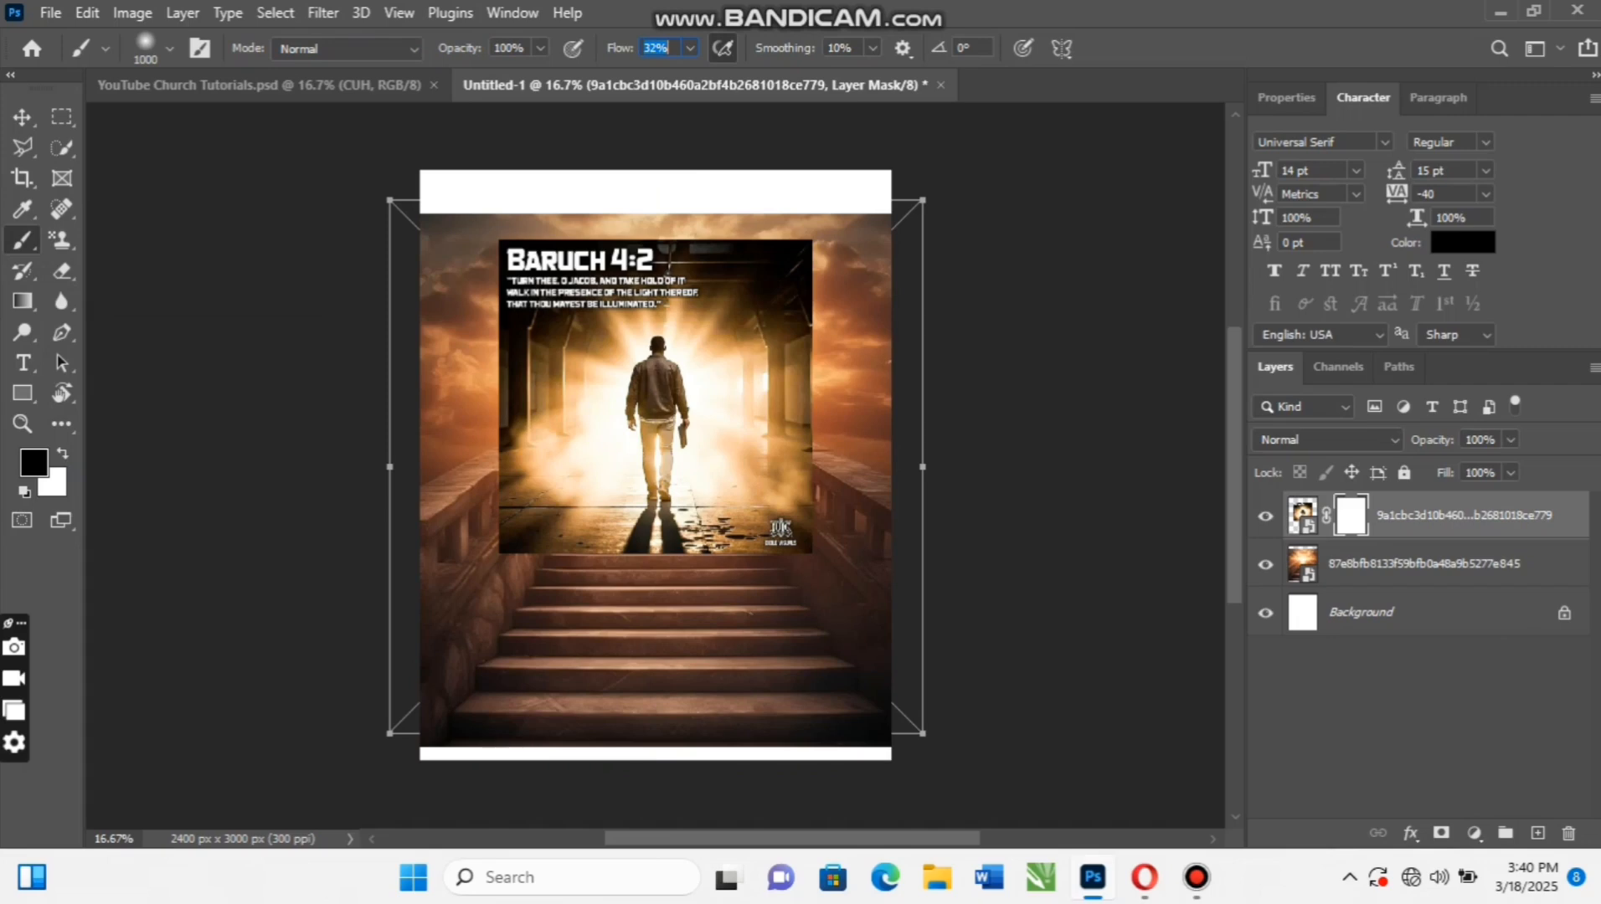
key(Return)
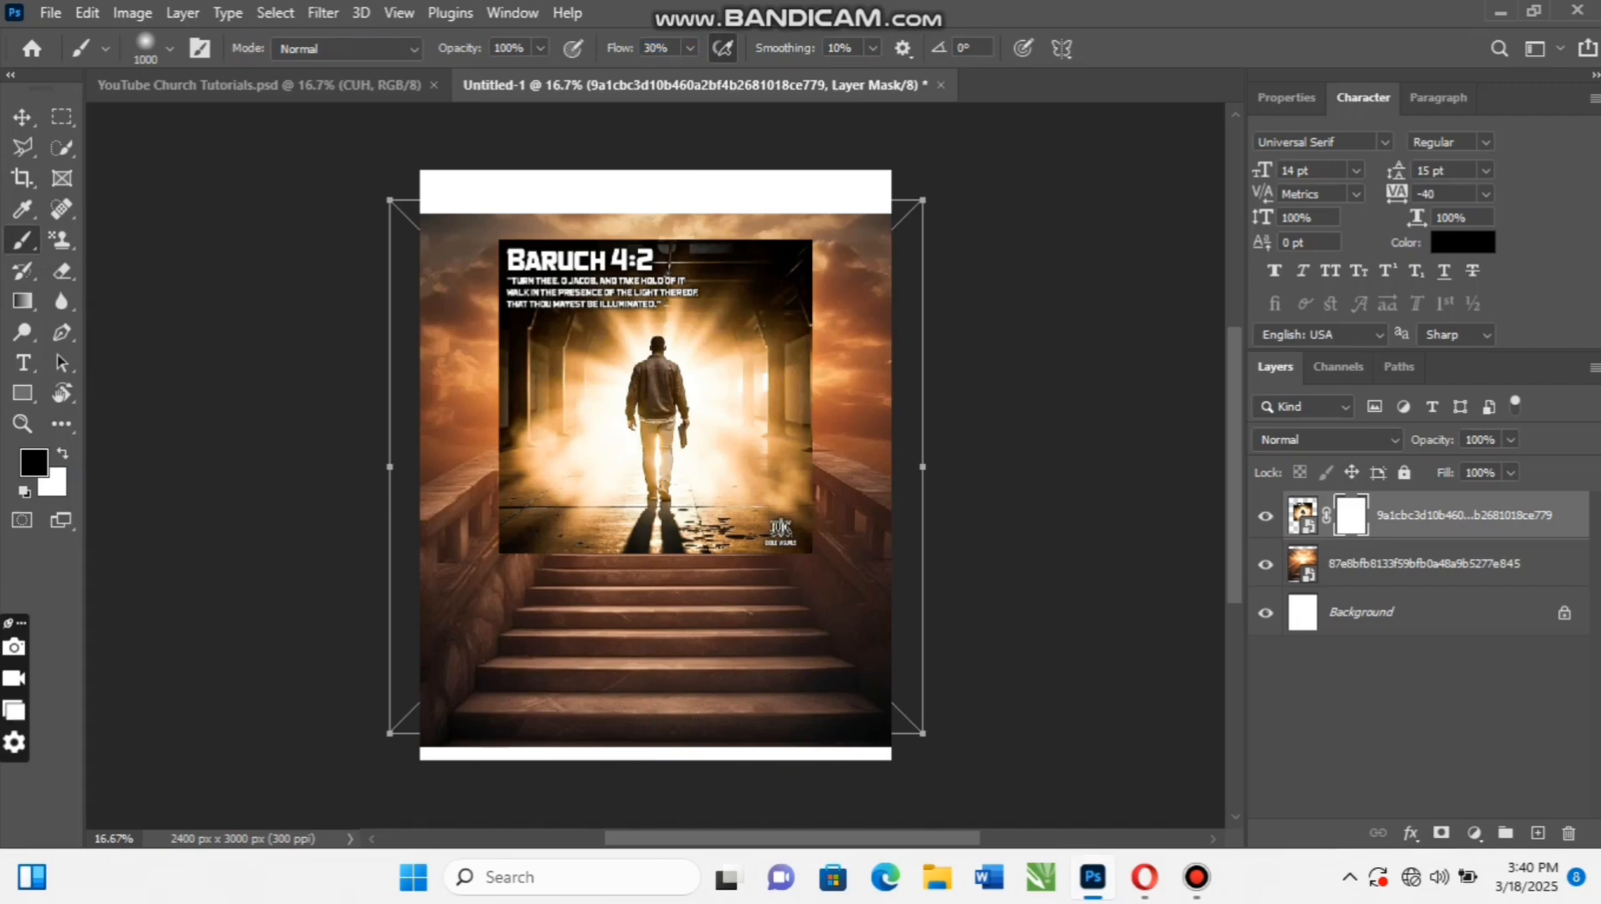
Paint black on the mask around the man to hide the image's text, logo and edges, blending him into the stairway, finishing with a smaller brush
drag(543, 334, 504, 285)
mouse_move(496, 350)
mouse_down()
mouse_move(473, 378)
mouse_move(492, 410)
mouse_move(485, 486)
mouse_up()
drag(521, 360, 534, 469)
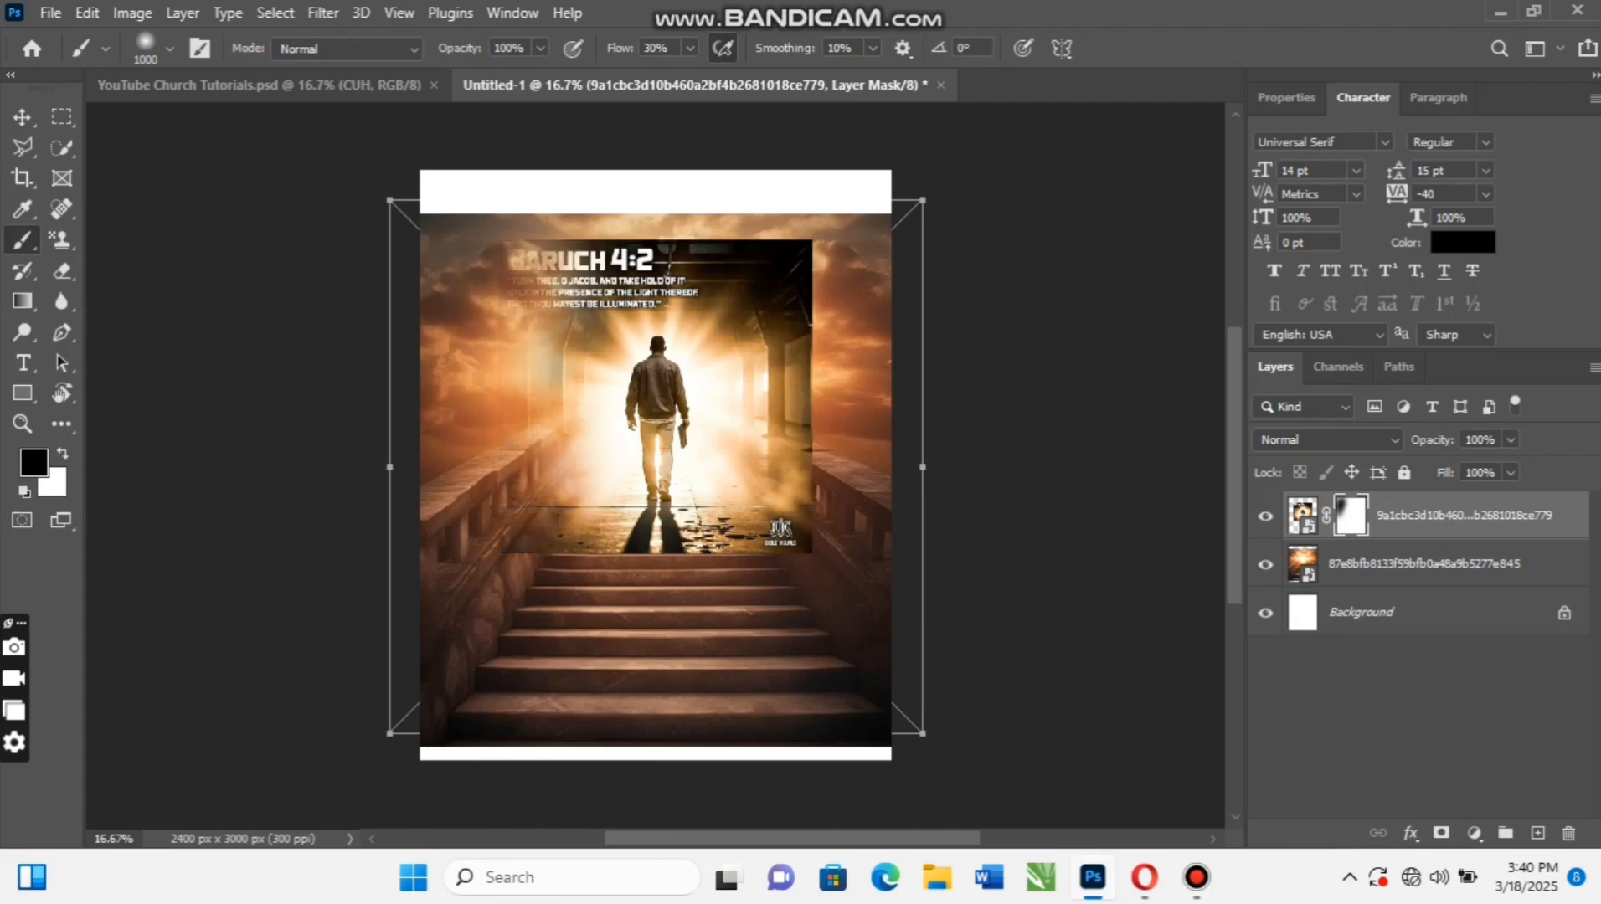
mouse_move(569, 251)
mouse_down()
mouse_move(728, 236)
mouse_move(586, 256)
mouse_move(598, 281)
mouse_move(745, 252)
mouse_move(795, 281)
mouse_move(781, 312)
mouse_move(726, 283)
mouse_move(602, 281)
mouse_move(640, 272)
mouse_move(544, 368)
mouse_move(540, 520)
mouse_up()
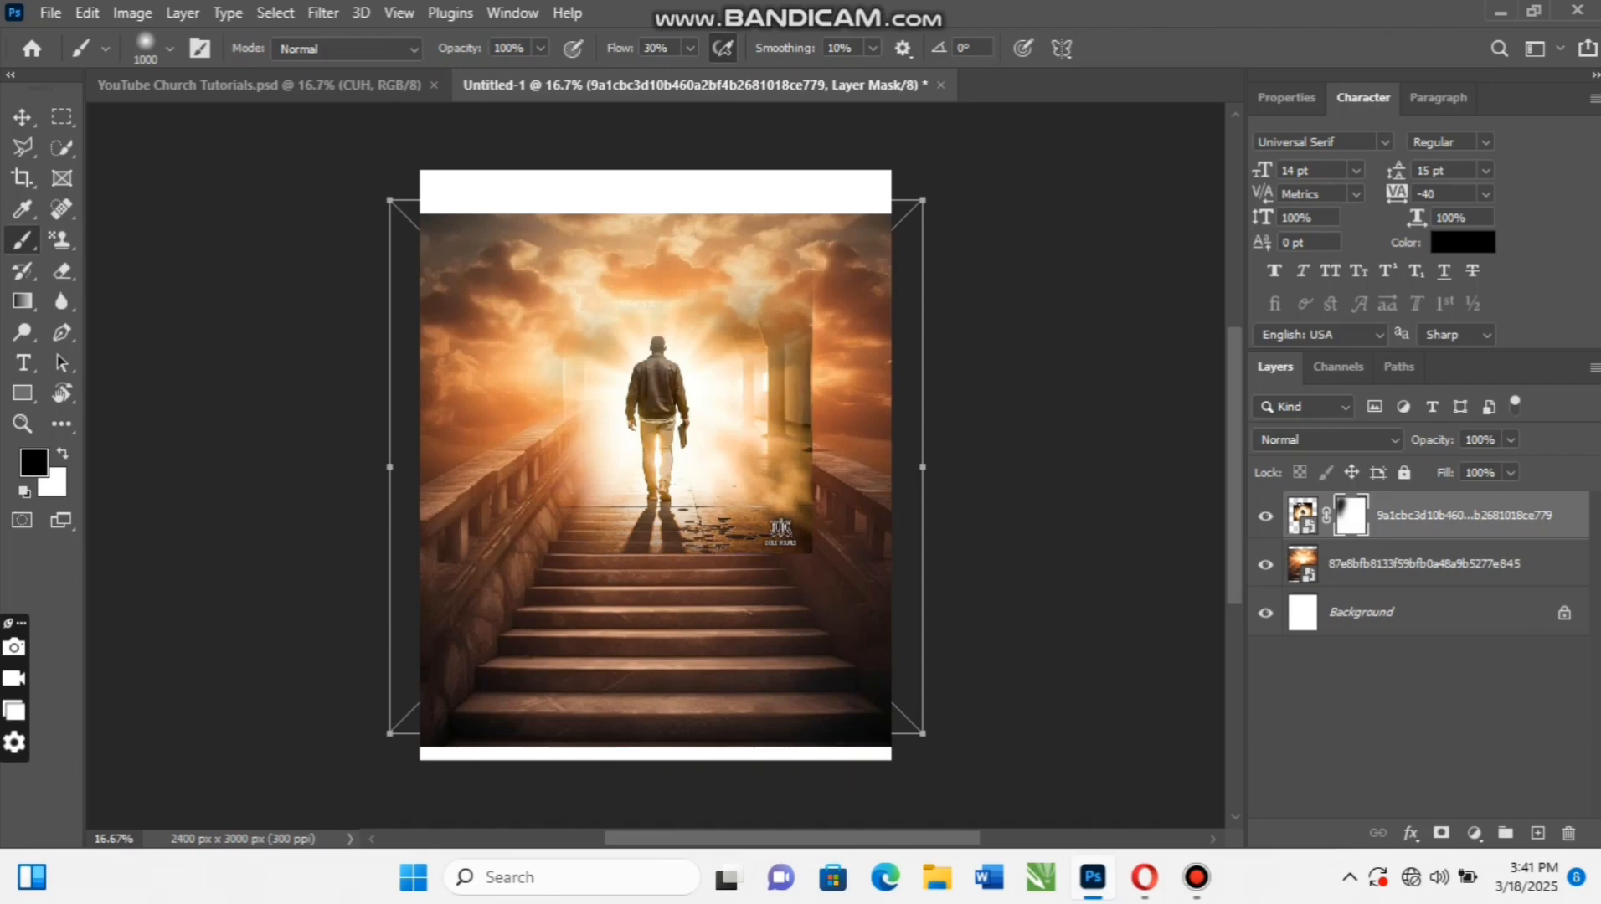
mouse_move(814, 504)
mouse_down()
mouse_move(805, 323)
mouse_move(761, 463)
mouse_up()
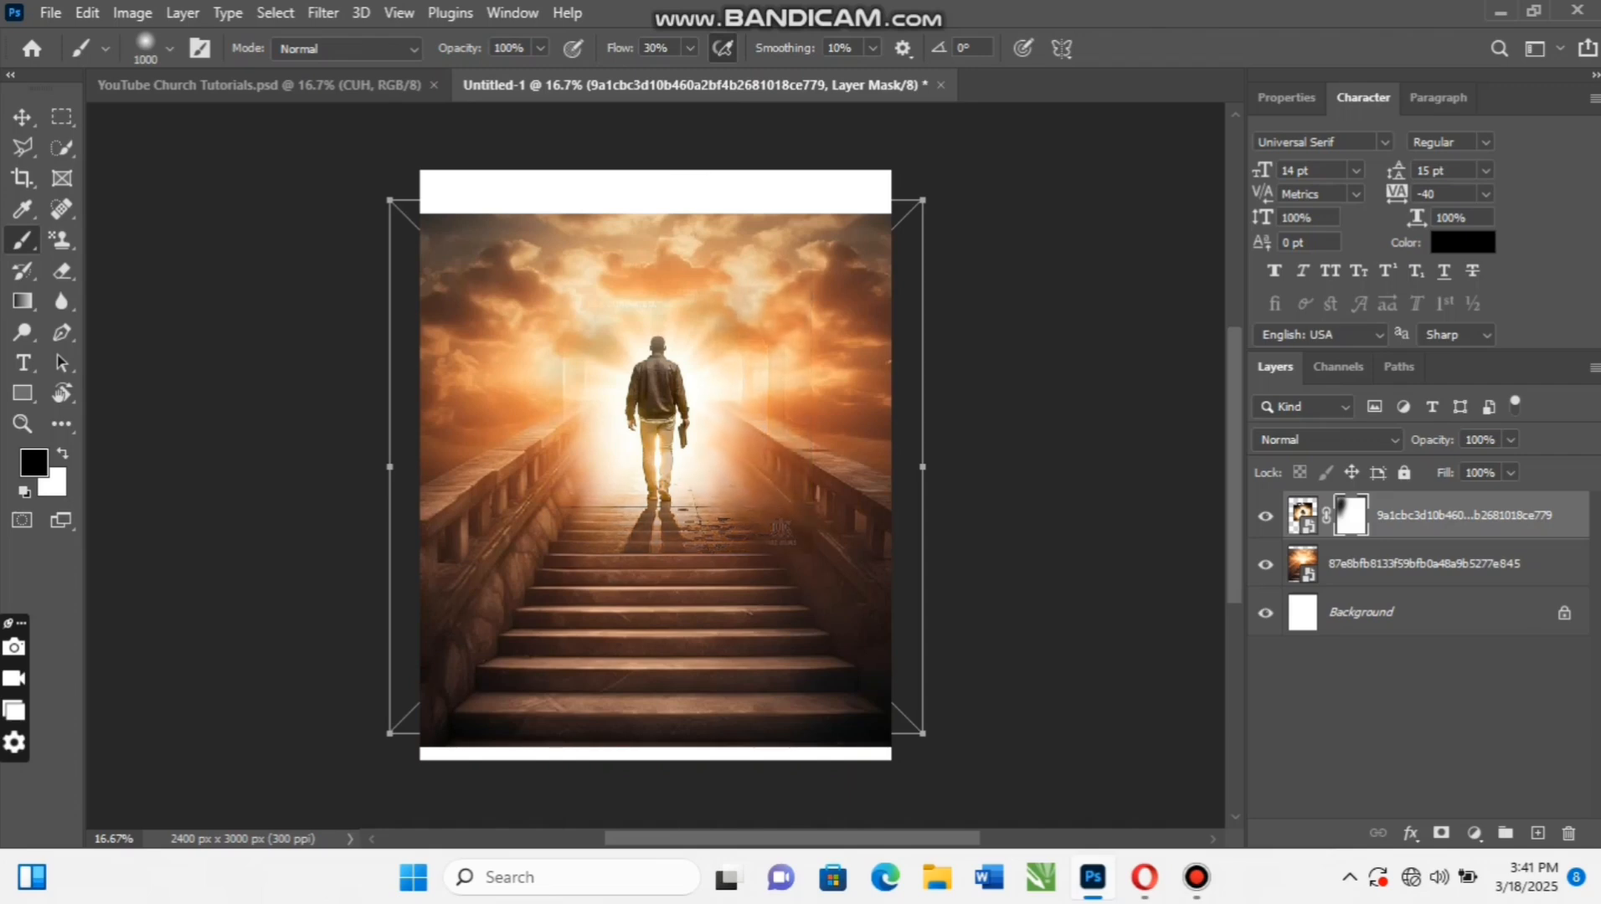
click(778, 484)
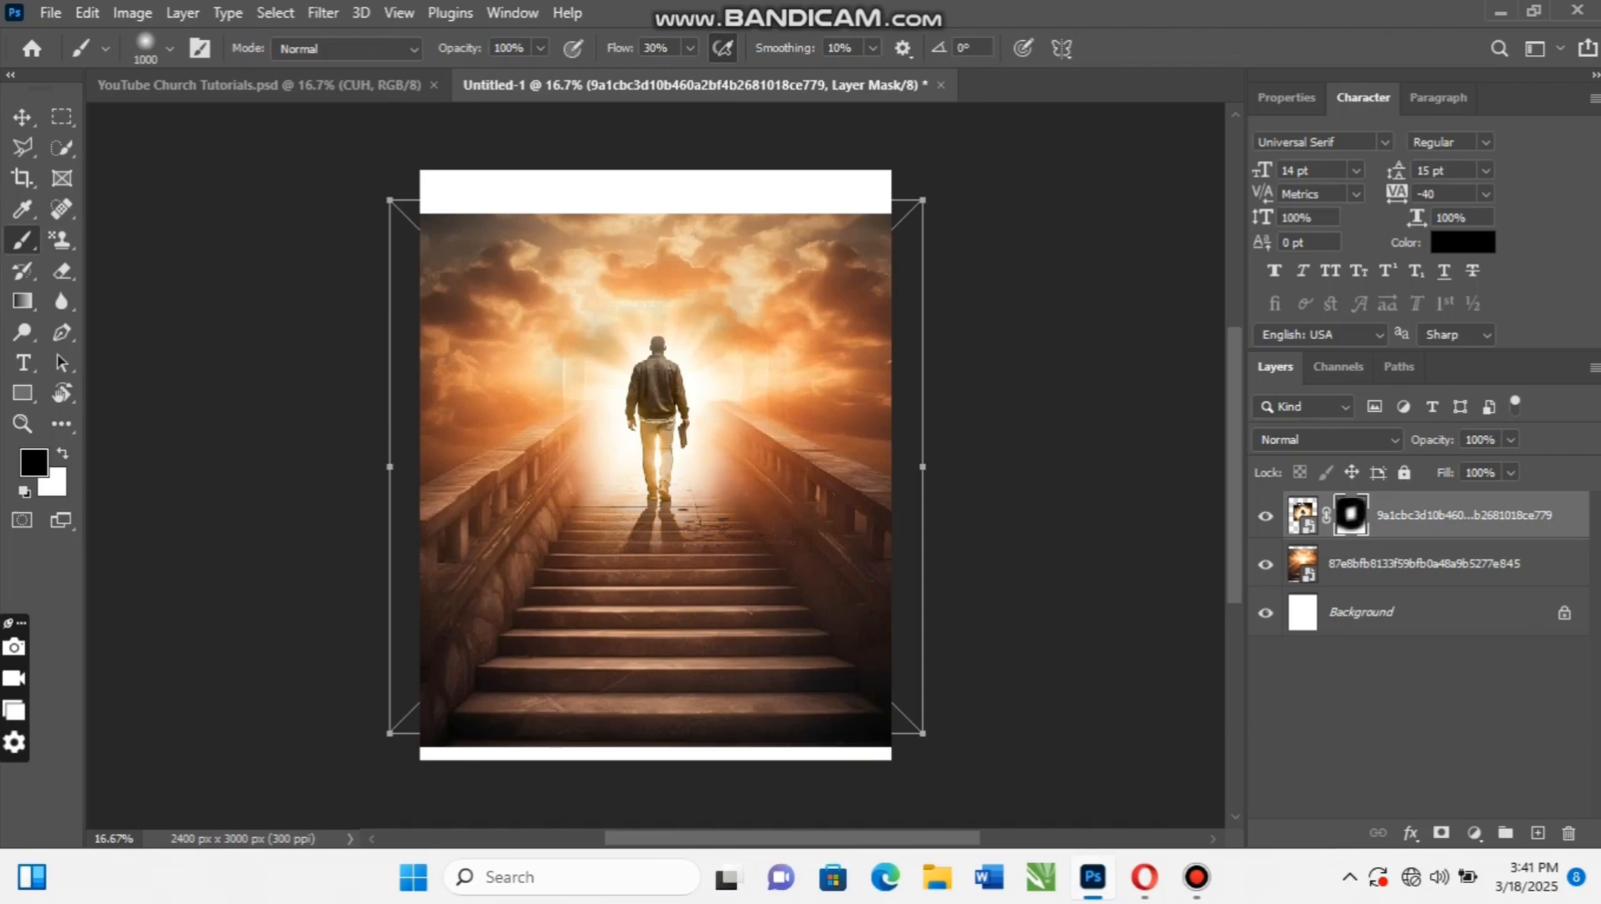
key(bracketleft)
key(bracketleft)
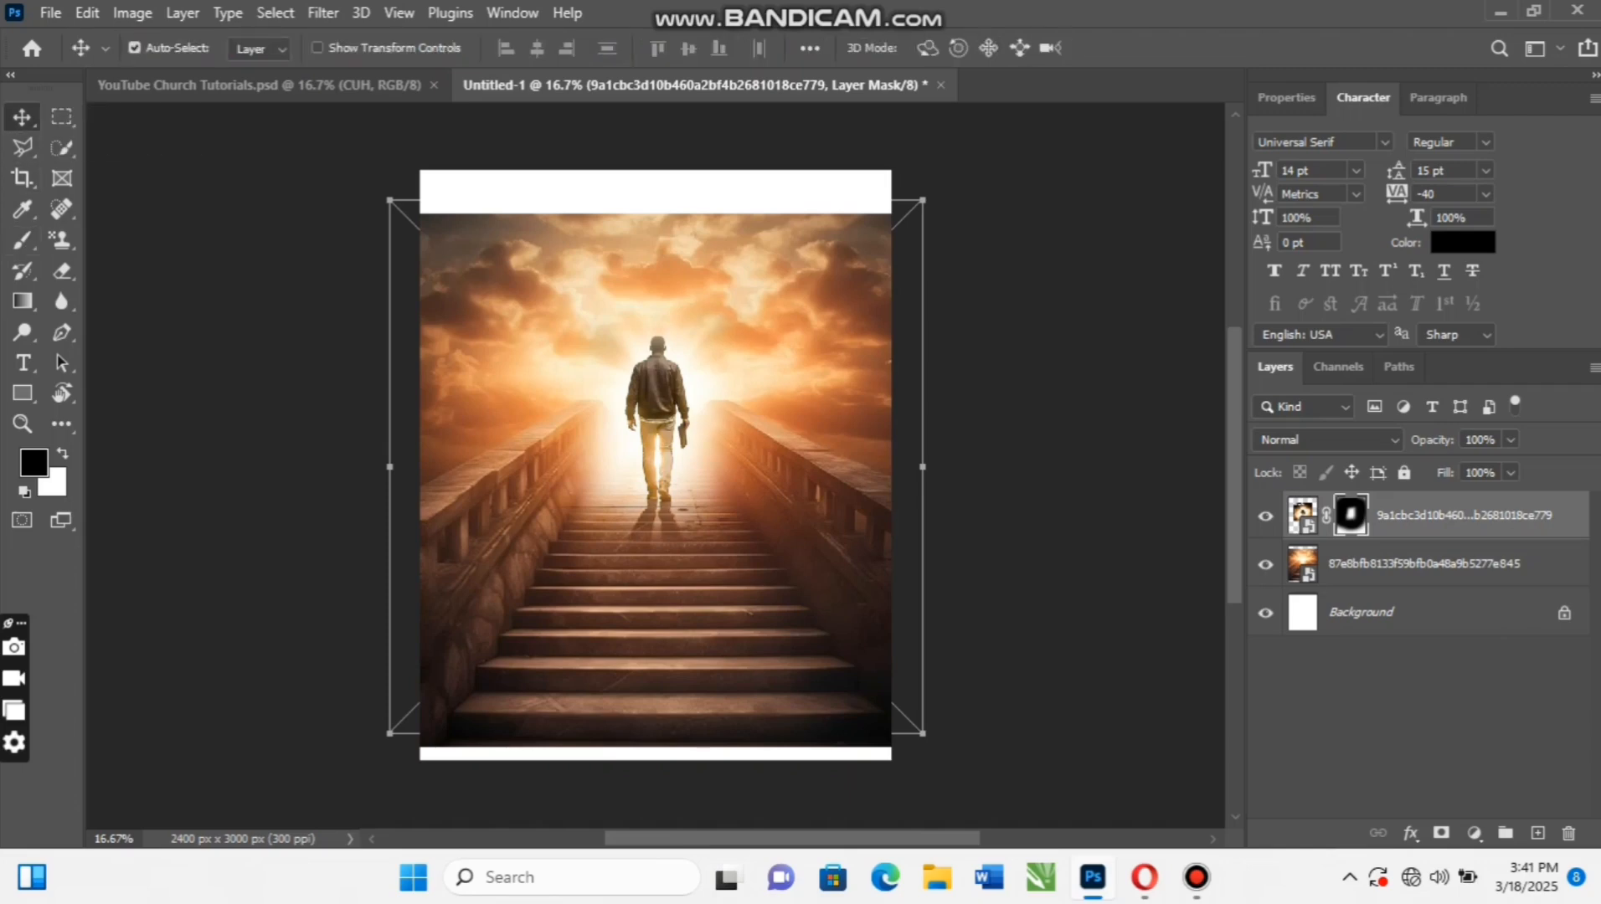
Move the masked walking man up slightly so he stands at the top of the stairs
drag(659, 446, 658, 434)
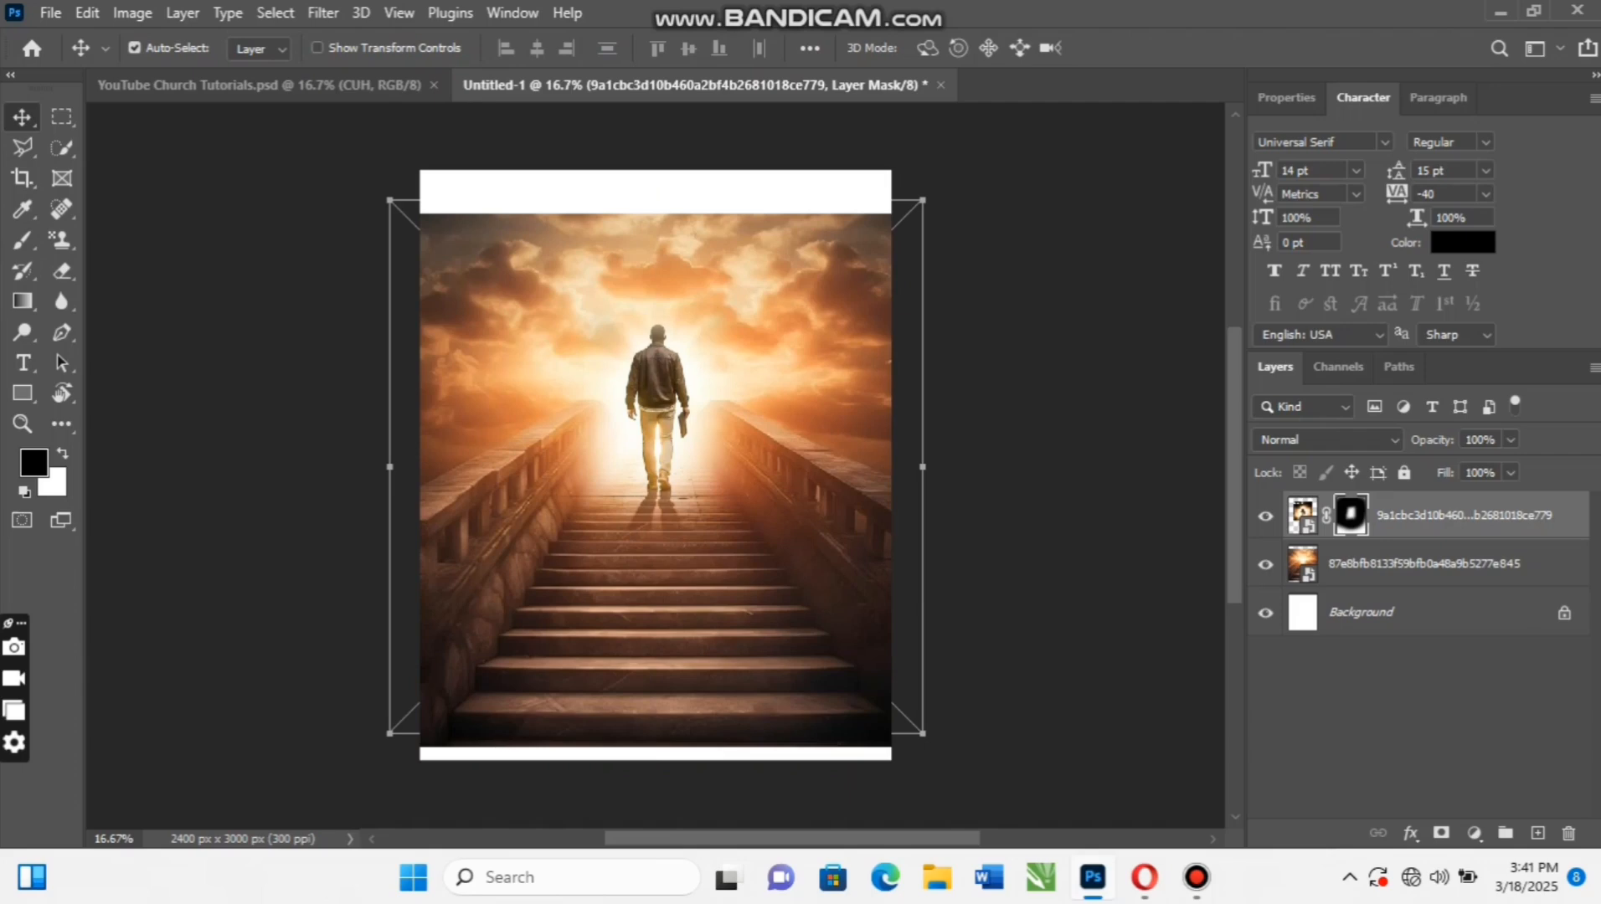
click(1390, 612)
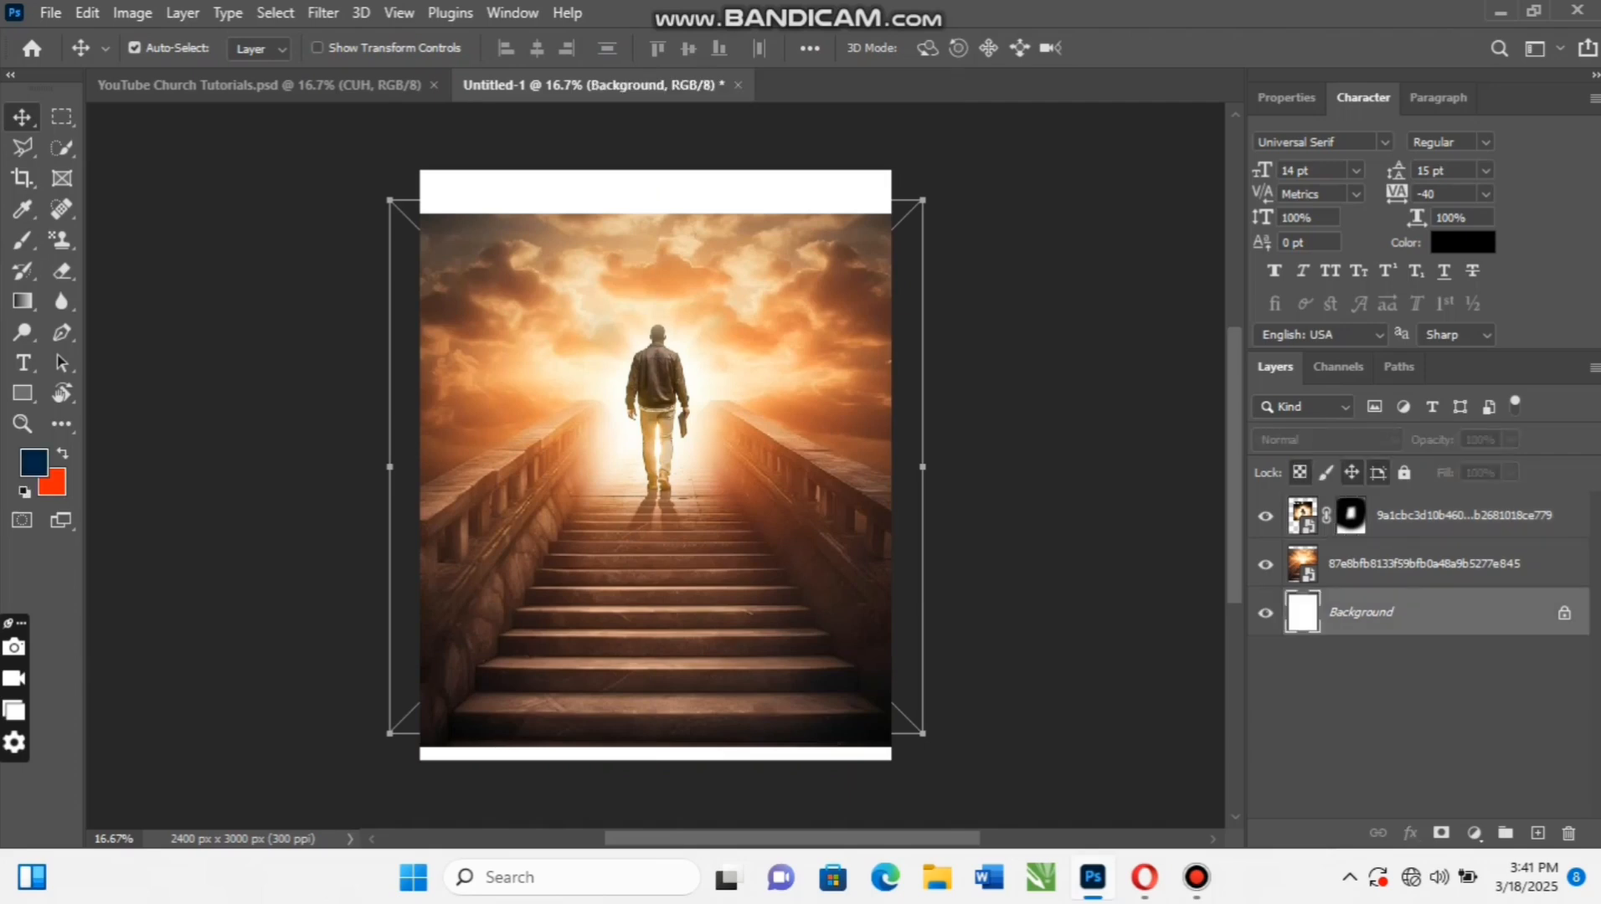
Place the mountain photo from the CUH folder as an embedded image above the walking-man layer
click(1302, 515)
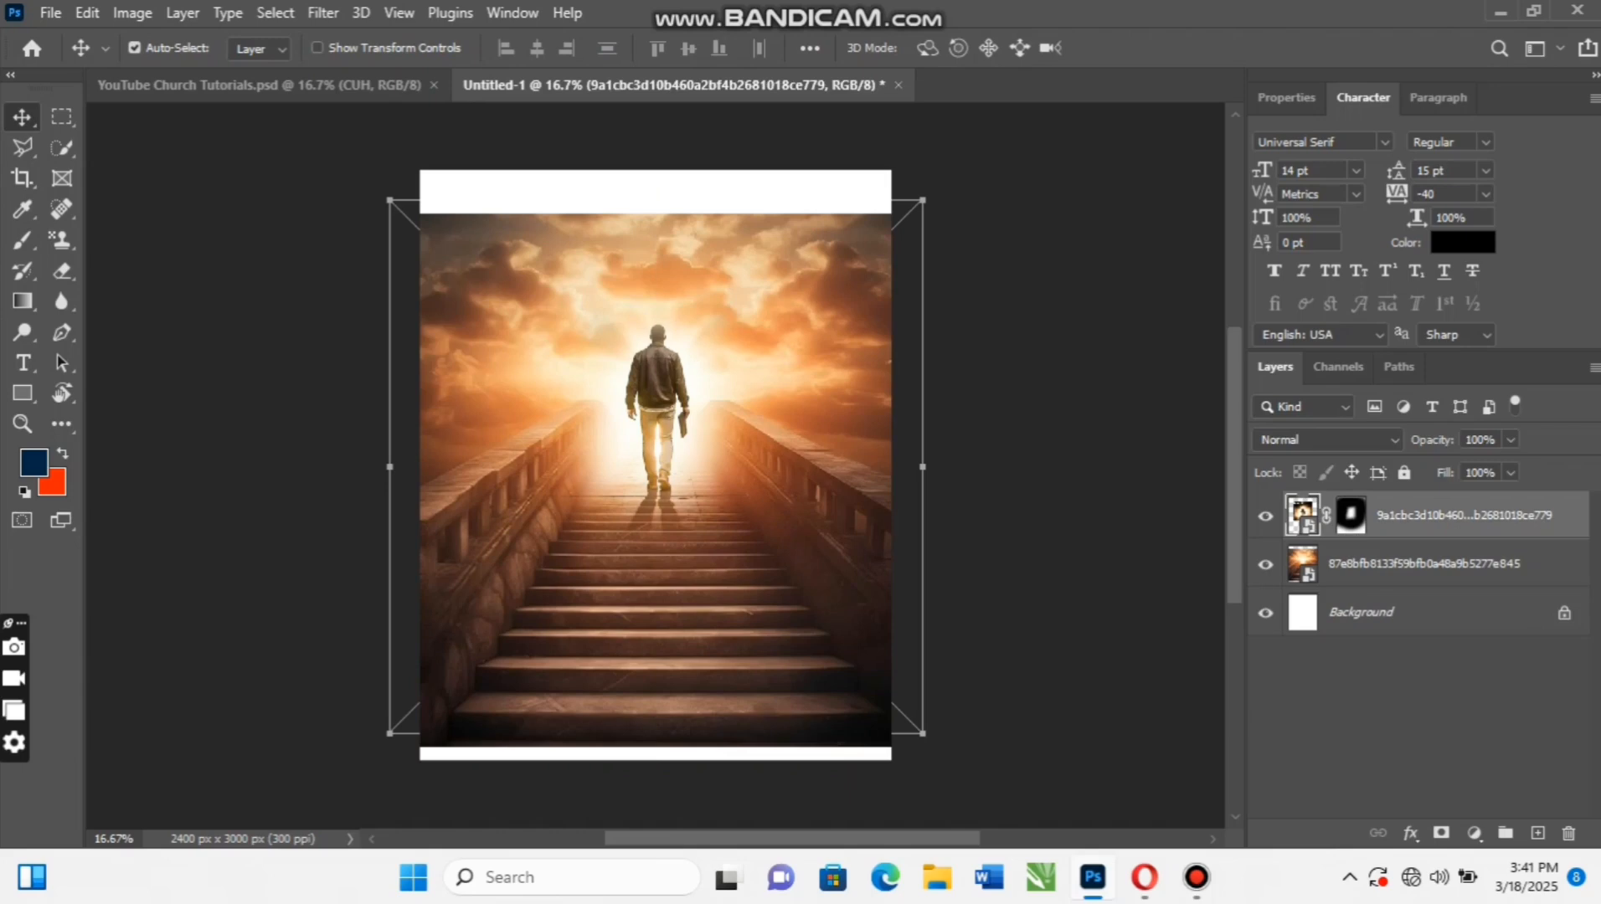
click(50, 13)
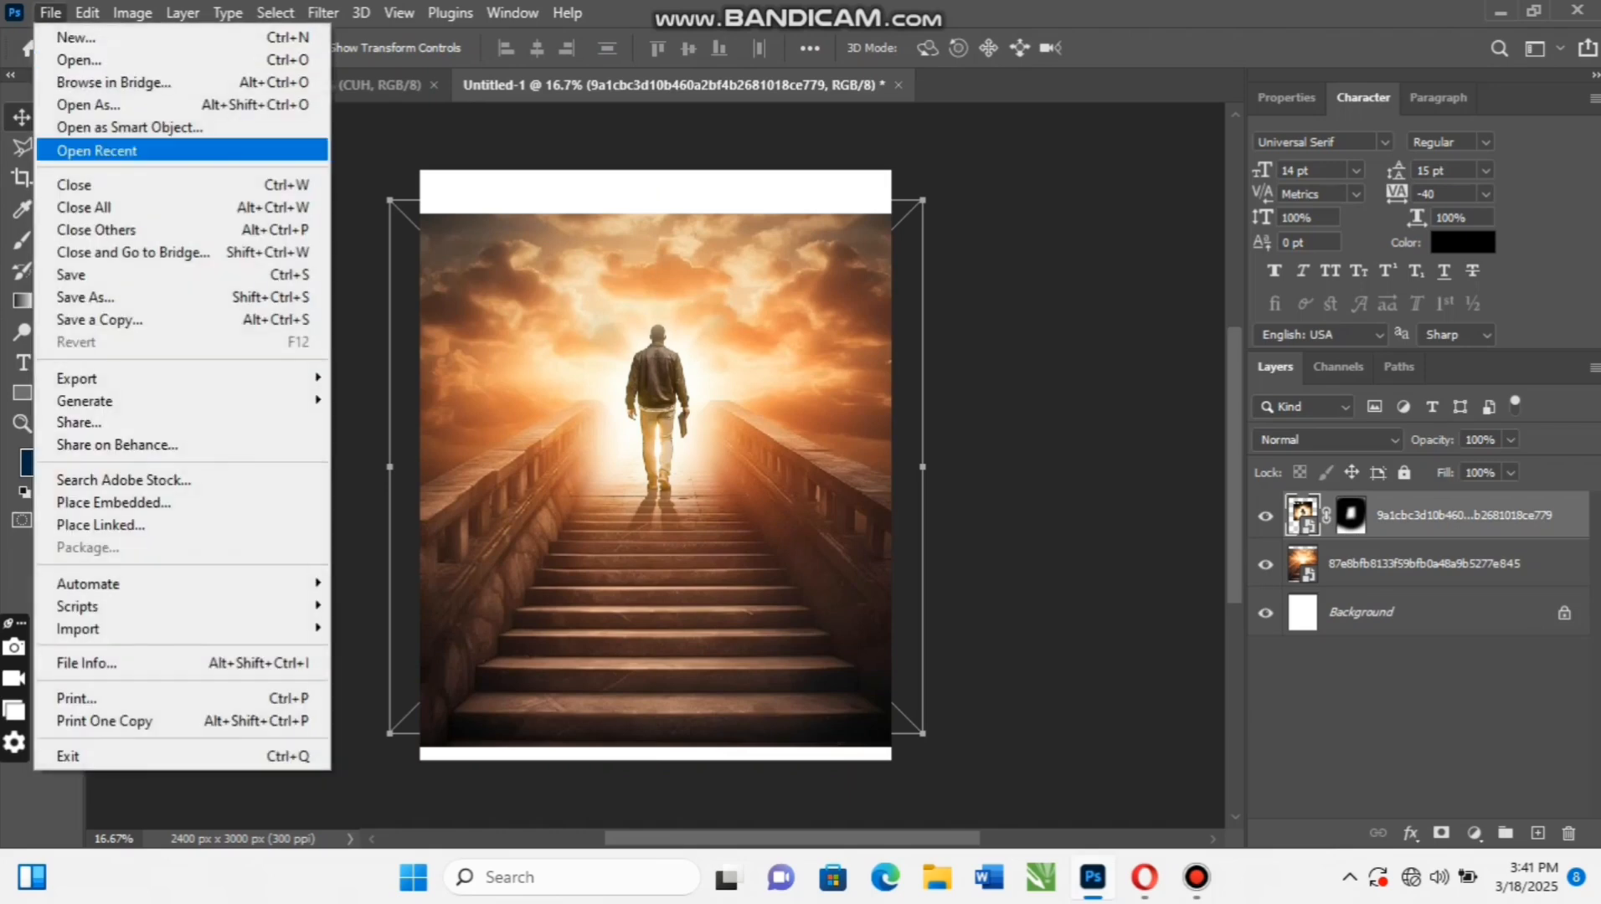
click(114, 502)
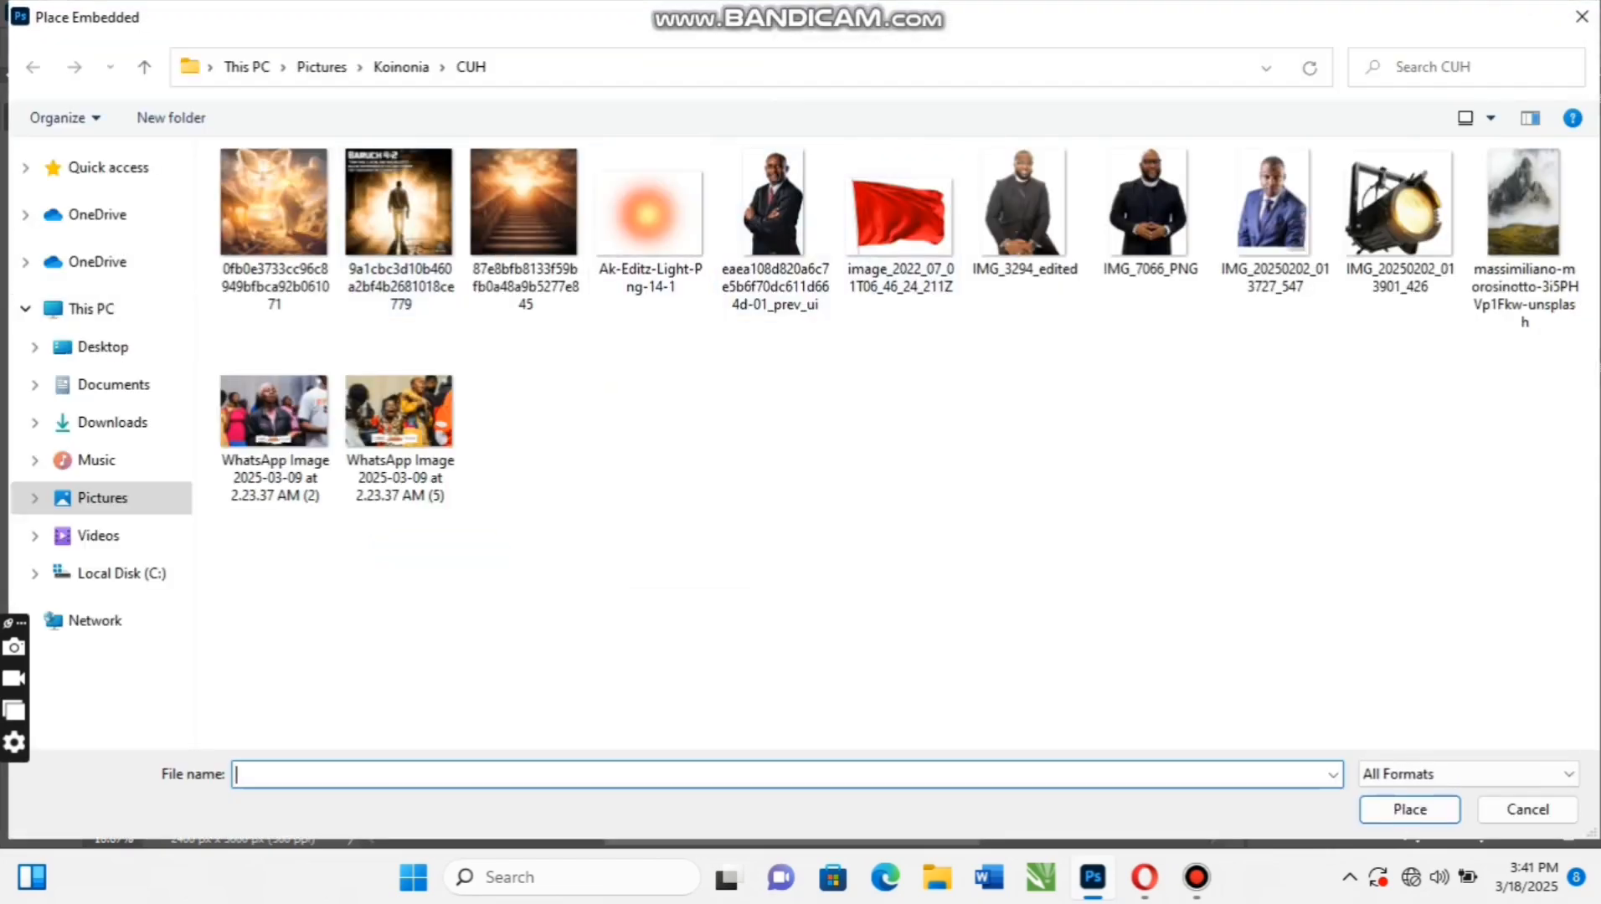
click(1524, 226)
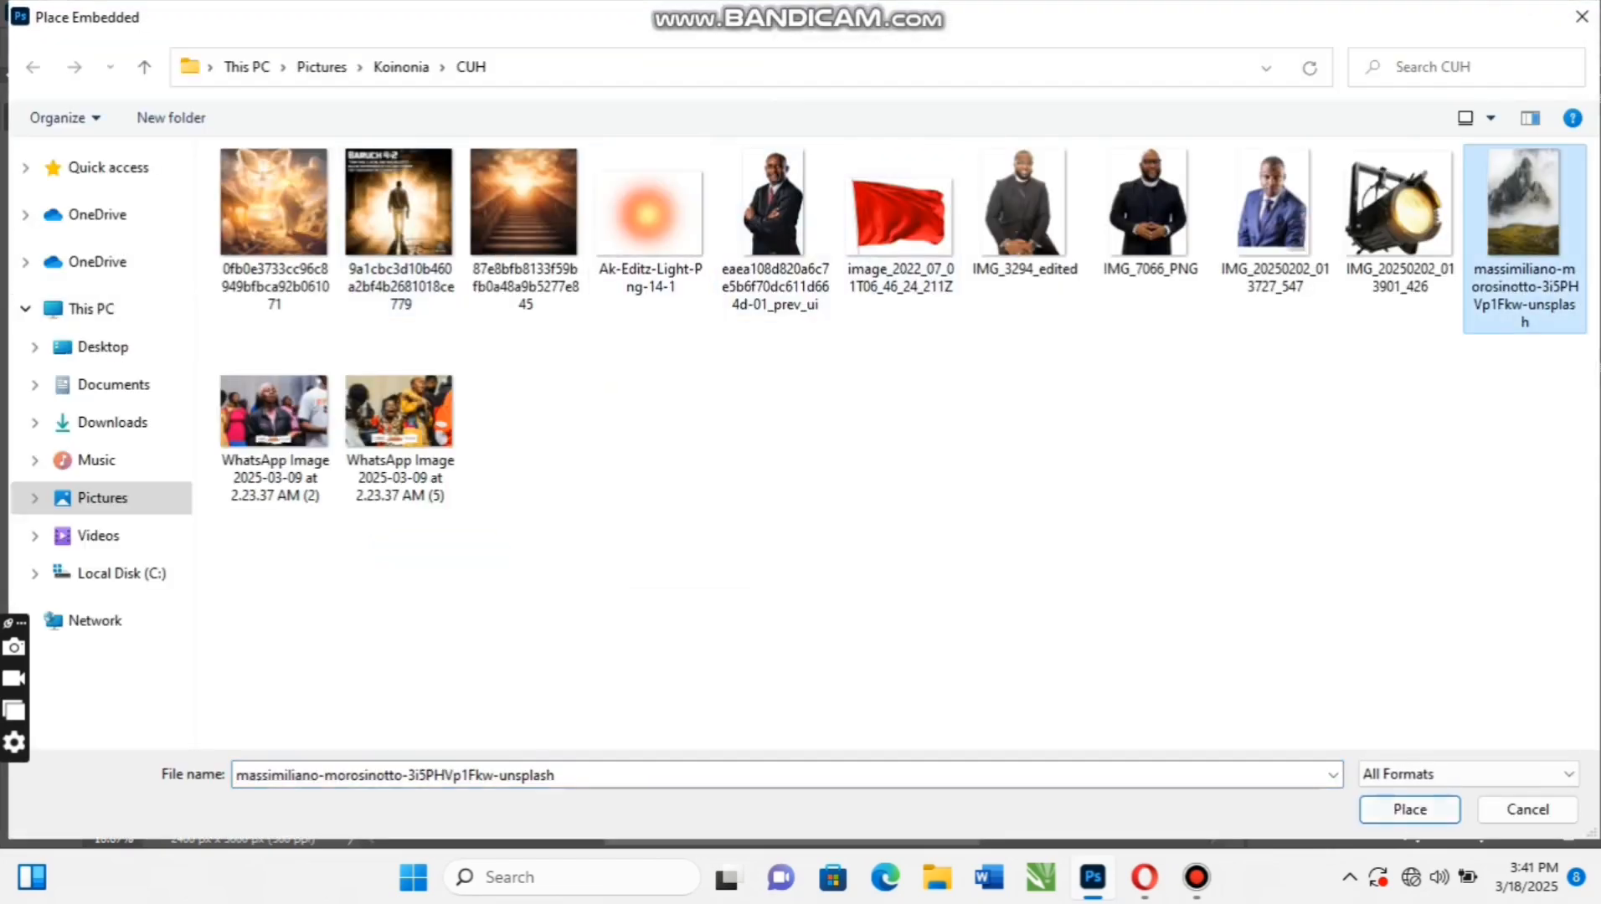
key(Return)
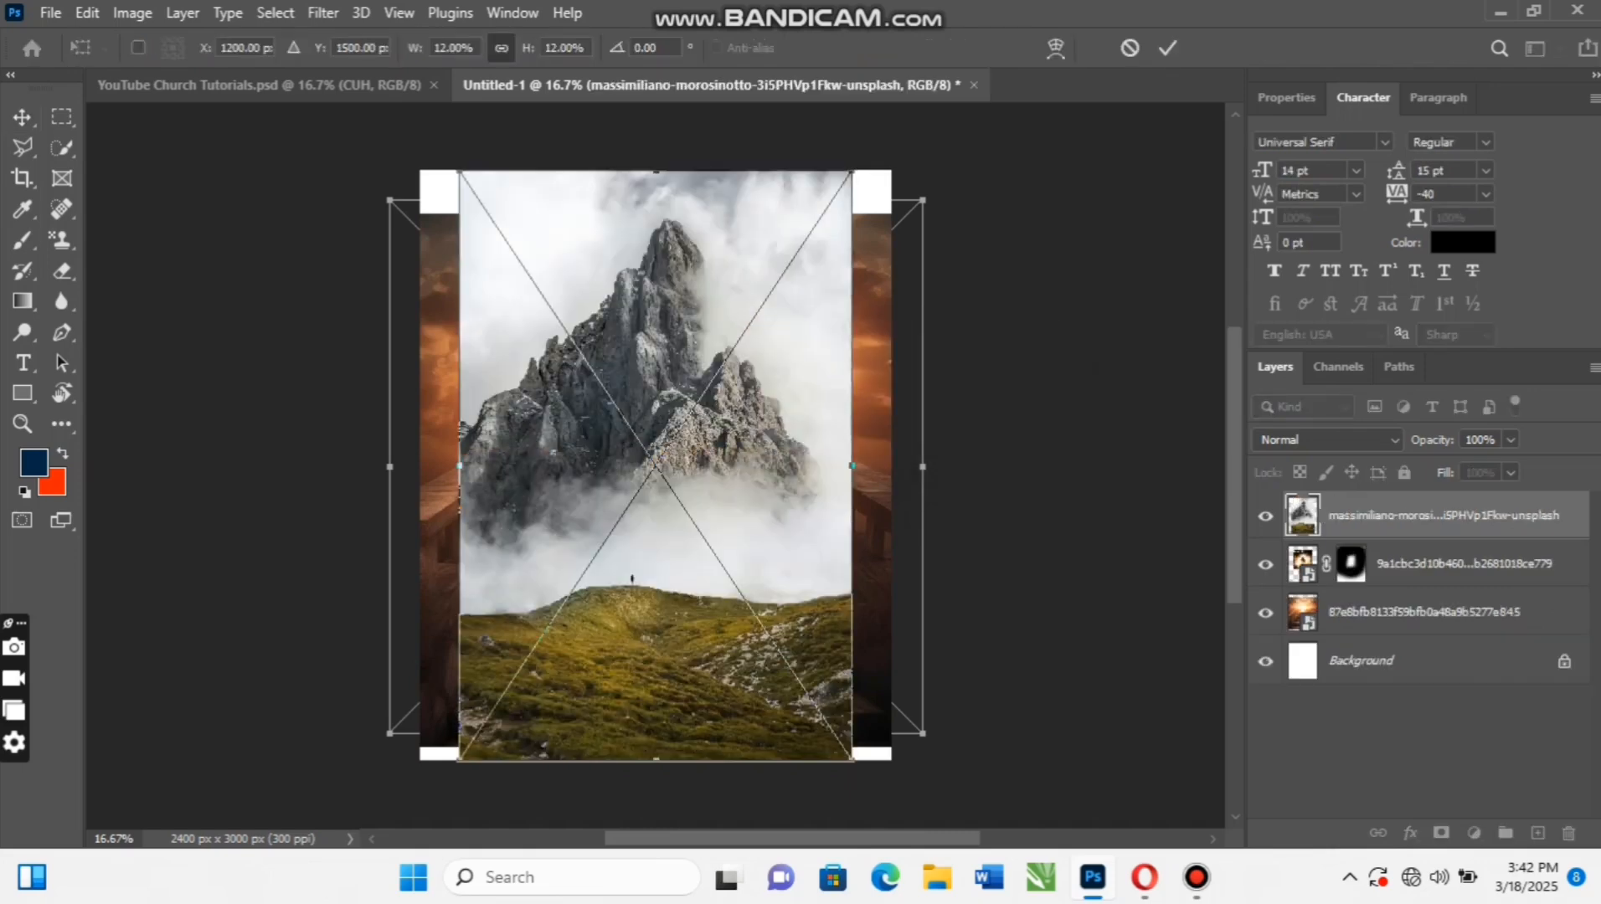
Scale the mountain image to about 15.67% so it covers the canvas, and move its layer beneath the stairway layer
drag(852, 466, 913, 466)
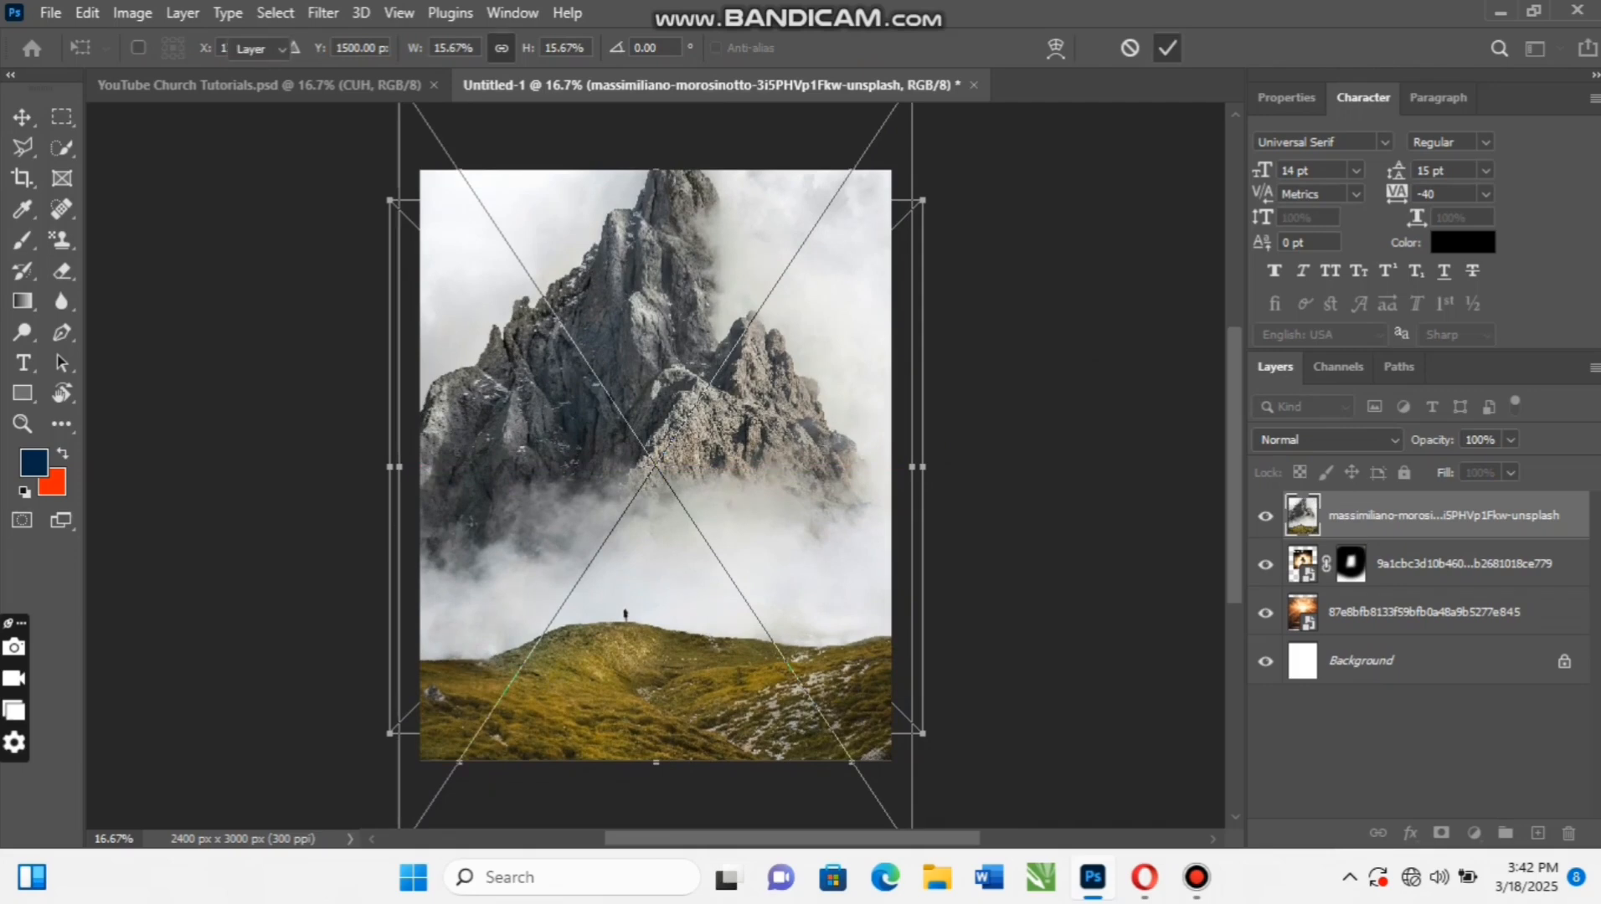
click(1167, 48)
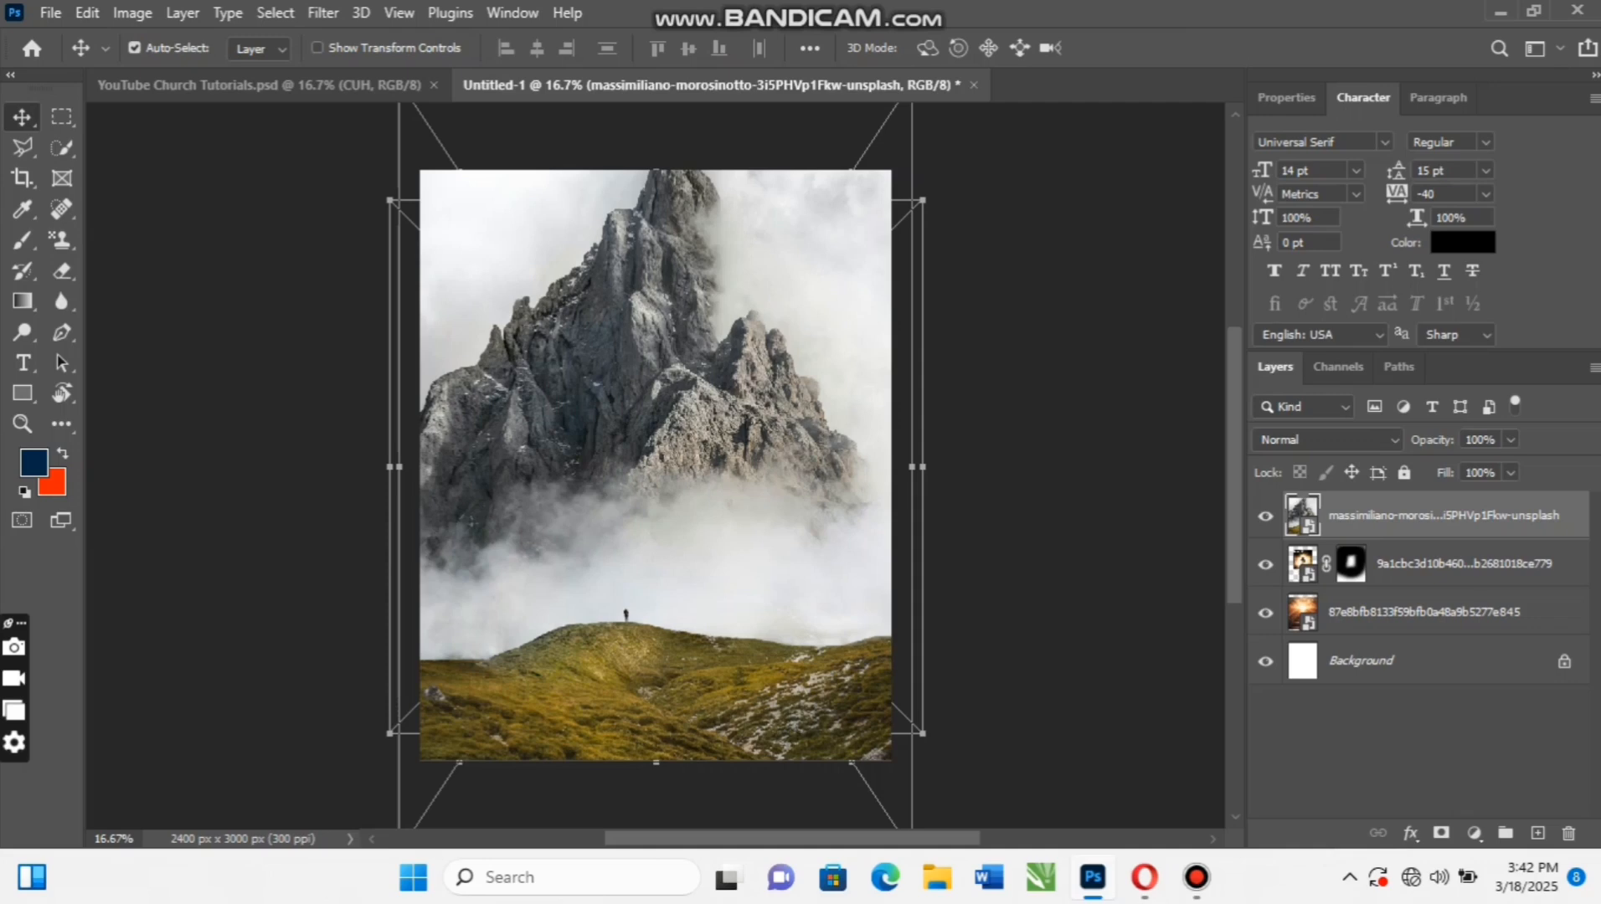
drag(1411, 516, 1413, 634)
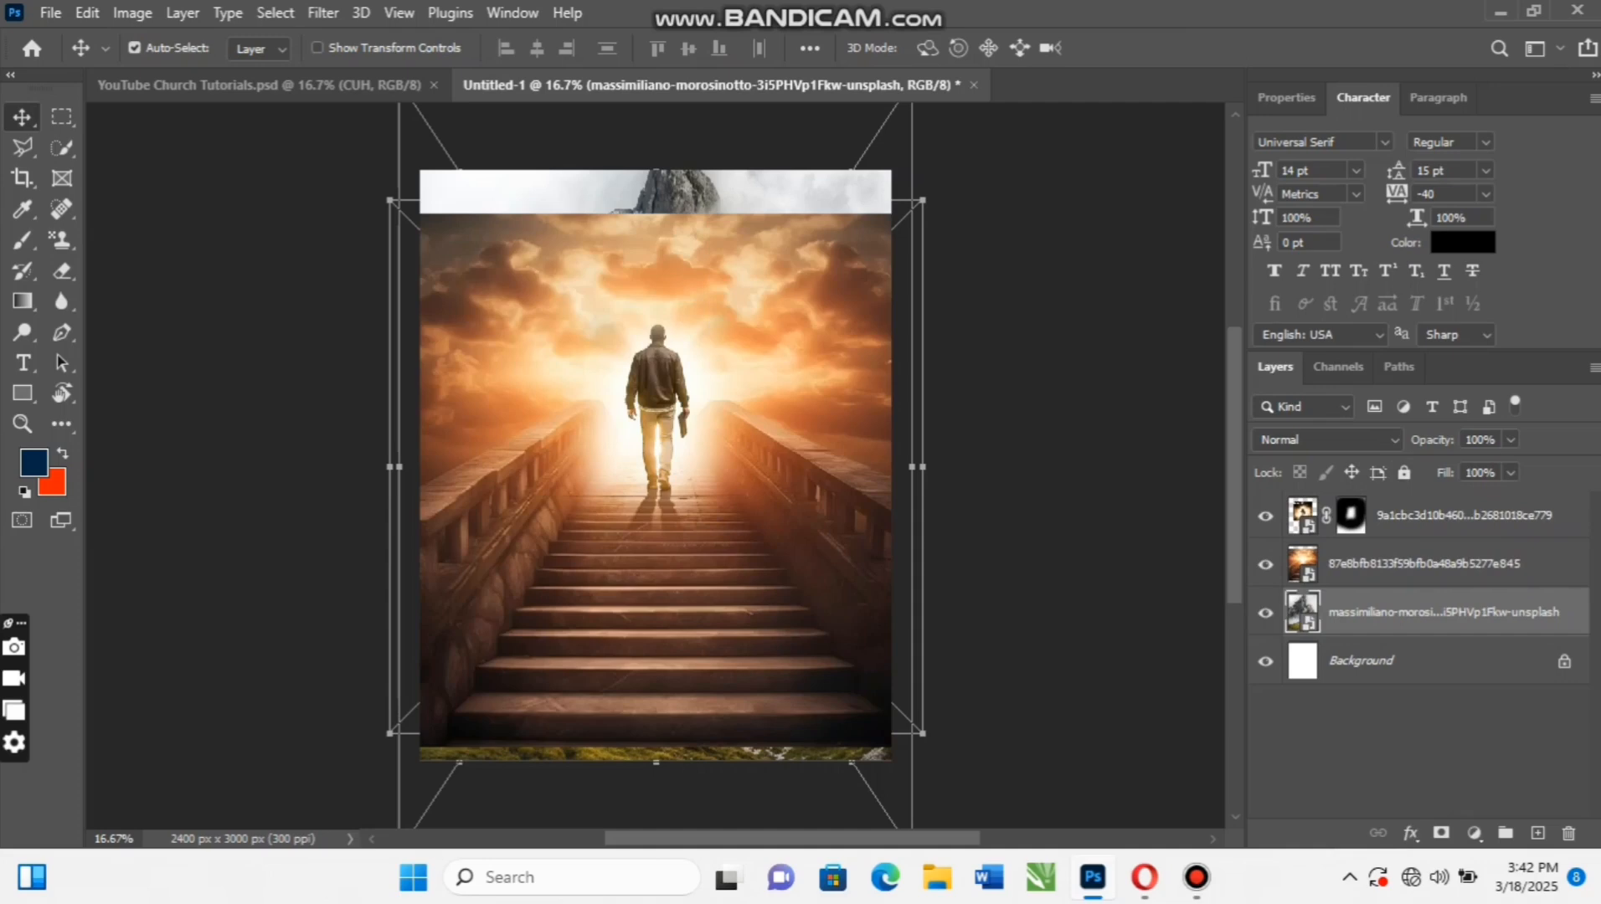
Add a layer mask to the stairway layer and paint black over the upper-left part of its sky
click(1423, 565)
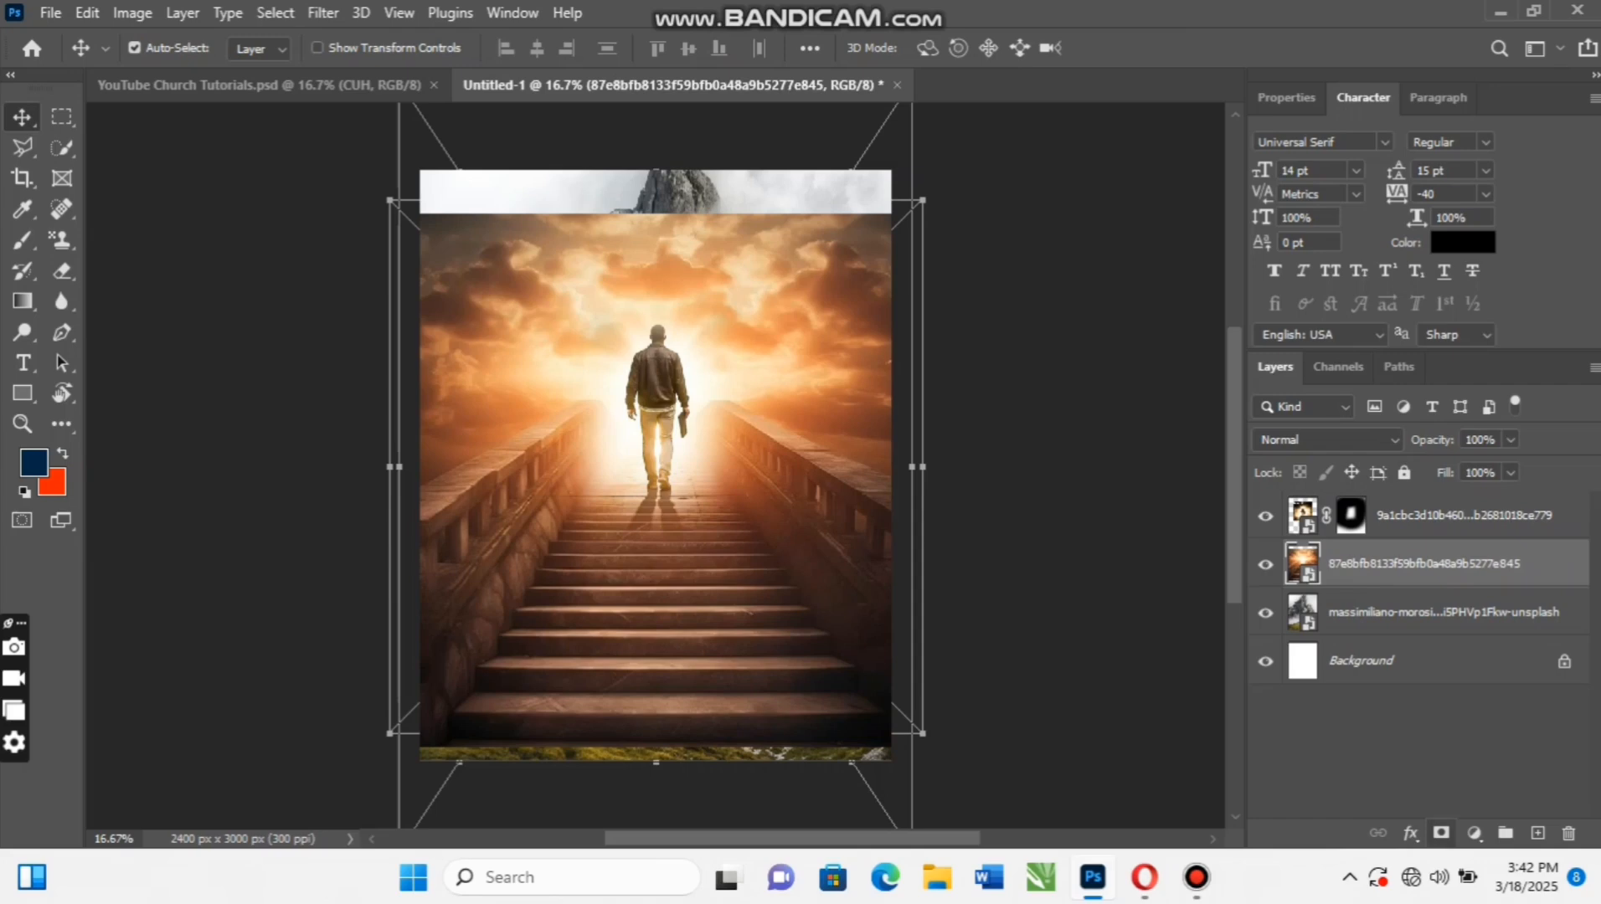
click(1441, 833)
click(22, 240)
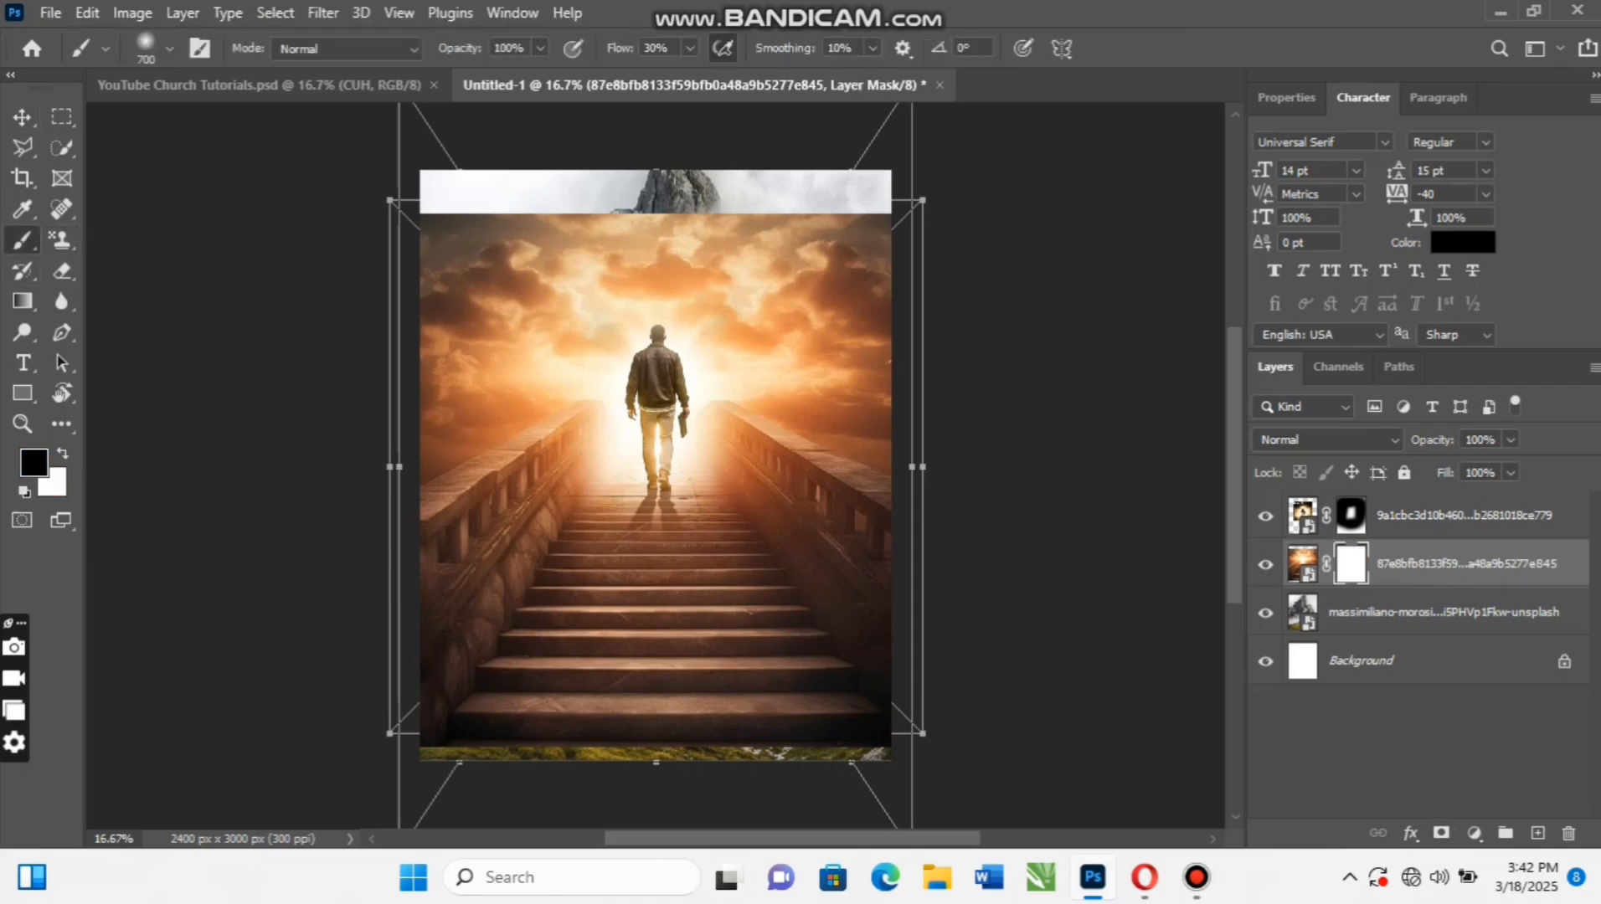
mouse_move(540, 261)
mouse_down()
mouse_move(473, 253)
mouse_move(490, 255)
mouse_move(465, 272)
mouse_up()
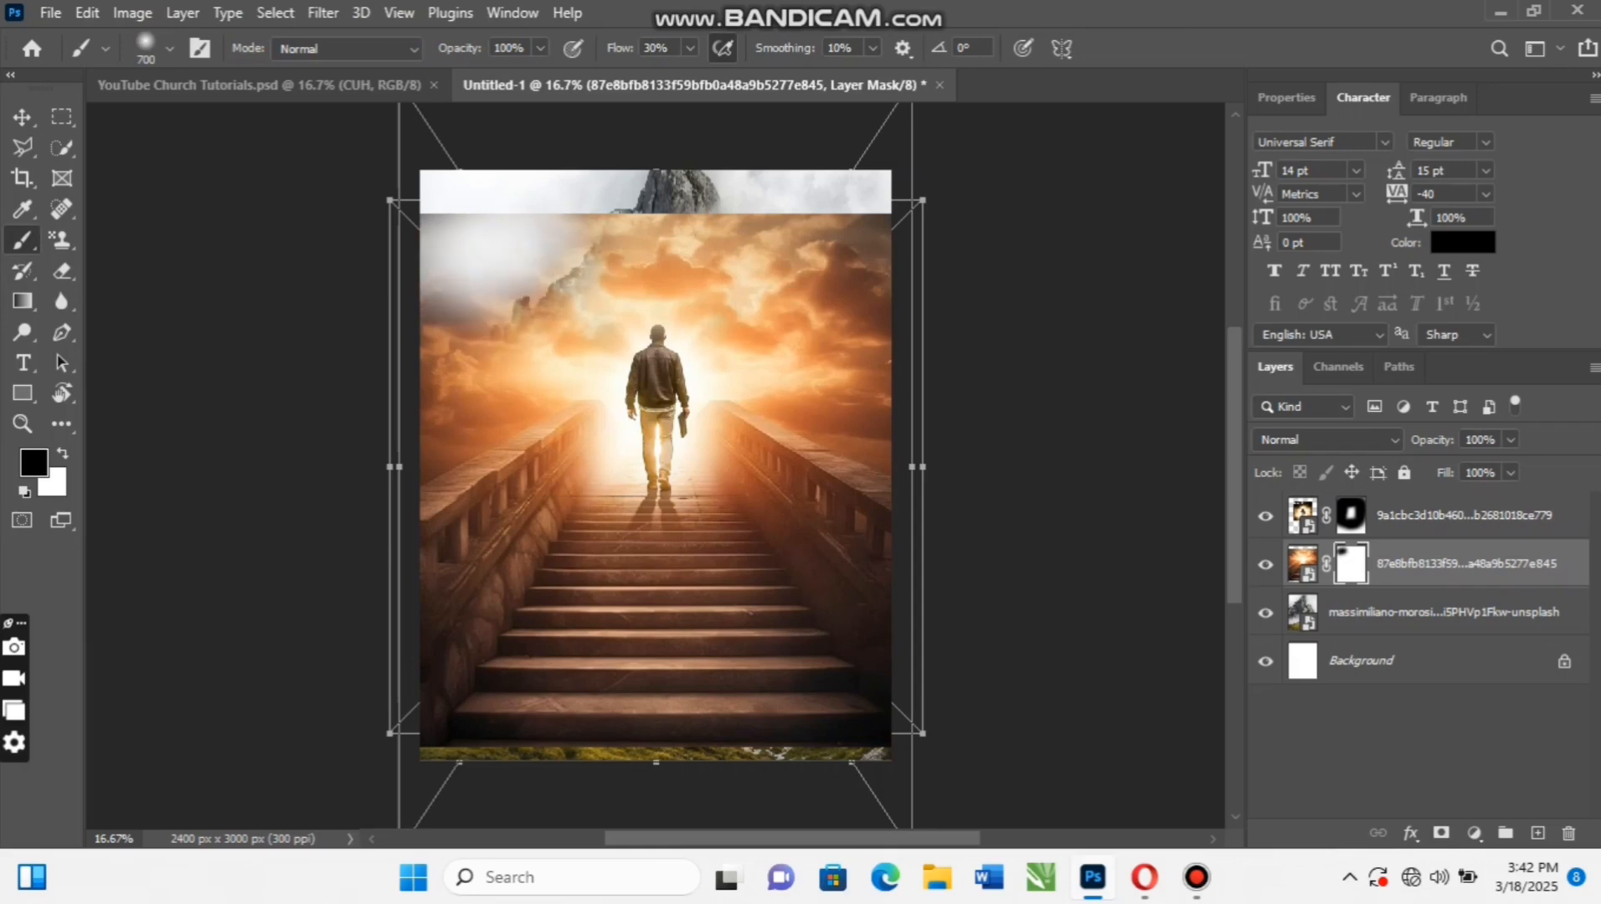
Enlarge the brush to 1200 and paint black across the stairway mask's sky to bring out the mountain behind the man
key(bracketright)
key(bracketright)
key(bracketright)
key(bracketright)
key(bracketright)
key(bracketright)
key(bracketright)
mouse_move(456, 255)
mouse_down()
mouse_move(473, 281)
mouse_move(653, 231)
mouse_move(812, 230)
mouse_move(628, 243)
mouse_move(494, 222)
mouse_move(863, 247)
mouse_move(858, 343)
mouse_up()
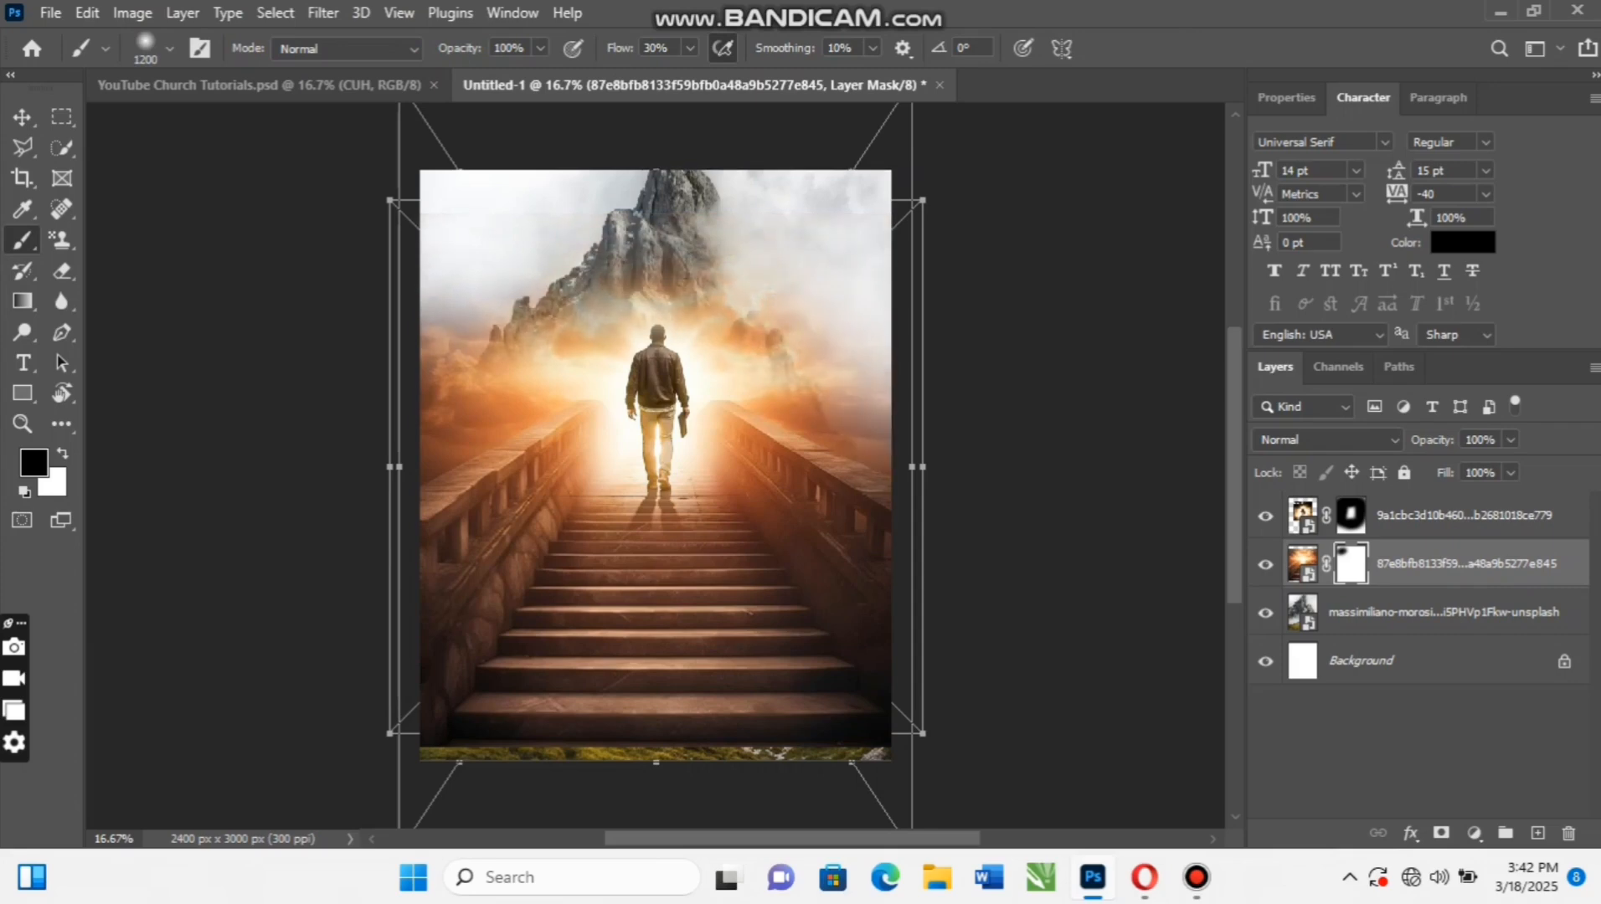
mouse_move(557, 289)
mouse_down()
mouse_move(435, 322)
mouse_move(494, 351)
mouse_move(586, 306)
mouse_move(728, 293)
mouse_move(586, 310)
mouse_move(712, 302)
mouse_move(555, 353)
mouse_up()
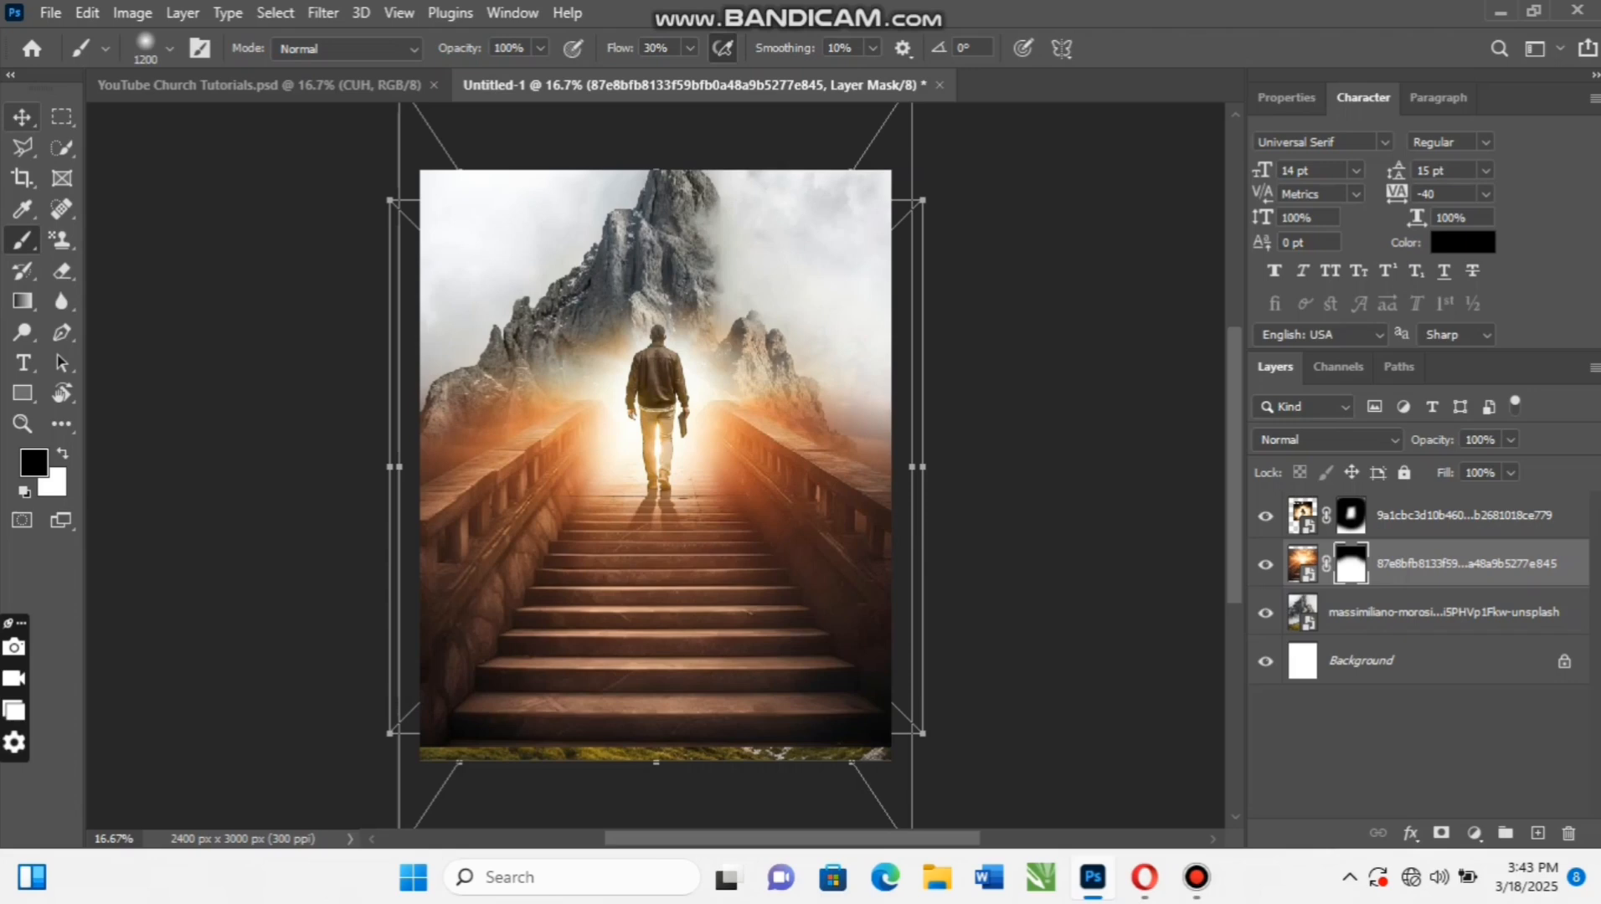
click(21, 117)
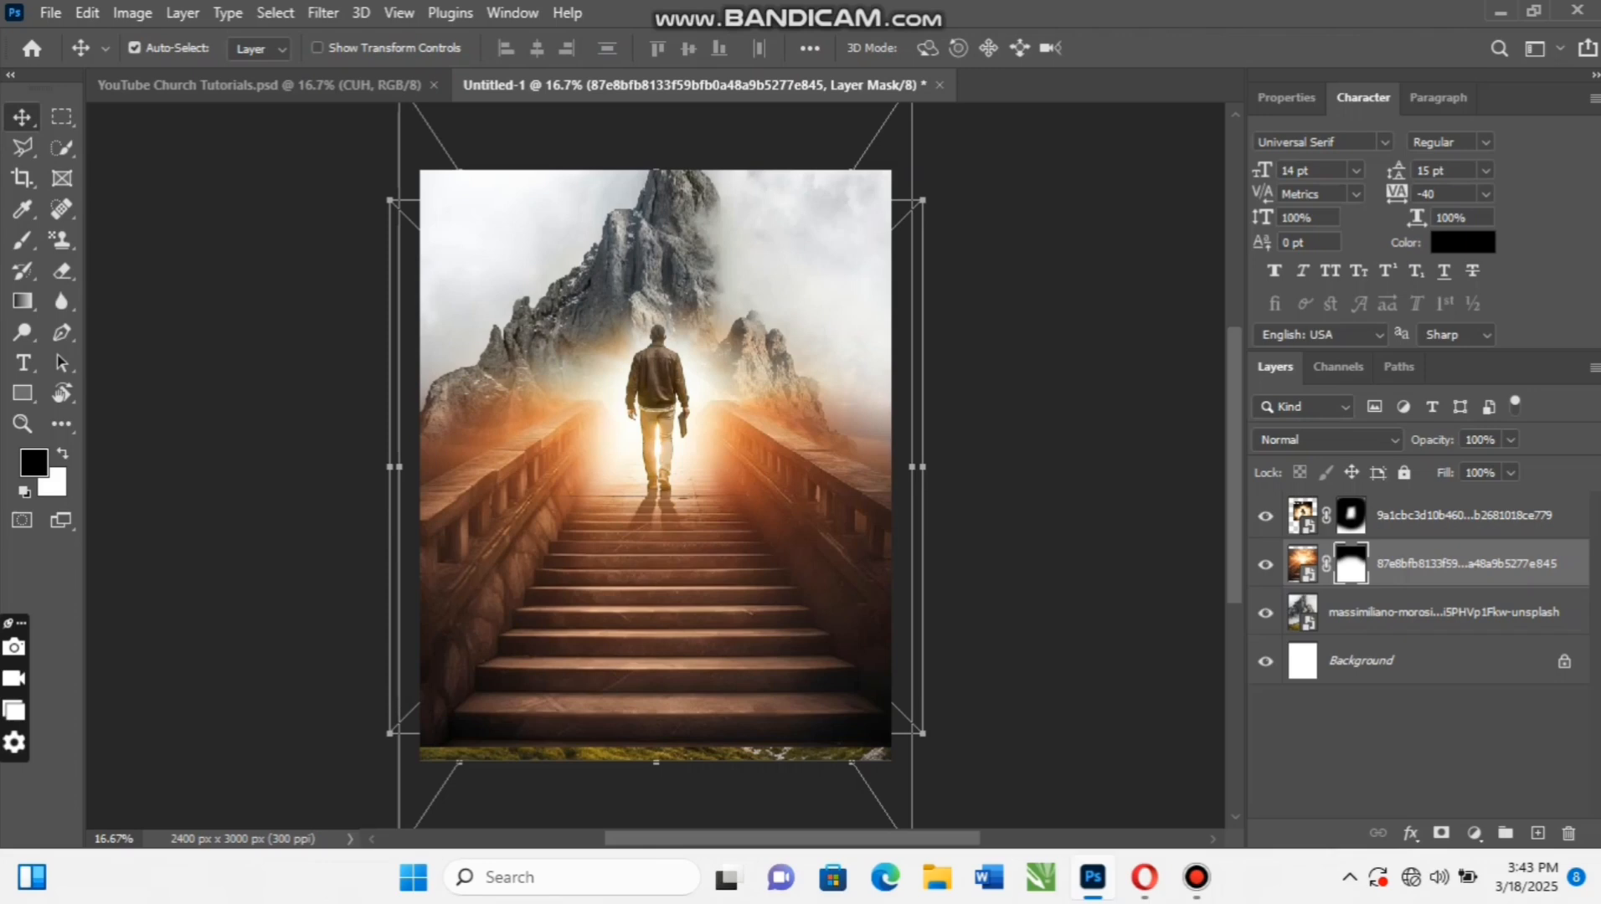
Place the embedded image "WhatsApp Image 2025-03-09 at 2.23.37 AM (2)" in the flyer
click(50, 12)
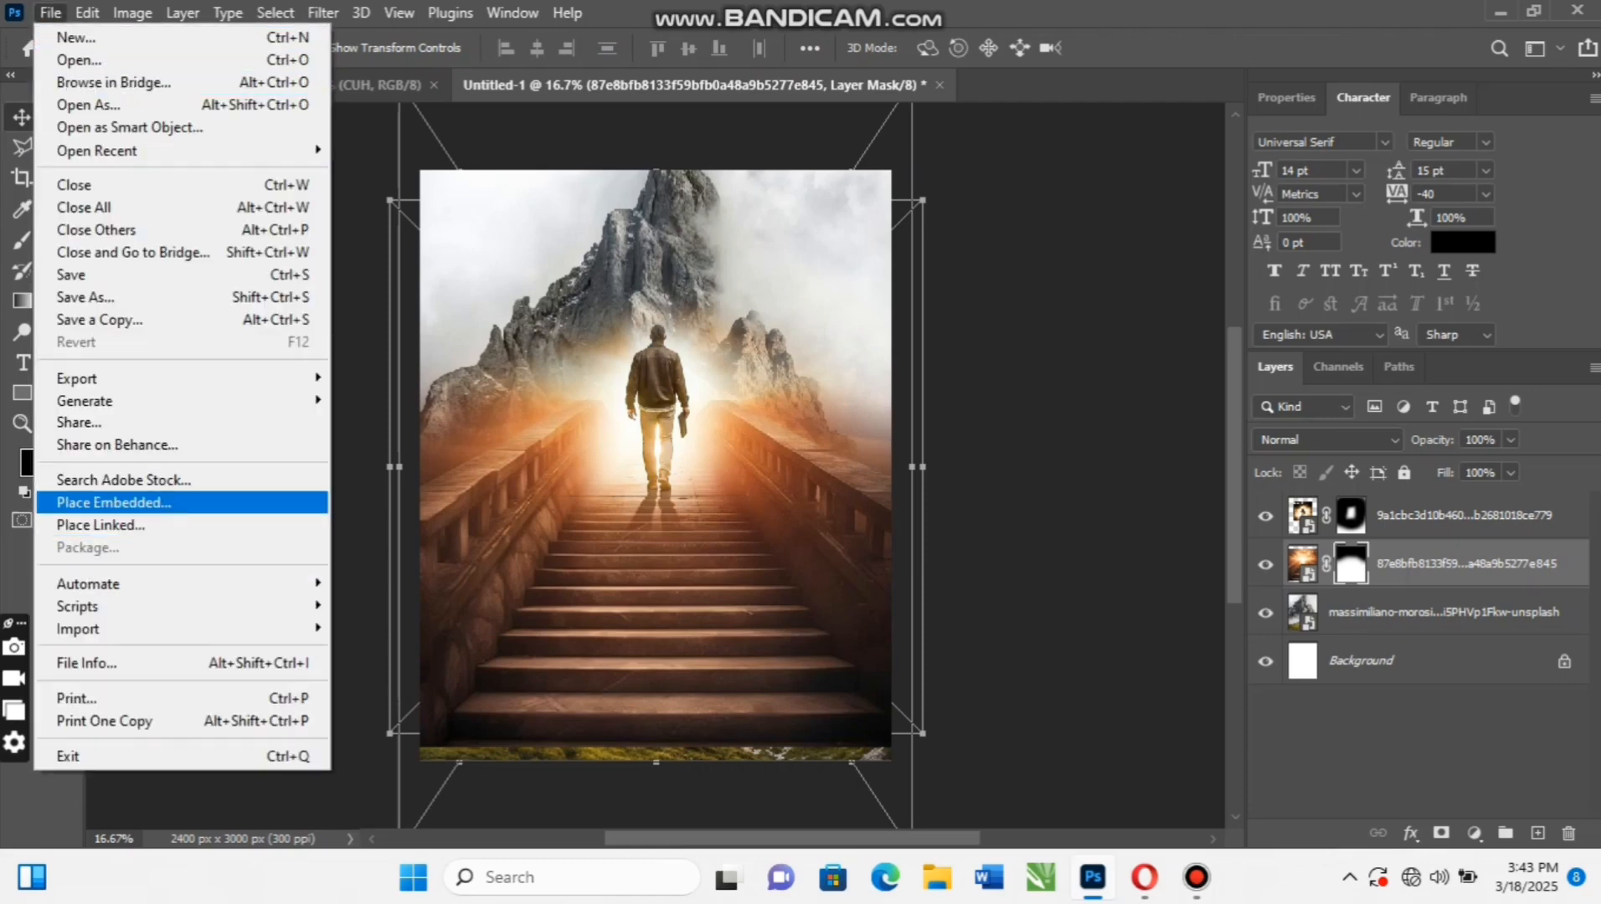
click(113, 502)
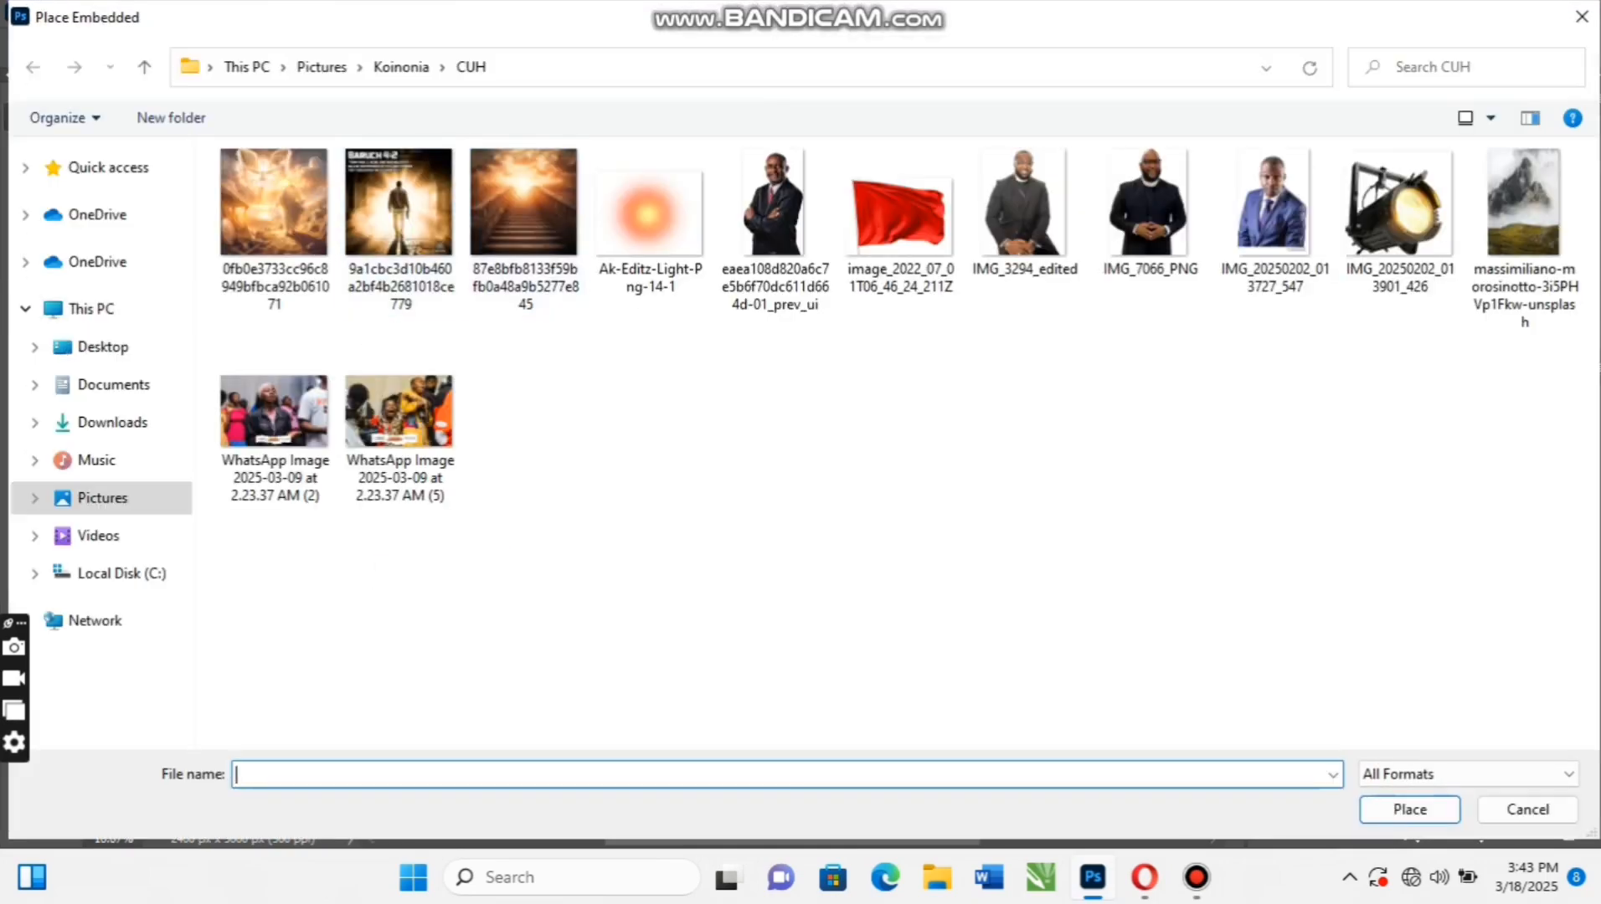
double_click(274, 411)
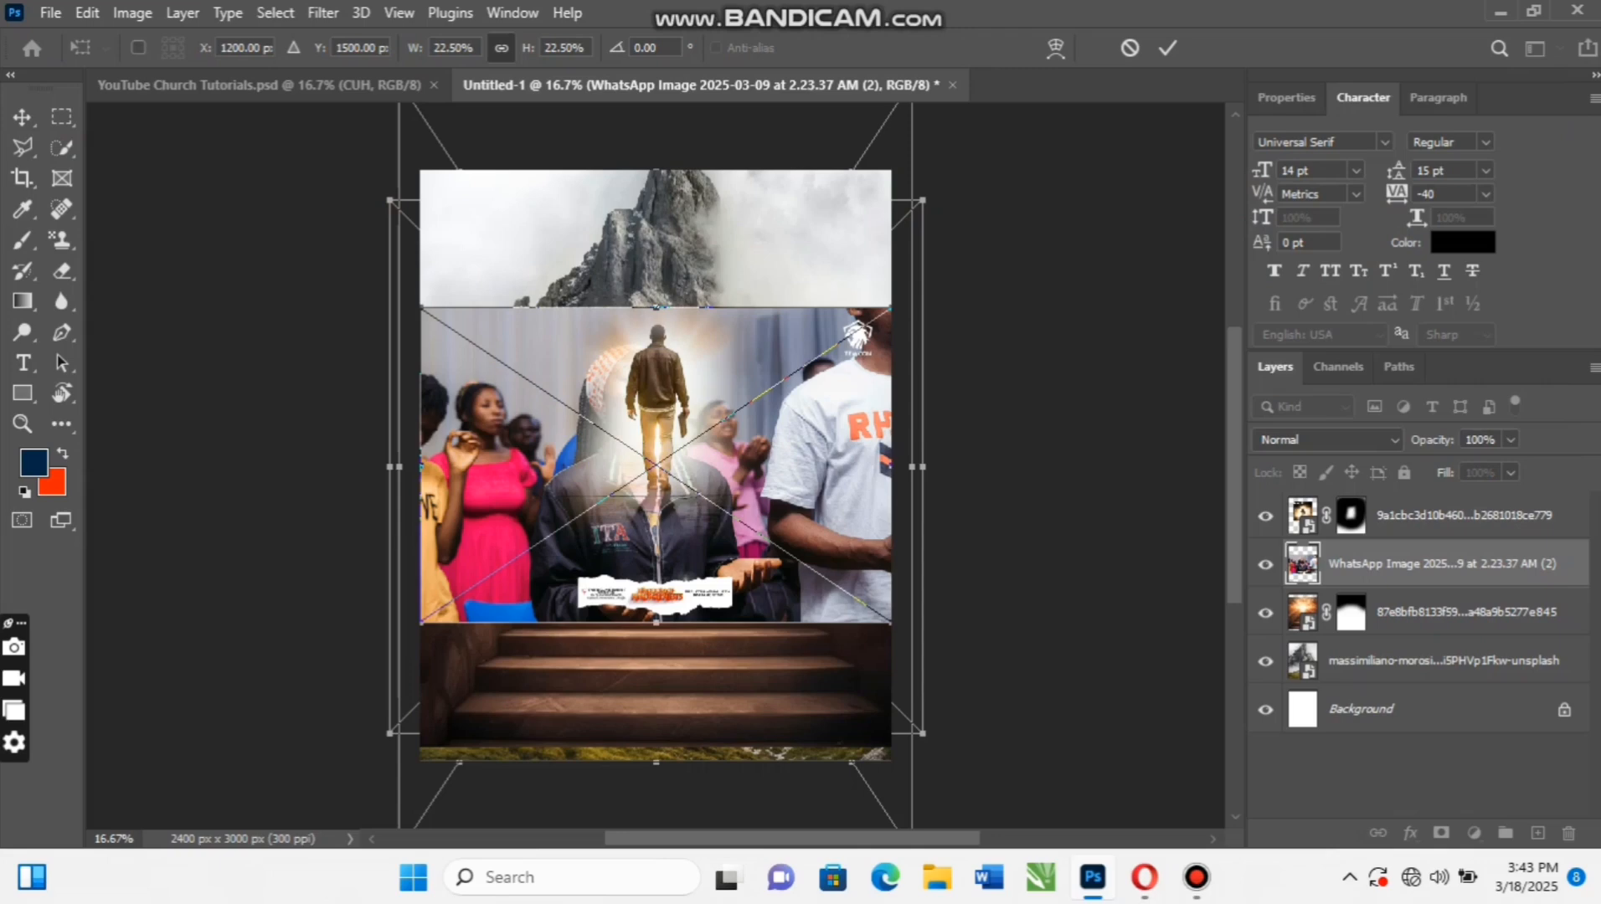
Scale the worshipping-woman photo to about 16.31% and position it in the canvas's upper-right corner, at about X 2070 px, Y 426 px
scroll(655, 493, up, 2)
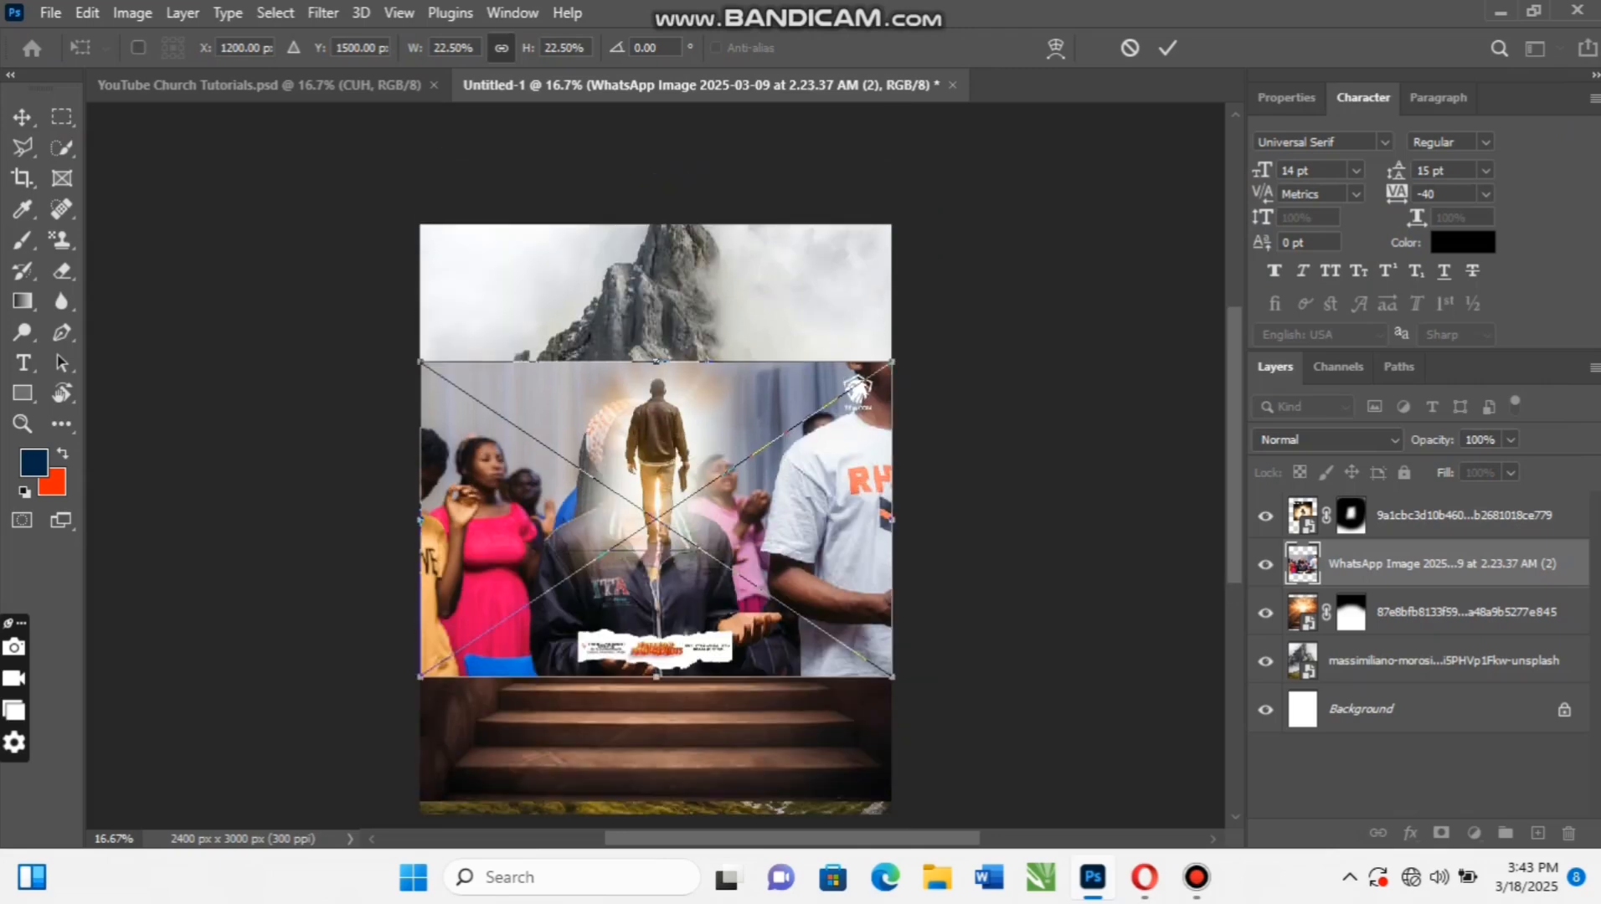
drag(892, 520, 939, 322)
drag(863, 288, 837, 281)
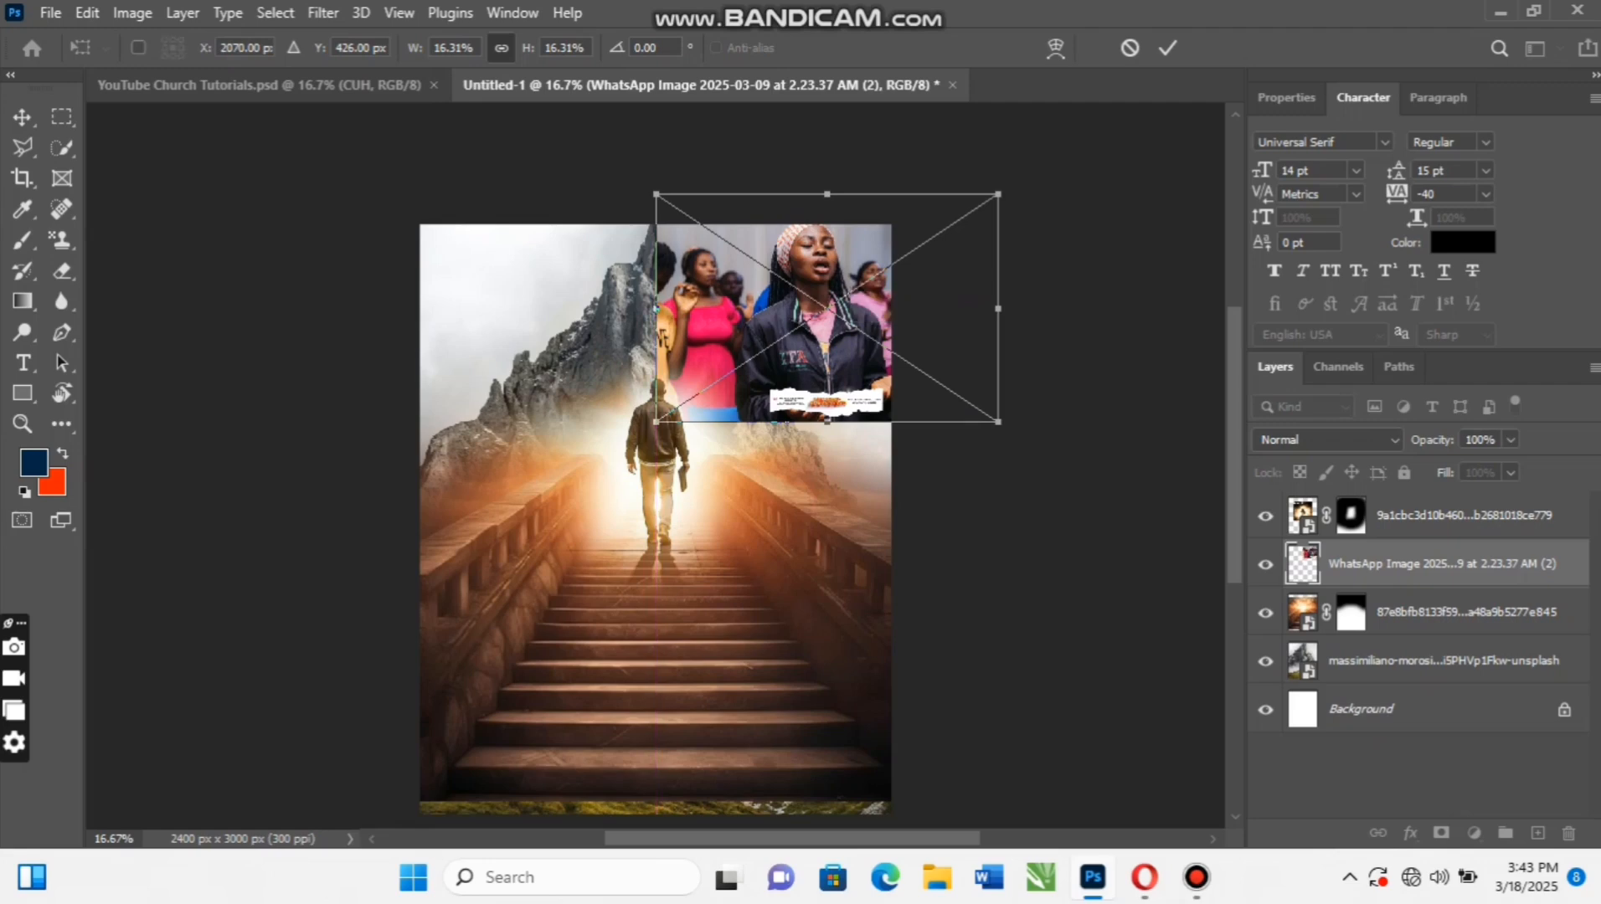
click(1167, 47)
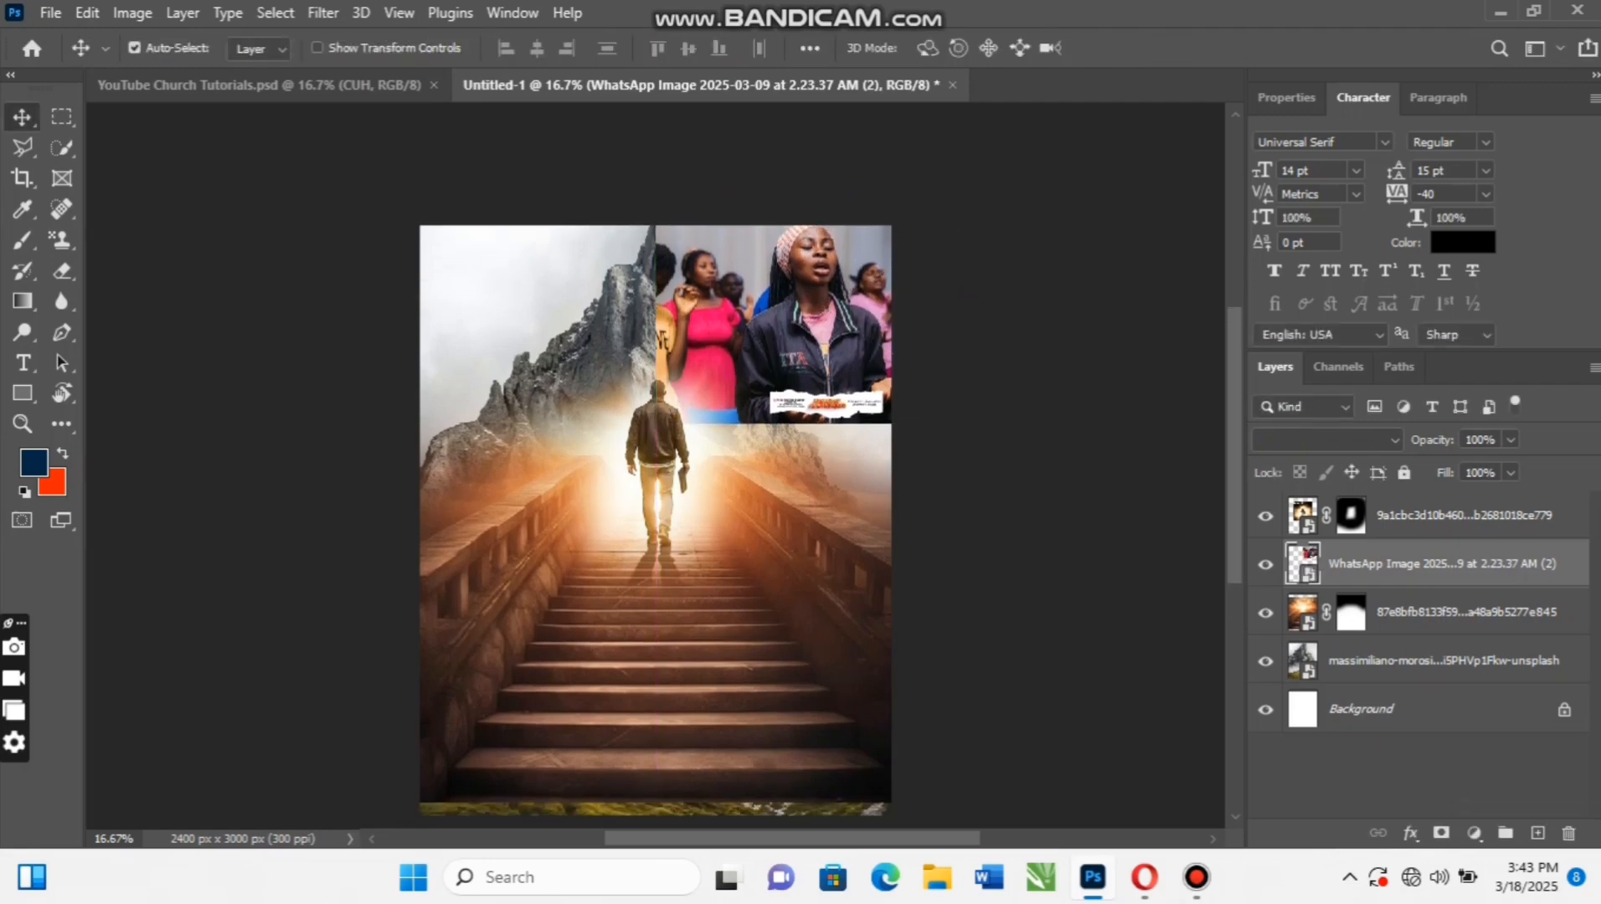
Set the worshipping-woman layer's blend mode to Overlay and move it to the top of the layer stack
click(1306, 439)
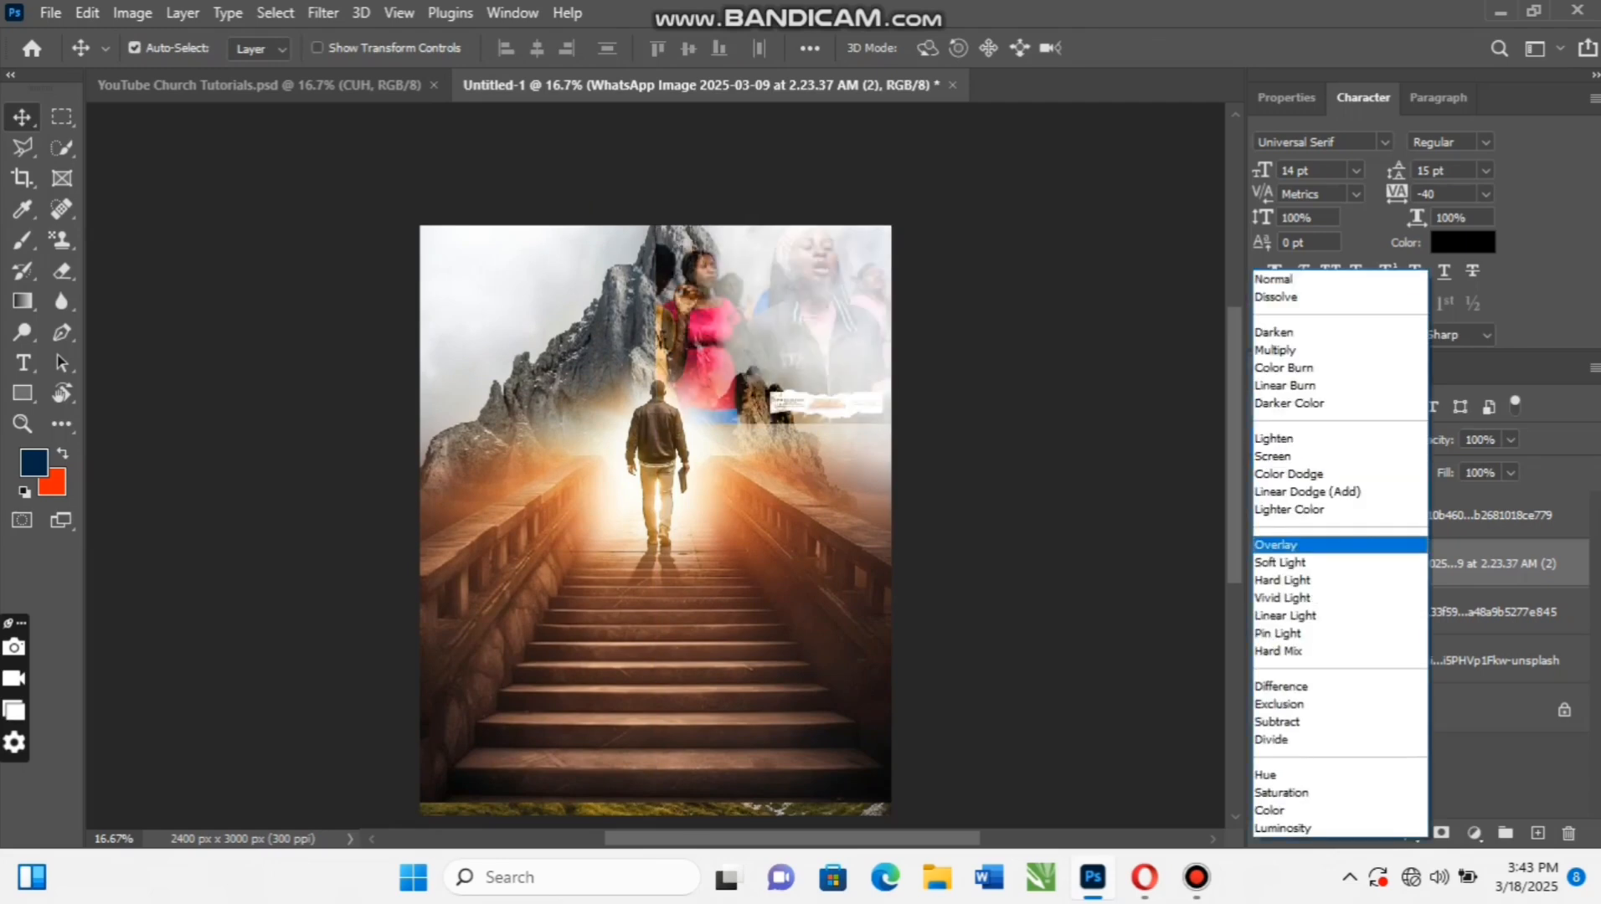
click(1306, 545)
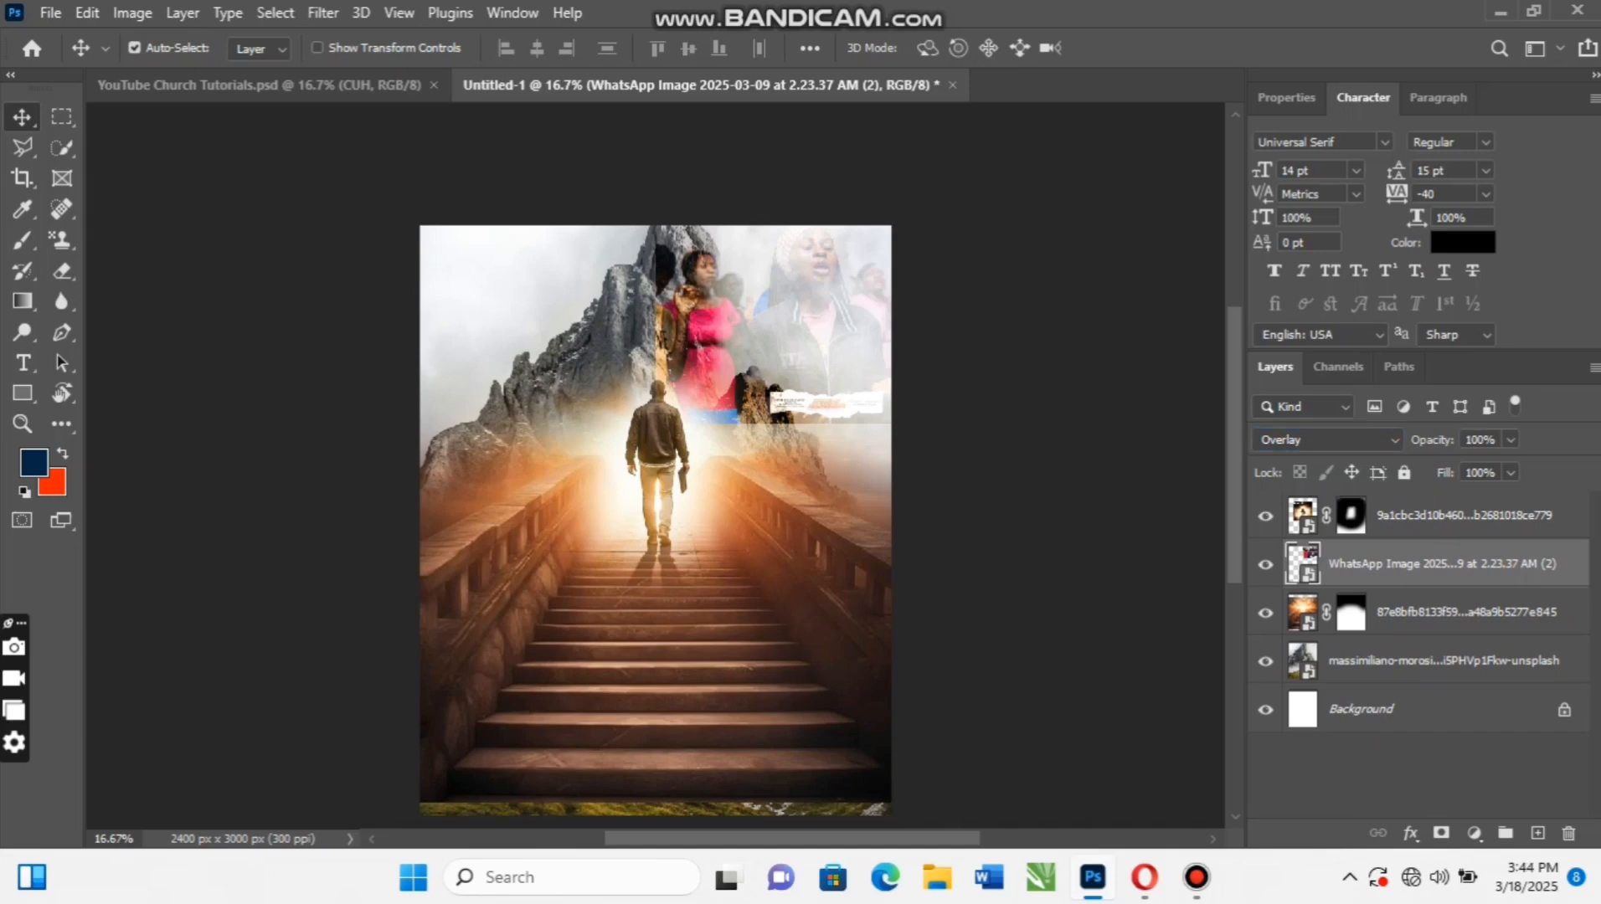
drag(1423, 564, 1423, 497)
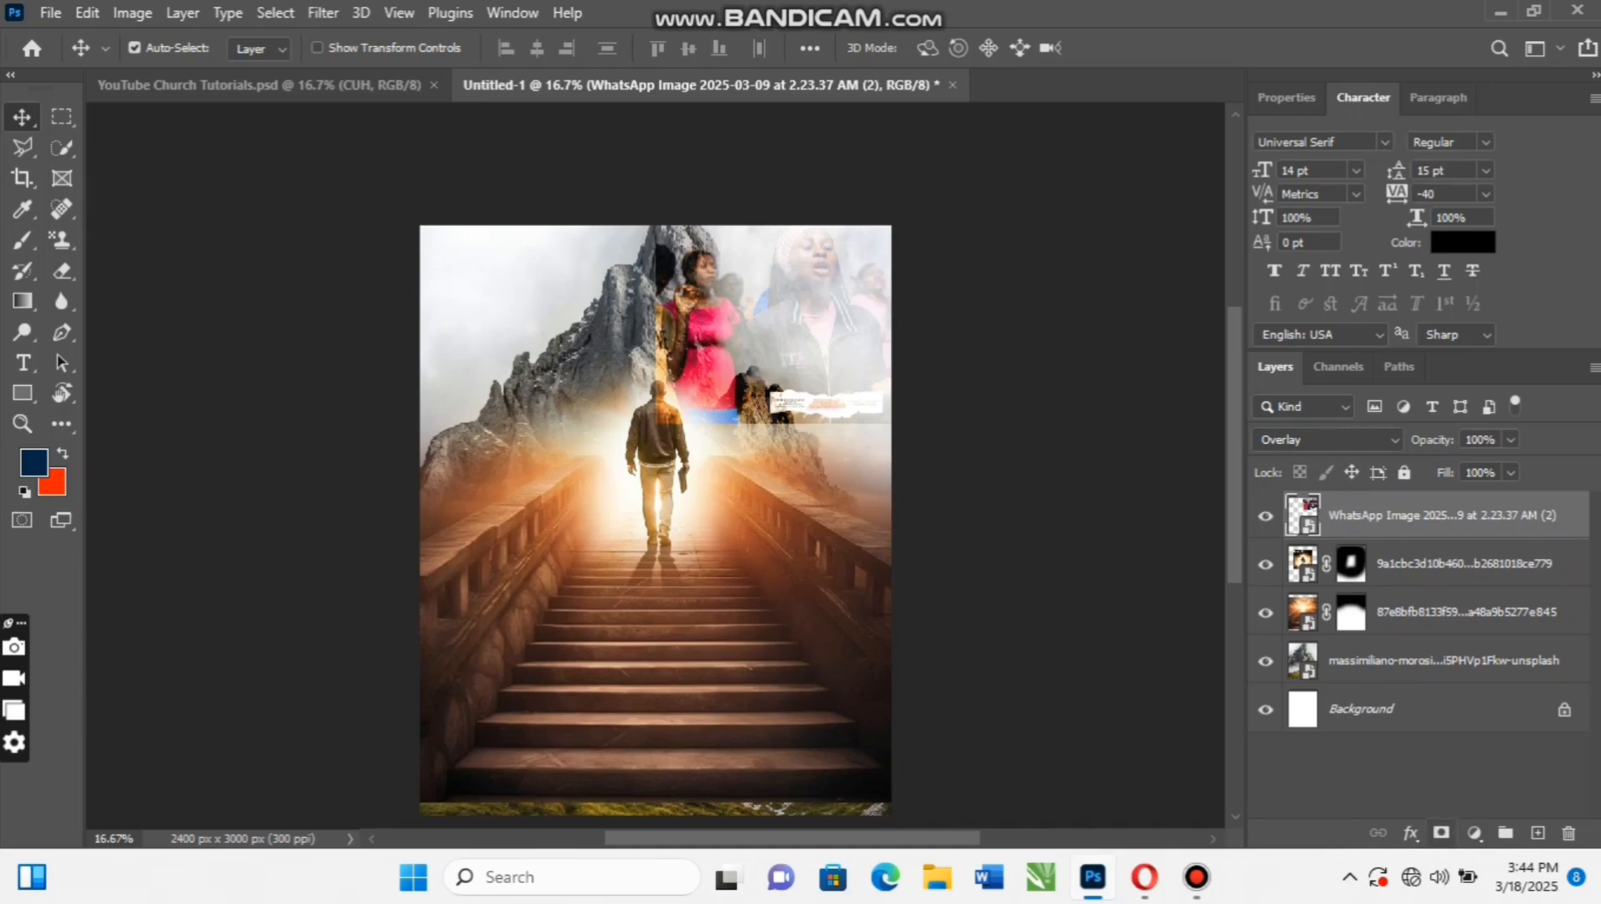
Add a layer mask to the worshipping-woman layer and paint black over its left and lower areas to blend it into the clouds
click(1441, 833)
key(b)
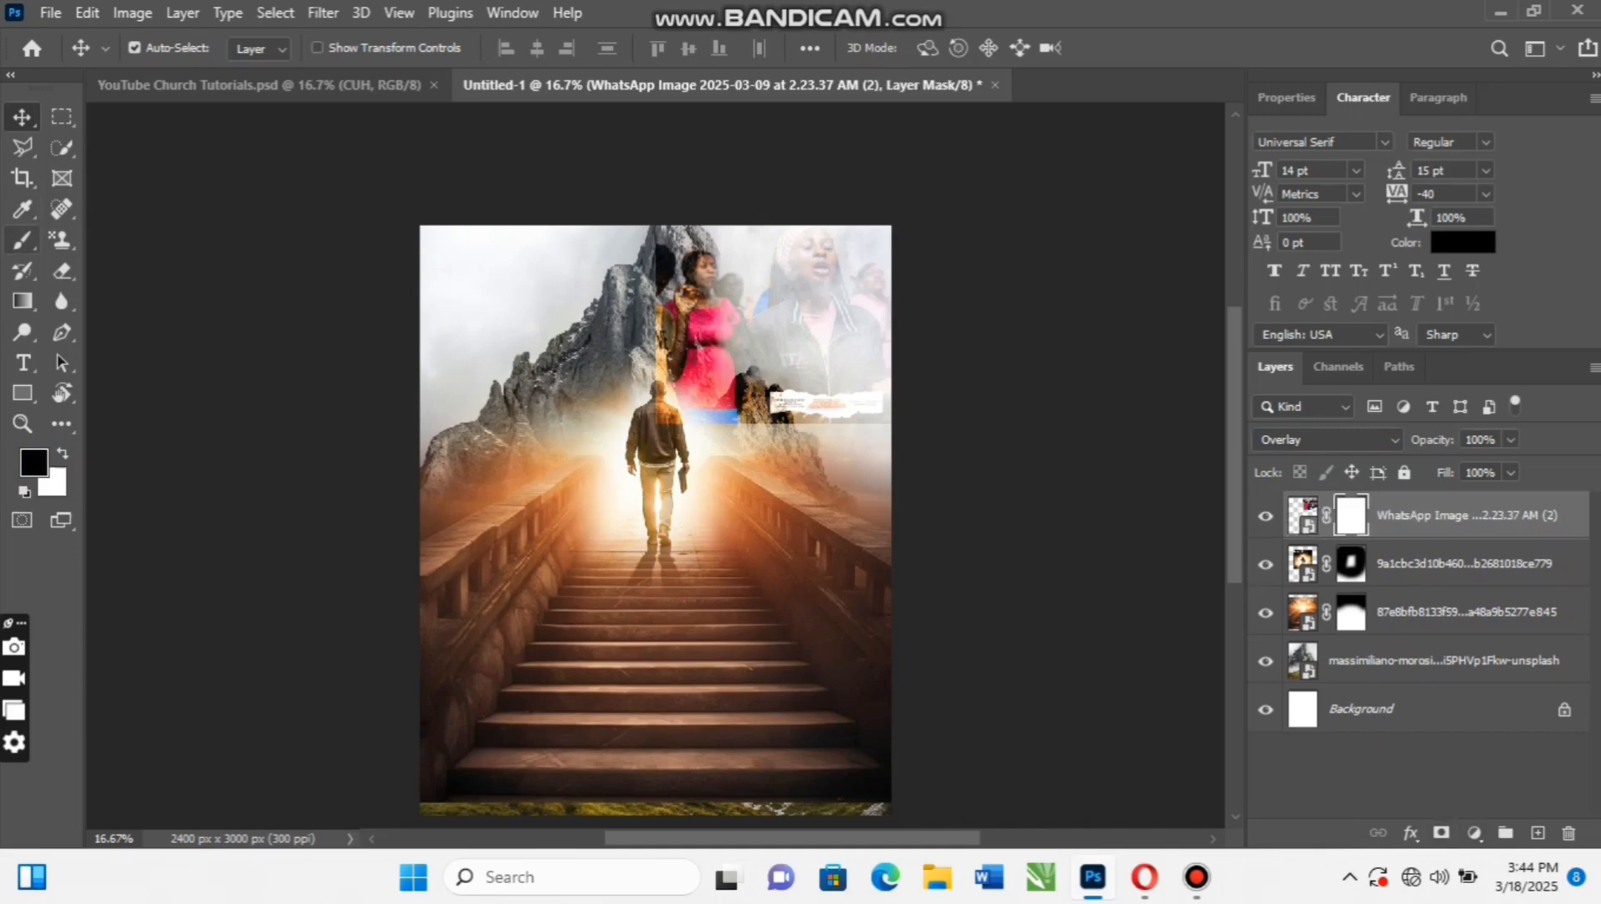
click(22, 240)
click(121, 241)
mouse_move(596, 276)
mouse_down()
mouse_move(667, 405)
mouse_move(657, 314)
mouse_move(679, 431)
mouse_move(747, 465)
mouse_move(806, 469)
mouse_up()
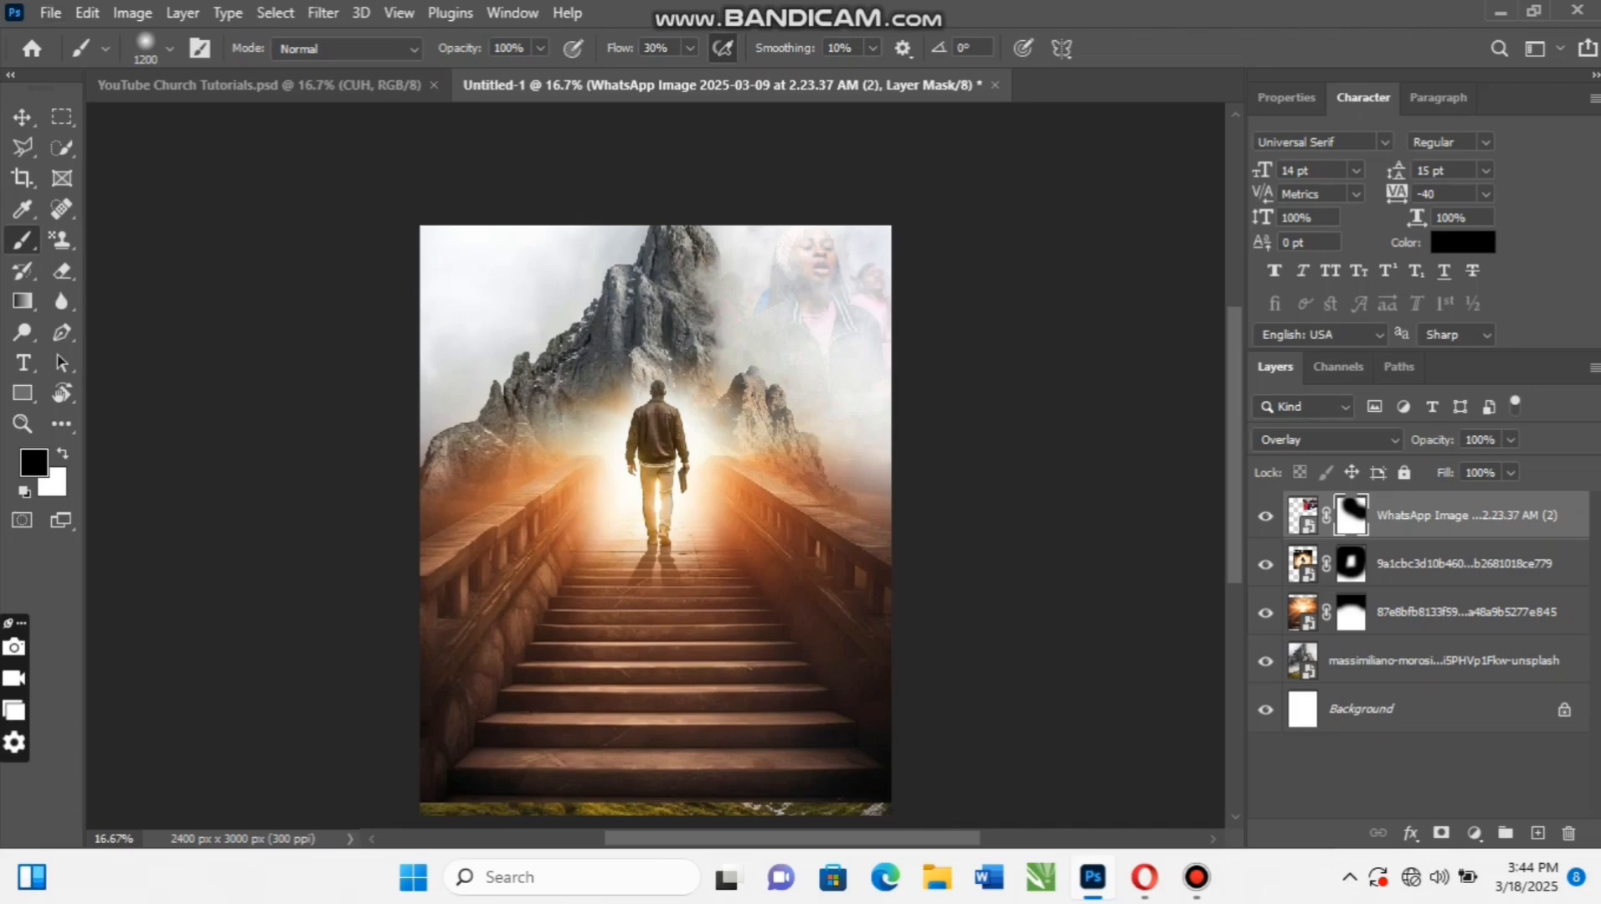
key(v)
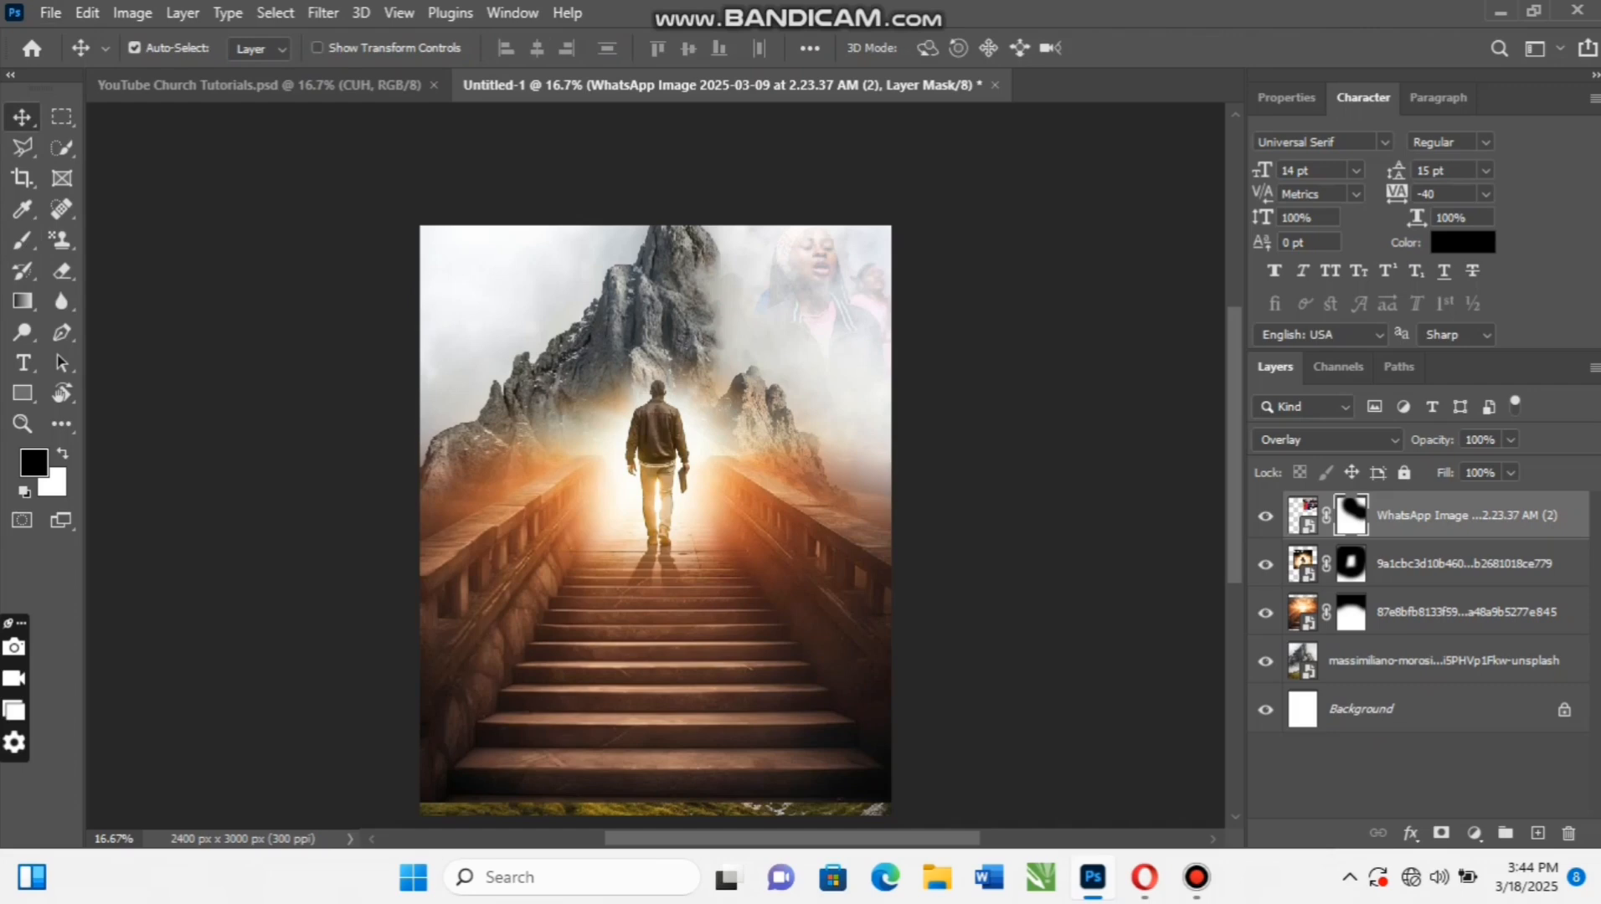
Place the embedded image "WhatsApp Image 2025-03-09 at 2.23.37 AM (5)" in the flyer
click(50, 13)
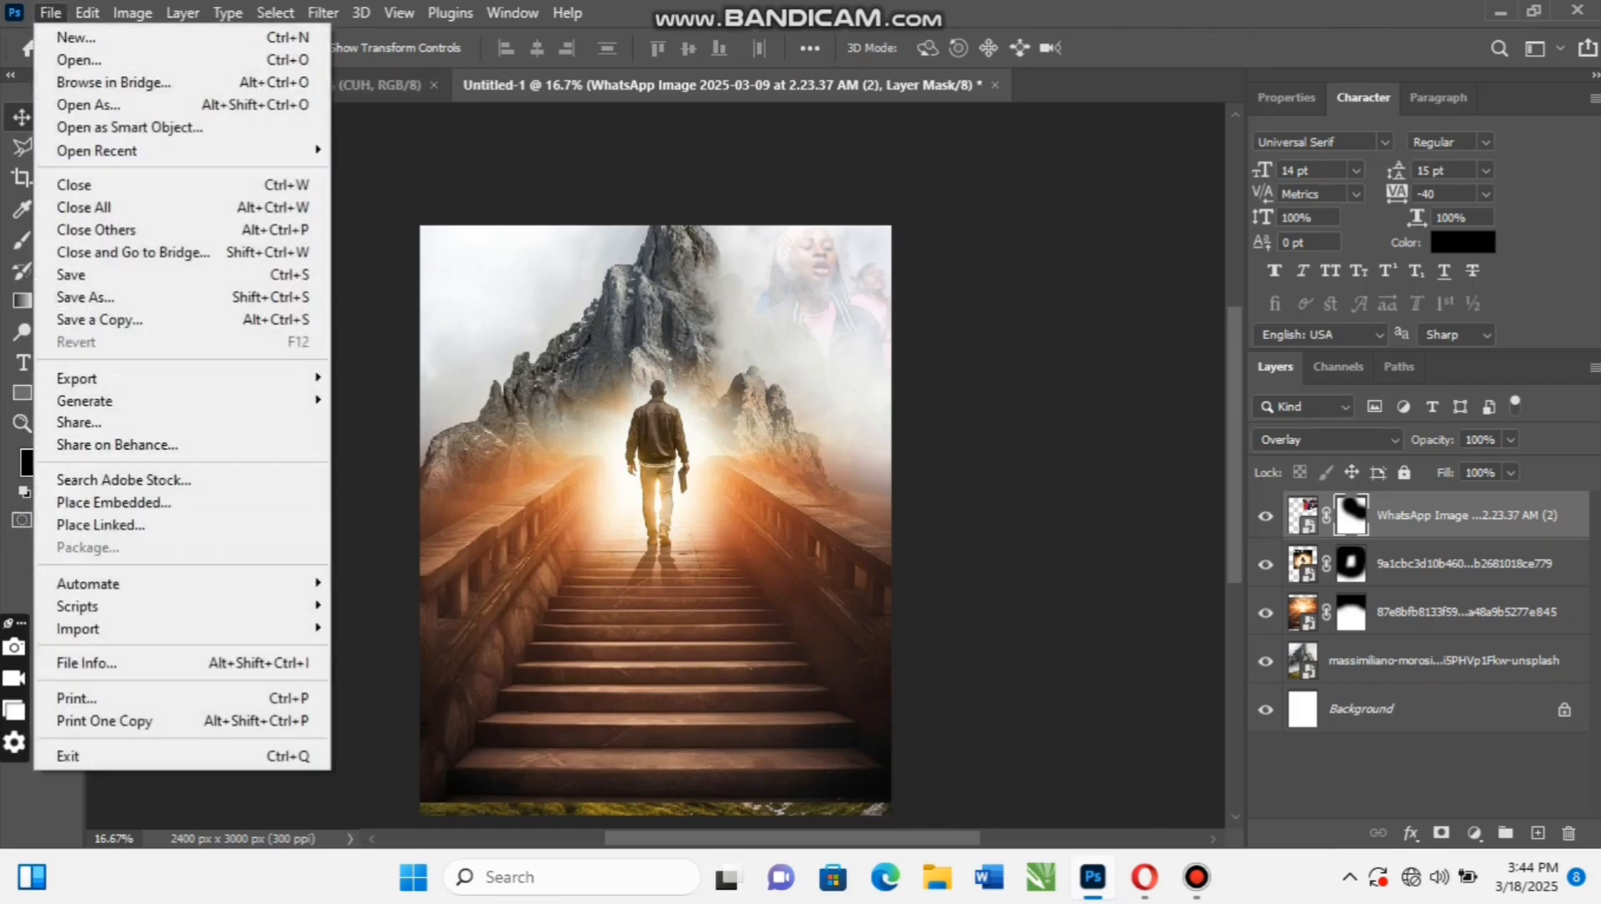
click(113, 502)
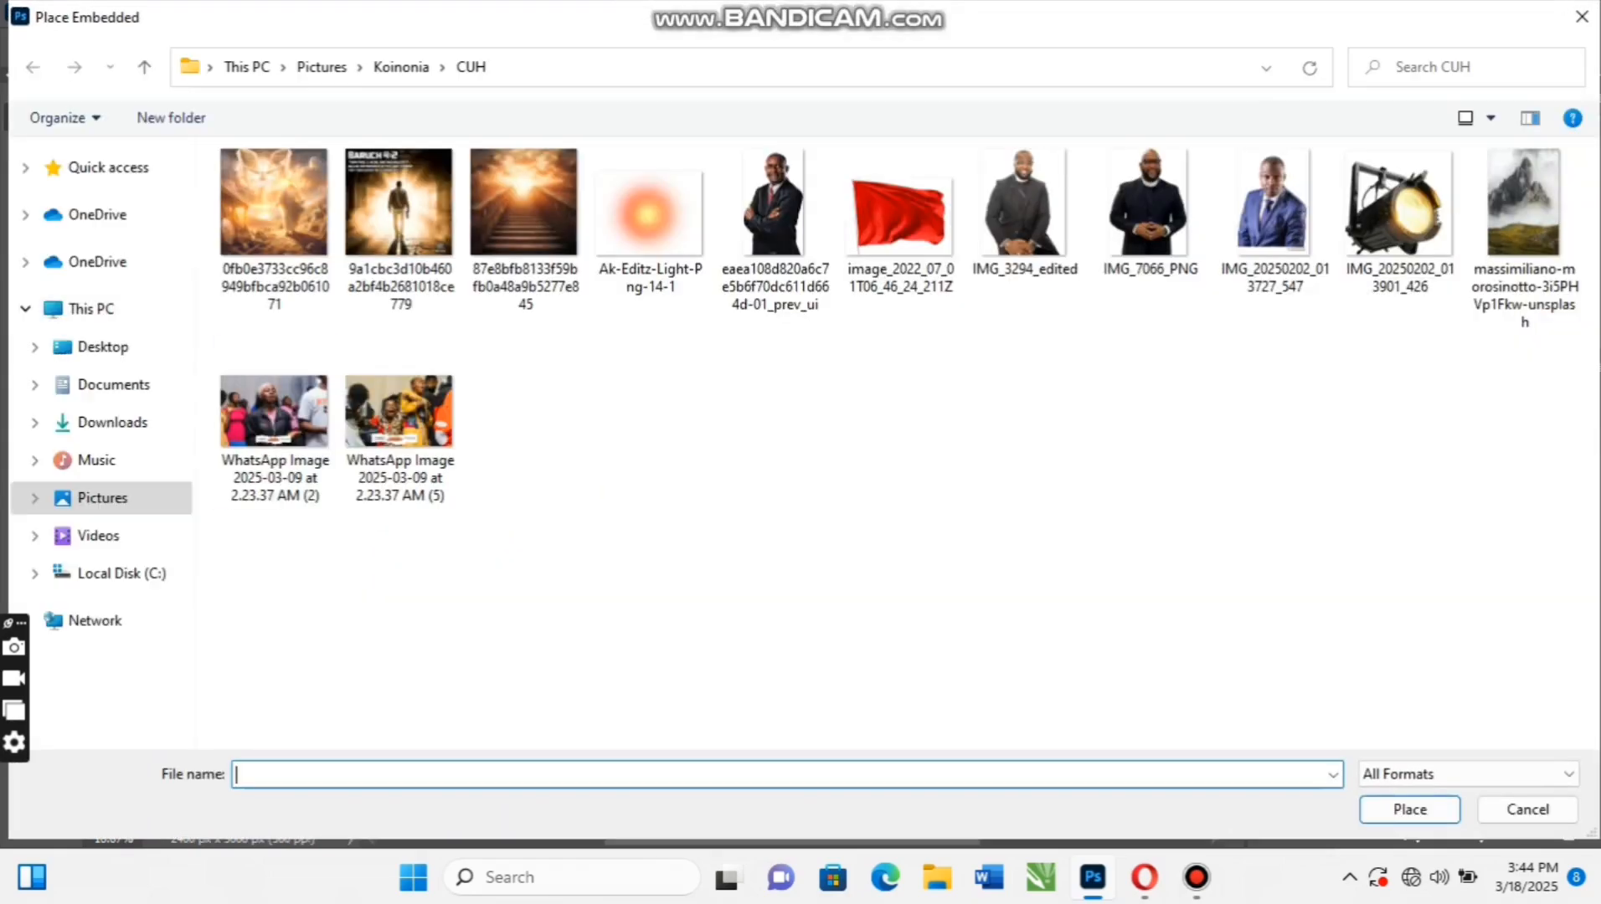
click(401, 427)
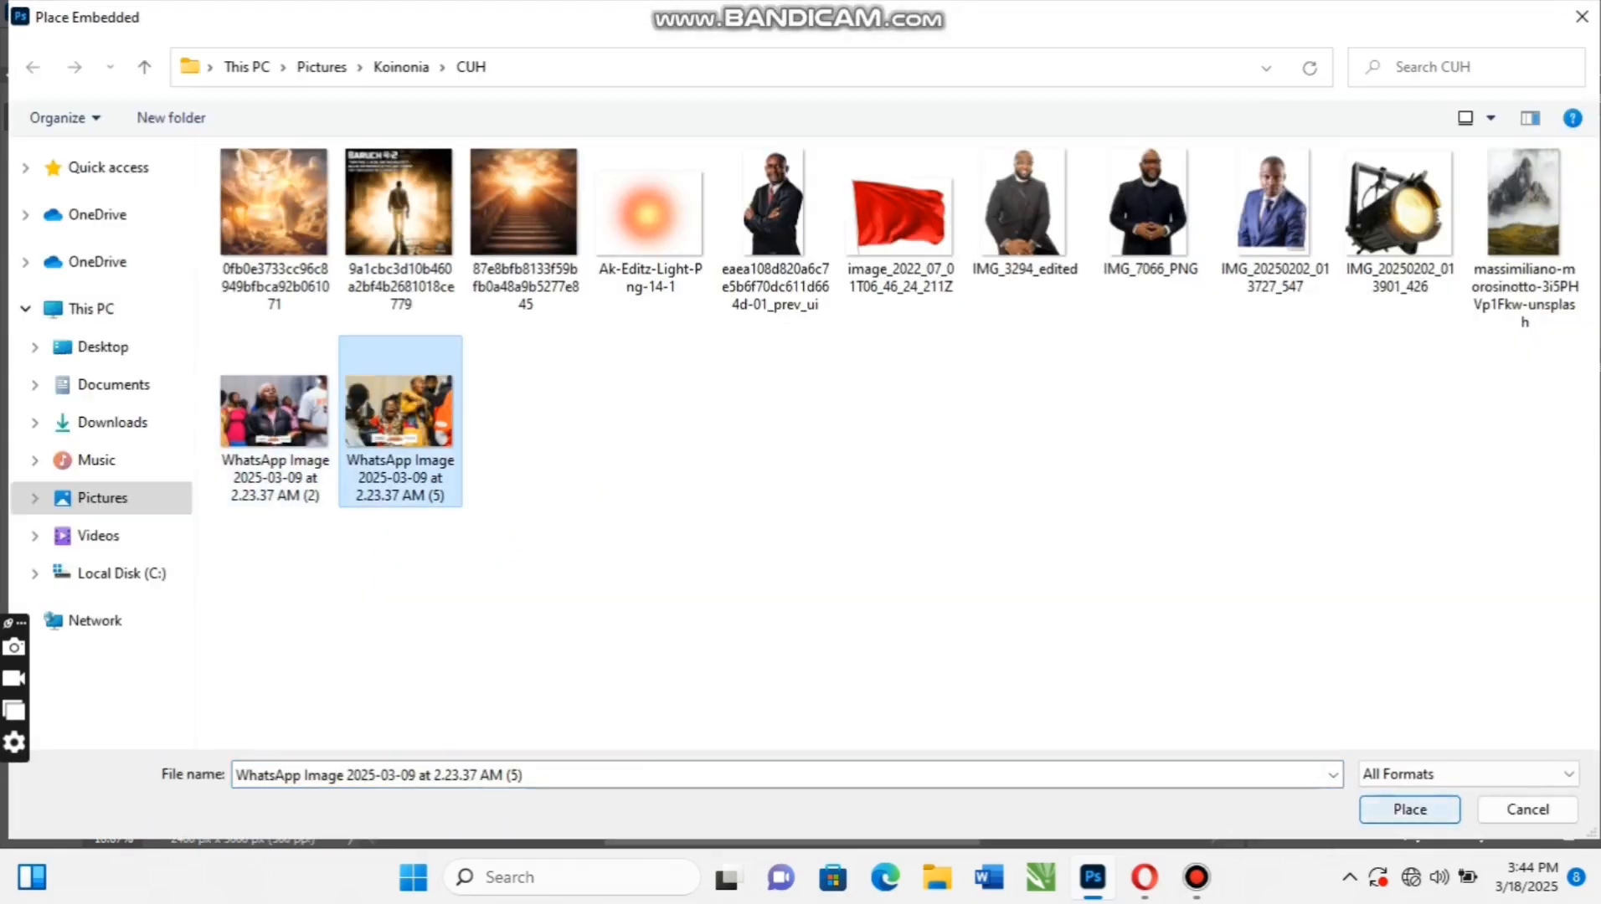
click(1409, 809)
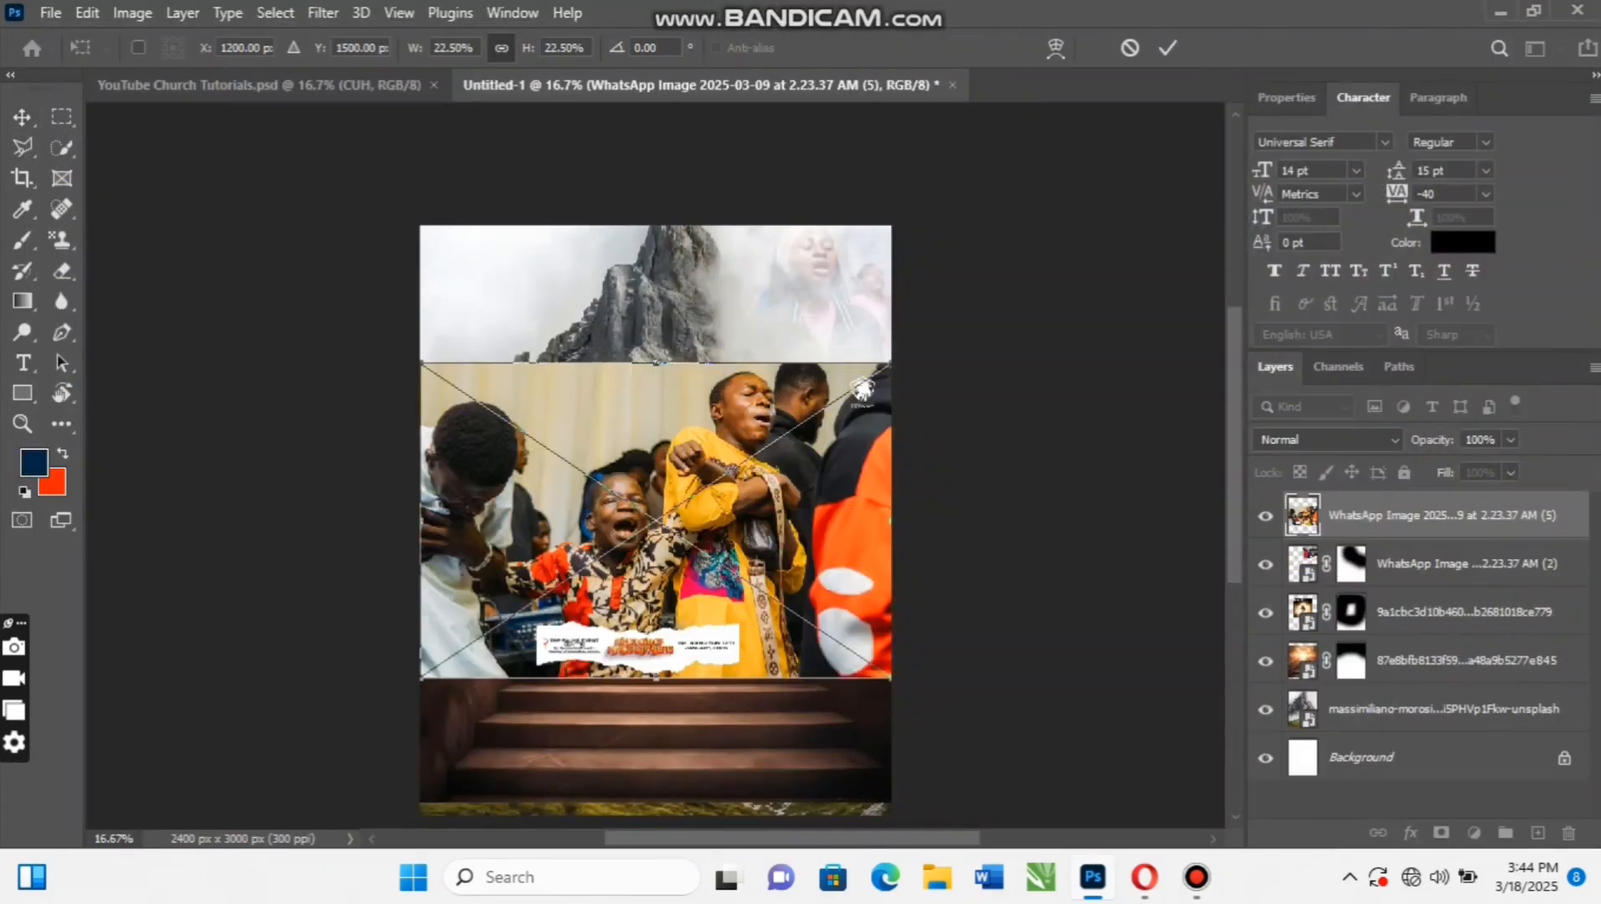
Scale down the second congregation photo and move it to the canvas's upper-left corner, slightly beyond the edges
drag(891, 511, 814, 507)
drag(694, 547, 594, 258)
key(Return)
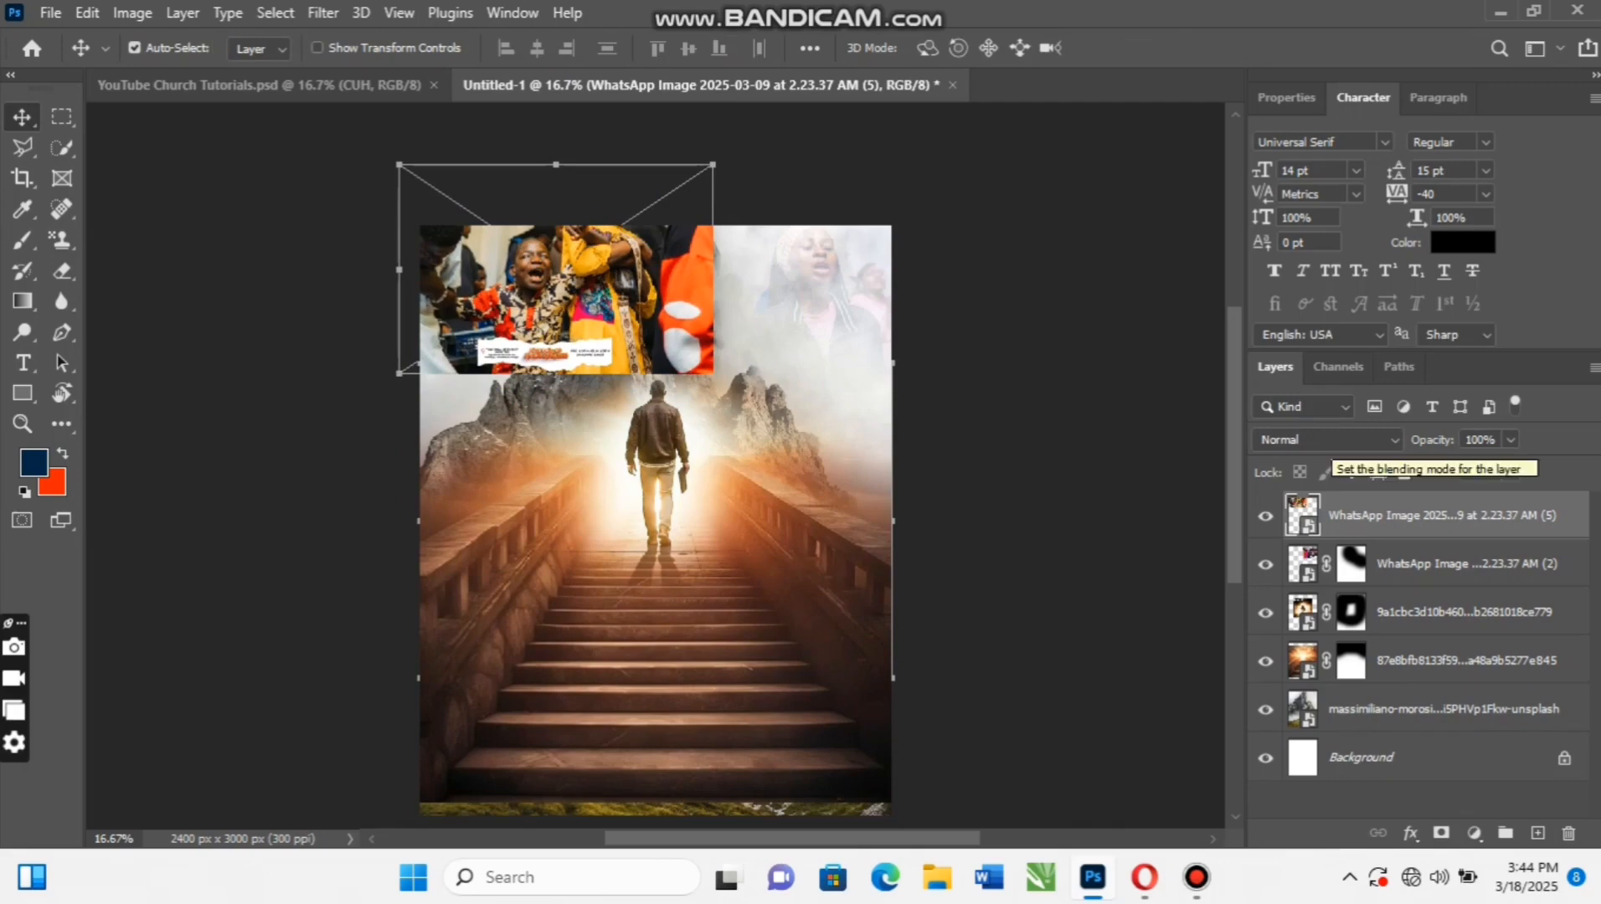
Set the second congregation photo to Overlay and mask its right and lower areas with the black 1200 brush to uncover the mountain
click(1325, 440)
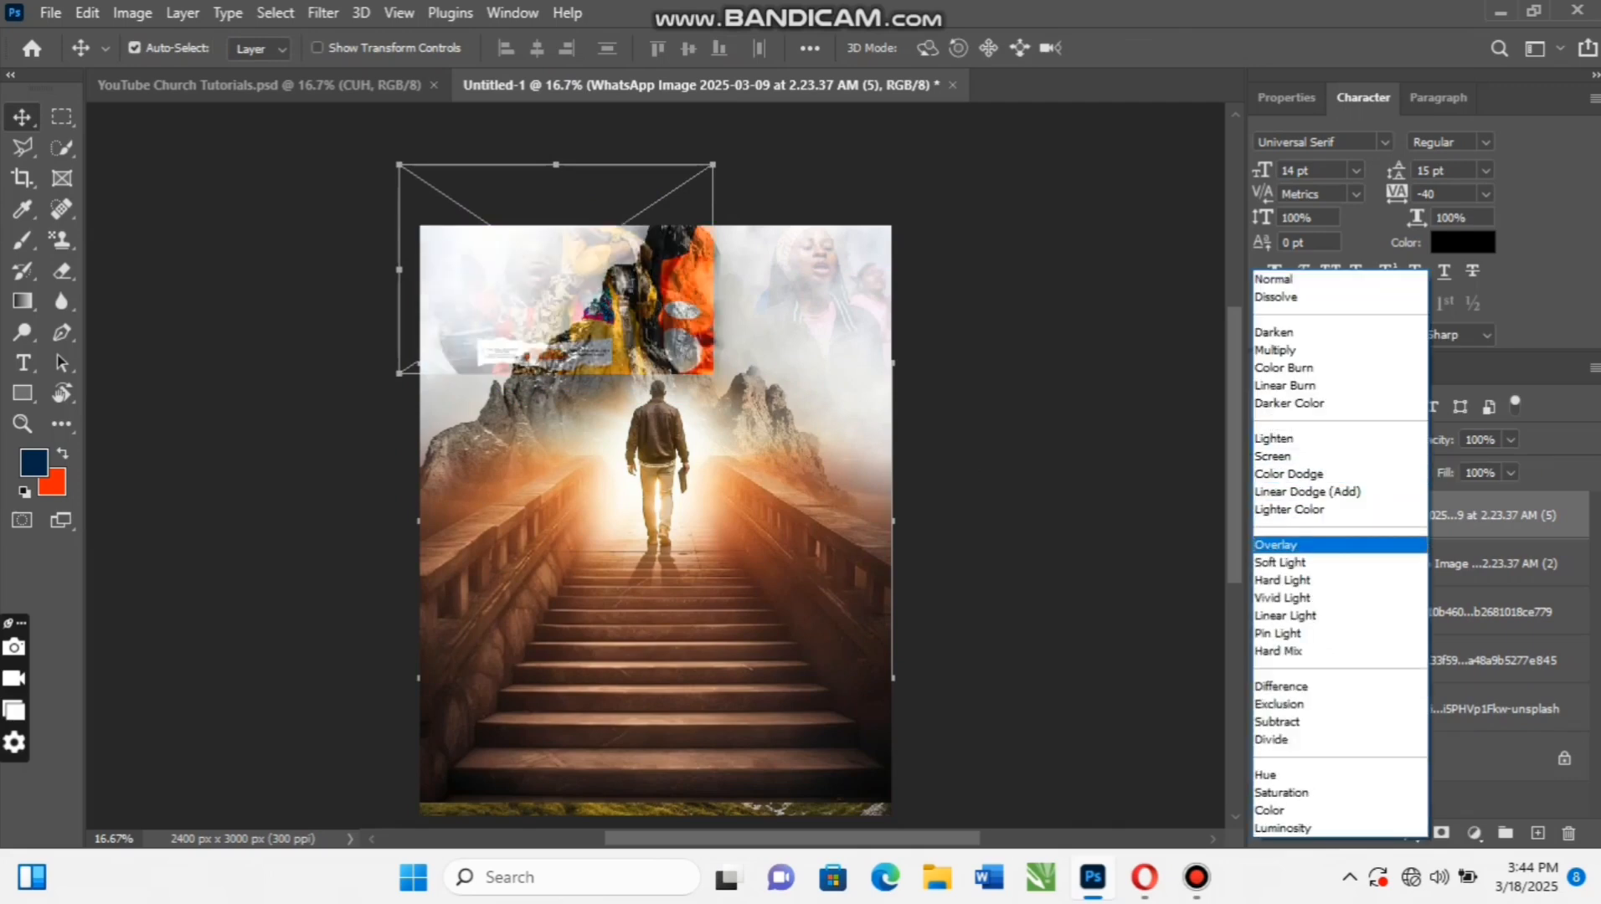
click(1325, 545)
click(1441, 833)
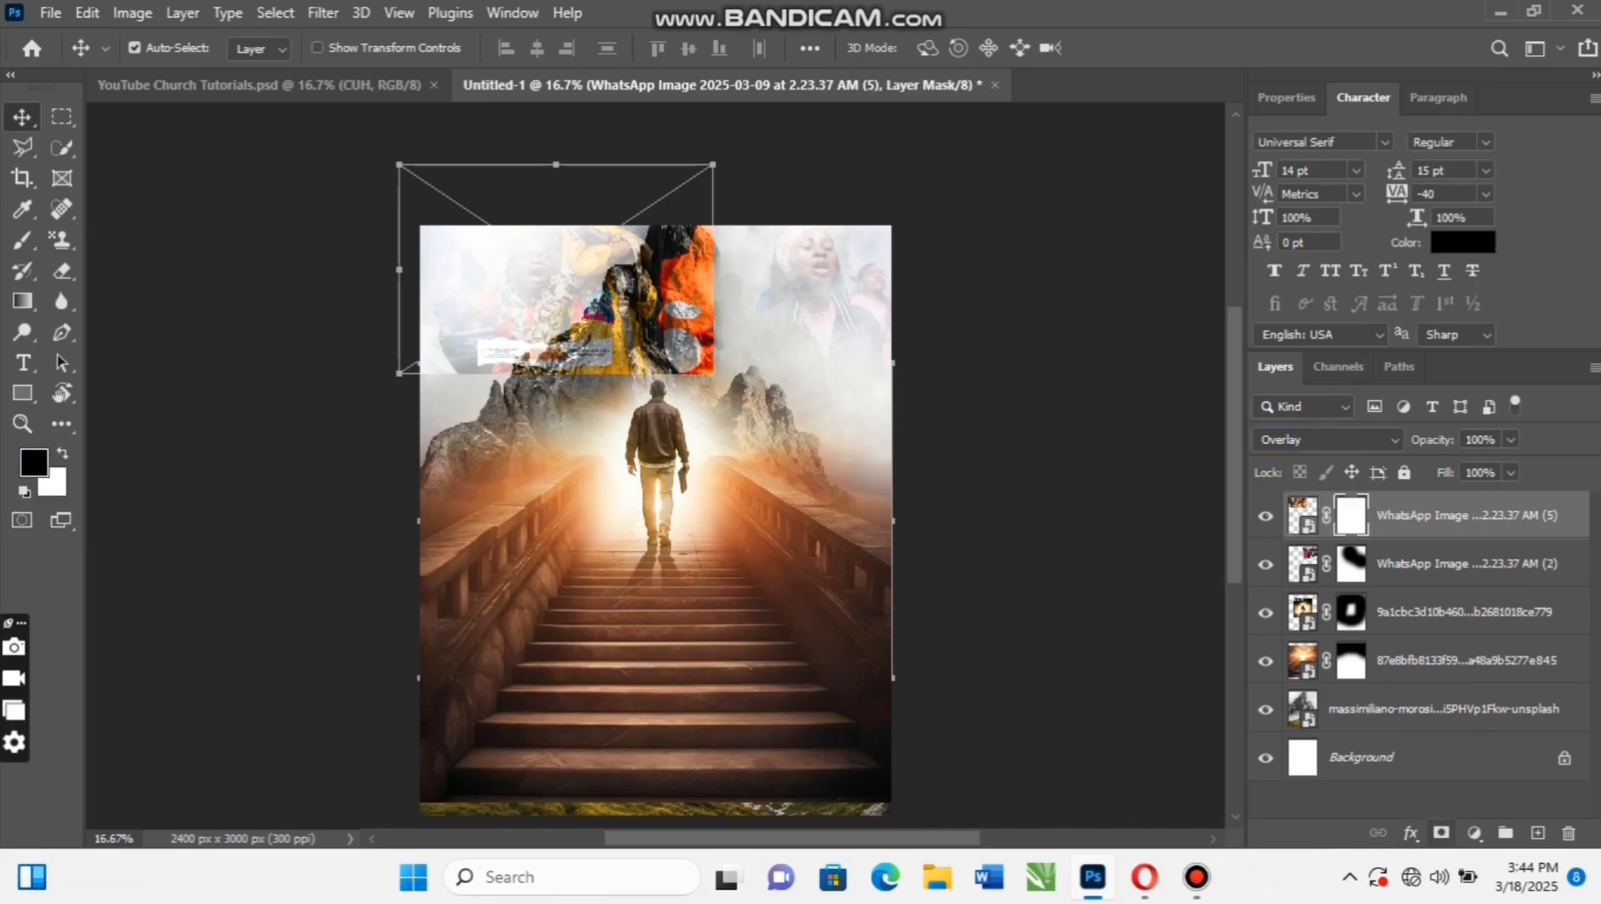
click(23, 240)
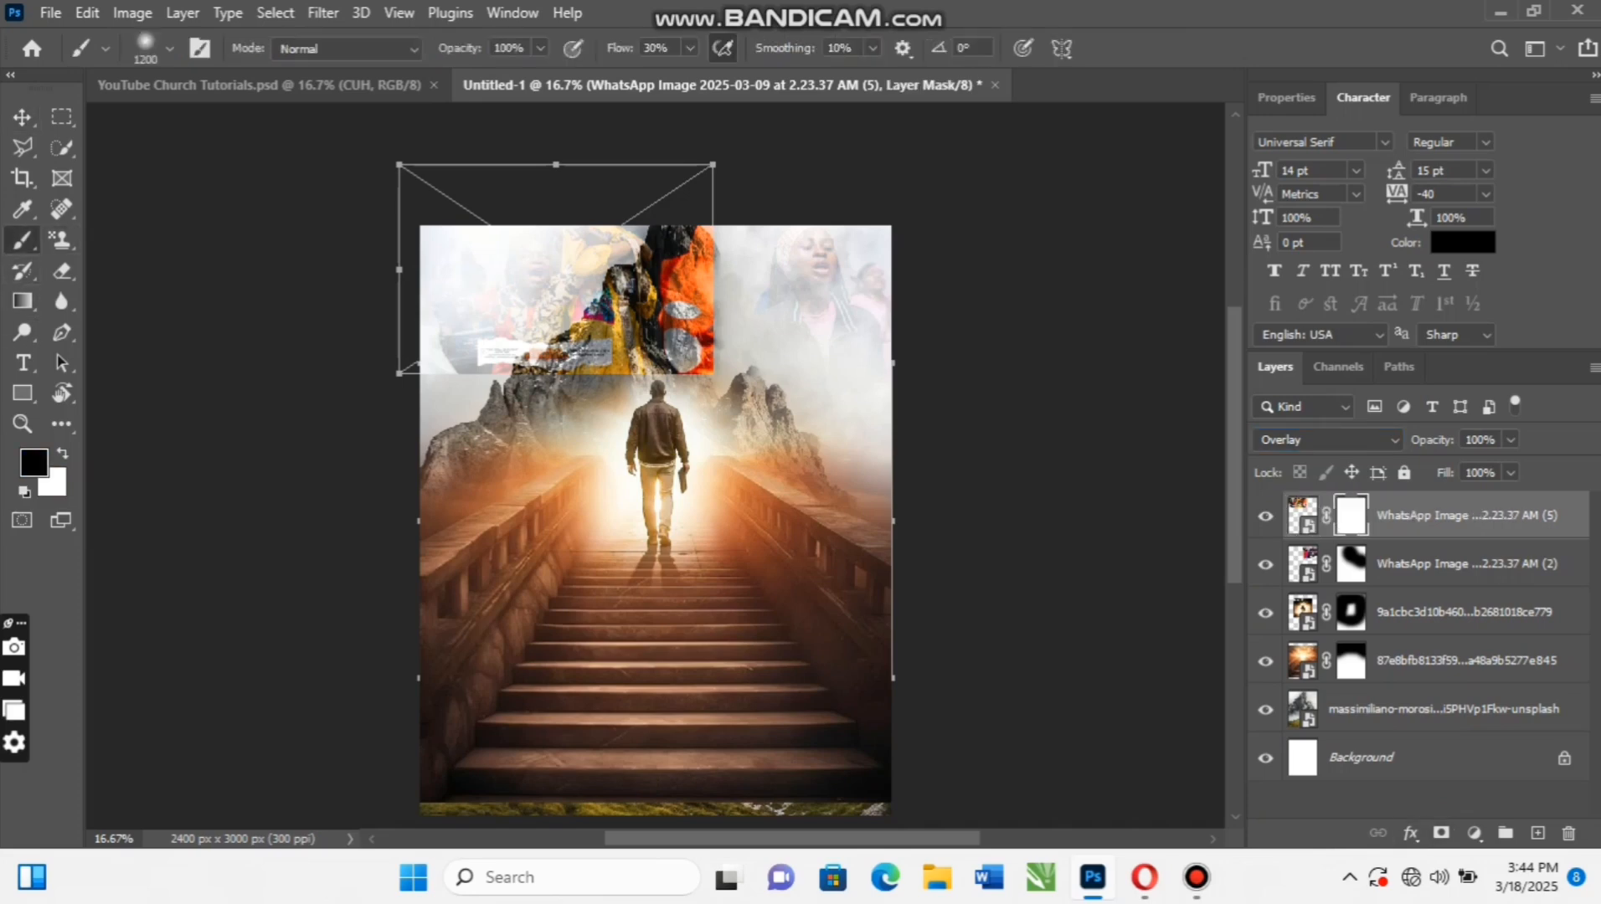
mouse_move(747, 381)
mouse_down()
mouse_move(733, 314)
mouse_move(720, 368)
mouse_move(666, 402)
mouse_move(699, 364)
mouse_move(591, 385)
mouse_move(661, 293)
mouse_up()
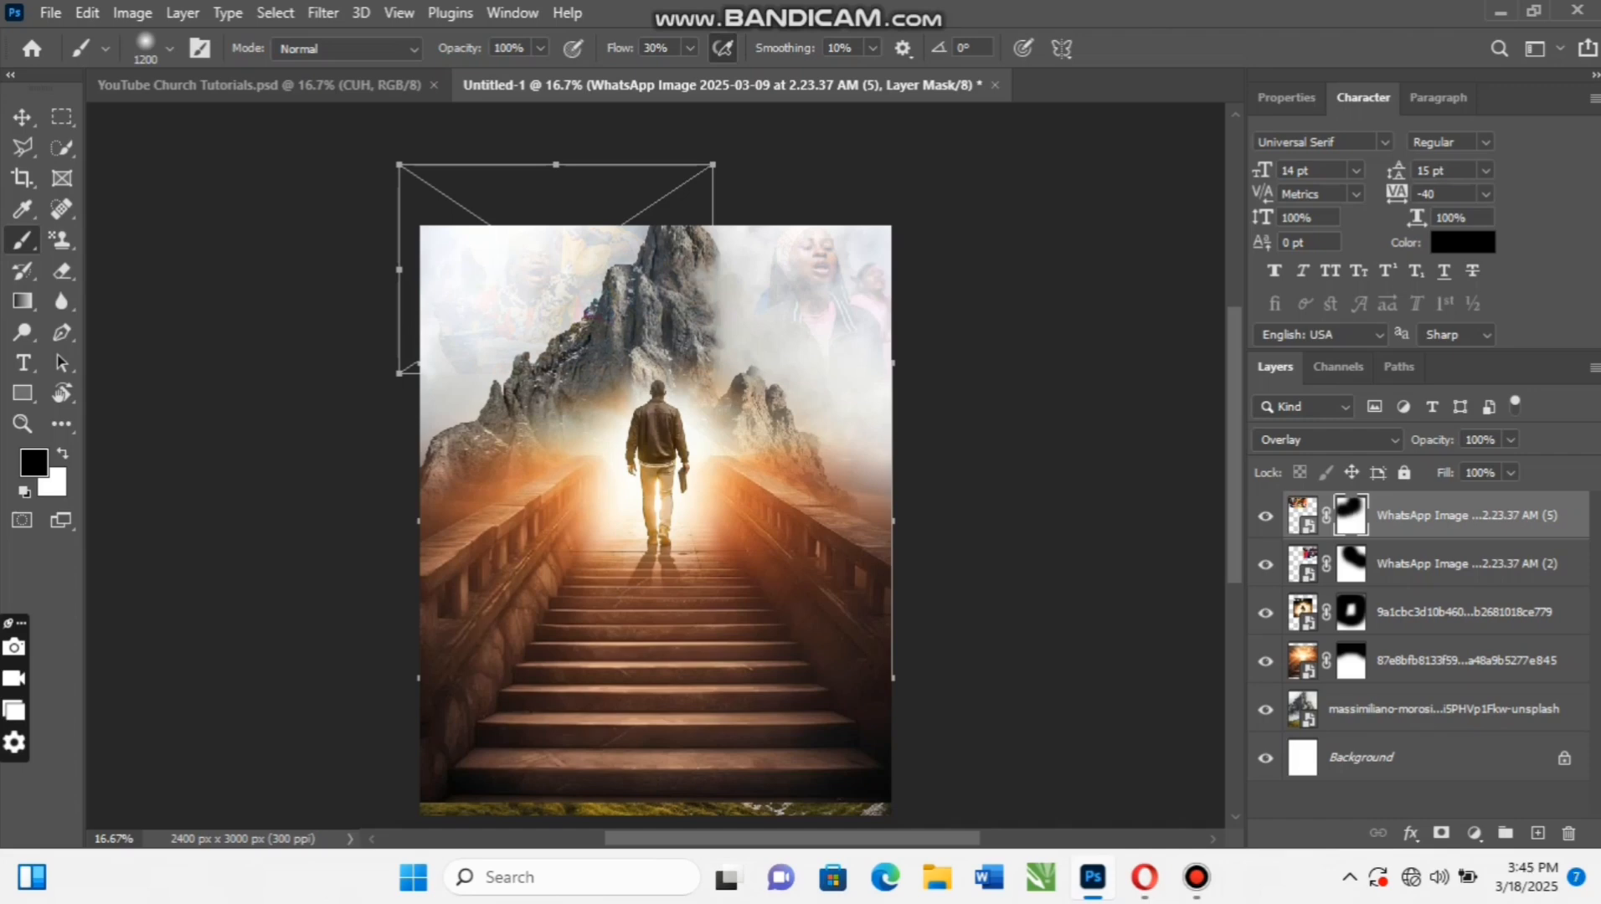
Compare the current composite with the finished flyer in YouTube Church Tutorials.psd
key(v)
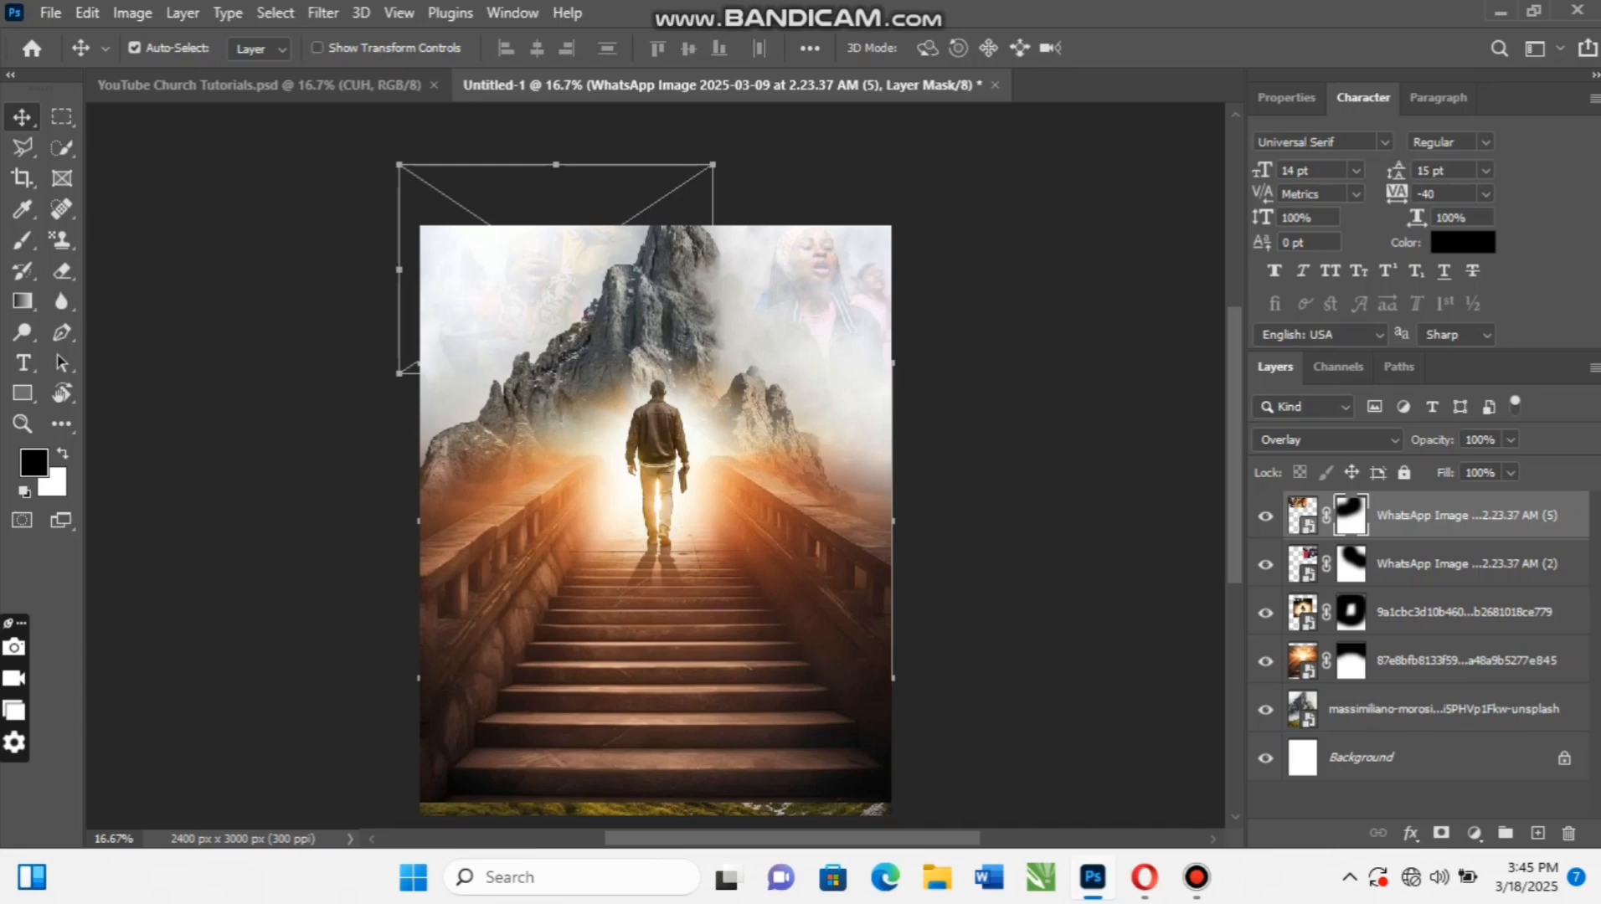
scroll(655, 469, down, 2)
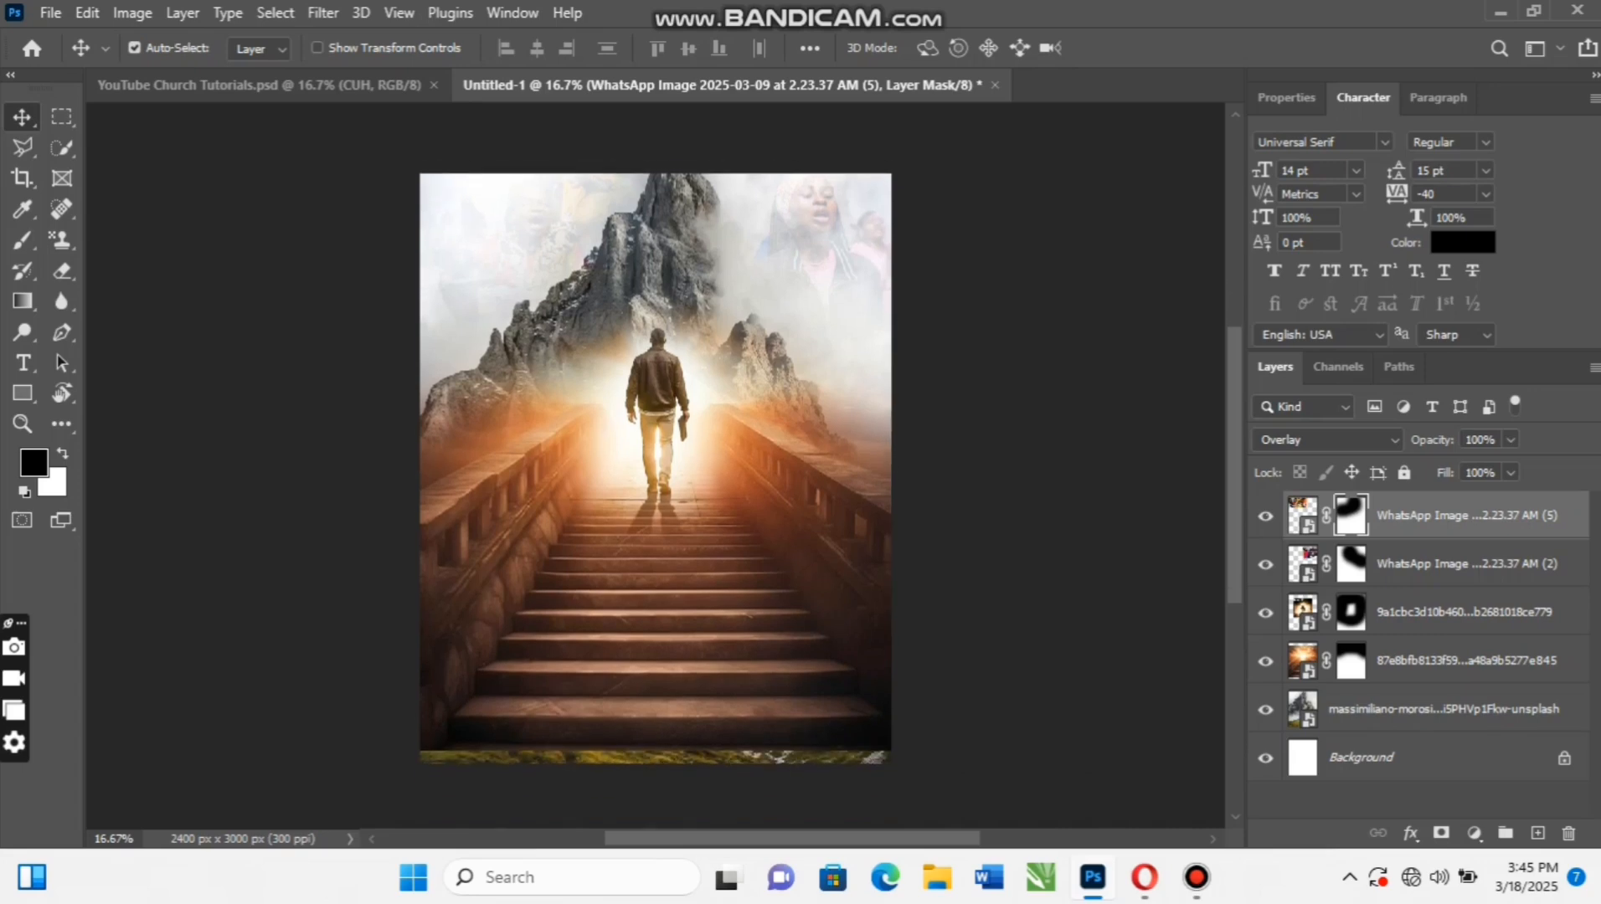
click(260, 86)
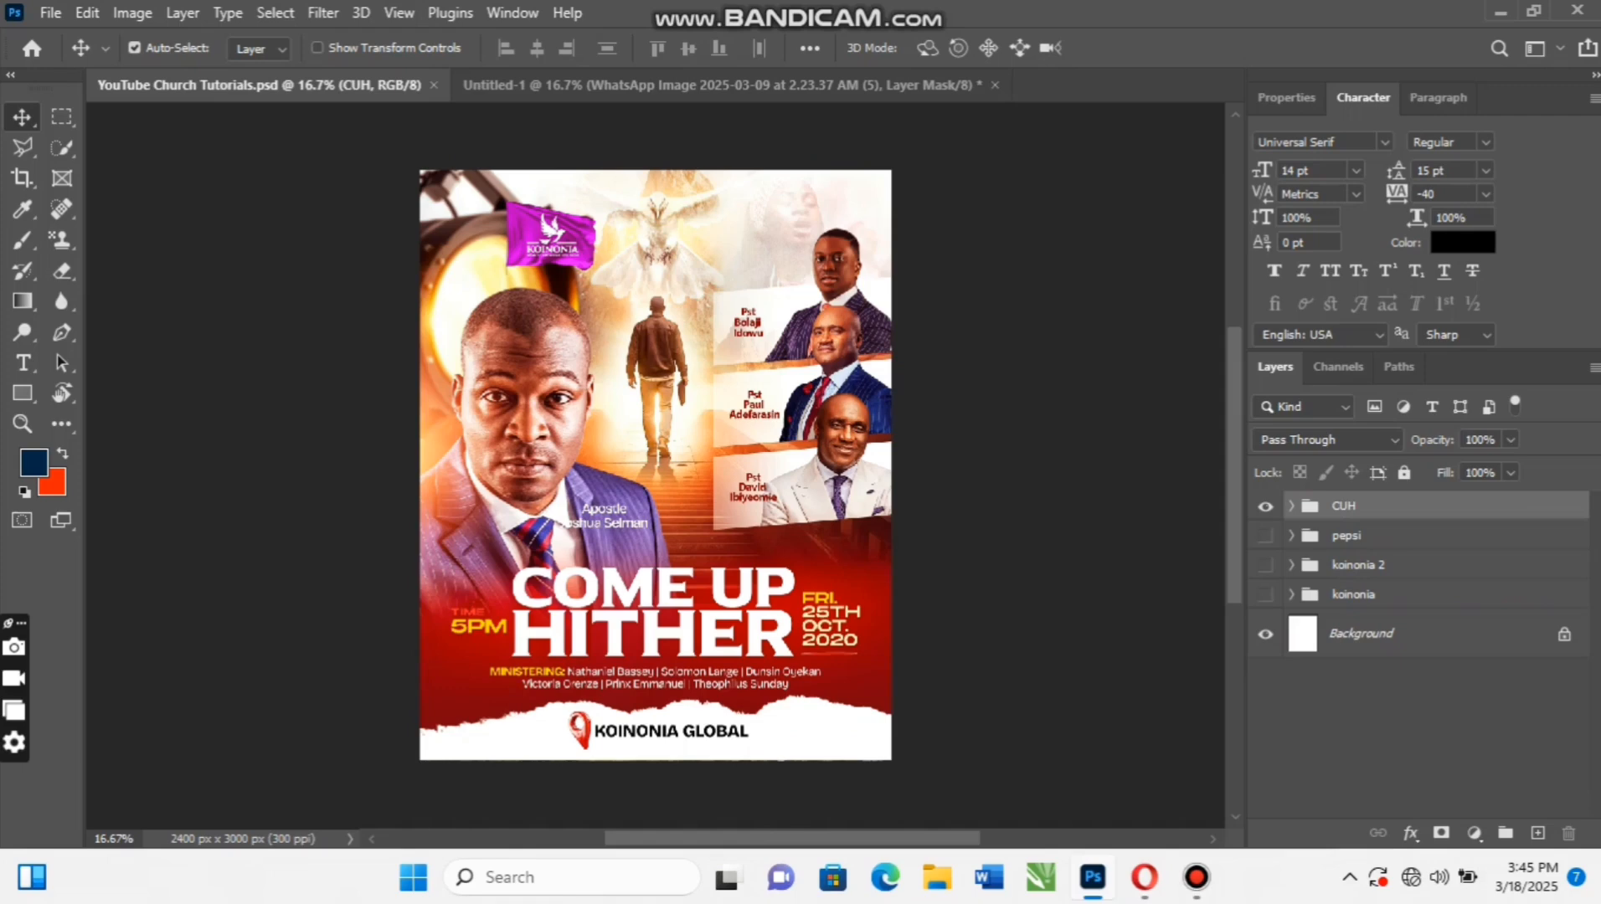
click(720, 84)
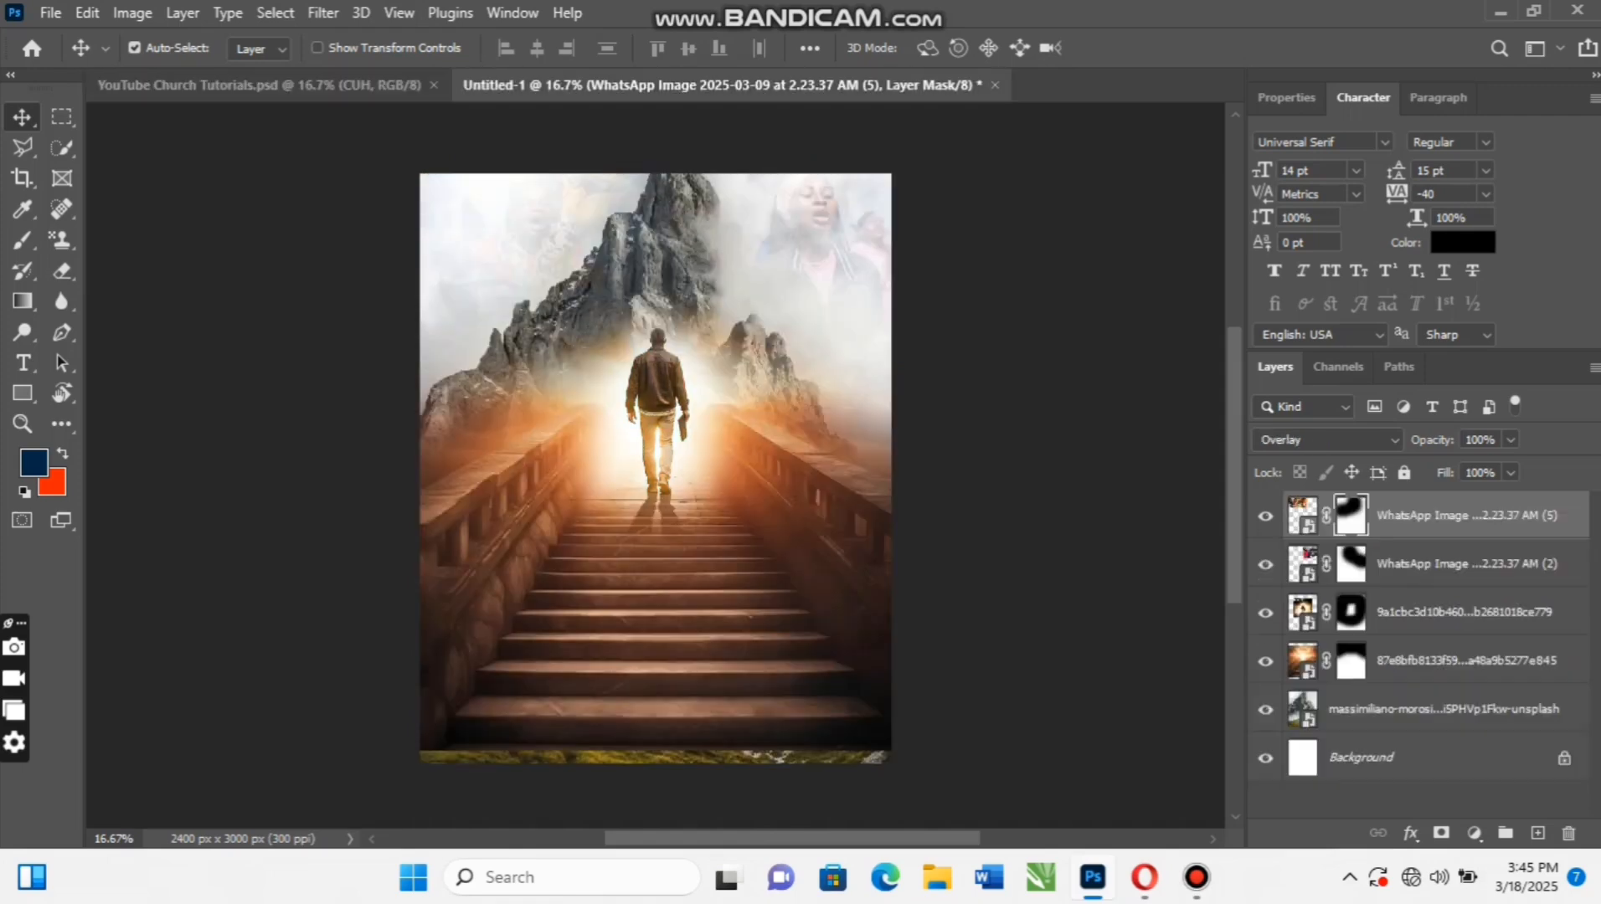
Restore the default black and white colours and place the embedded dove image "0fb0e3733cc96c8949bfbca92b061071" in the flyer
click(24, 491)
click(51, 12)
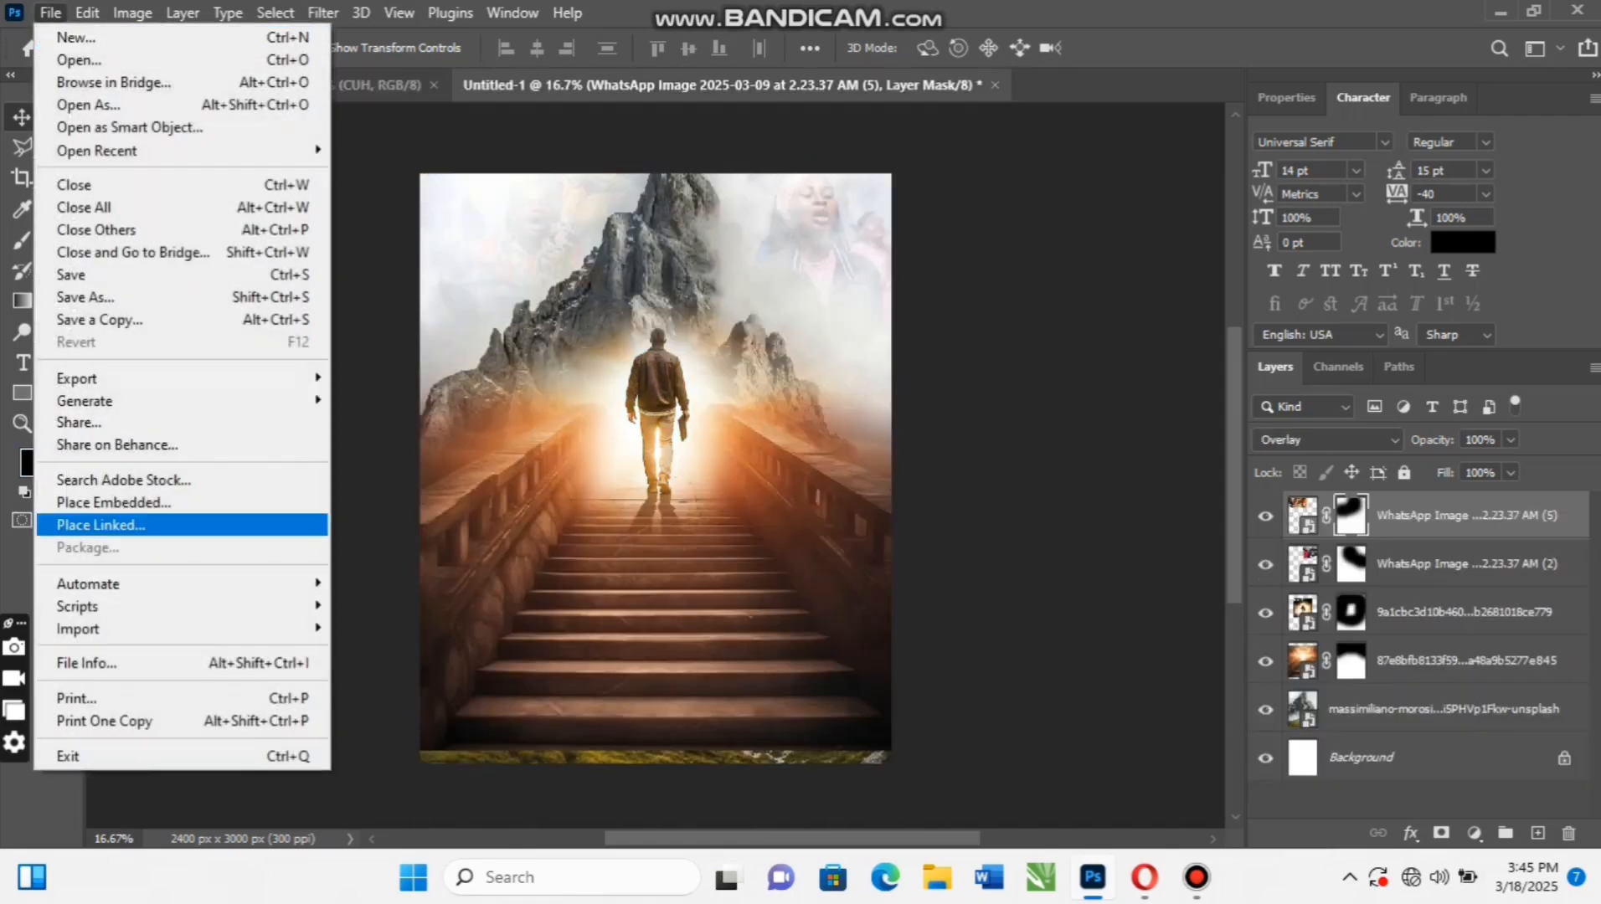
click(113, 502)
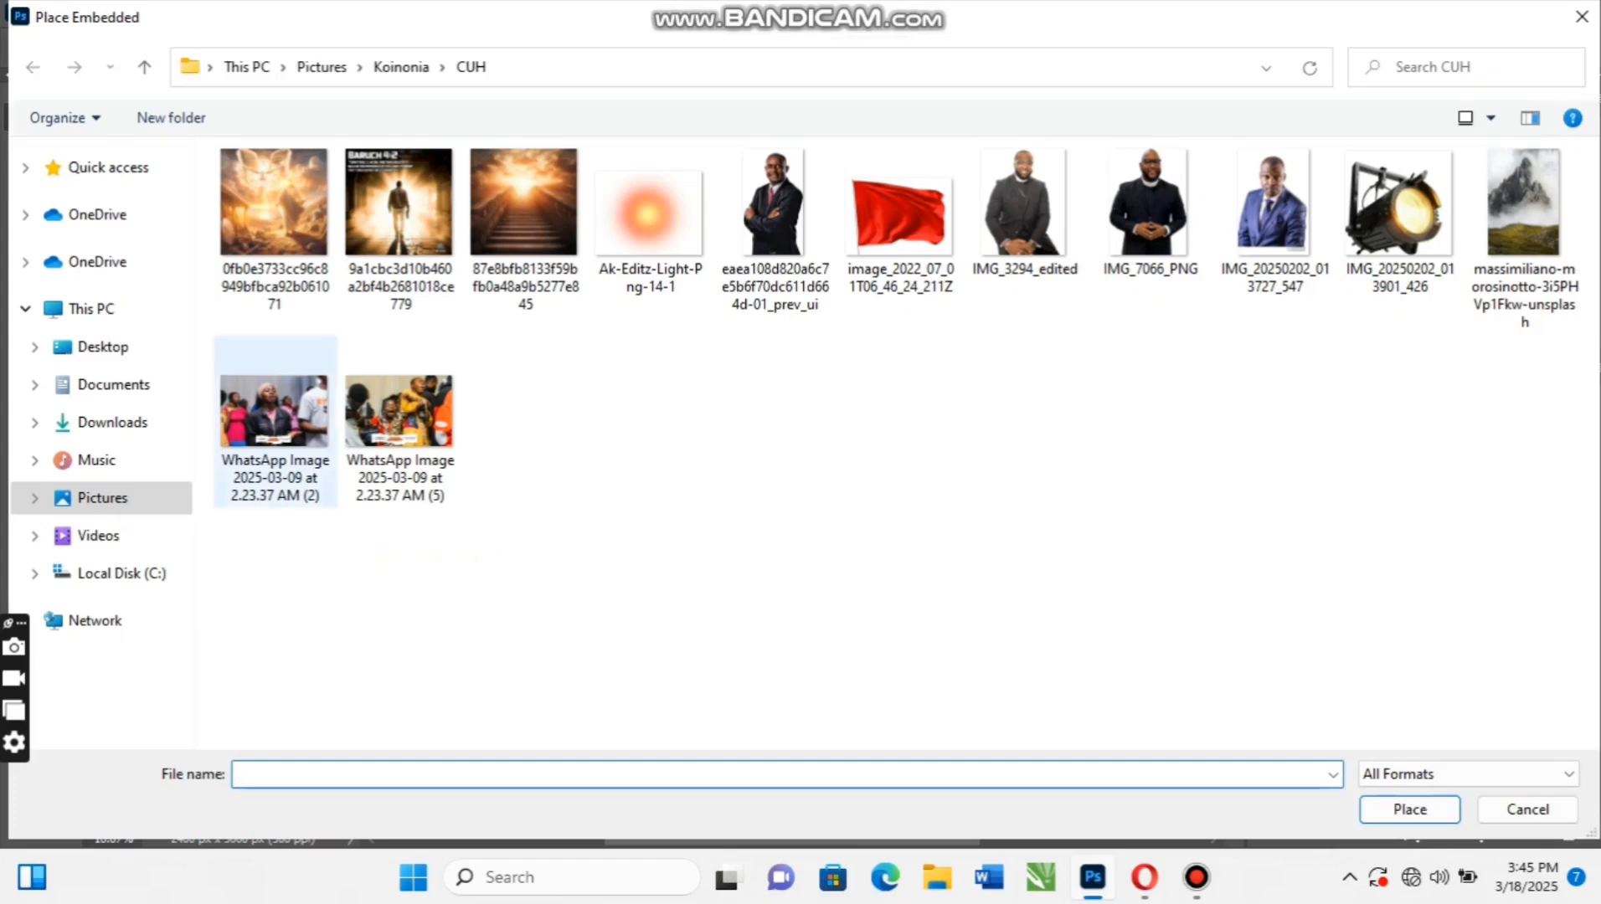
click(275, 225)
click(1410, 810)
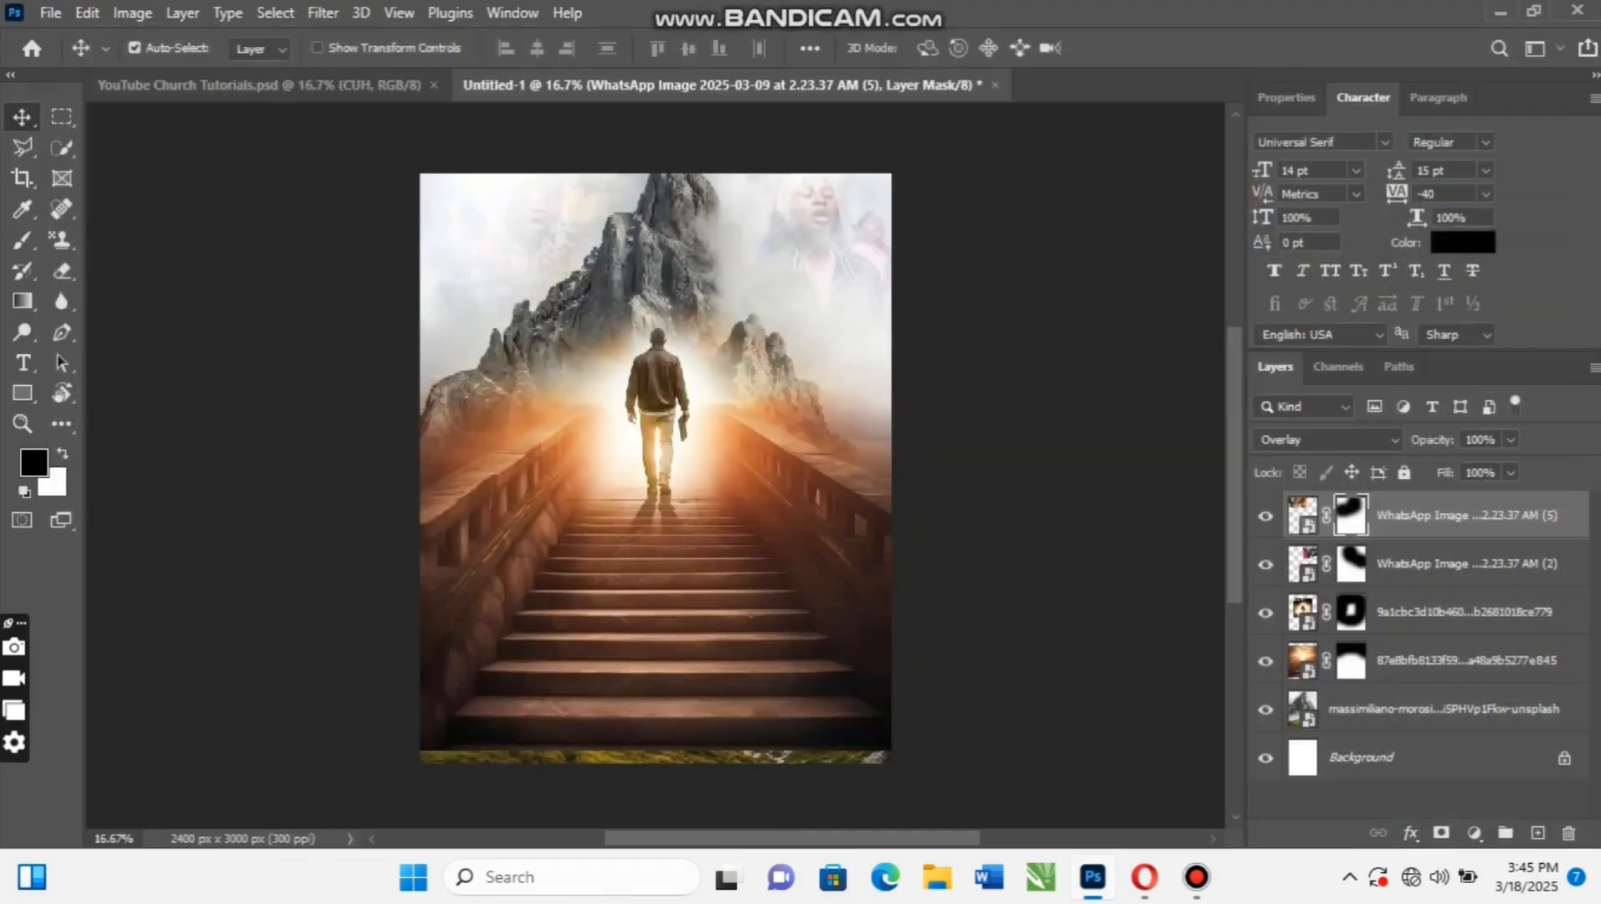
Scale the dove image to about 73% and position it so the dove sits centred above the walking man
drag(649, 473, 728, 431)
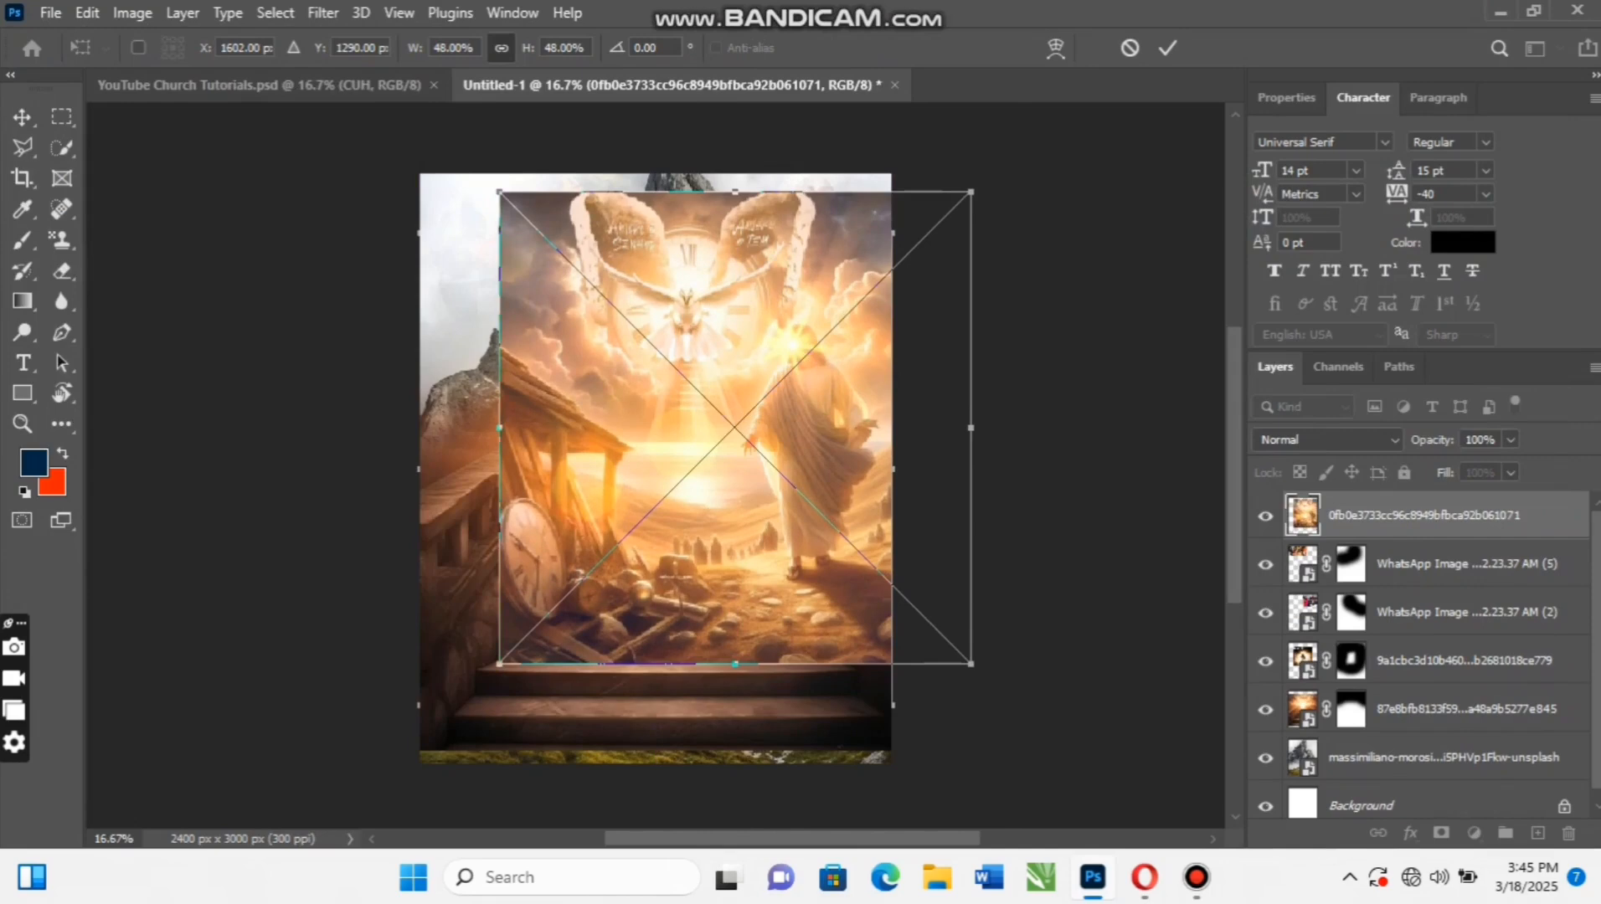
drag(971, 428, 1094, 428)
mouse_move(705, 388)
mouse_down()
mouse_move(683, 414)
mouse_move(686, 497)
mouse_move(708, 406)
mouse_up()
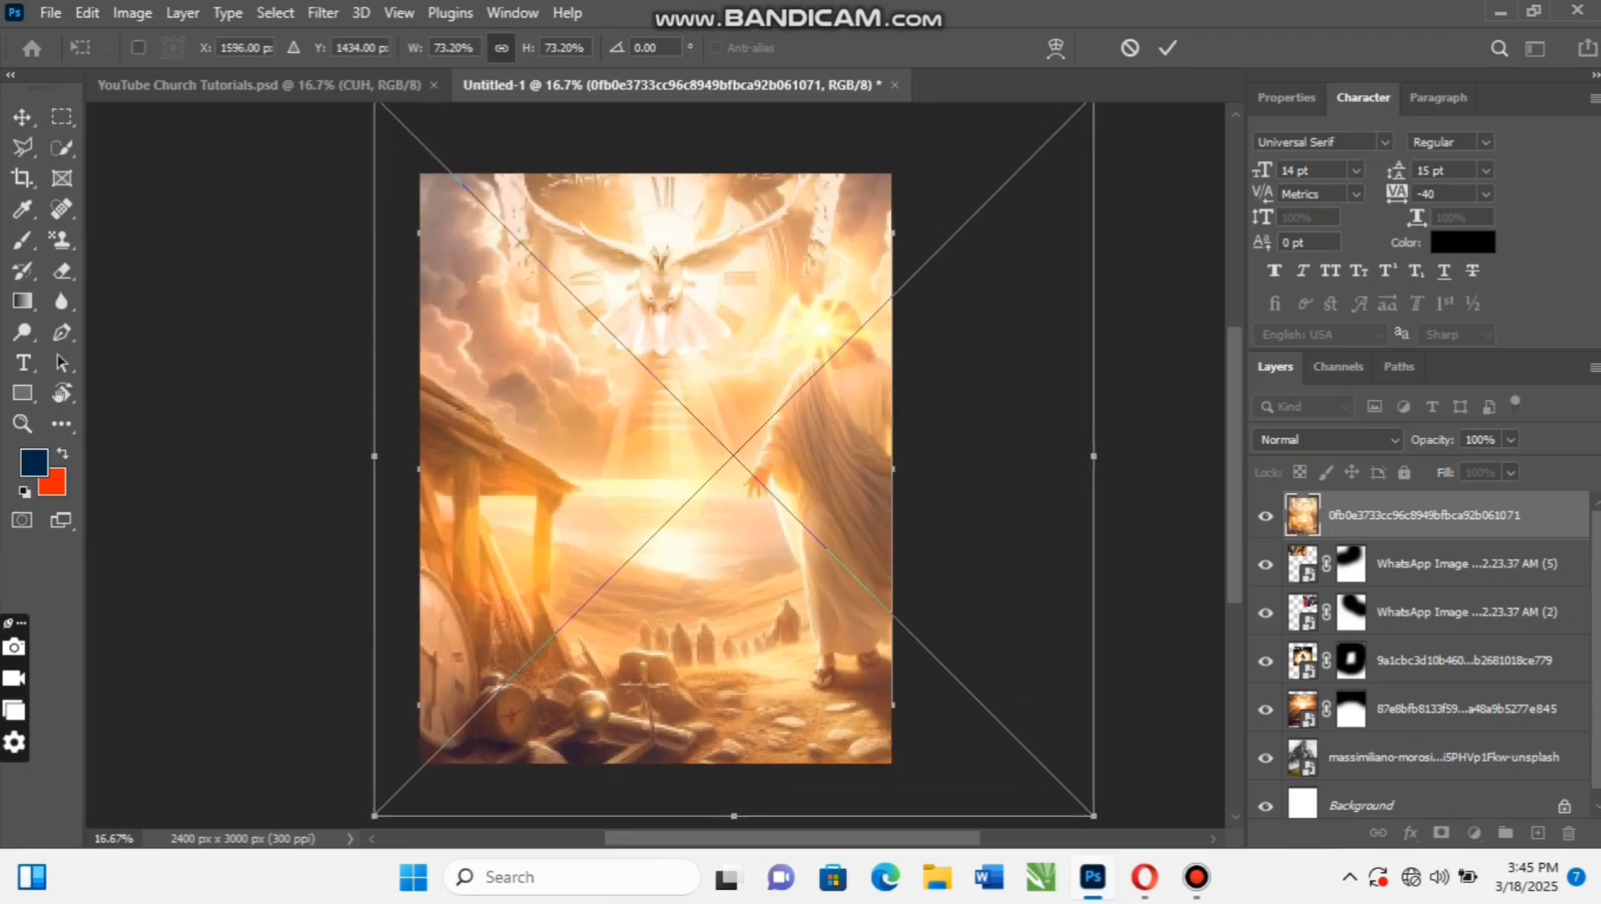
click(1167, 48)
Try several blend modes on the dove image layer and set it to Screen
click(1325, 439)
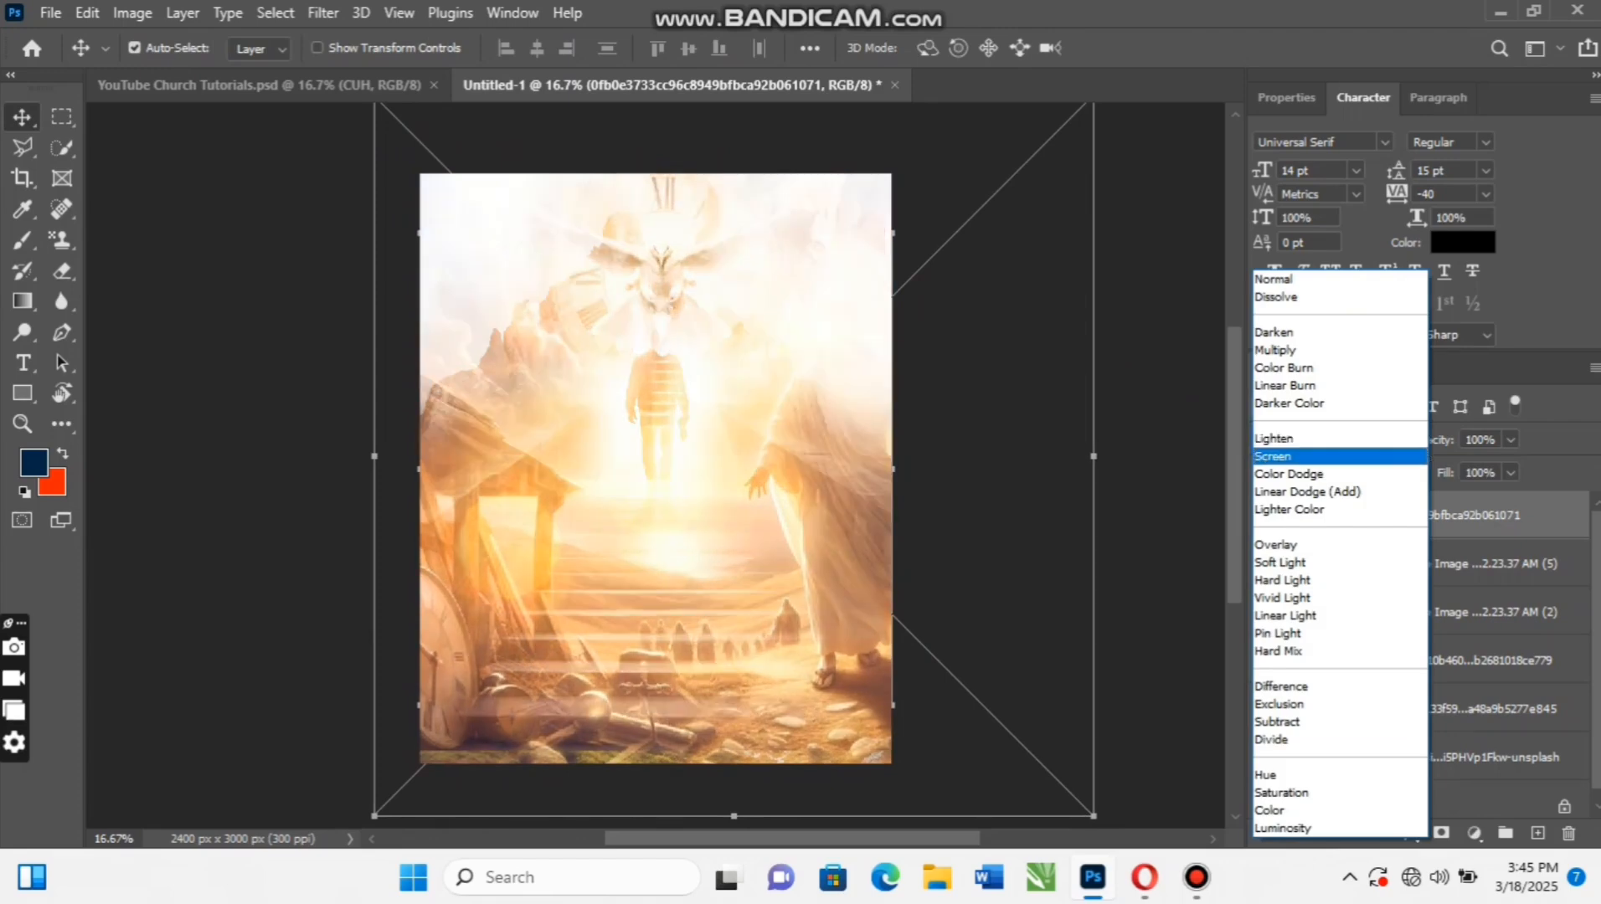
key(Down)
key(Down)
key(Down)
key(Down)
key(Down)
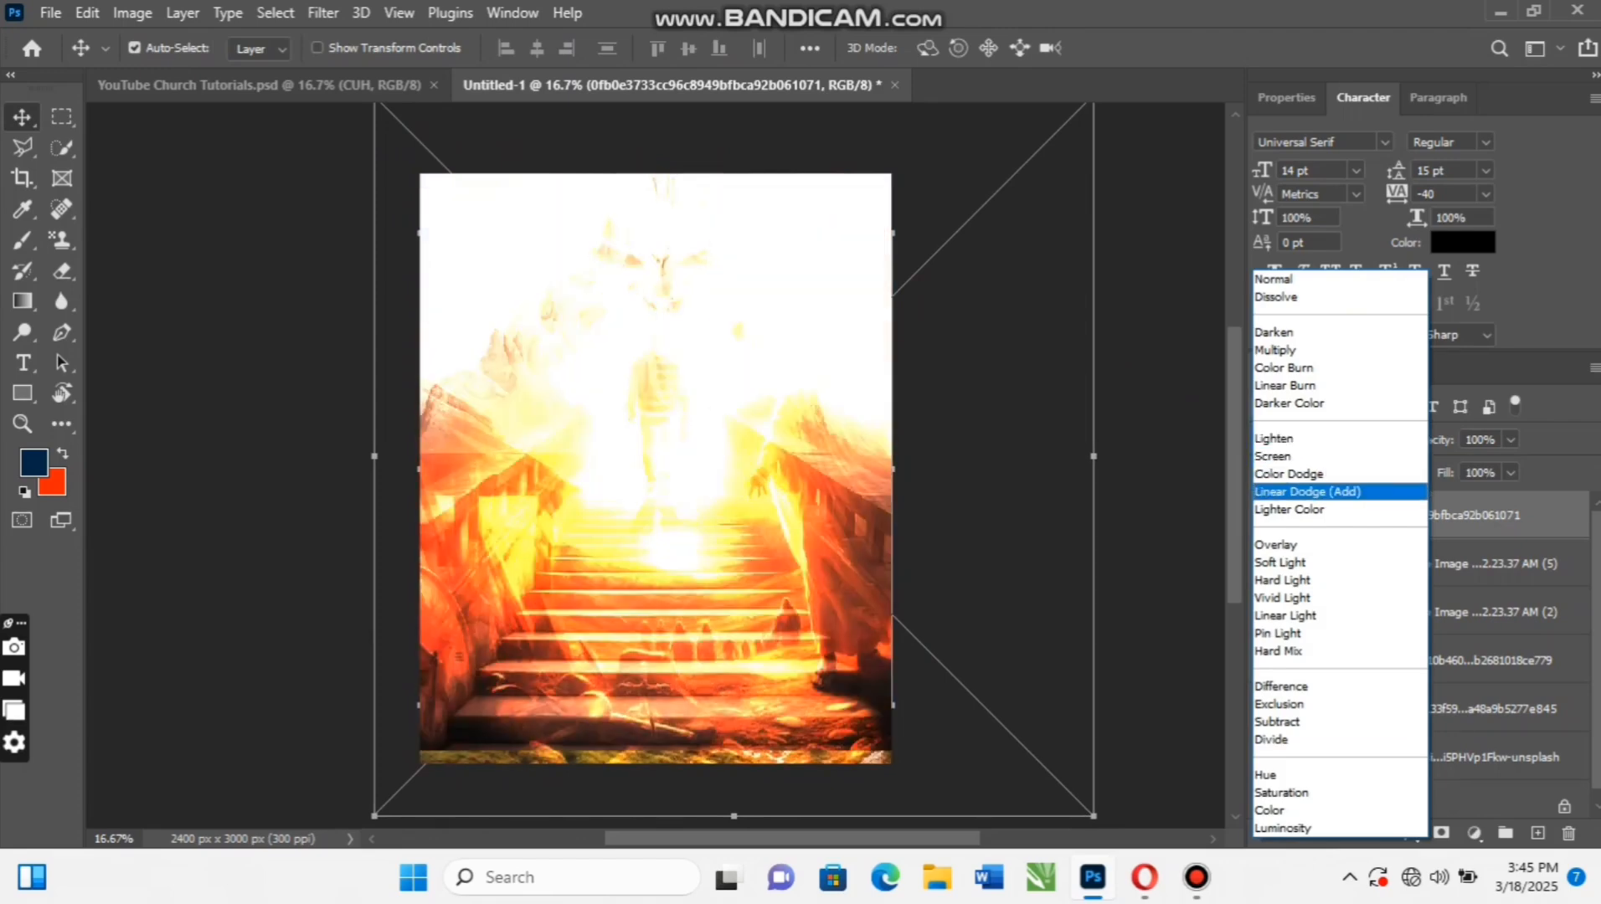
key(Up)
key(Up)
key(Up)
key(Up)
key(Up)
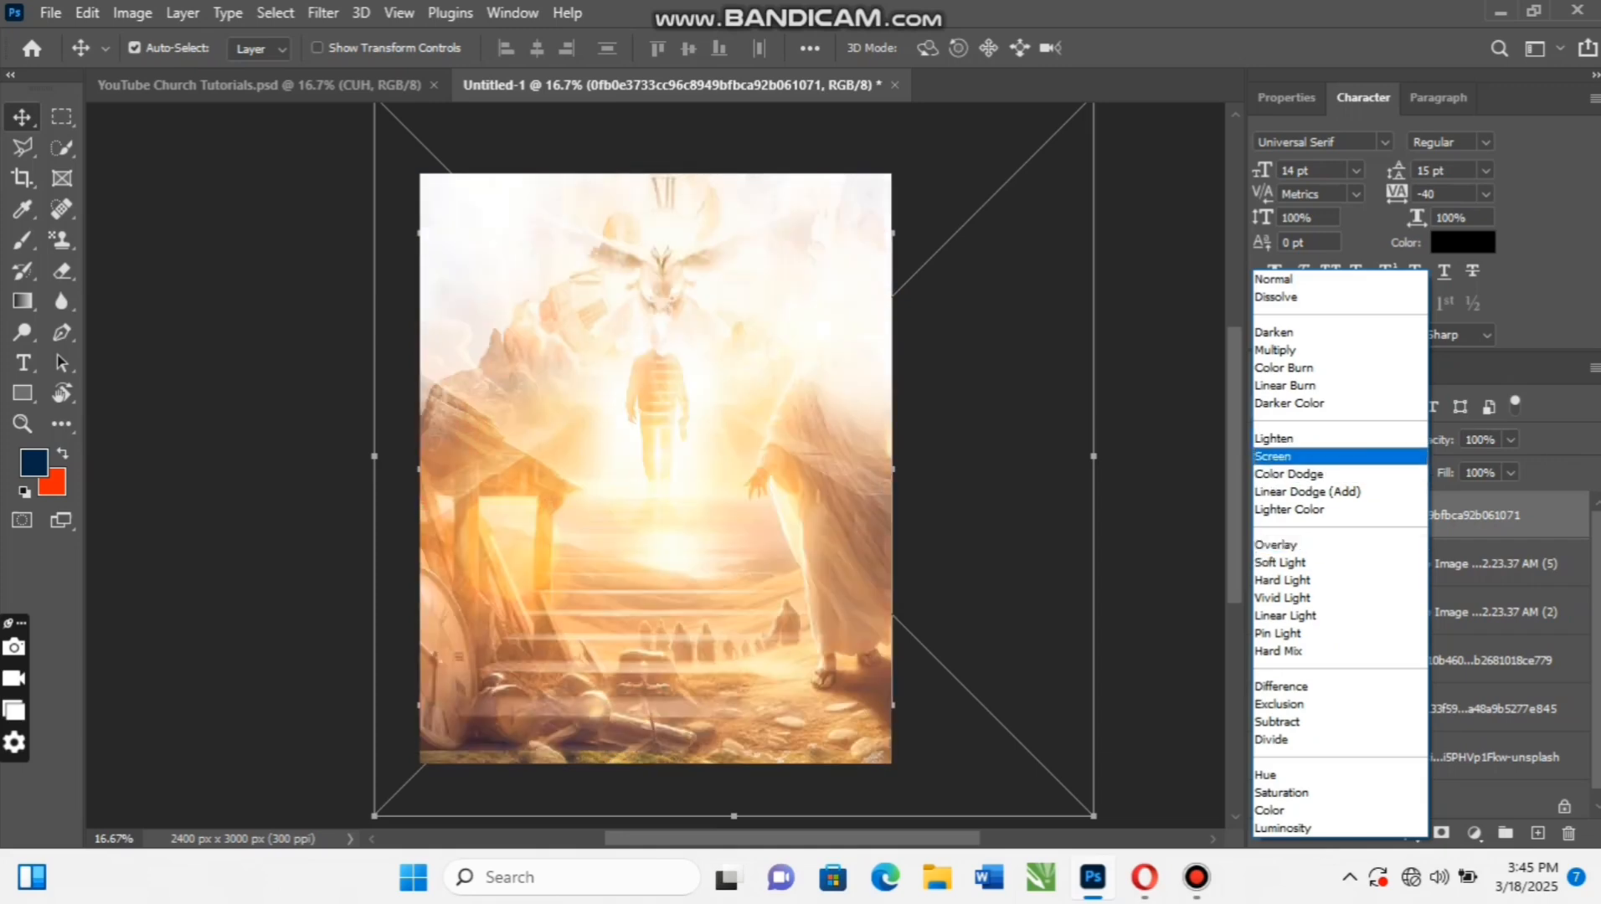
key(Return)
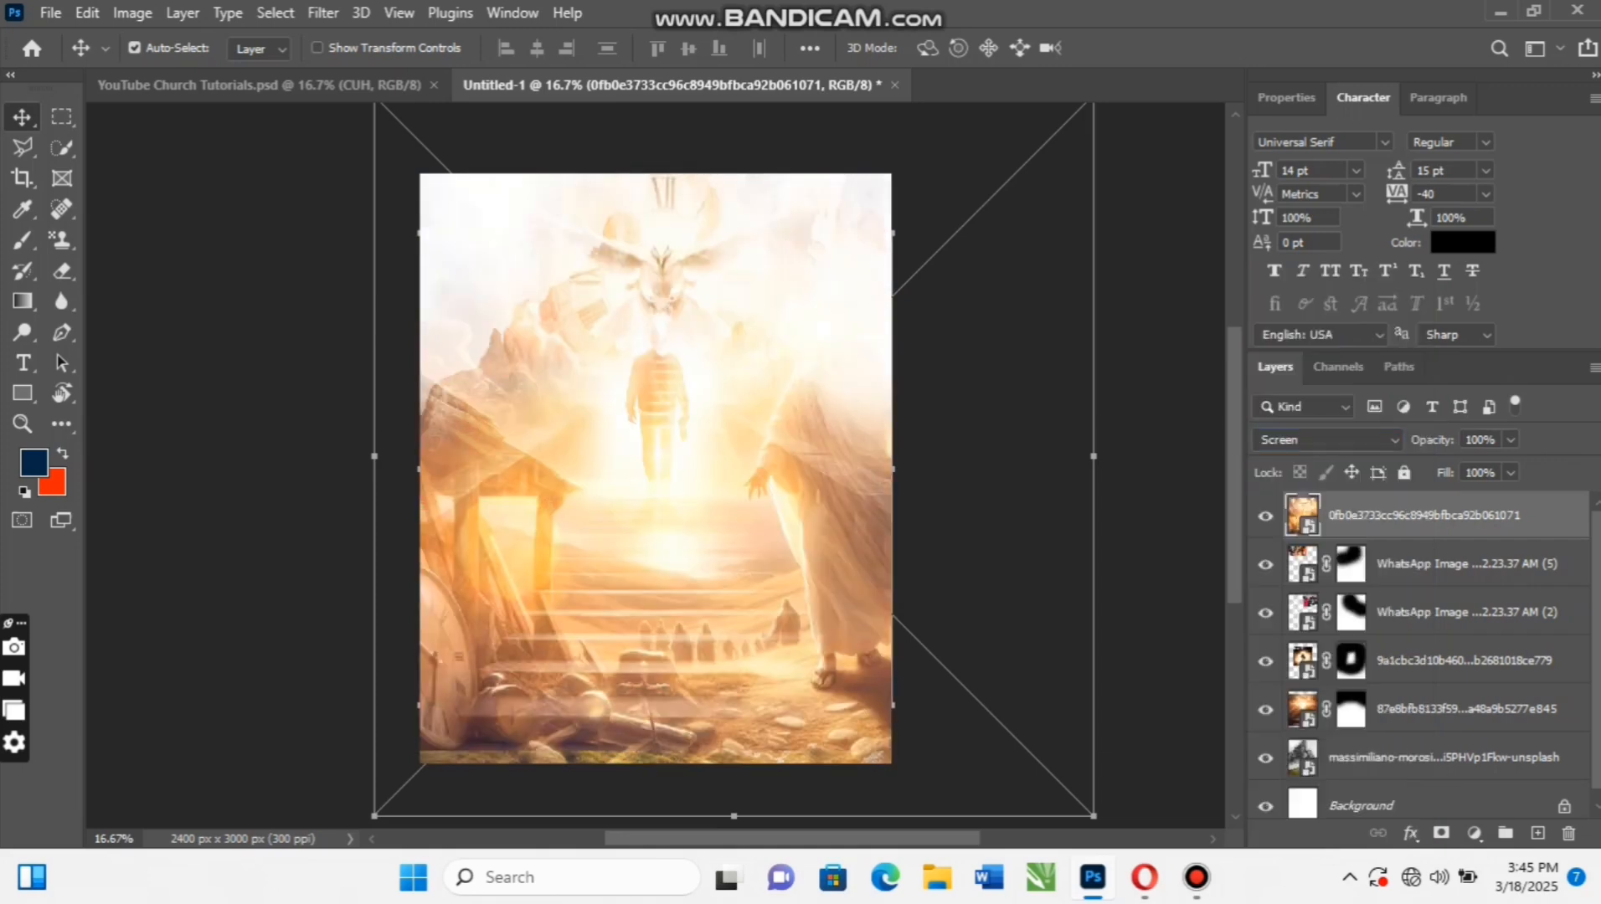
Move the dove image layer down three places in the stack, directly beneath the walking-man layer
key(ctrl+bracketleft)
key(ctrl+bracketleft)
key(ctrl+bracketleft)
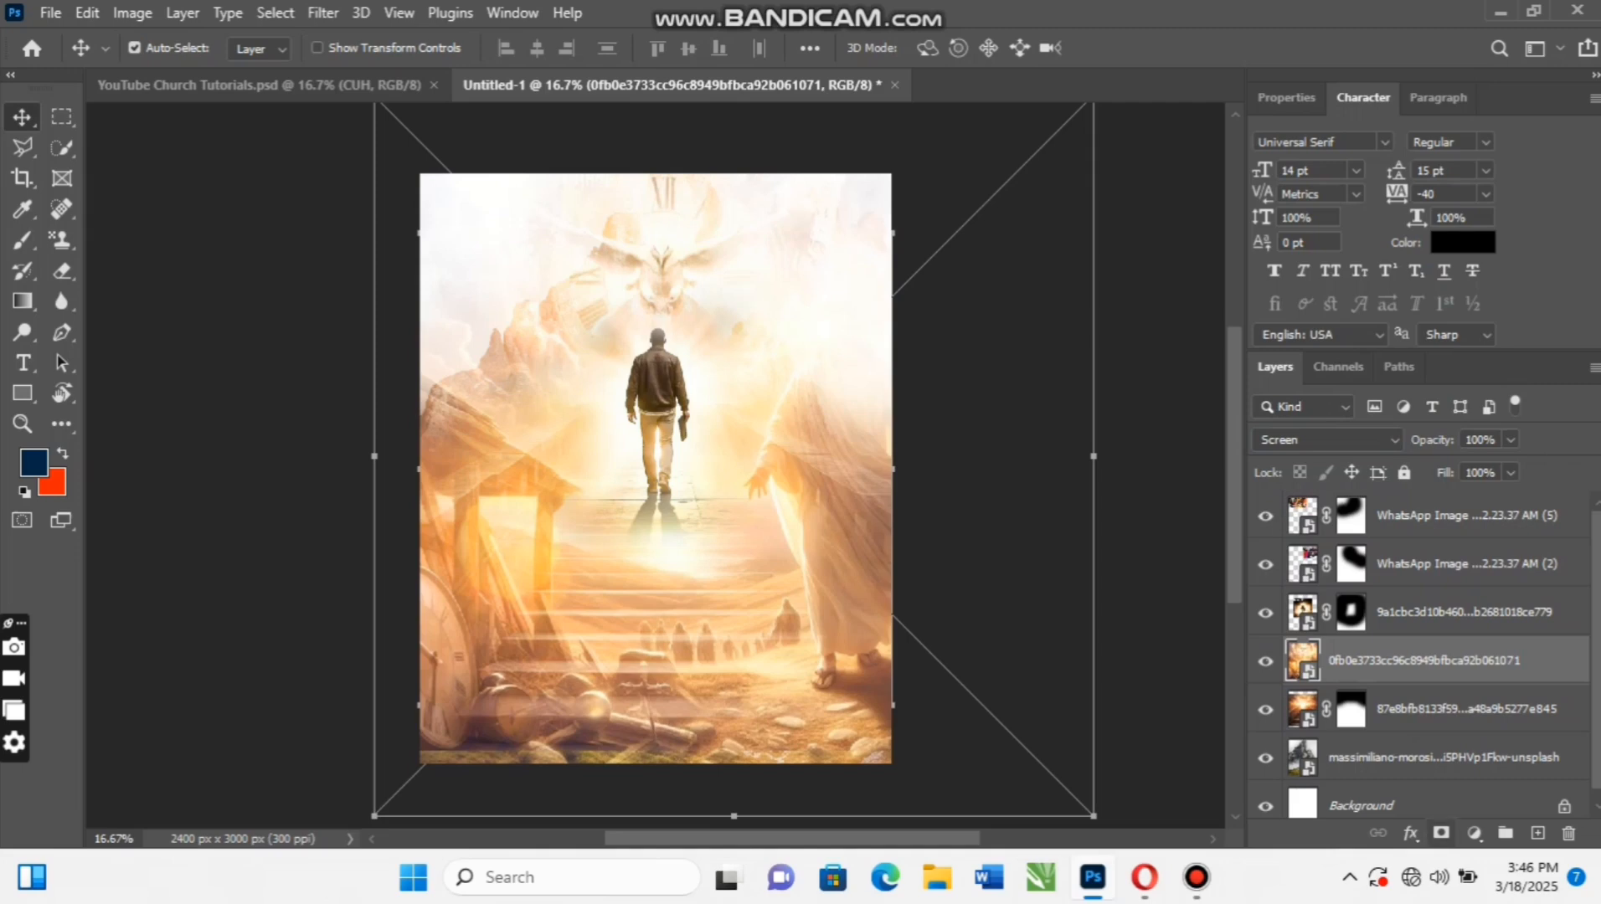
Add a layer mask to the dove image and paint black over its sides and lower area, keeping only the glowing dove
click(1441, 834)
key(b)
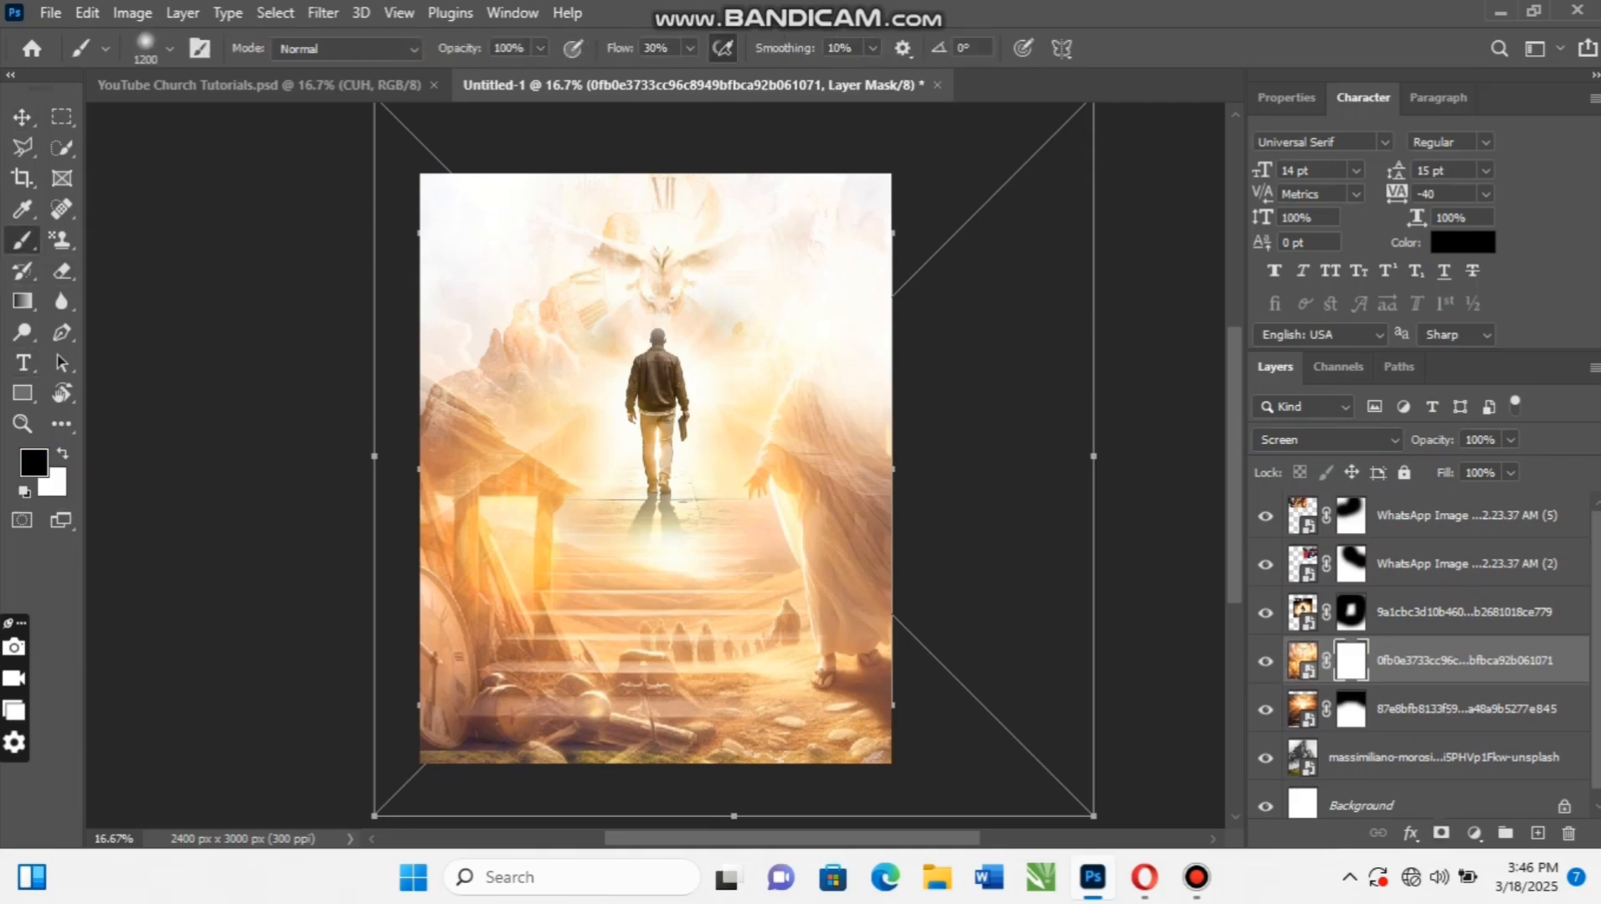
mouse_move(446, 370)
mouse_down()
mouse_move(439, 416)
mouse_move(661, 661)
mouse_move(603, 669)
mouse_move(799, 662)
mouse_move(803, 536)
mouse_move(503, 473)
mouse_move(561, 494)
mouse_move(846, 469)
mouse_move(862, 251)
mouse_move(846, 243)
mouse_move(771, 427)
mouse_move(531, 348)
mouse_move(787, 435)
mouse_move(520, 347)
mouse_move(526, 327)
mouse_up()
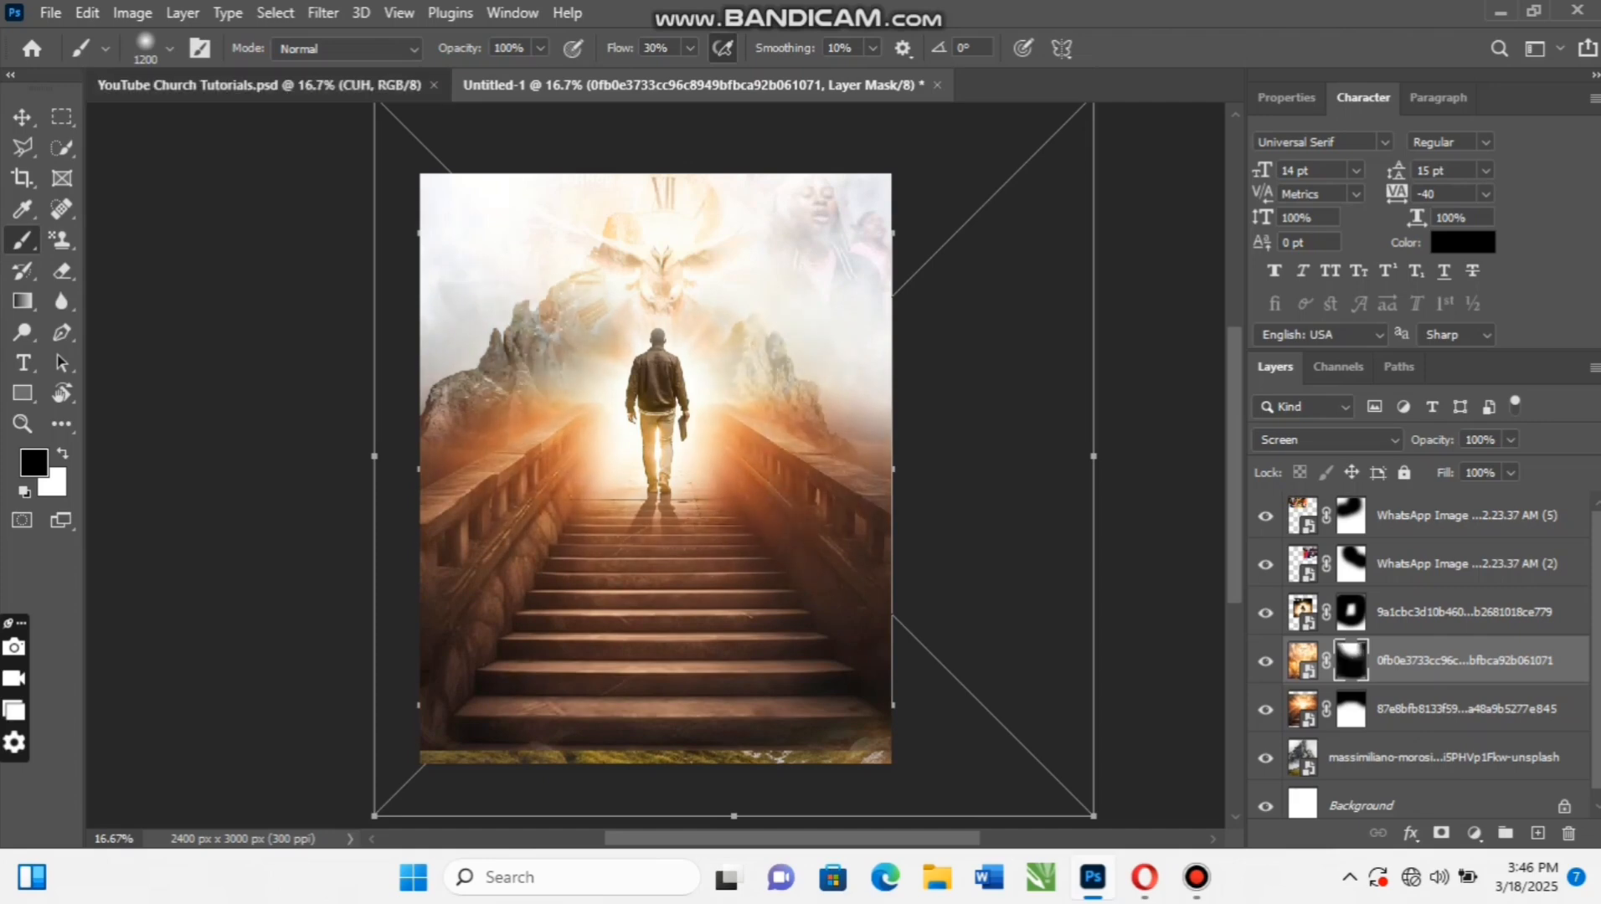
Check the dove against the finished flyer, then enlarge the masked dove layer to about 109% and recentre it above the man's head
click(276, 86)
click(569, 85)
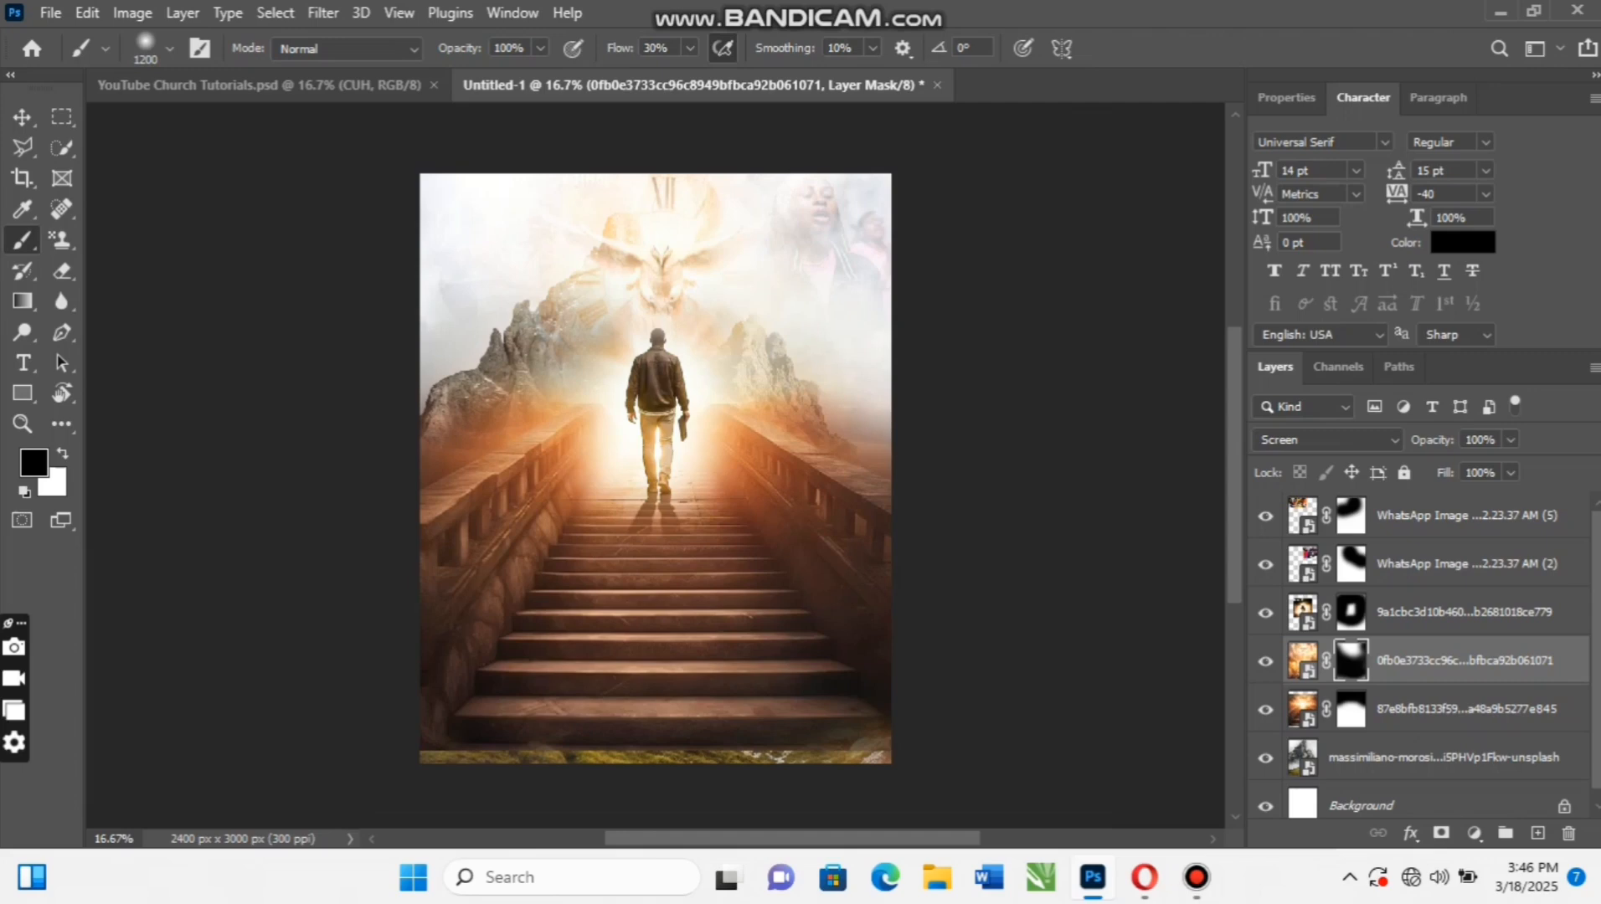
key(v)
drag(672, 211, 672, 208)
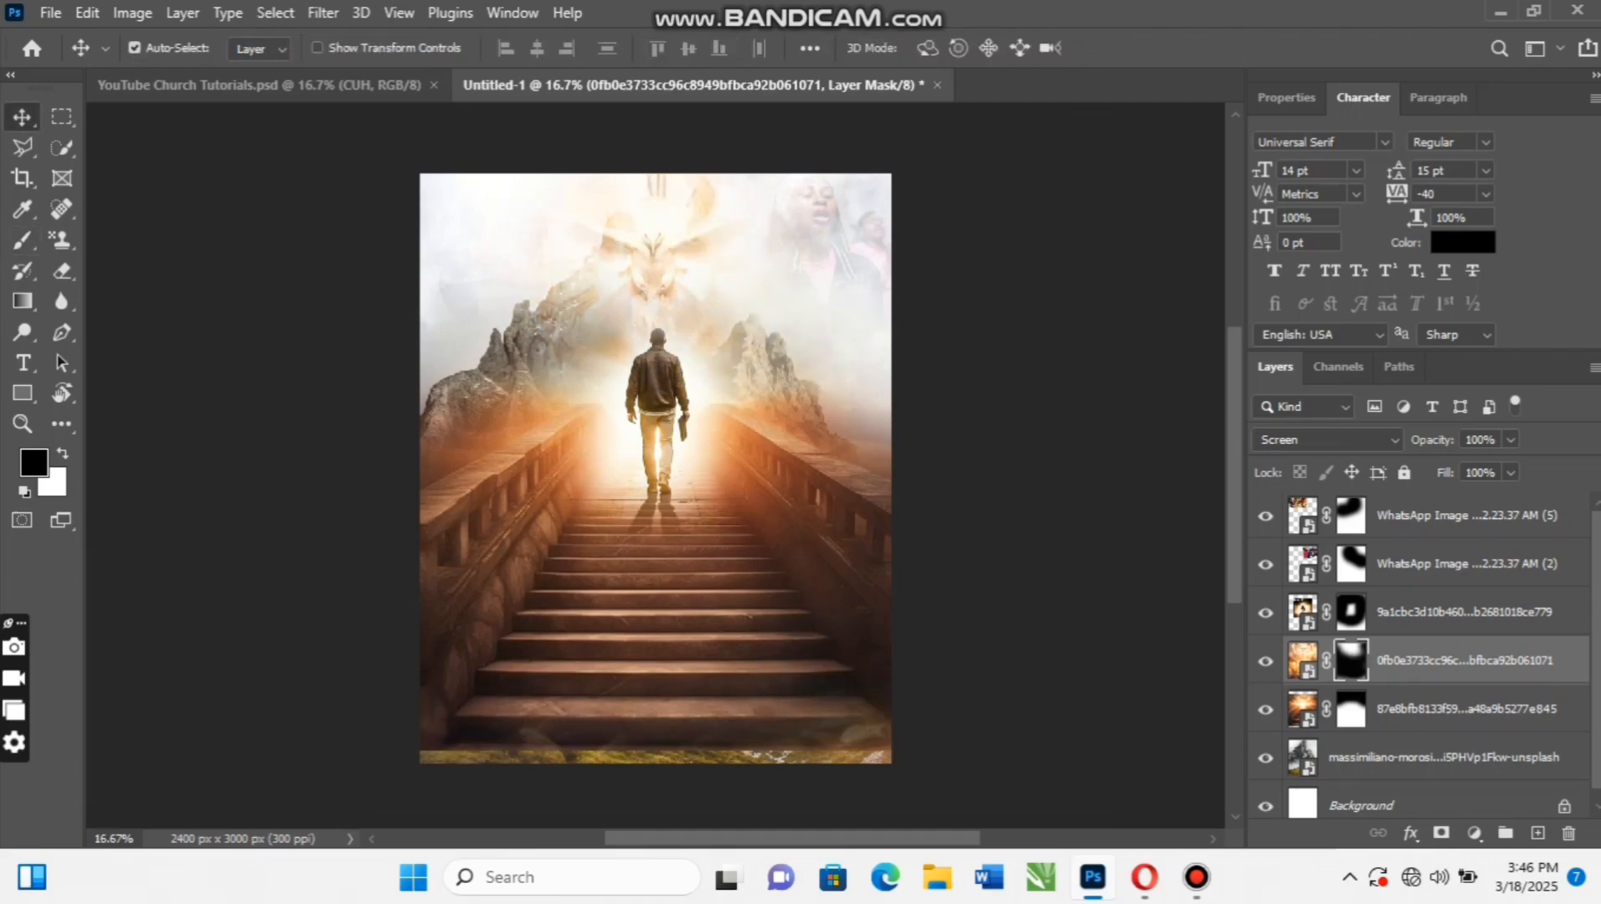
key(ctrl+t)
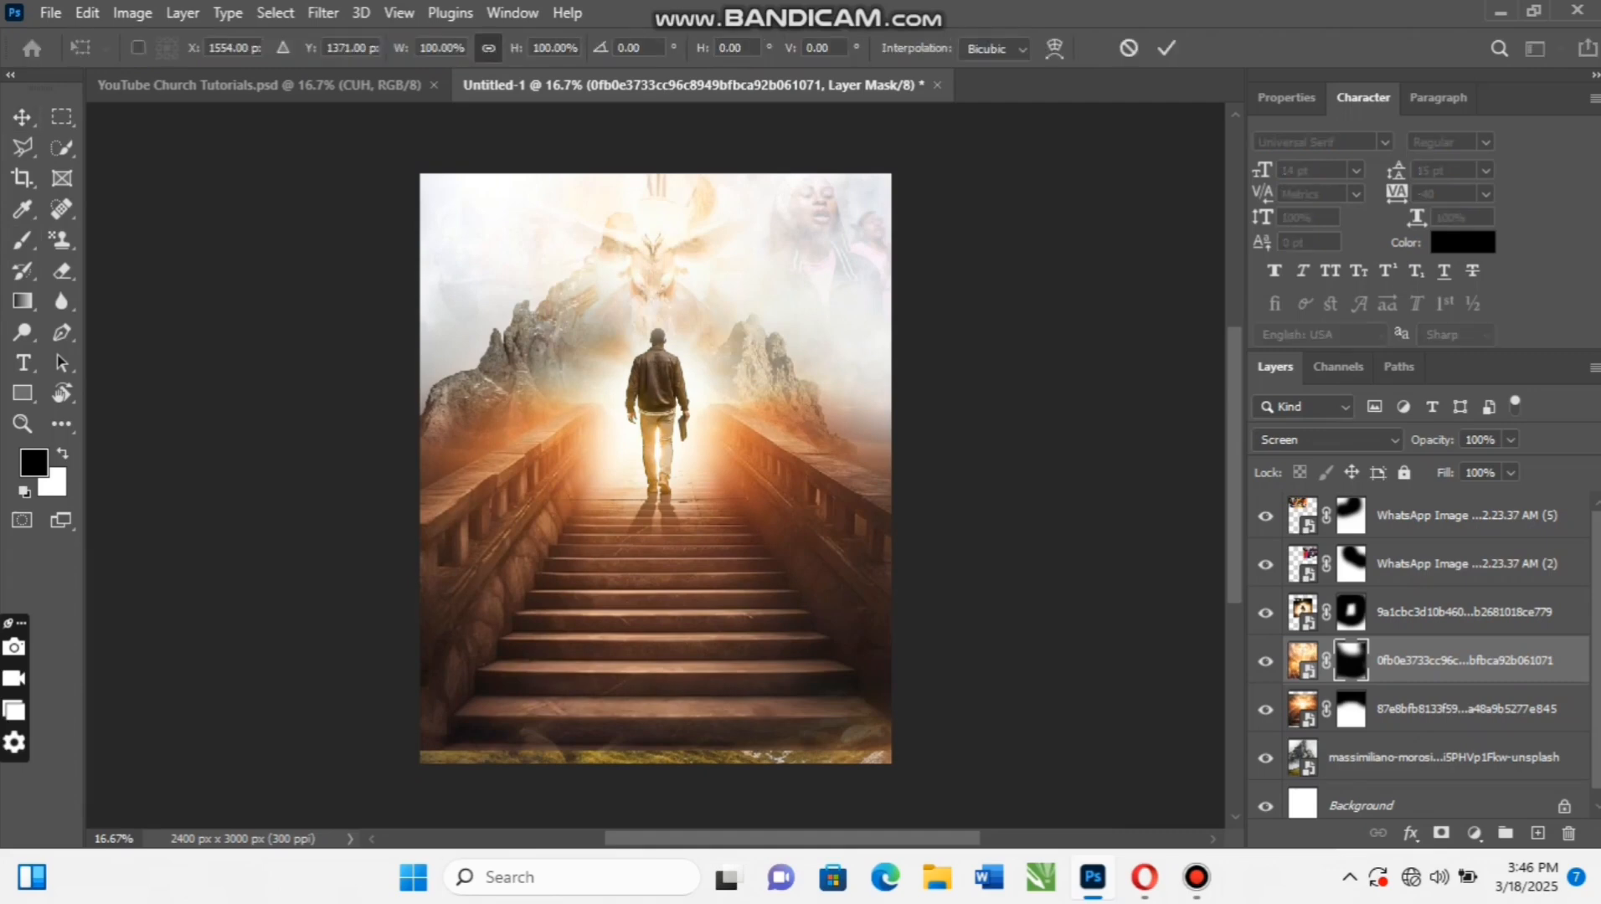
scroll(655, 464, down, 1)
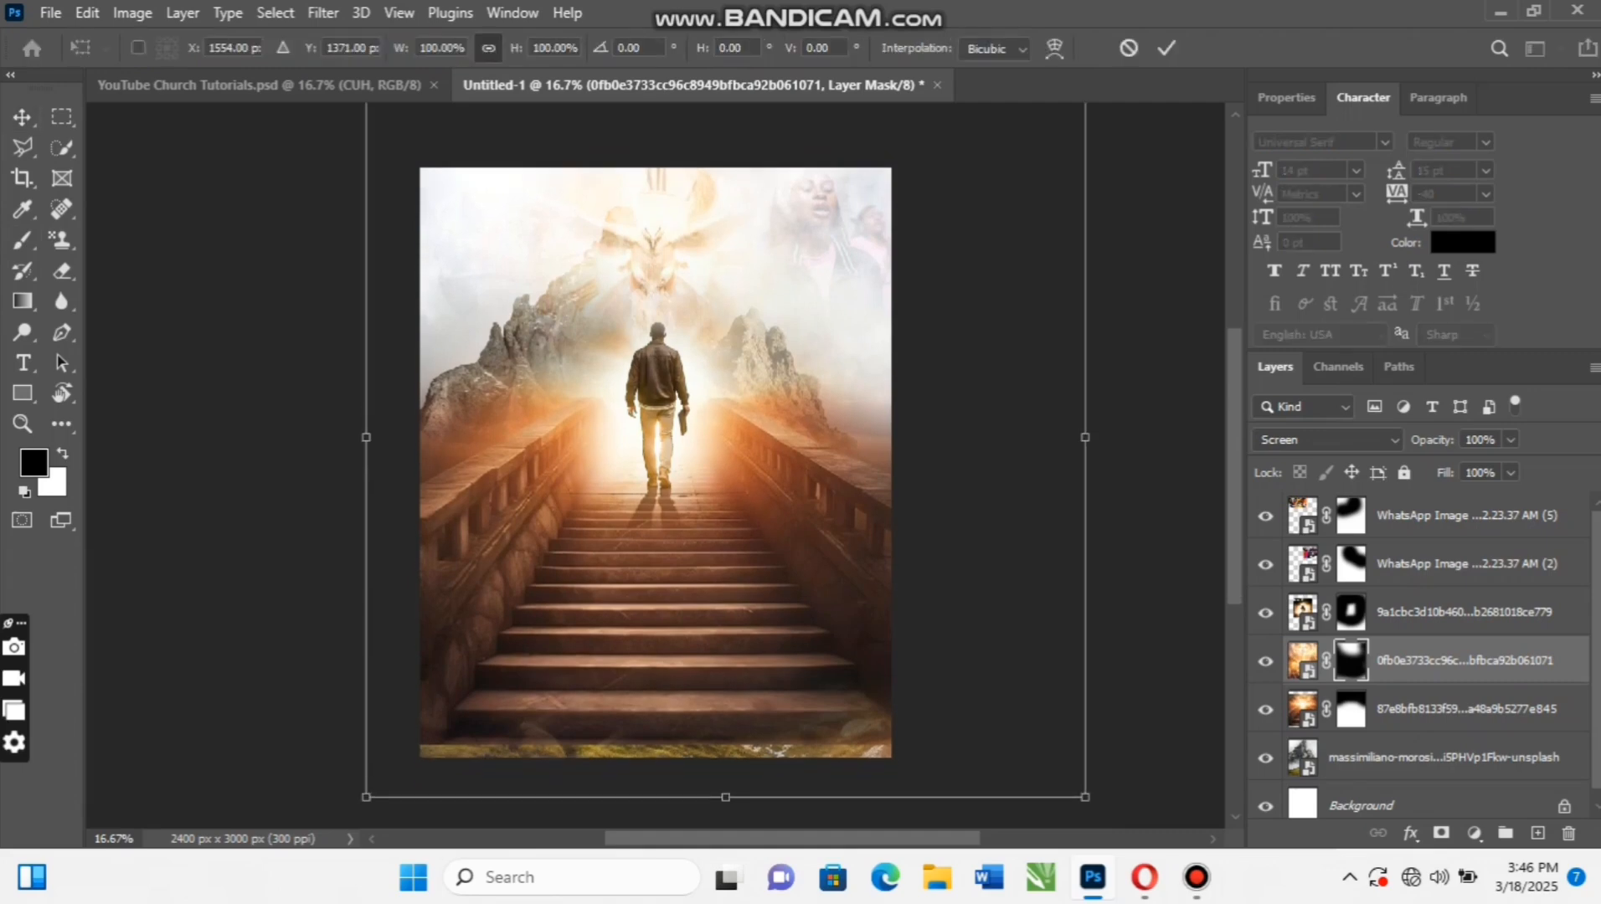
drag(1085, 437, 1118, 437)
drag(879, 401, 883, 404)
mouse_move(660, 332)
mouse_down()
mouse_move(676, 329)
mouse_move(674, 352)
mouse_up()
mouse_move(687, 293)
mouse_down()
mouse_move(678, 306)
mouse_move(678, 291)
mouse_up()
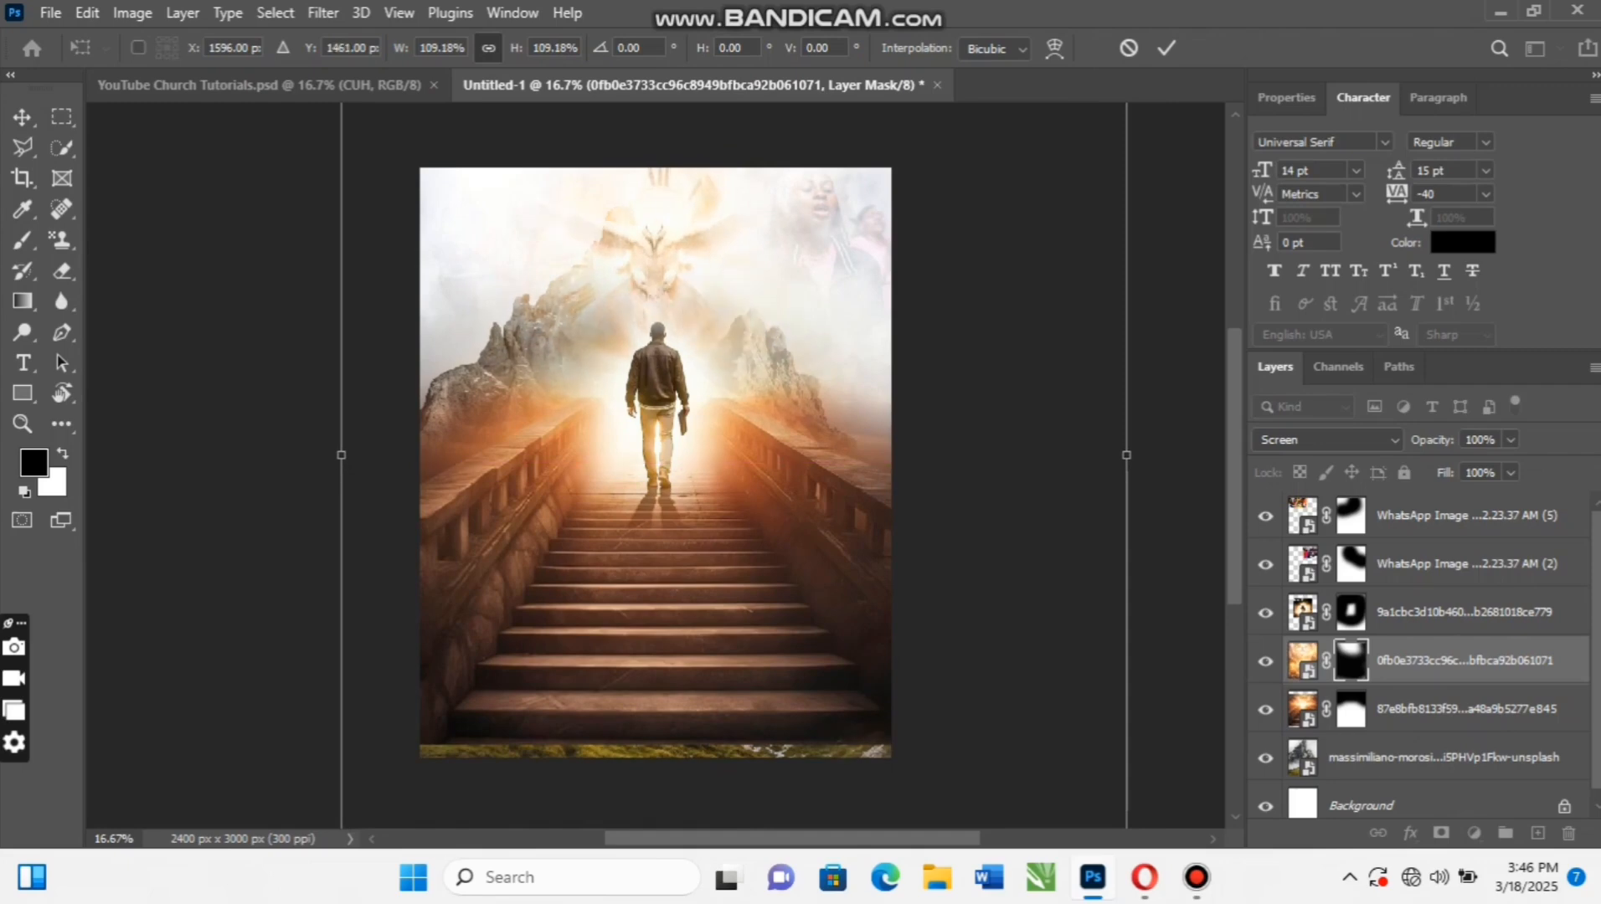
click(1166, 48)
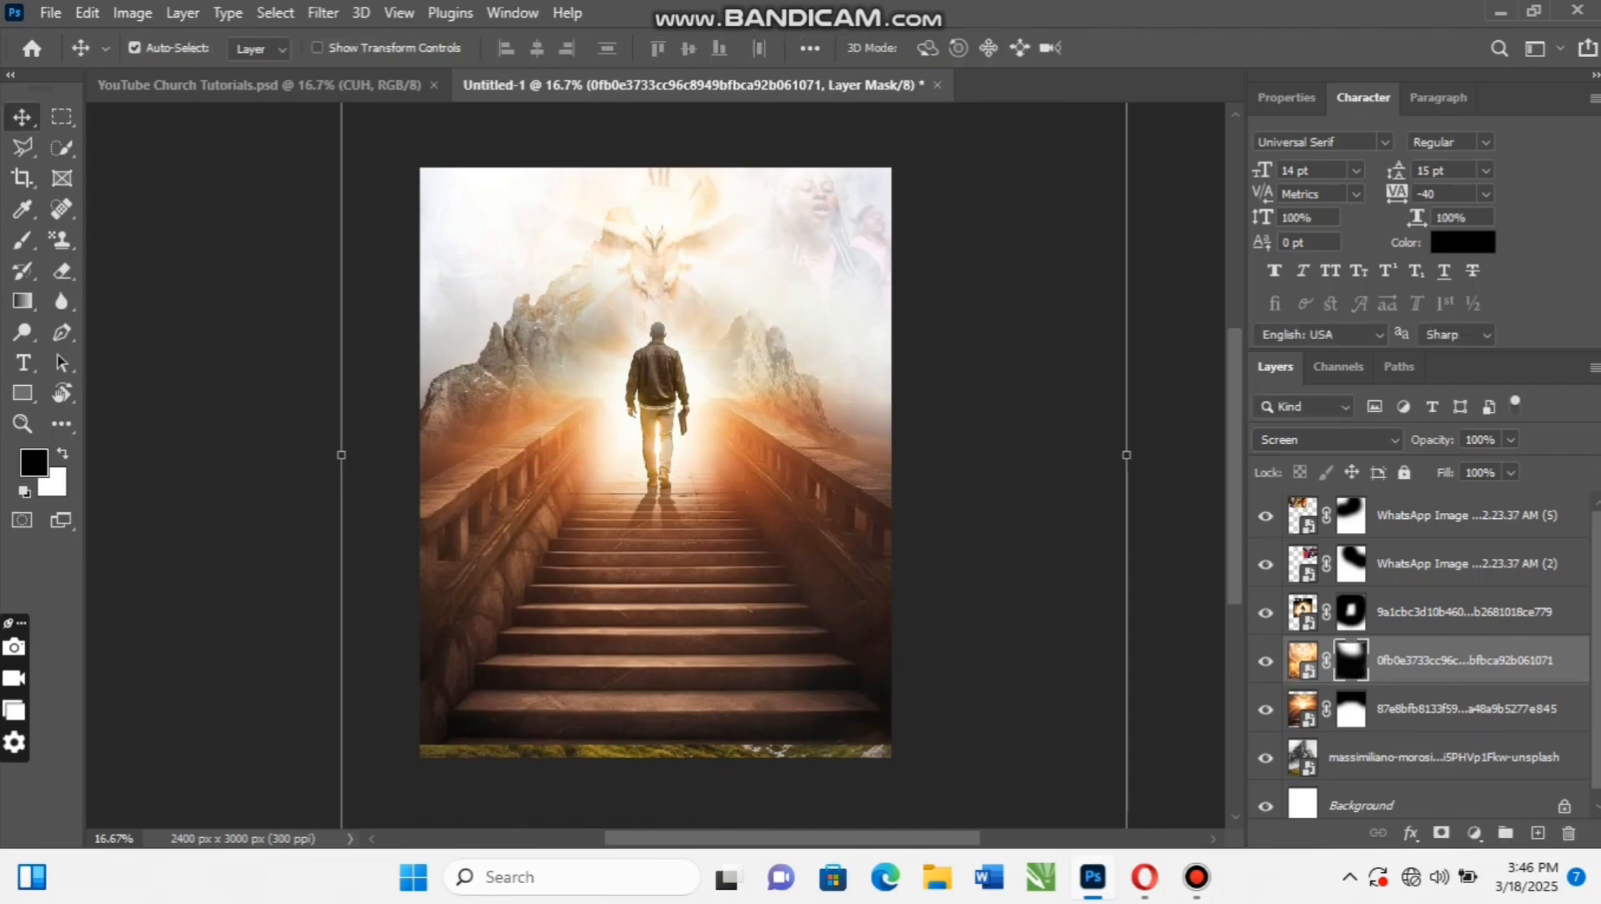
Inspect how the dove is built in the finished flyer by hiding Layer 58 and selecting the artwork behind the dove
click(276, 85)
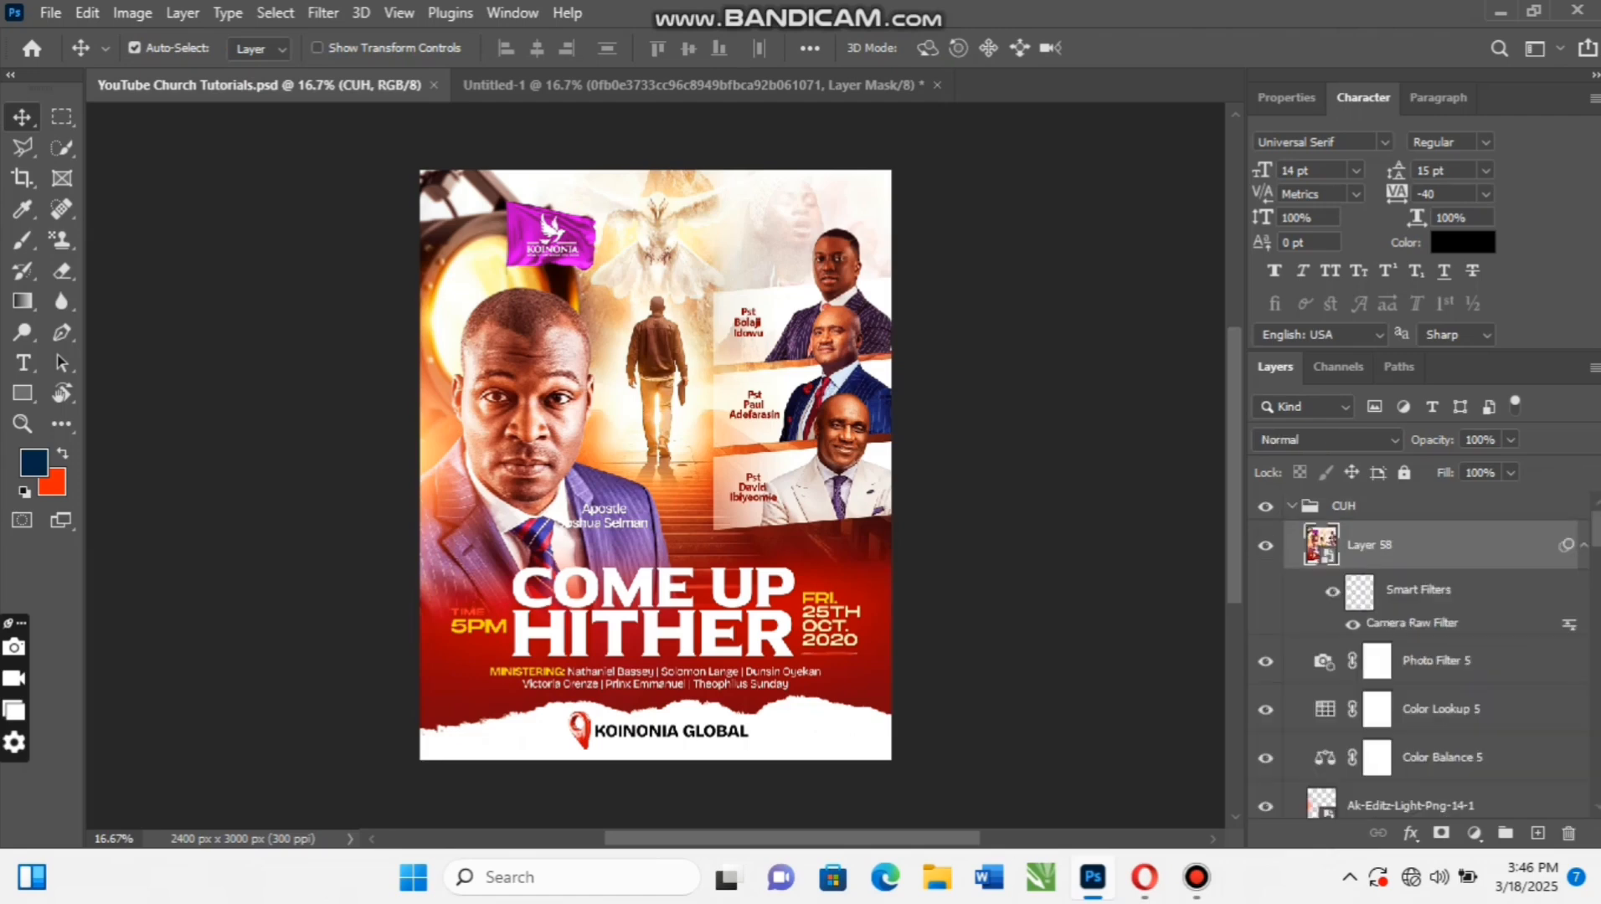
click(1265, 545)
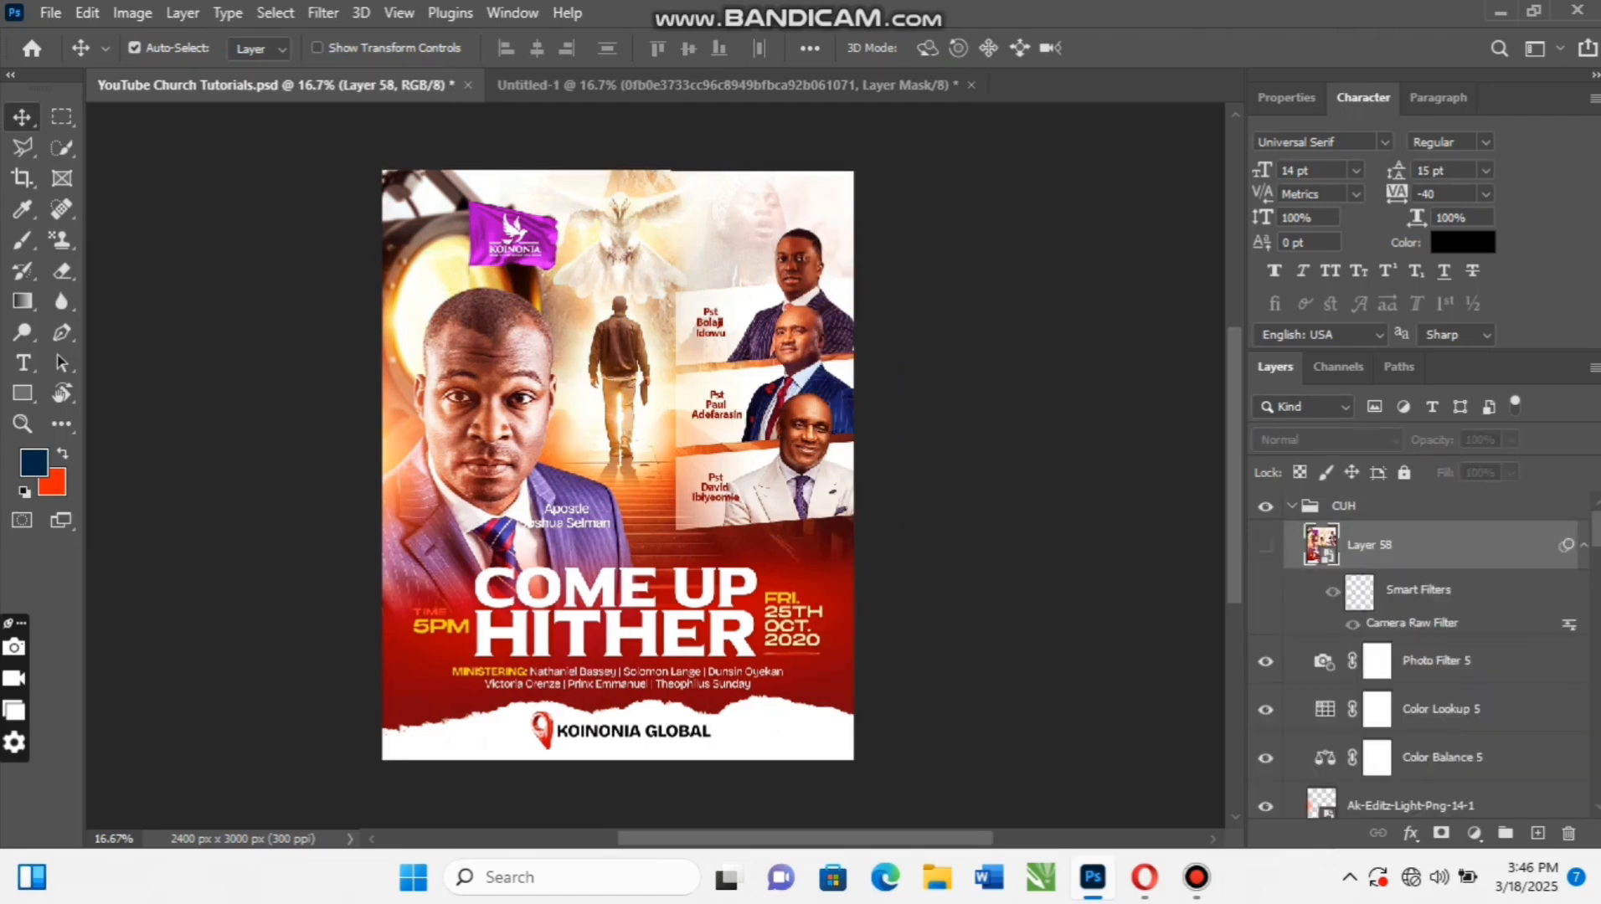
scroll(1265, 546, down, 1)
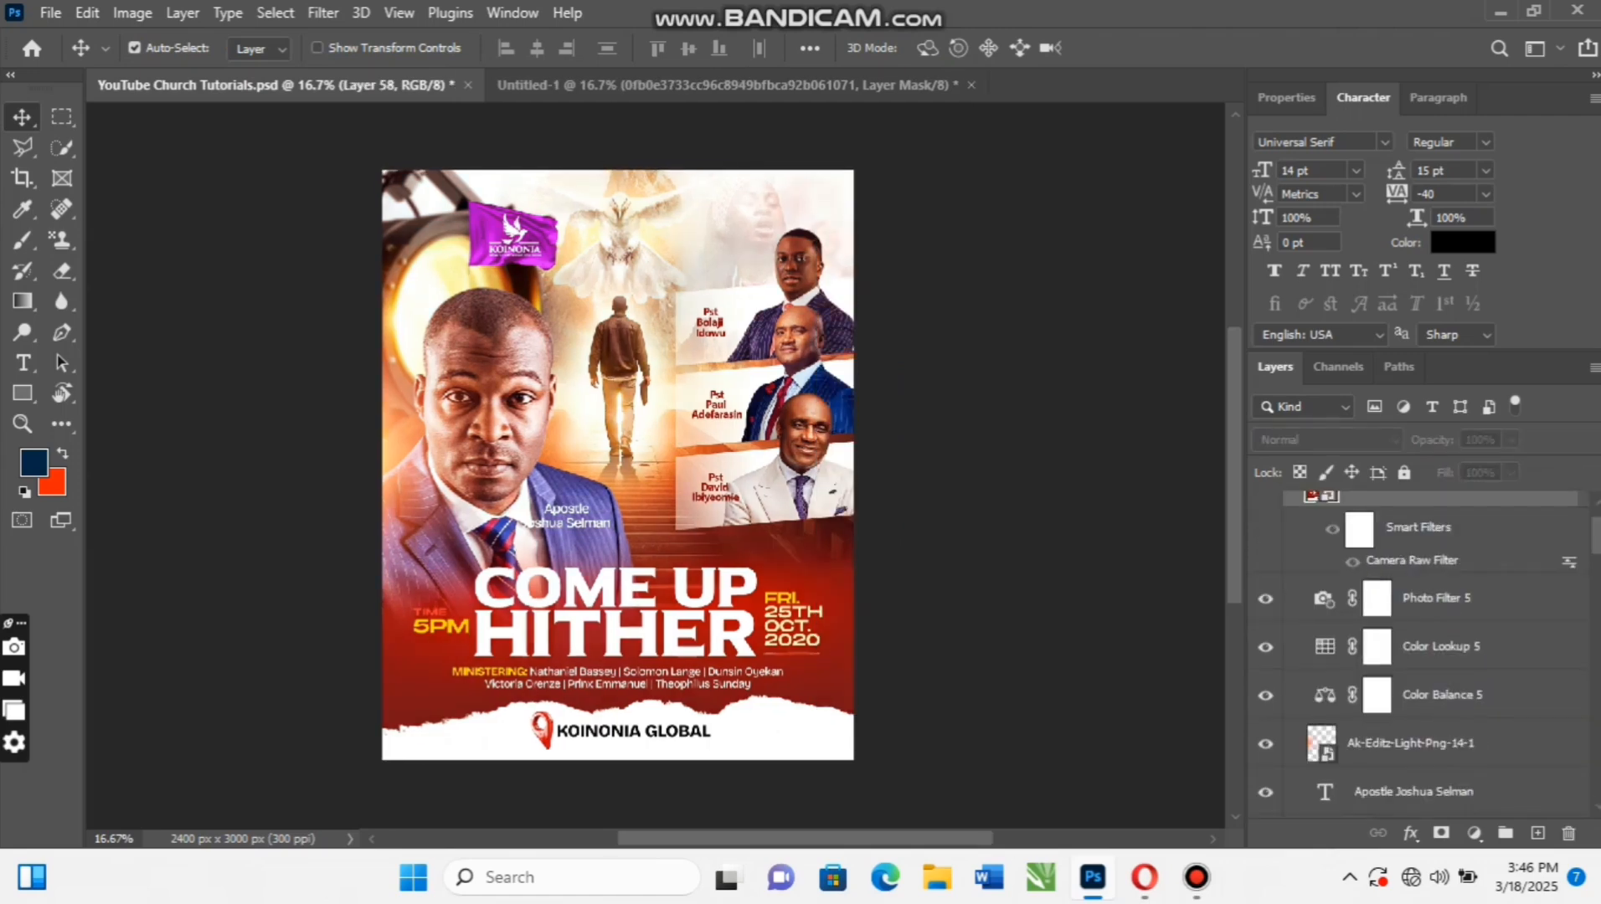
click(619, 234)
click(870, 86)
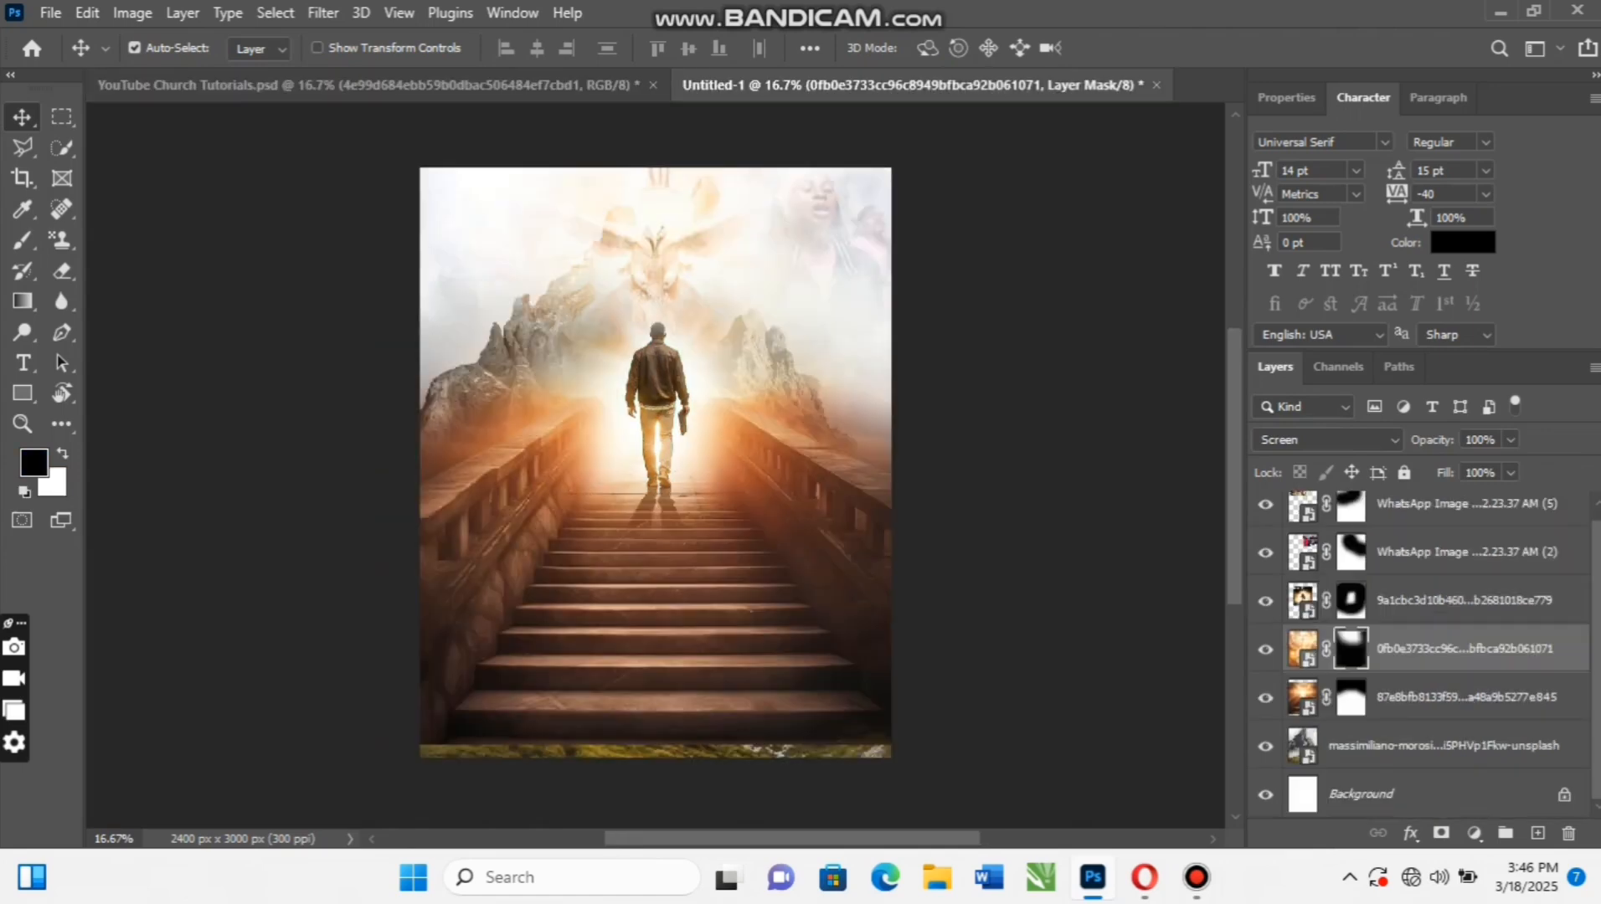
Touch up the dove layer's mask with the black brush over the mountain slopes on both sides of the man
click(23, 240)
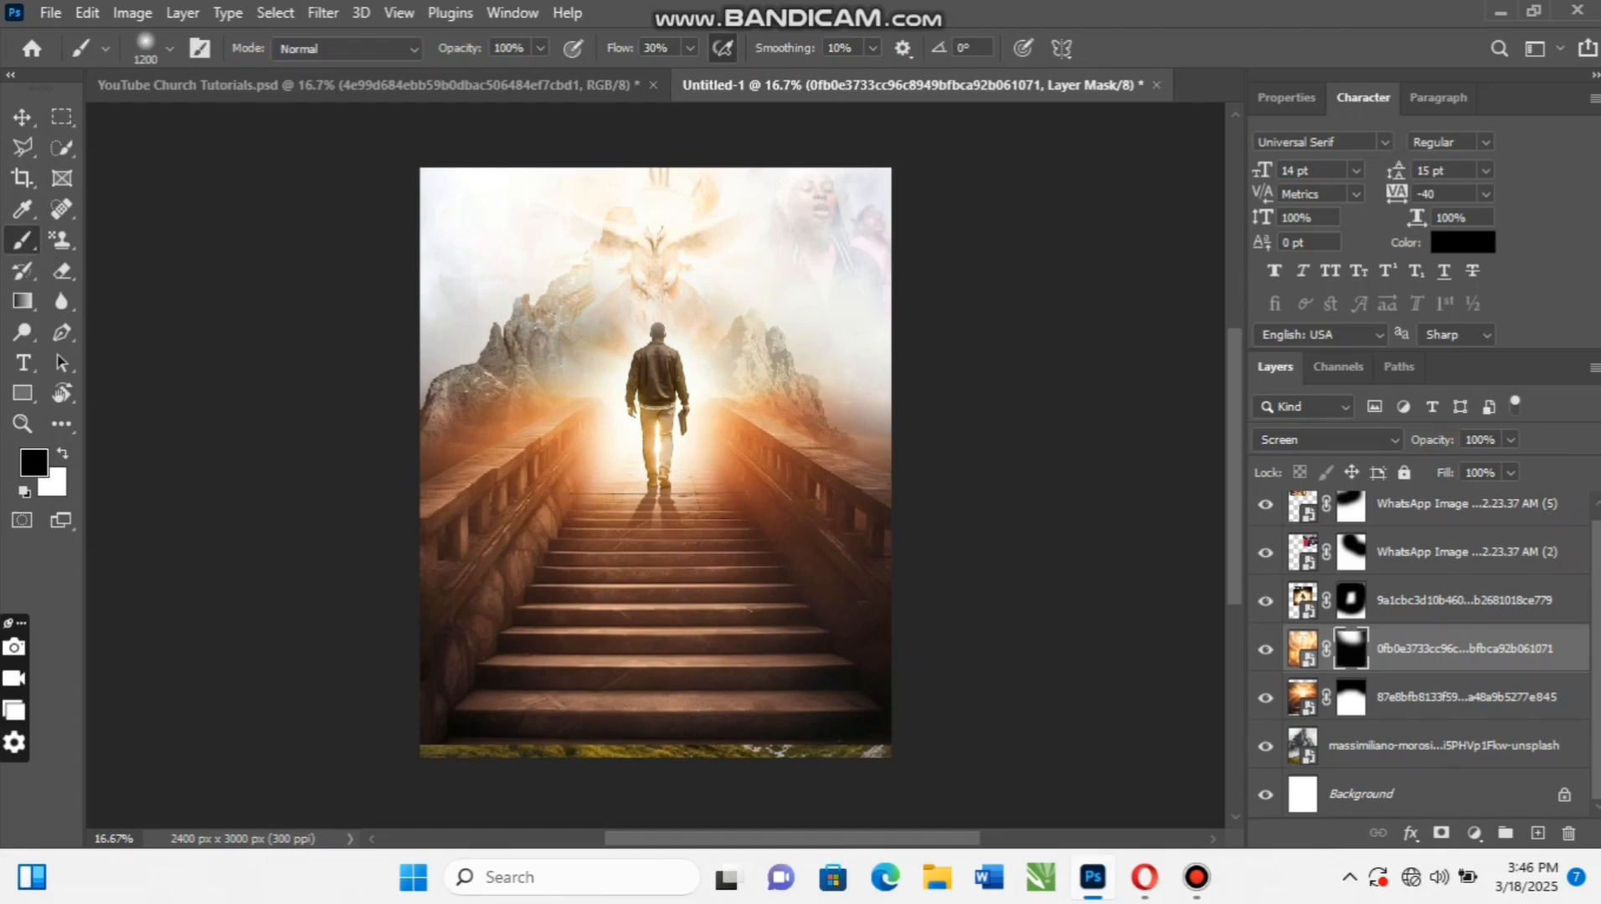
click(554, 325)
click(778, 344)
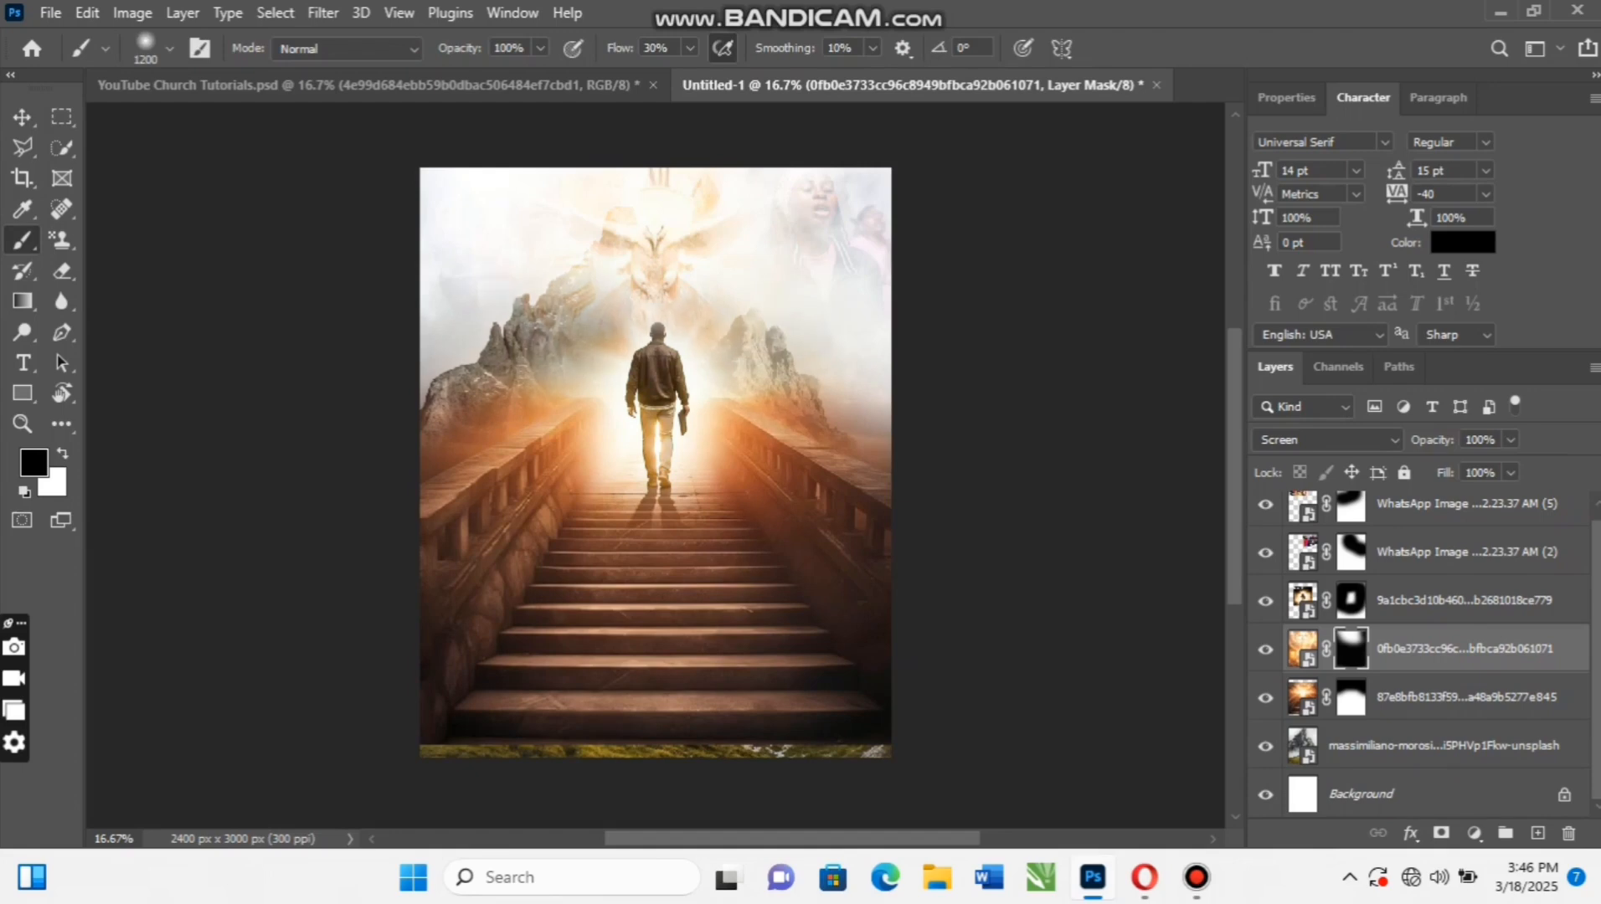
click(22, 117)
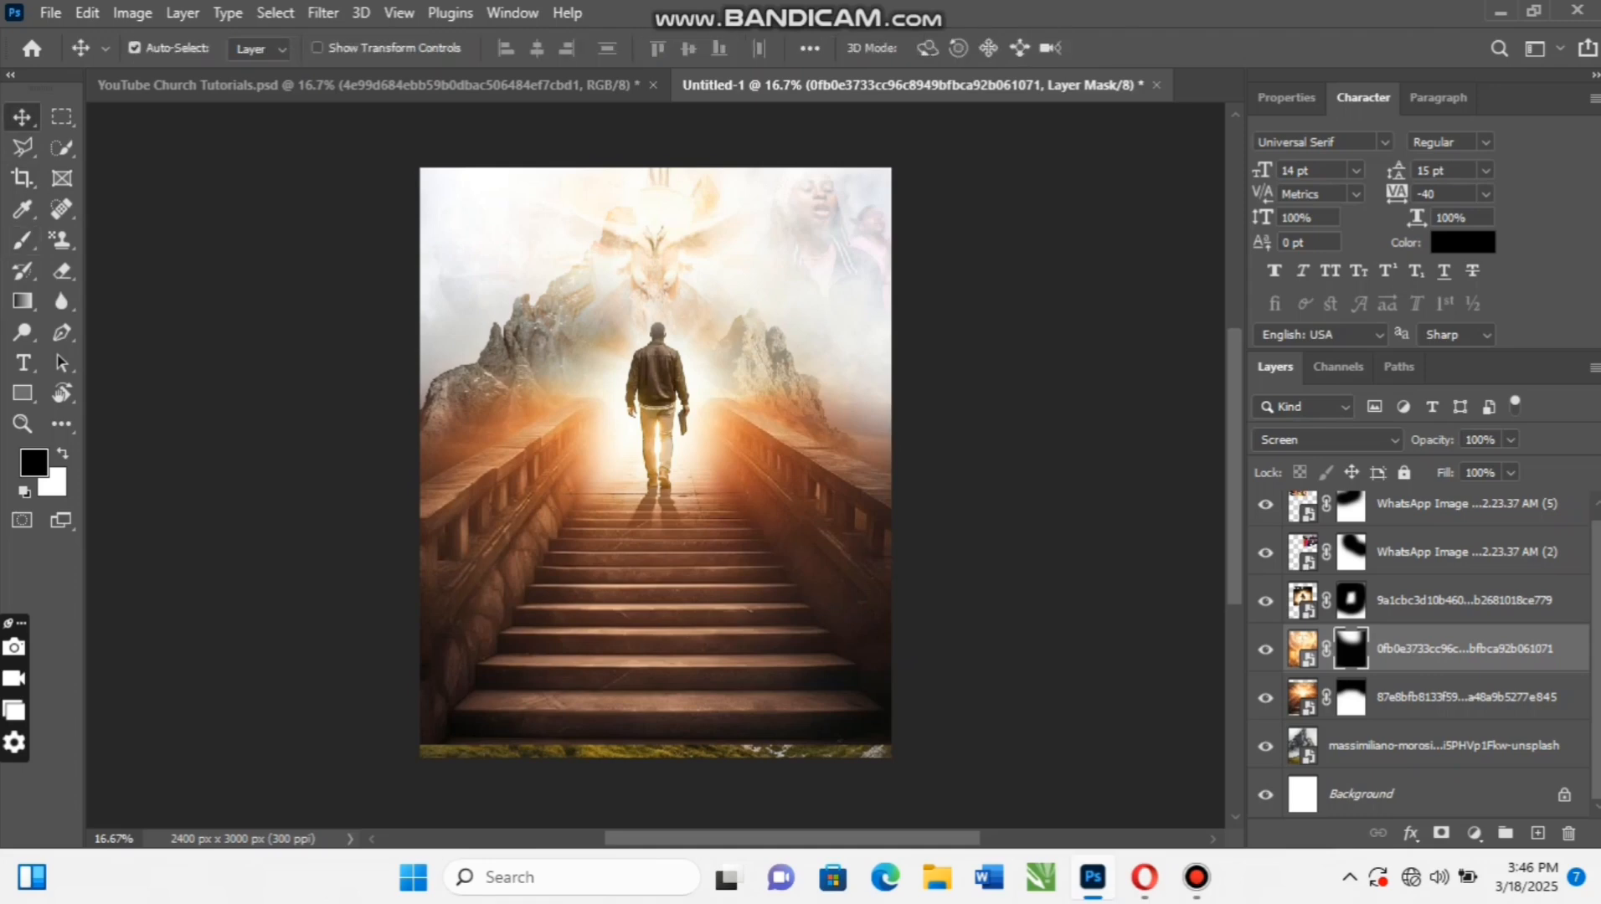
Group all the placed image layers above the Background layer and name the group "background"
scroll(1456, 586, up, 1)
click(1457, 515)
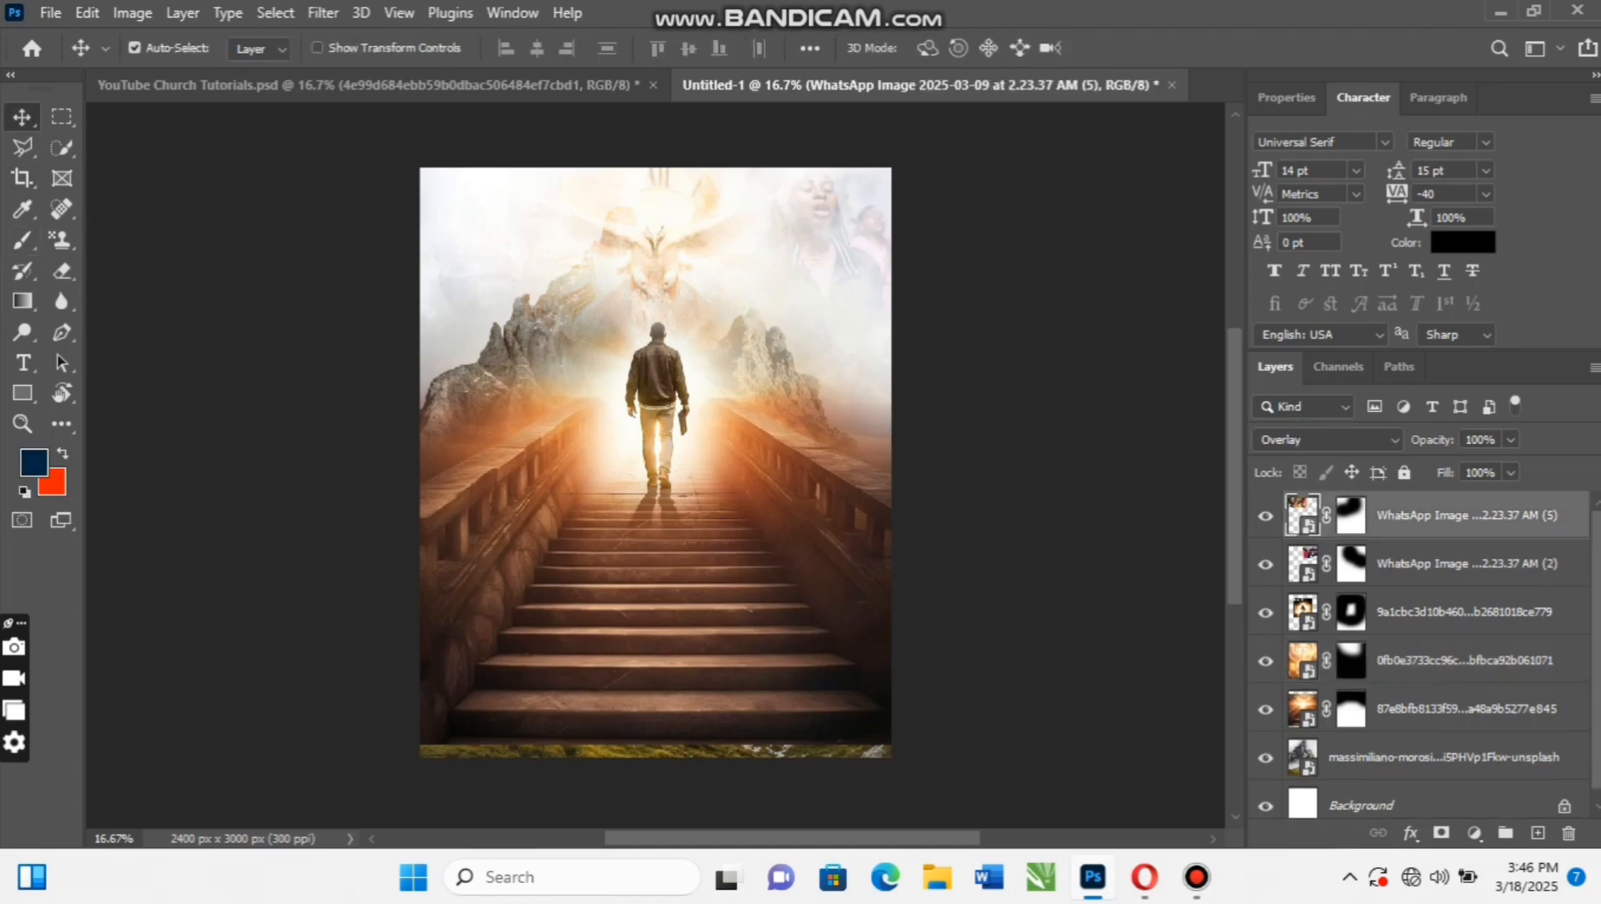
key(ctrl+alt+a)
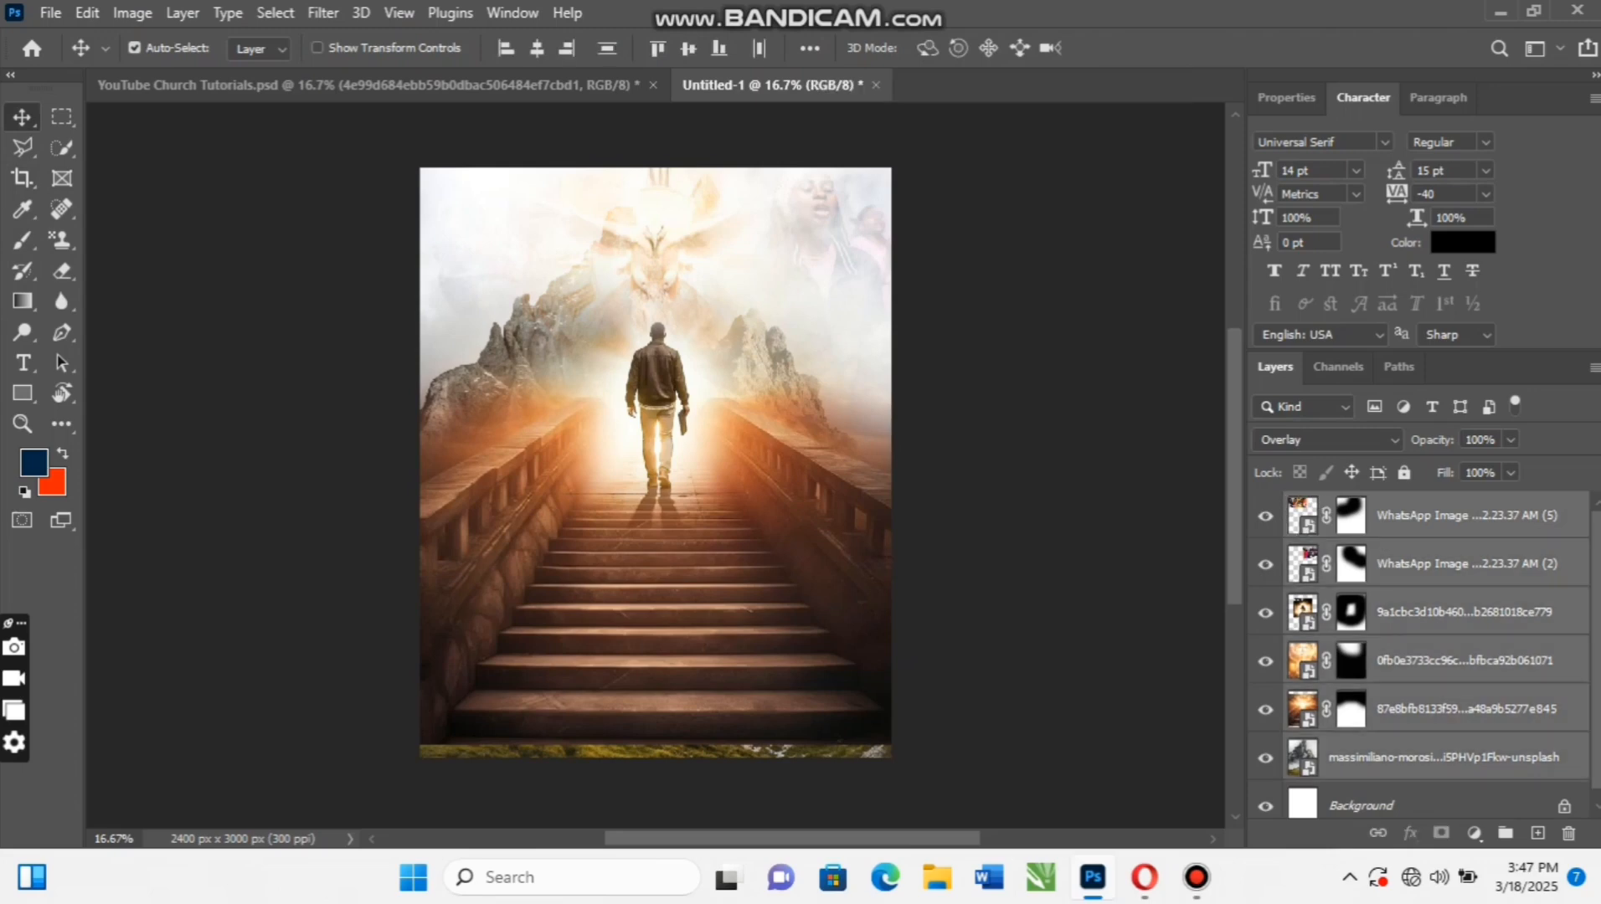
key(ctrl+g)
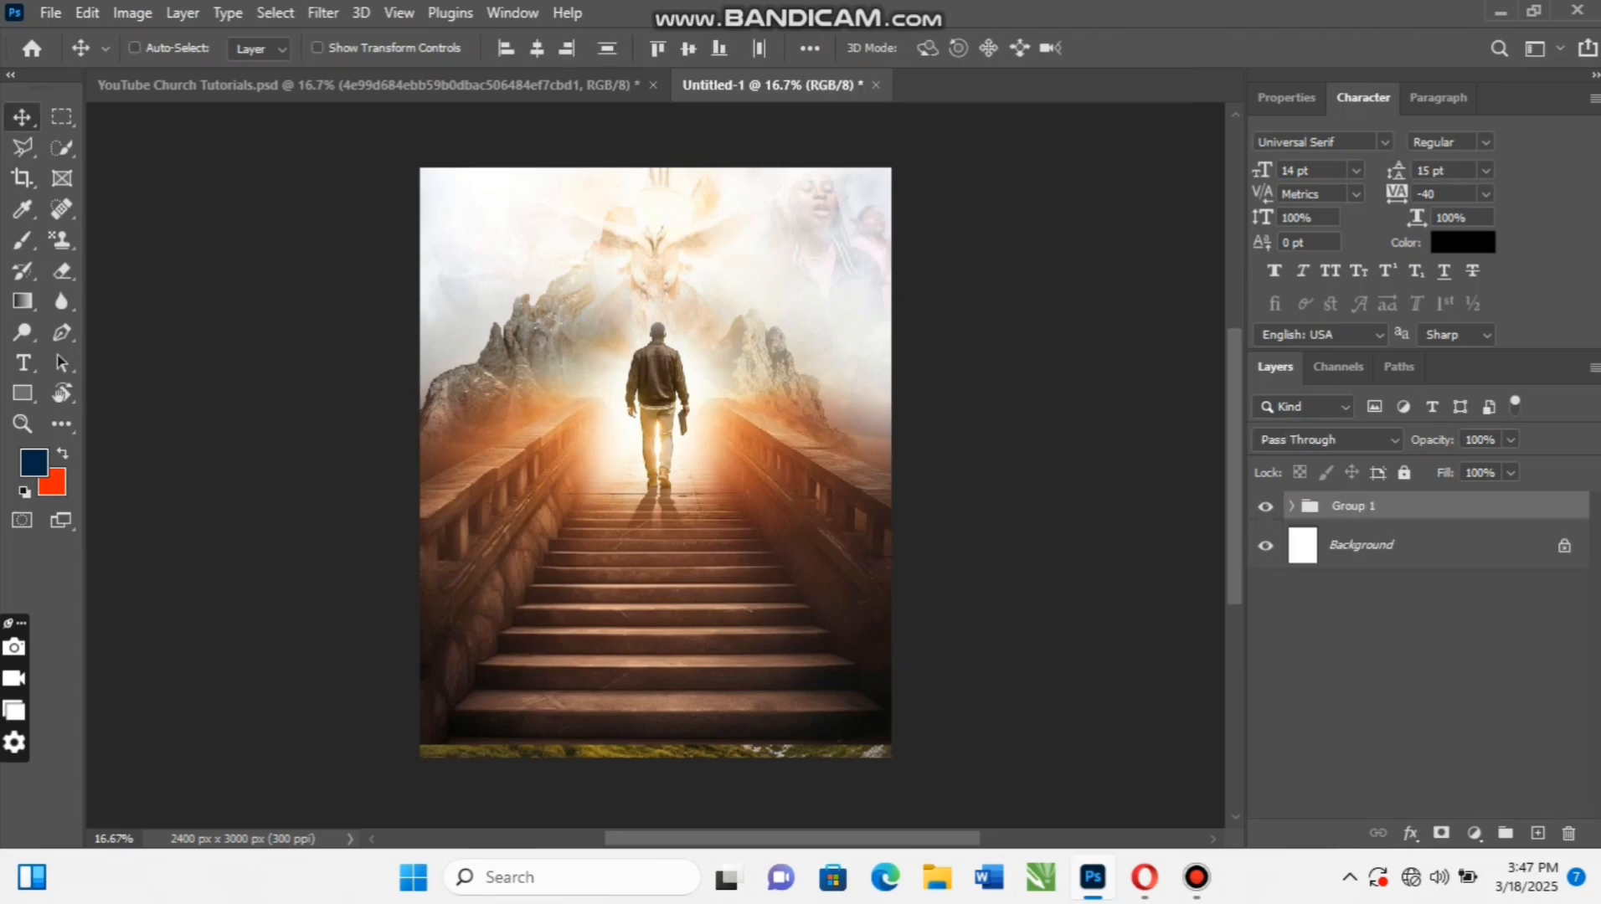
double_click(1358, 506)
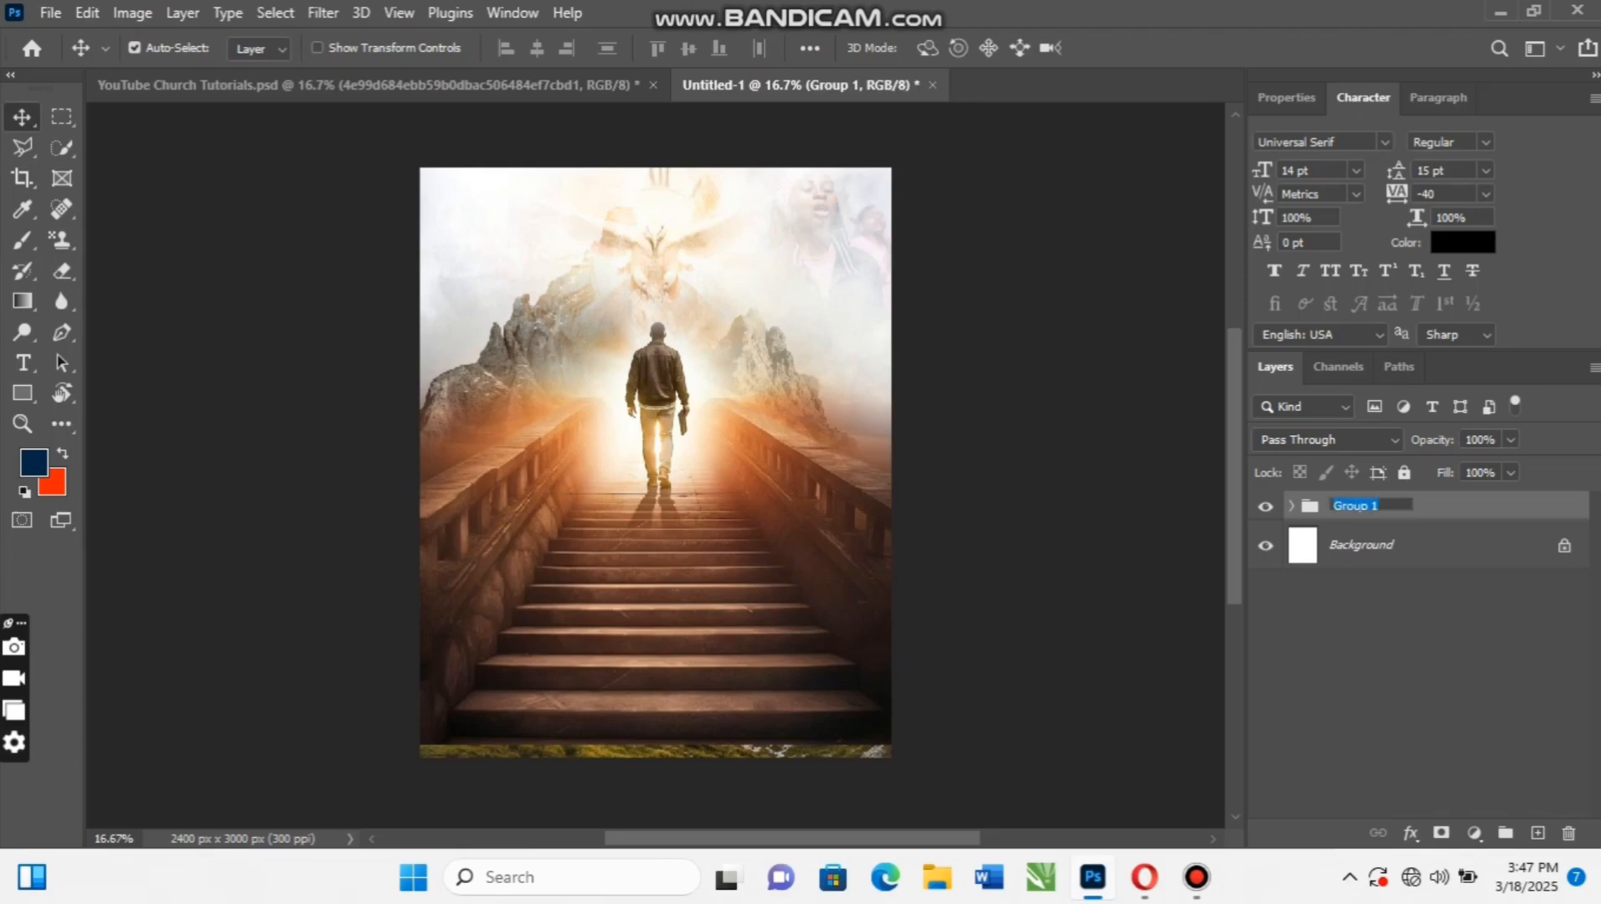
text(background)
key(Return)
key(ctrl+Tab)
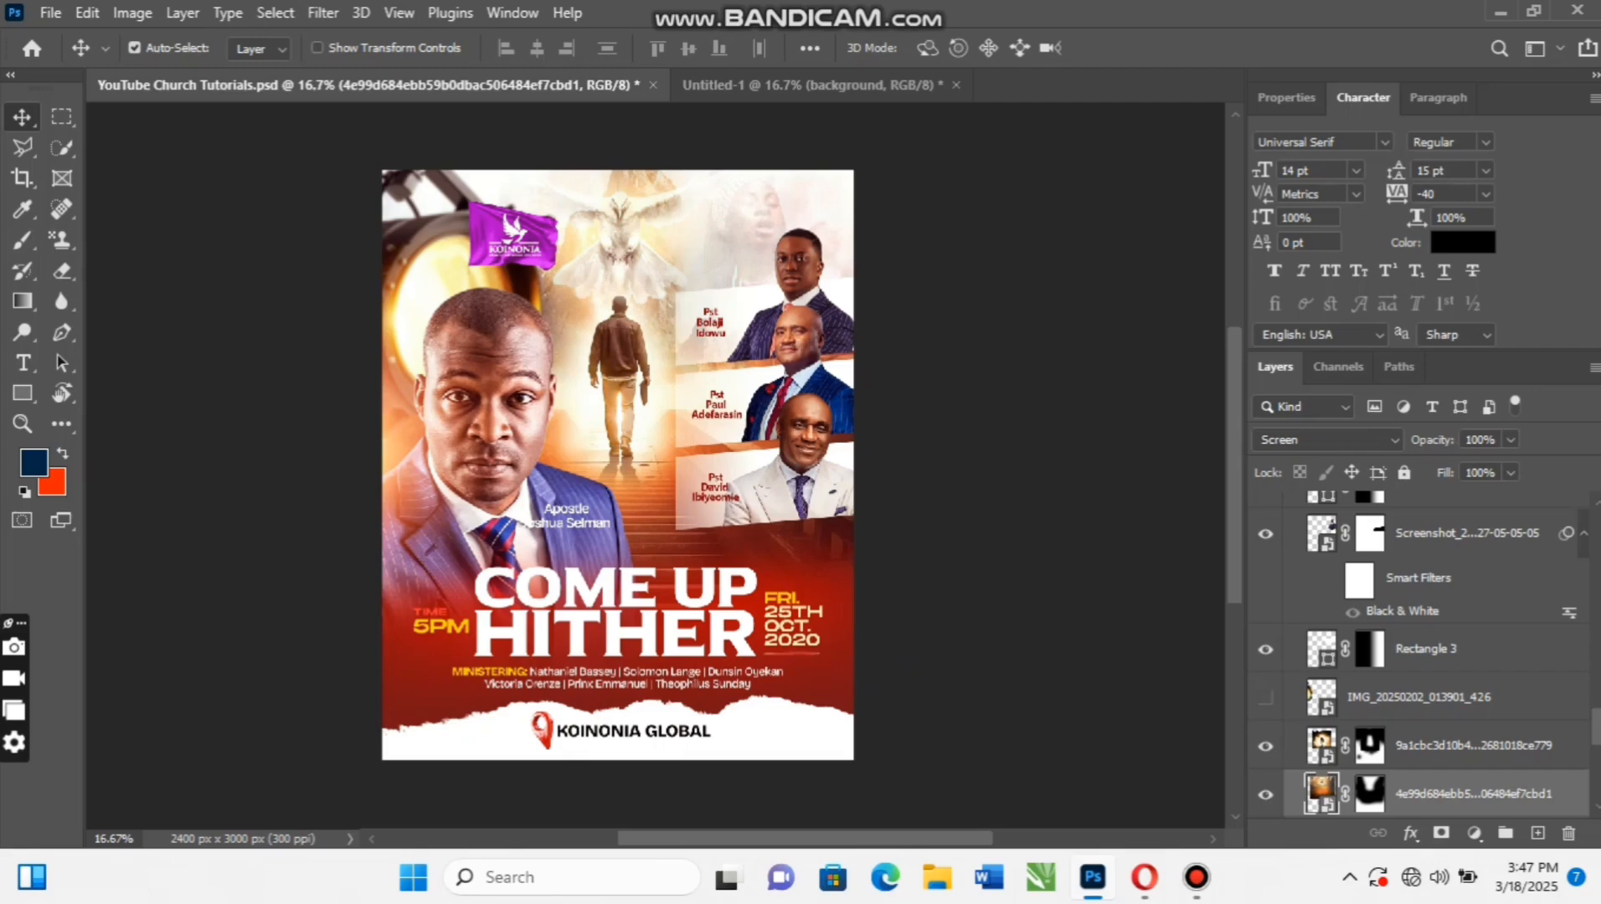
key(ctrl+Tab)
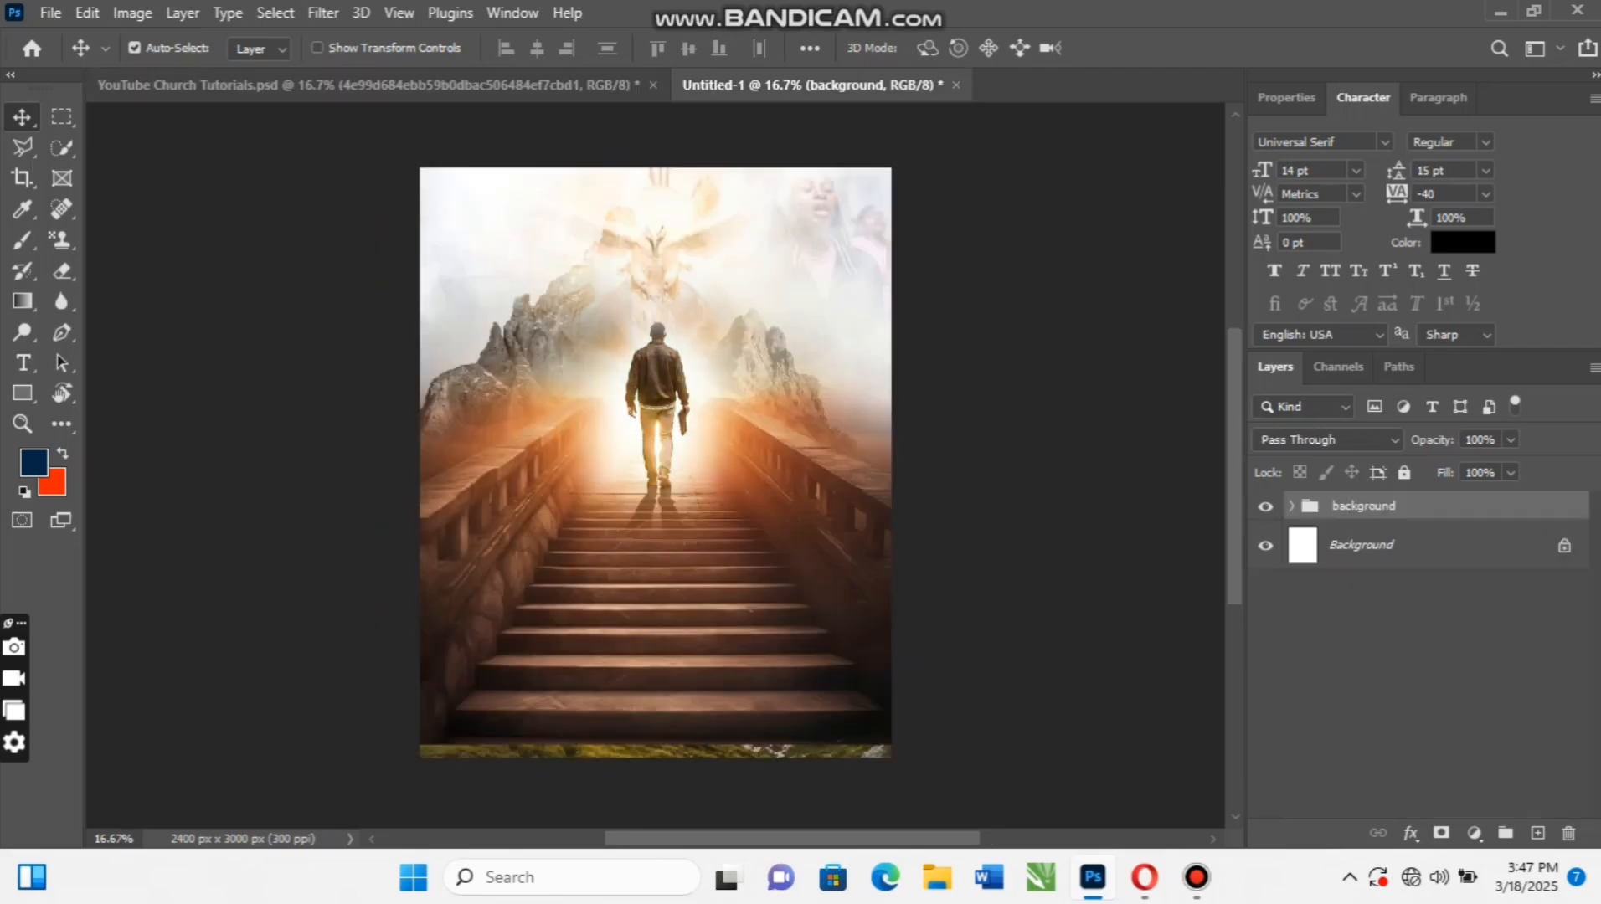
Place the spotlight image IMG_20250202_013901_426 as the uppermost layer in the background group, cropped by the flyer's upper-left corner
click(1291, 506)
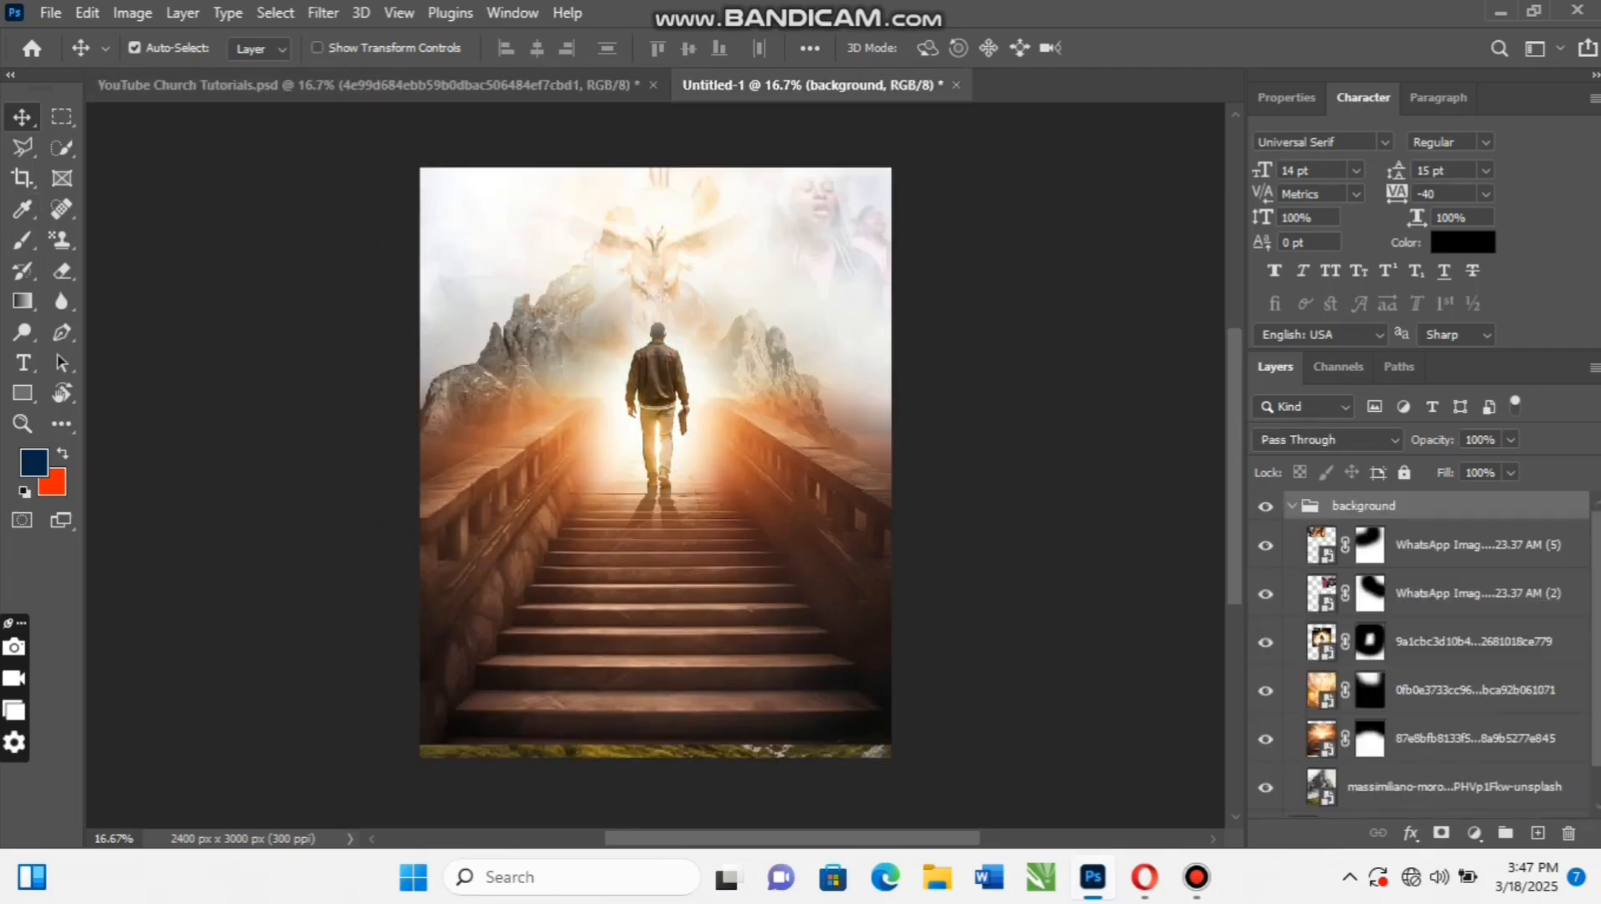
click(1456, 545)
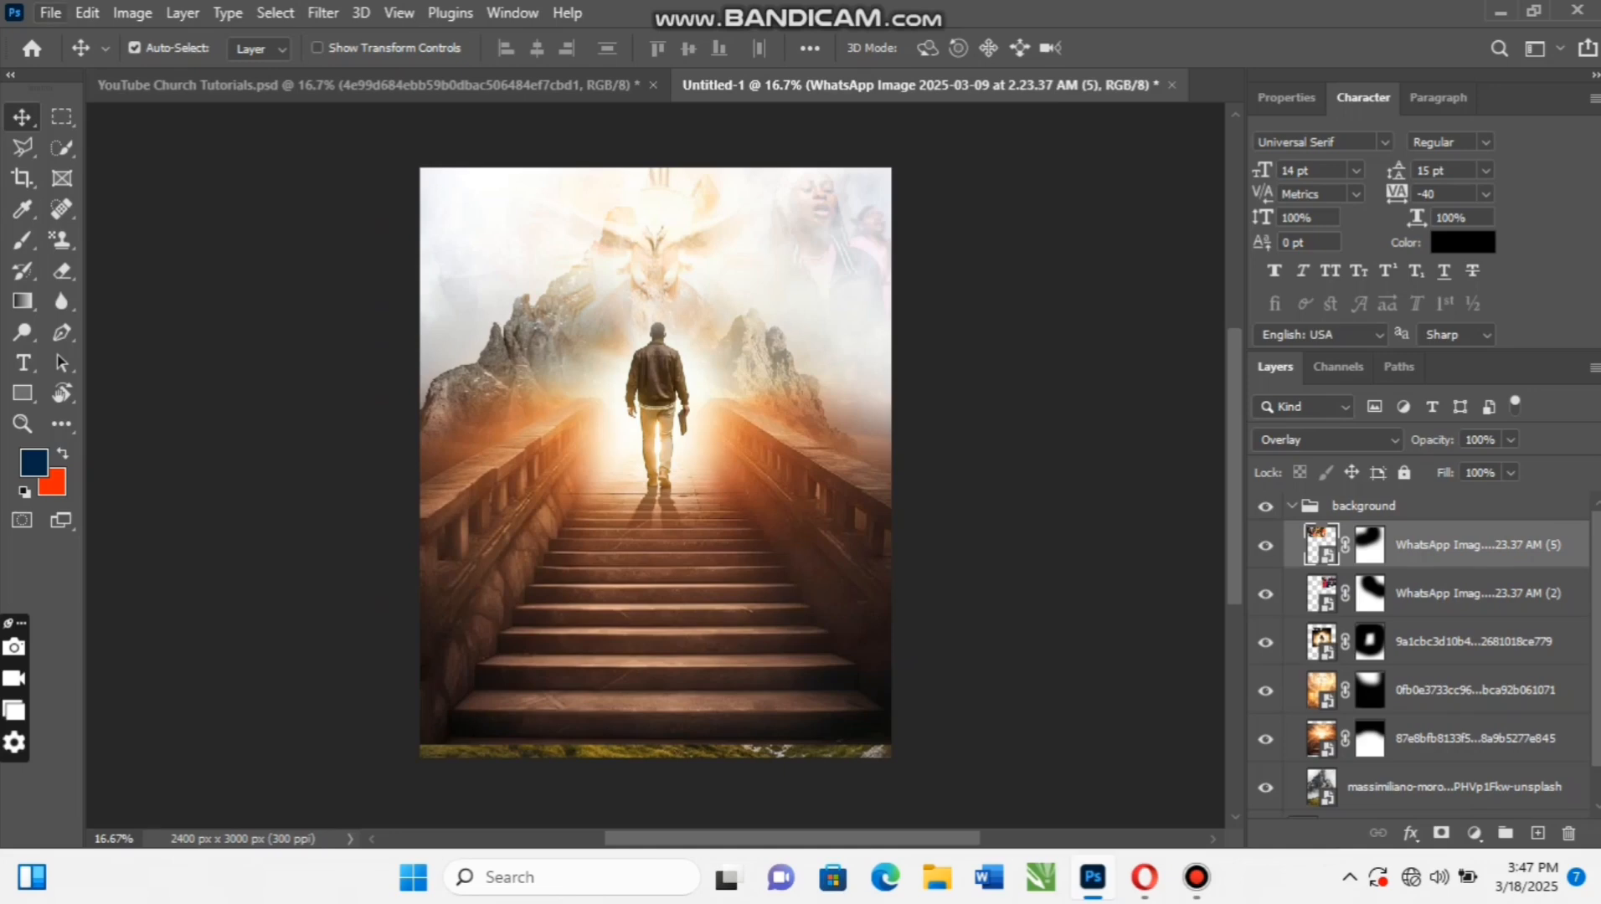
click(50, 12)
click(126, 503)
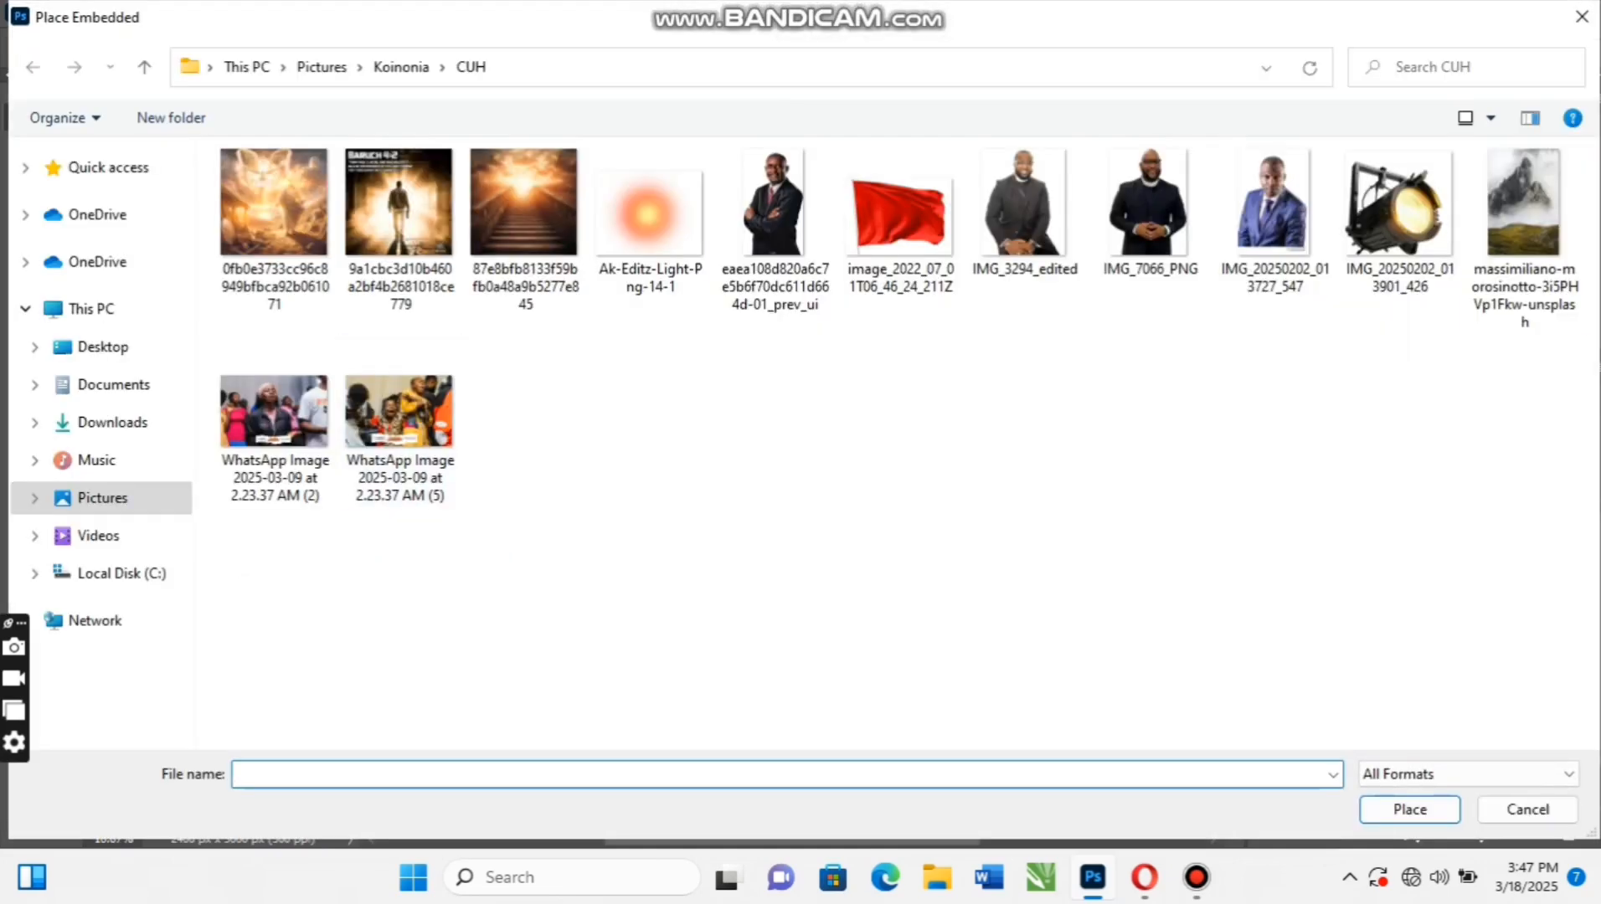
click(1399, 219)
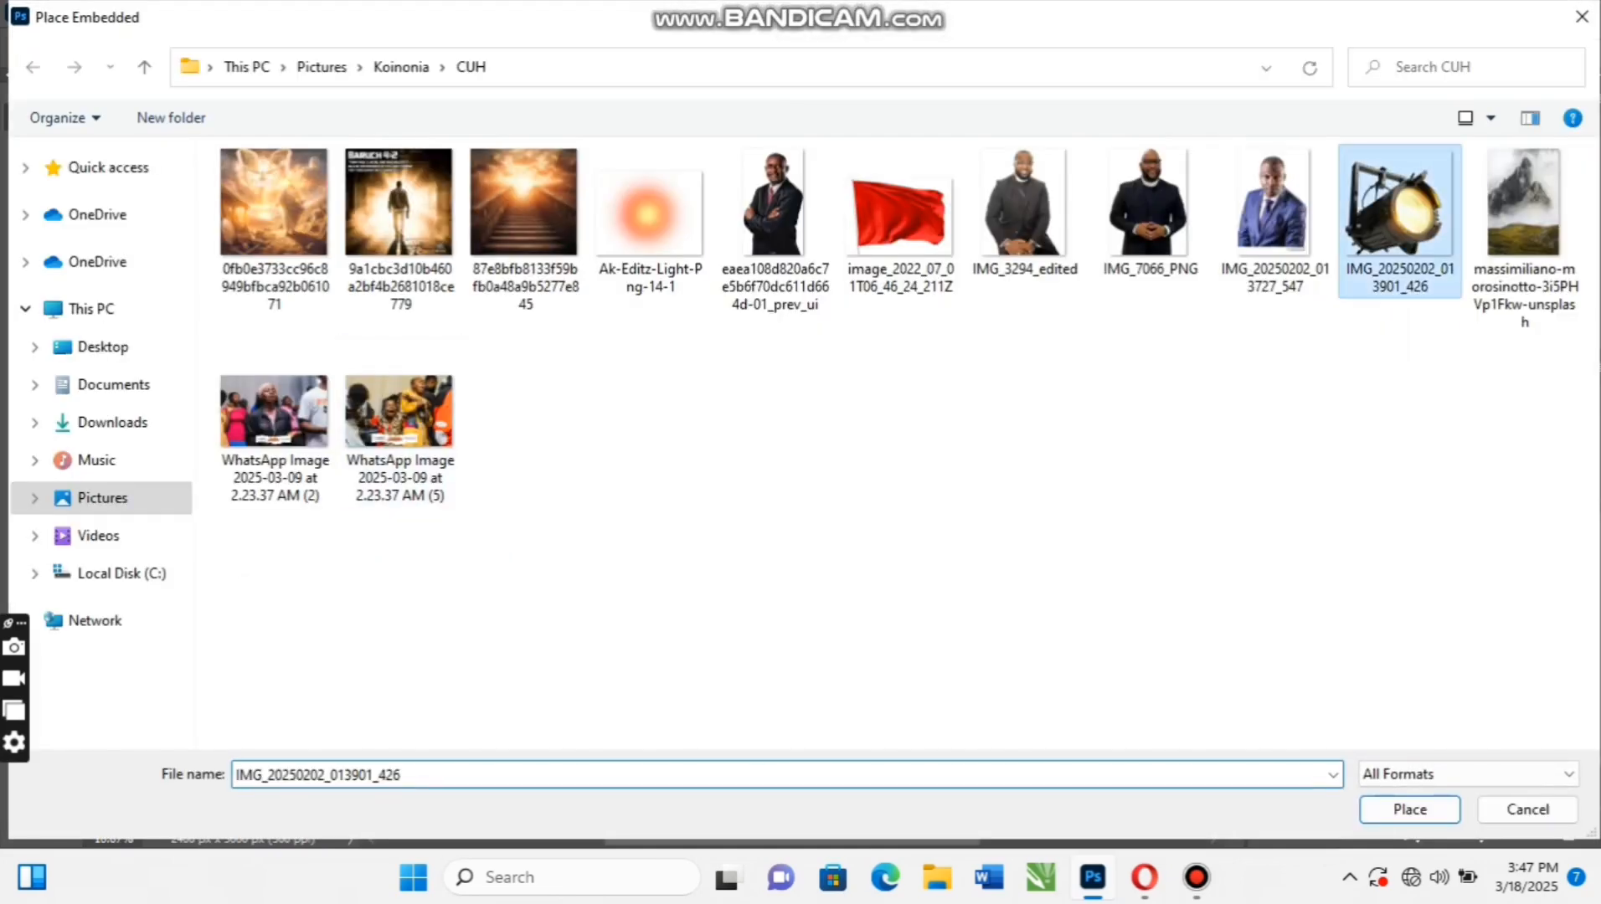
click(1410, 810)
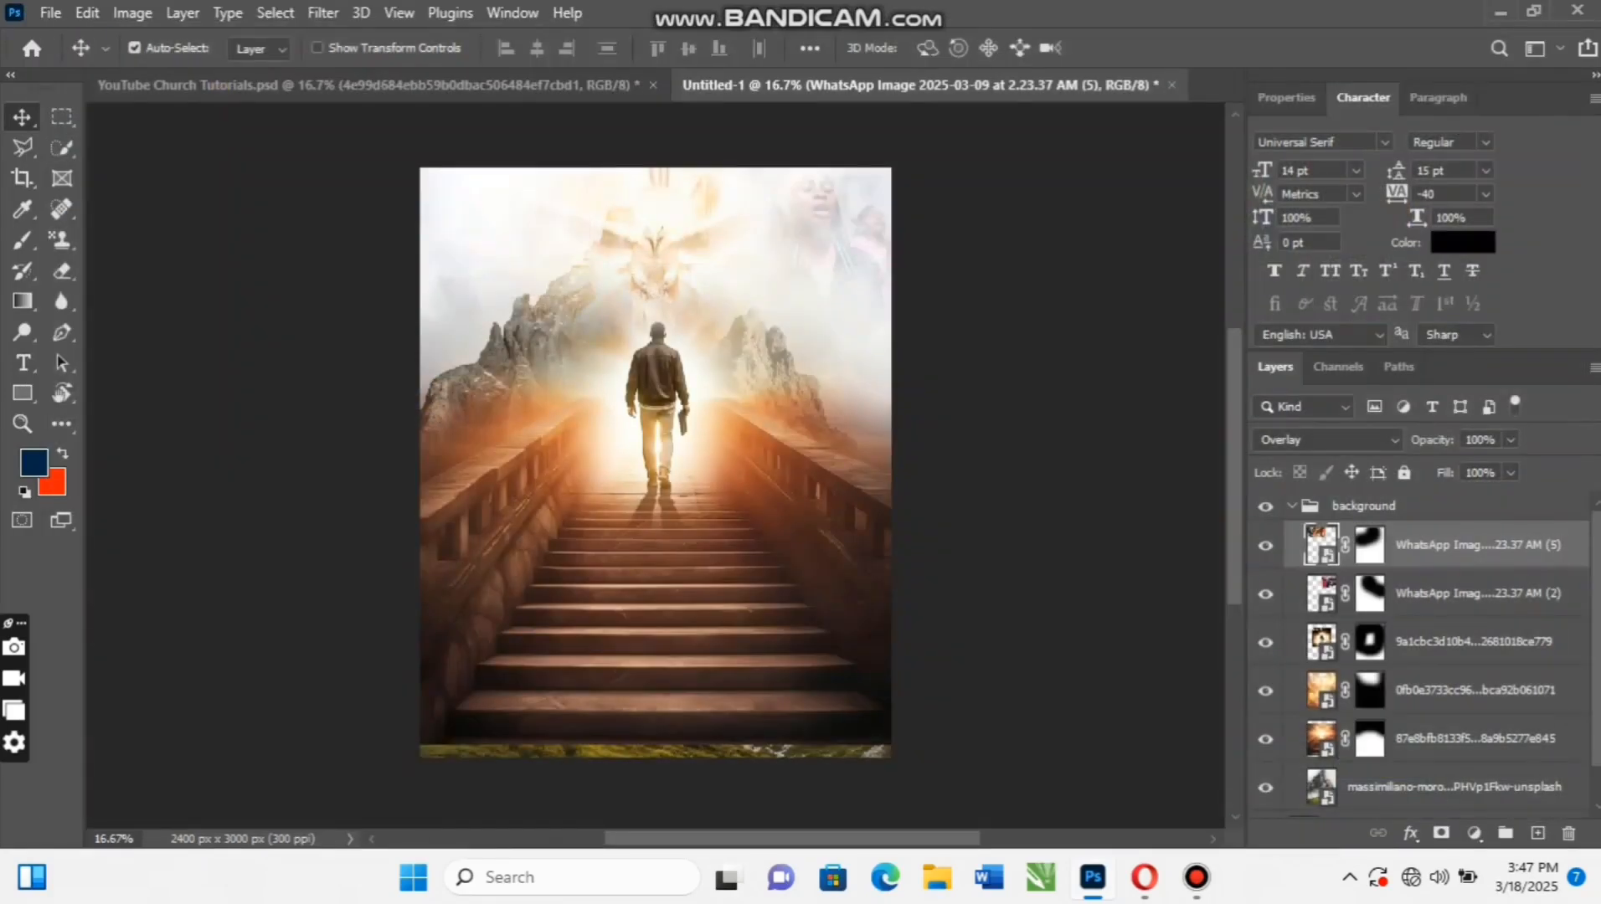
drag(742, 535, 543, 342)
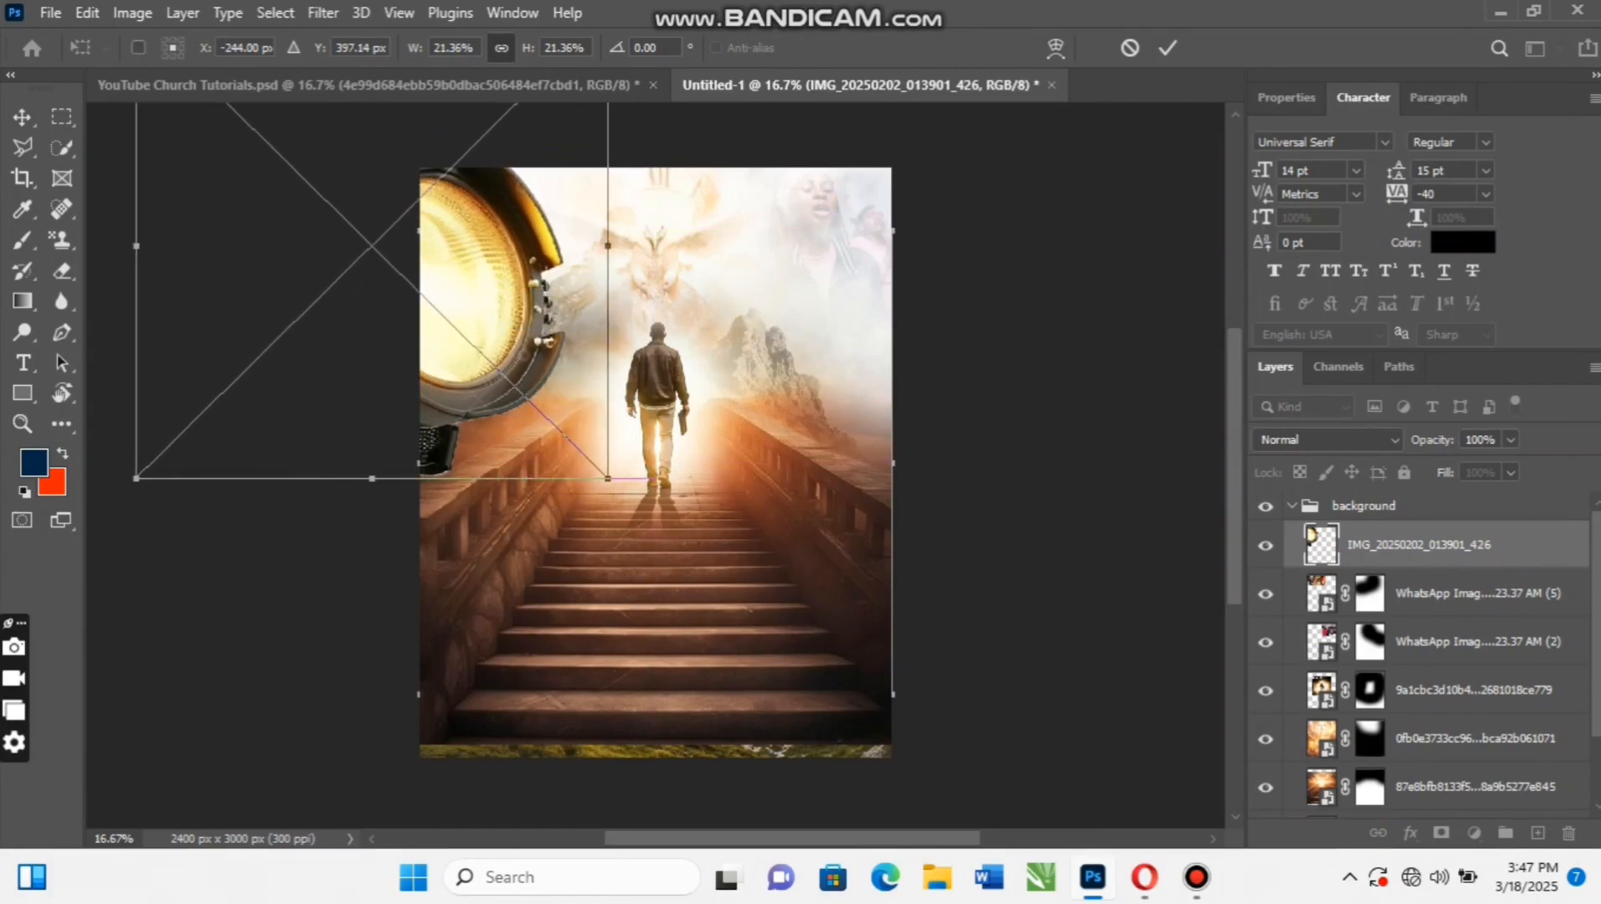
drag(685, 154, 693, 191)
drag(456, 293, 462, 274)
key(Return)
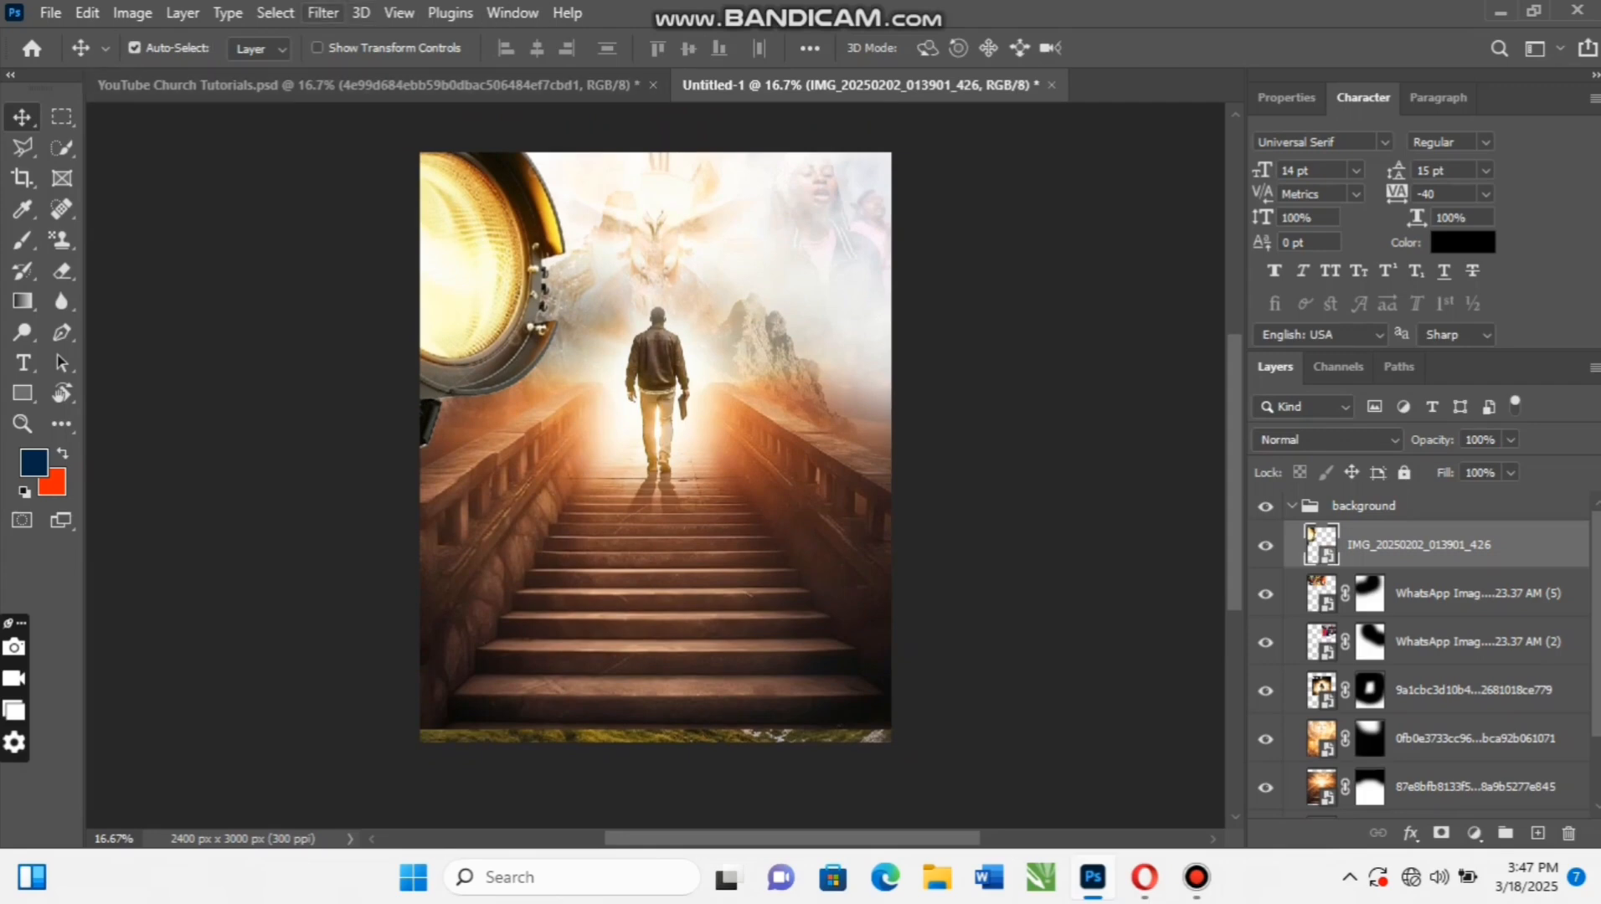
Apply a Gaussian Blur with a 15.0 px radius to the spotlight layer
click(323, 13)
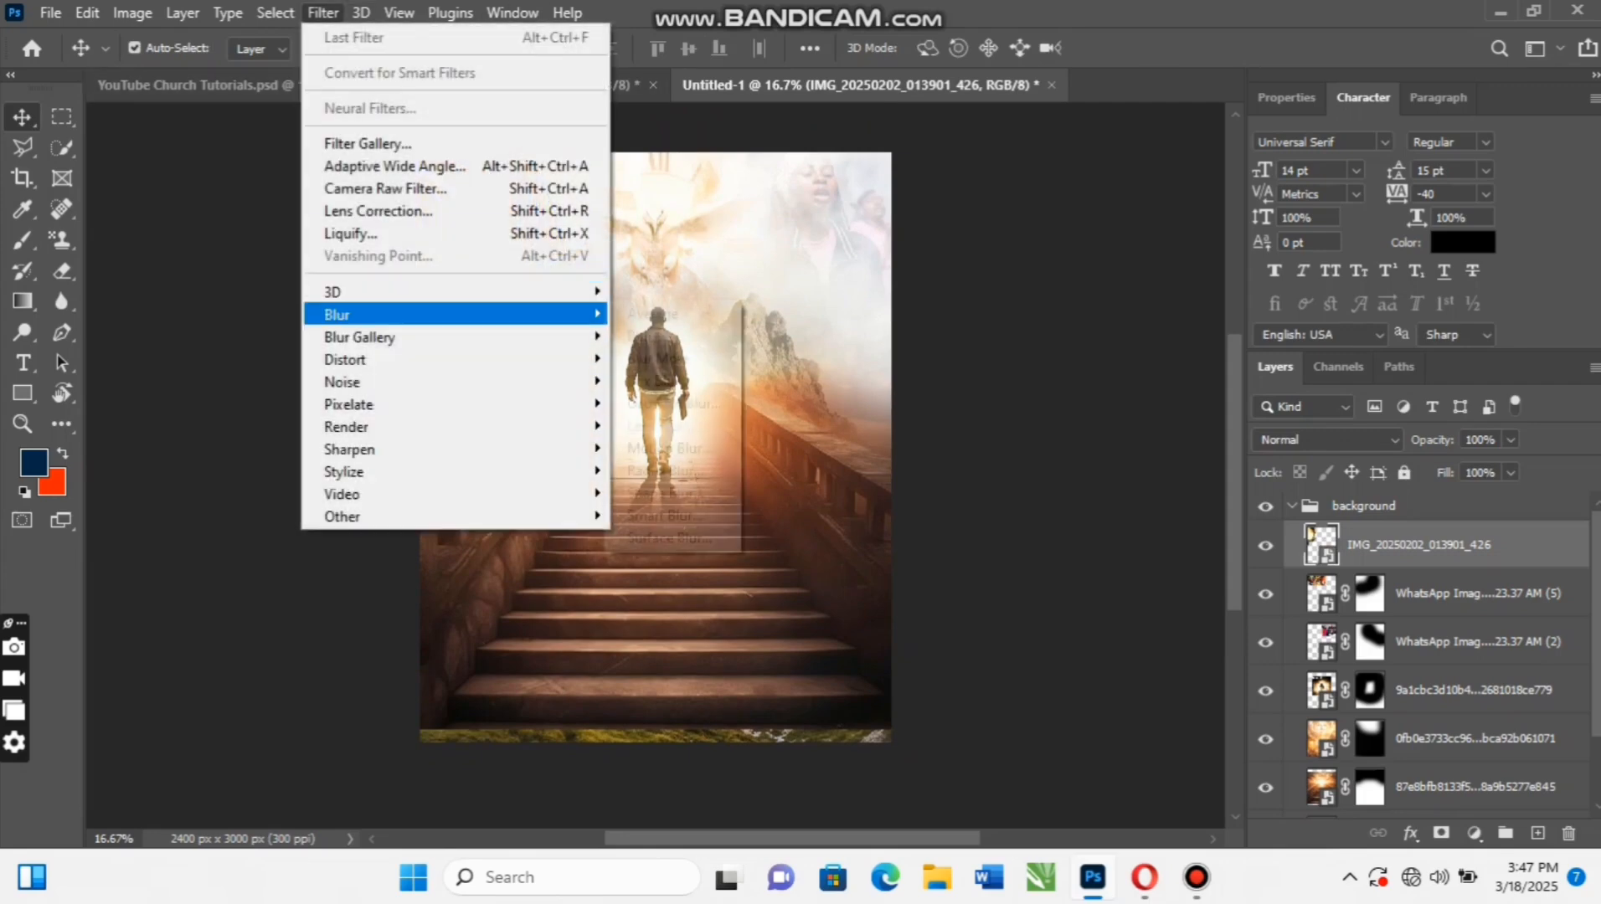
mouse_move(376, 314)
click(674, 403)
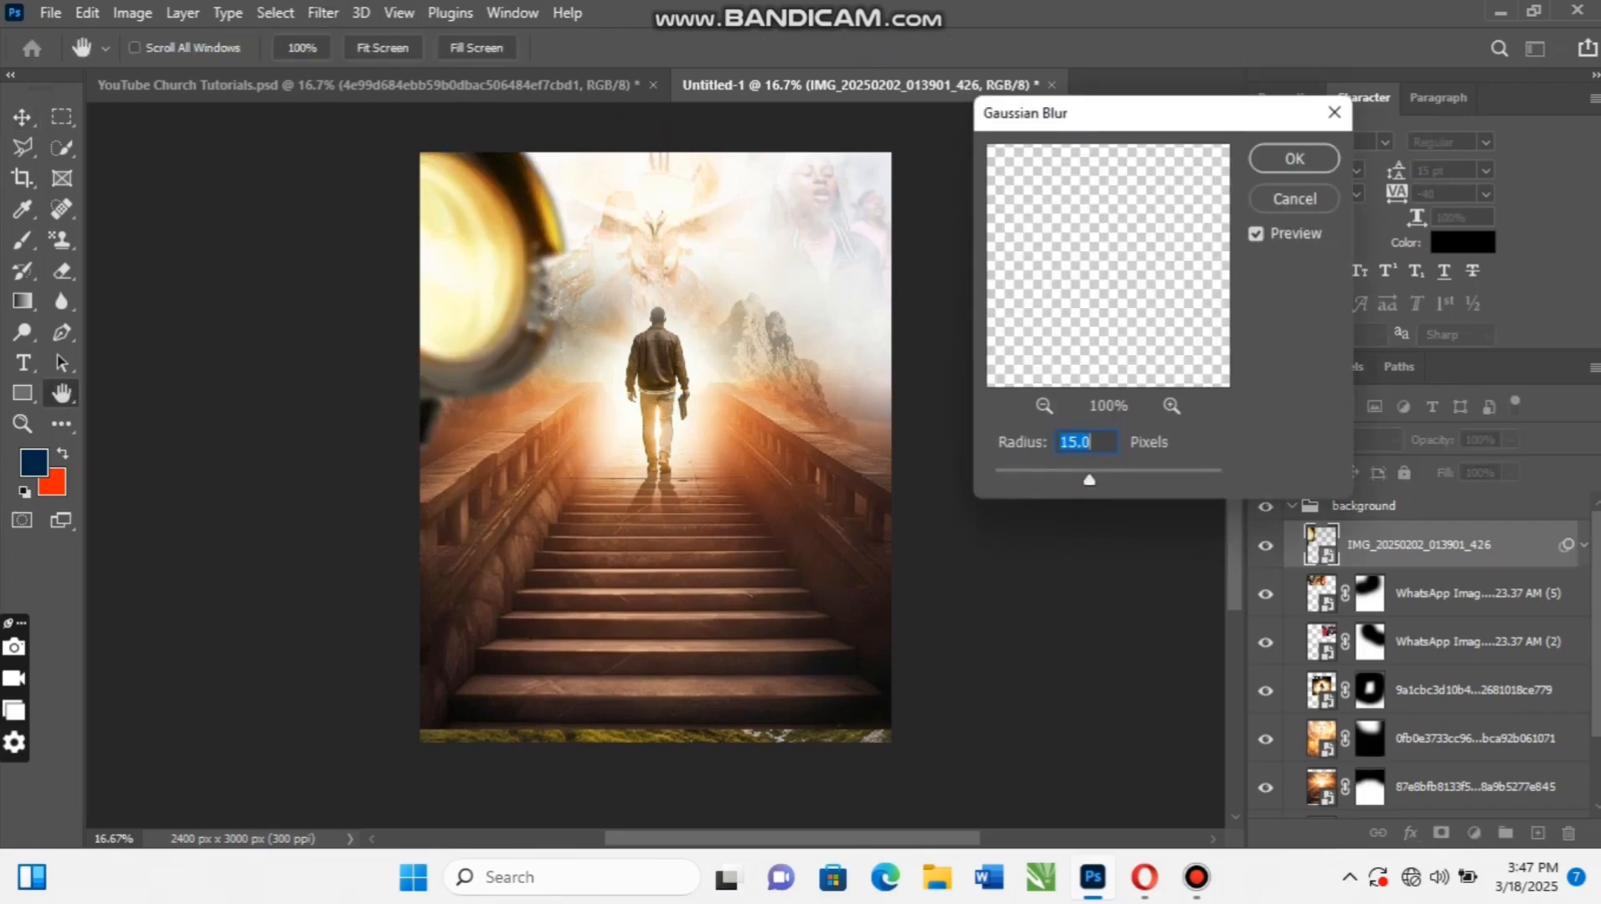
key(Return)
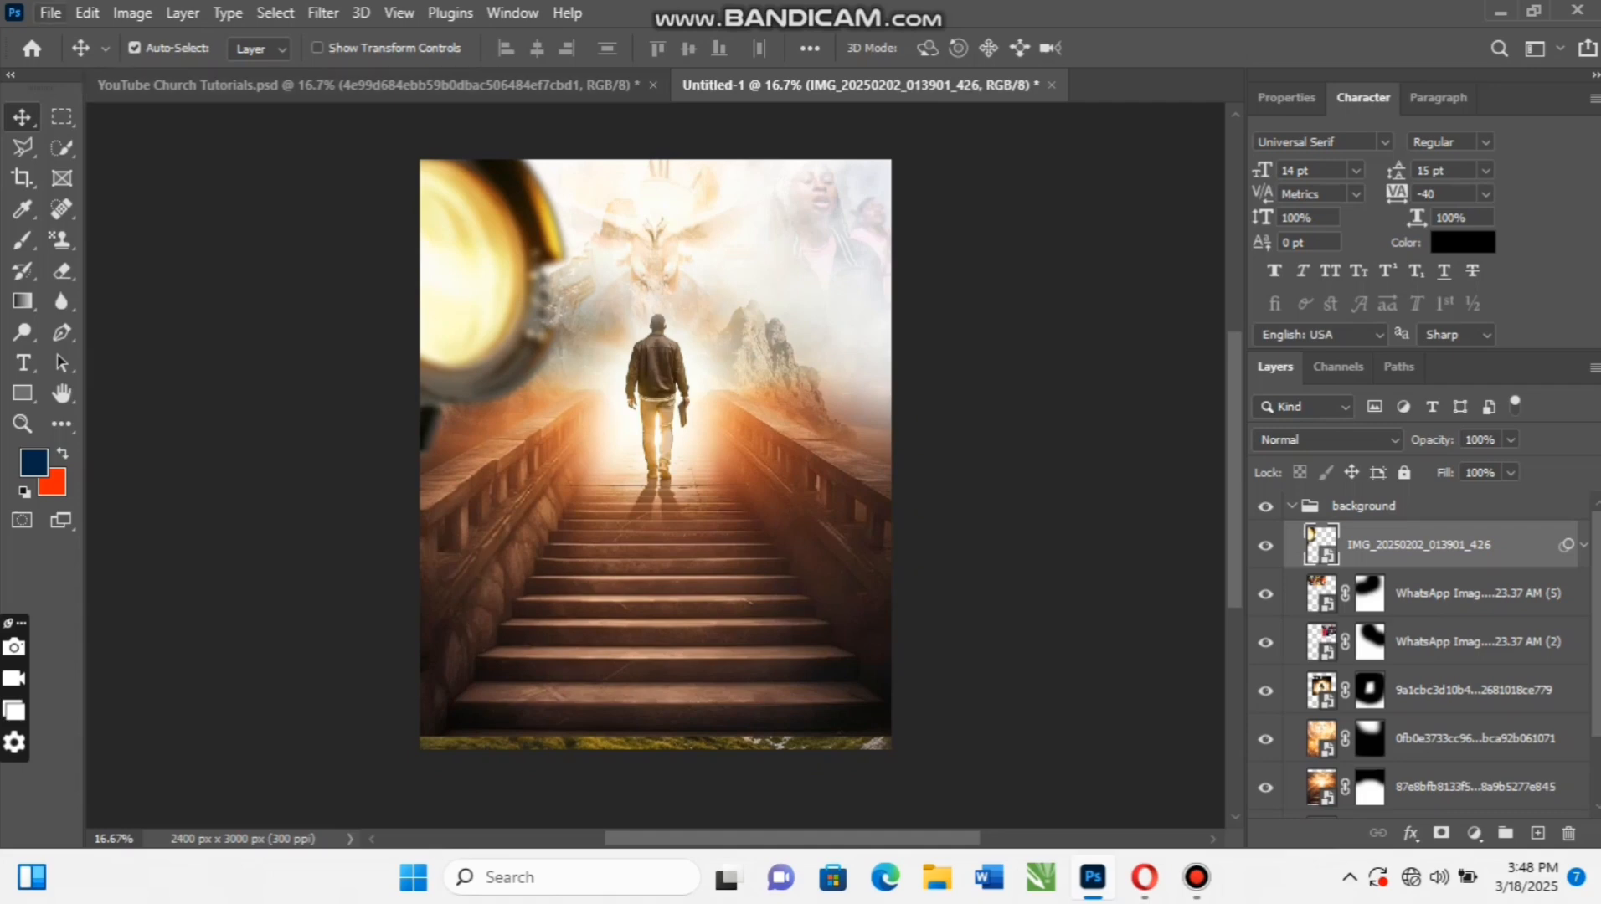
click(49, 13)
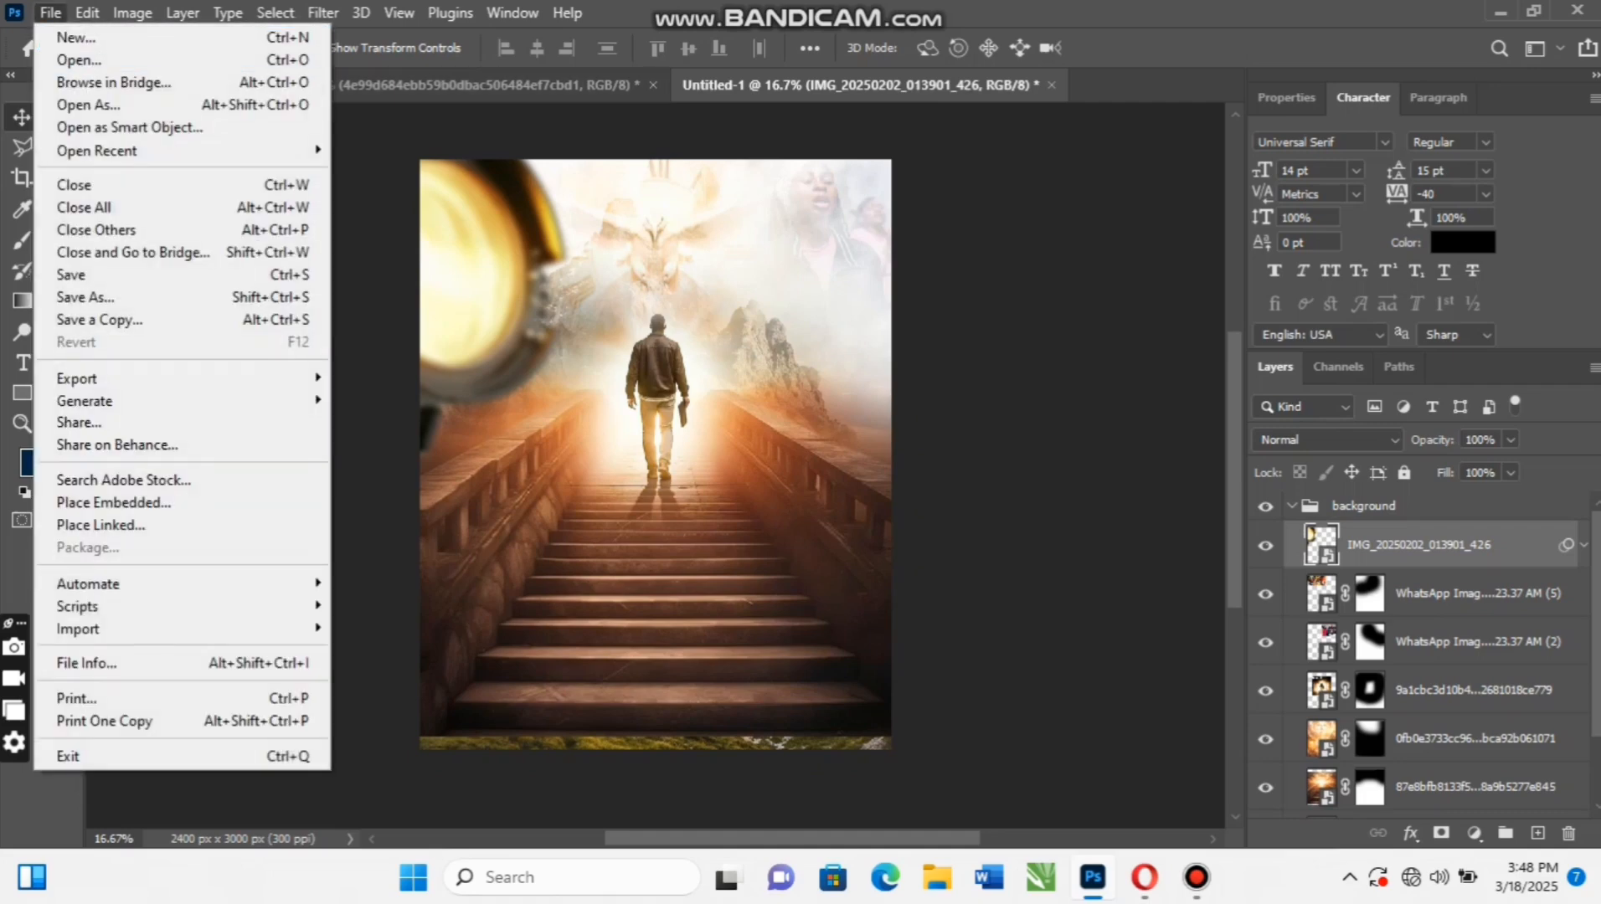
key(Escape)
scroll(656, 463, up, 2)
scroll(655, 463, down, 1)
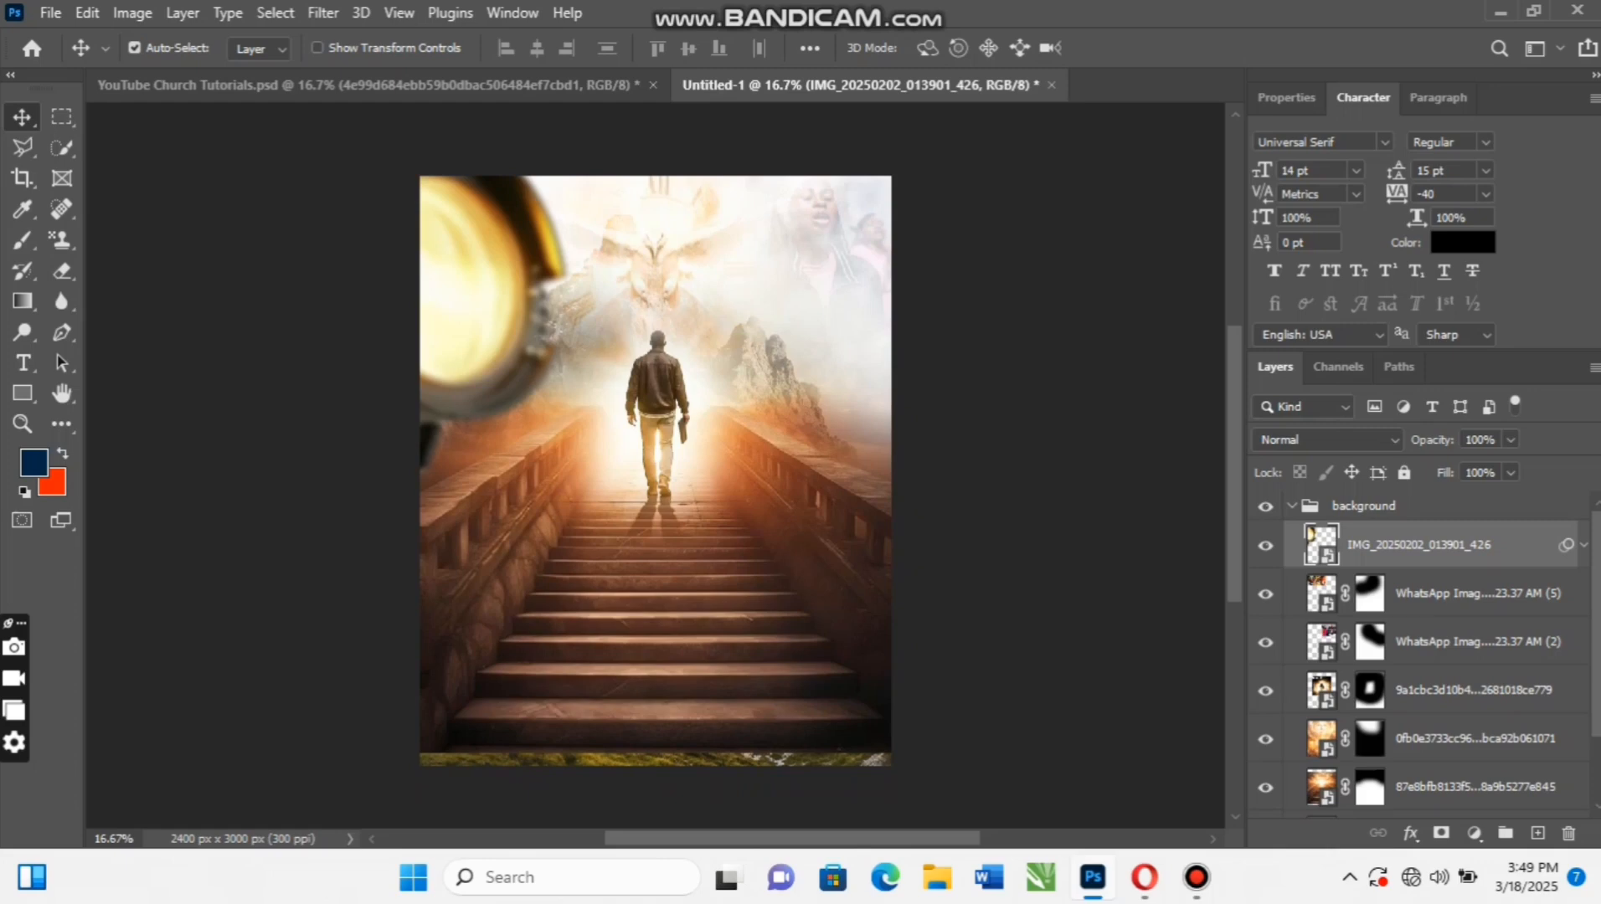
Place the blue-suit portrait IMG_20250202_013727_547 above the spotlight layer and shift it toward the flyer's lower left
click(51, 12)
click(113, 503)
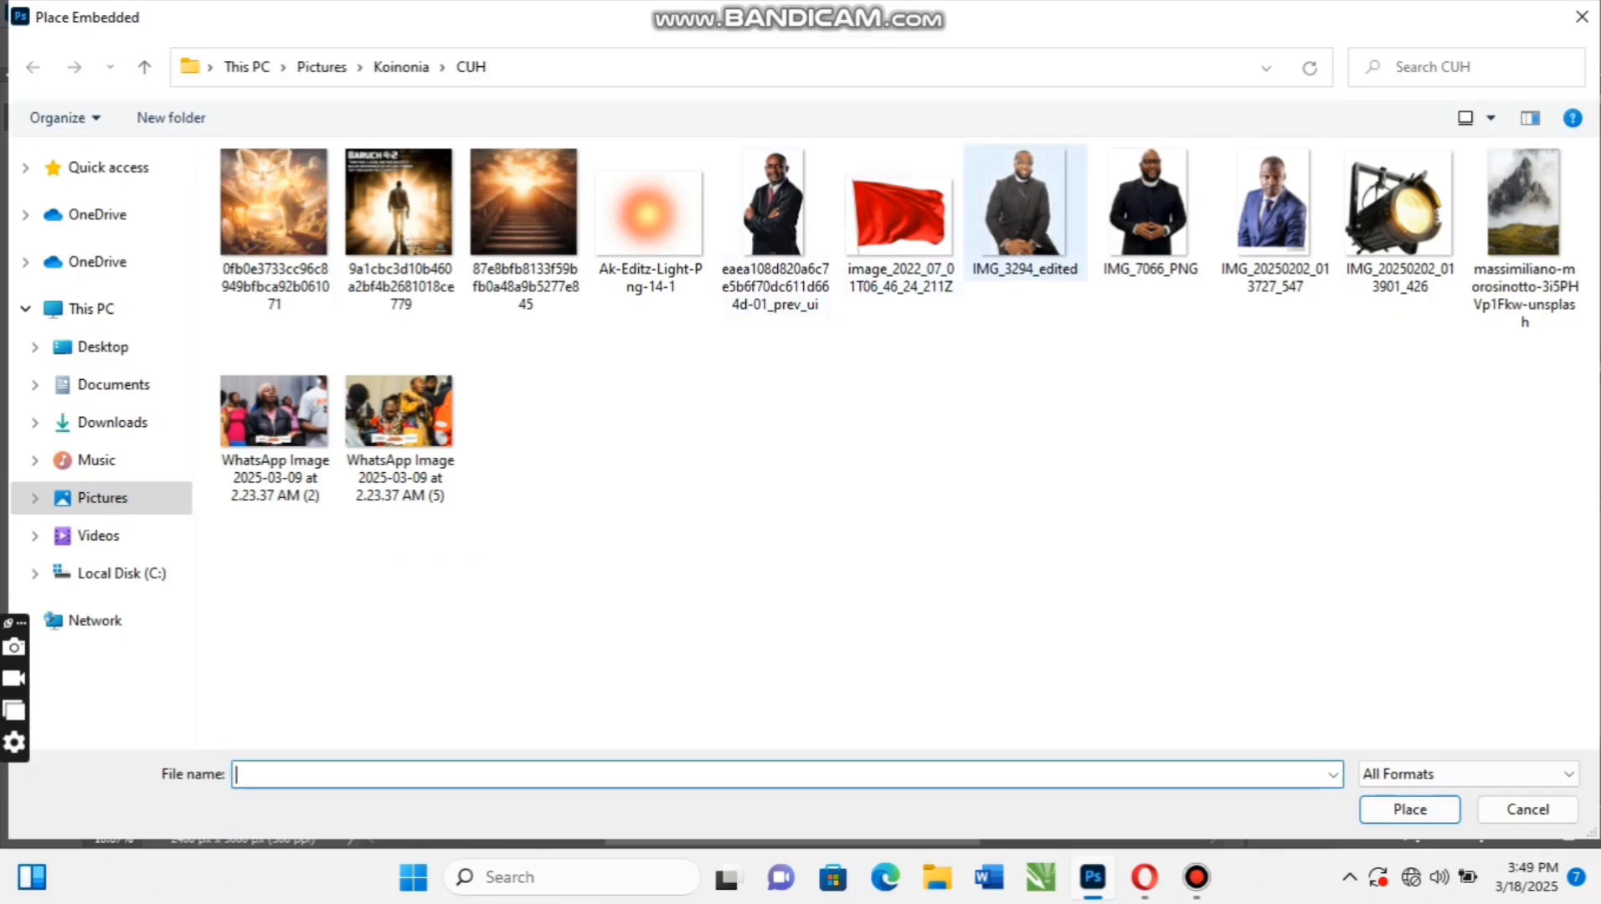
click(1272, 201)
click(1410, 809)
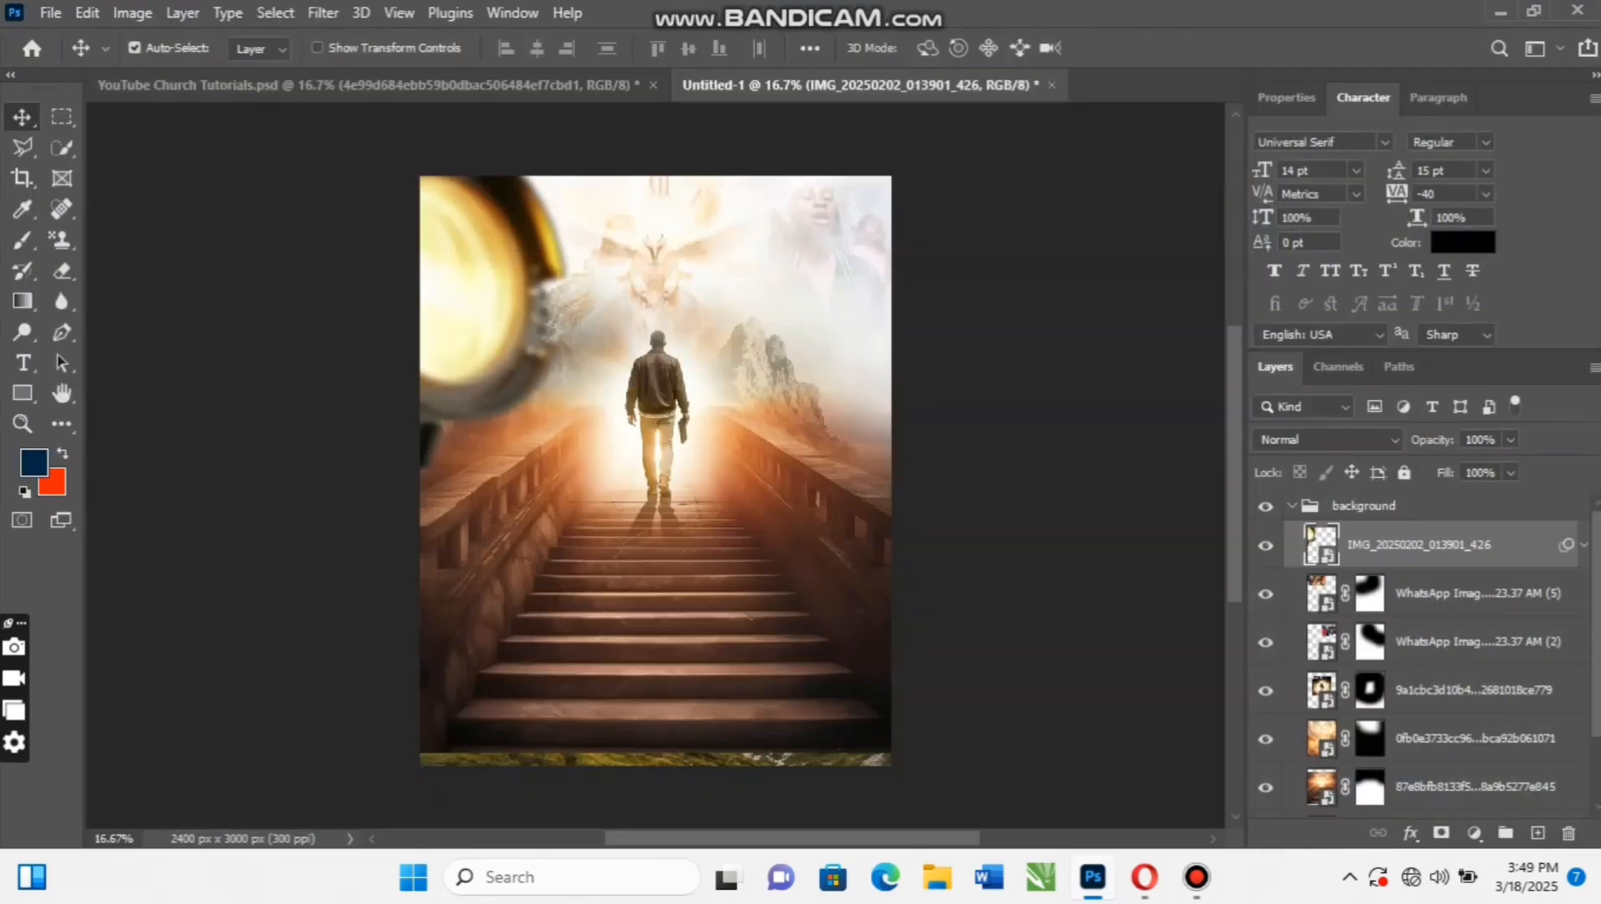
drag(661, 470, 581, 583)
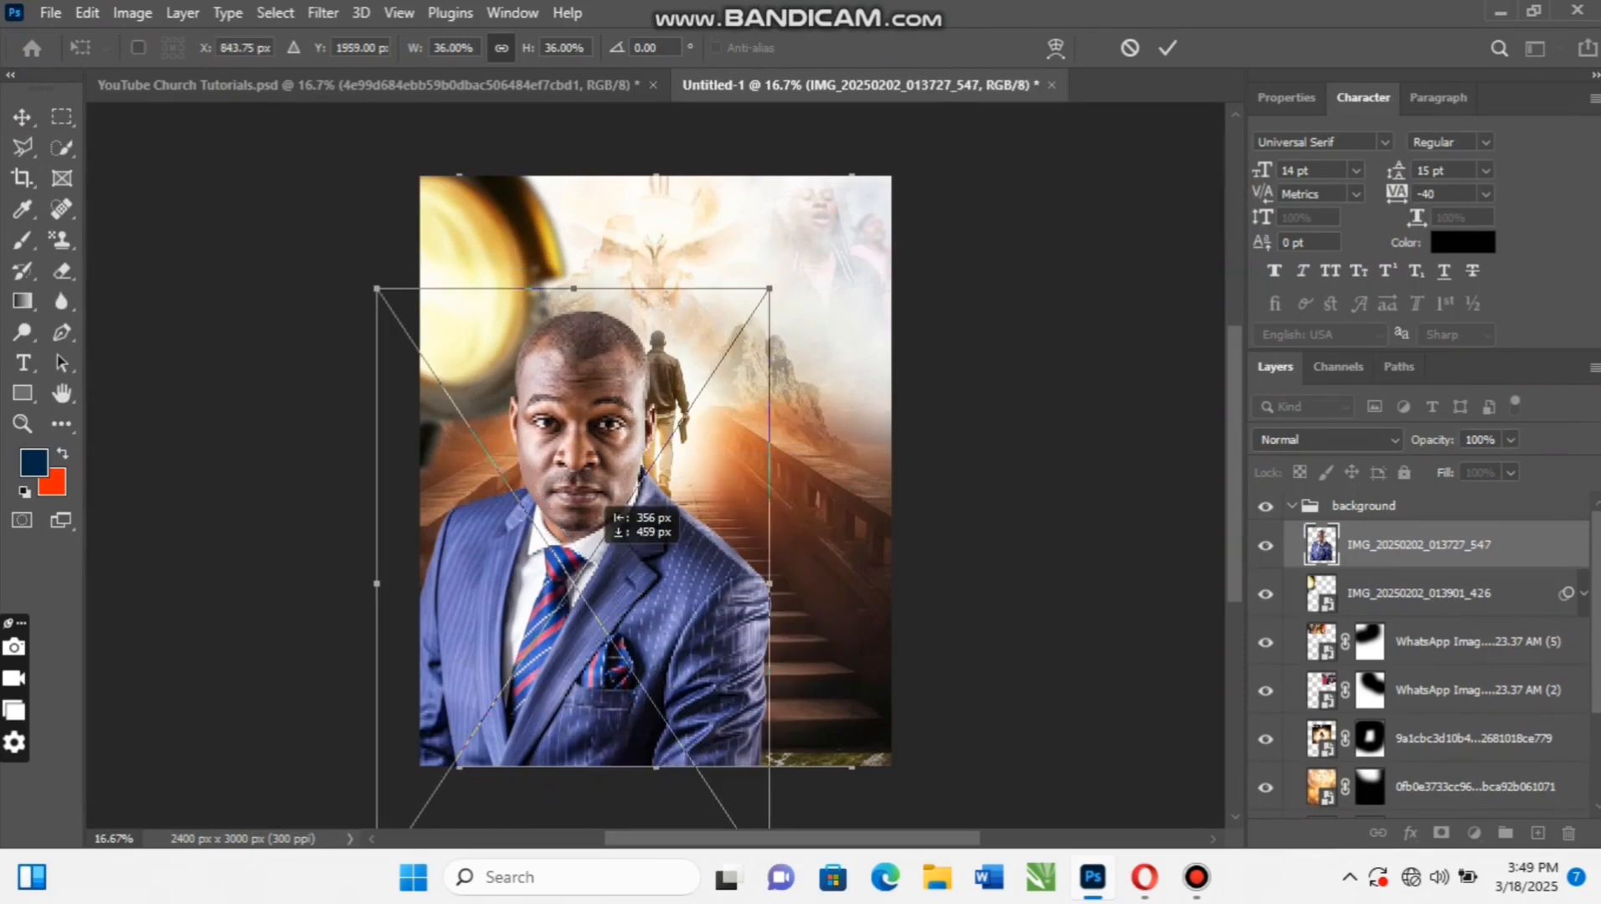
drag(599, 507, 552, 469)
Flip the placed blue-suit portrait horizontally
right_click(552, 469)
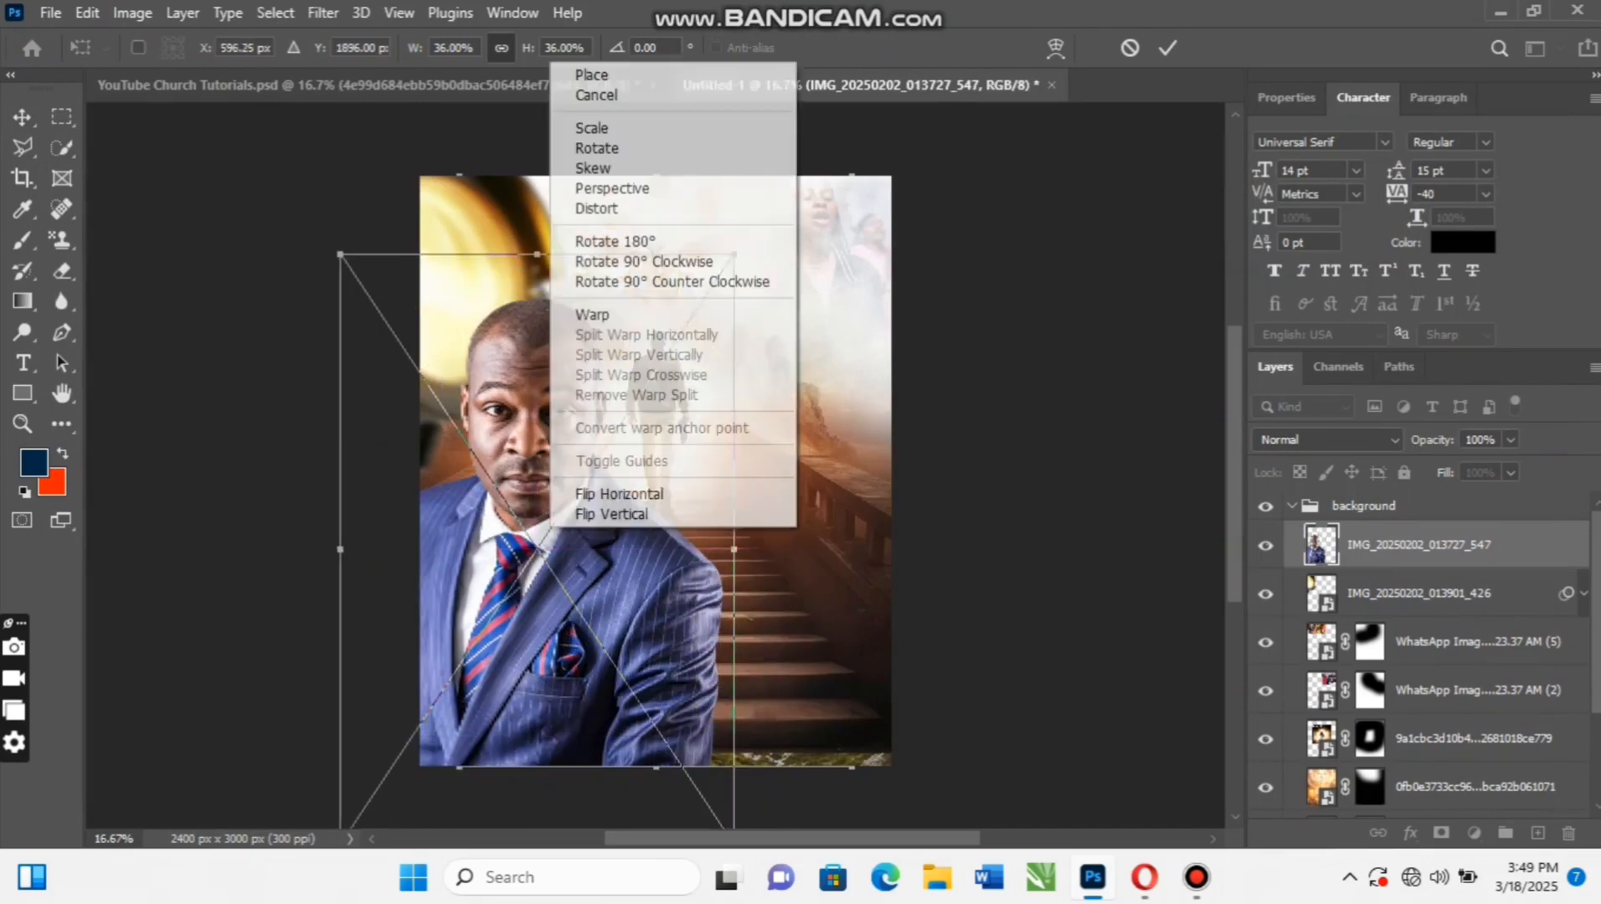
click(619, 494)
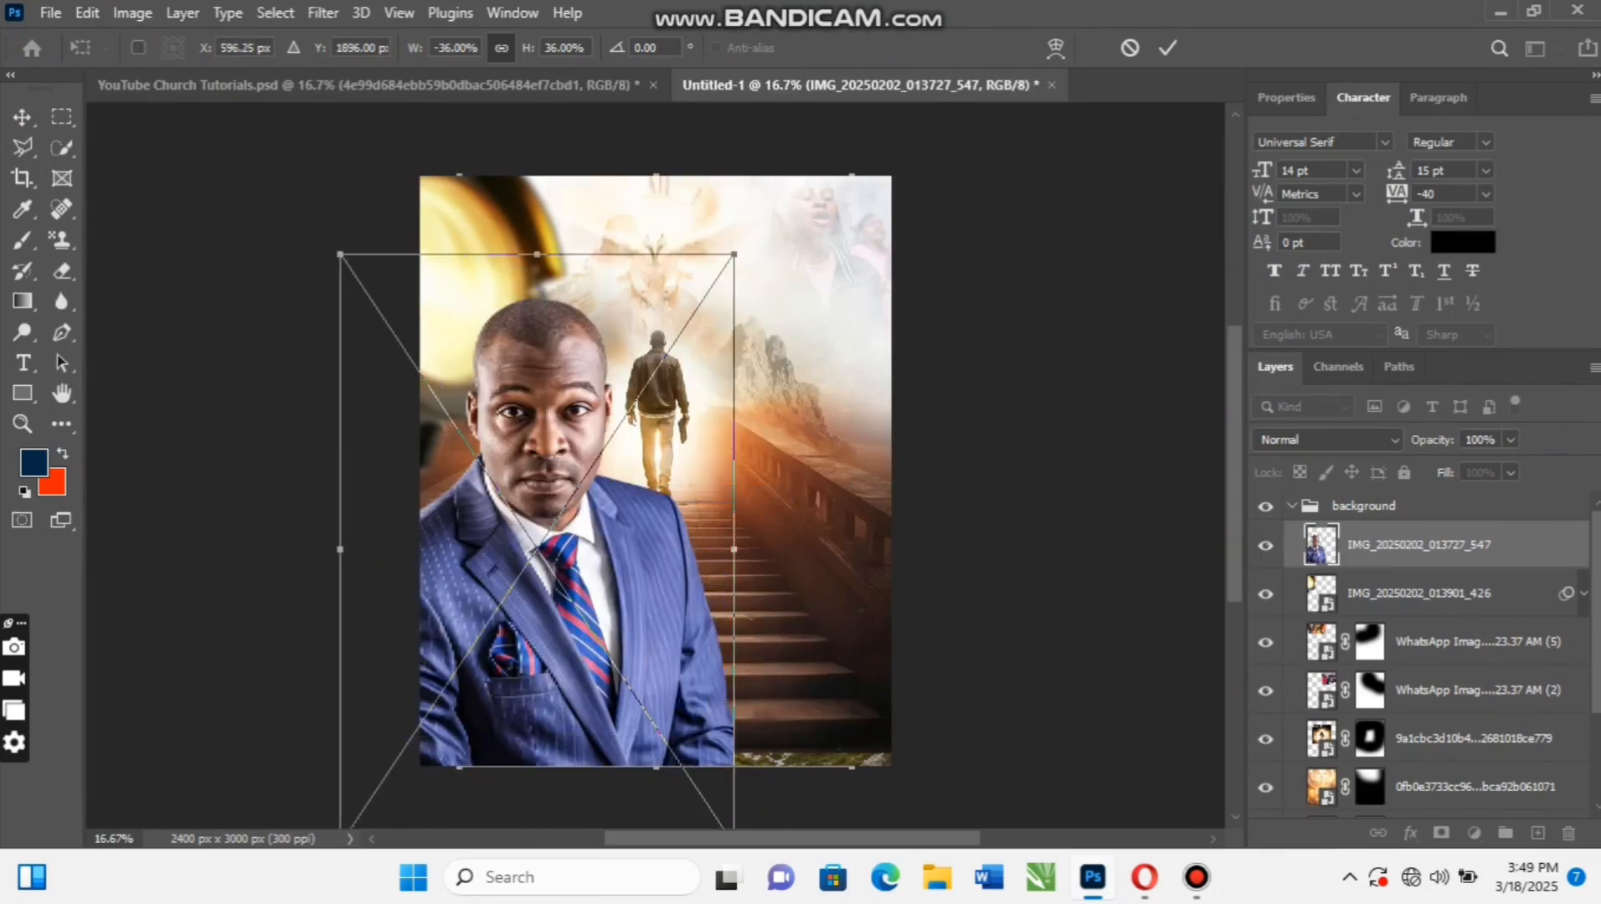
right_click(624, 471)
click(644, 458)
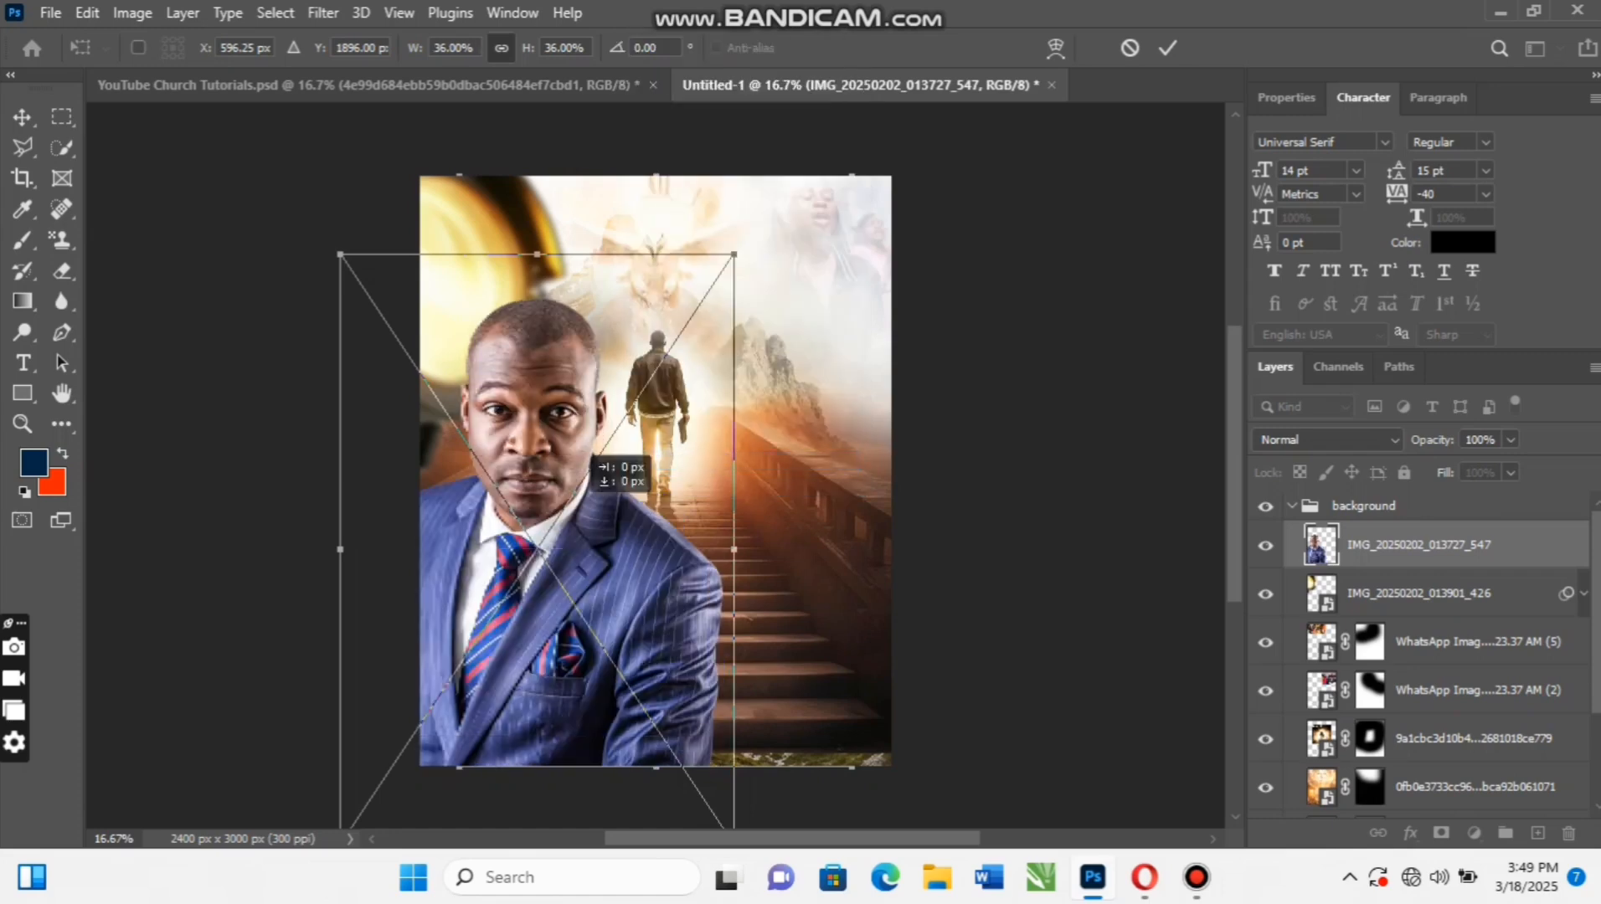
right_click(578, 473)
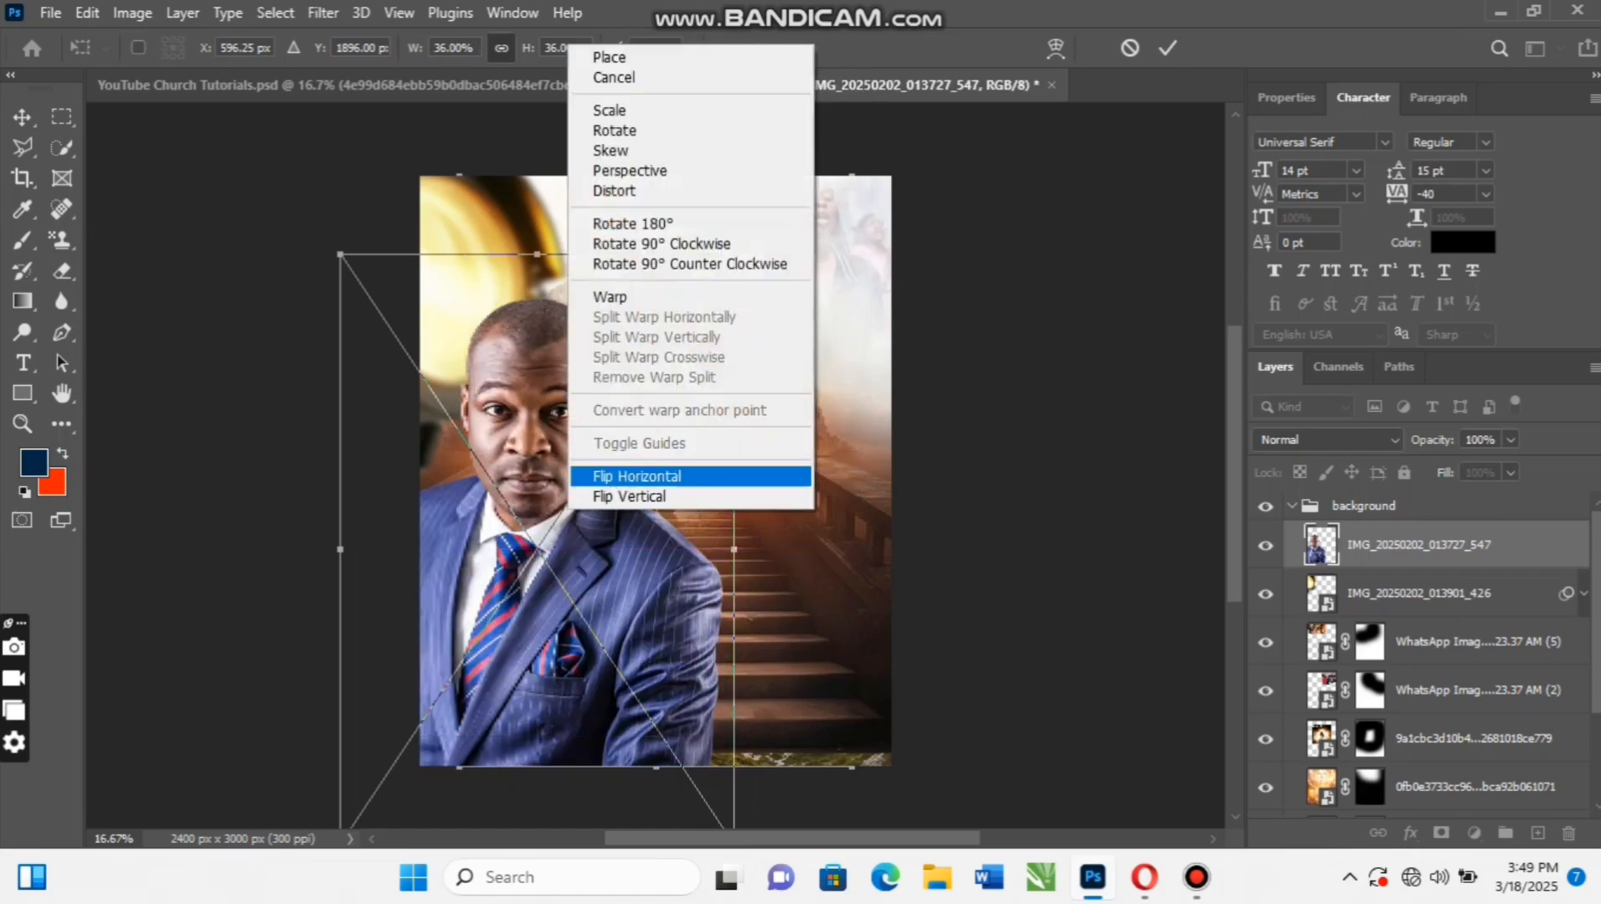
click(624, 476)
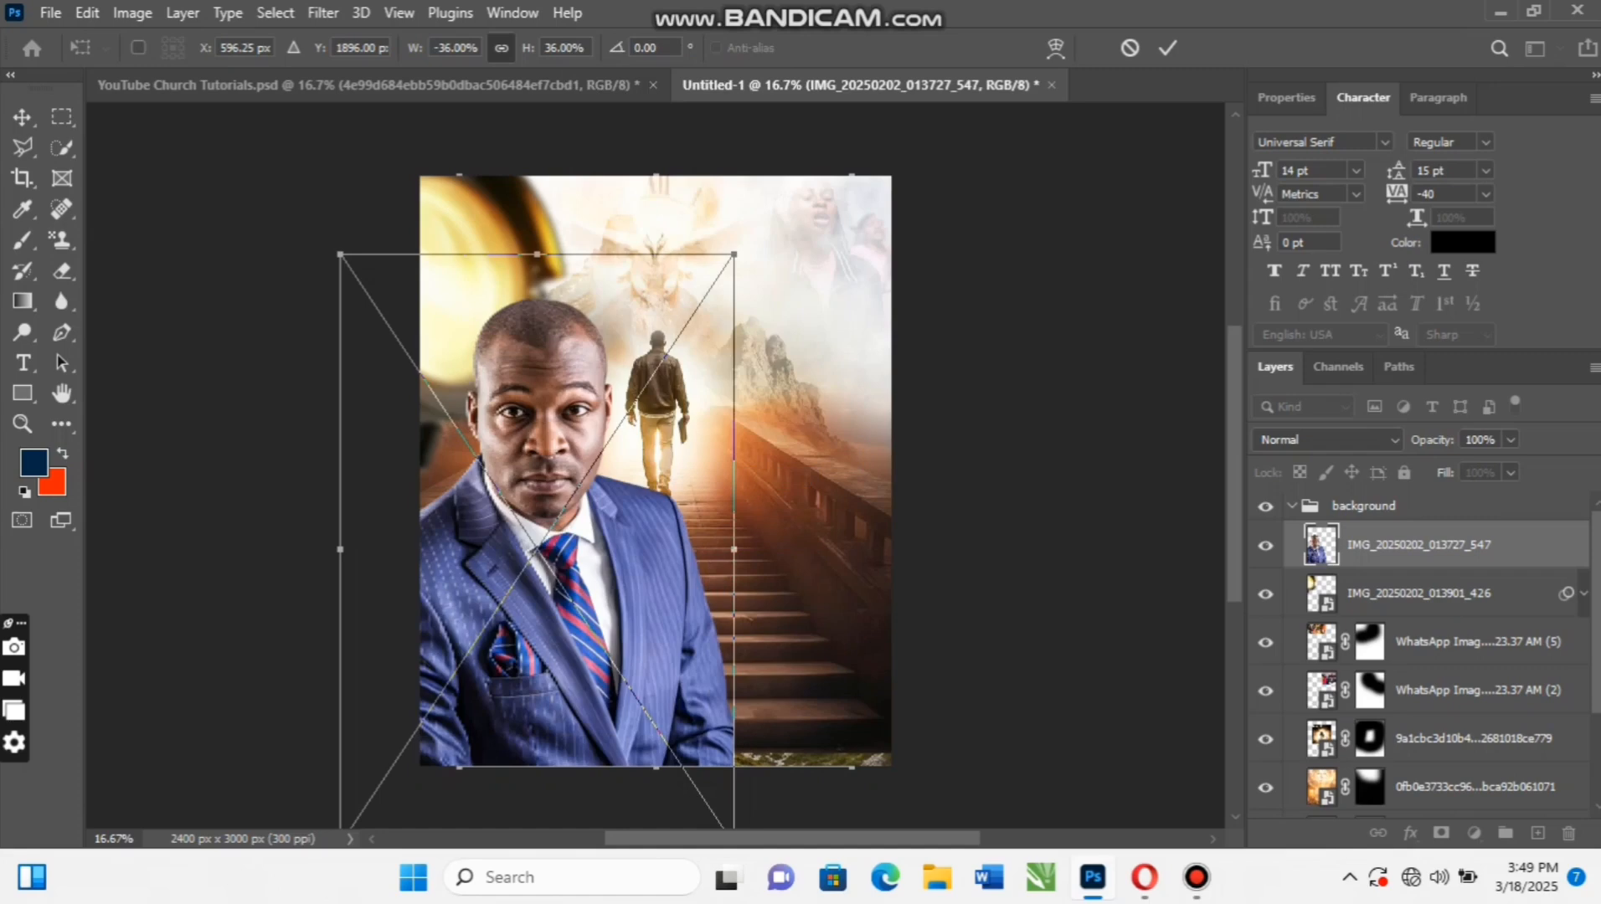
Position the flipped portrait in the flyer's lower-left area beside the walking man and commit the placement
drag(599, 532, 643, 646)
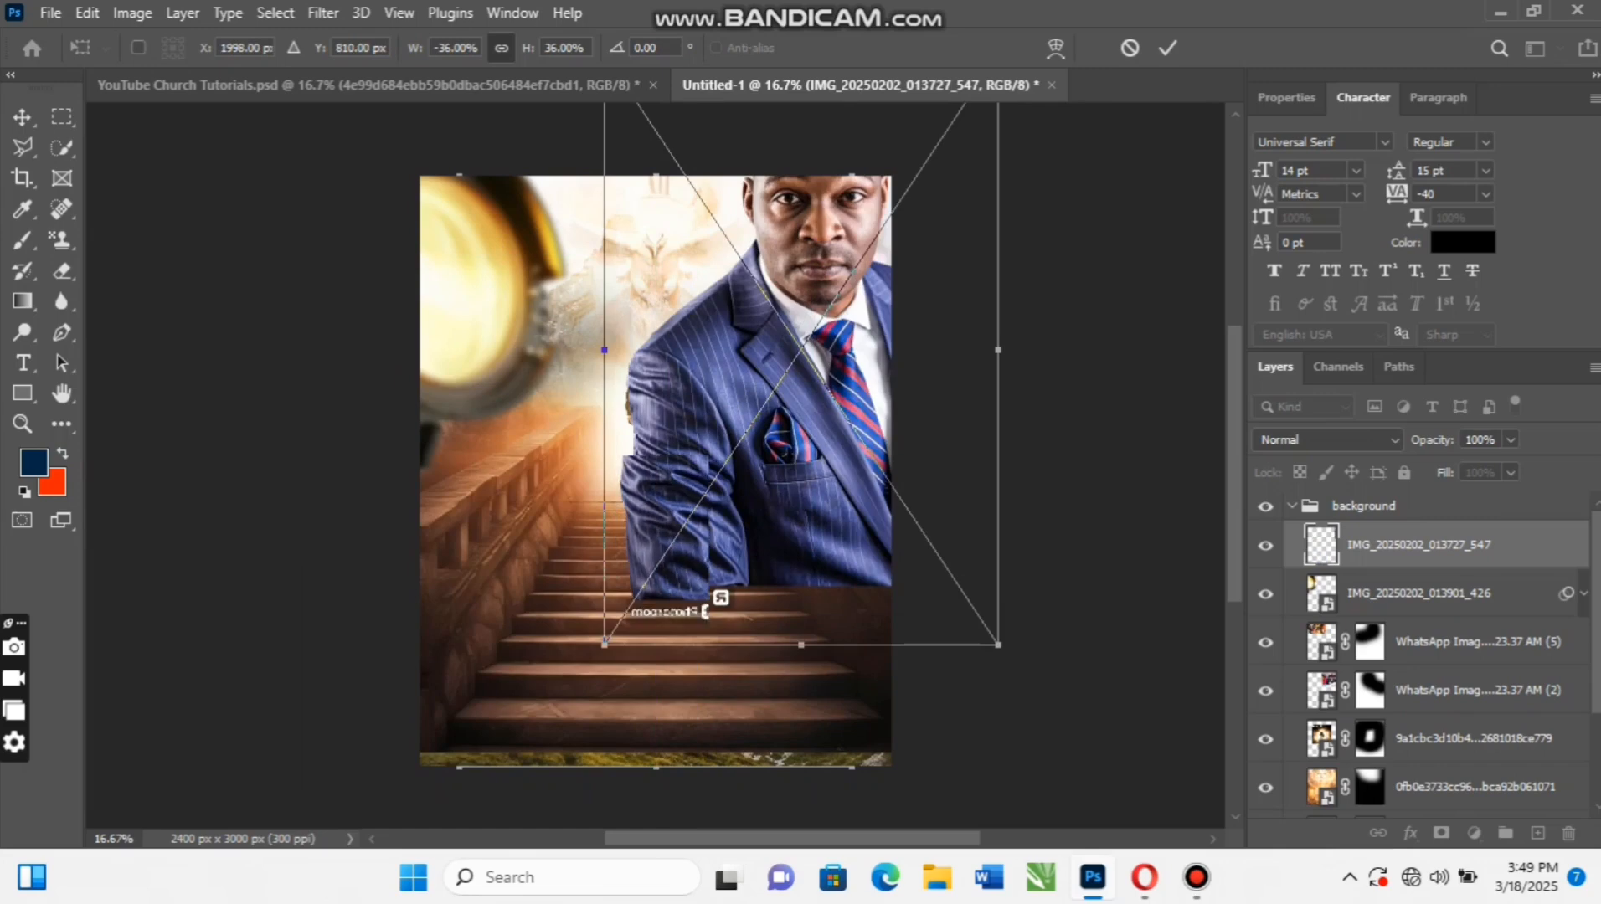
drag(796, 338, 519, 503)
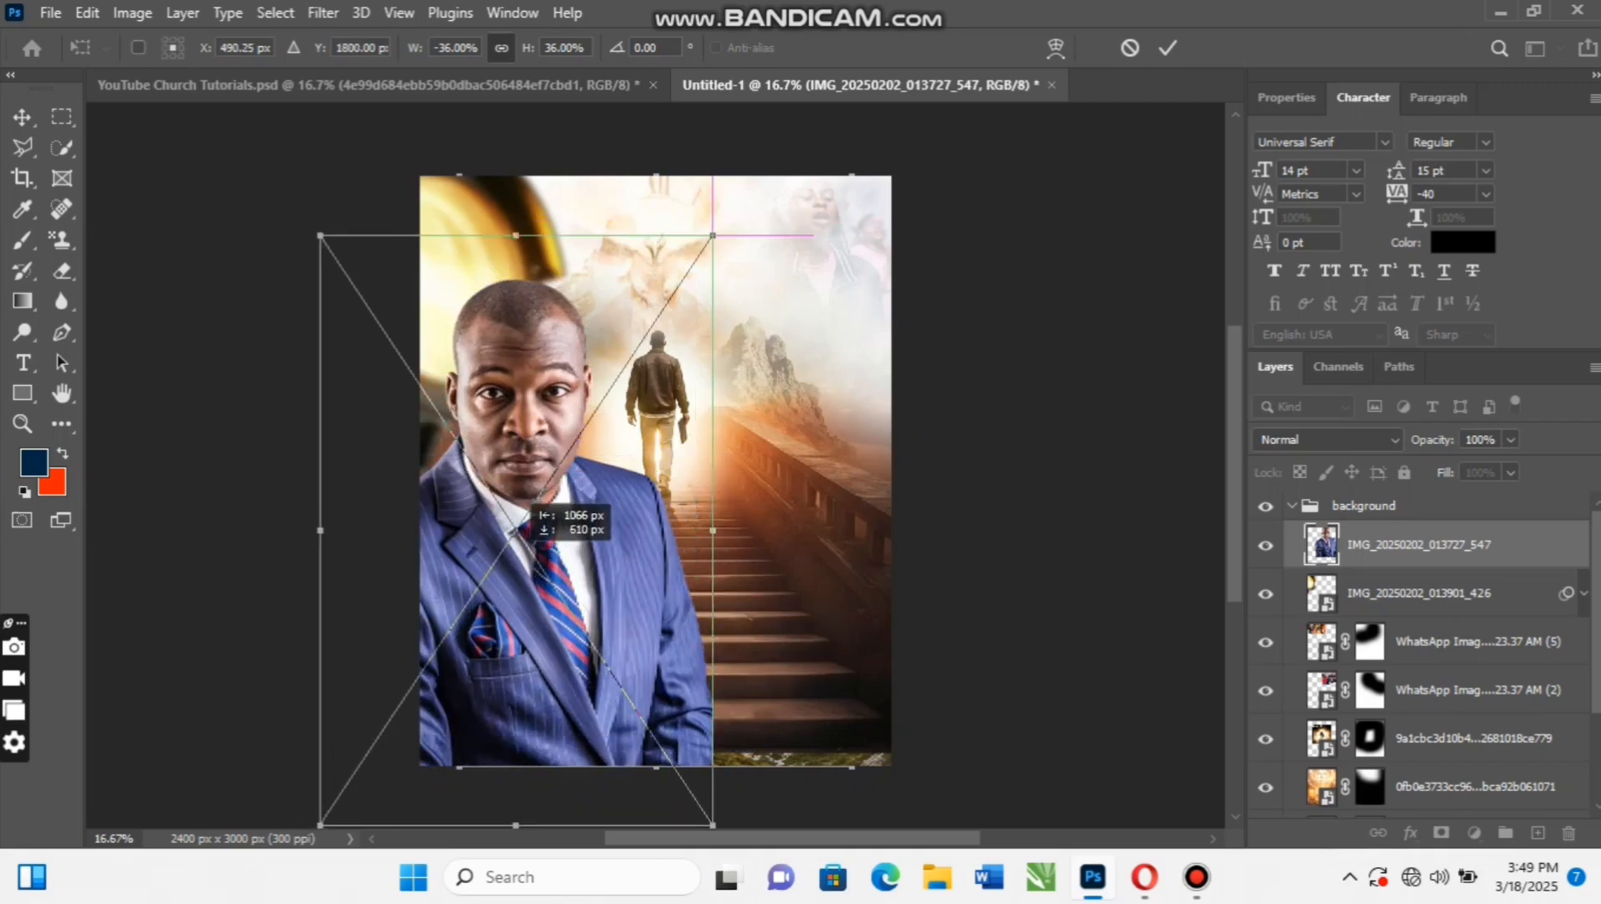
drag(519, 503, 501, 503)
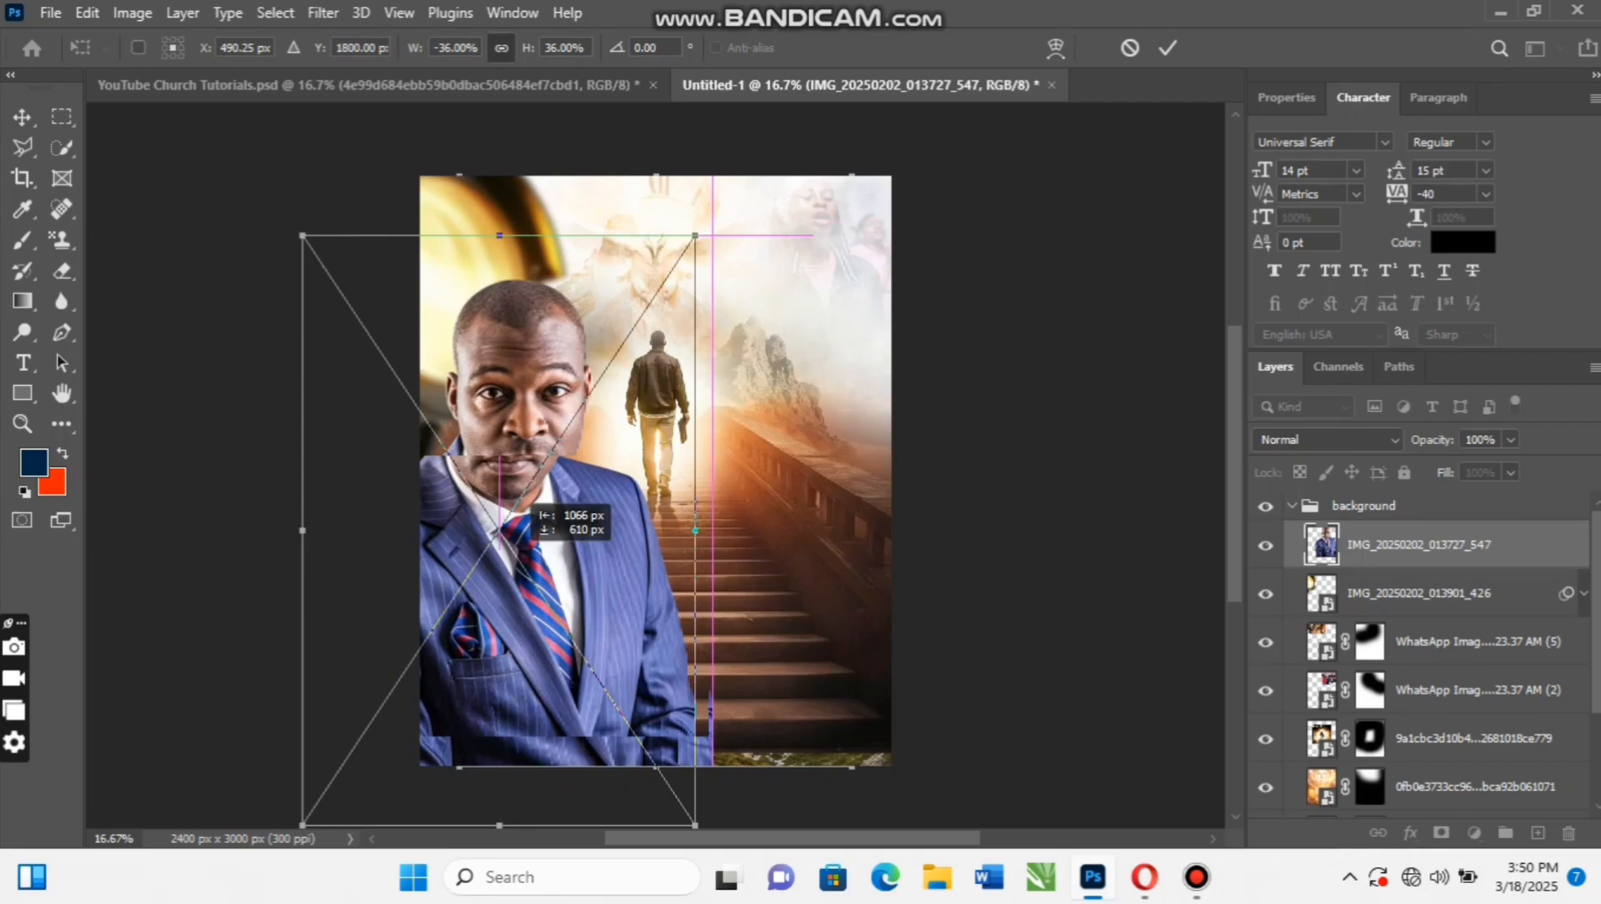
key(ctrl+z)
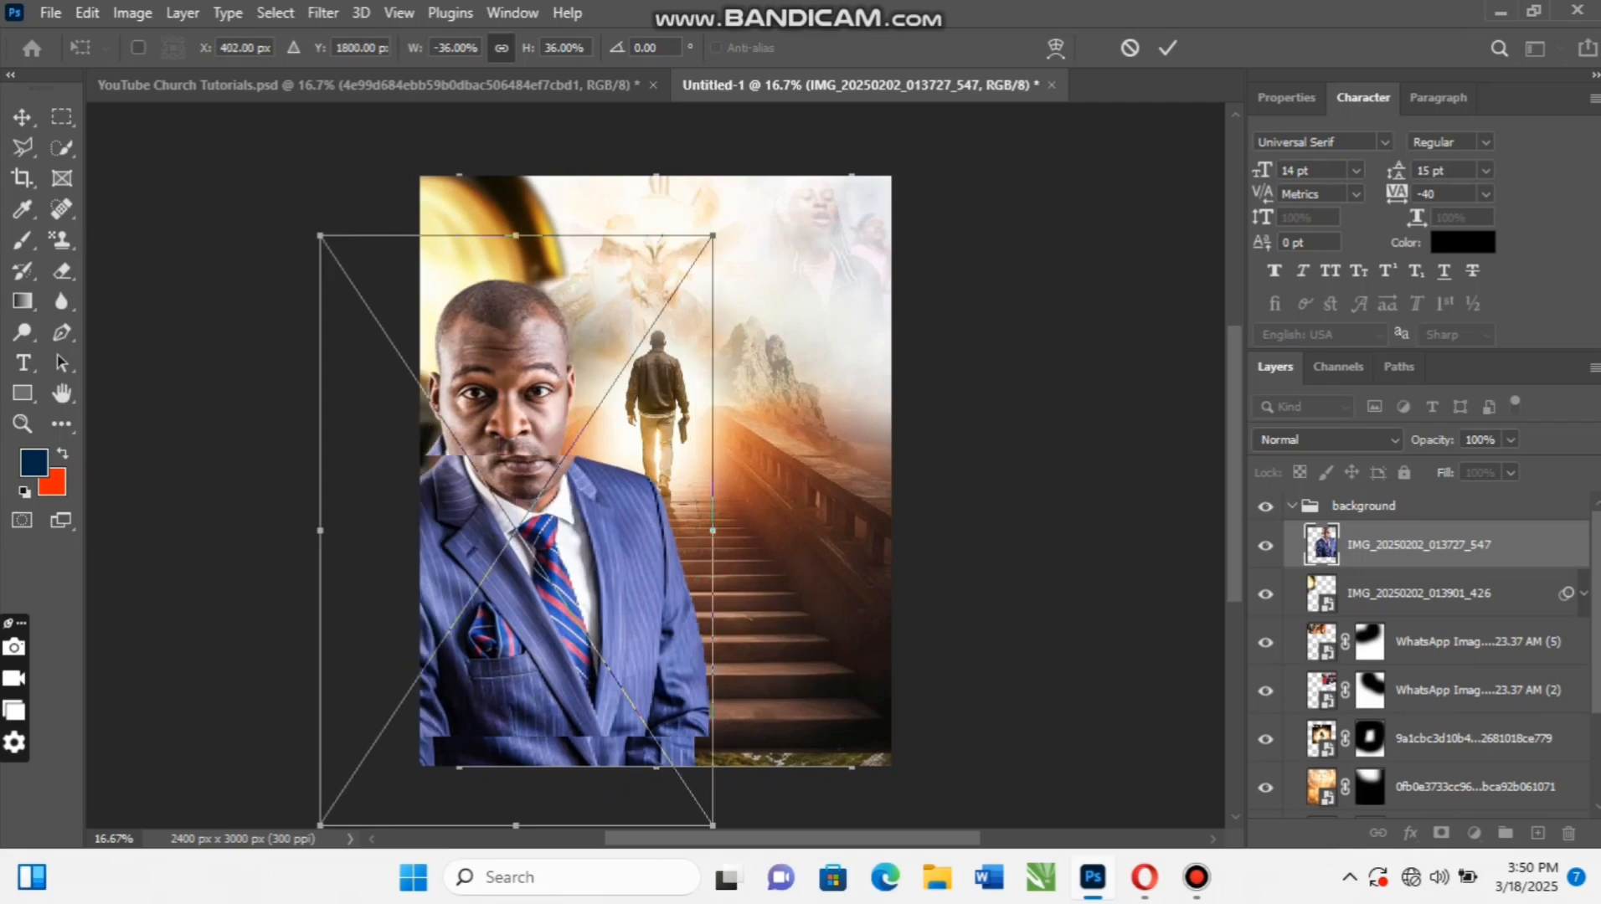
mouse_move(538, 546)
mouse_down()
mouse_move(557, 561)
mouse_move(519, 561)
mouse_move(552, 564)
mouse_up()
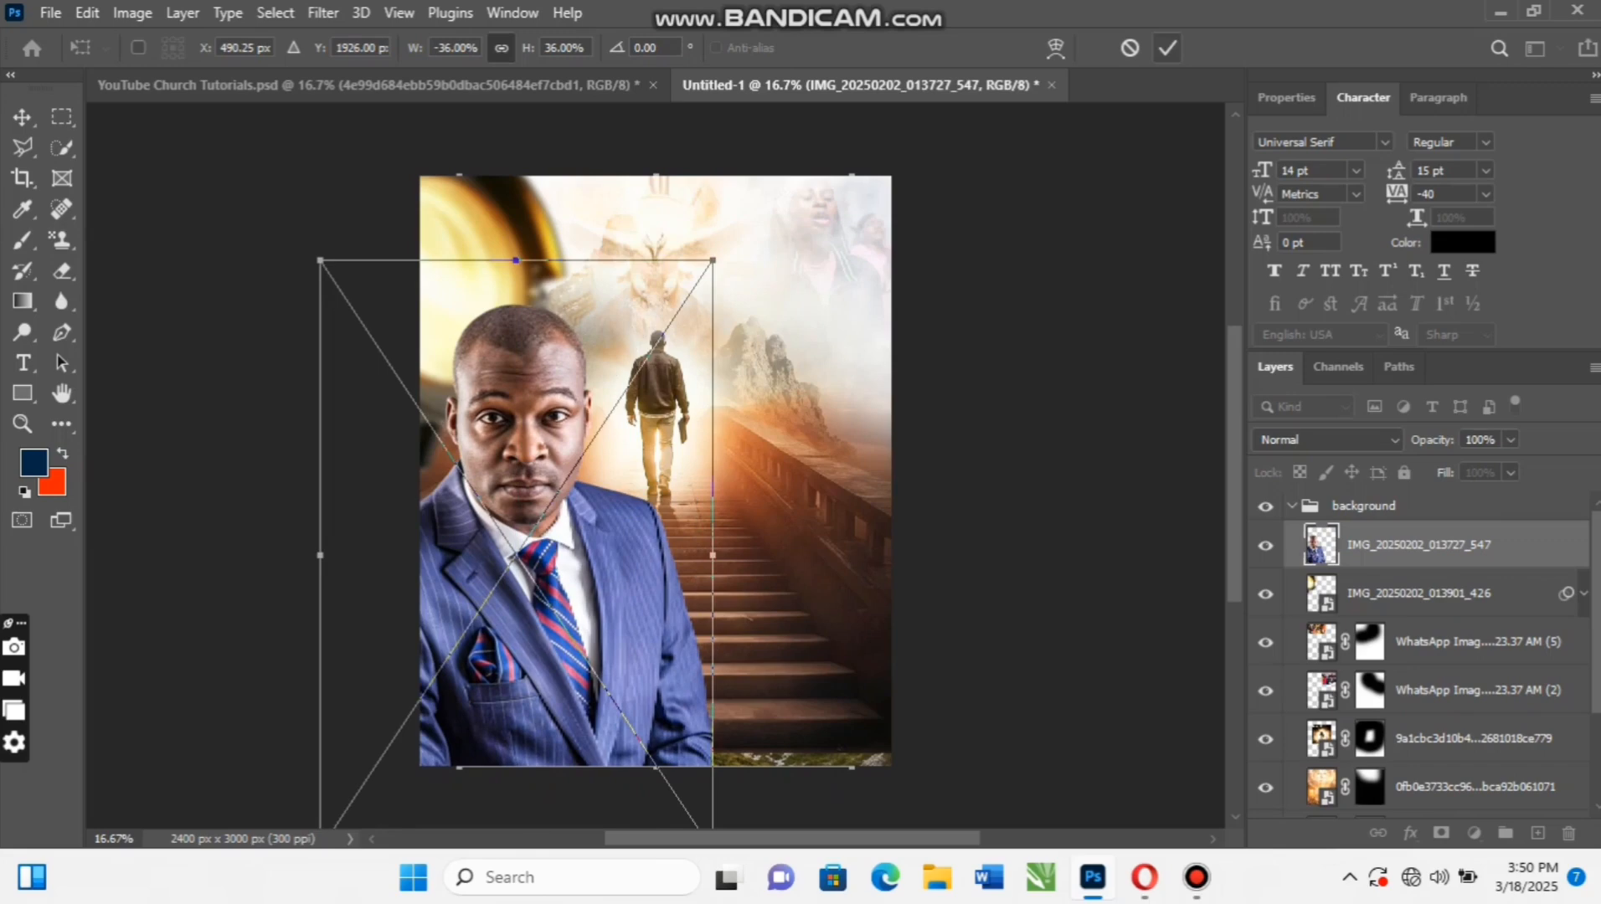
key(Return)
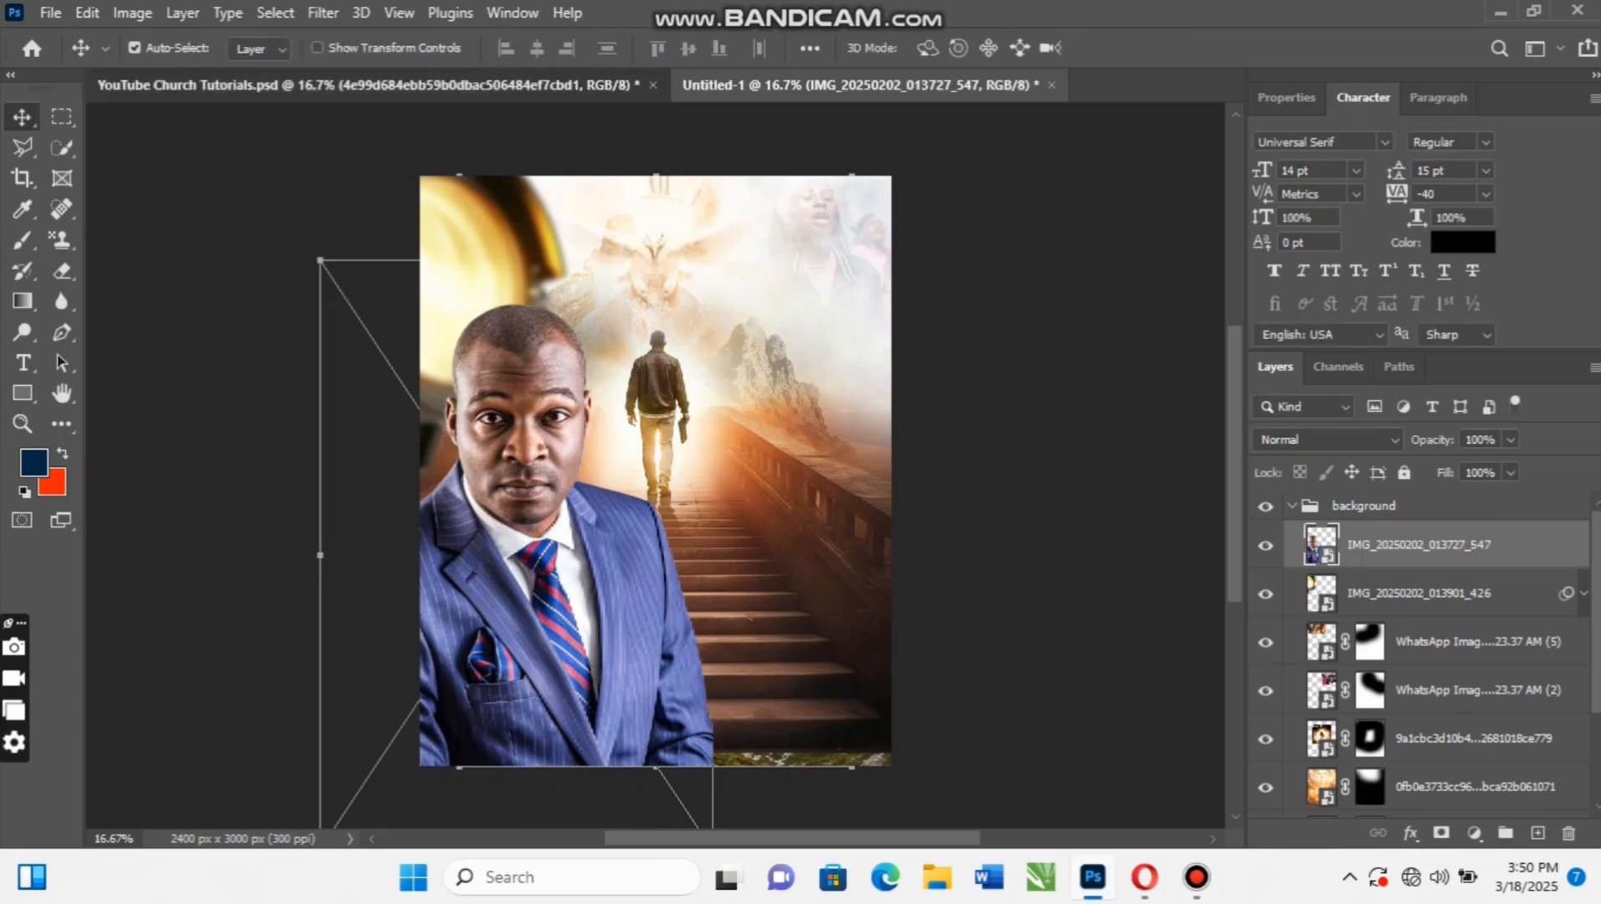
Check the layout in the finished flyer, then lower the portrait and the blurred spotlight slightly
click(369, 85)
click(837, 84)
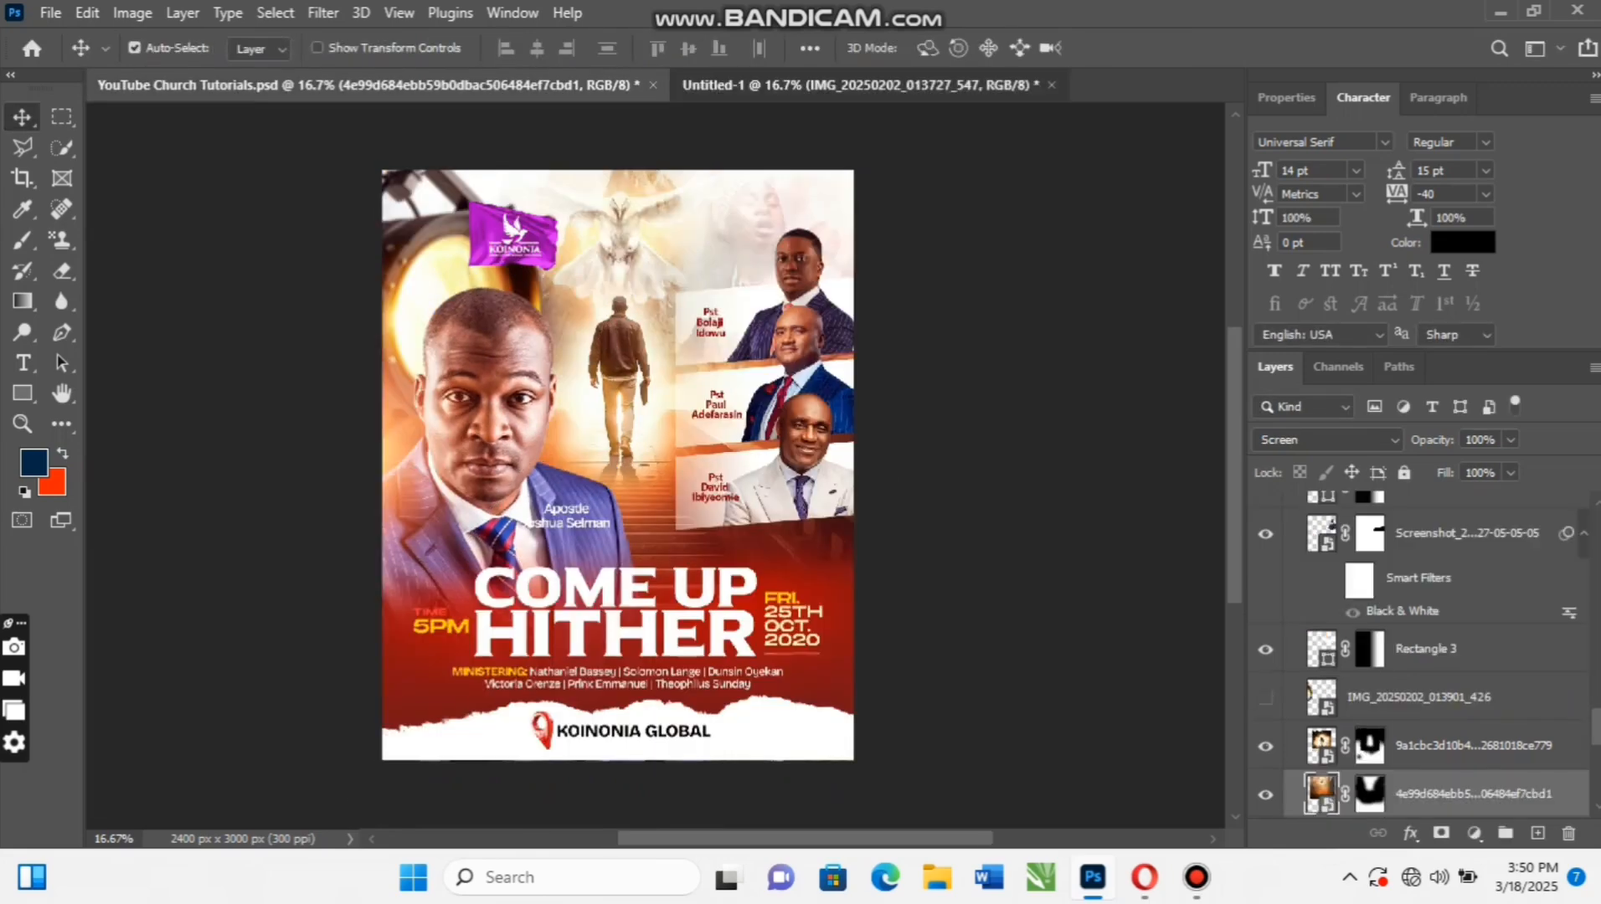
drag(589, 534, 589, 547)
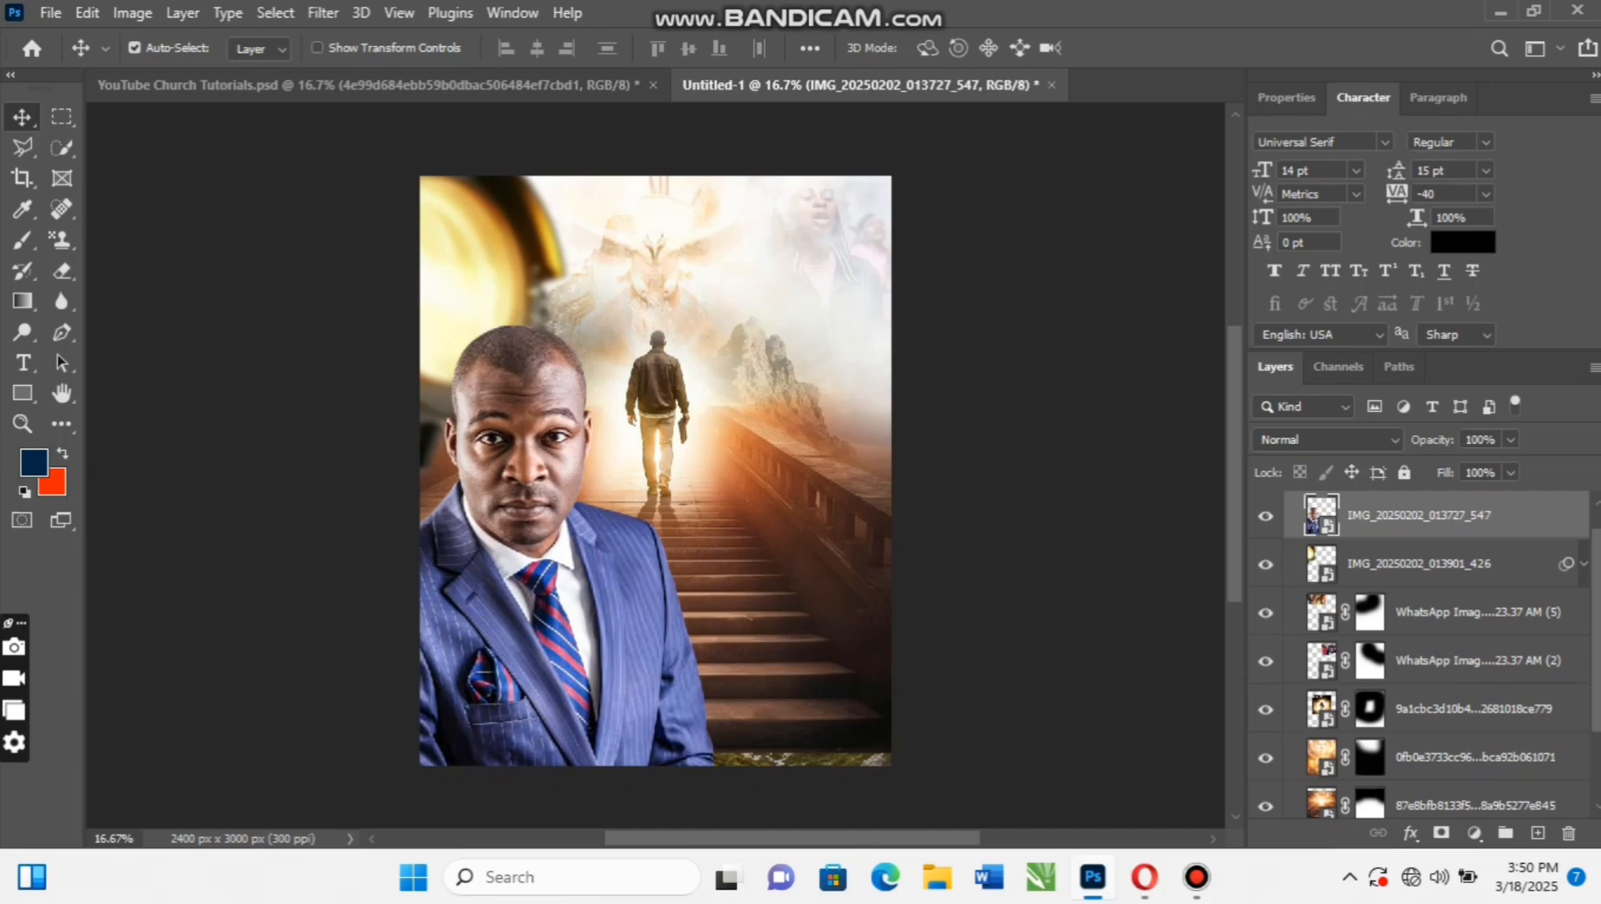
drag(453, 225, 457, 251)
Compare with the finished flyer again, then raise the walking man and the staircase image slightly
click(440, 85)
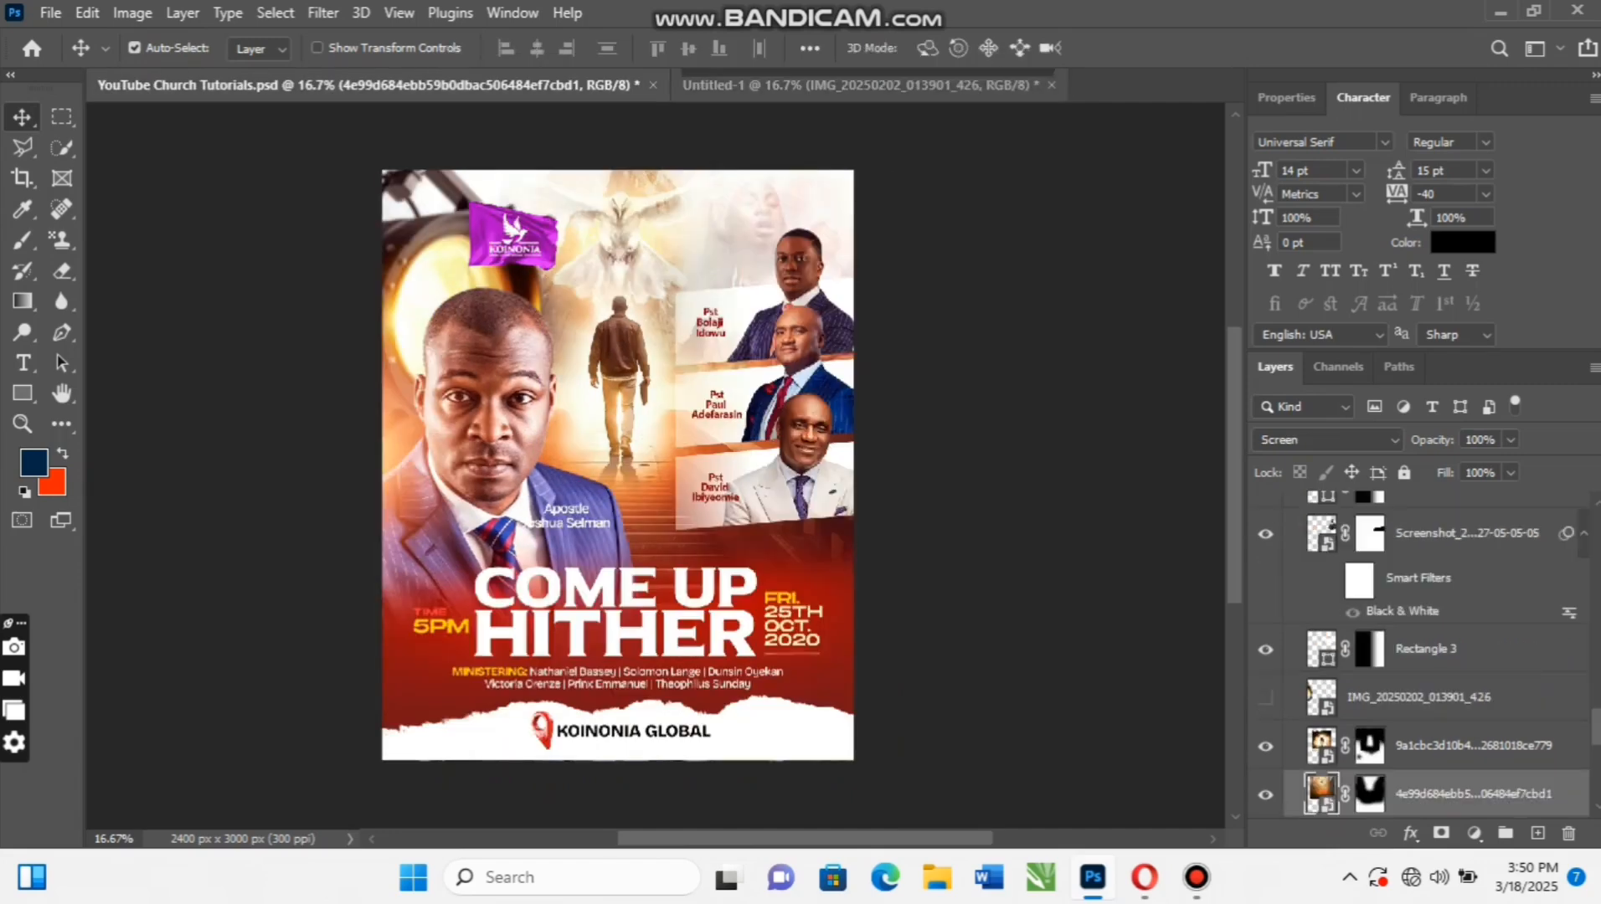
click(682, 85)
drag(671, 395, 675, 379)
mouse_move(751, 620)
mouse_down()
mouse_move(746, 596)
mouse_move(740, 612)
mouse_up()
Fine-tune the portrait's position by moving it slightly up and left, nudging it back a little to the right
drag(574, 623, 576, 612)
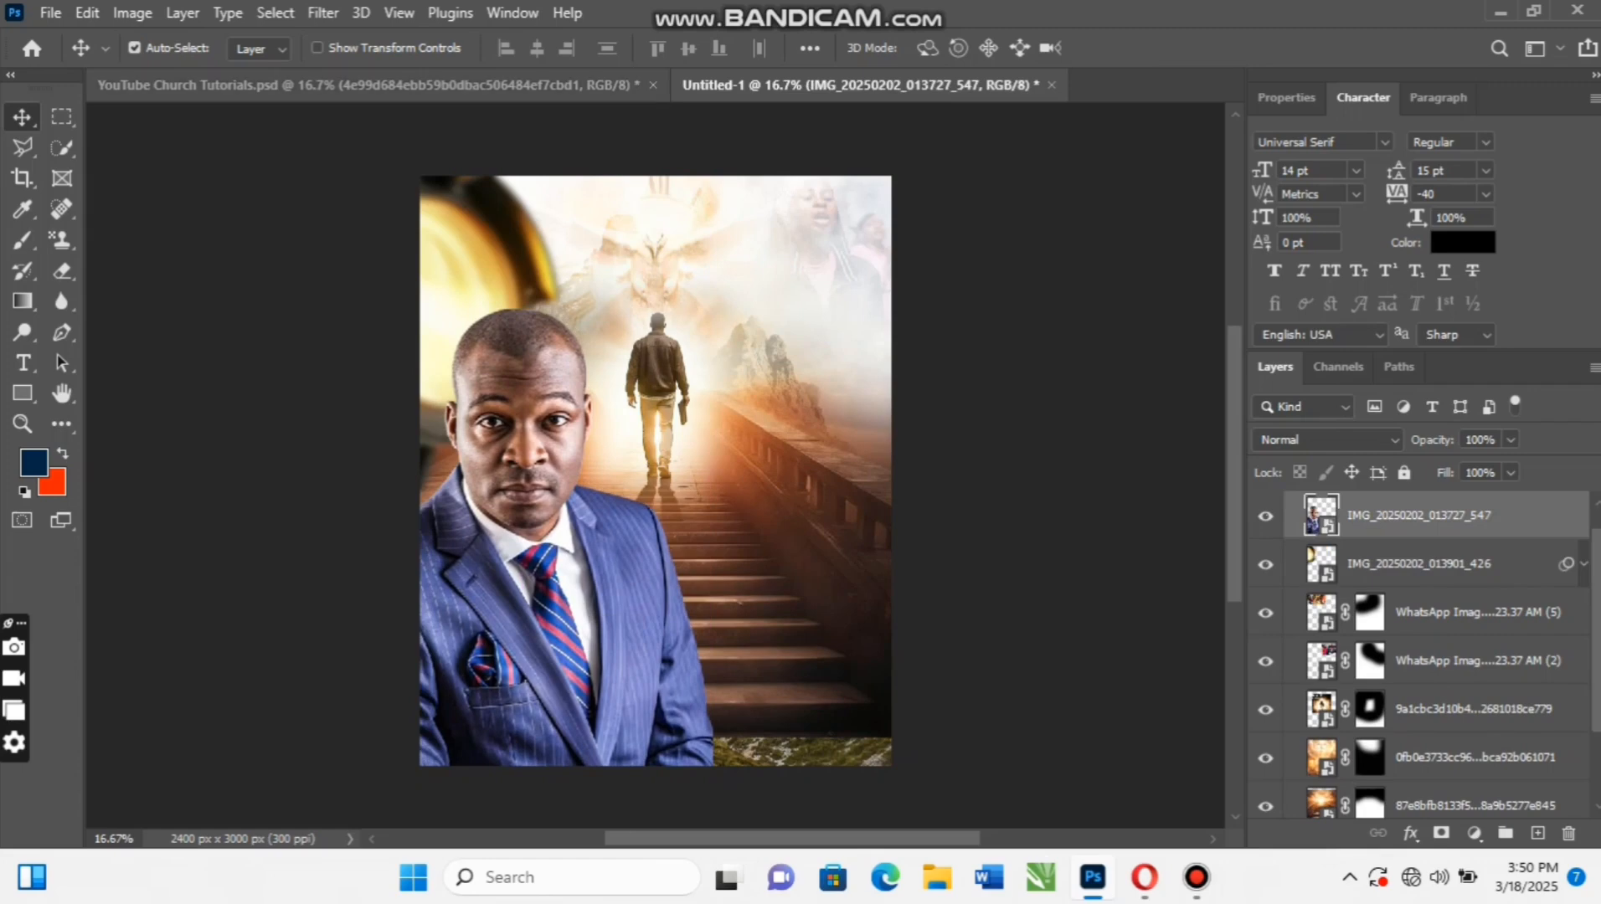
drag(607, 570, 584, 573)
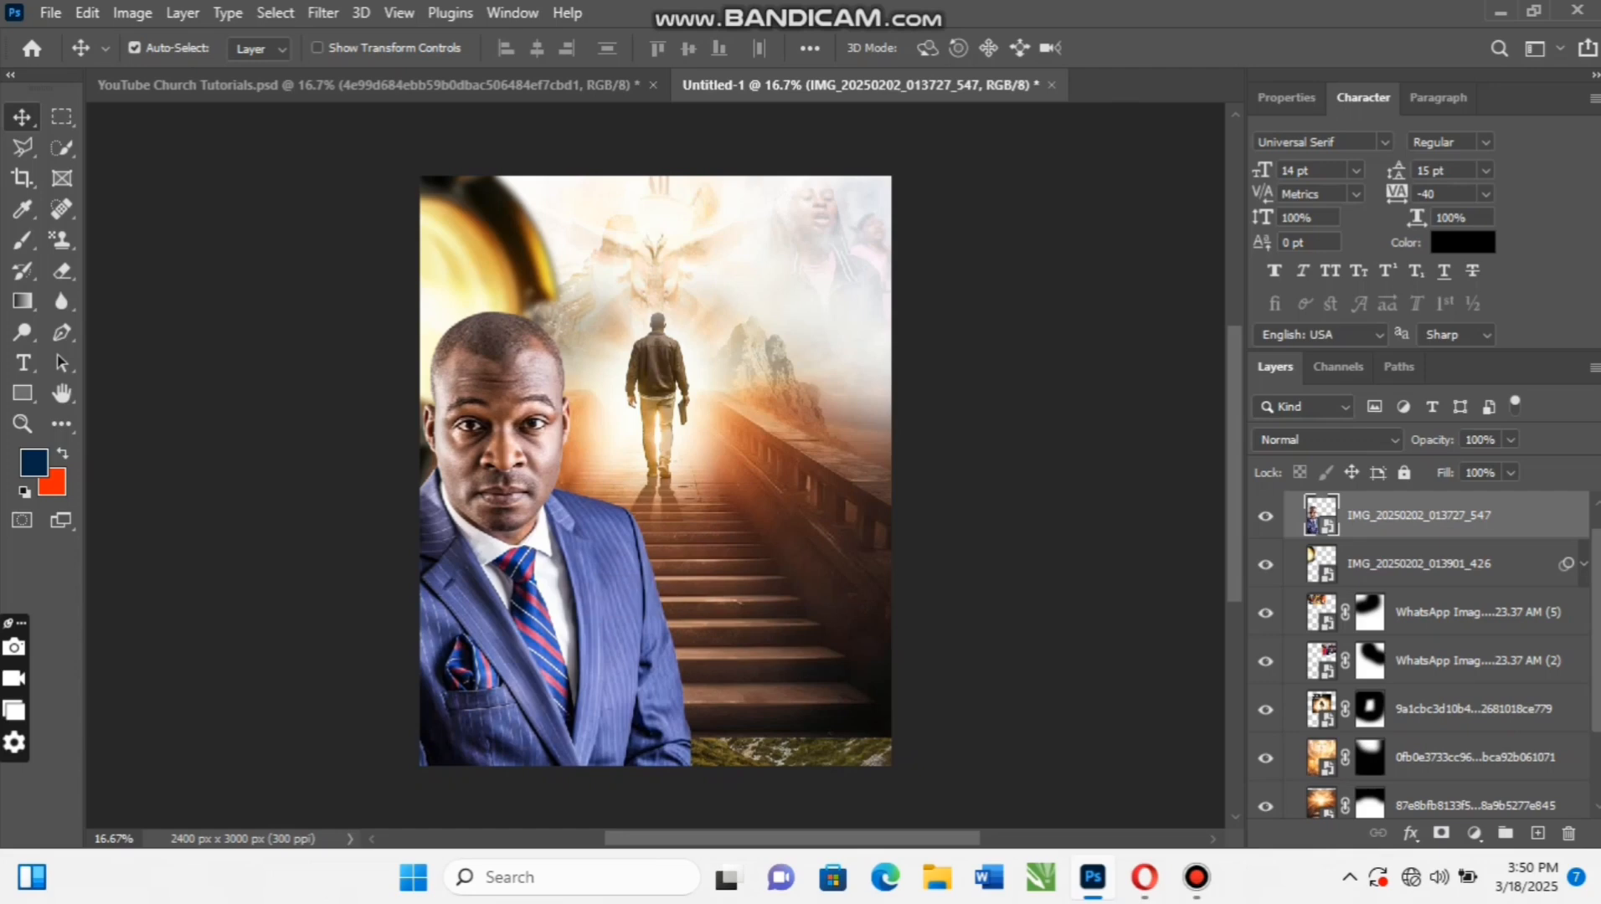
key(Right)
key(Right)
key(Right)
key(Right)
key(Right)
key(Right)
key(Right)
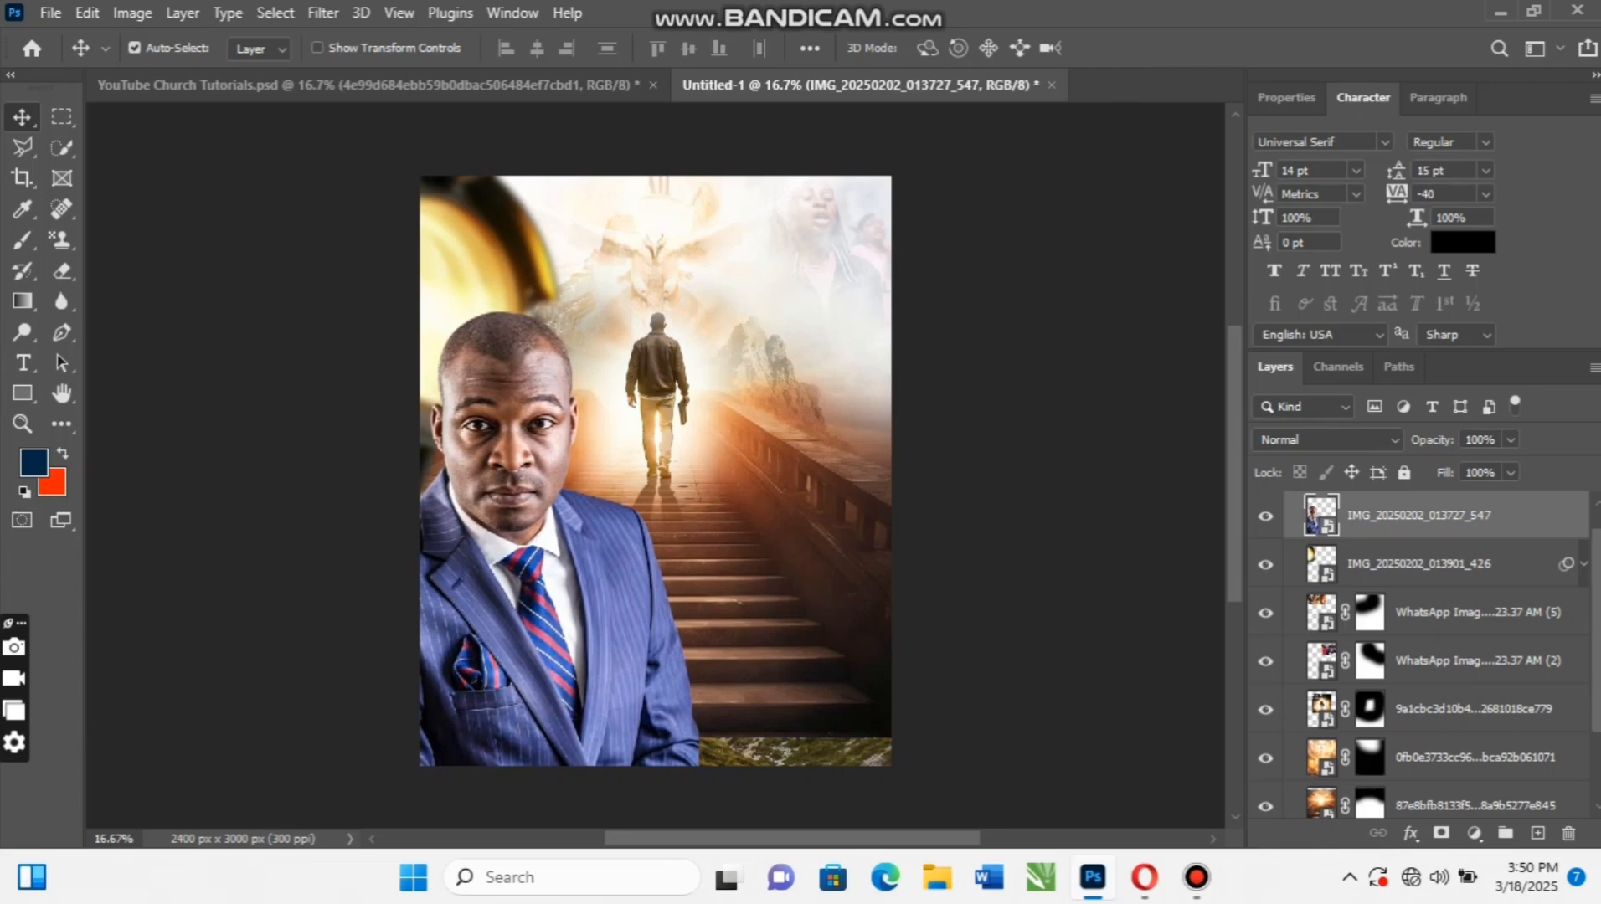
Move the portrait layer out of the background group to sit above it, then select and collapse the group
scroll(1423, 653, up, 1)
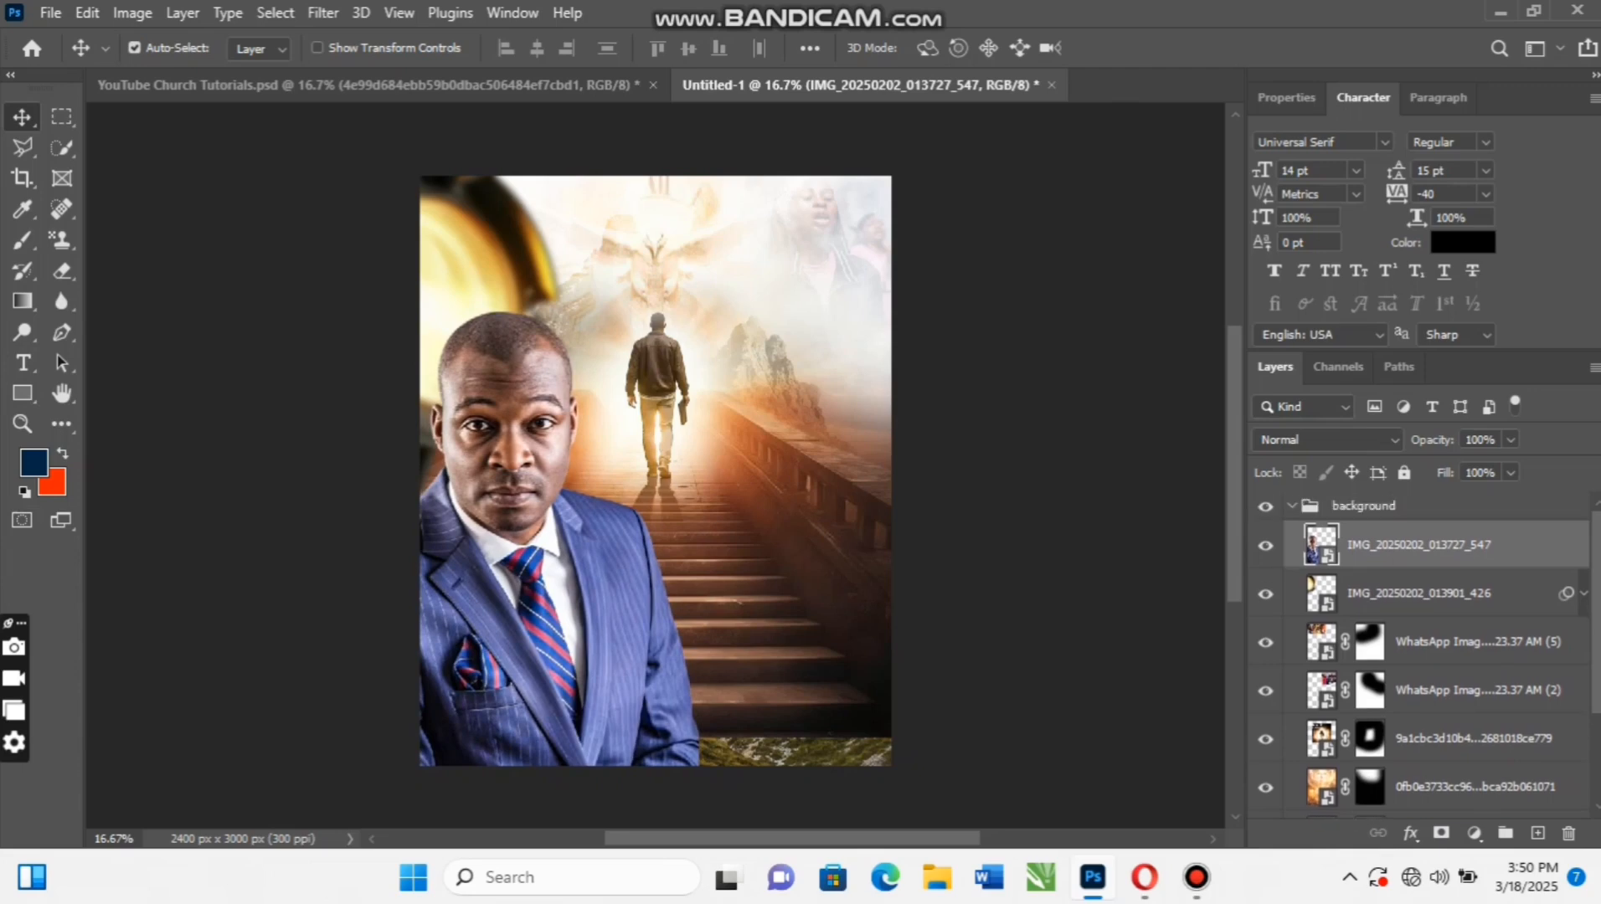
drag(1415, 544, 1415, 499)
click(1363, 554)
click(1291, 555)
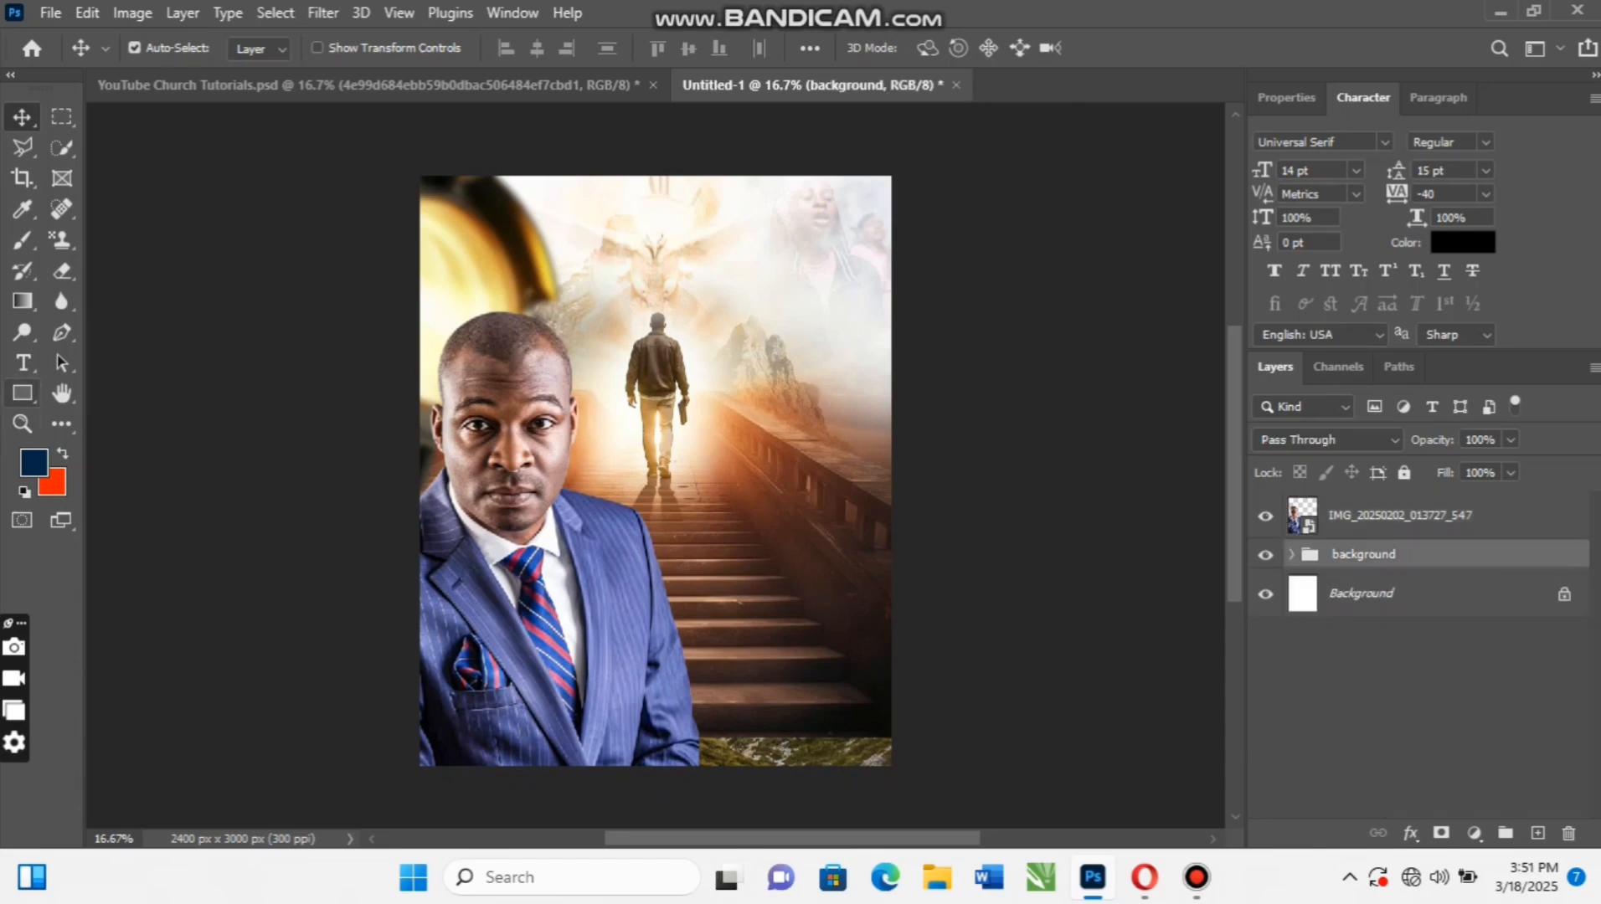
Draw a rectangle shape of about 924 x 384 px against the flyer's right edge, directly above the background group
click(22, 392)
drag(709, 262, 891, 337)
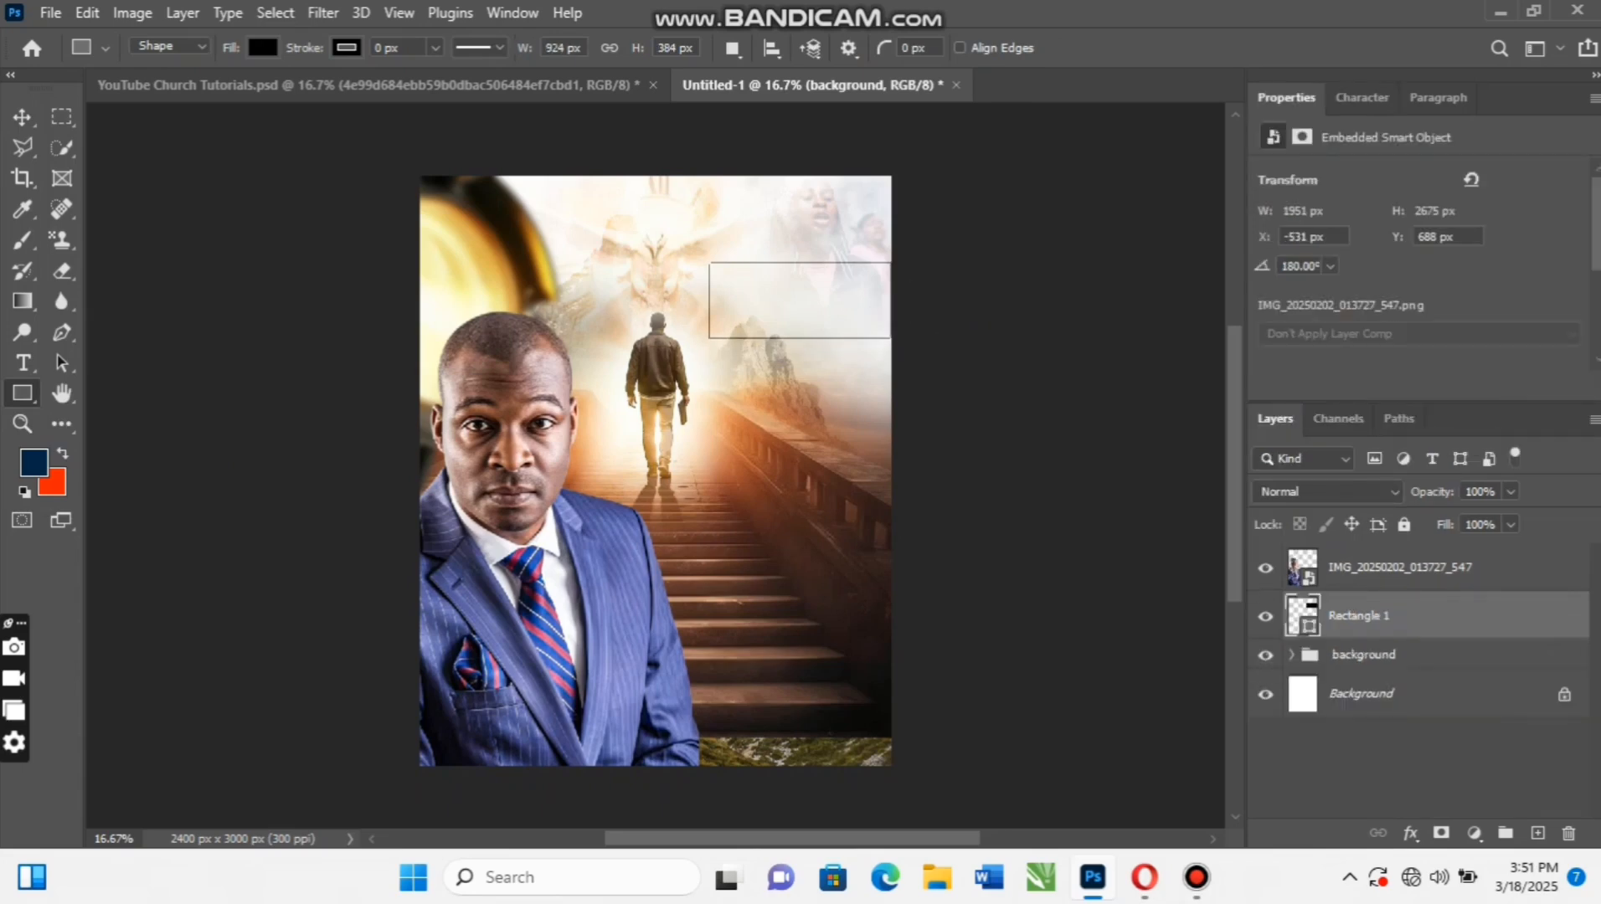
Skew the black rectangle vertically by about -4.83° so that its right side slants upward
key(v)
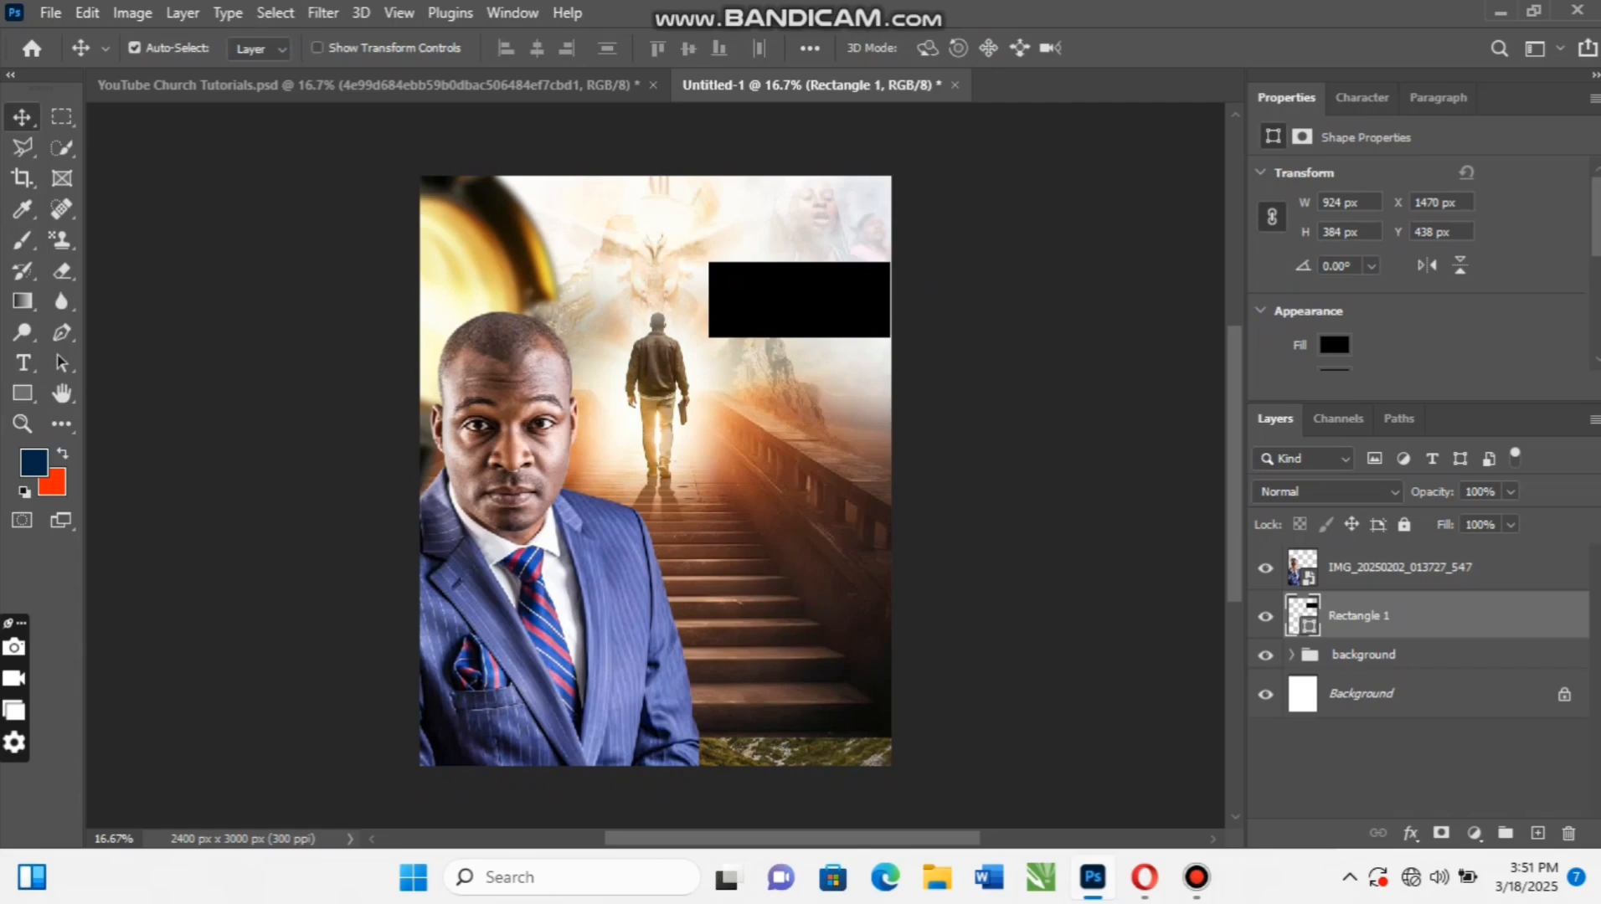
right_click(784, 303)
click(847, 316)
key(ctrl)
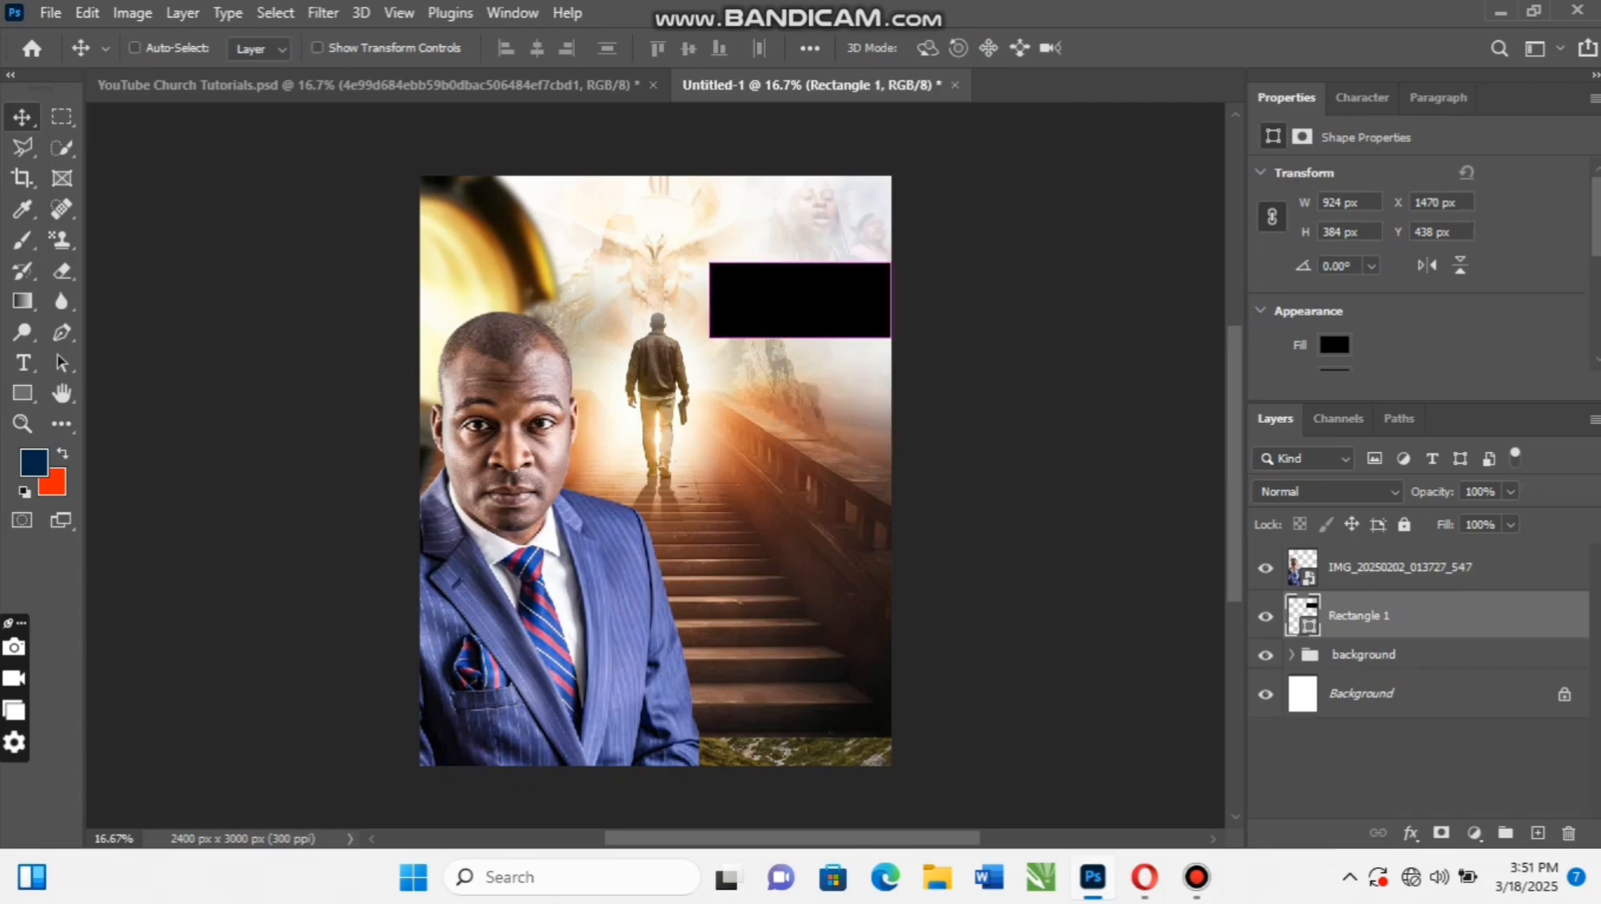
key(ctrl+t)
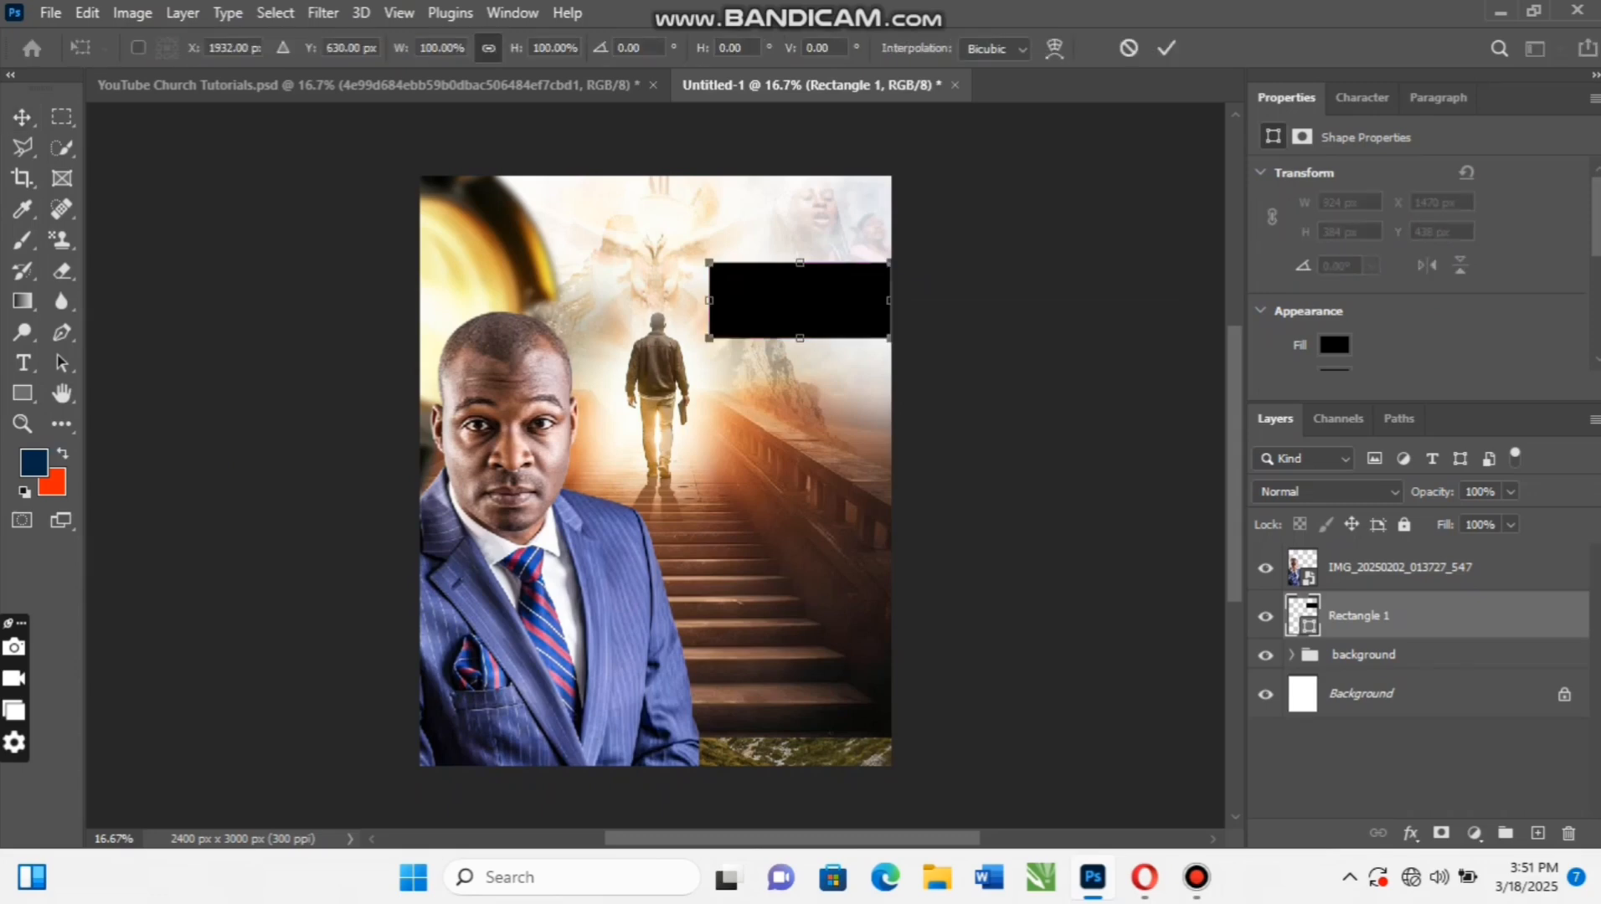
right_click(761, 300)
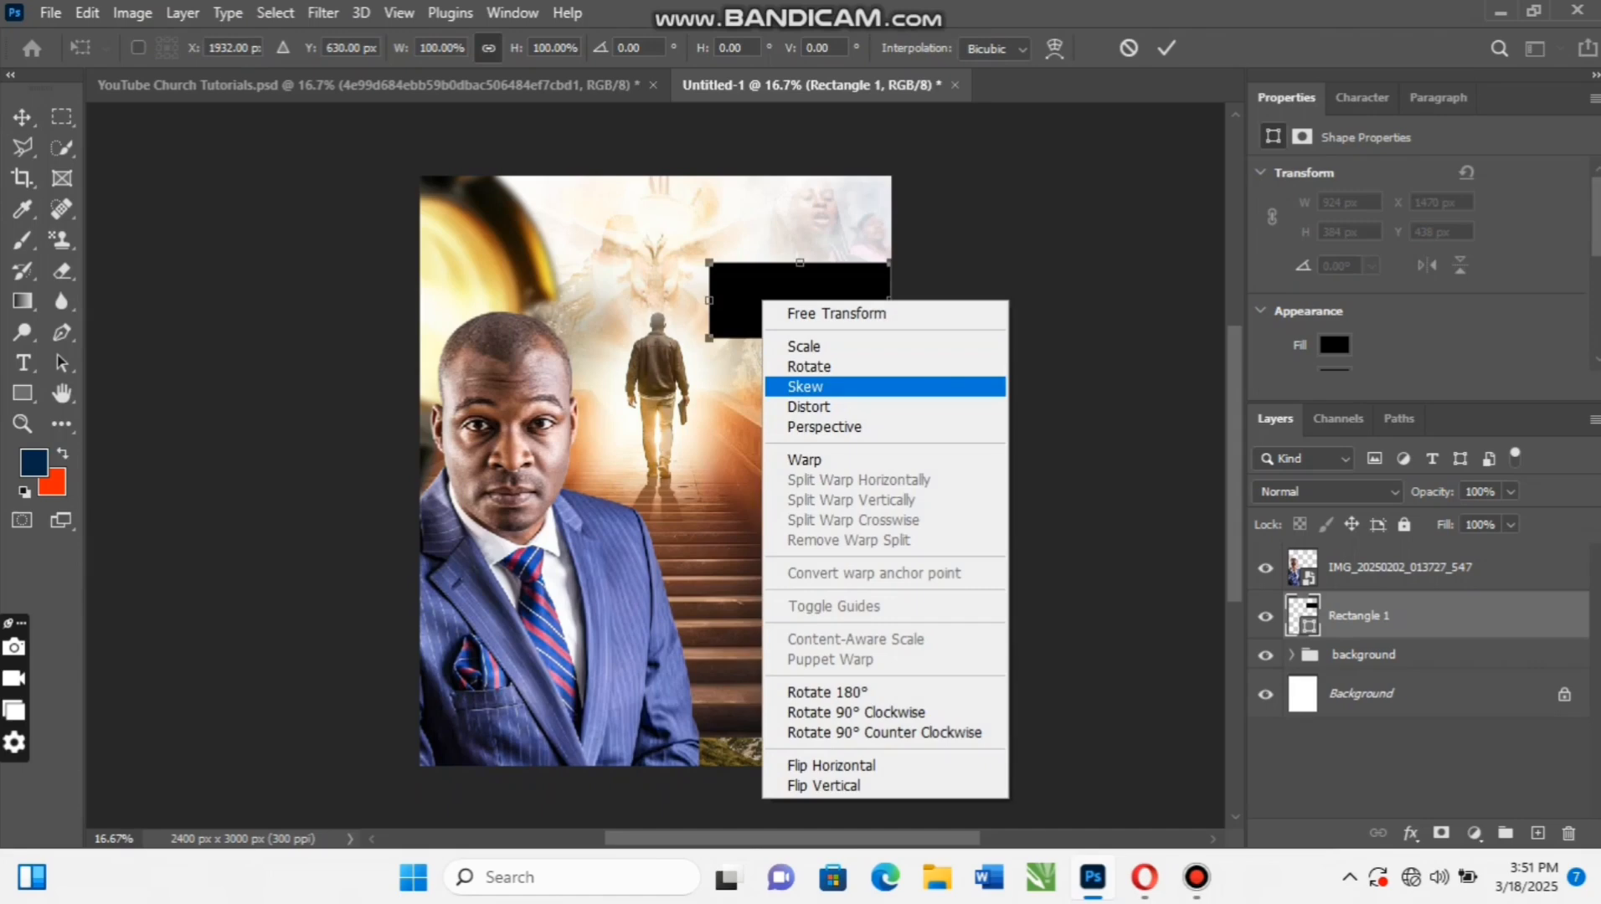
click(804, 386)
drag(889, 299, 890, 283)
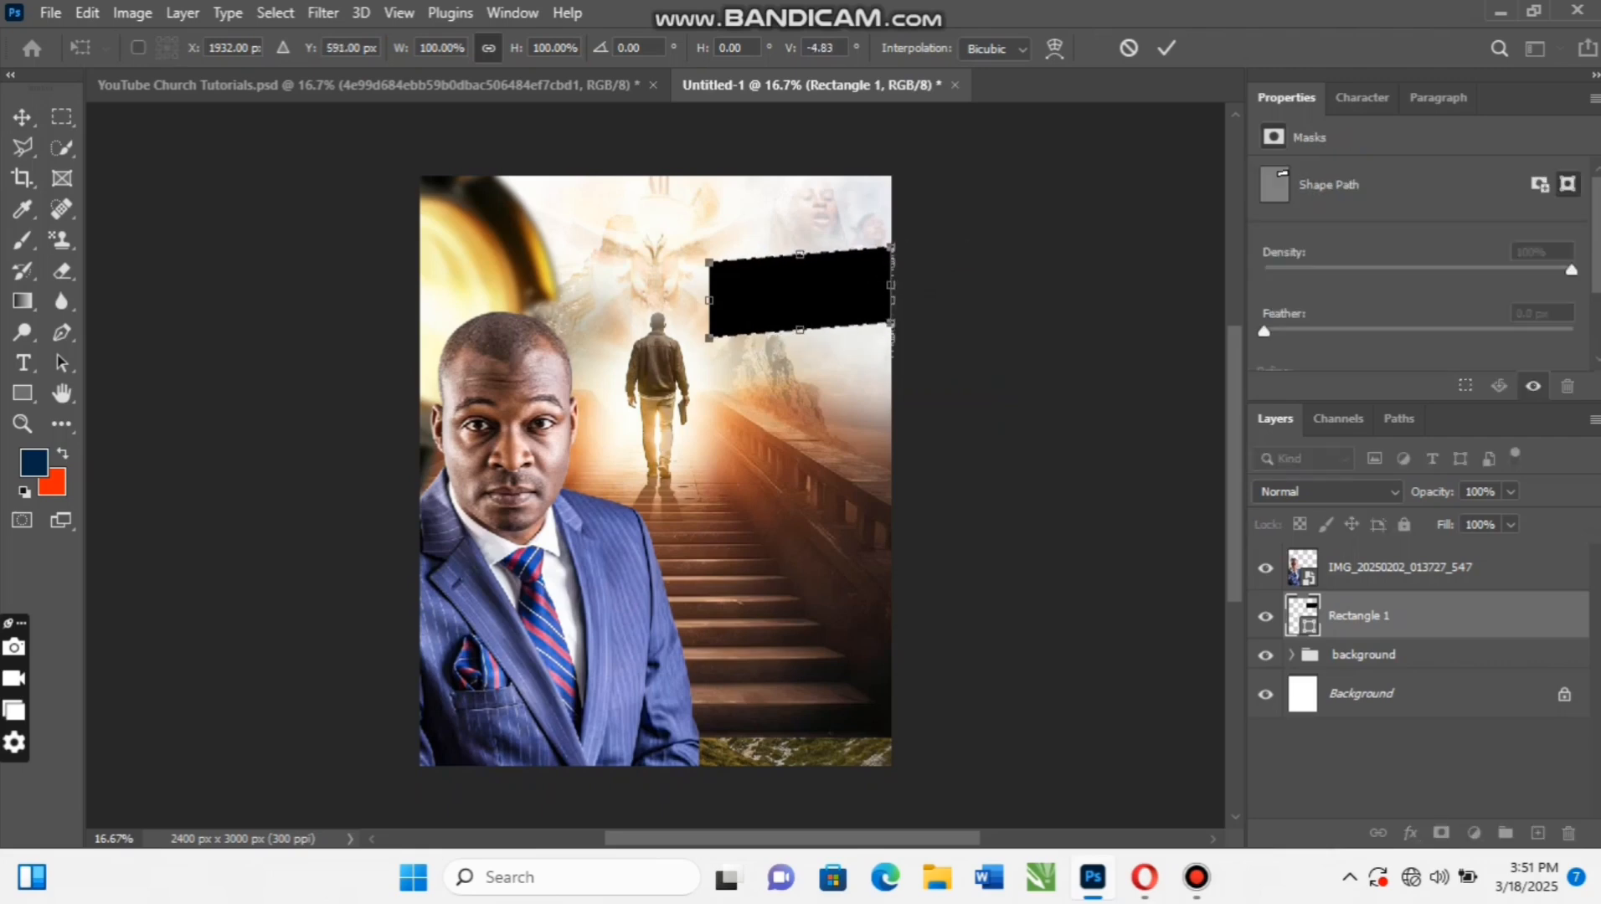
click(1166, 48)
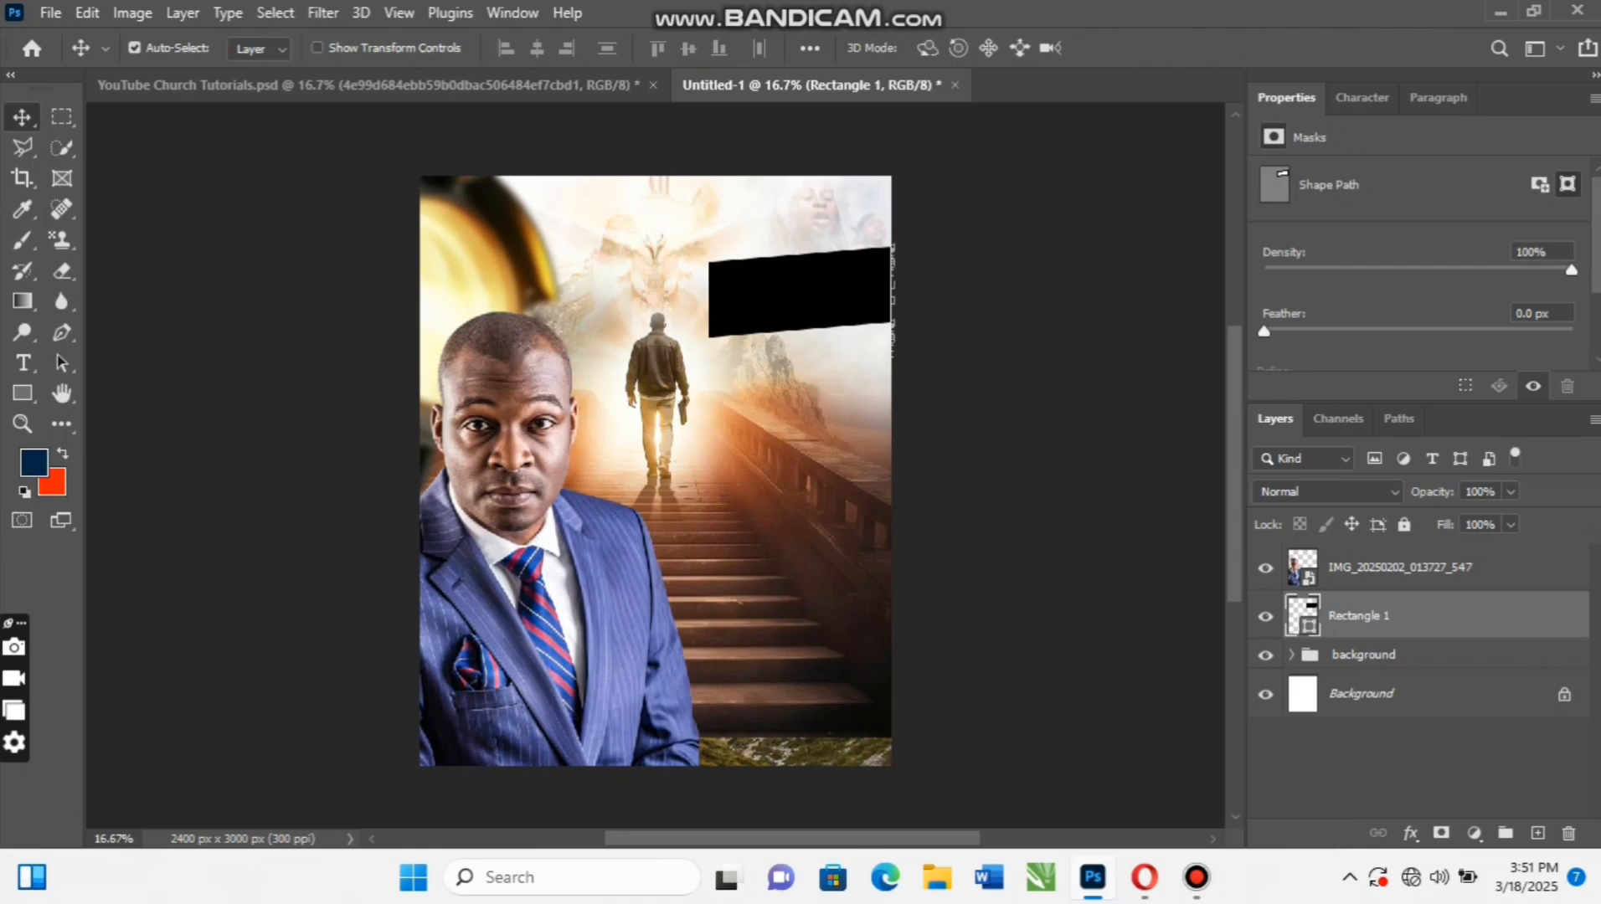
Lower the skewed rectangle slightly and move its layer above the portrait layer
drag(836, 276, 837, 290)
drag(1373, 614, 1373, 567)
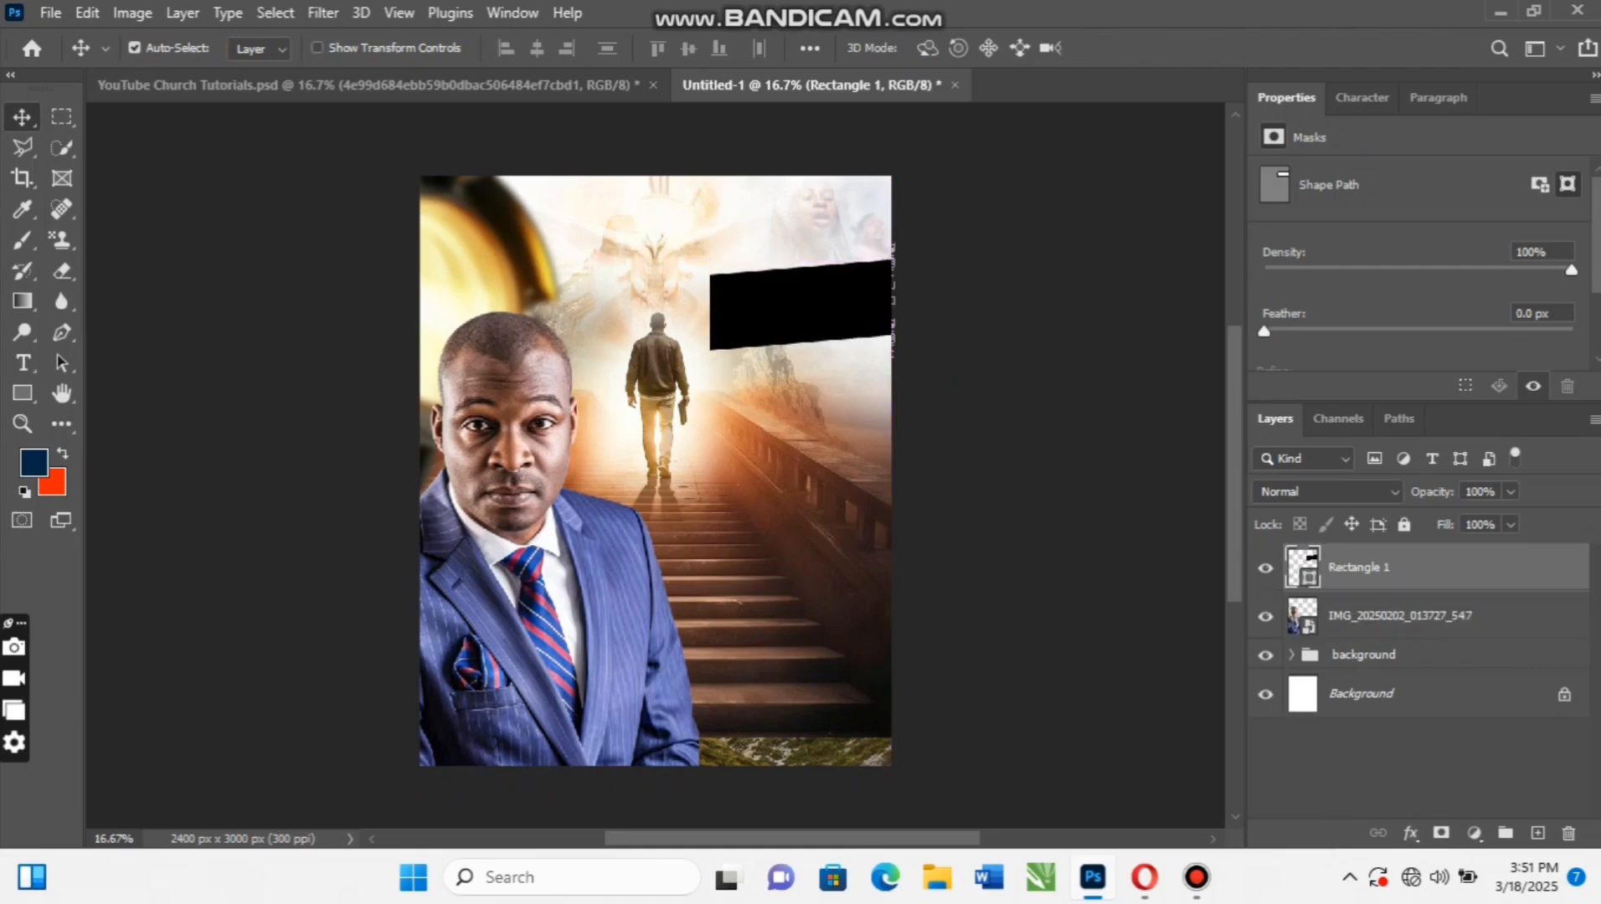
Duplicate the skewed rectangle and place the copy directly beneath the original, leaving a thin gap between them
key(ctrl+j)
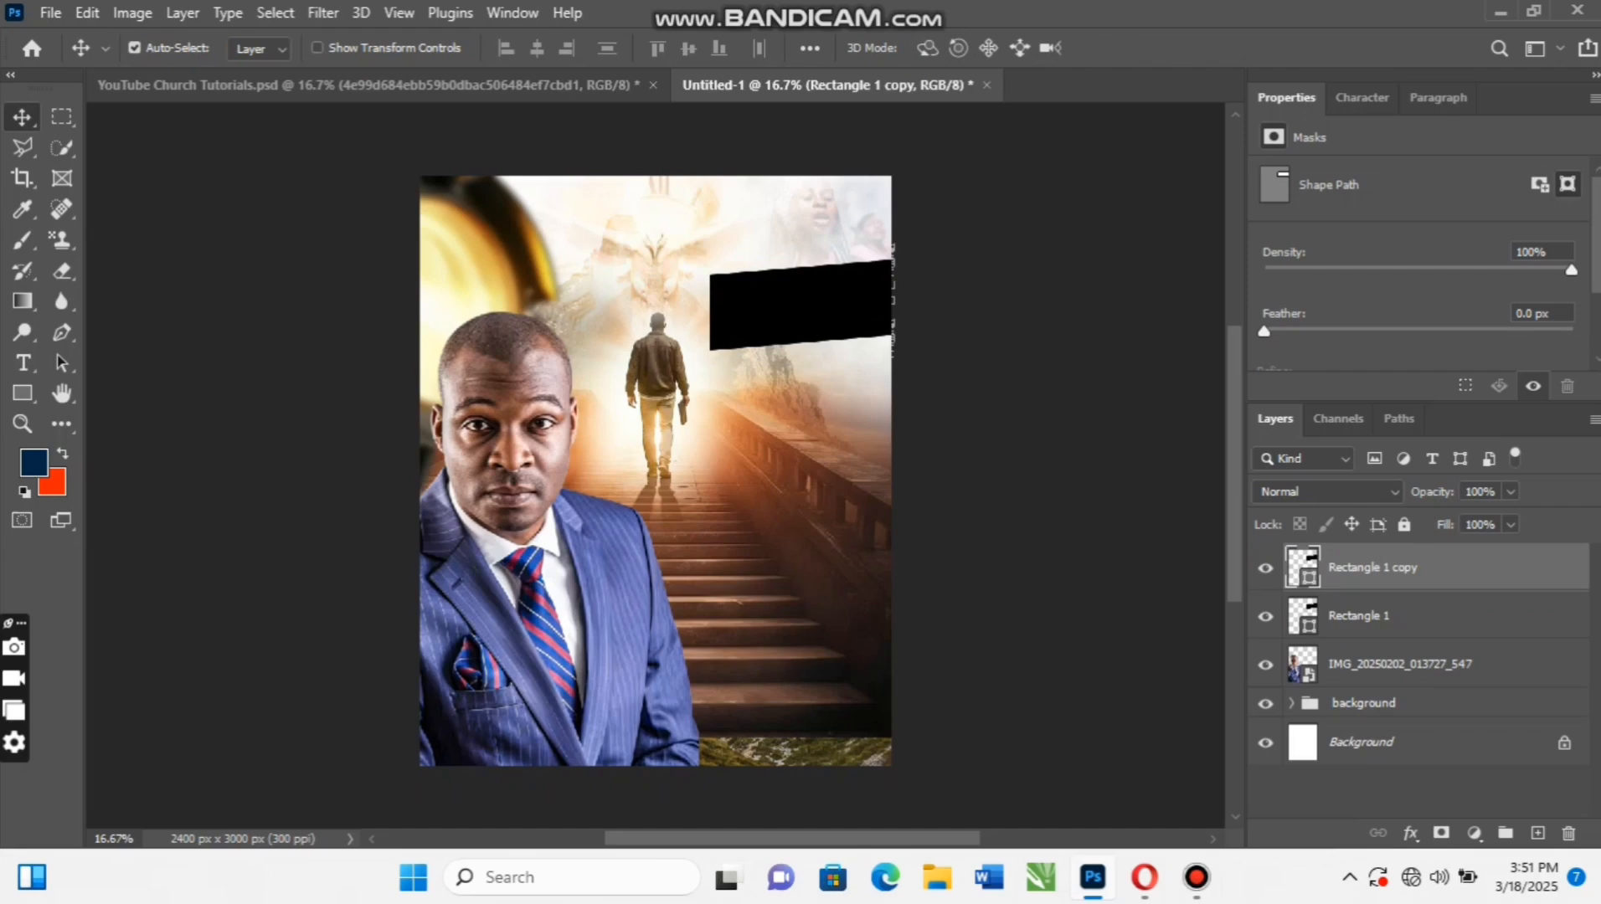
drag(802, 270, 801, 360)
key(Up)
key(Up)
key(Up)
key(Up)
key(Up)
key(Up)
key(Up)
key(Up)
key(Up)
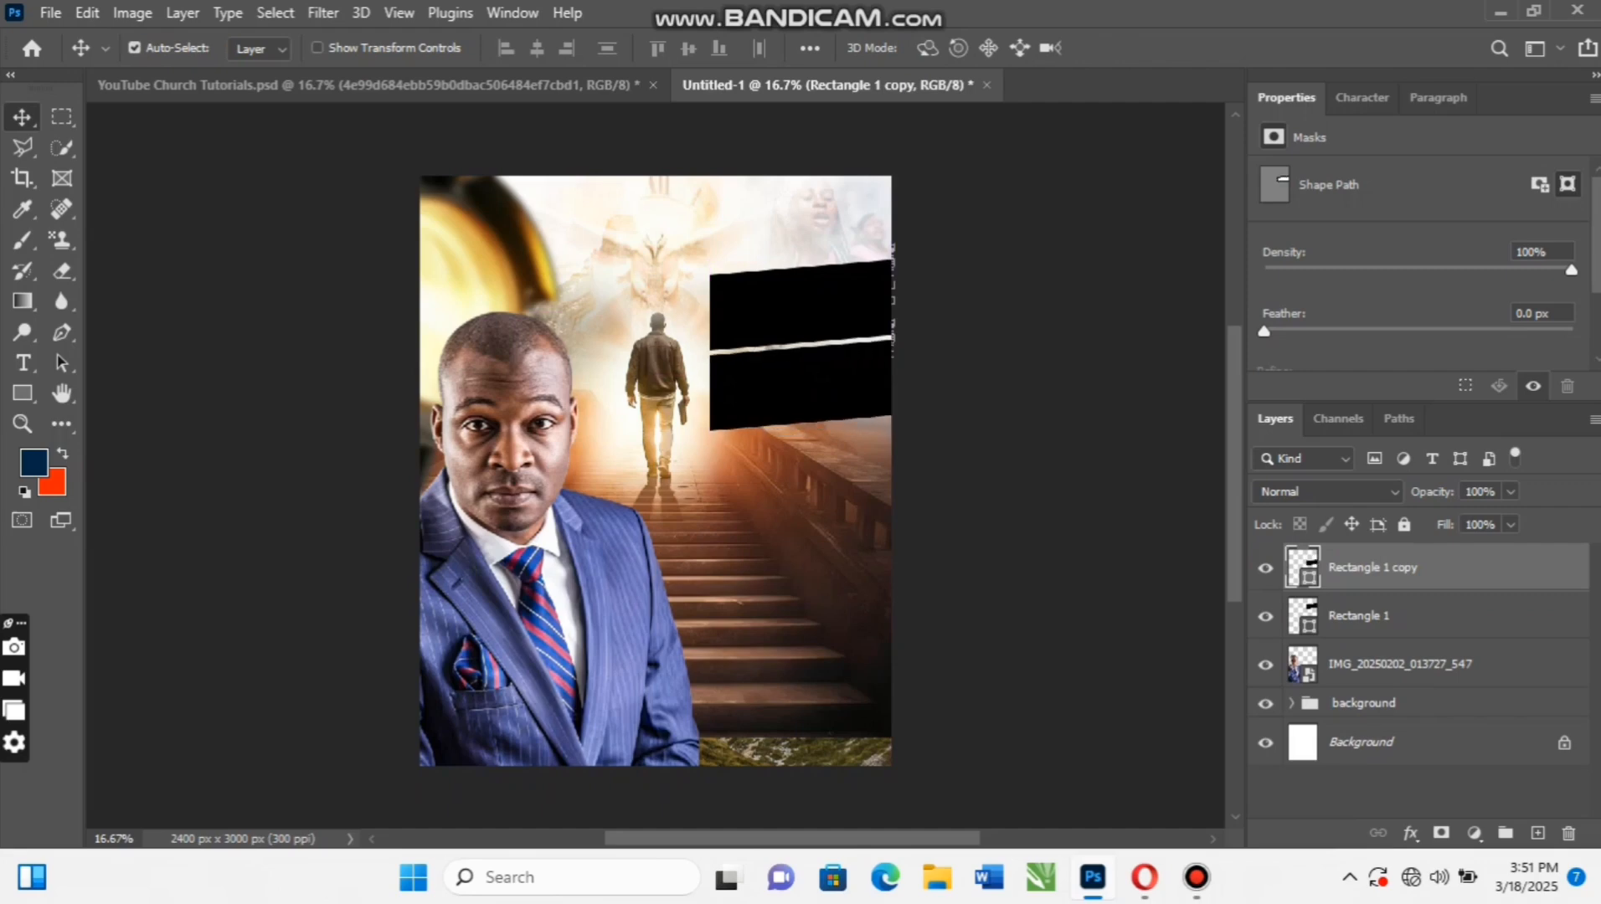
Duplicate the second panel and shift the new copy straight down to form a third panel with the same thin gap
key(ctrl+j)
key(Down)
key(Down)
key(Down)
key(Down)
key(Down)
key(Down)
key(Down)
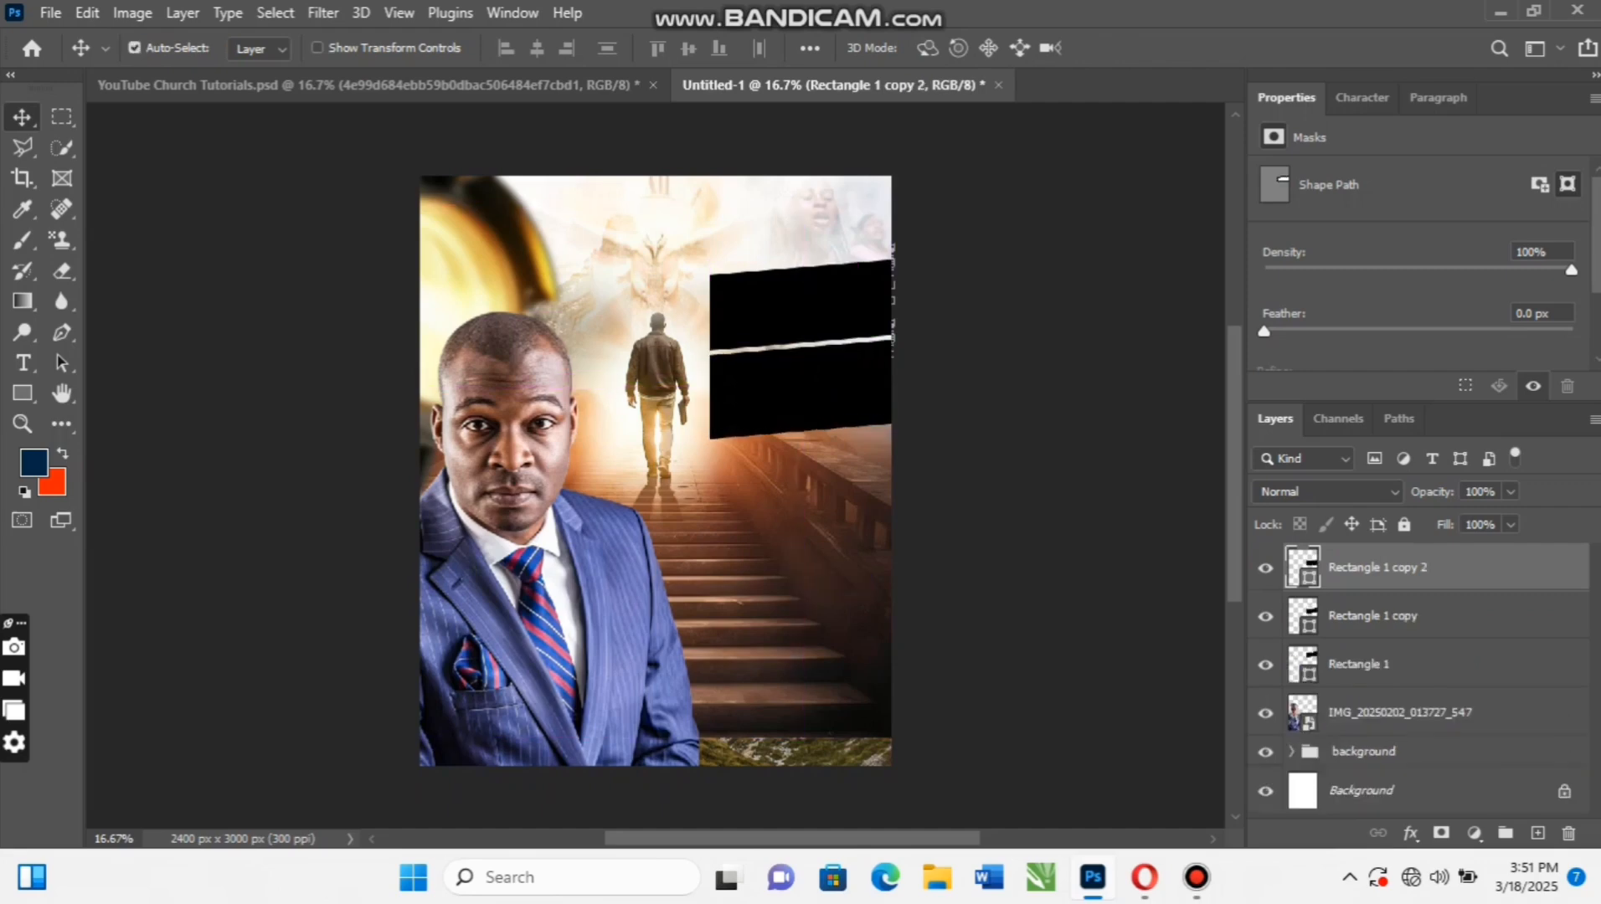
key(Down)
key(Down)
key(Down)
key(Down)
key(Down)
key(Down)
key(Down)
key(Down)
key(Down)
key(Down)
key(Down)
key(Down)
key(Down)
key(Down)
key(Down)
key(Down)
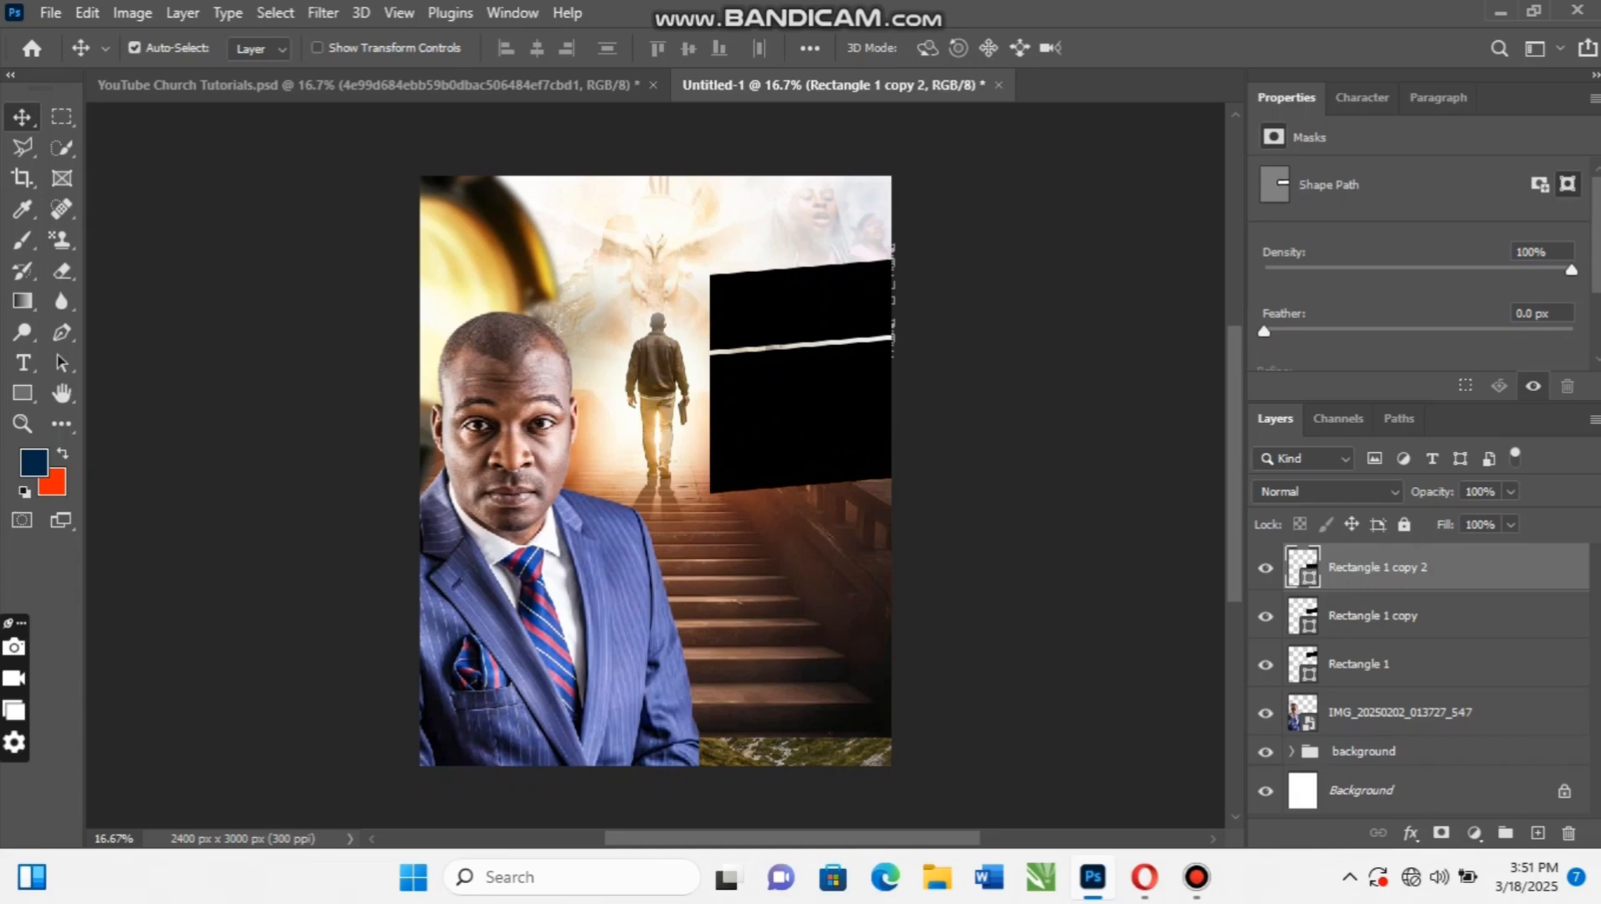
key(Down)
key(Down)
key(Down)
key(shift+Down)
key(shift+Down)
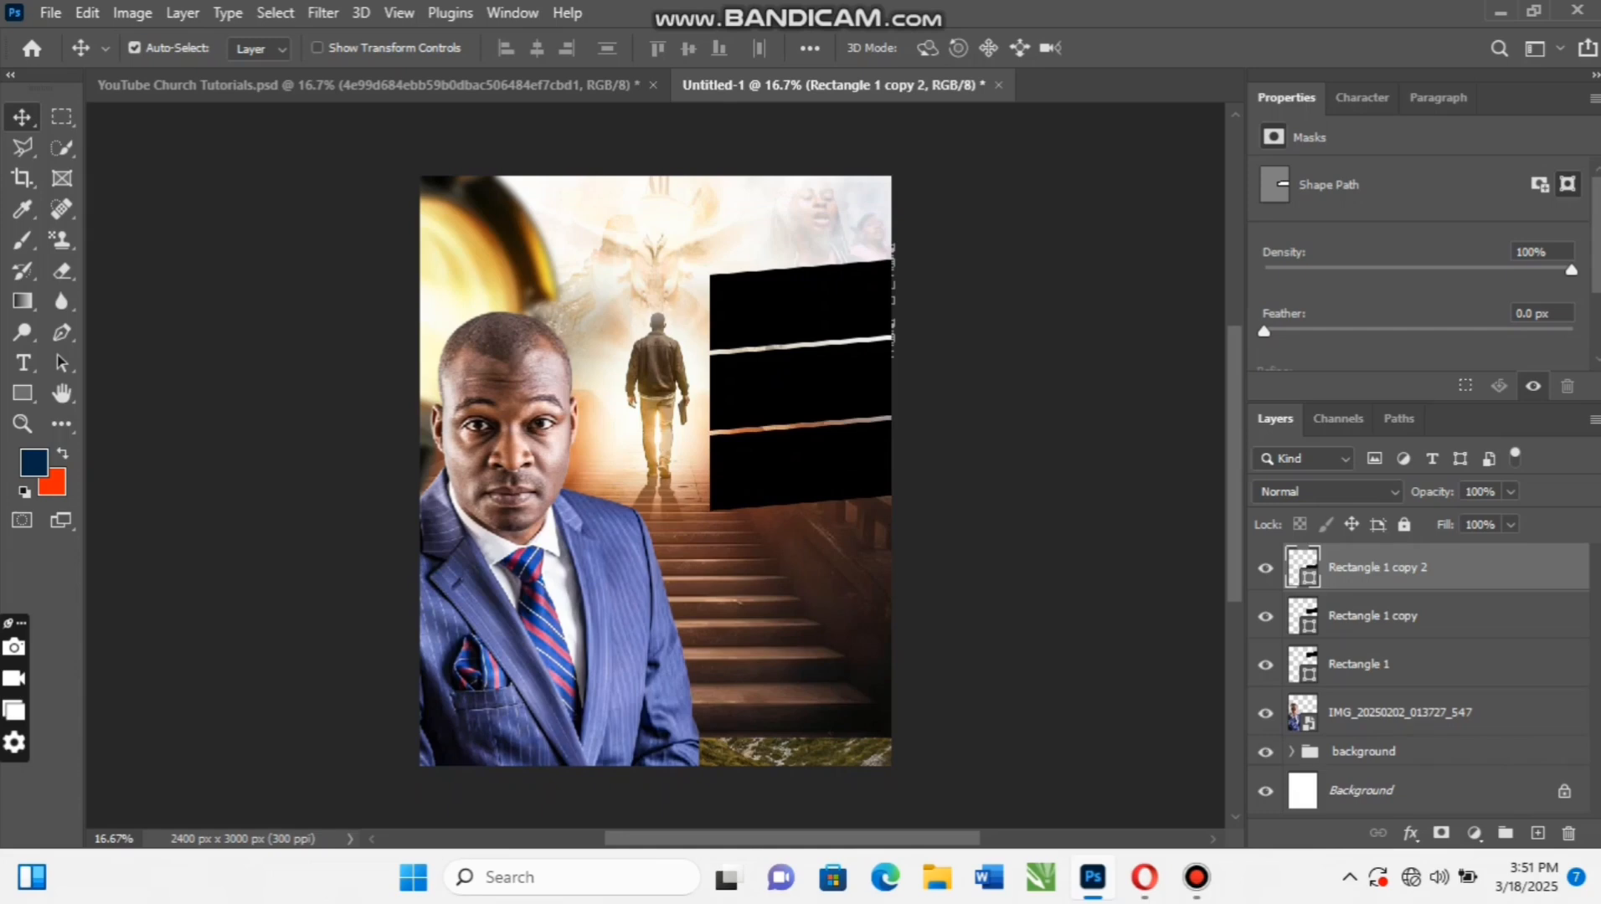
Compare with the finished flyer's speaker panels, then change the uppermost panel's fill color to white (ffffff)
key(ctrl+Tab)
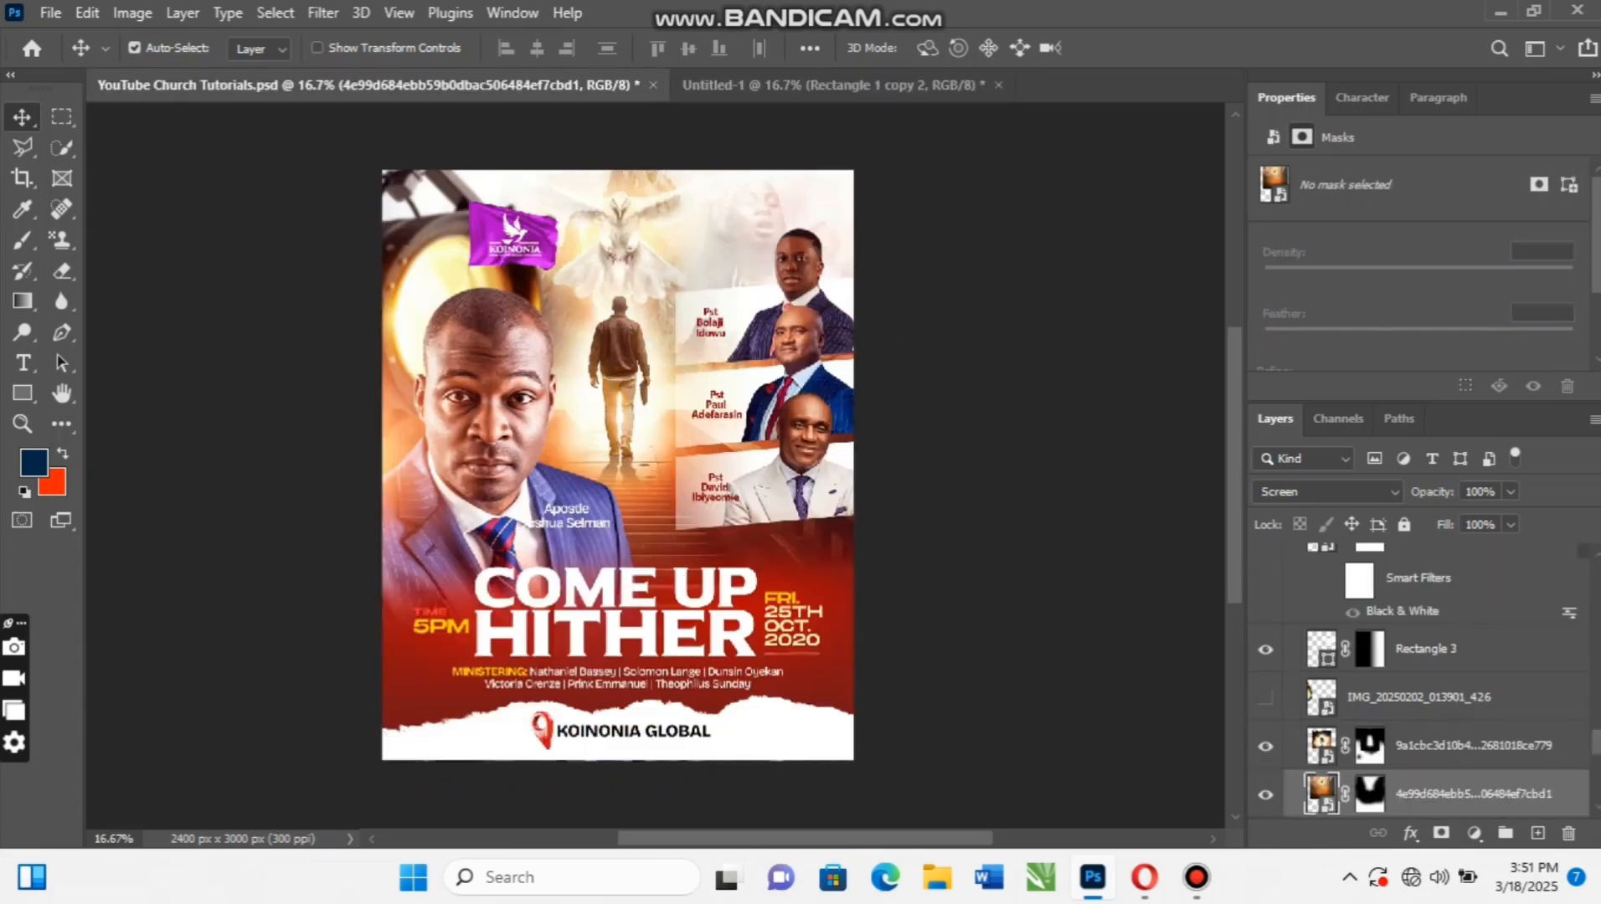
click(881, 86)
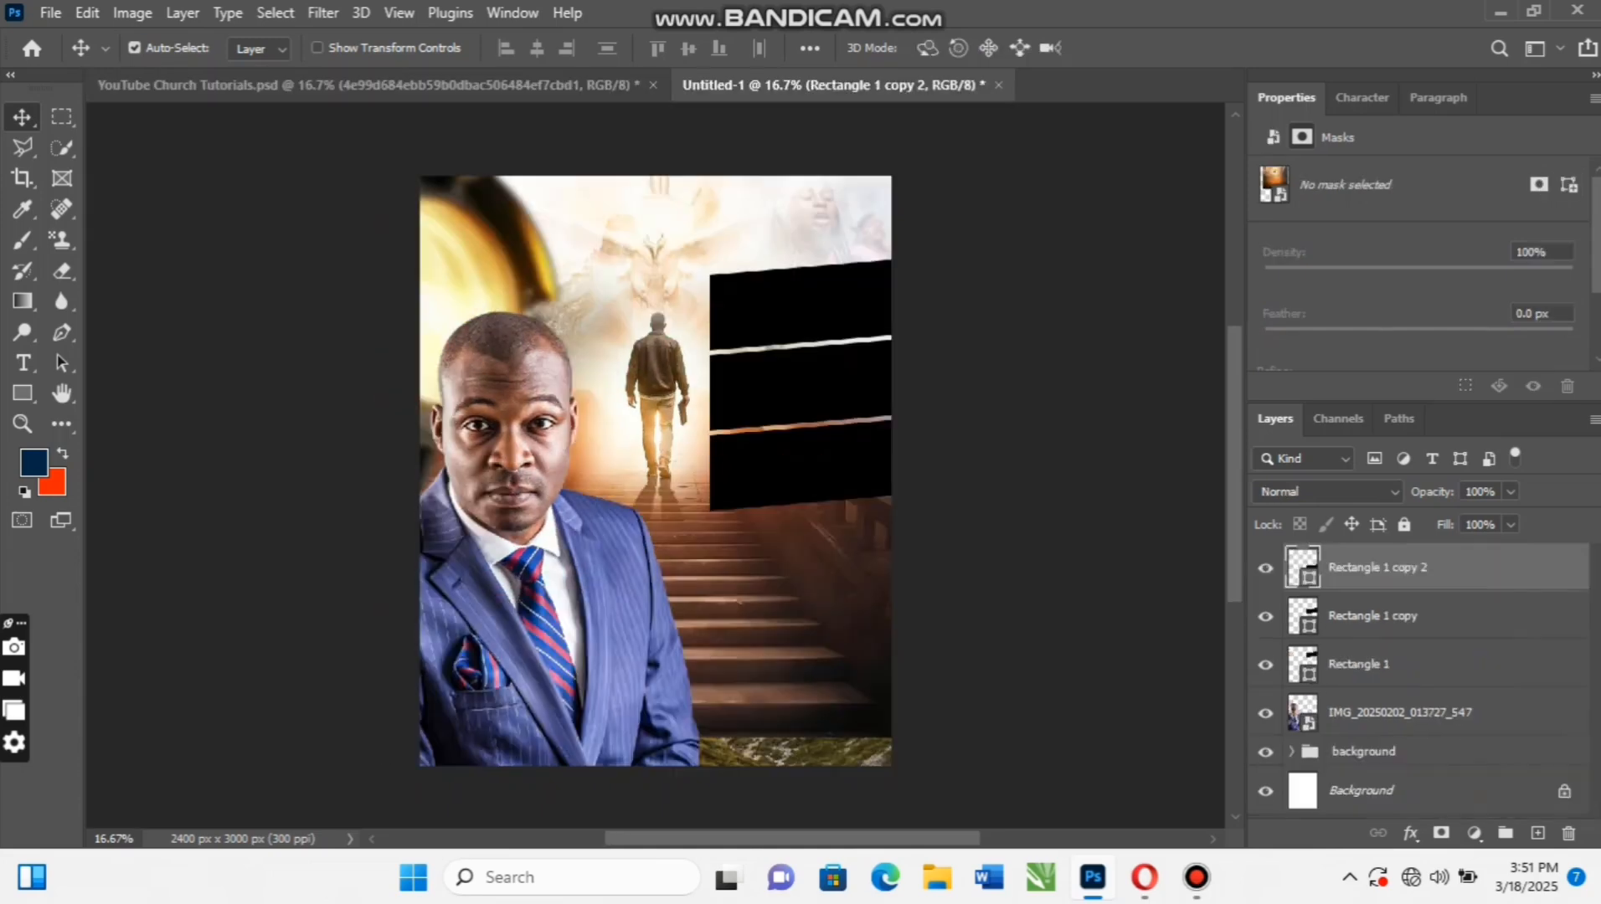
click(1359, 664)
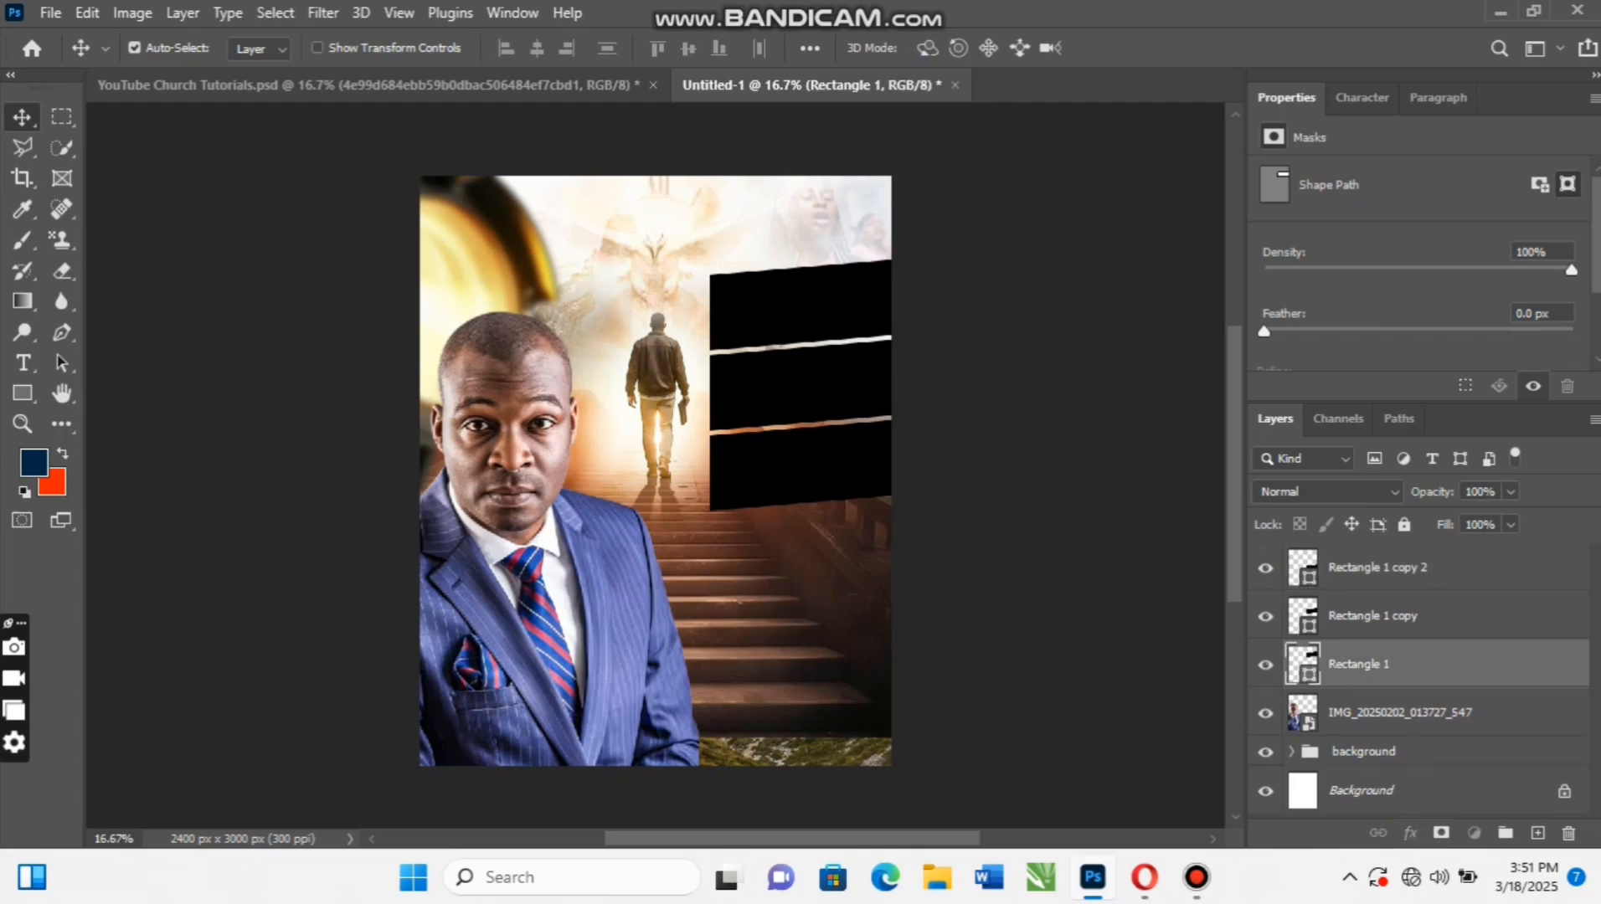
double_click(1303, 664)
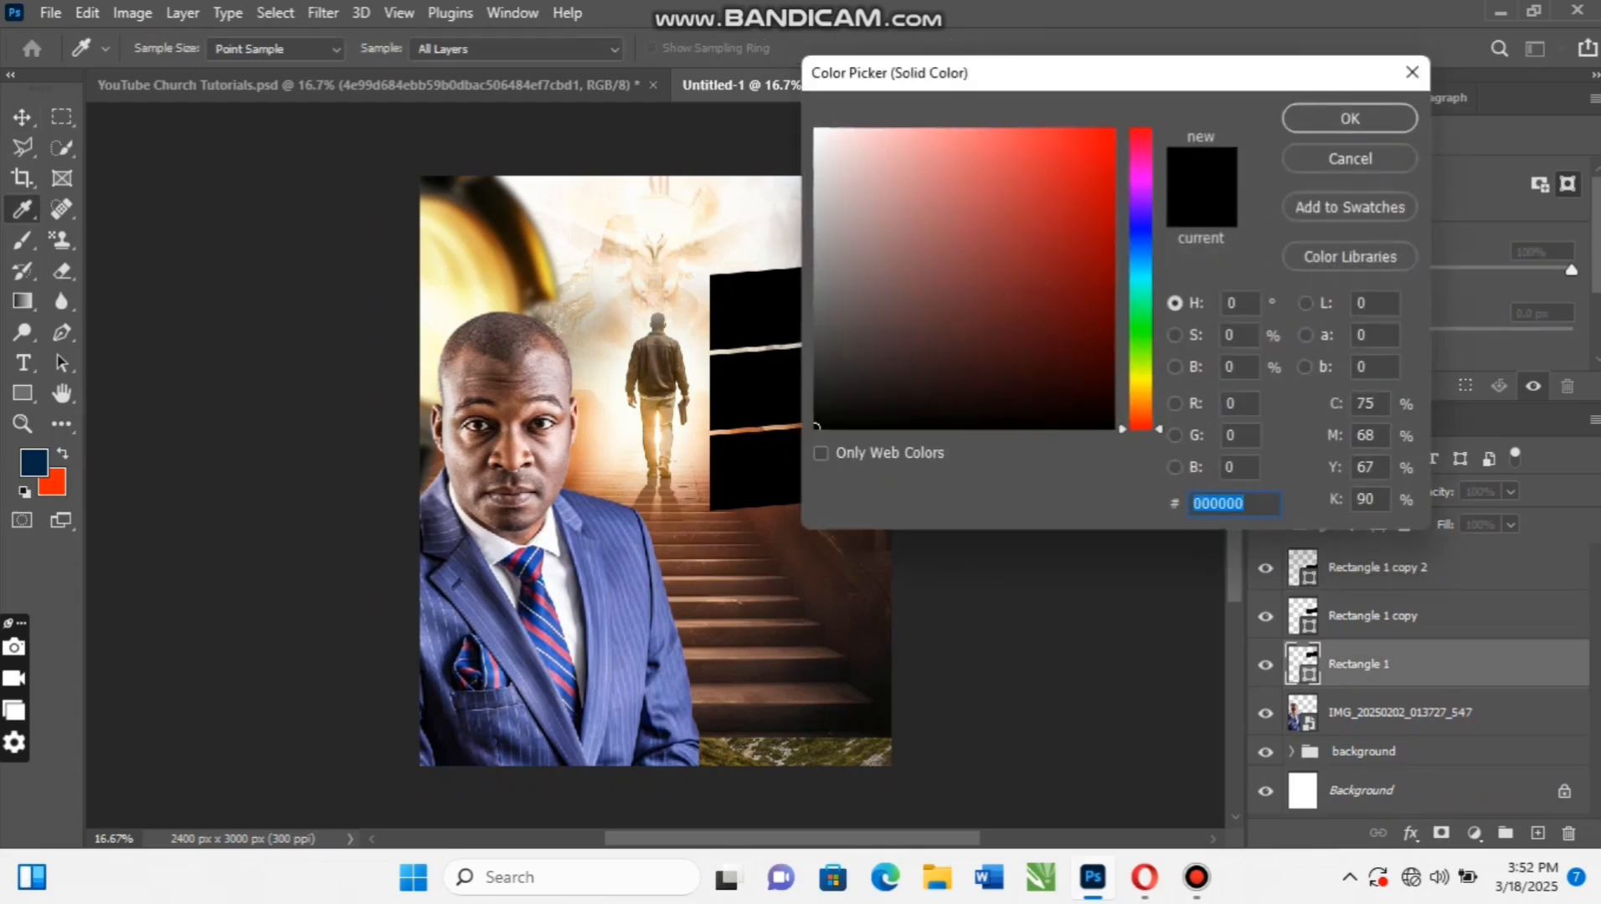
text(ffffff)
click(1349, 118)
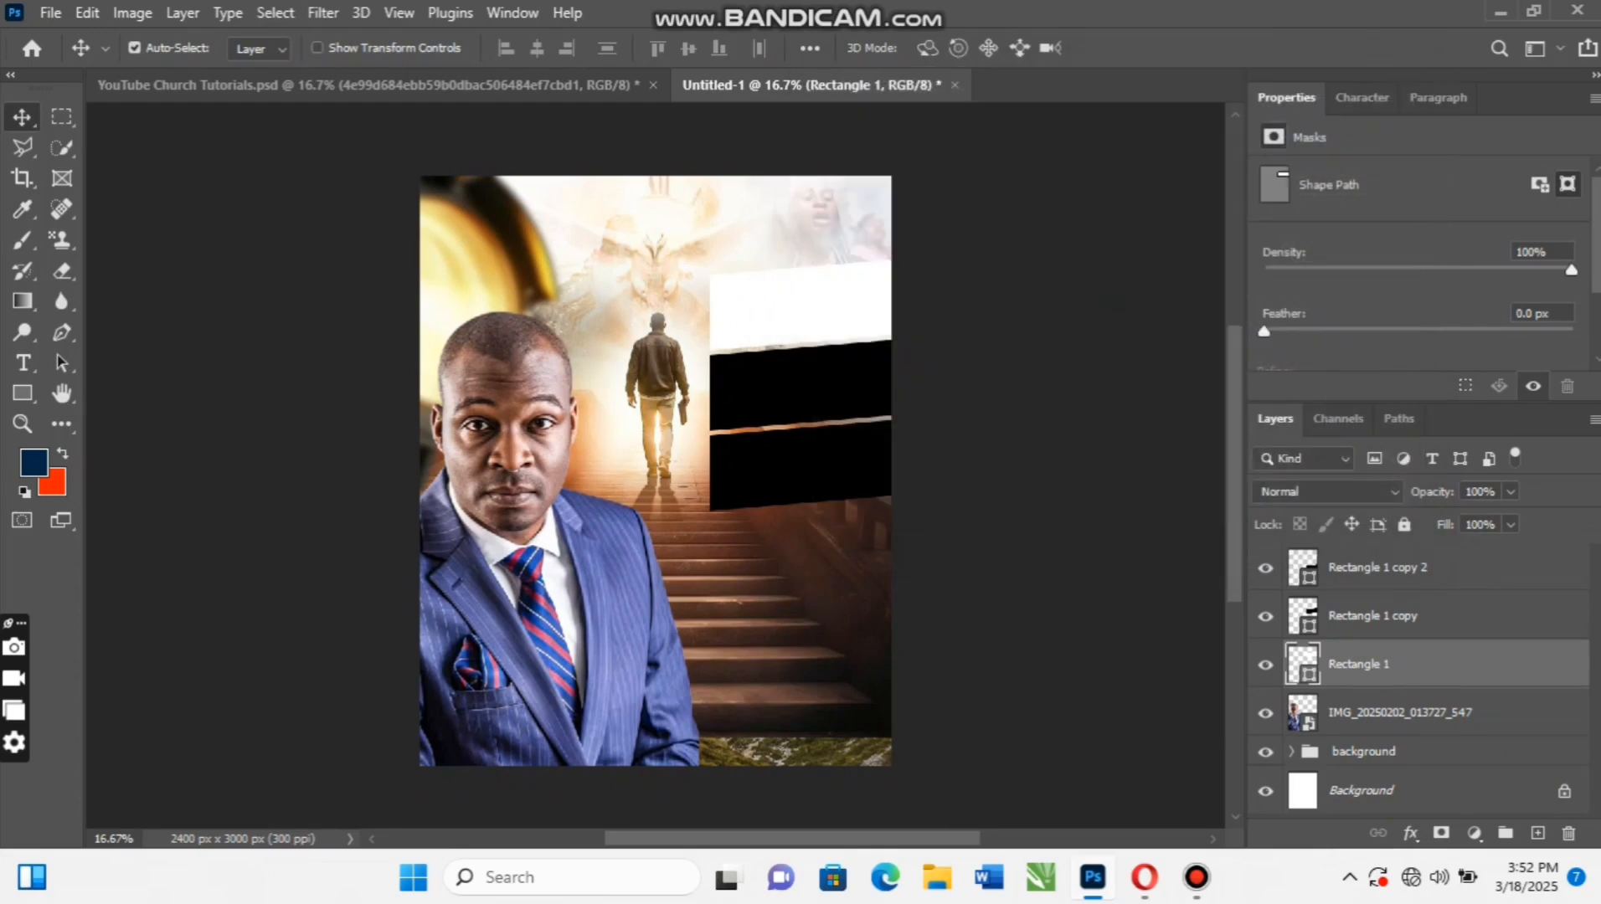
Change the fill color of the middle and lowest panels to white (ffffff)
click(1372, 617)
double_click(1303, 616)
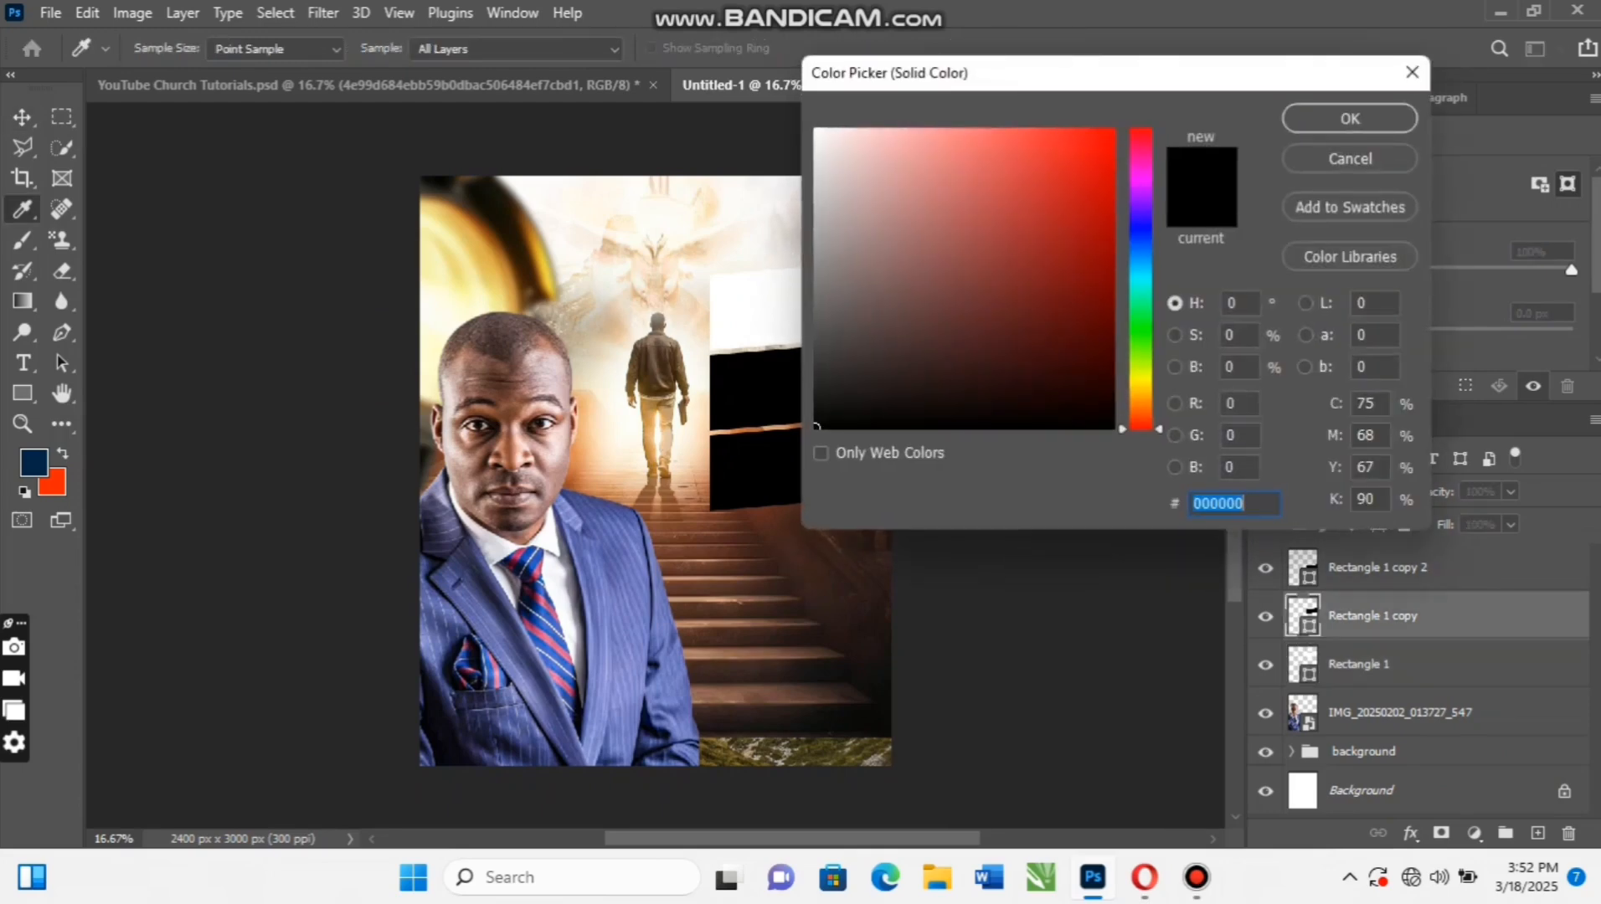
text(ffffff)
click(1350, 118)
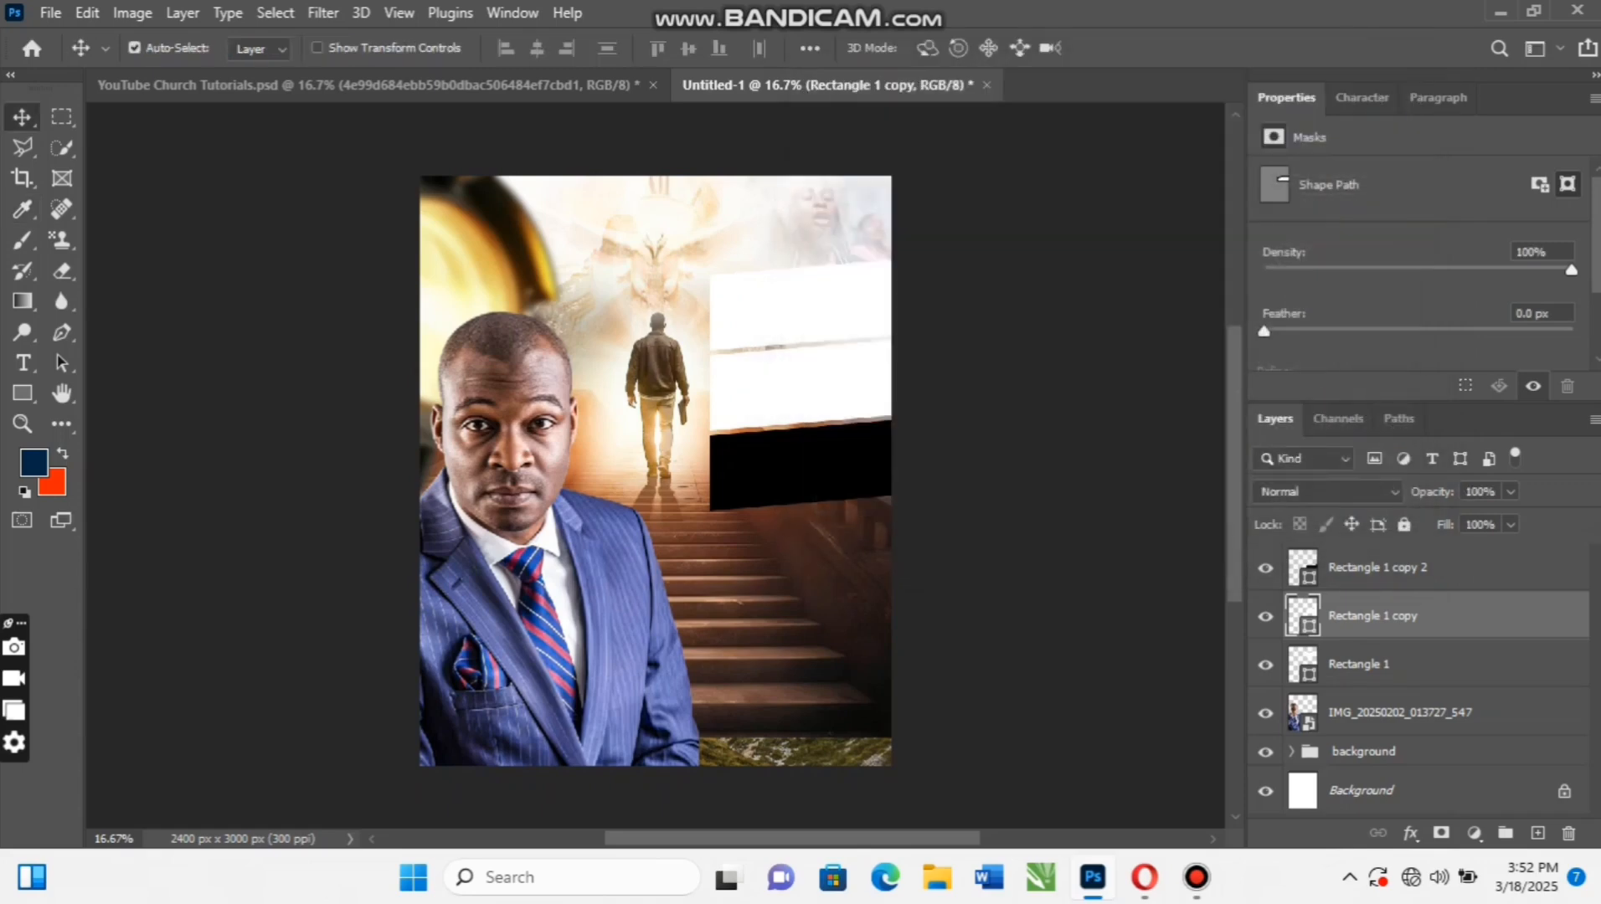
click(1372, 568)
double_click(1303, 568)
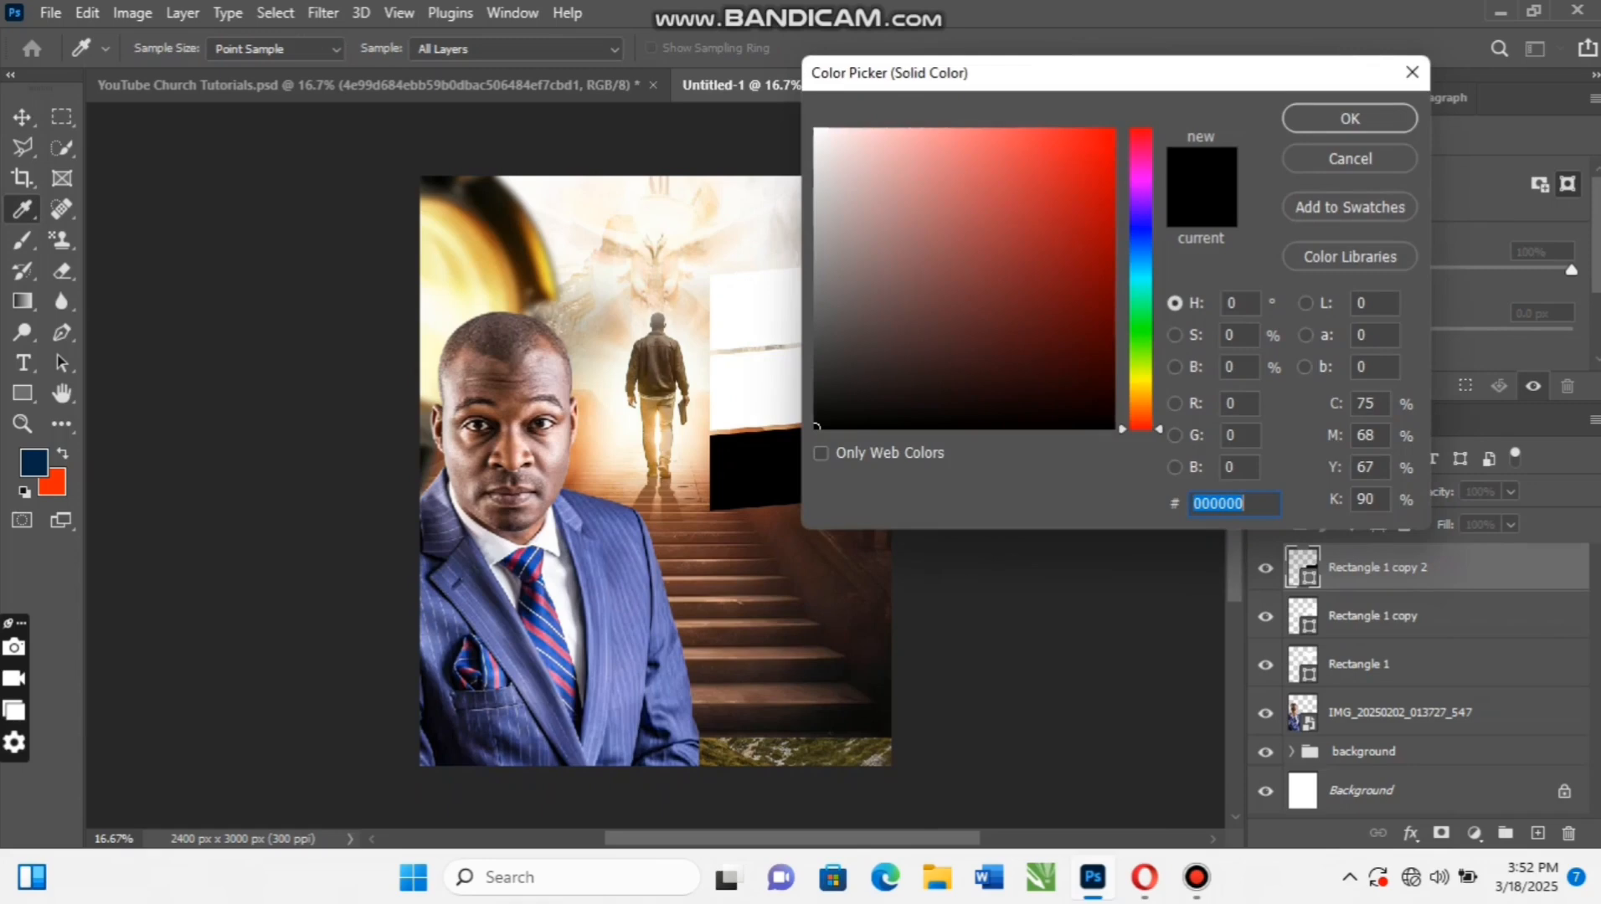
text(ffffff)
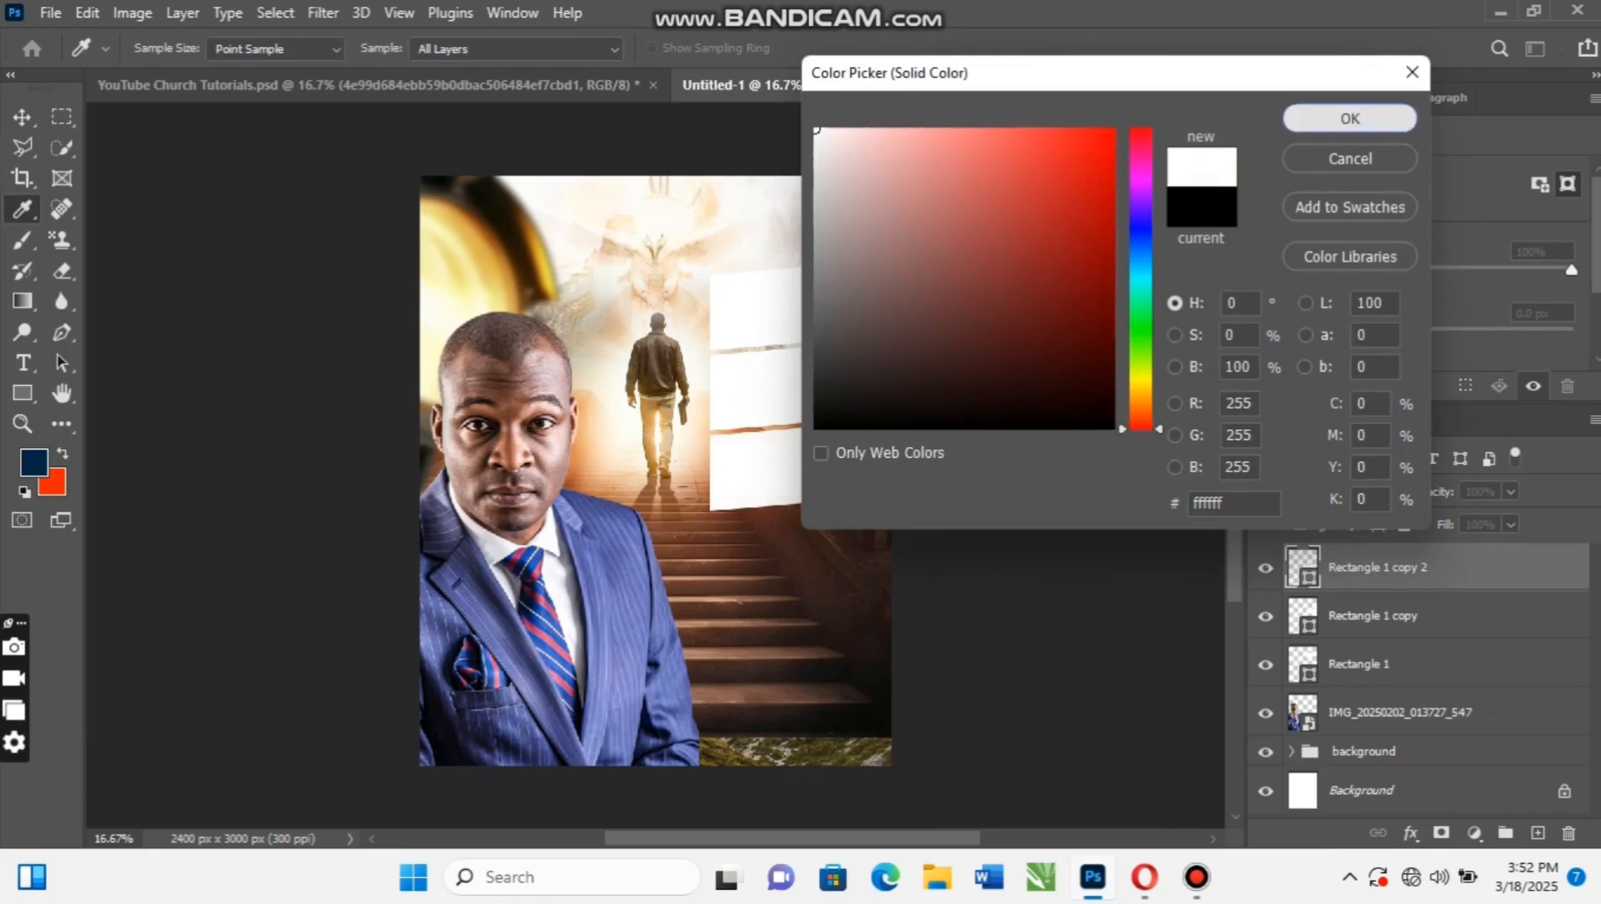
key(Return)
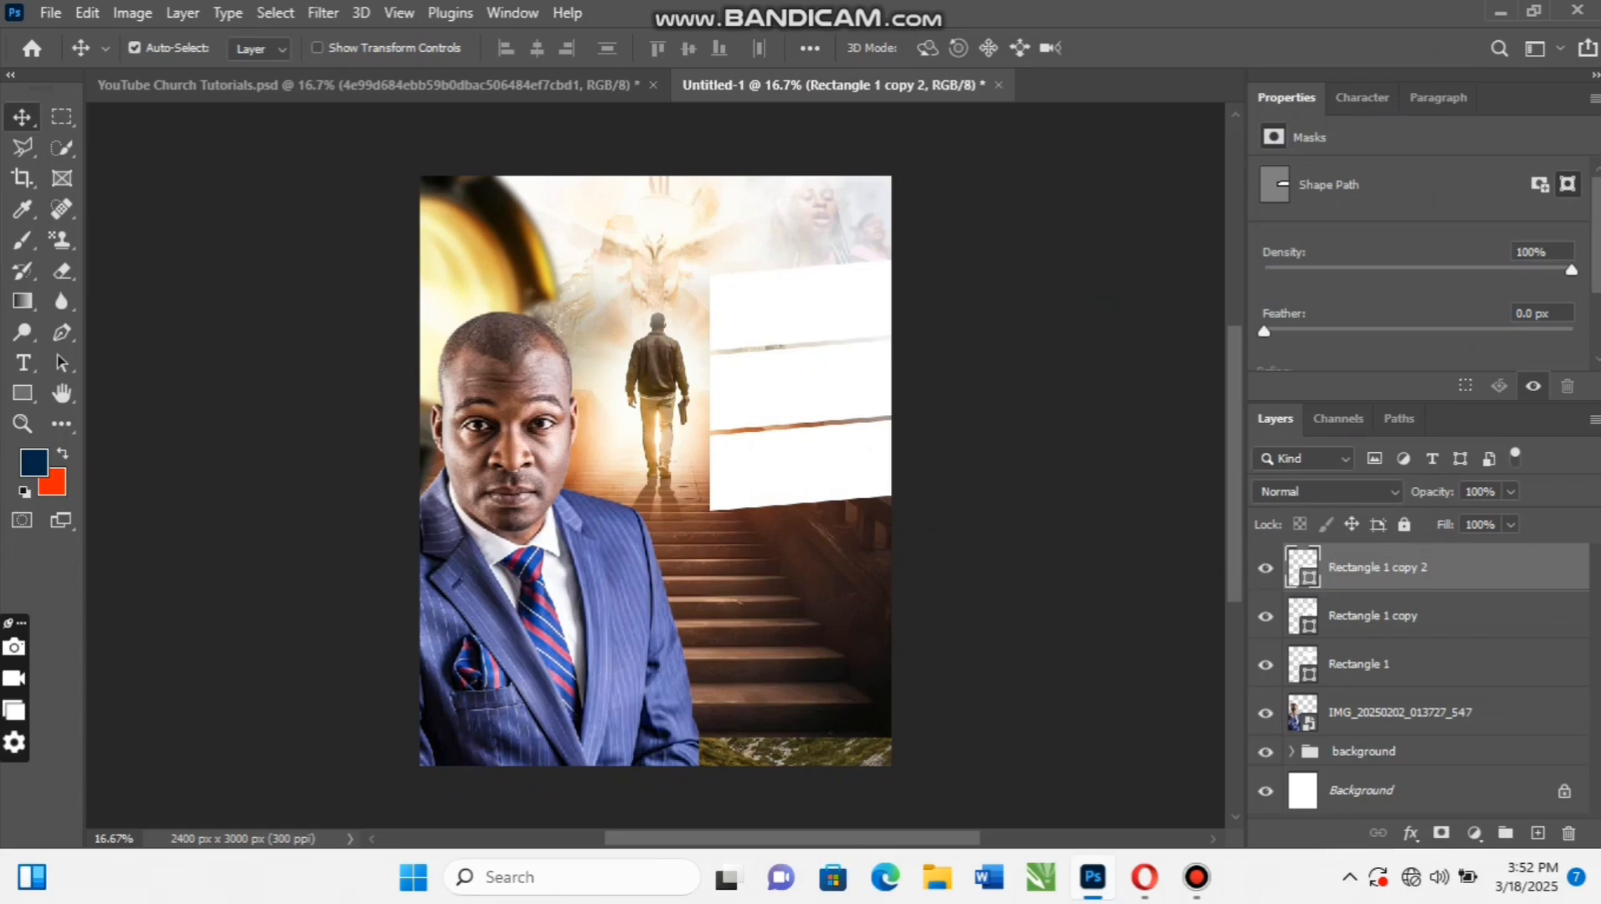
Group the white panel rectangles together and name the group "shape"
click(1358, 665)
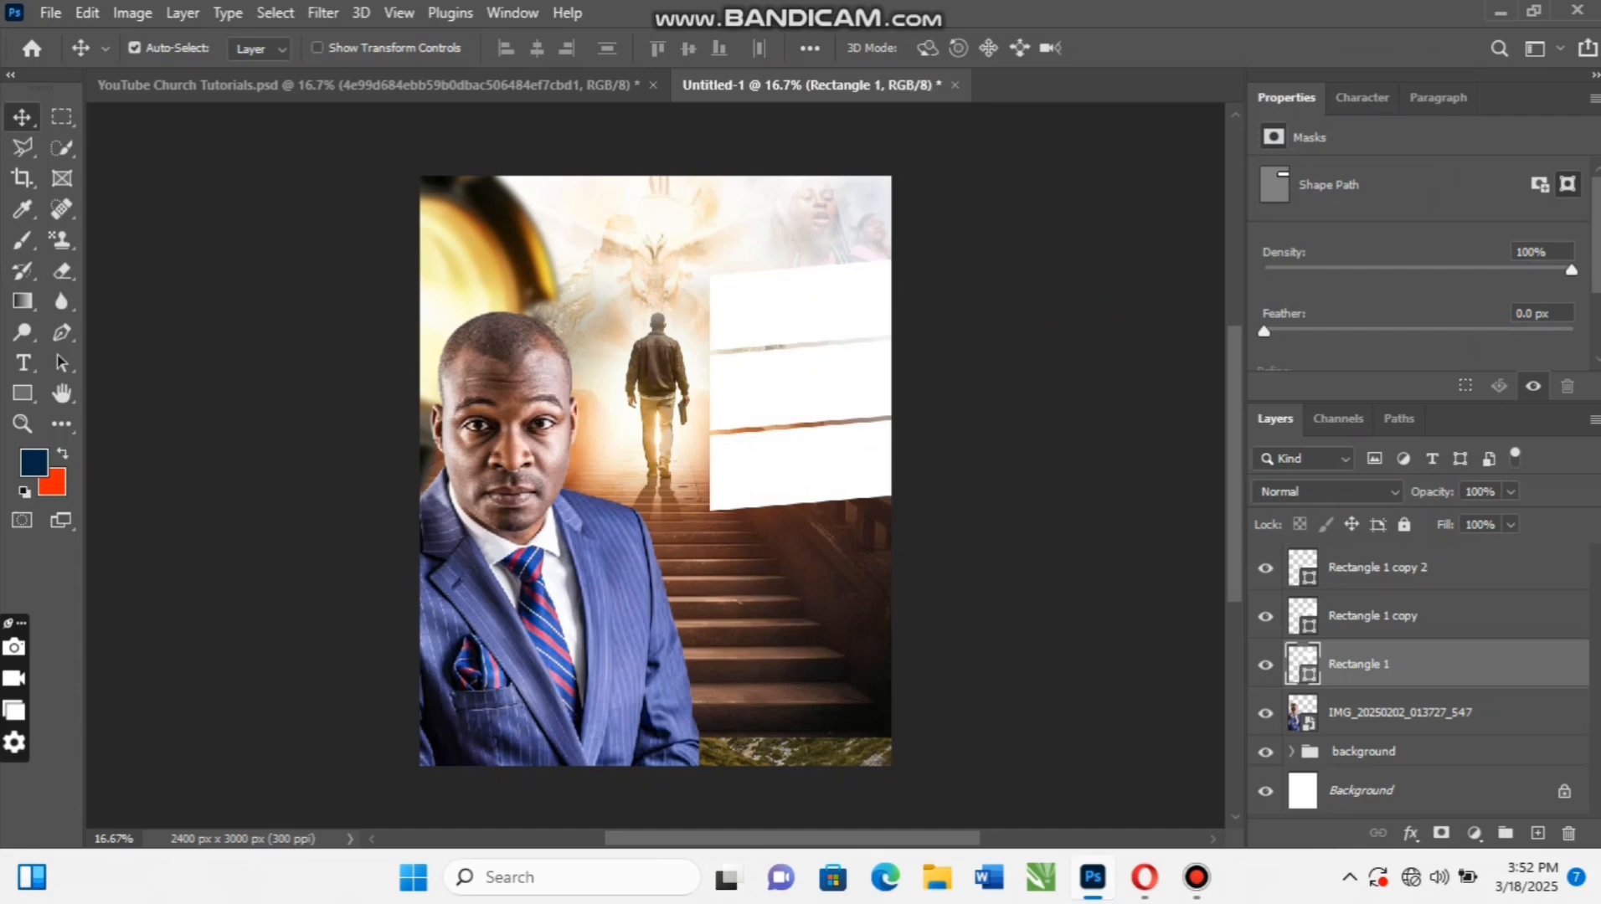
shift+click(1377, 568)
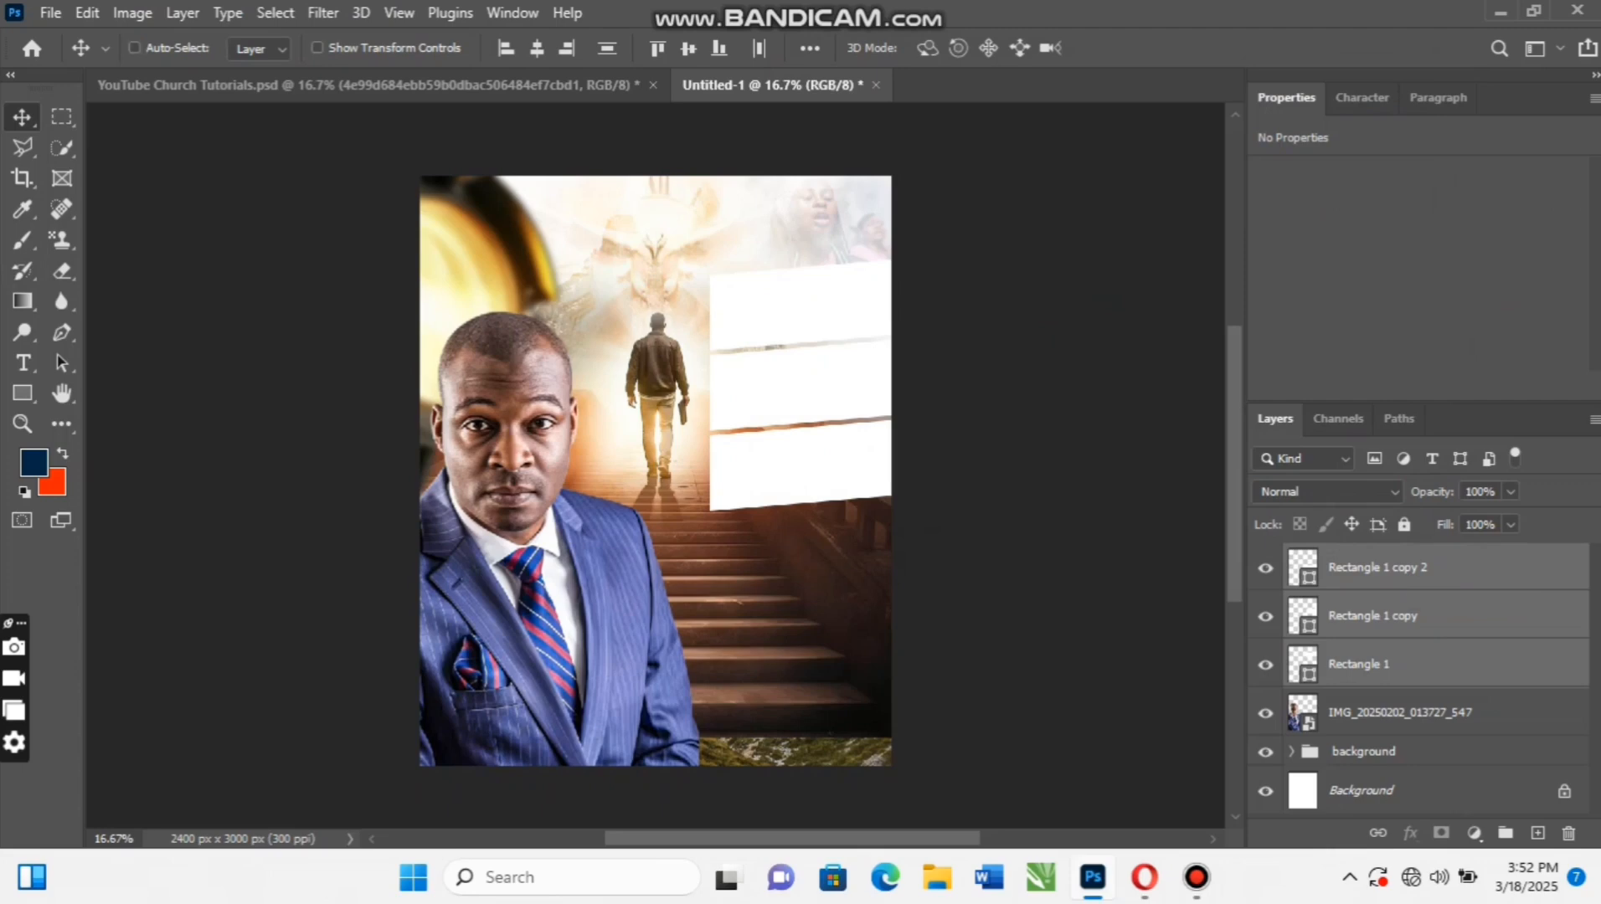
key(ctrl+j)
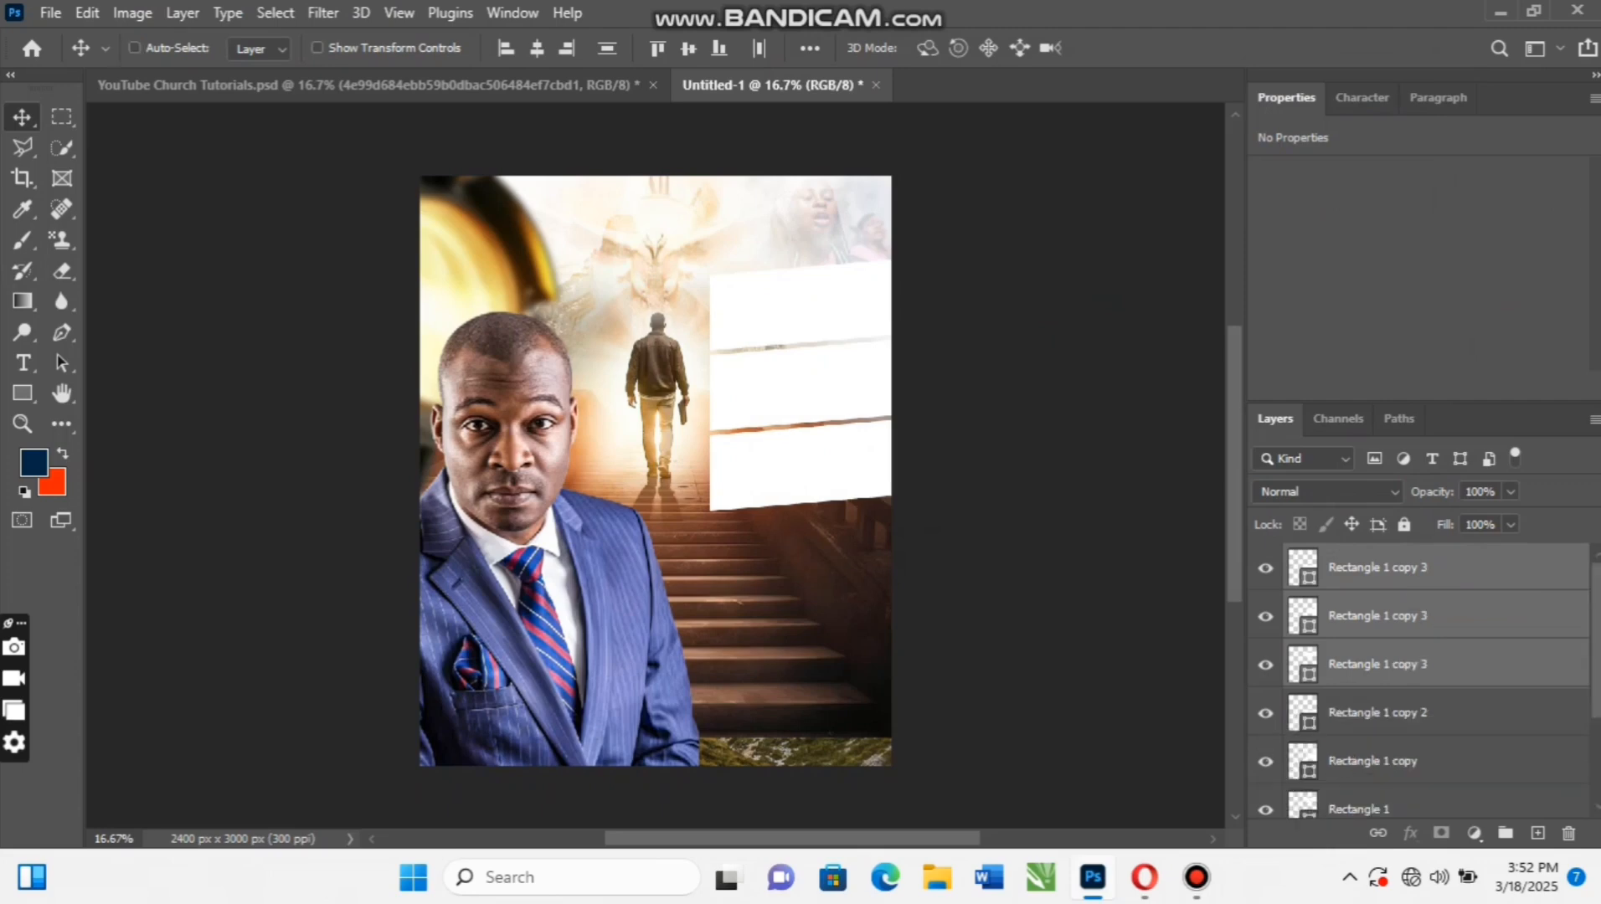
key(ctrl+g)
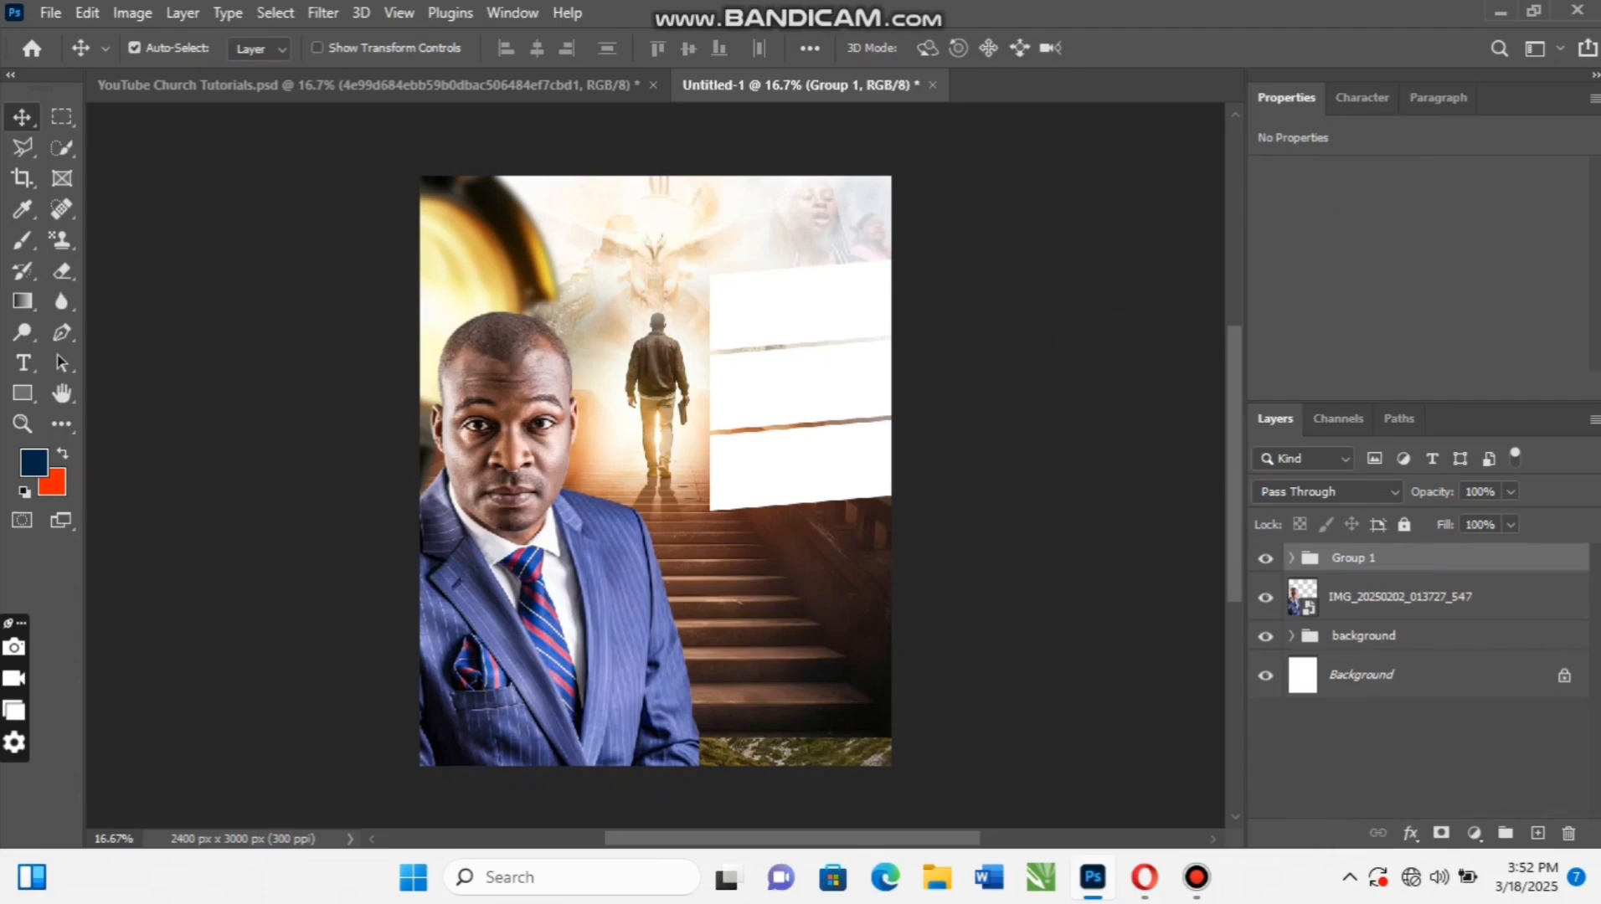
double_click(1353, 557)
text(shape)
key(Return)
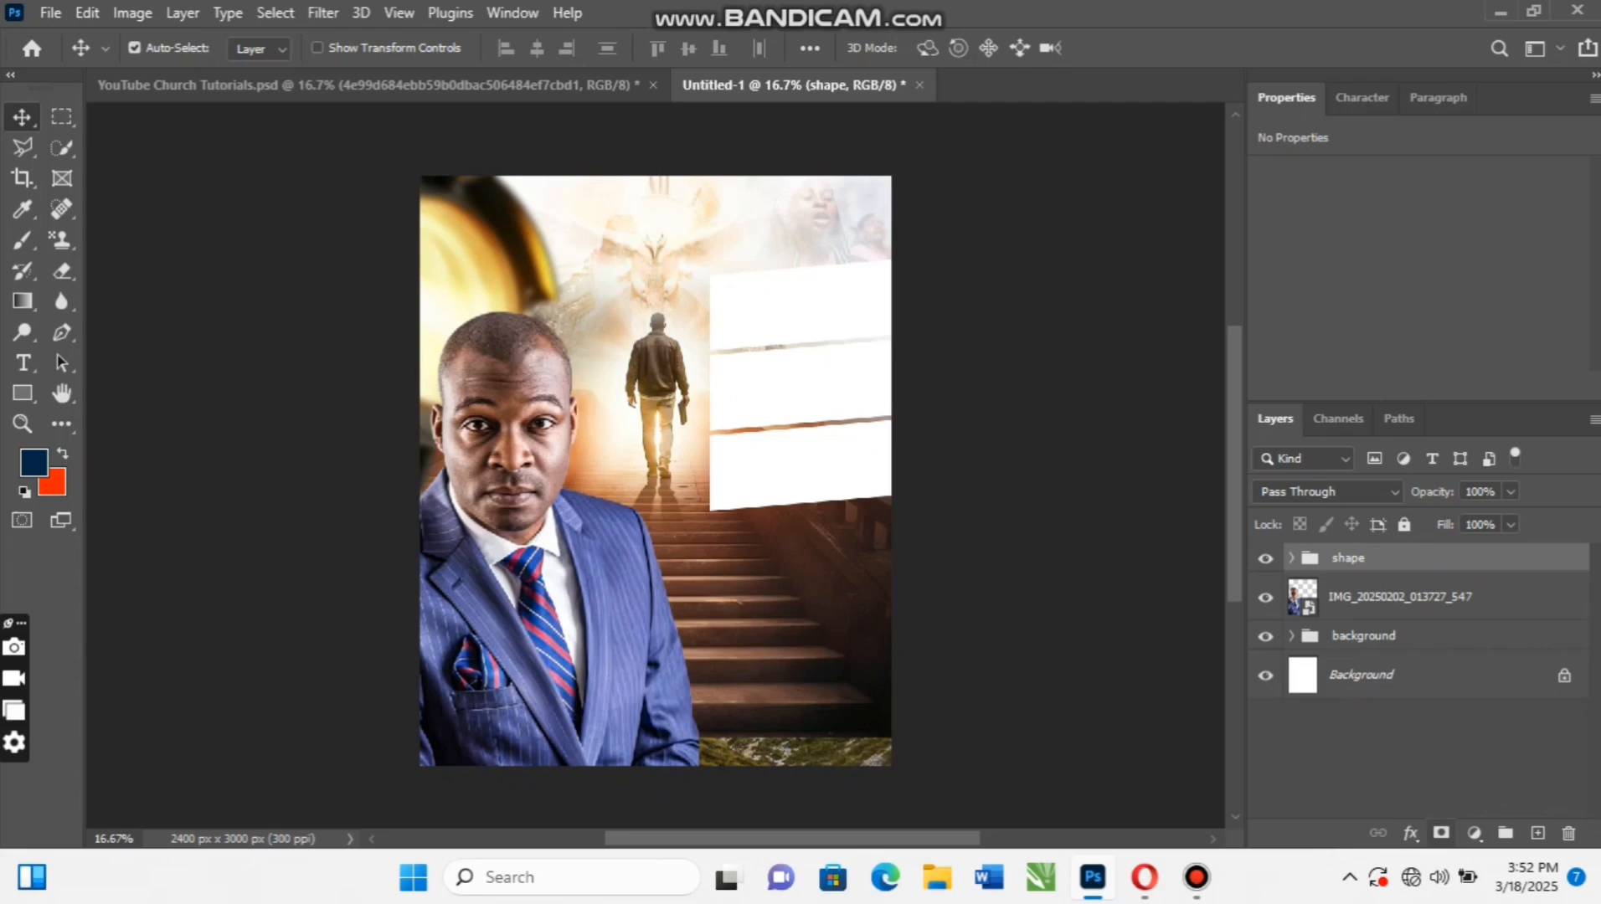
Add a layer mask to the shape group, try a wide black-to-white linear gradient across it, and undo that gradient
click(1440, 832)
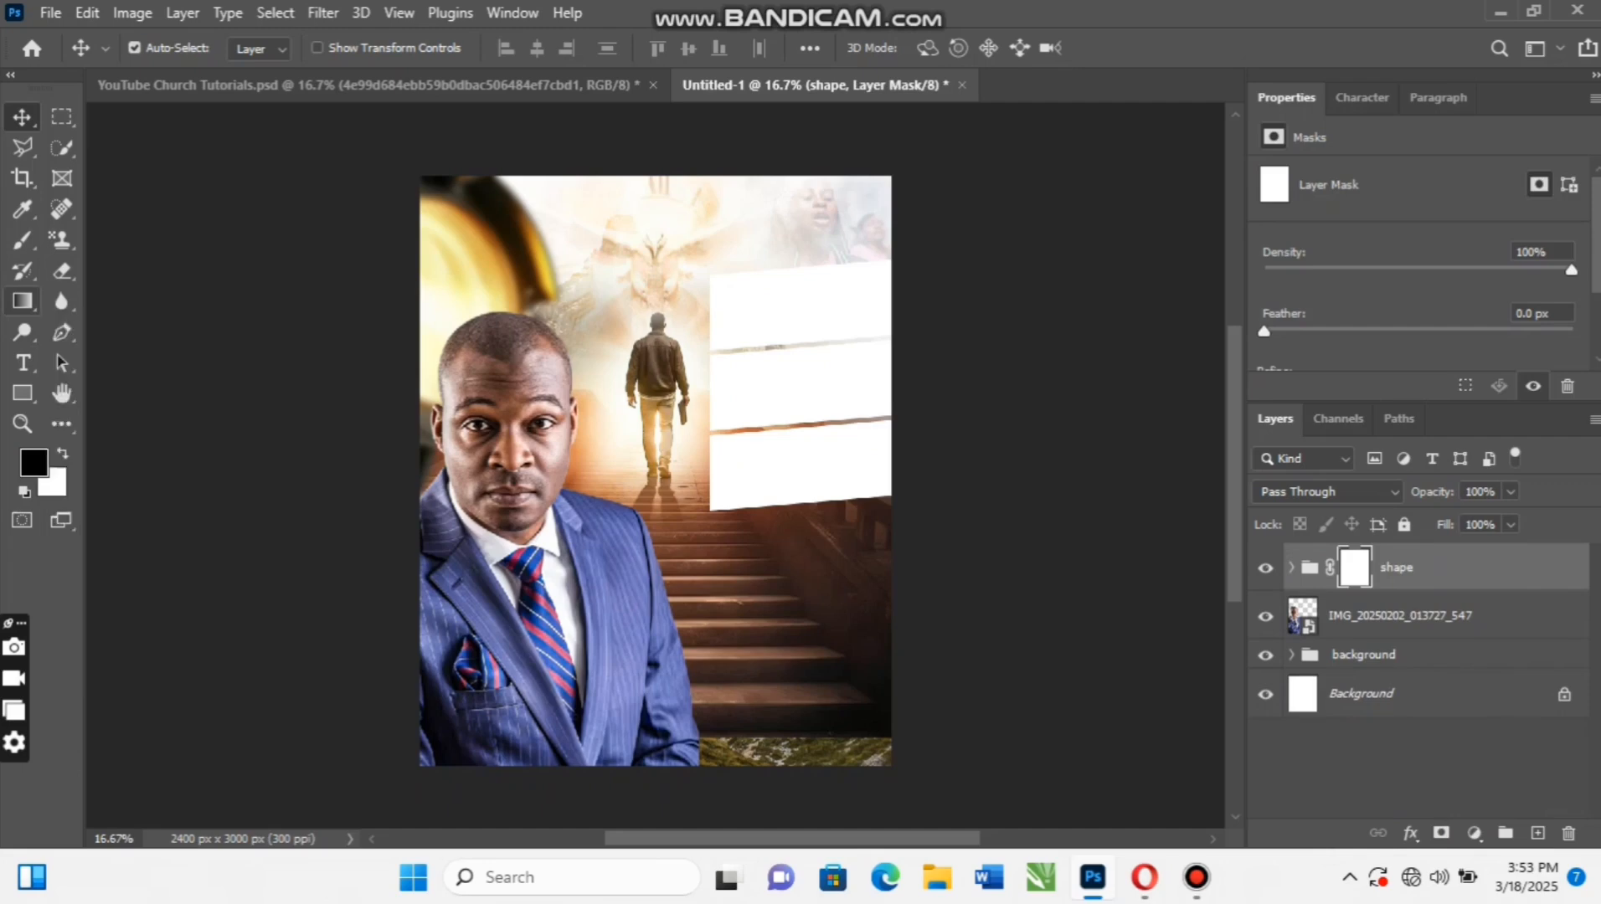
click(23, 300)
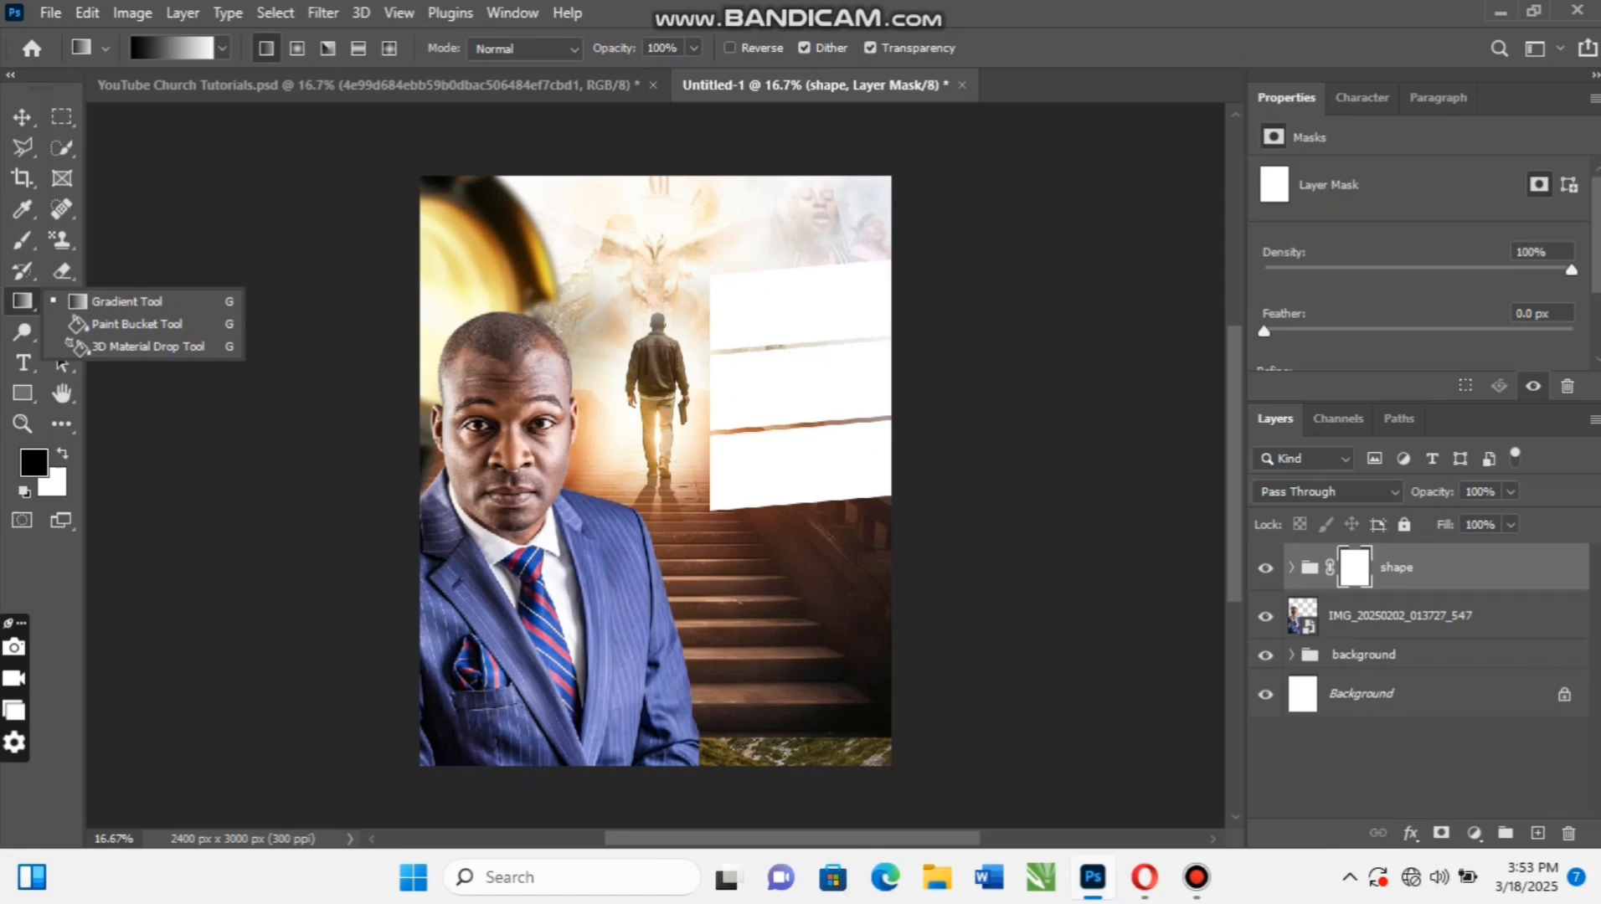
click(125, 301)
drag(539, 383, 881, 383)
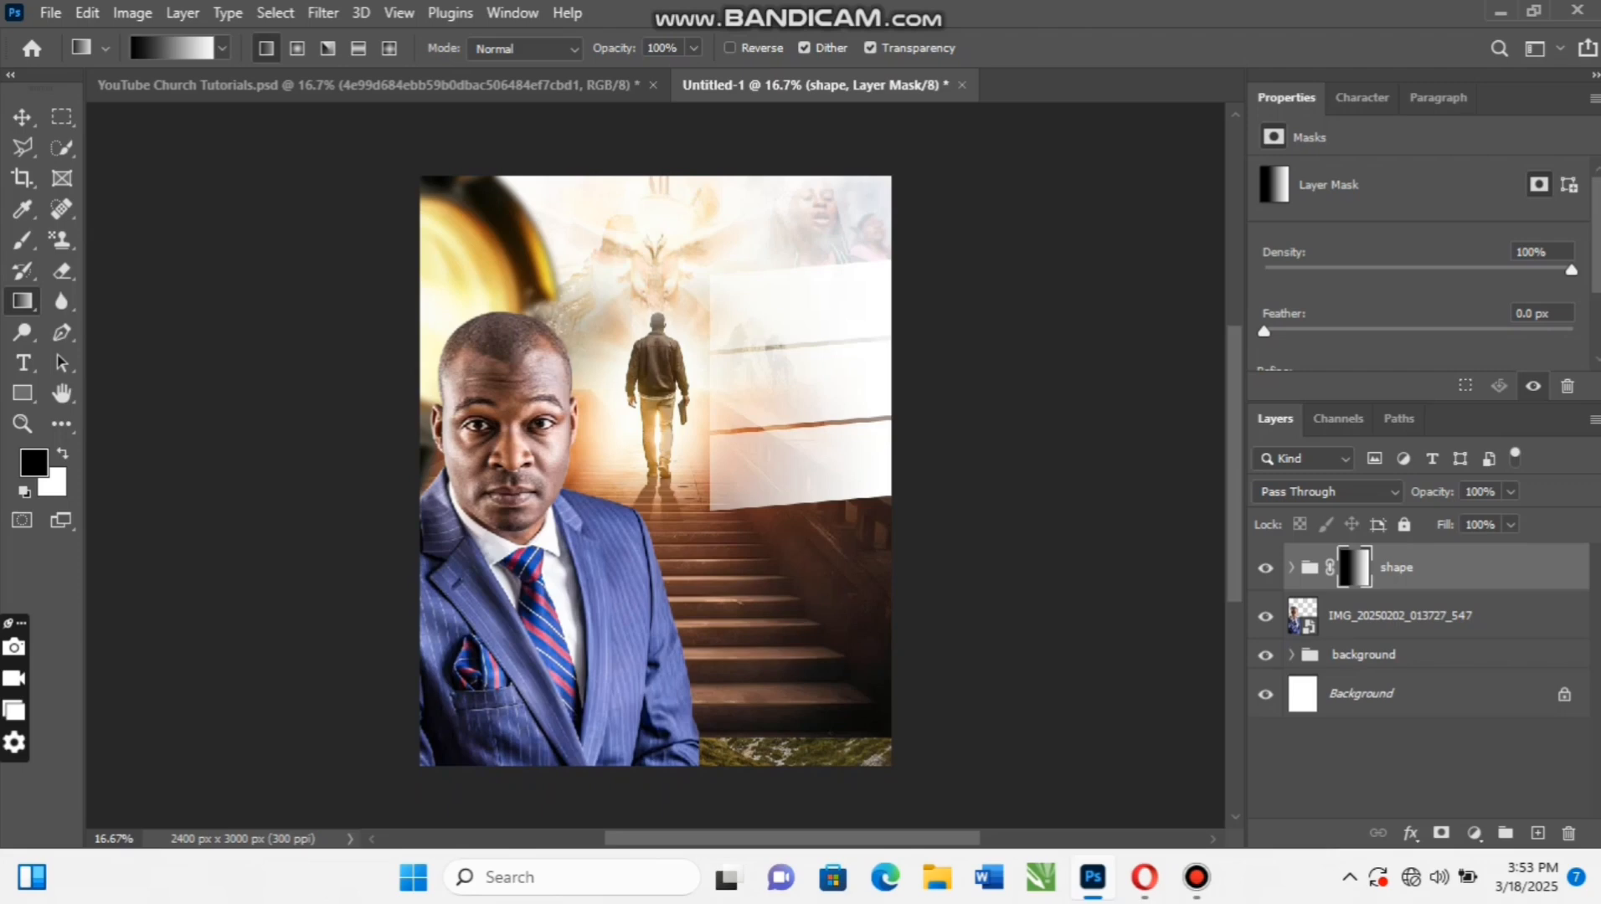
key(ctrl+z)
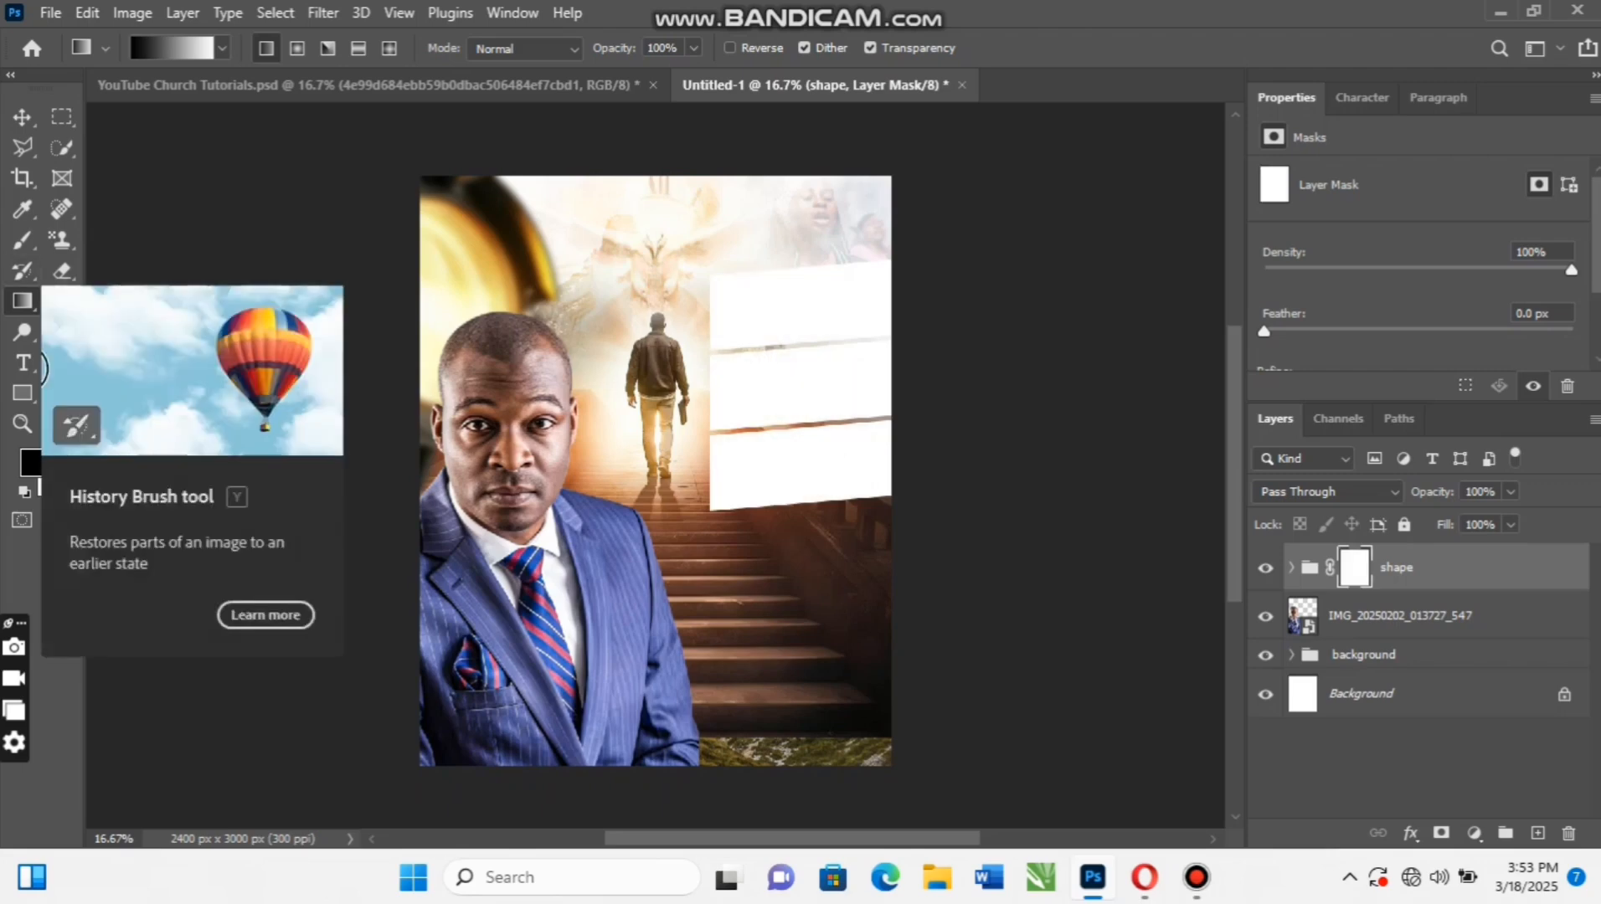
Fade the left edges of the white panels with a shorter horizontal black-to-white gradient on the shape group's mask
drag(578, 404, 767, 404)
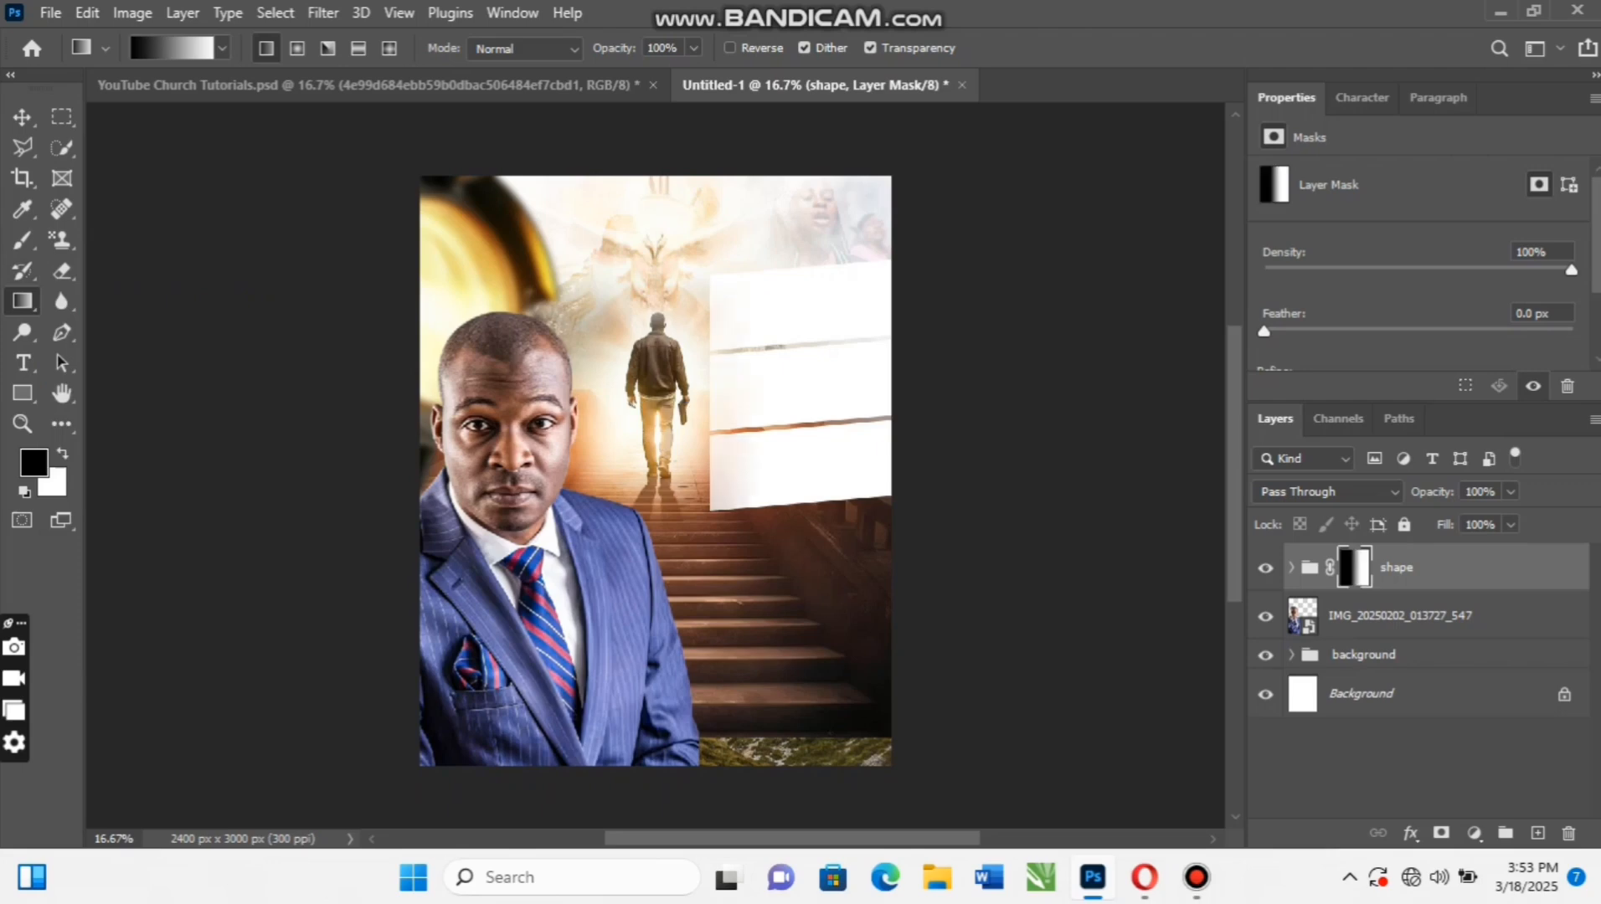
drag(578, 401, 831, 402)
drag(635, 408, 707, 408)
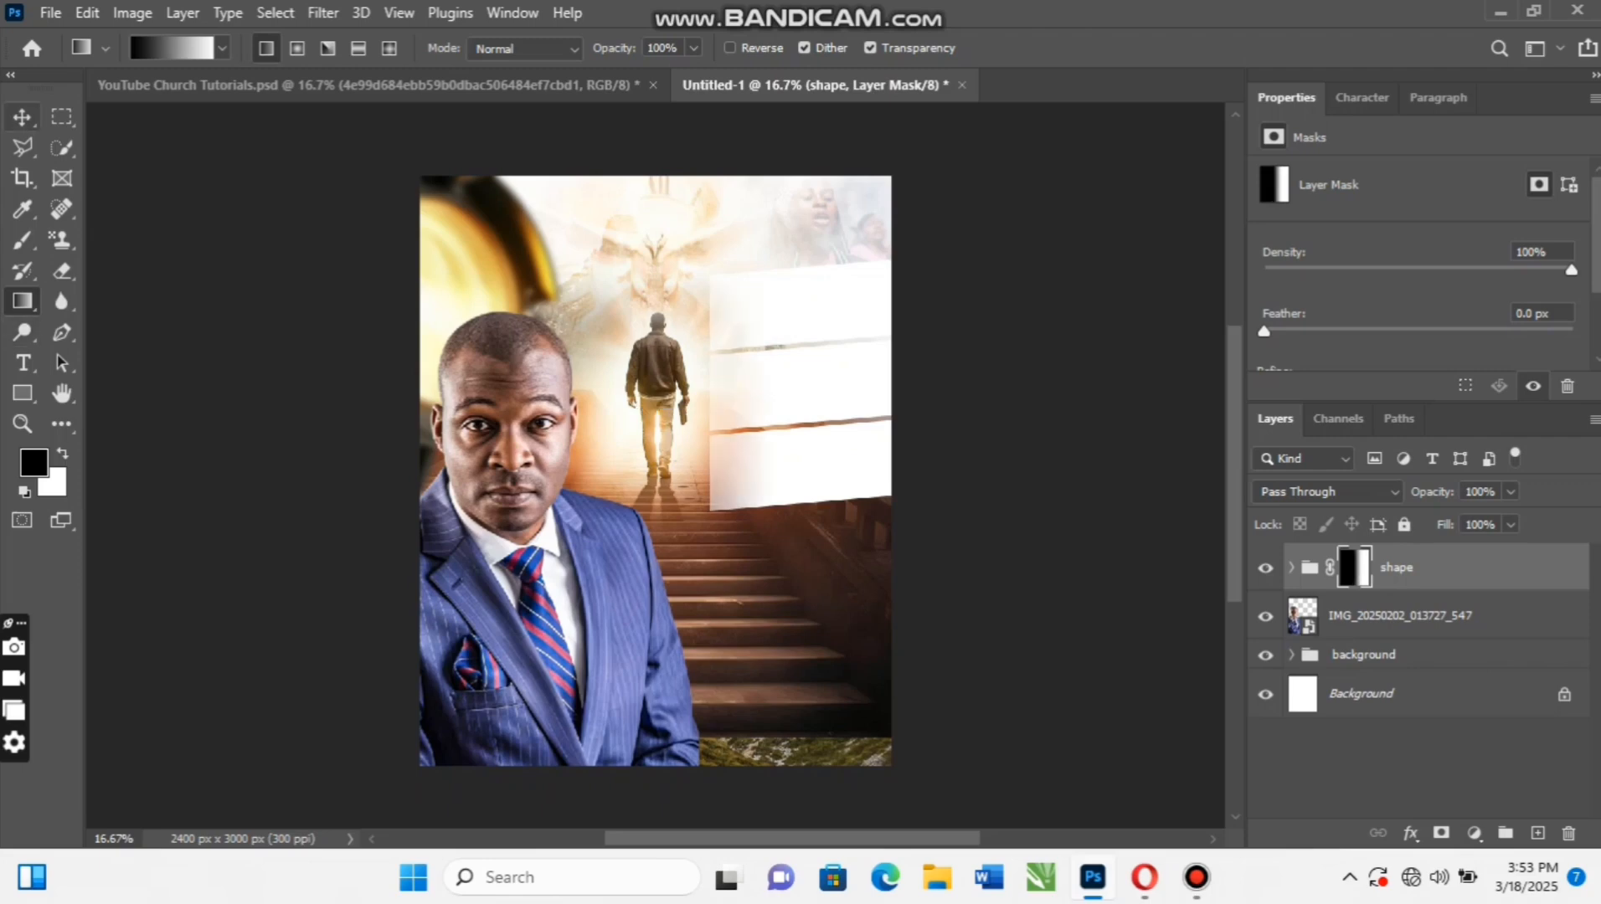
Compare the faded panels with the finished flyer and return to the working document
click(23, 117)
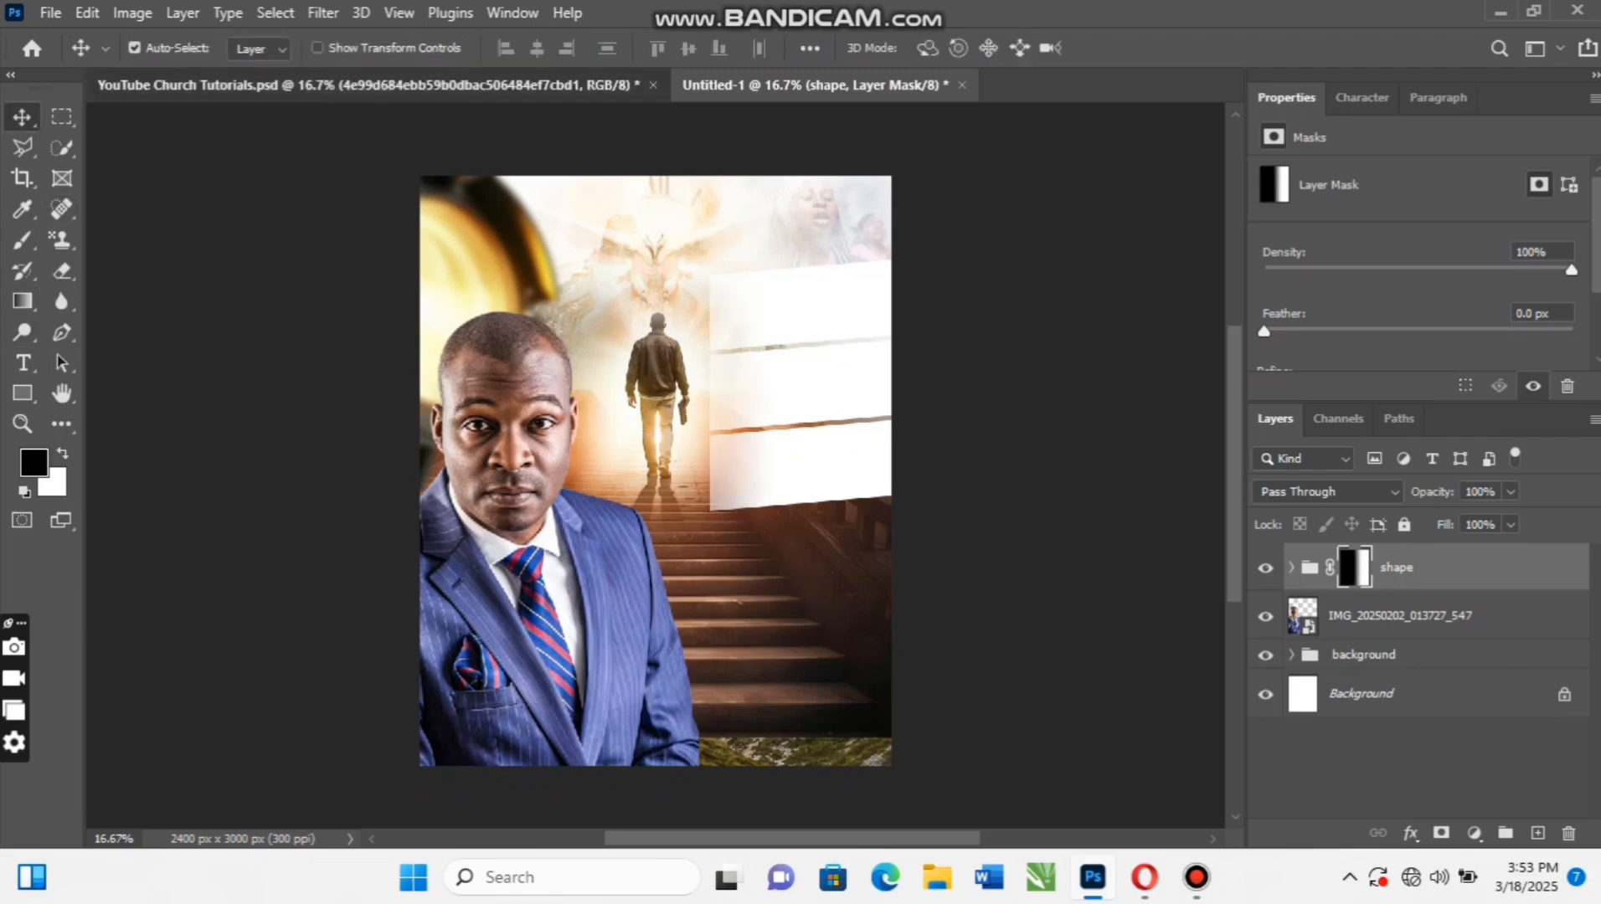
click(469, 85)
key(ctrl+Tab)
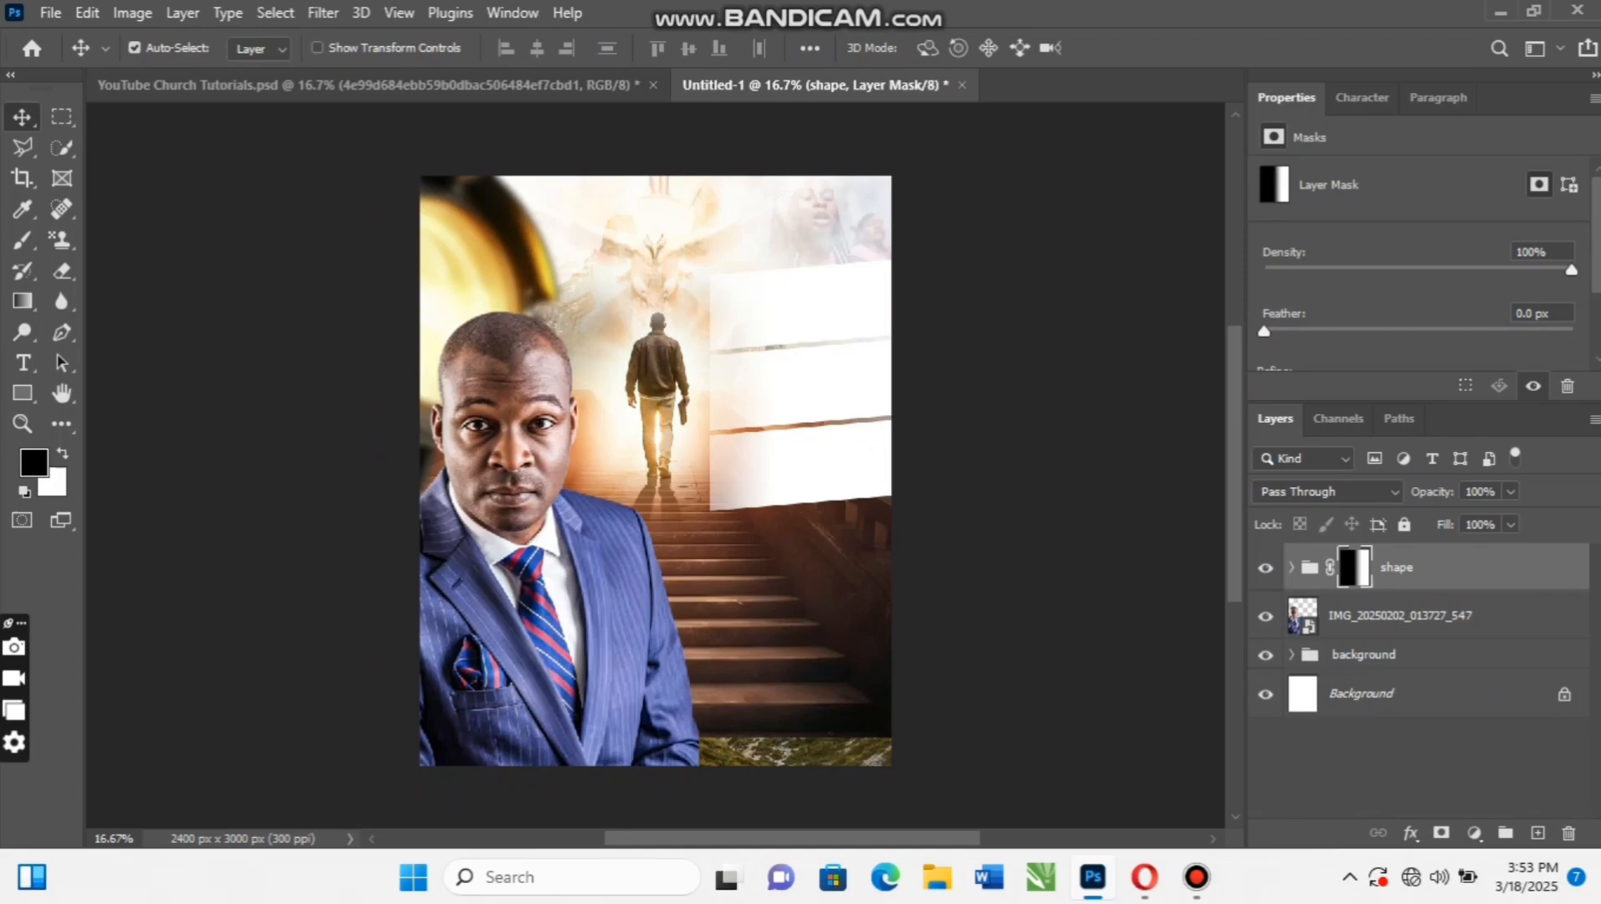
Place the embedded image eaea108d820a6c7e5b6f70dc611d664d-01_prev_ui above the Rectangle 1 layer inside the shape group
click(1310, 568)
click(1291, 568)
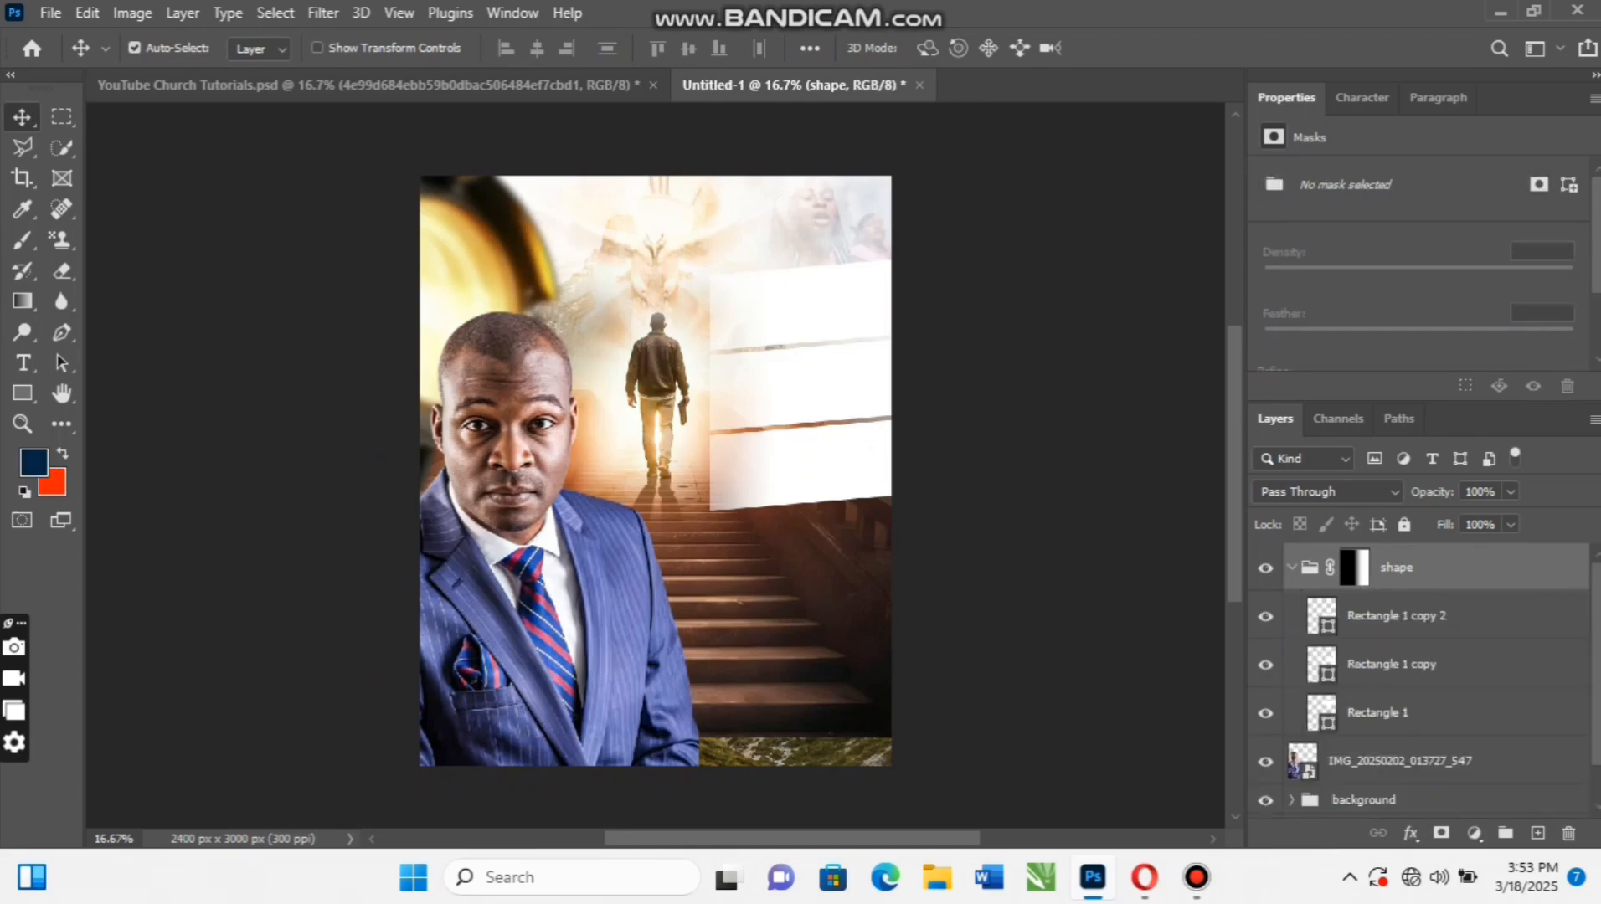
click(1377, 712)
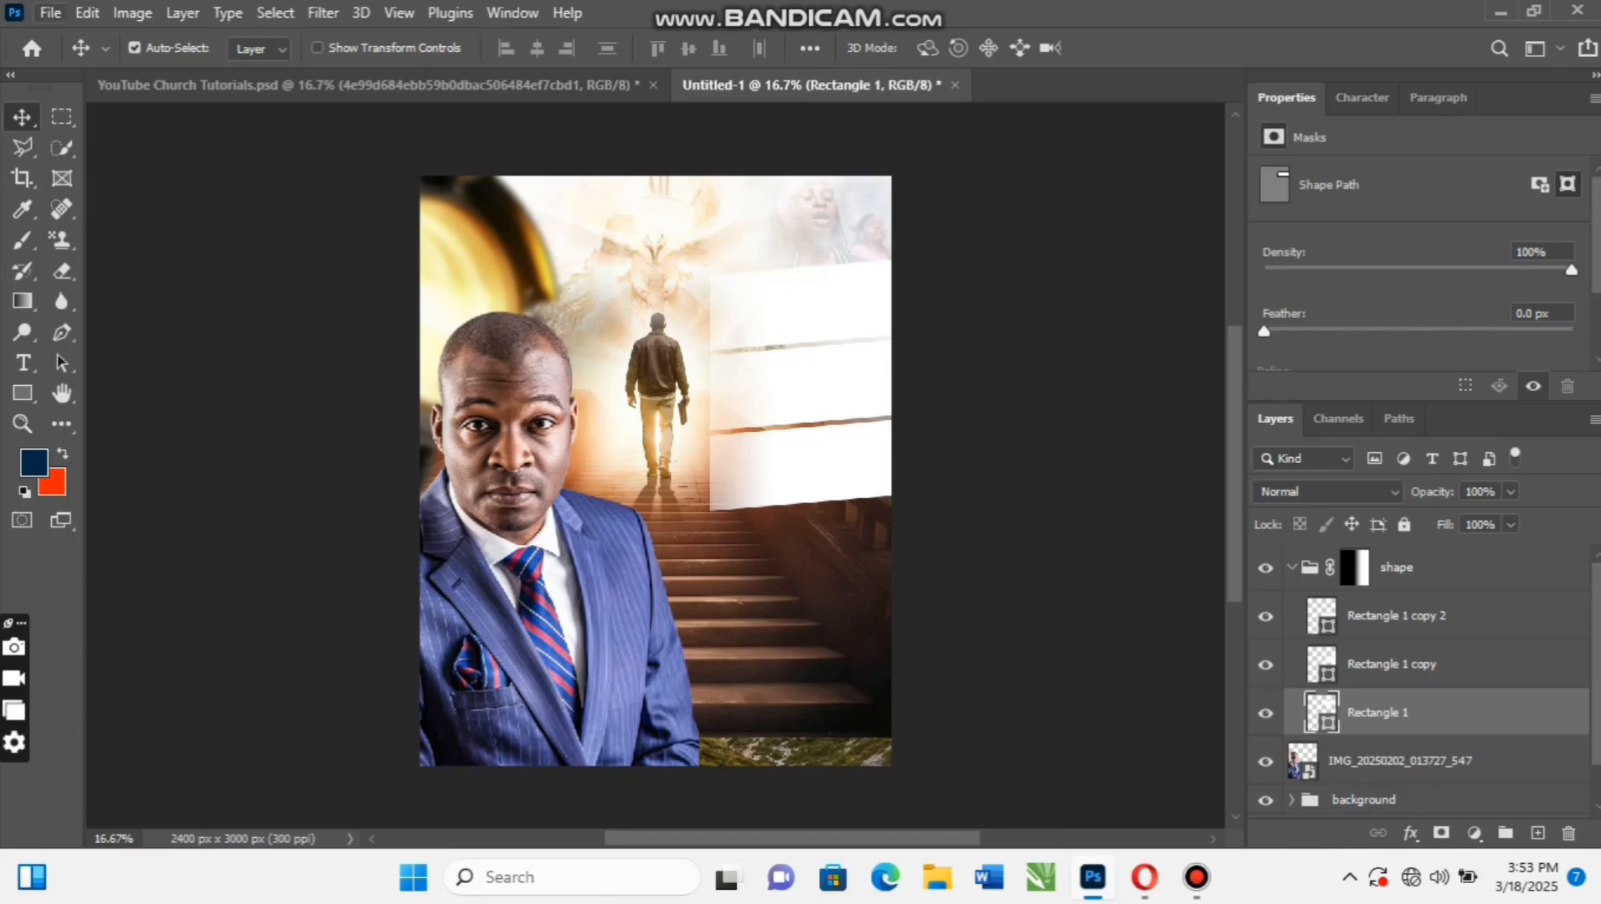
click(50, 12)
click(101, 502)
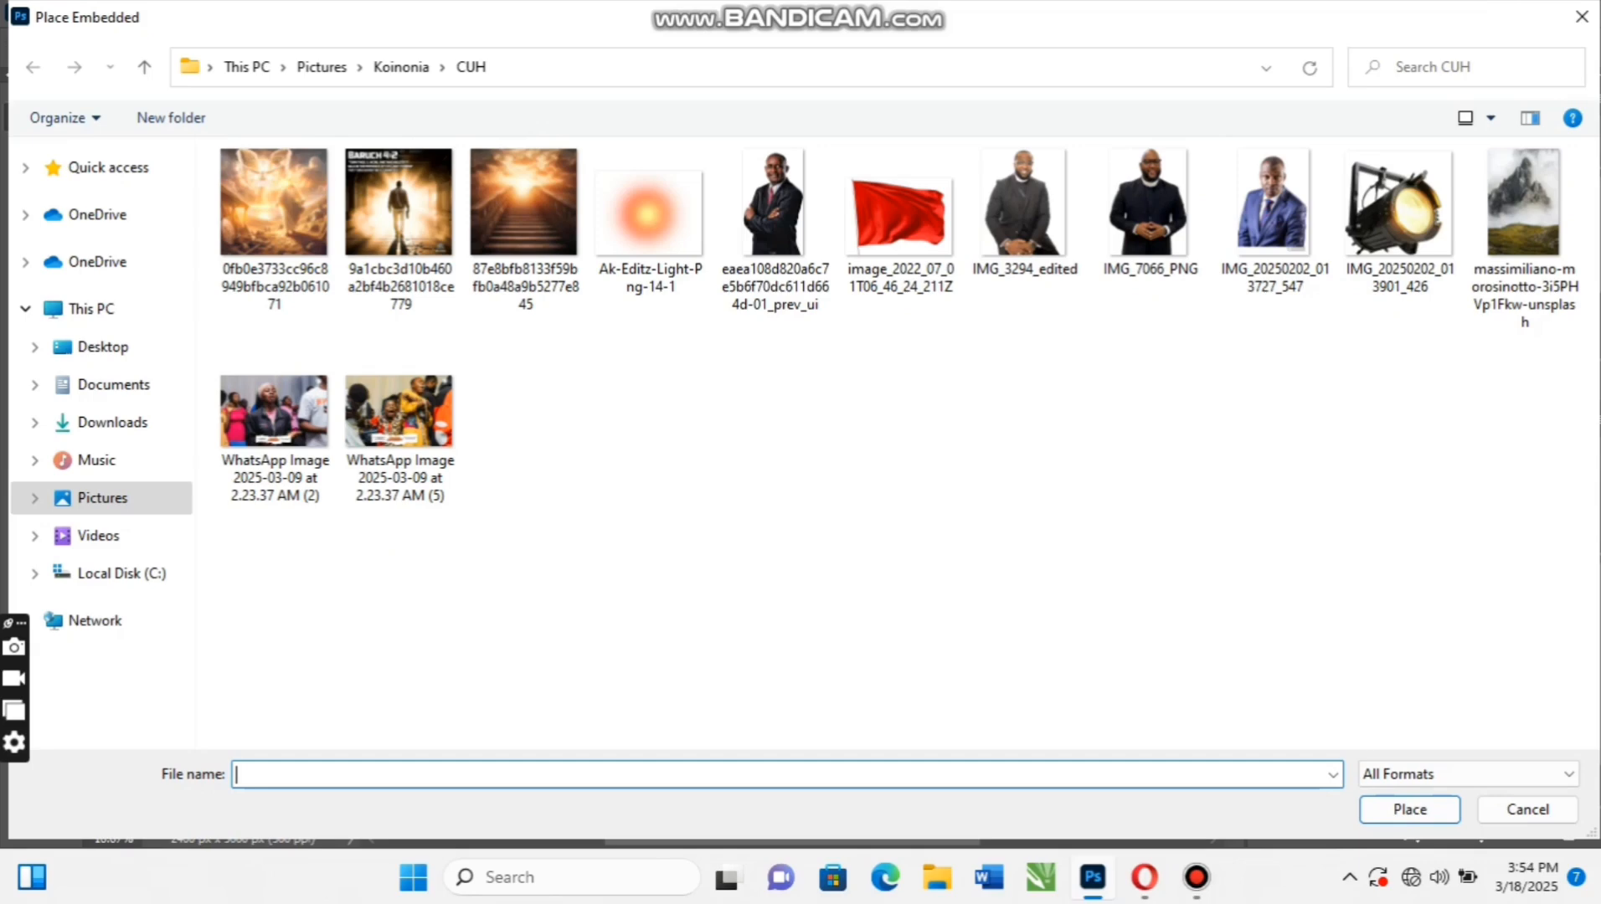
click(775, 218)
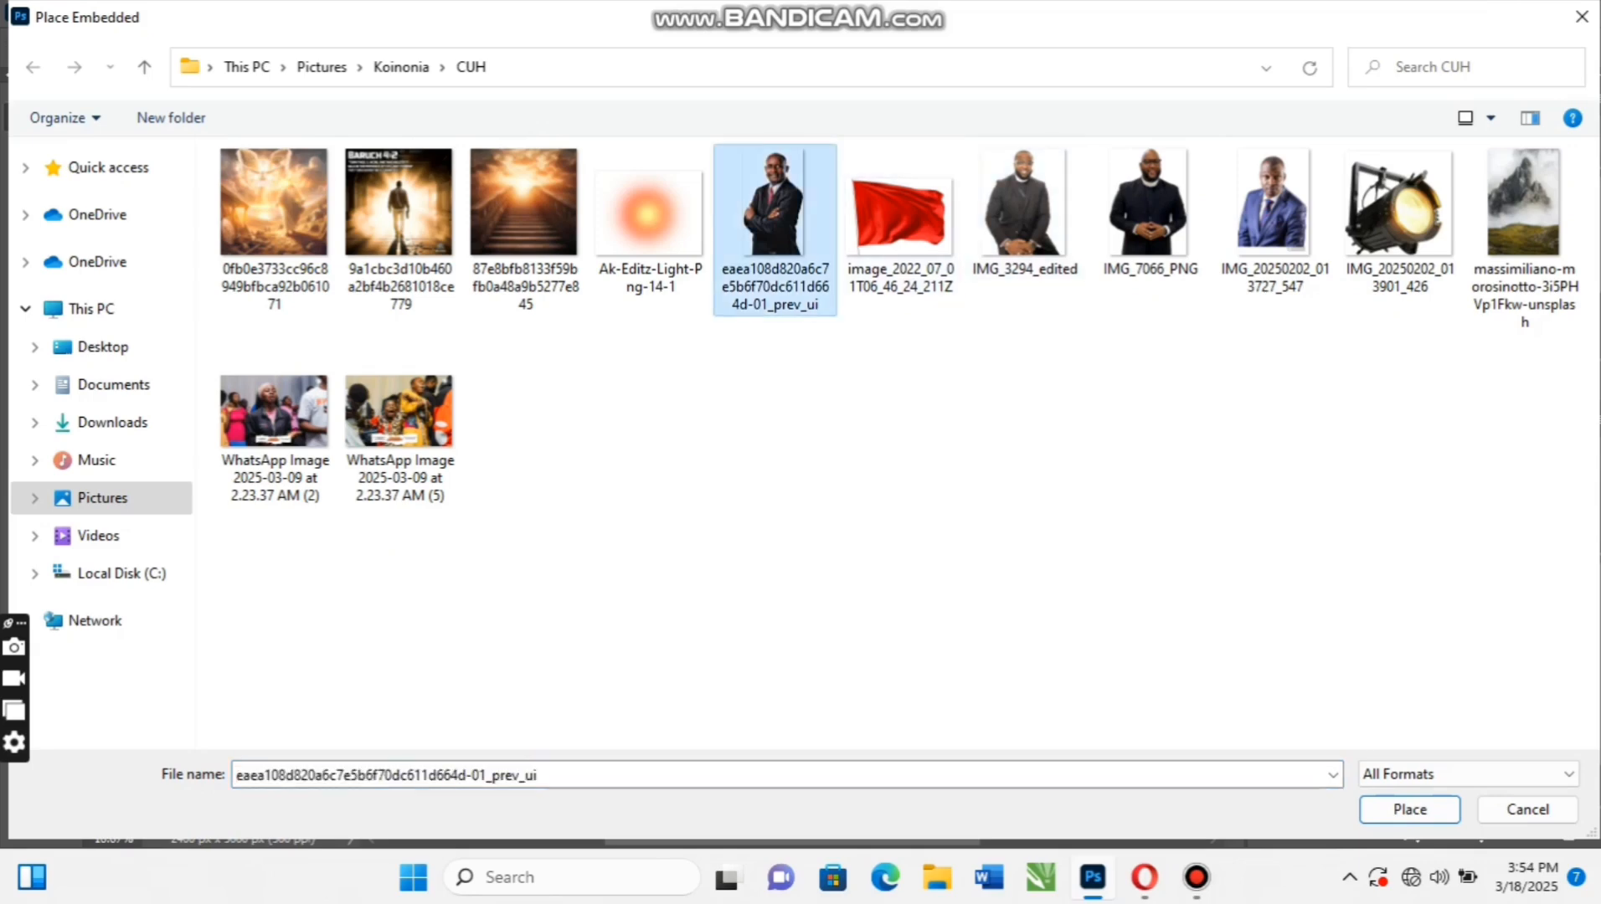
key(Return)
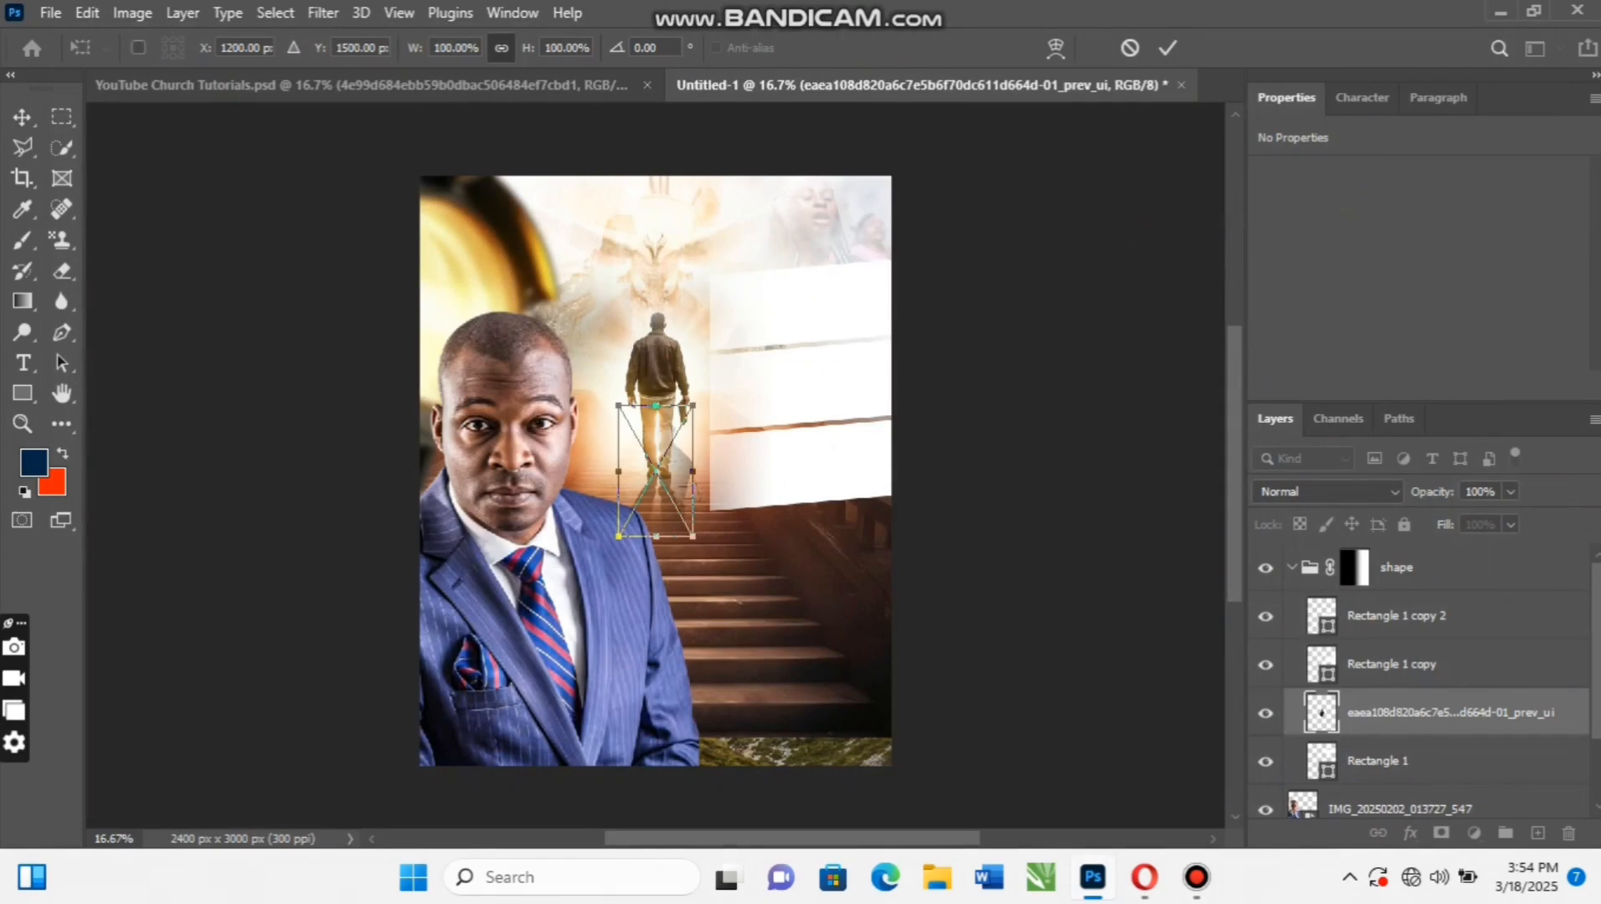
key(Return)
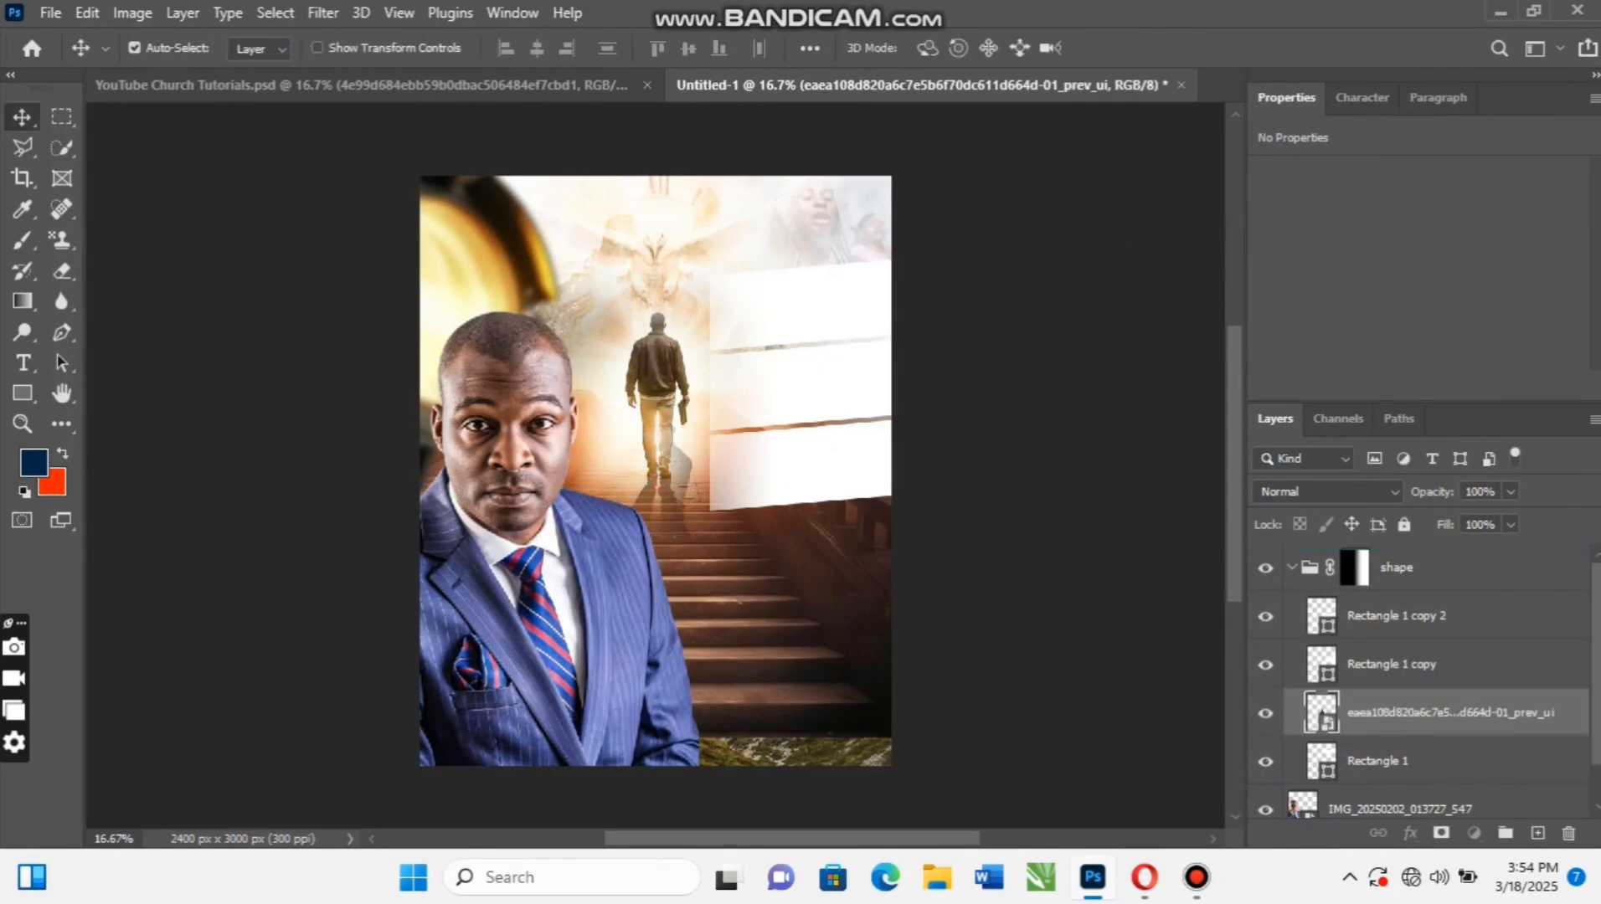
Bring the placed portrait to the front of the layer stack, scale it to 180% and position it over the uppermost white panel
key(ctrl+shift+bracketright)
drag(657, 469, 800, 285)
key(ctrl+t)
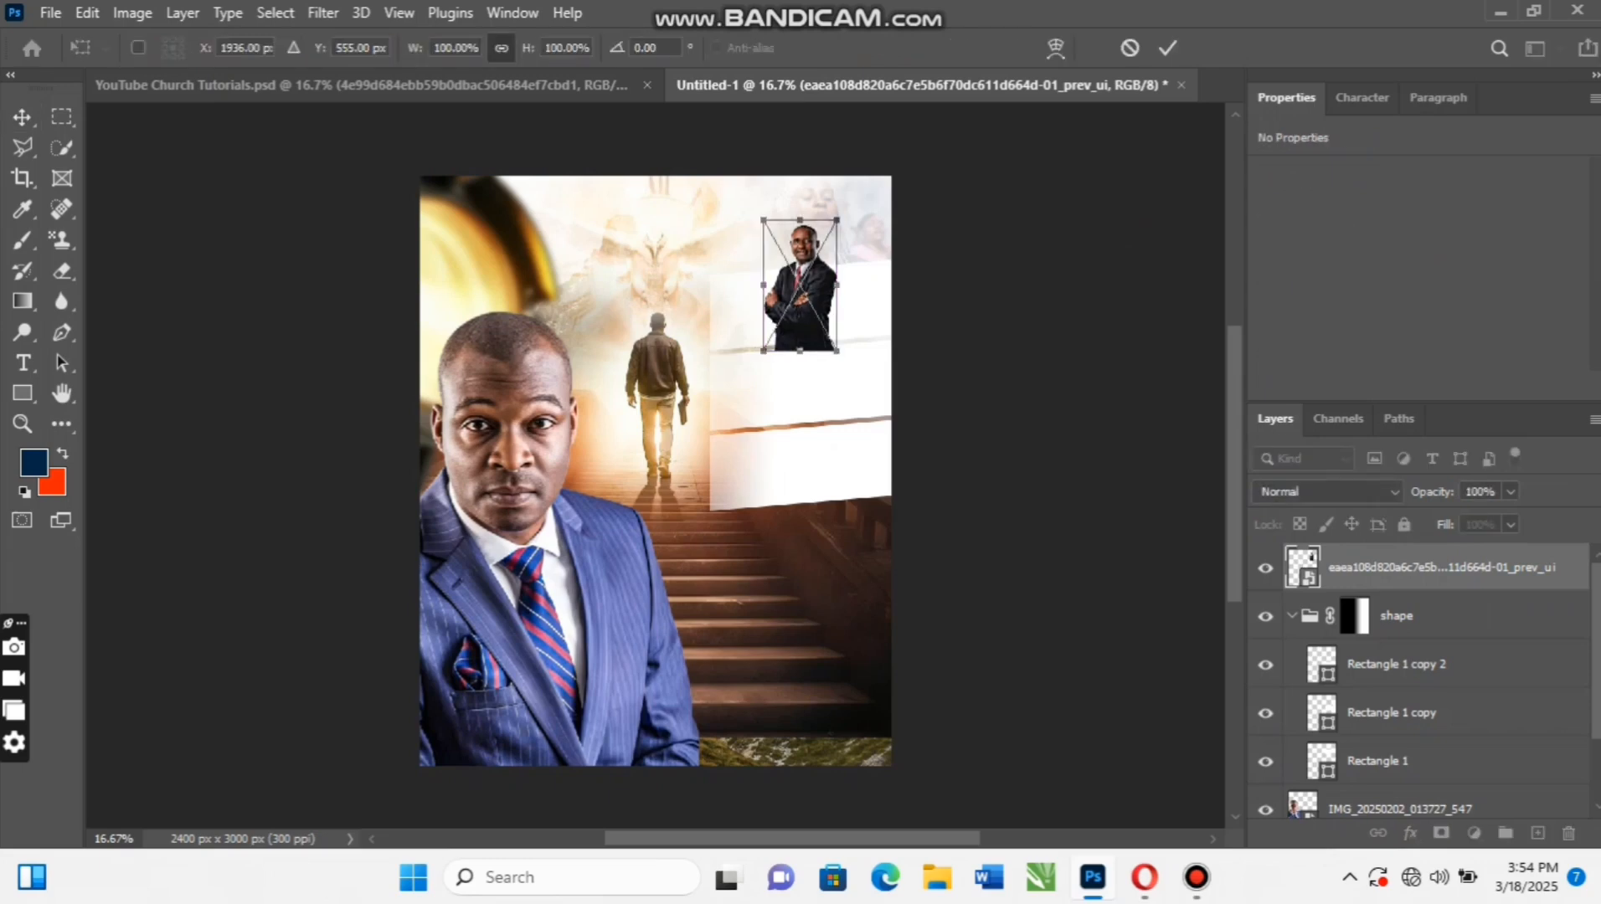
drag(836, 286, 866, 285)
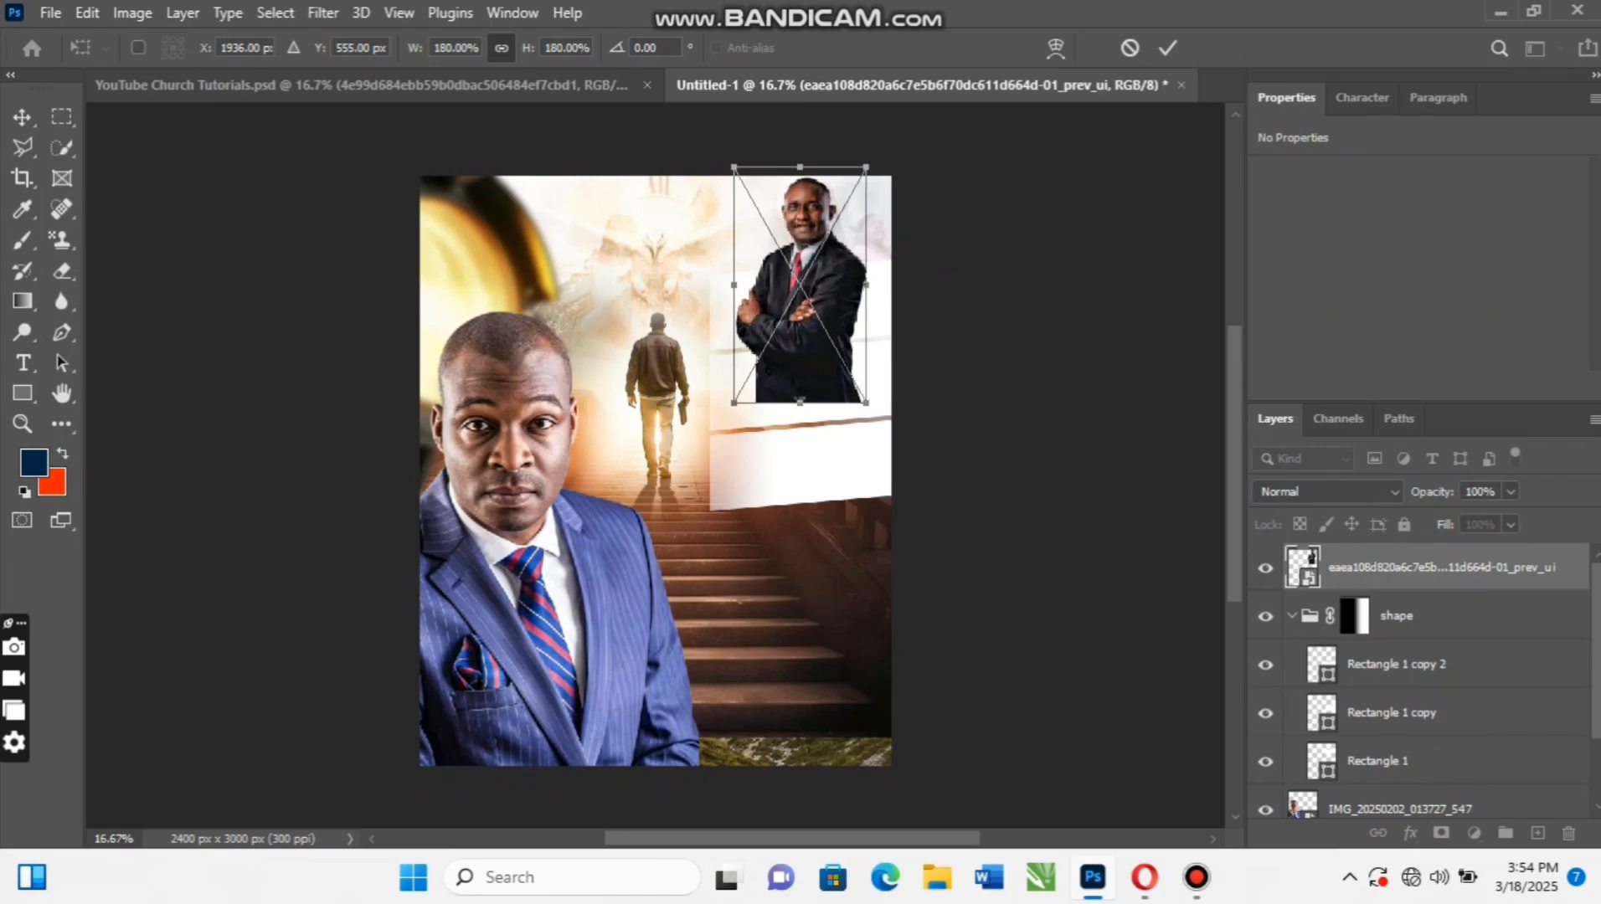
drag(829, 226, 829, 263)
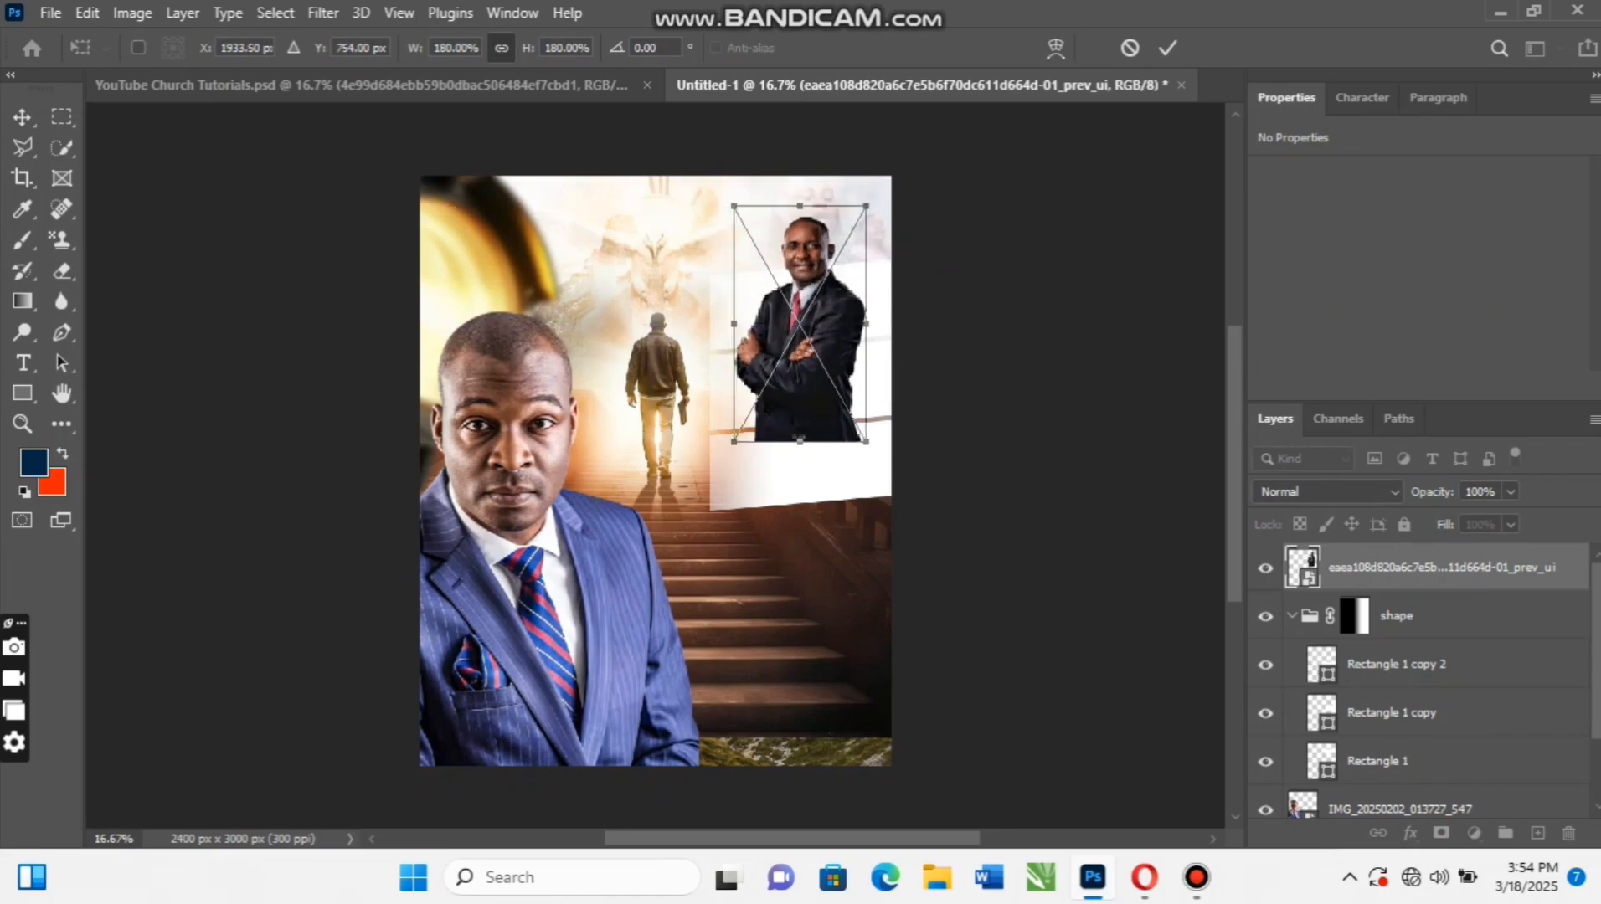
click(1167, 48)
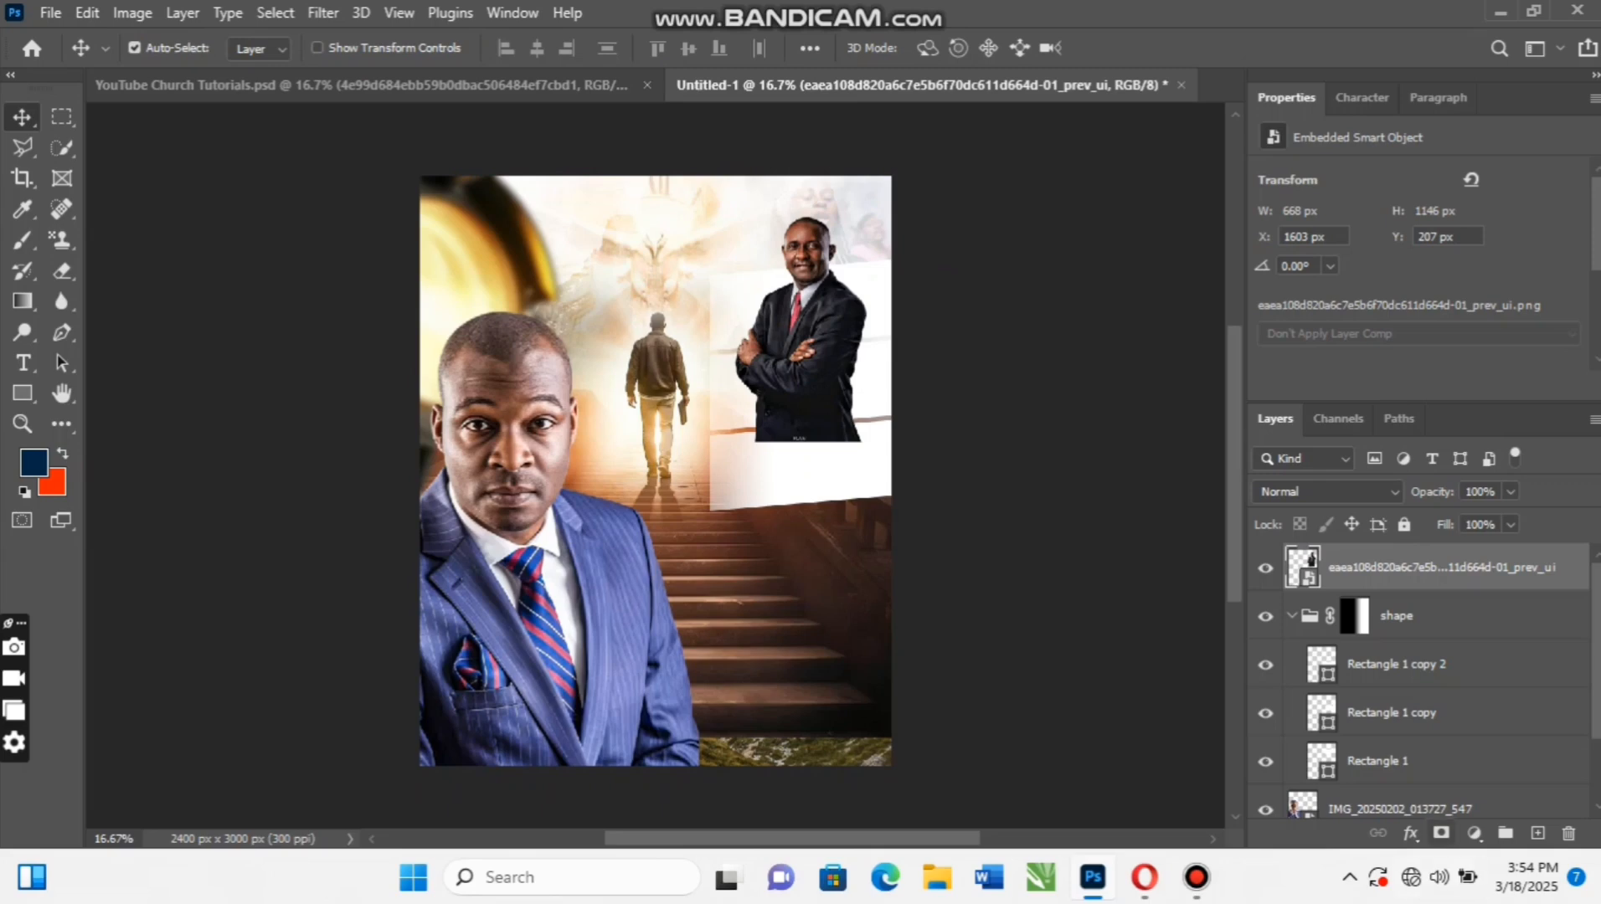
Add a layer mask to the first speaker's portrait and outline the body below the uppermost panel's lower edge with the Polygonal Lasso
click(1441, 833)
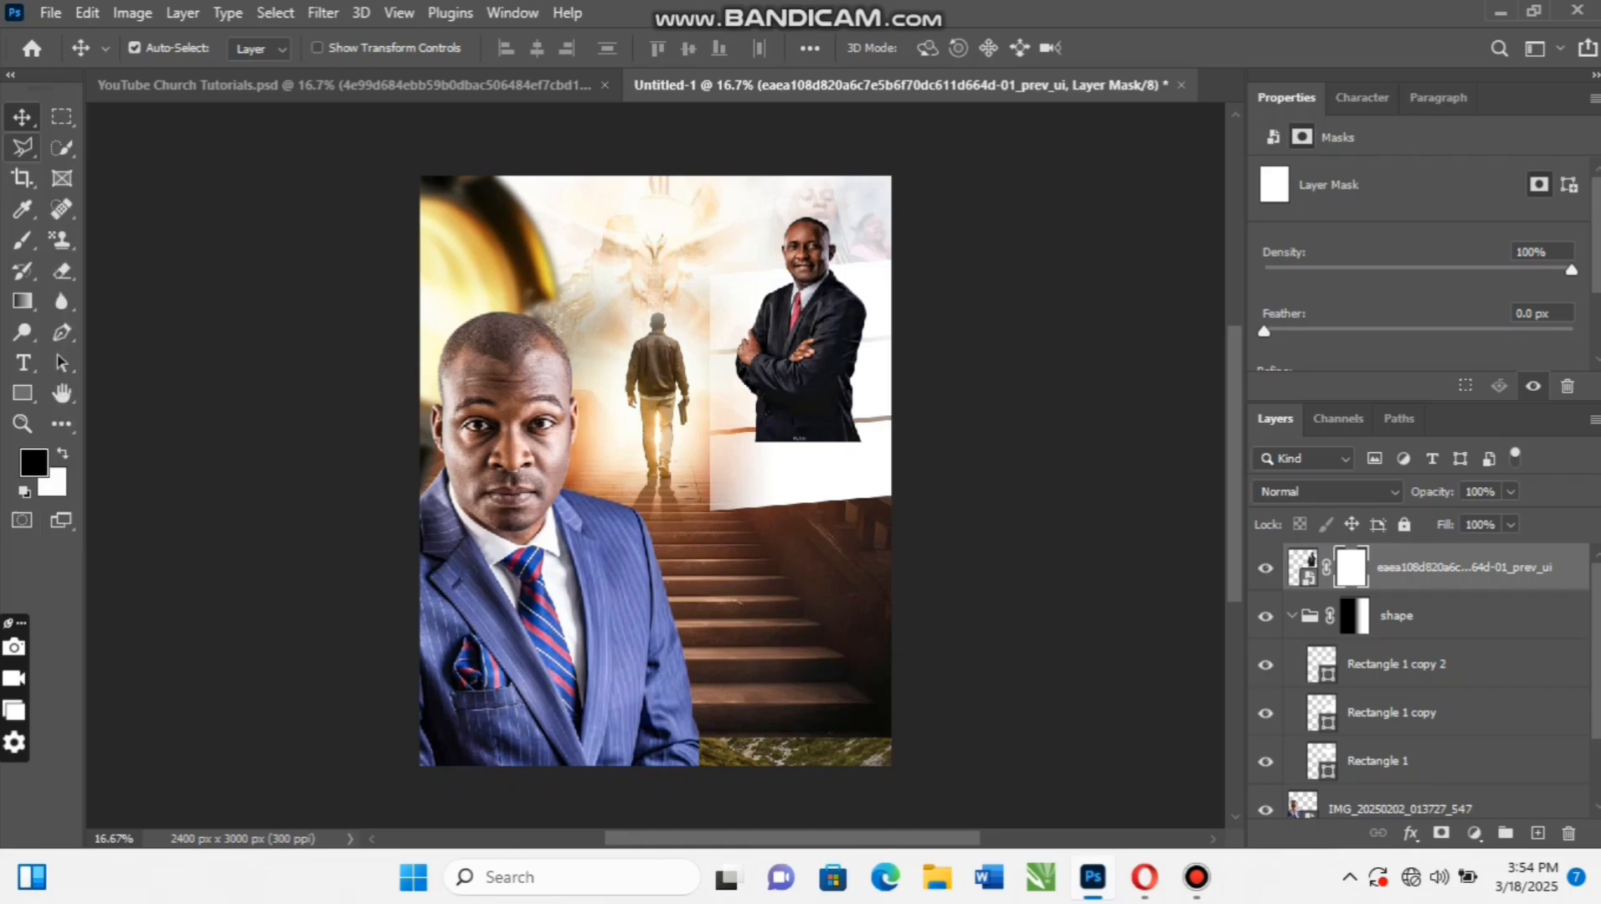
click(23, 147)
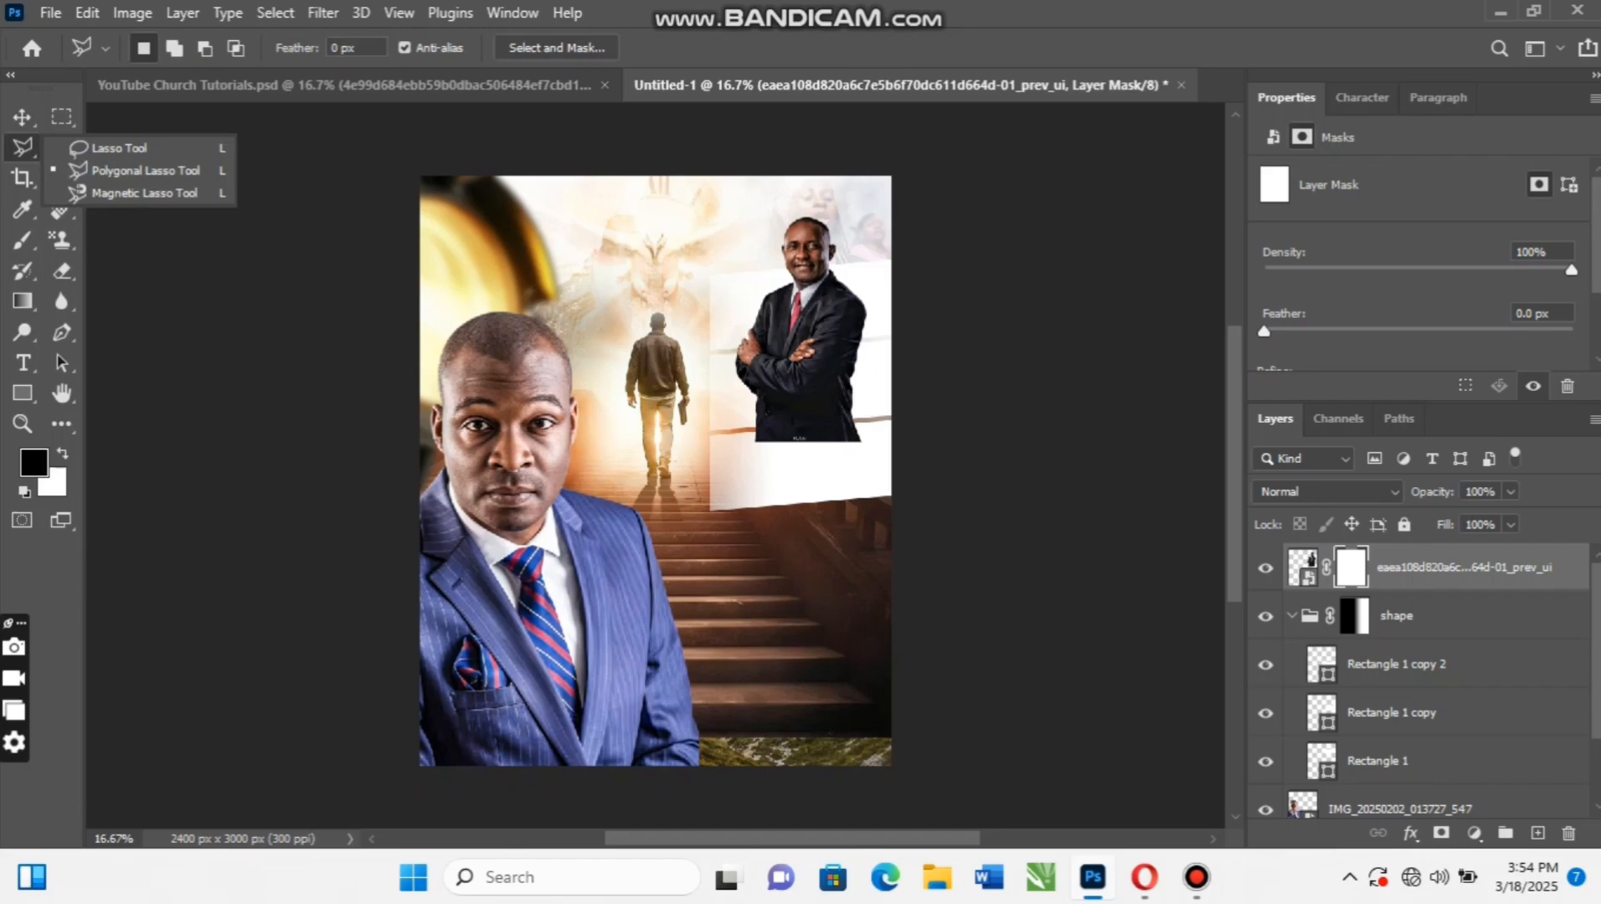
click(146, 170)
click(711, 348)
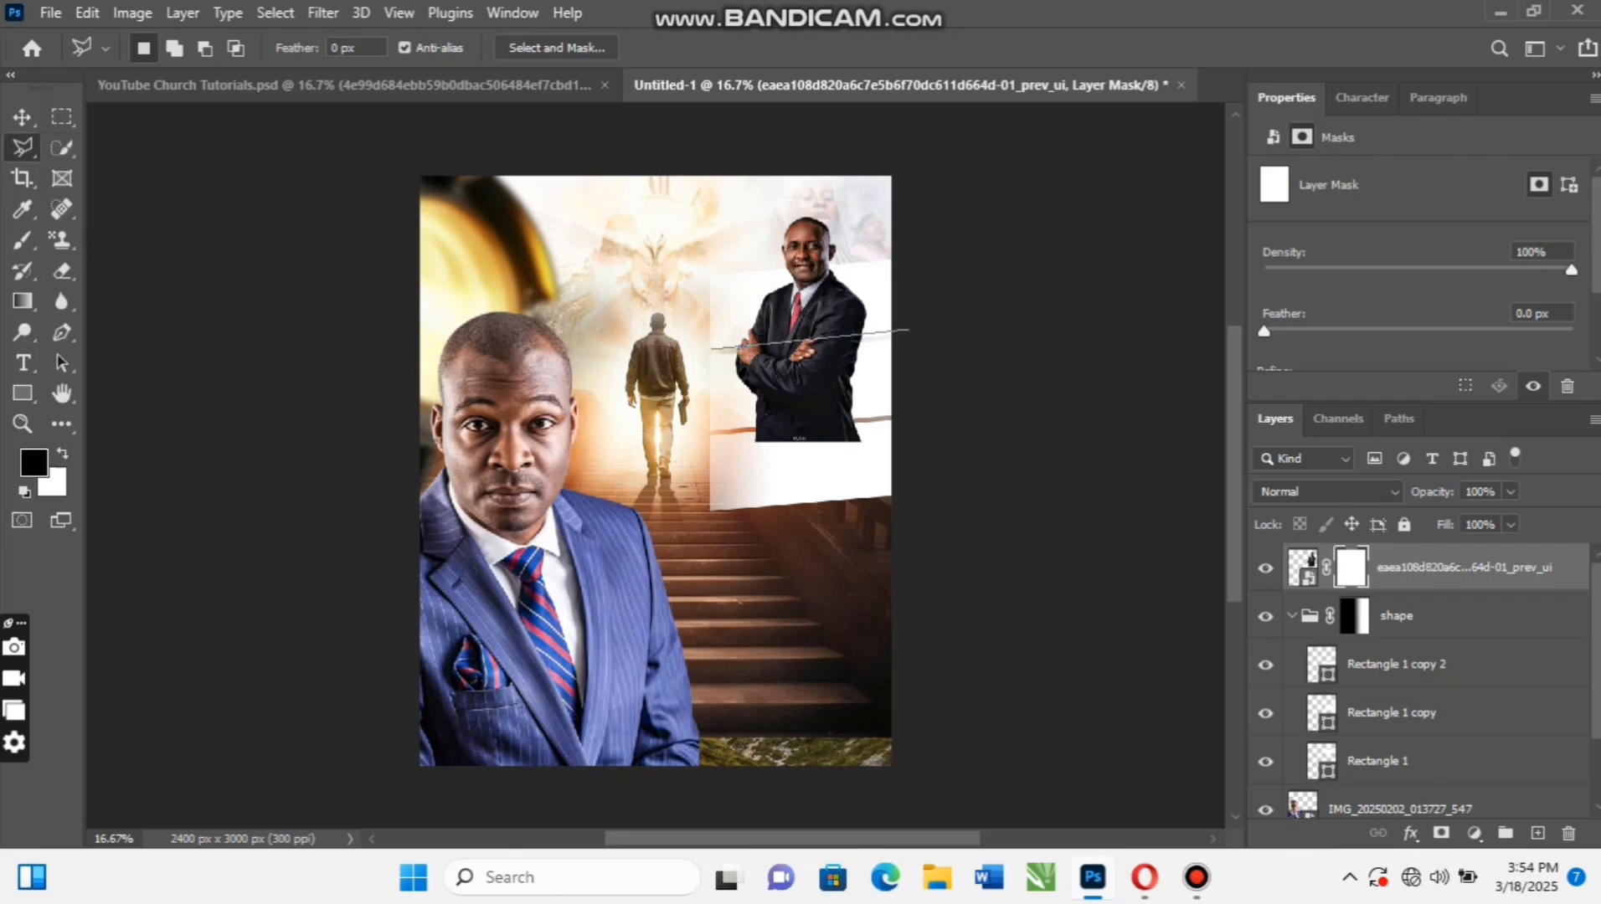
click(909, 334)
click(904, 502)
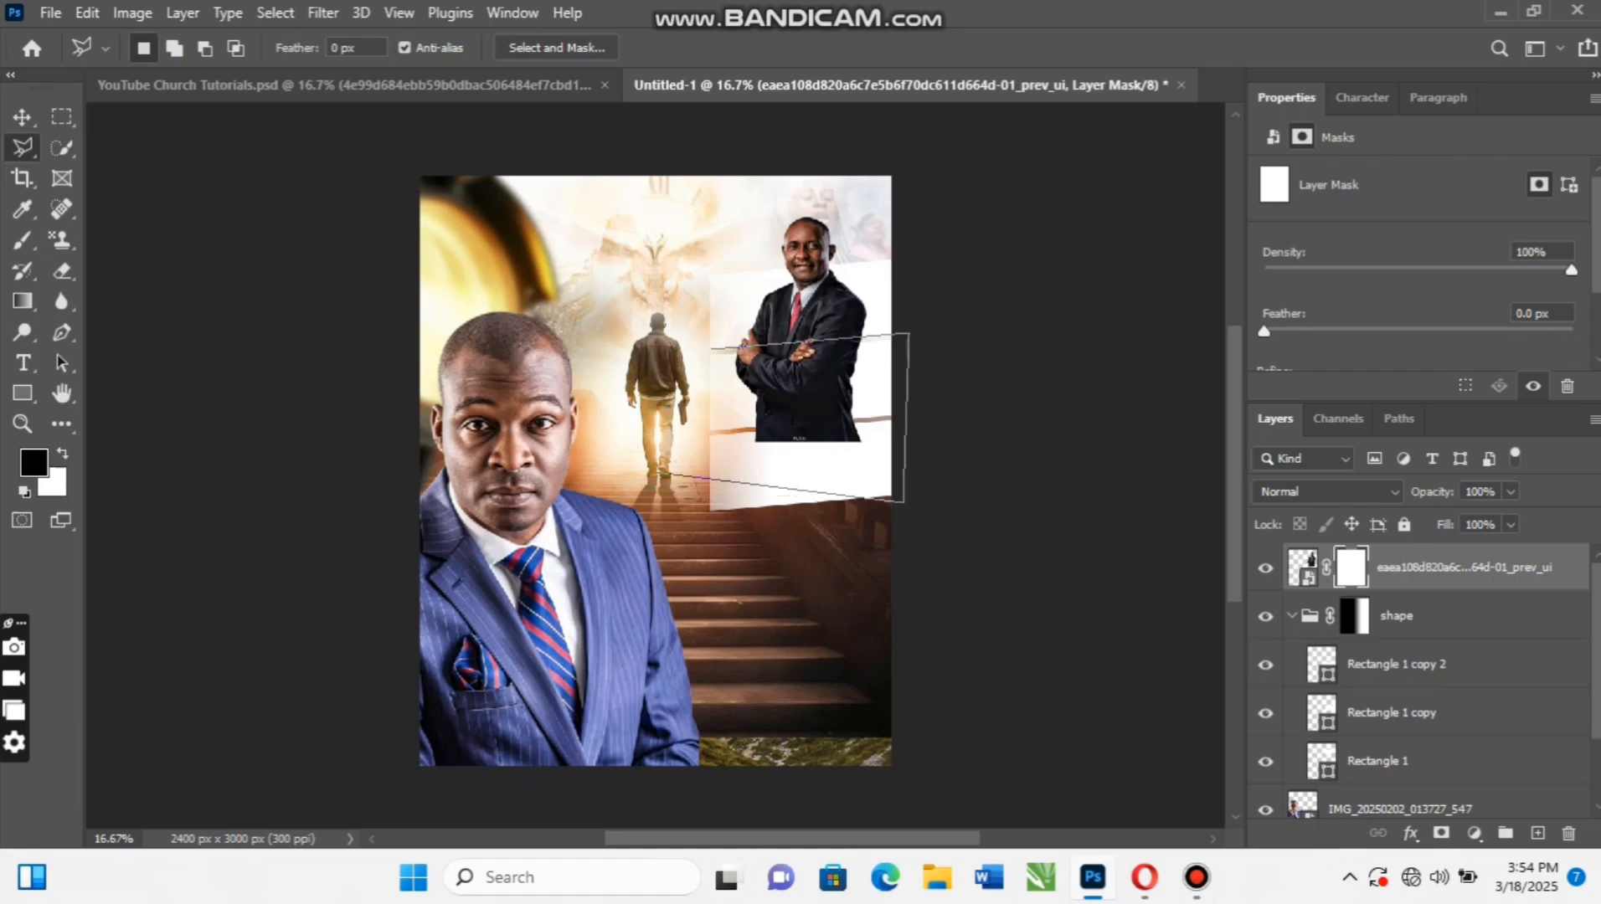
click(662, 474)
click(710, 349)
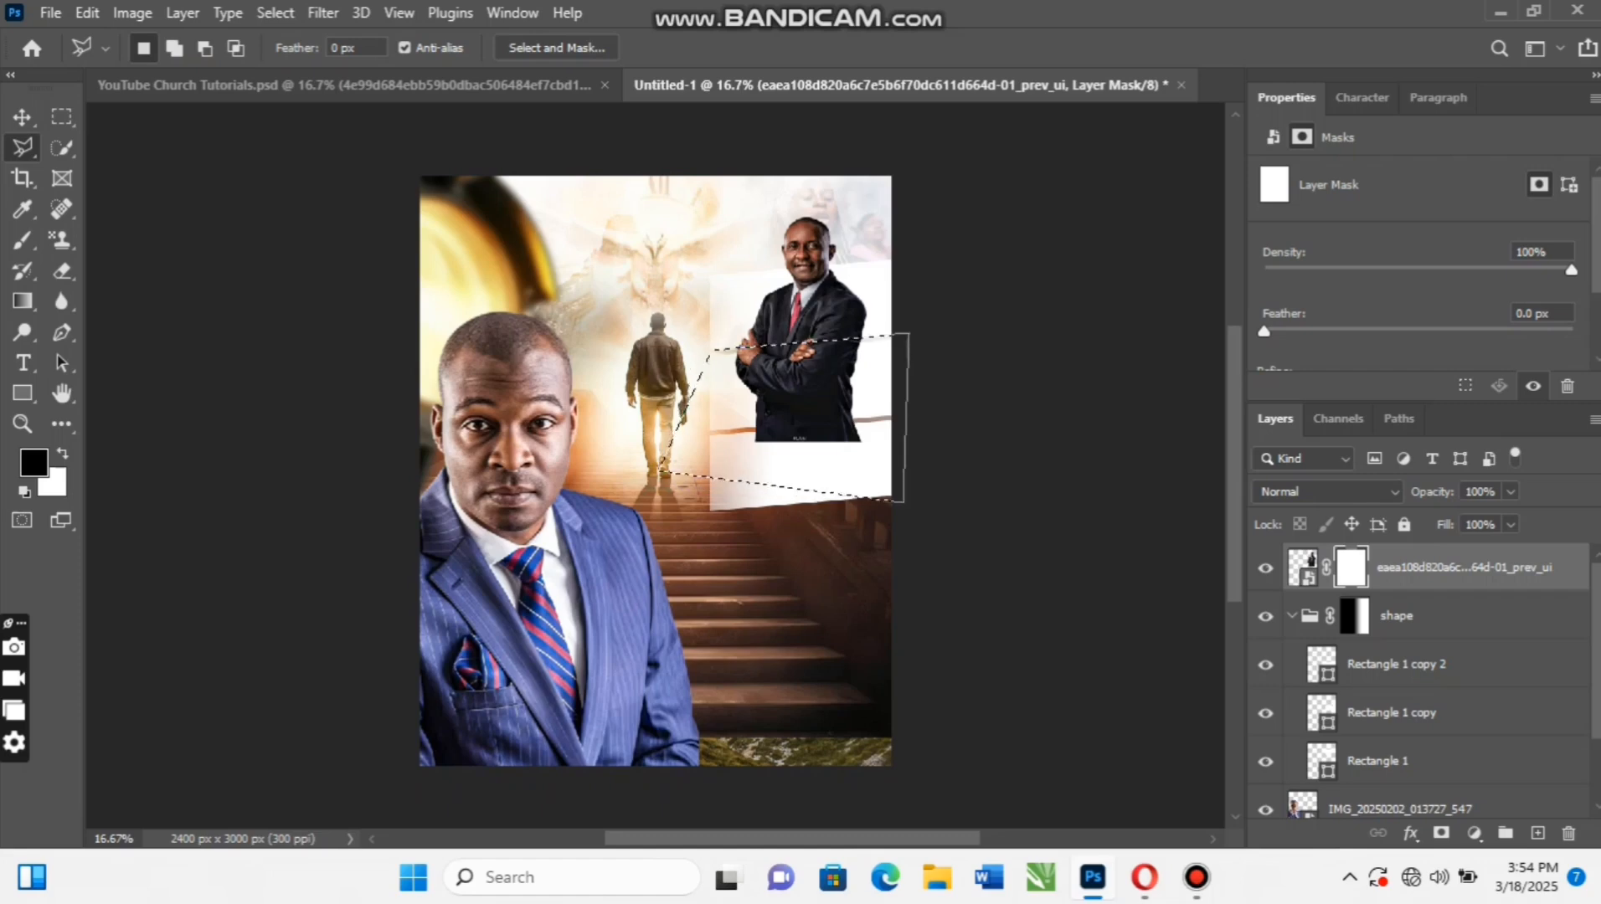
Hide the selected lower body by painting black on the mask with a 1200 px hard round brush at 100% hardness
key(b)
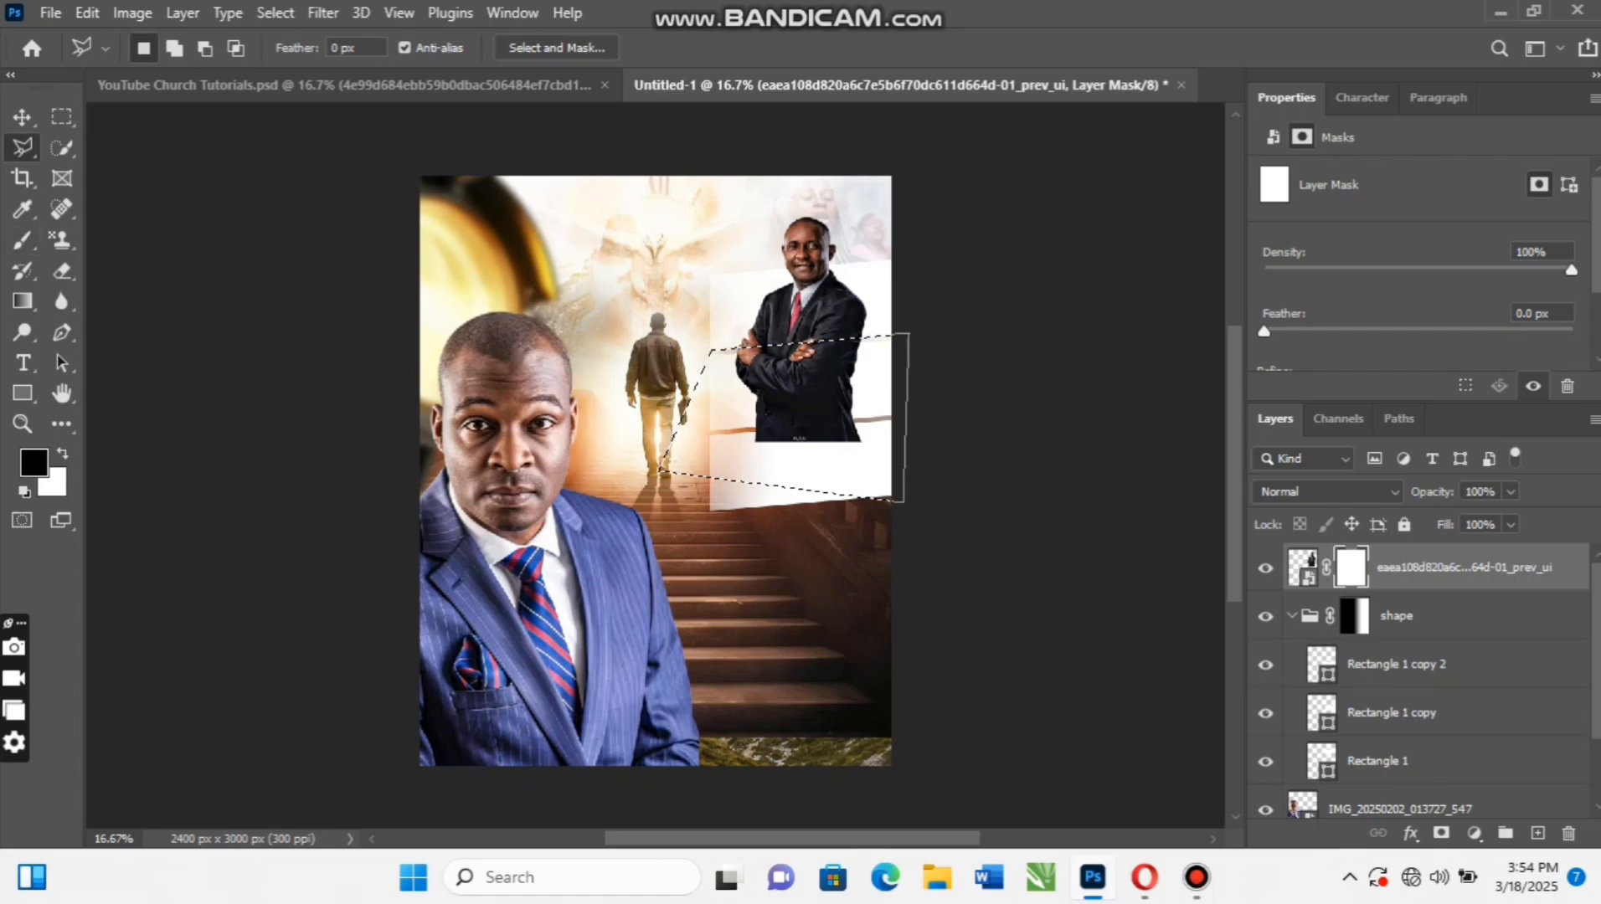
key(b)
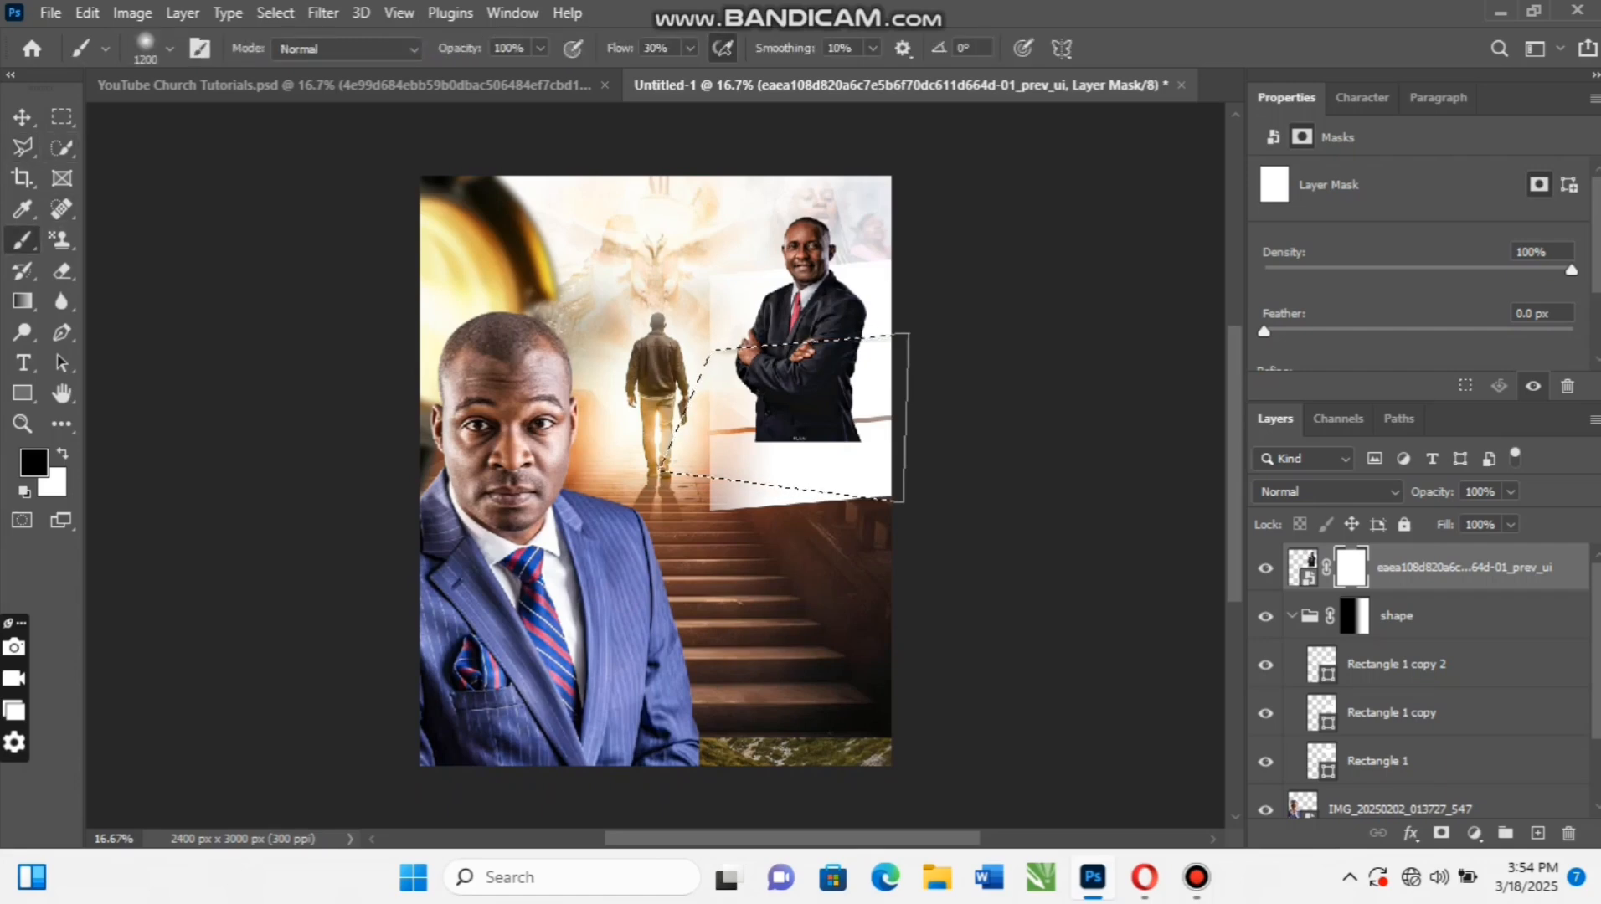
click(170, 48)
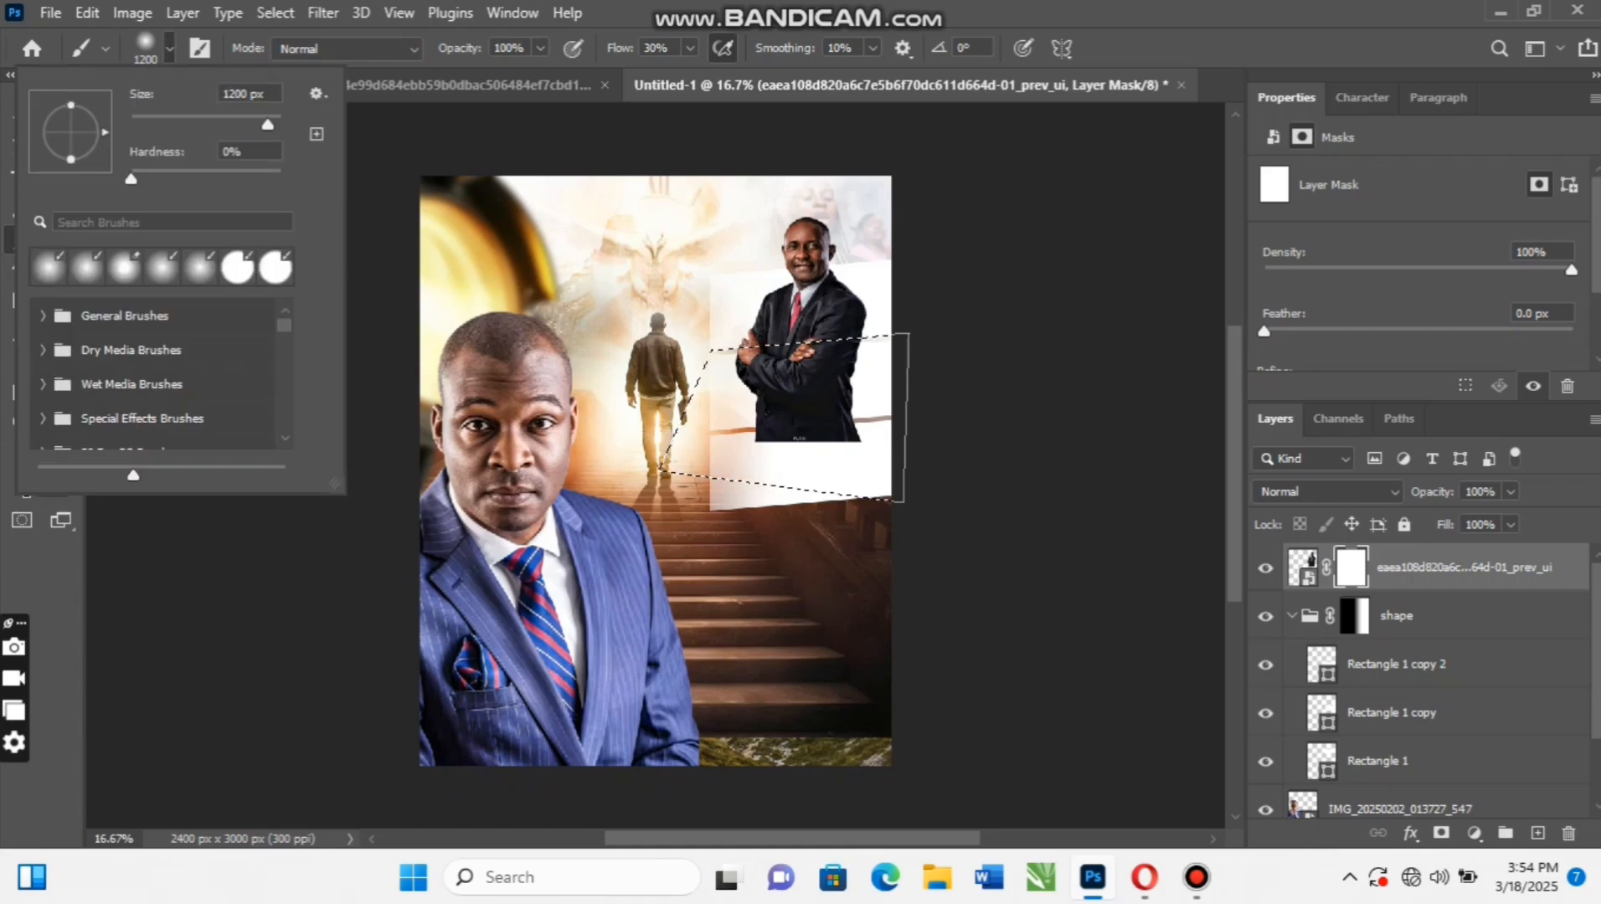
click(237, 267)
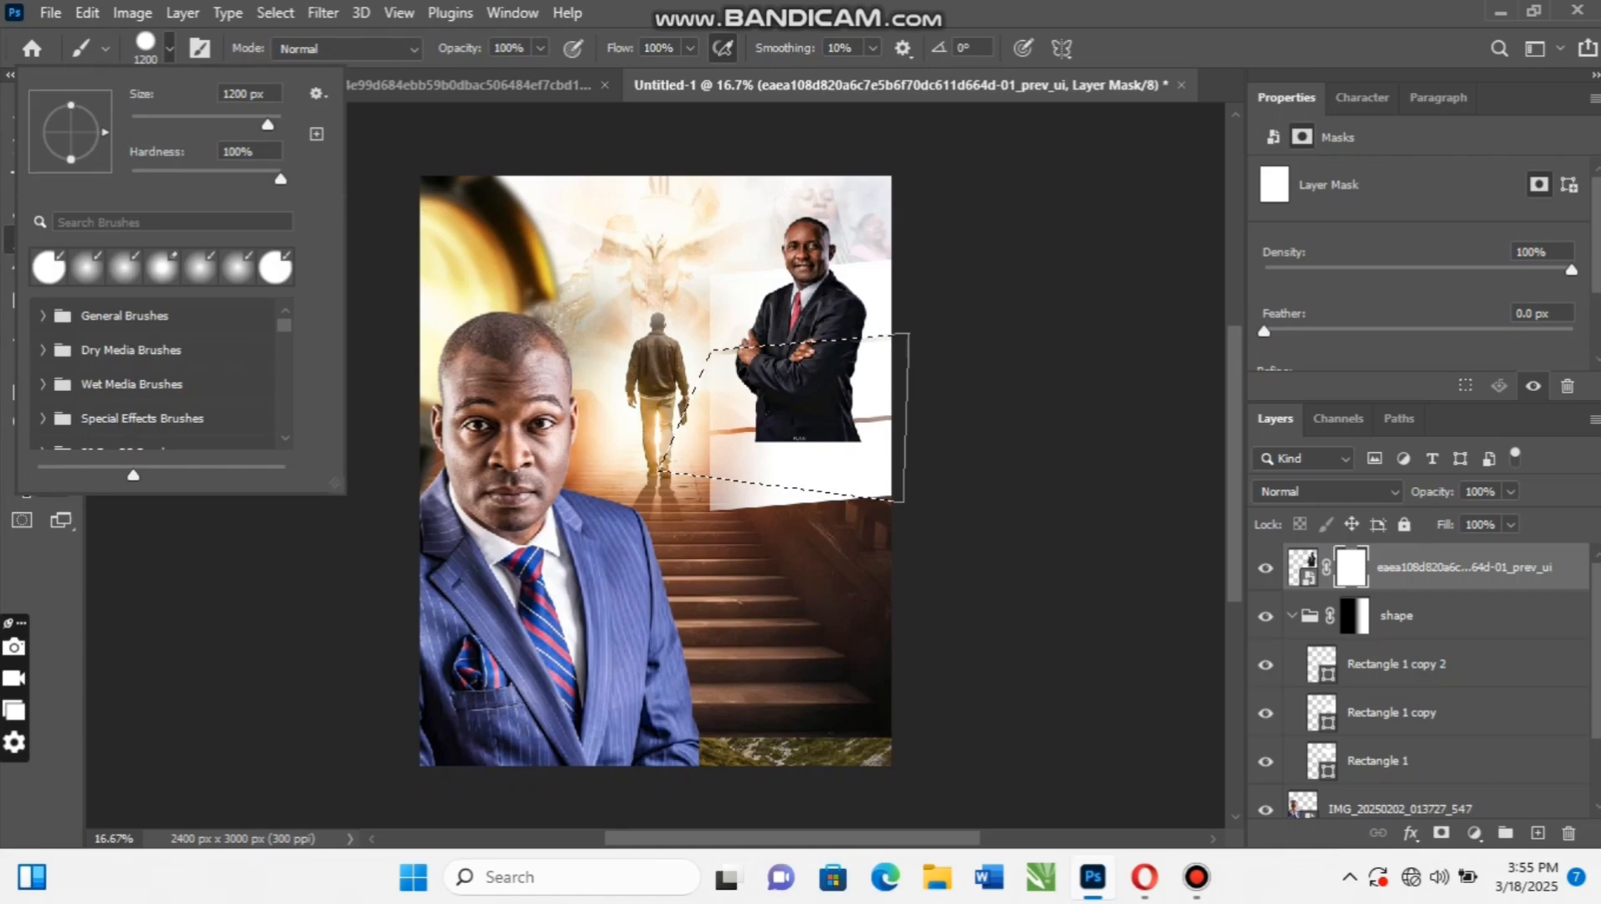
click(808, 410)
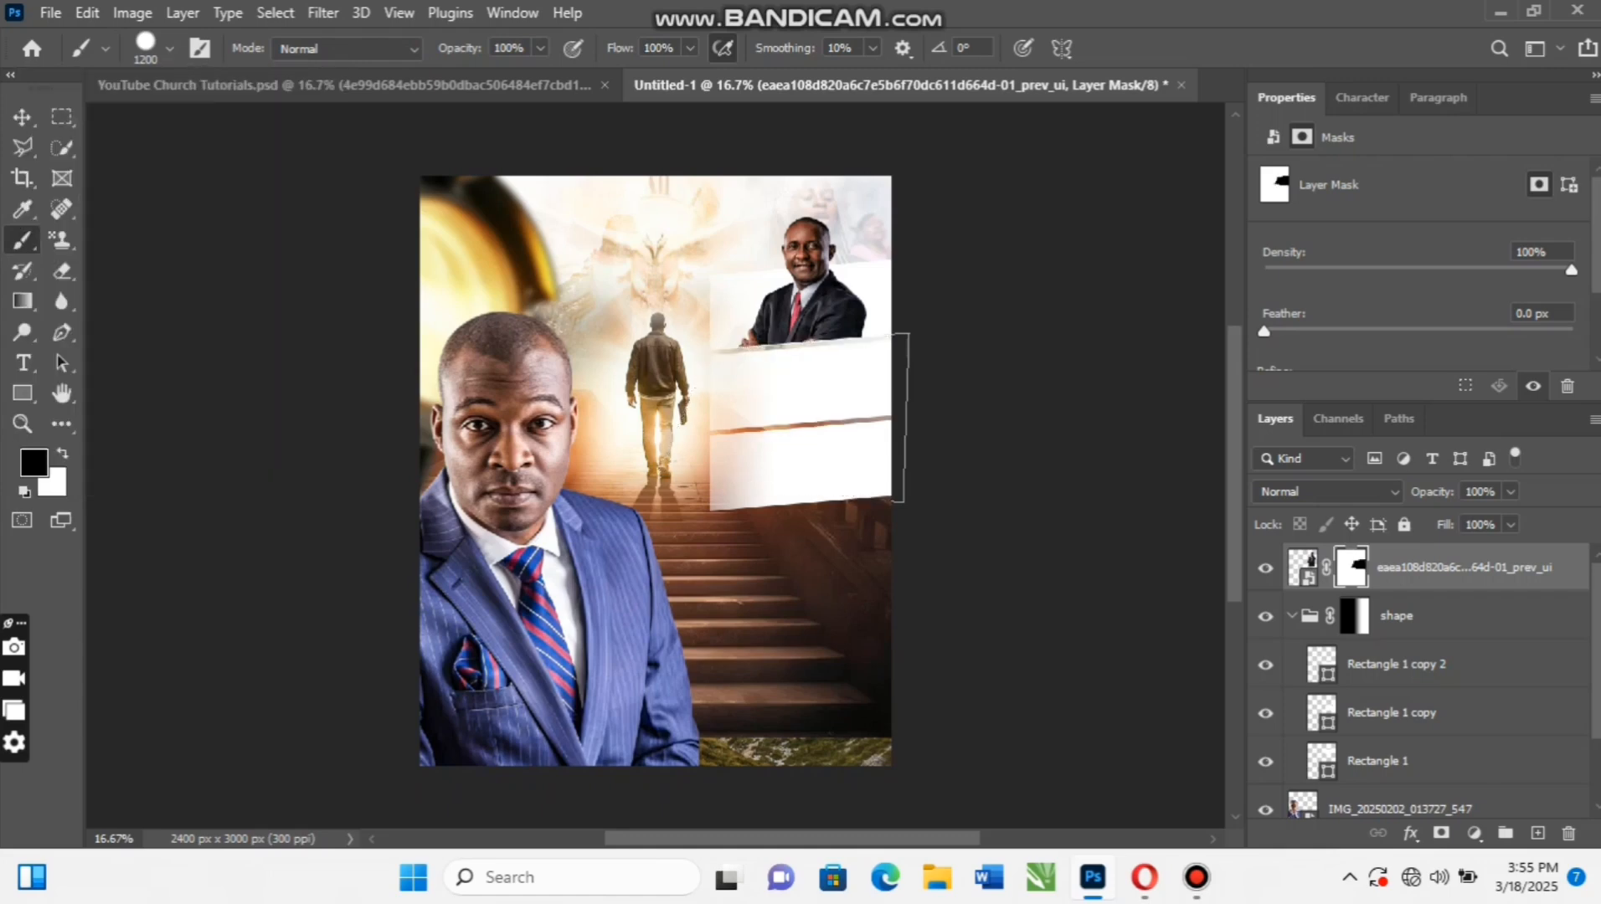
click(22, 117)
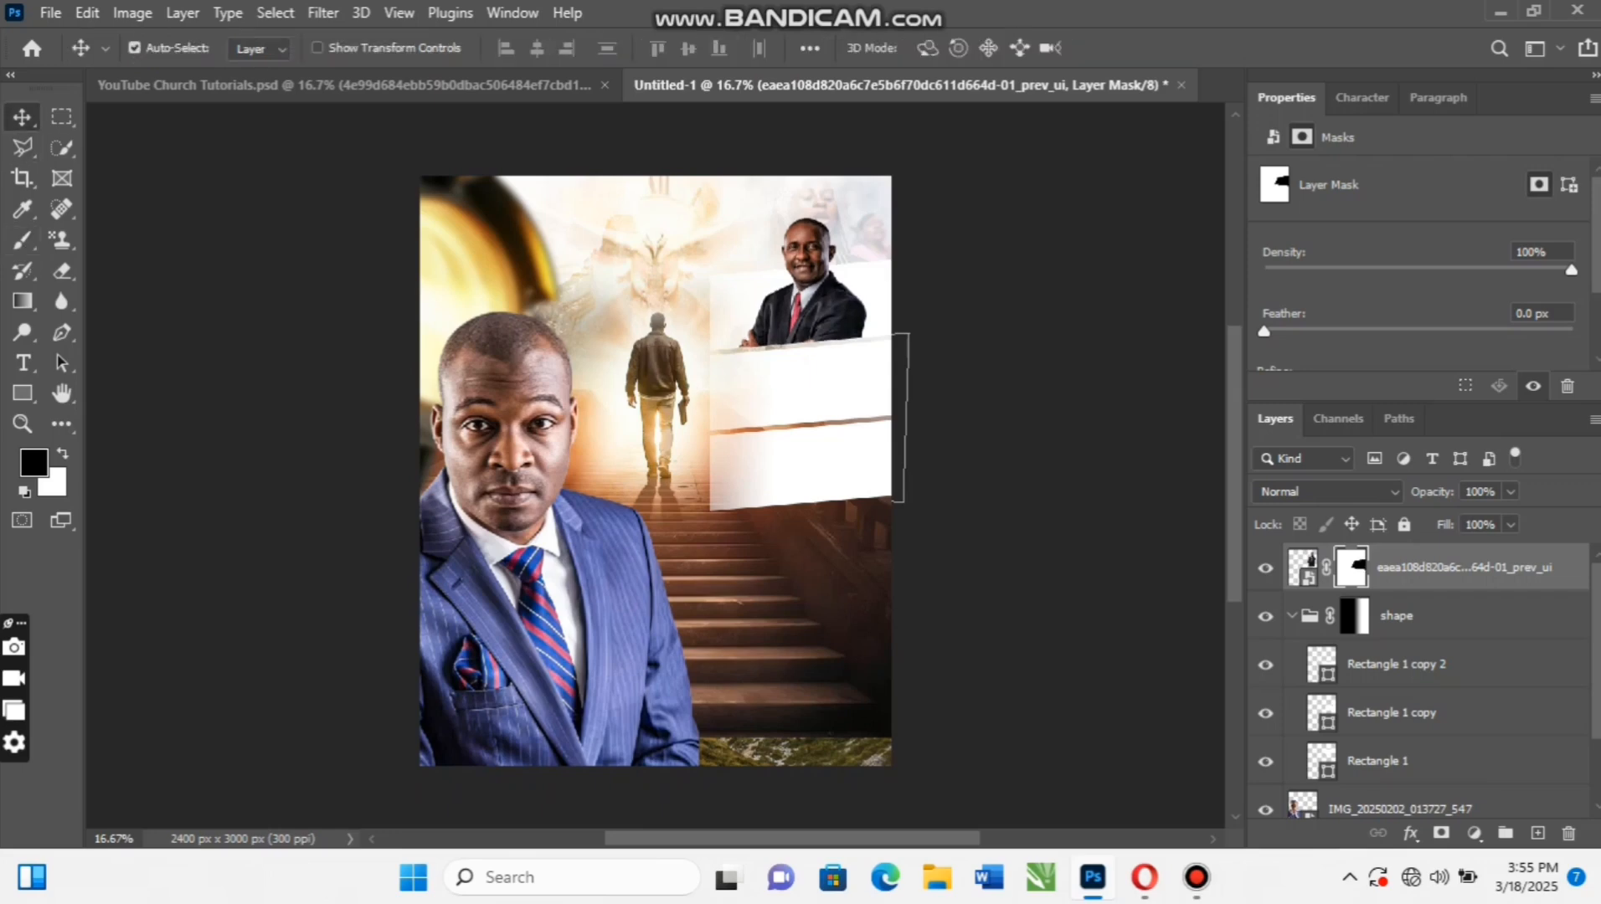
Place the embedded image IMG_3294_edited, scale it down to 18.84% and flip it horizontally
click(51, 12)
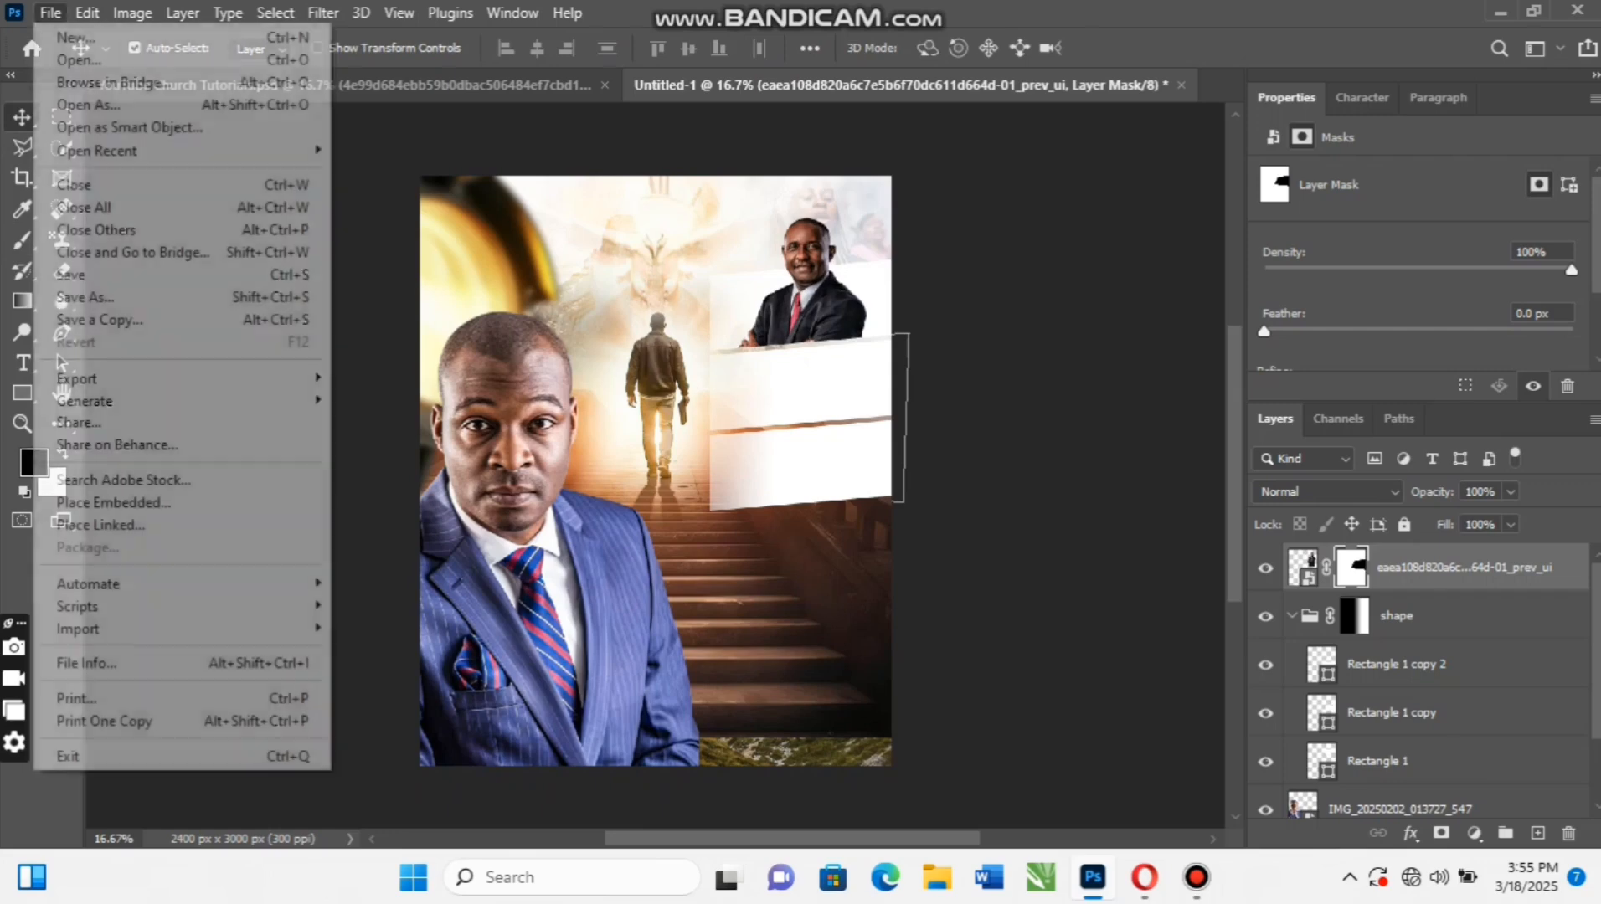
click(114, 501)
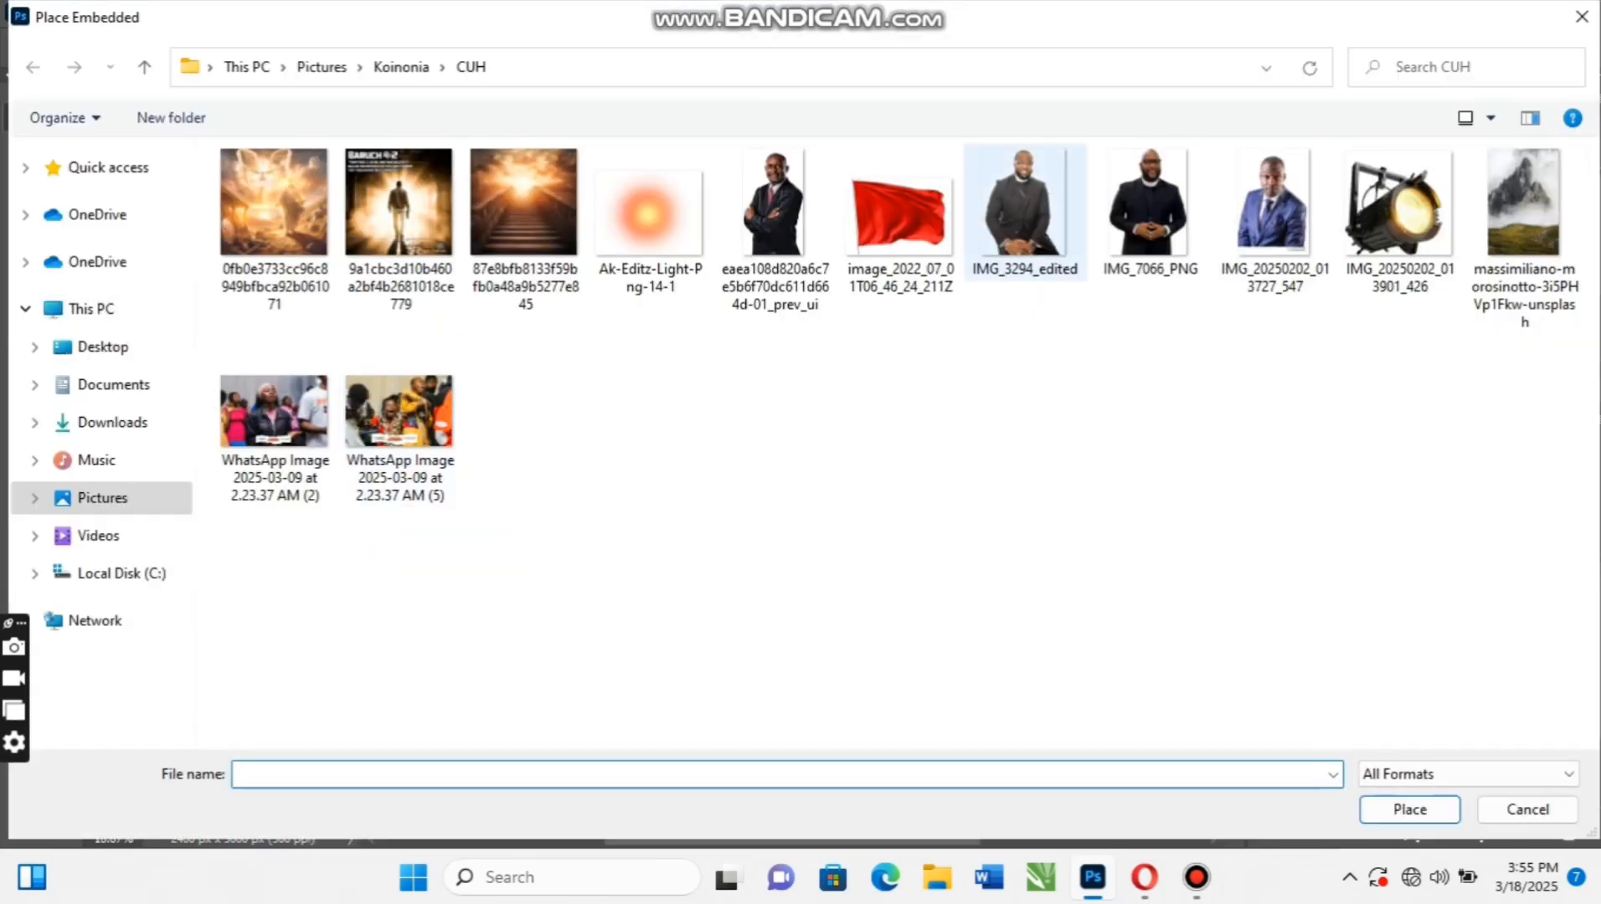
click(1025, 212)
click(1410, 809)
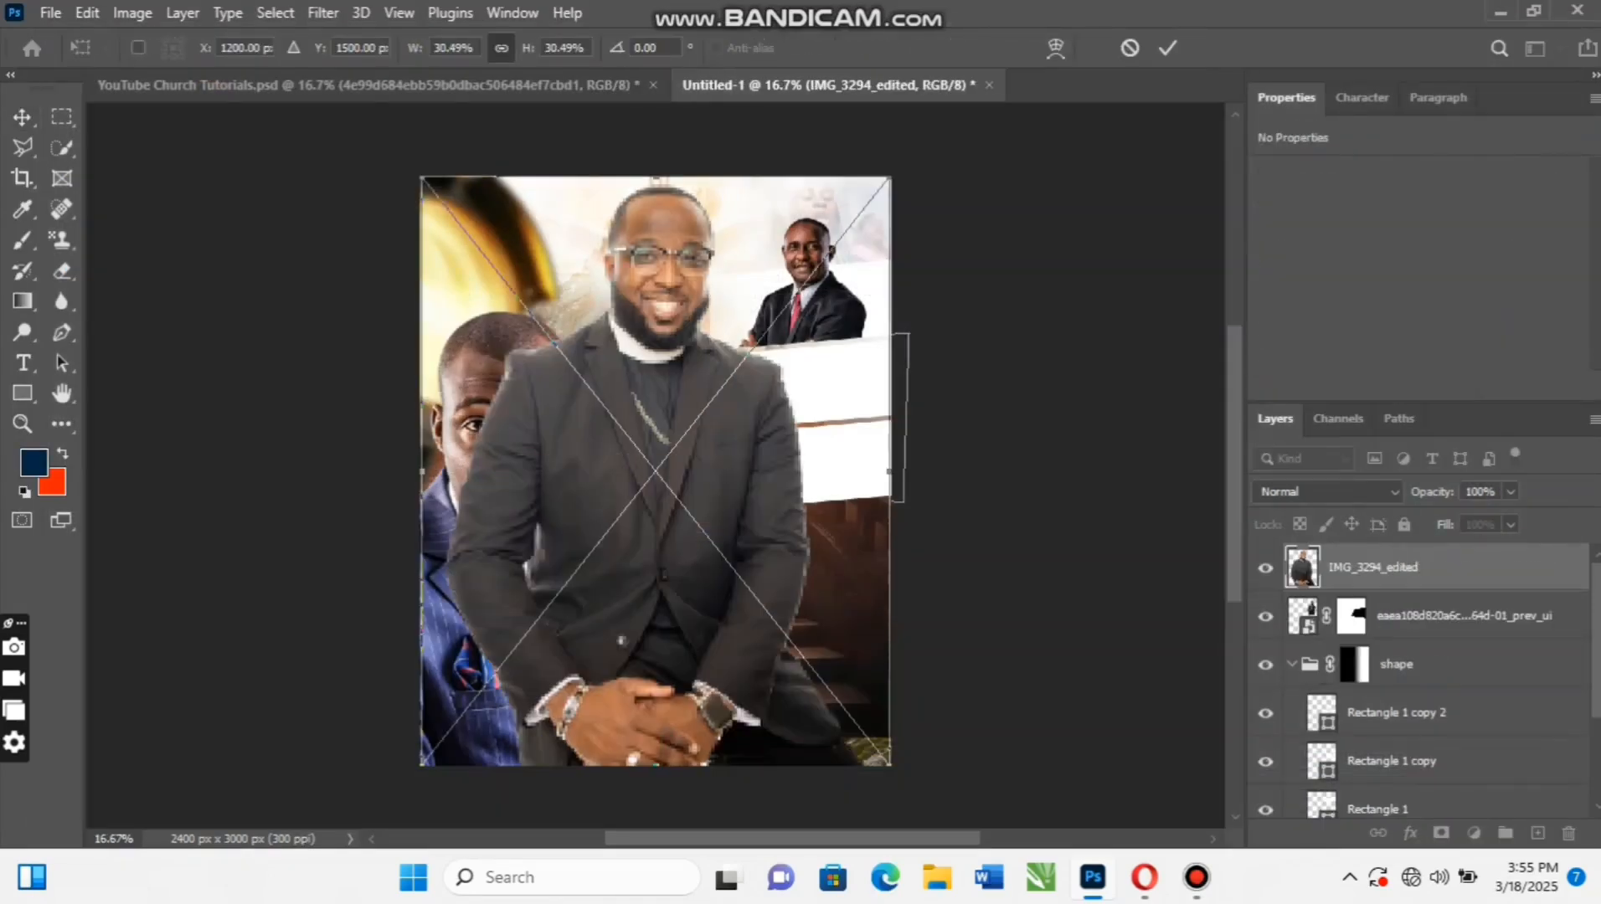
drag(890, 471, 802, 471)
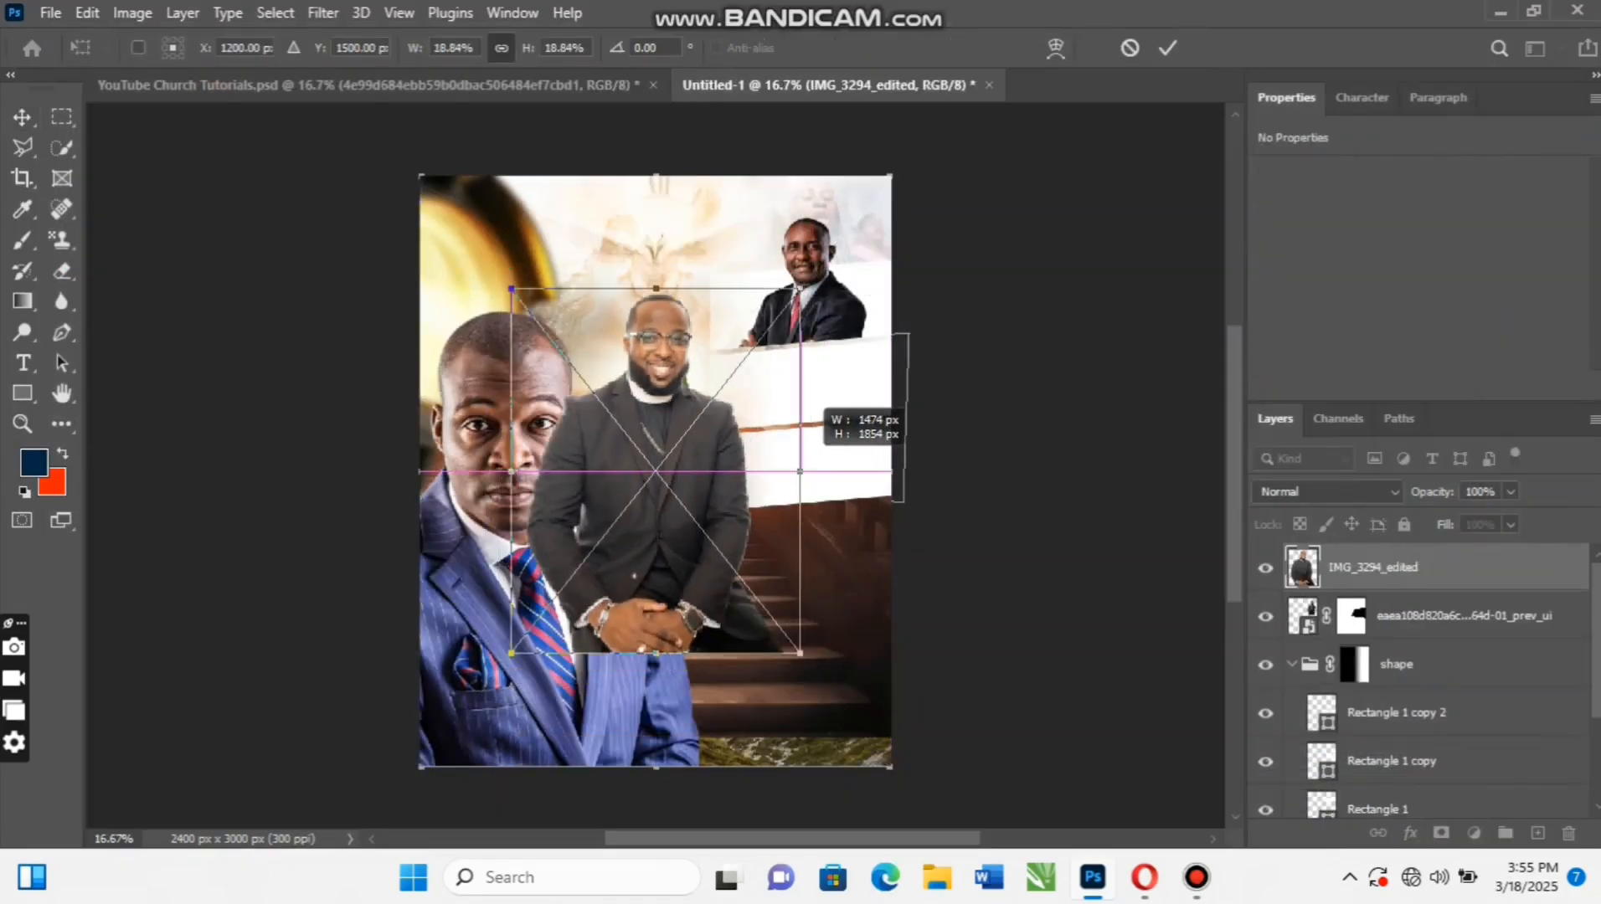
right_click(693, 470)
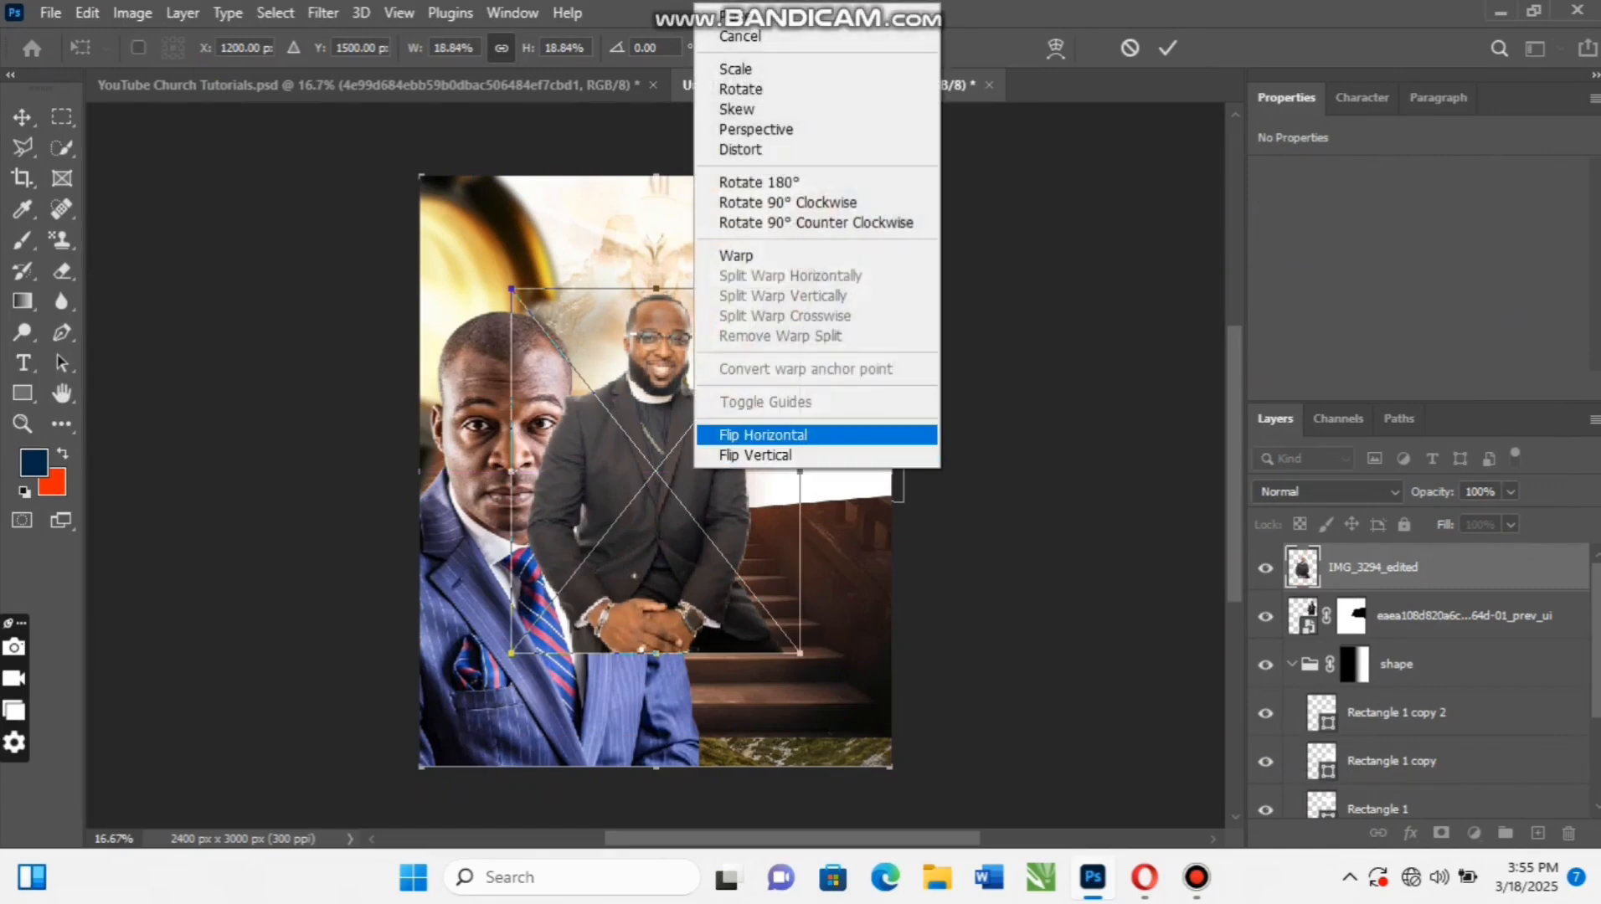
click(754, 434)
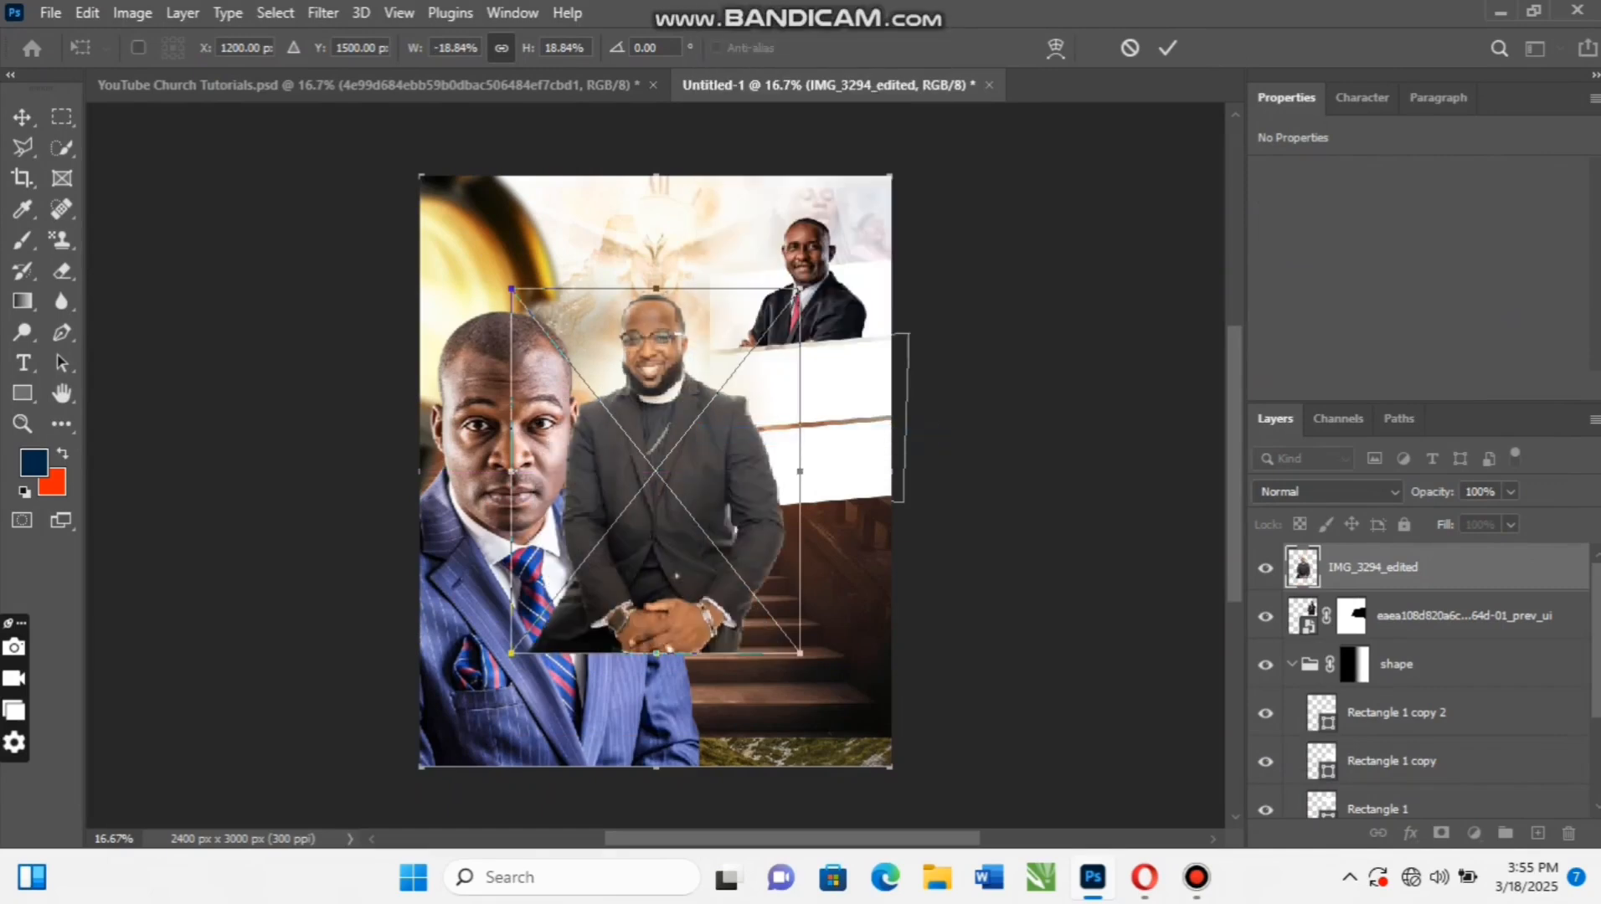
Scale the flipped portrait to 13.04% and position it over the middle white panel
drag(799, 418, 771, 418)
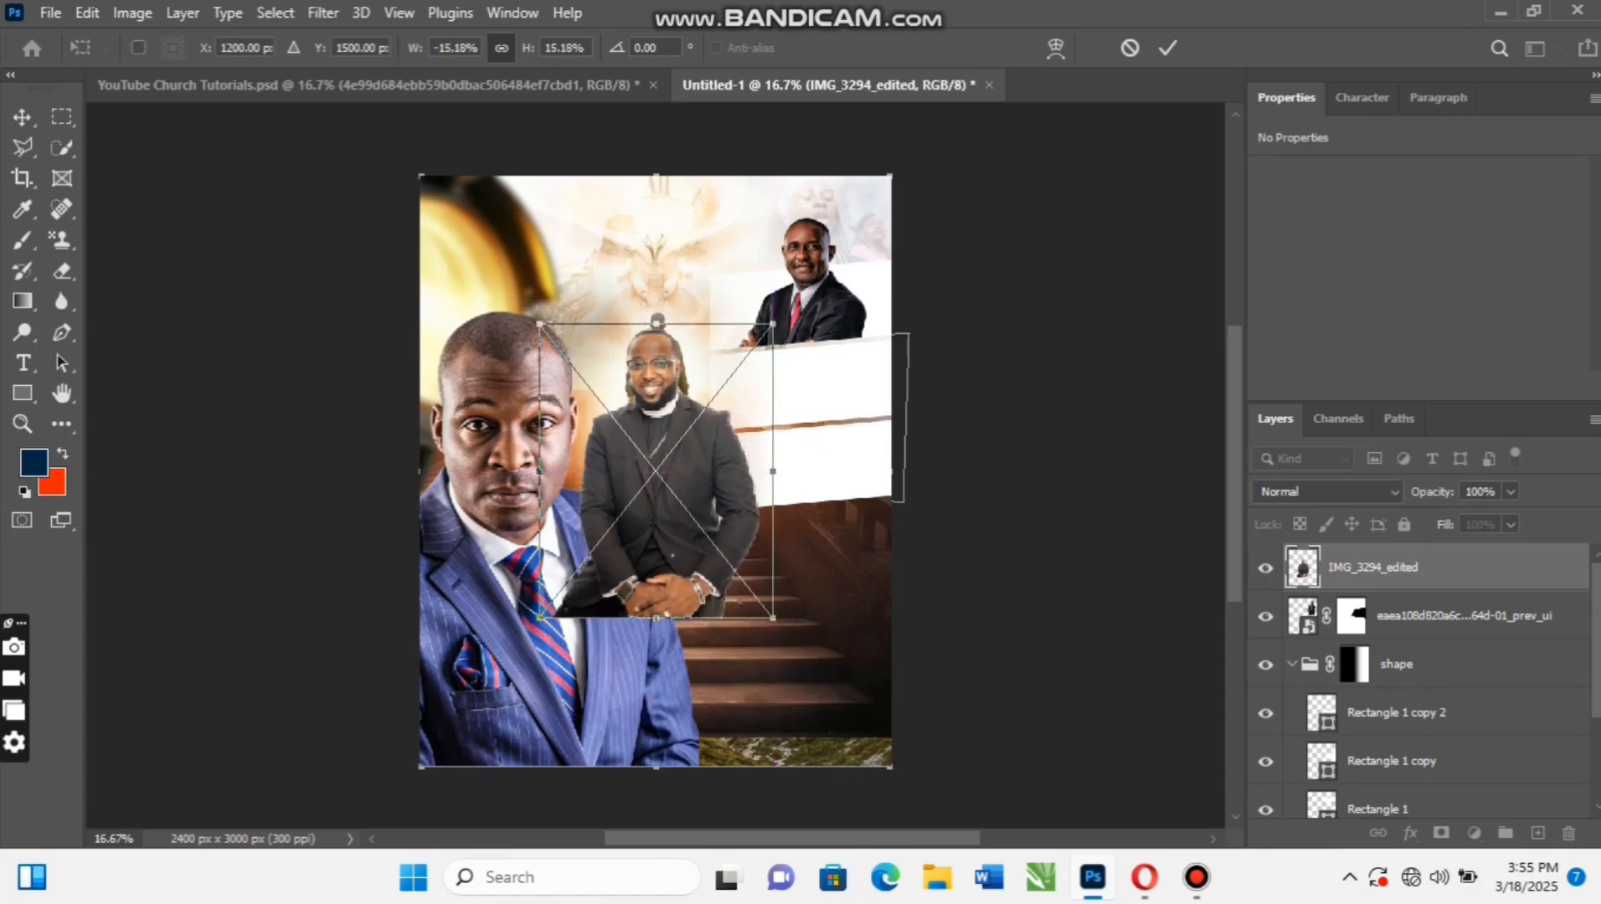
drag(653, 463, 799, 422)
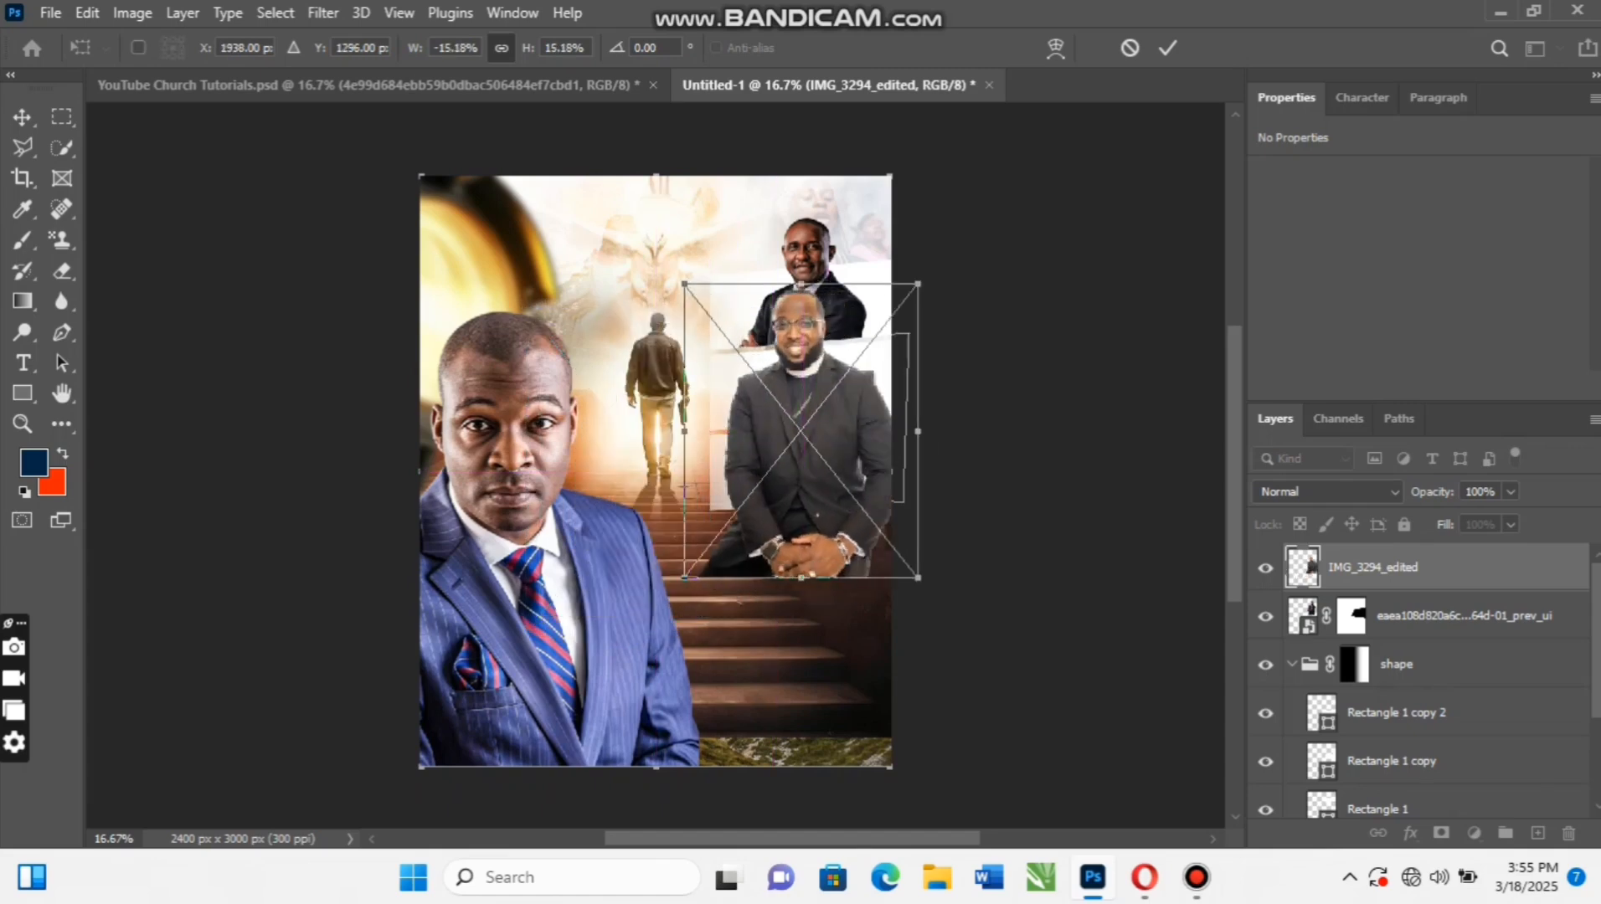
drag(917, 431, 901, 431)
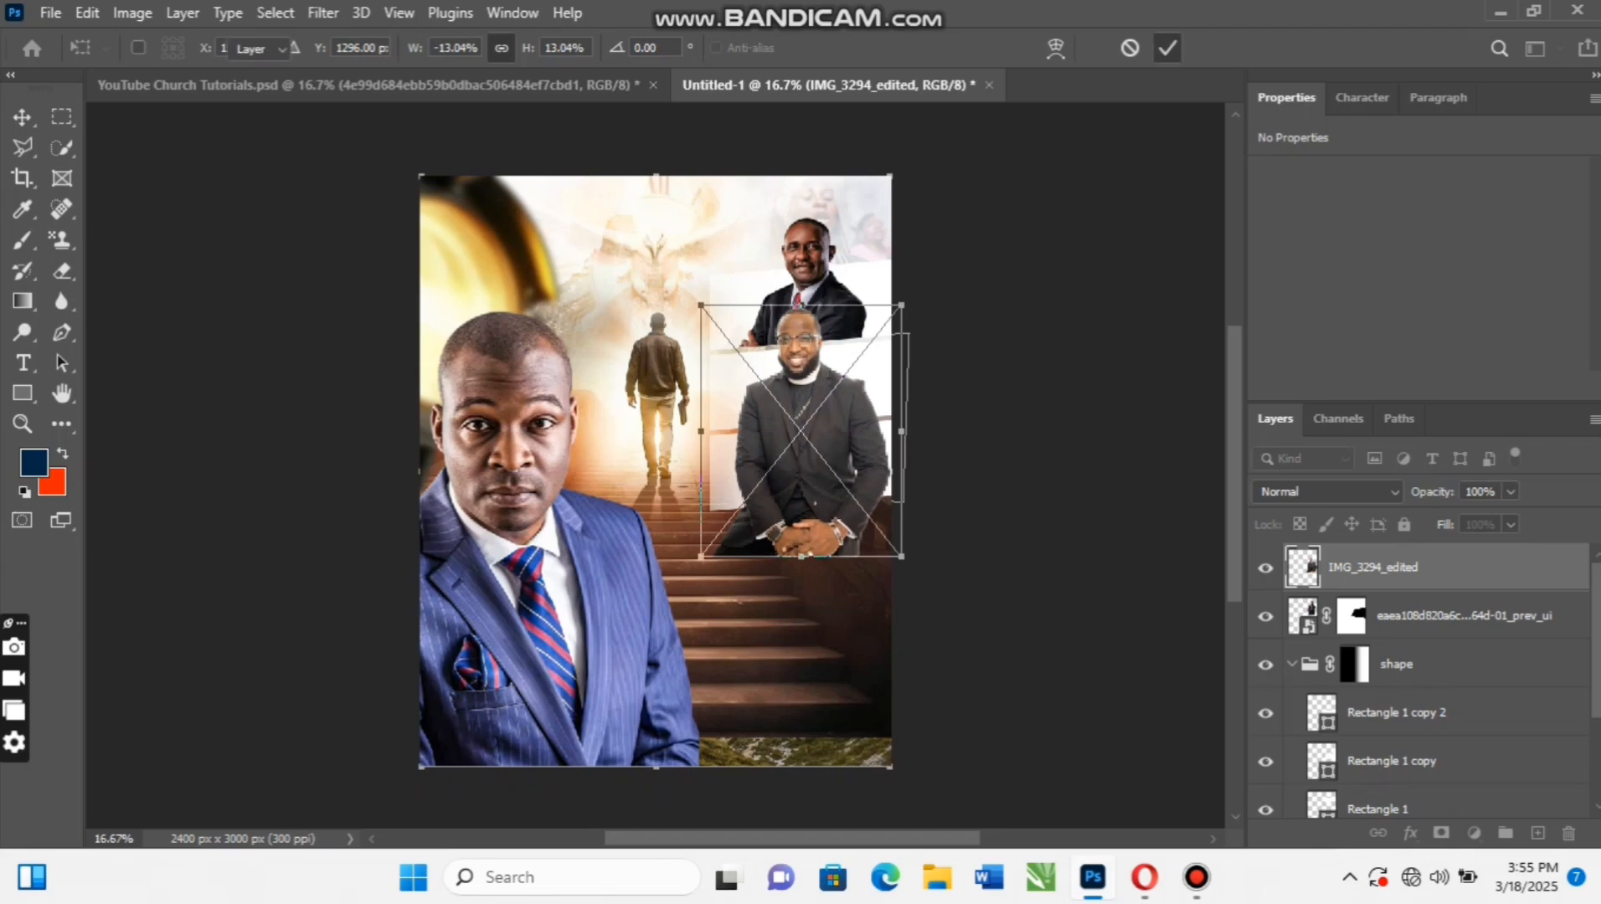
click(1167, 47)
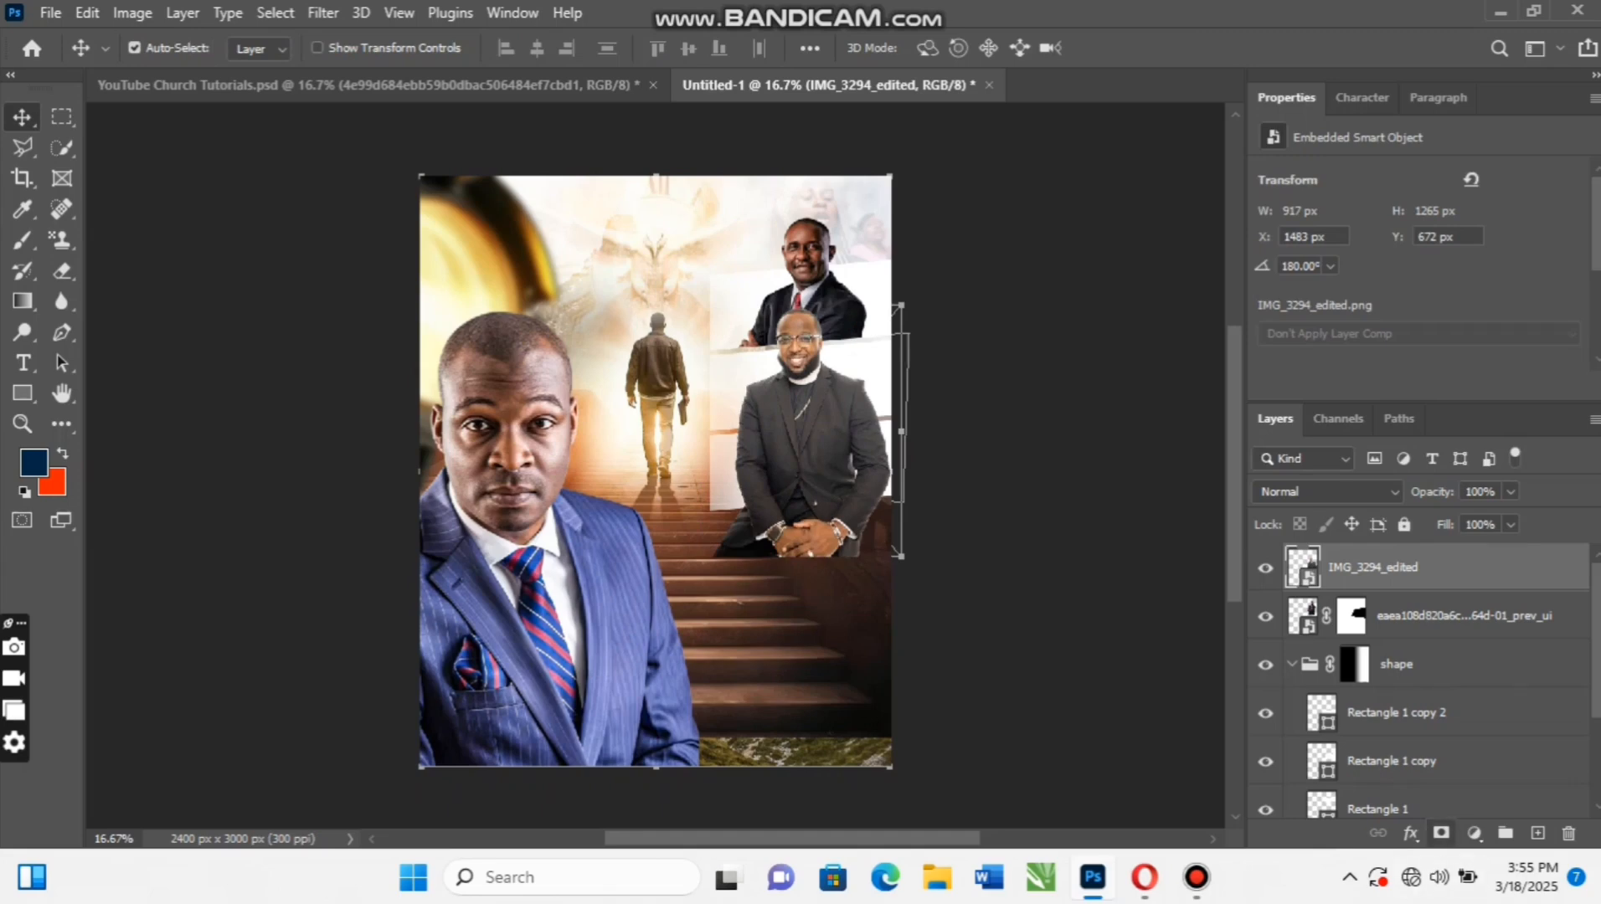
Add a layer mask to IMG_3294_edited and outline the body below the middle panel's lower edge with the Polygonal Lasso
click(1441, 833)
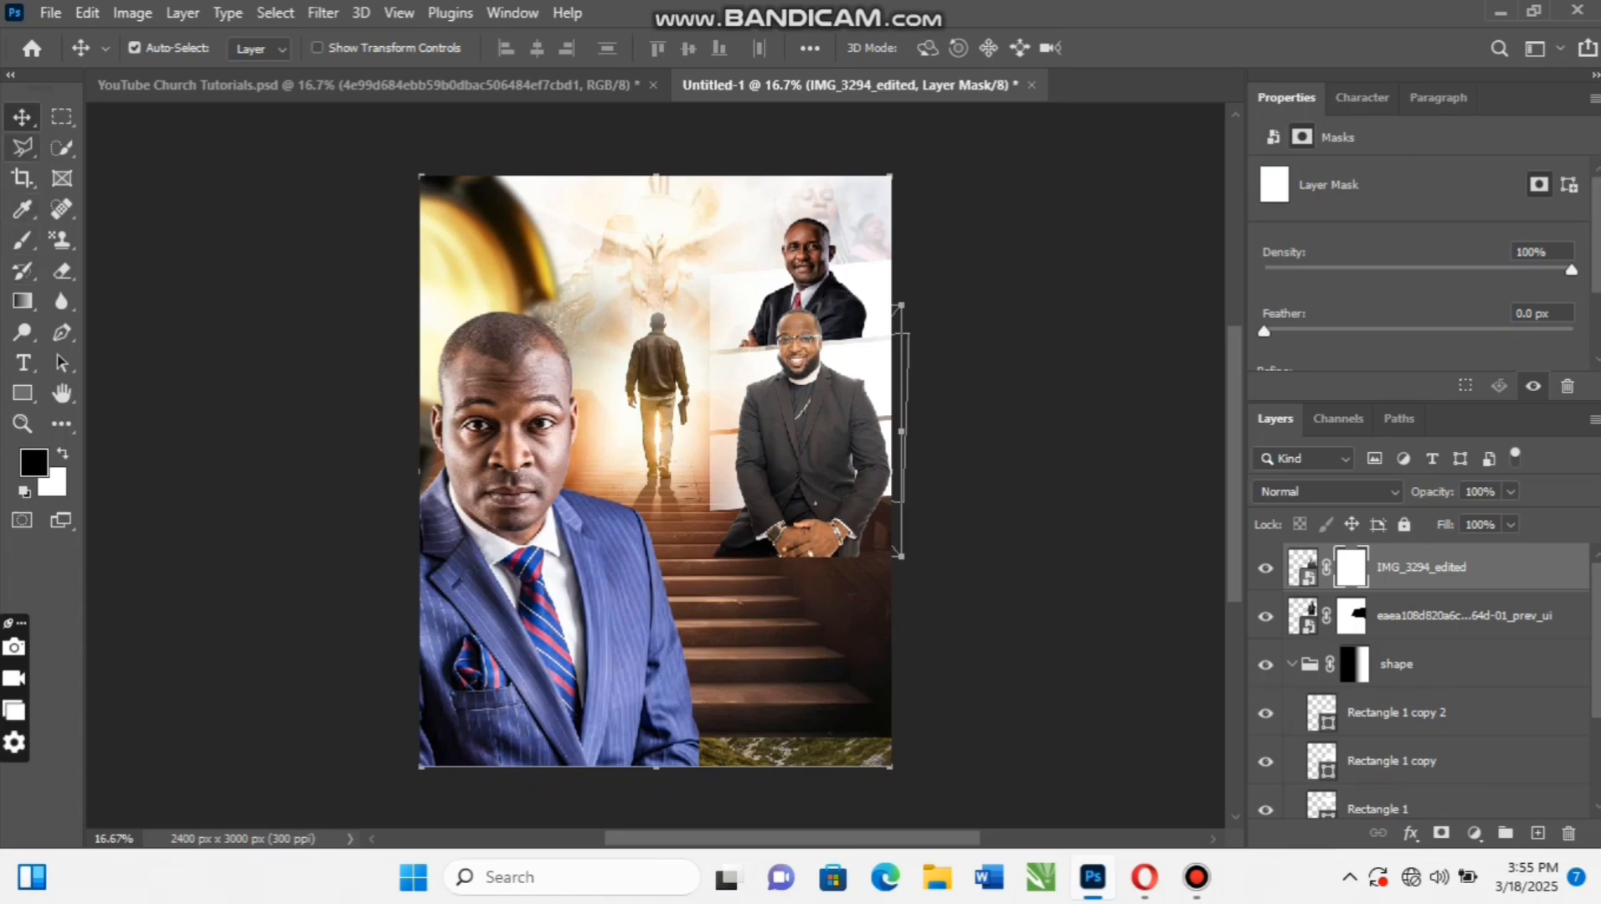
click(22, 147)
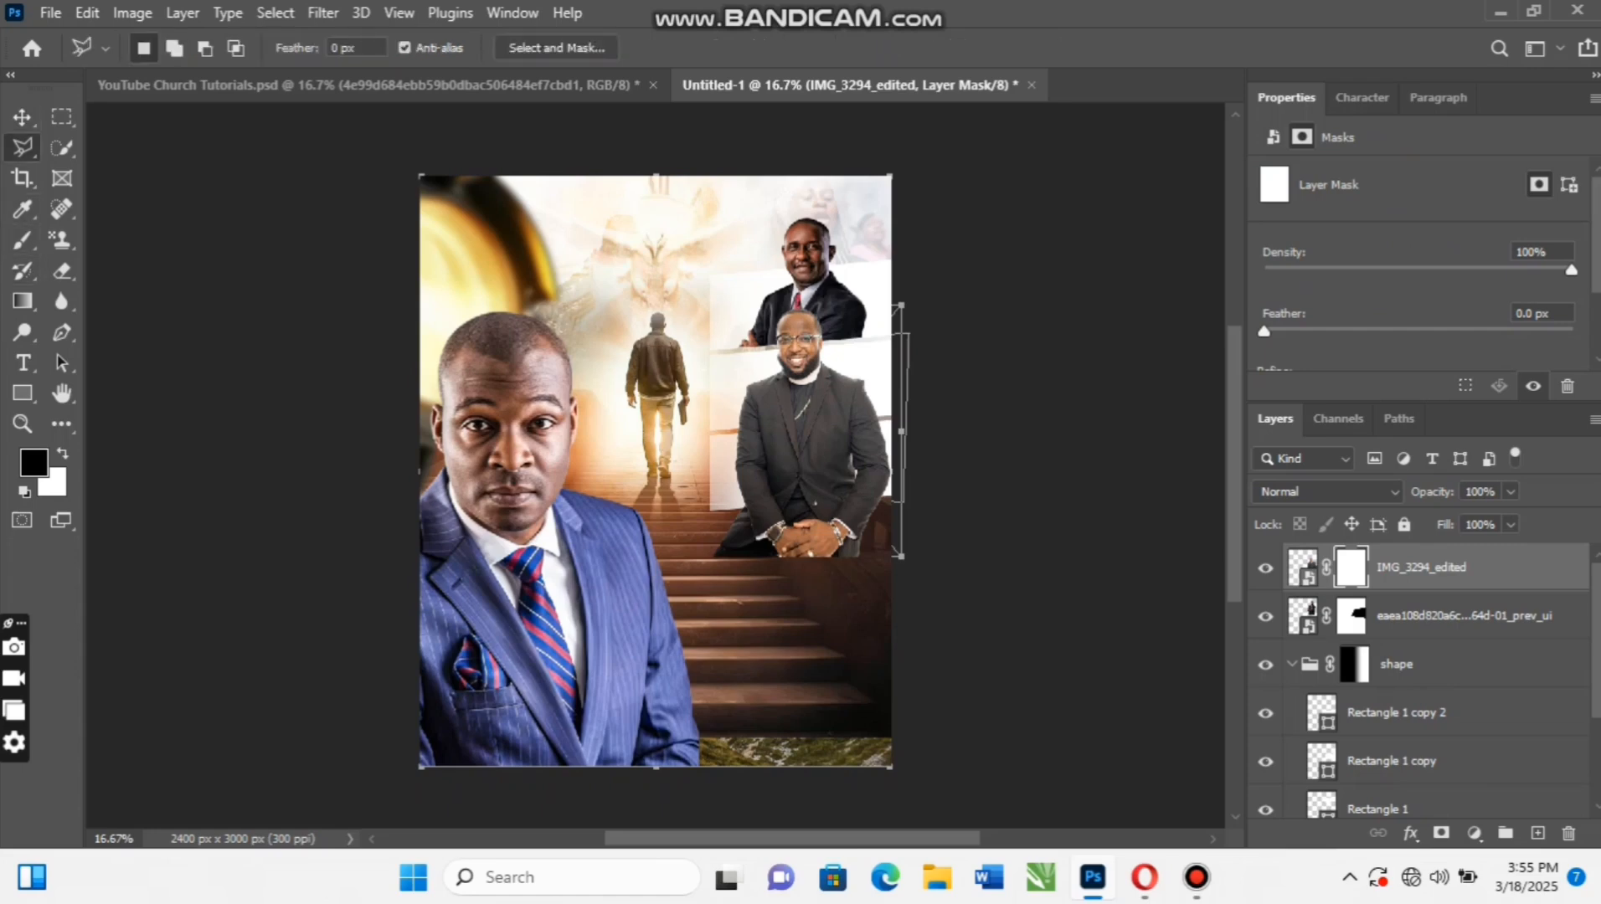
click(709, 429)
click(943, 410)
click(912, 582)
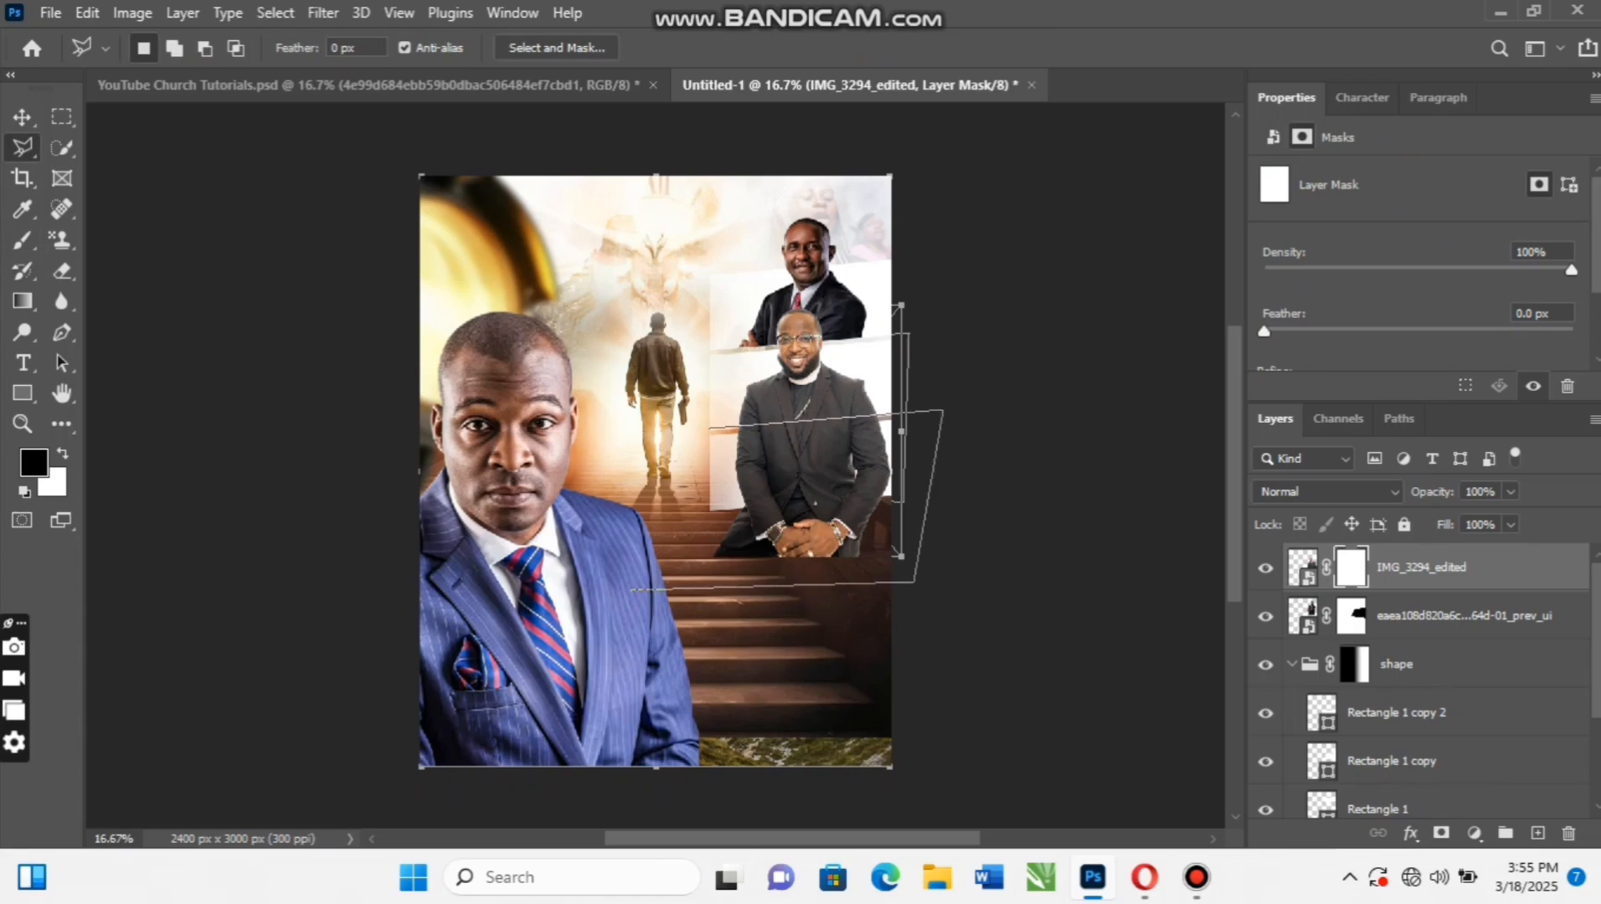
click(632, 588)
click(709, 428)
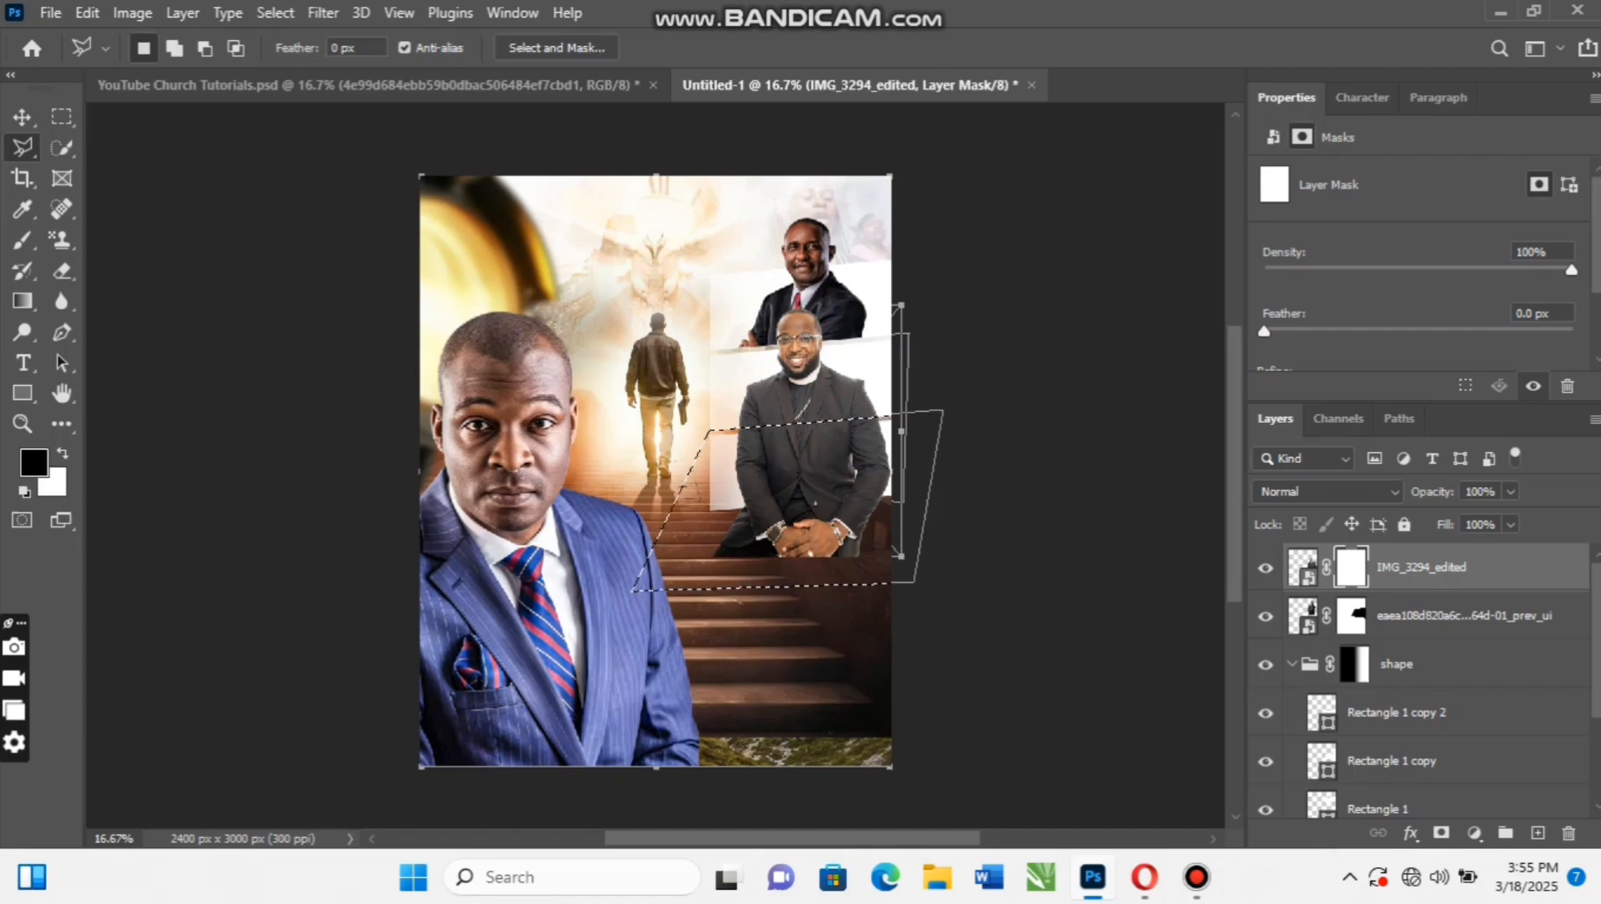
Fill the selected lower body with black on the IMG_3294_edited mask to hide it, and clear the selection
key(b)
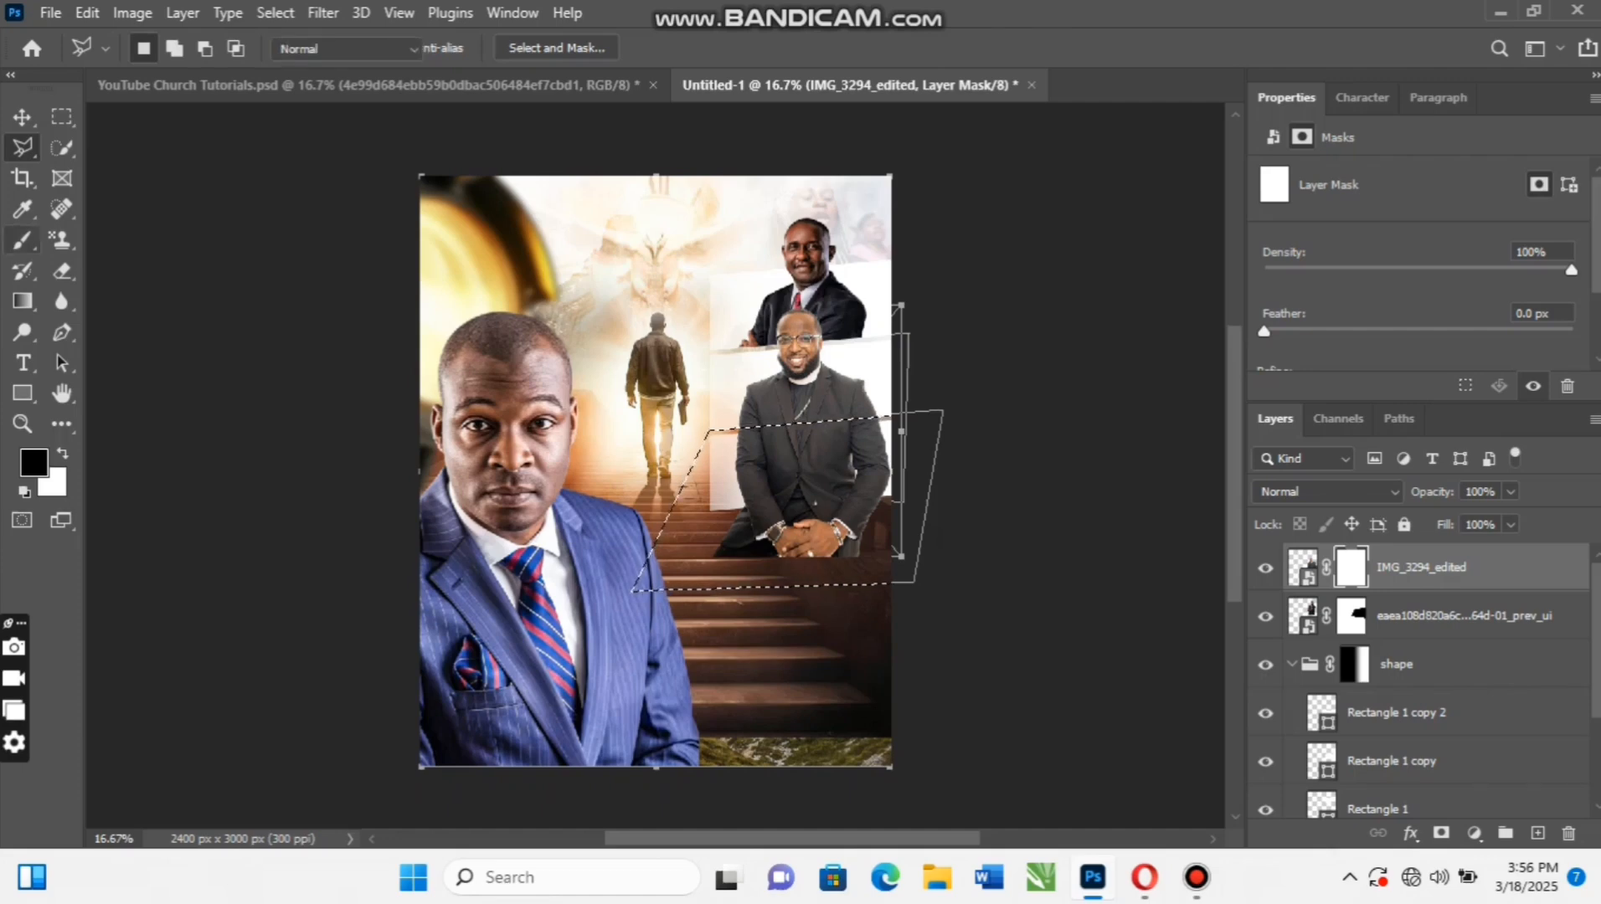
key(alt+BackSpace)
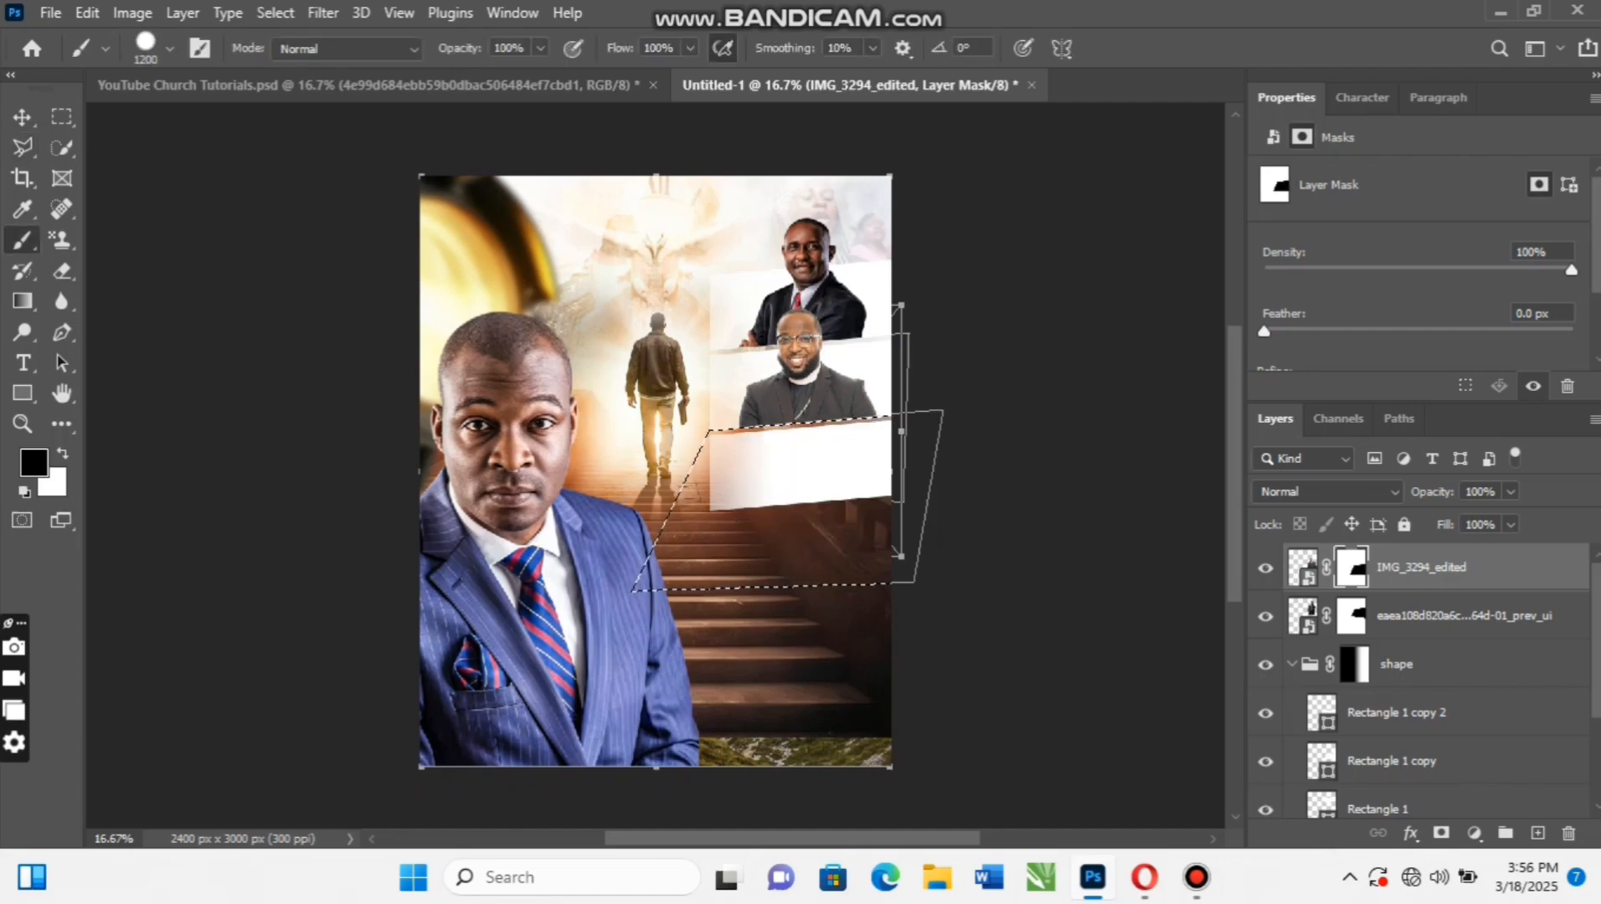
click(22, 117)
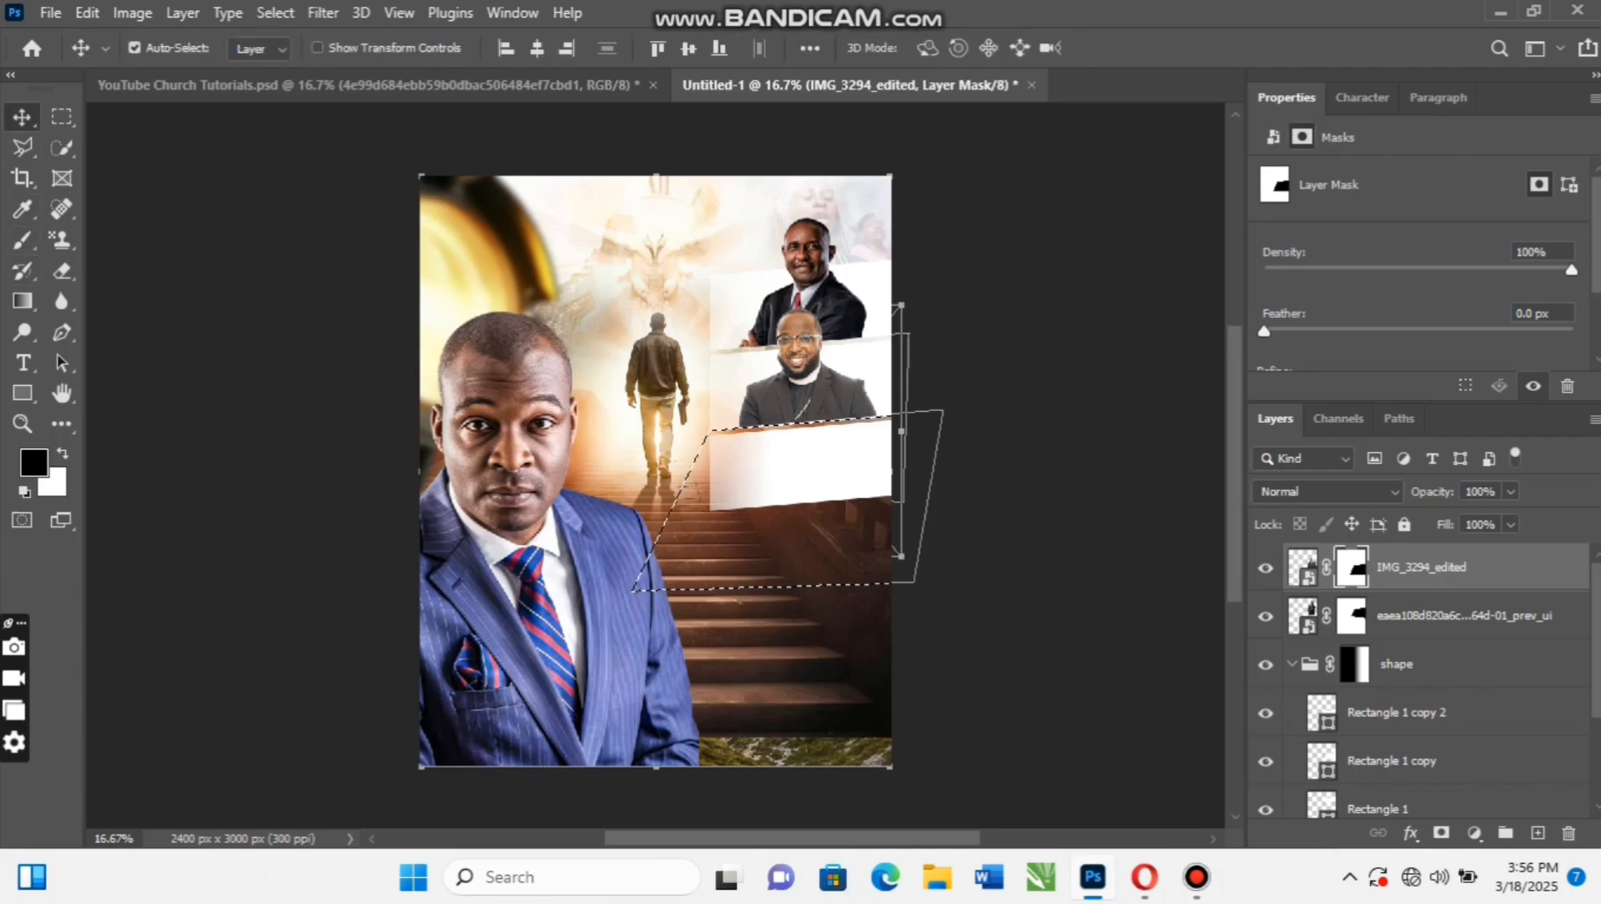
key(ctrl+d)
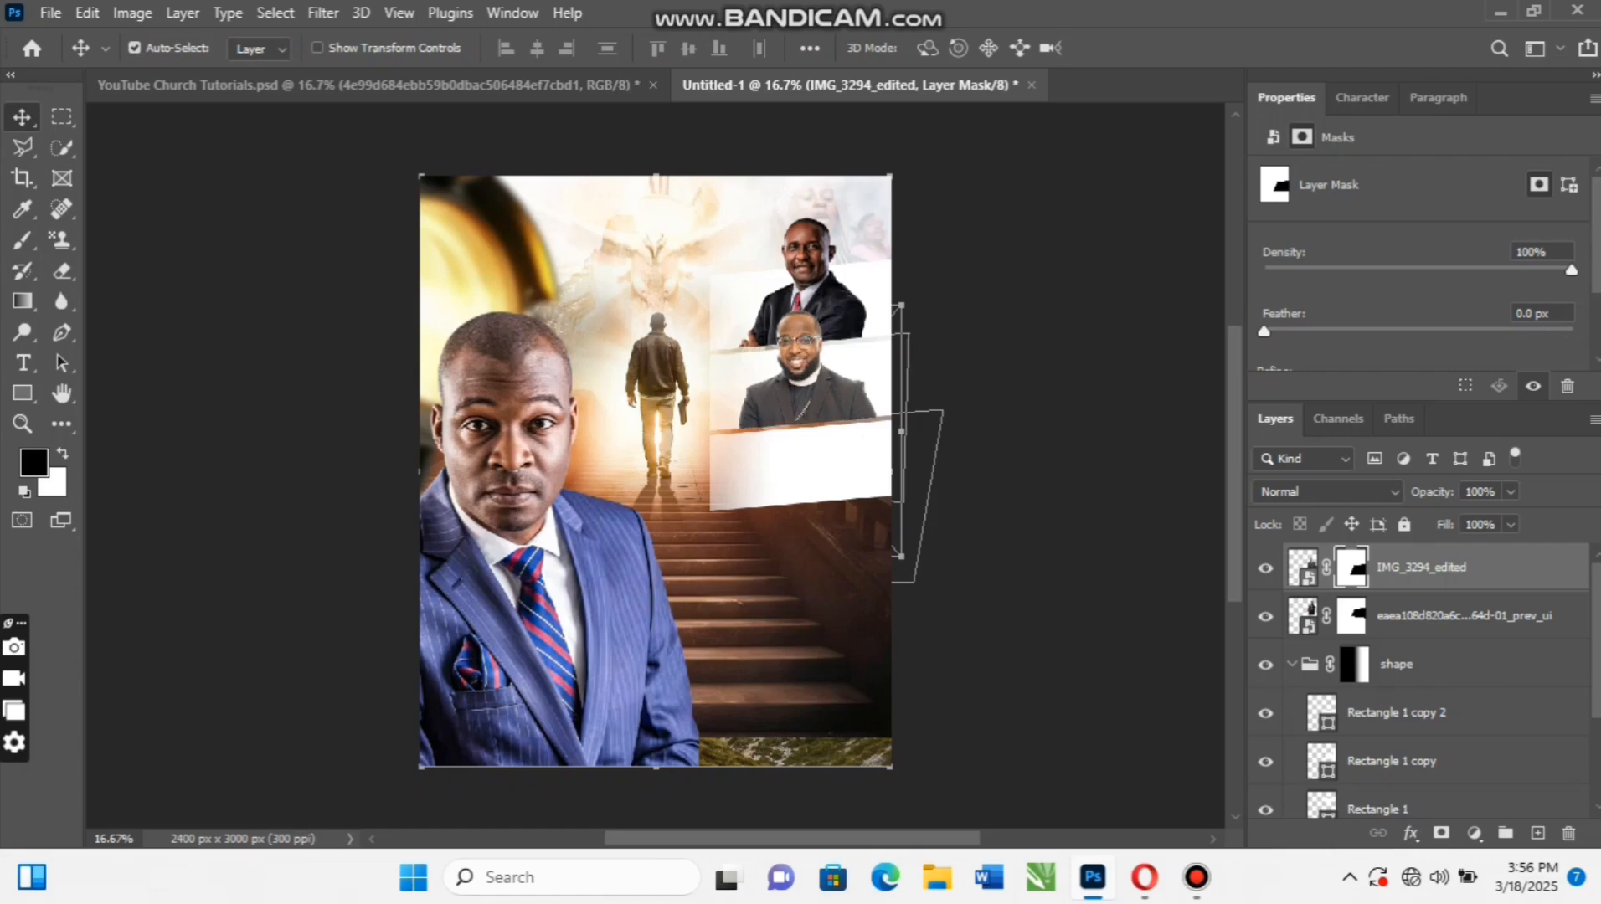
Place the embedded image IMG_7066_PNG, scaled to 37.02%, over the lowest white panel
click(50, 13)
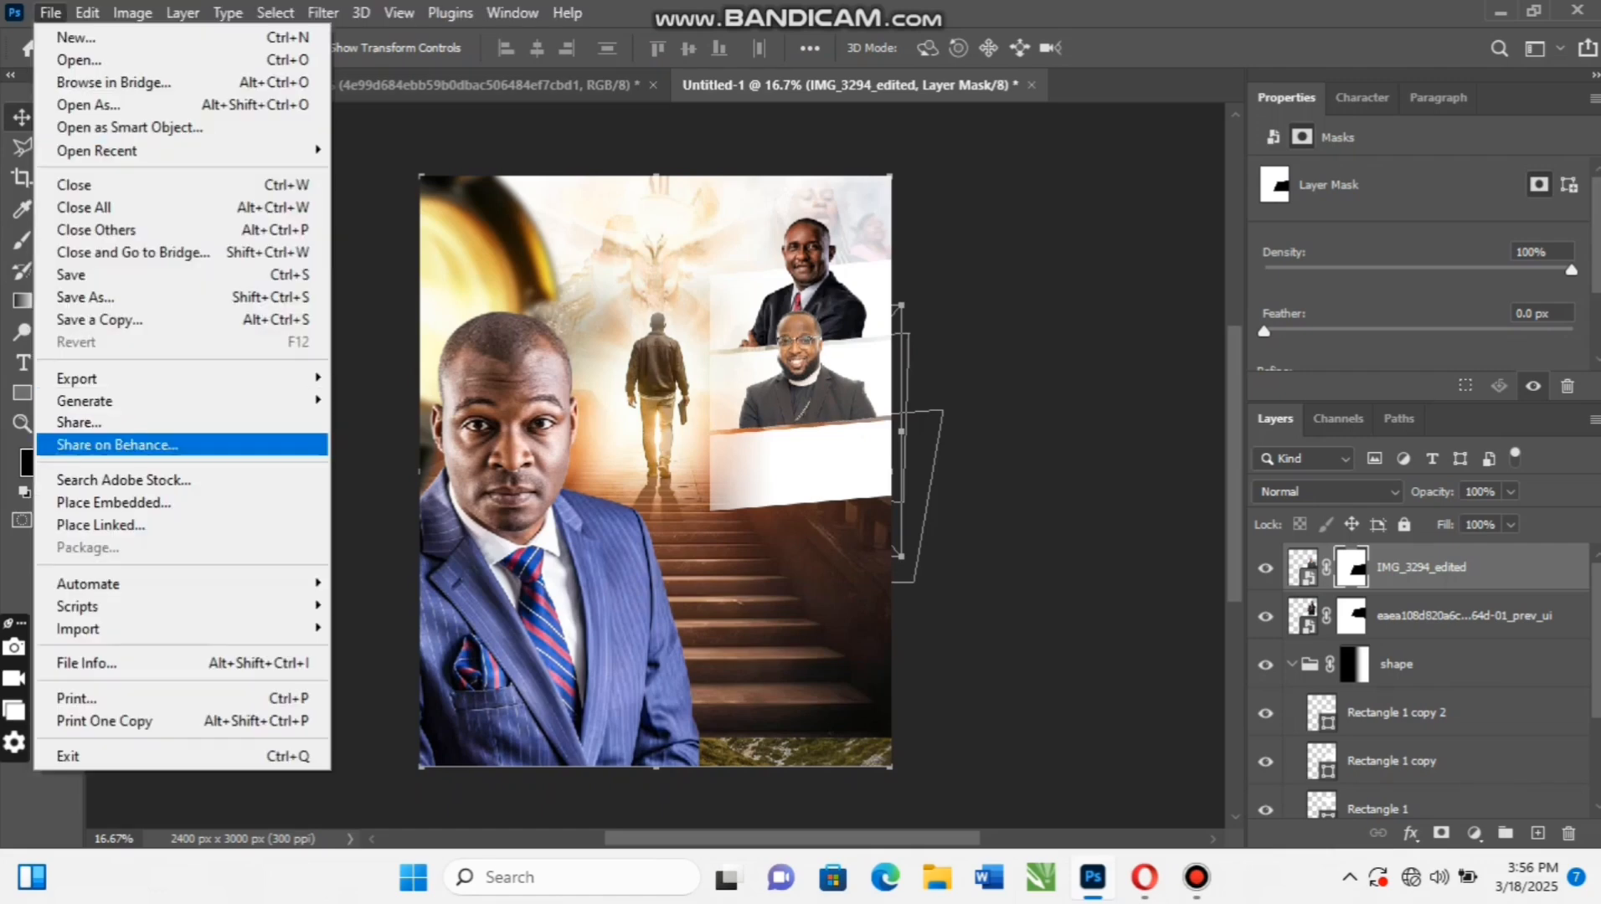
click(113, 503)
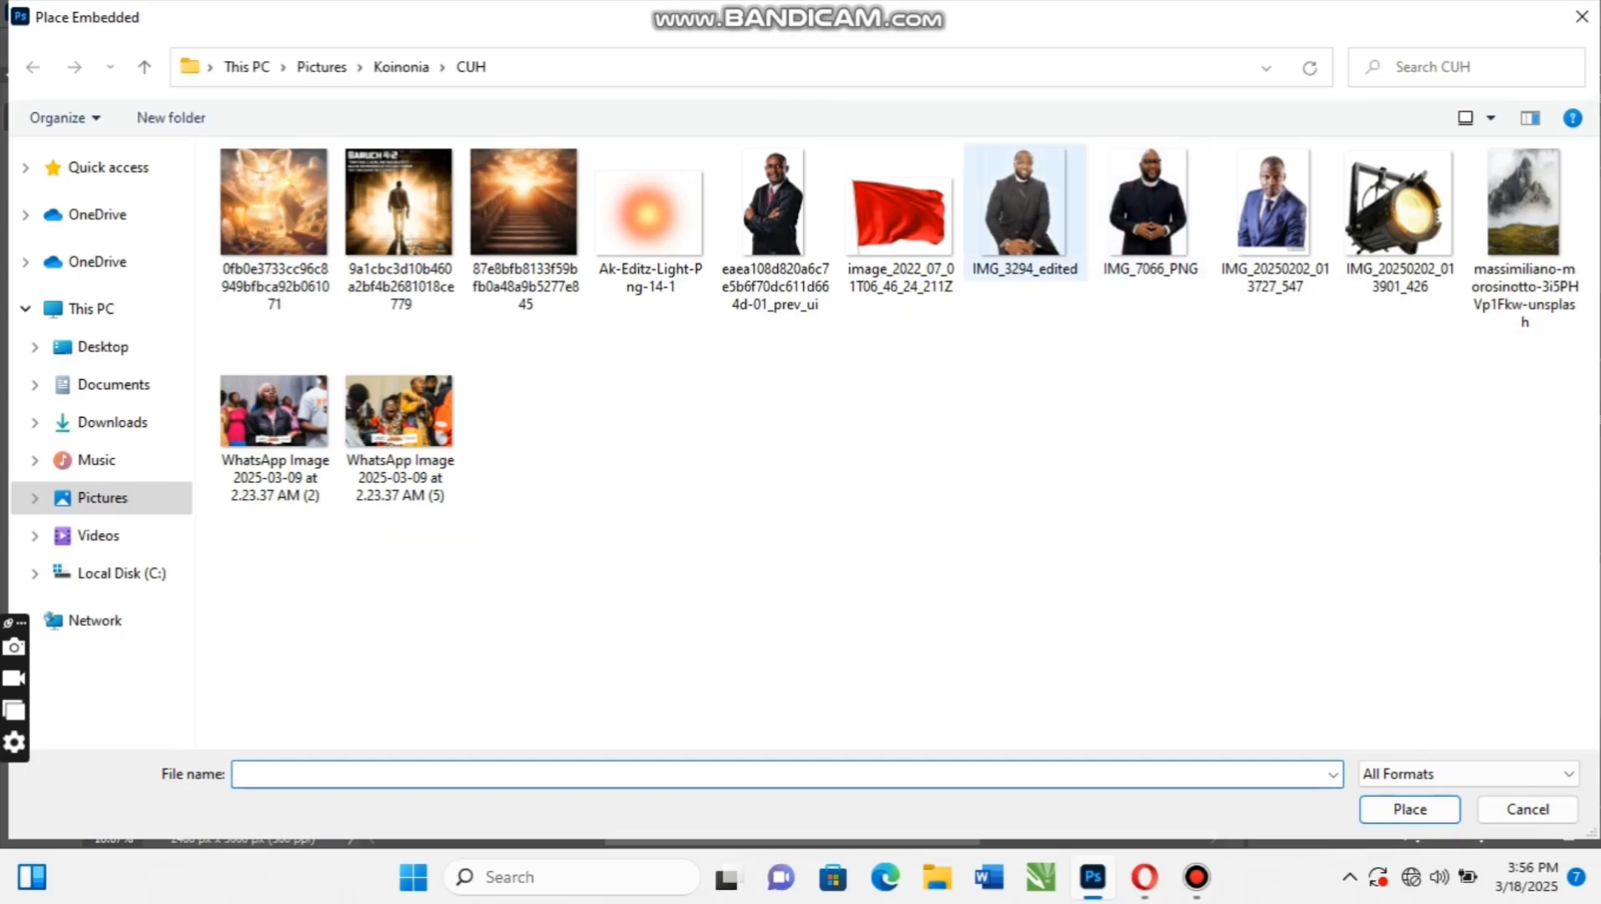
click(1150, 215)
key(Return)
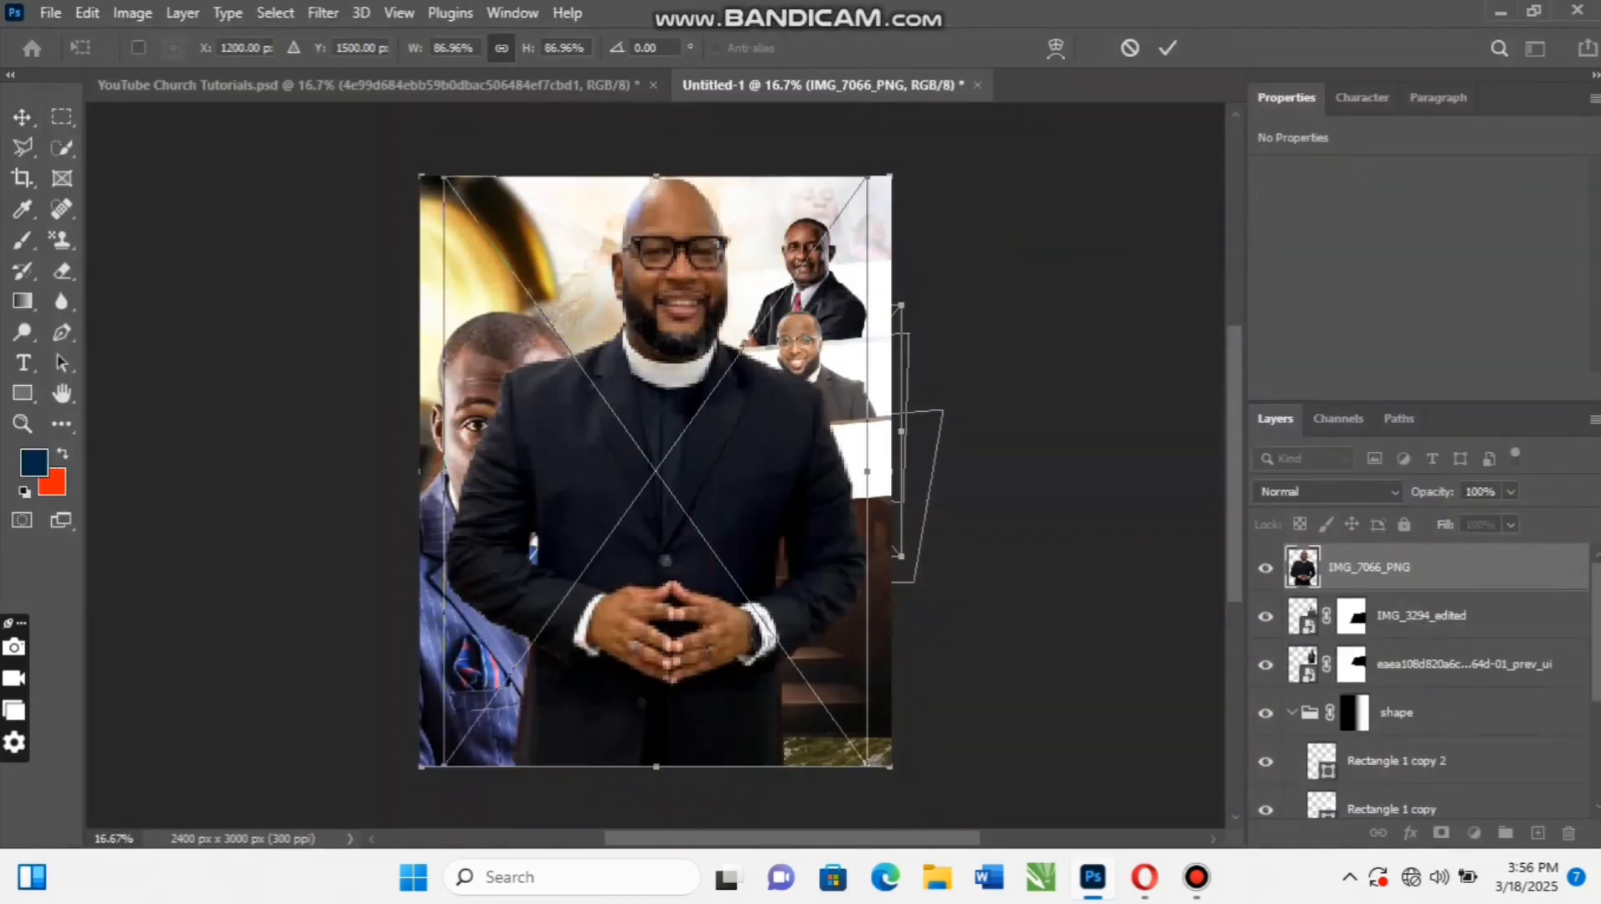
drag(892, 471, 808, 508)
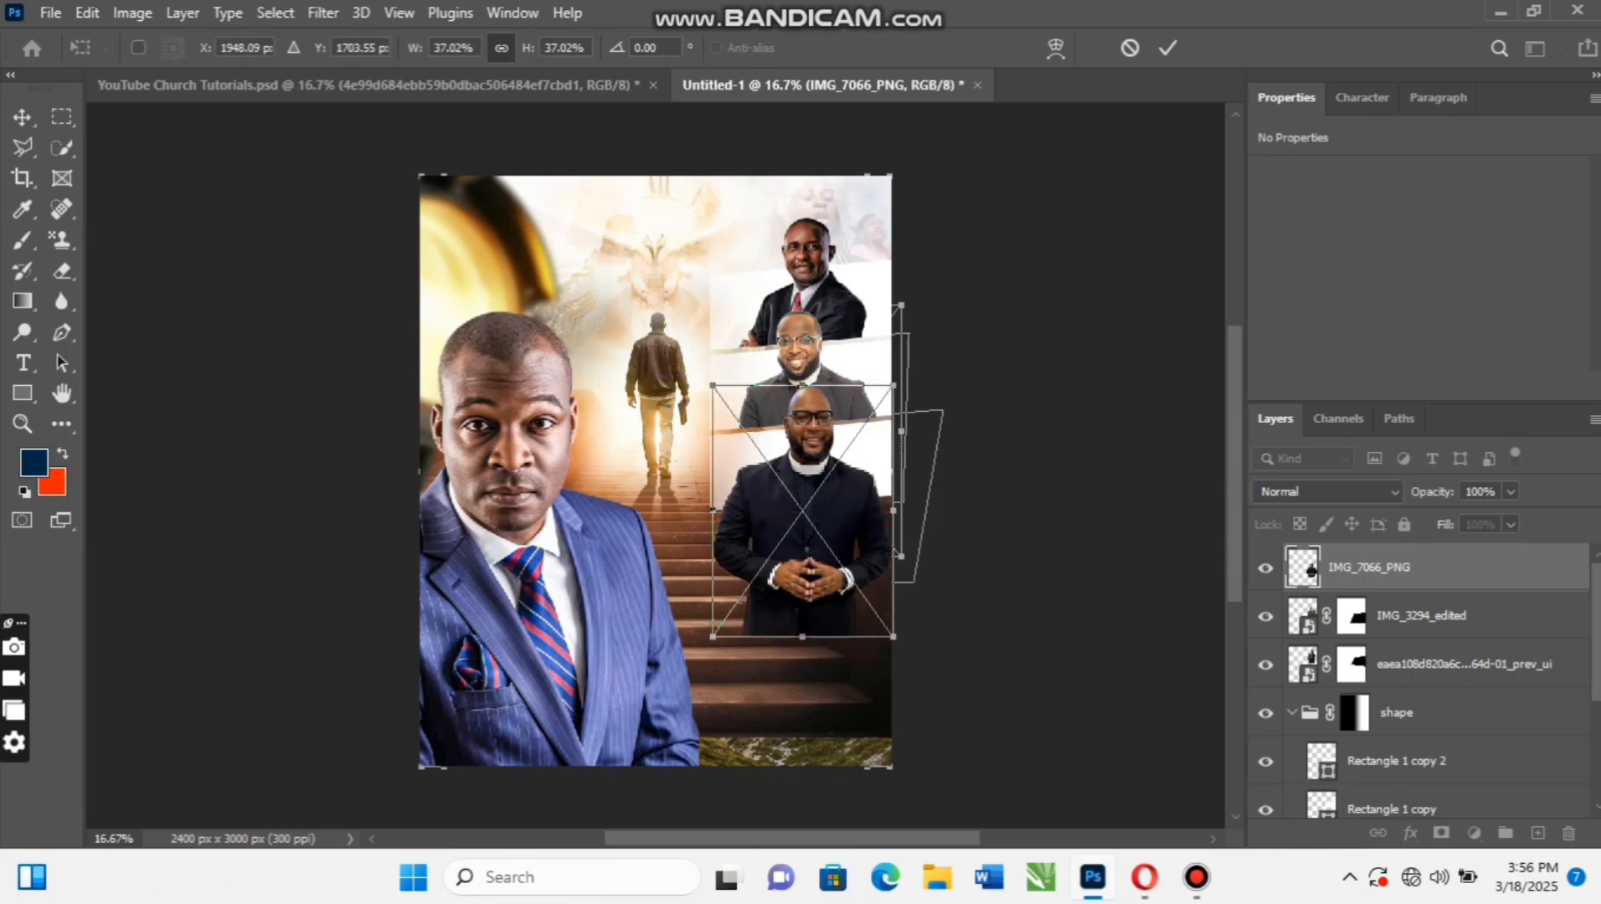
click(1167, 48)
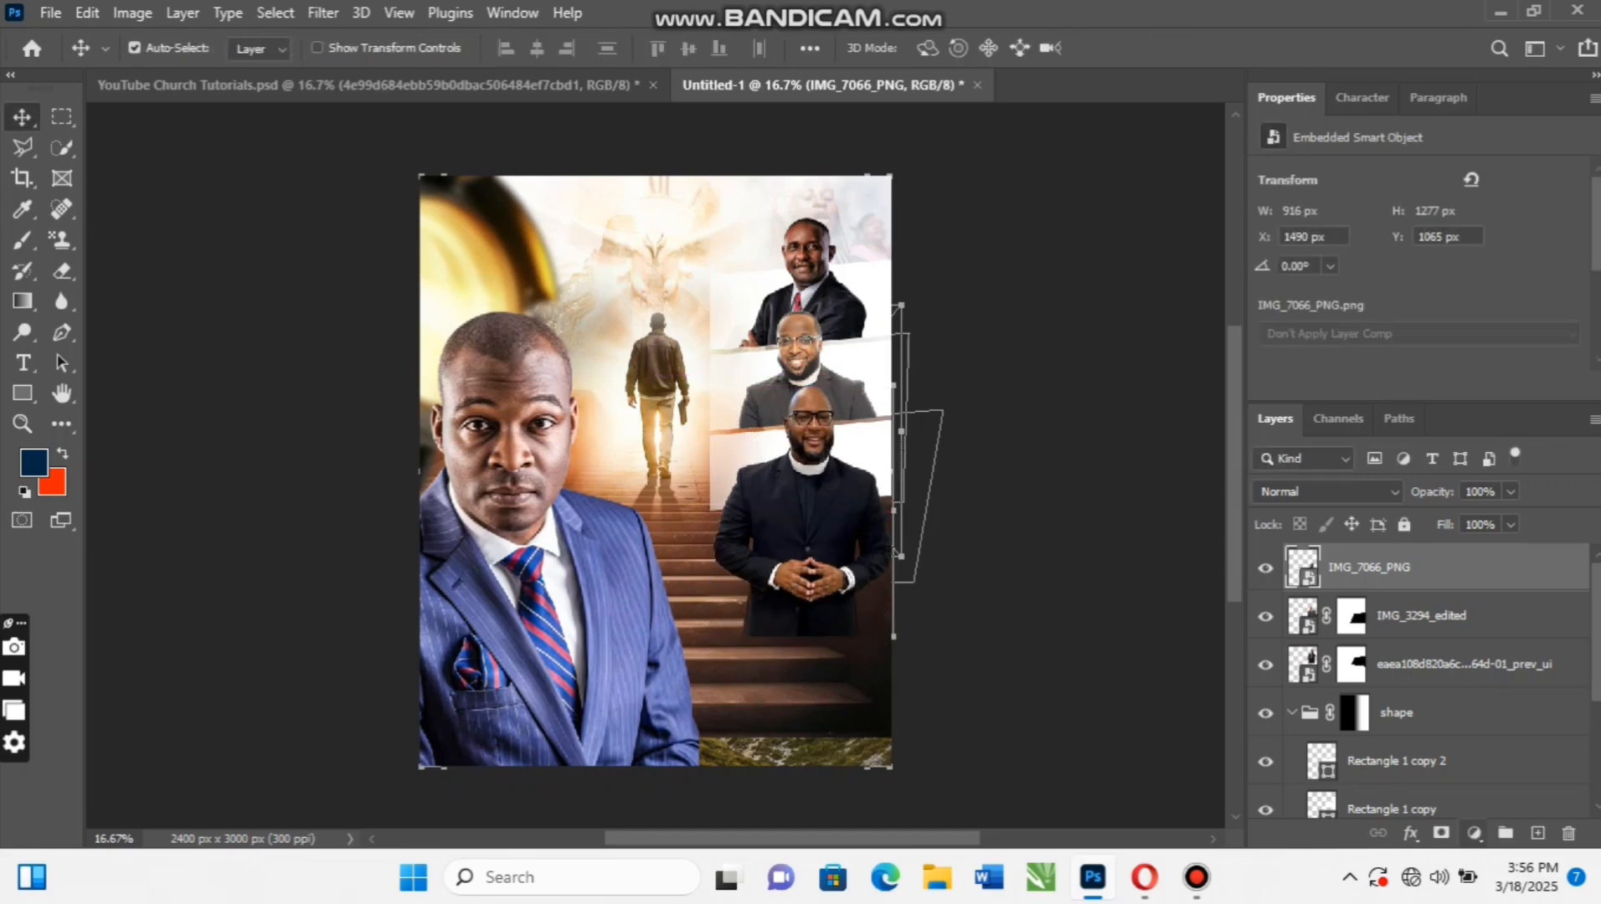
Add a layer mask to IMG_7066_PNG and outline the body below the lowest panel's bottom edge with the Polygonal Lasso
click(1441, 833)
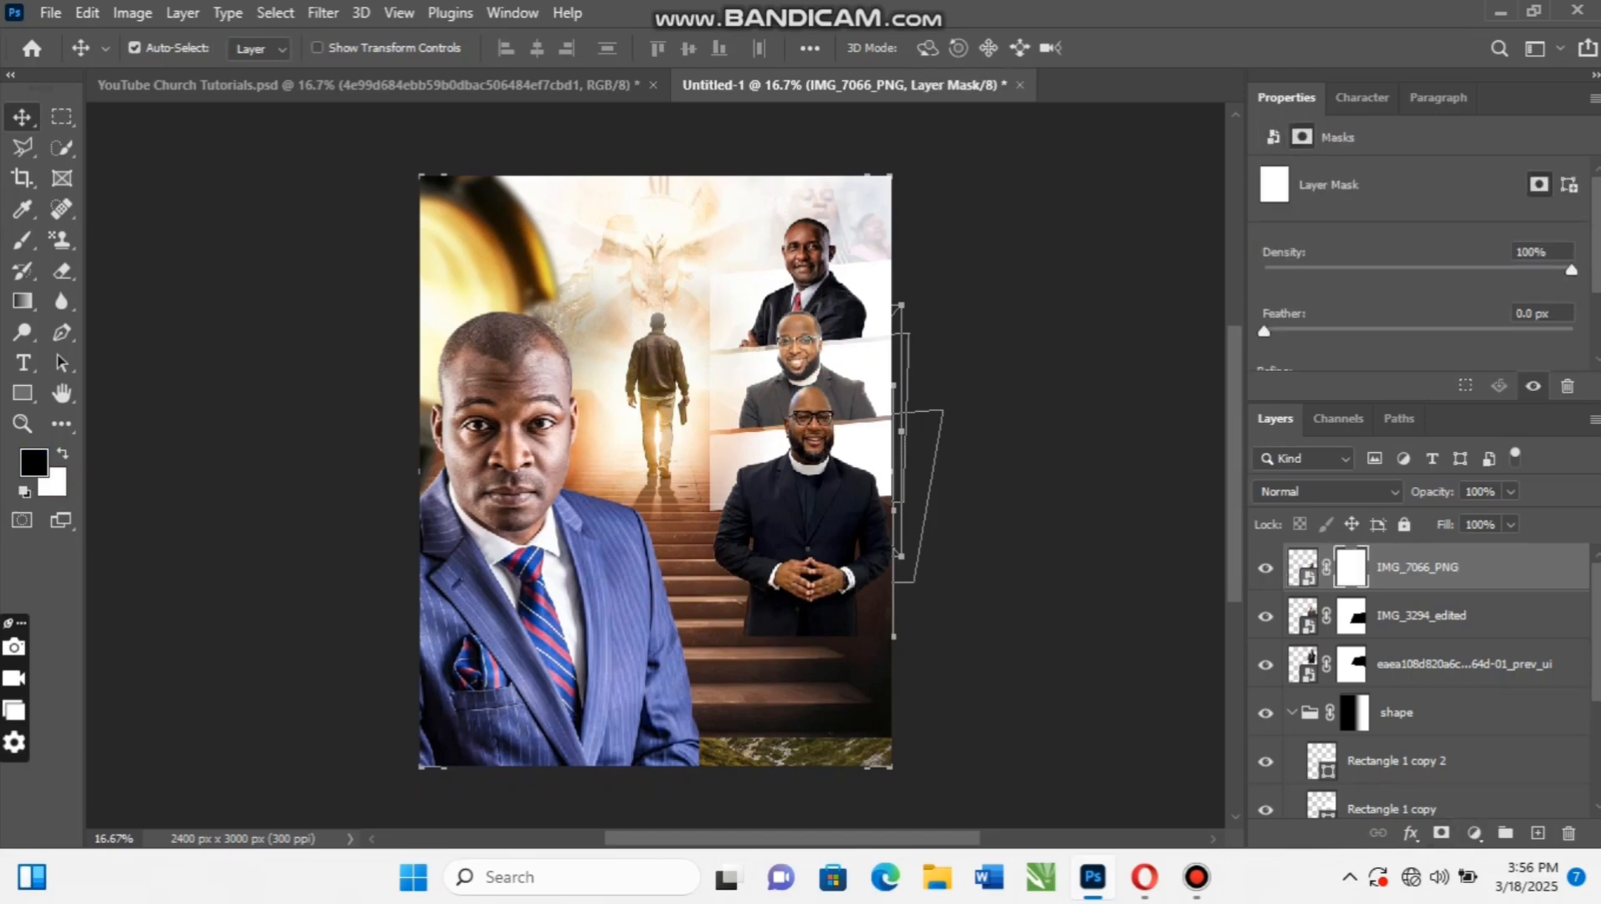
key(b)
key(l)
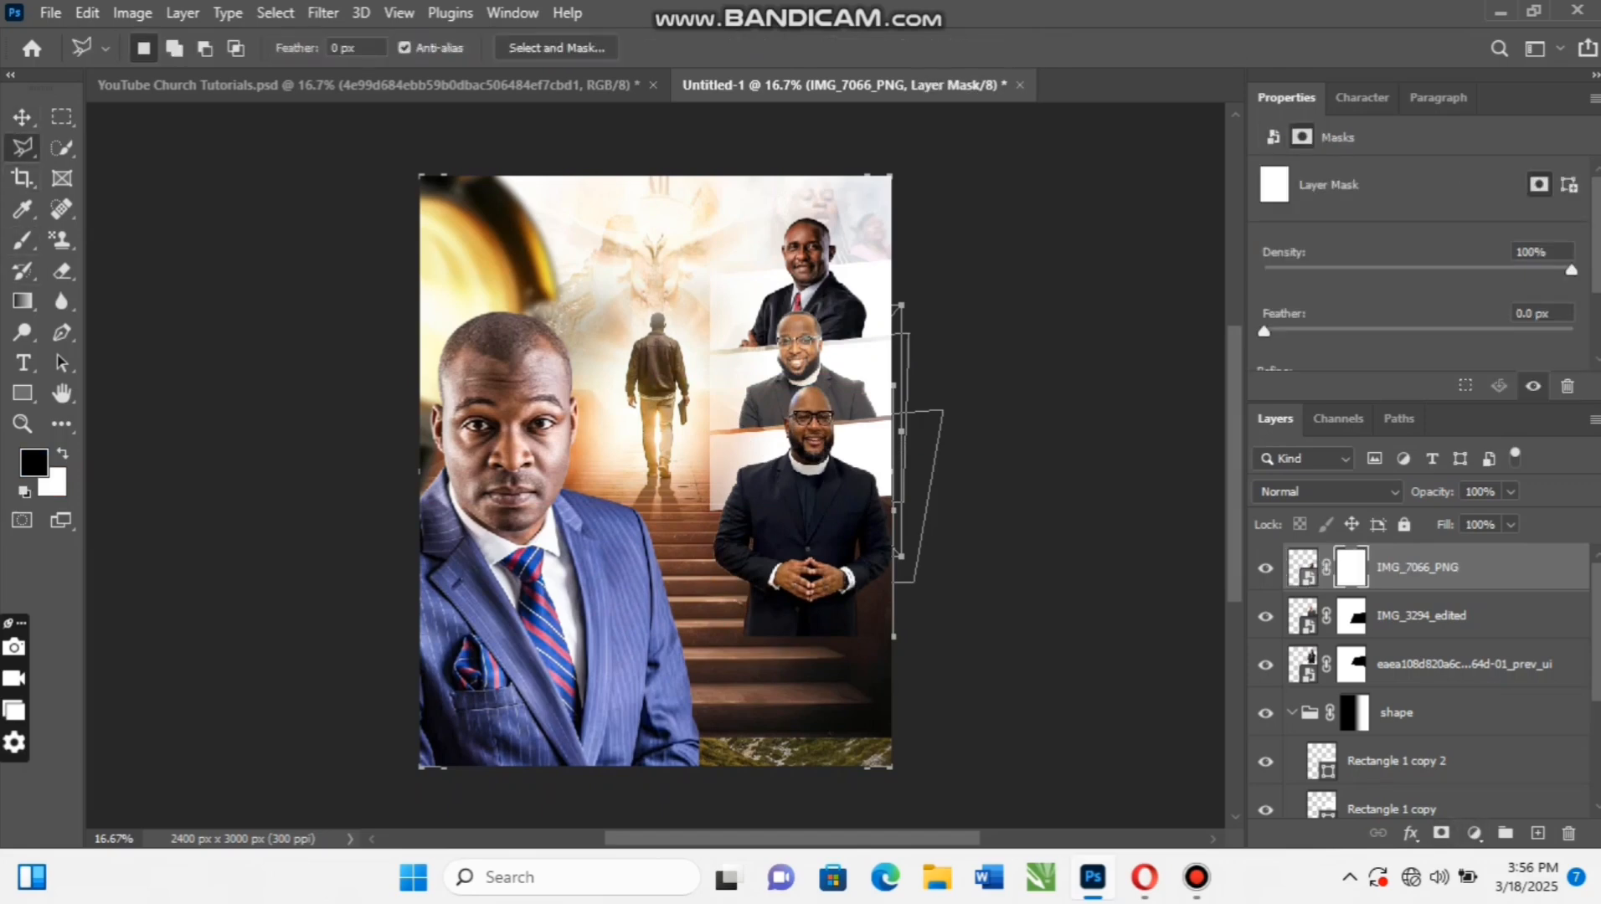
click(691, 513)
click(959, 489)
click(925, 659)
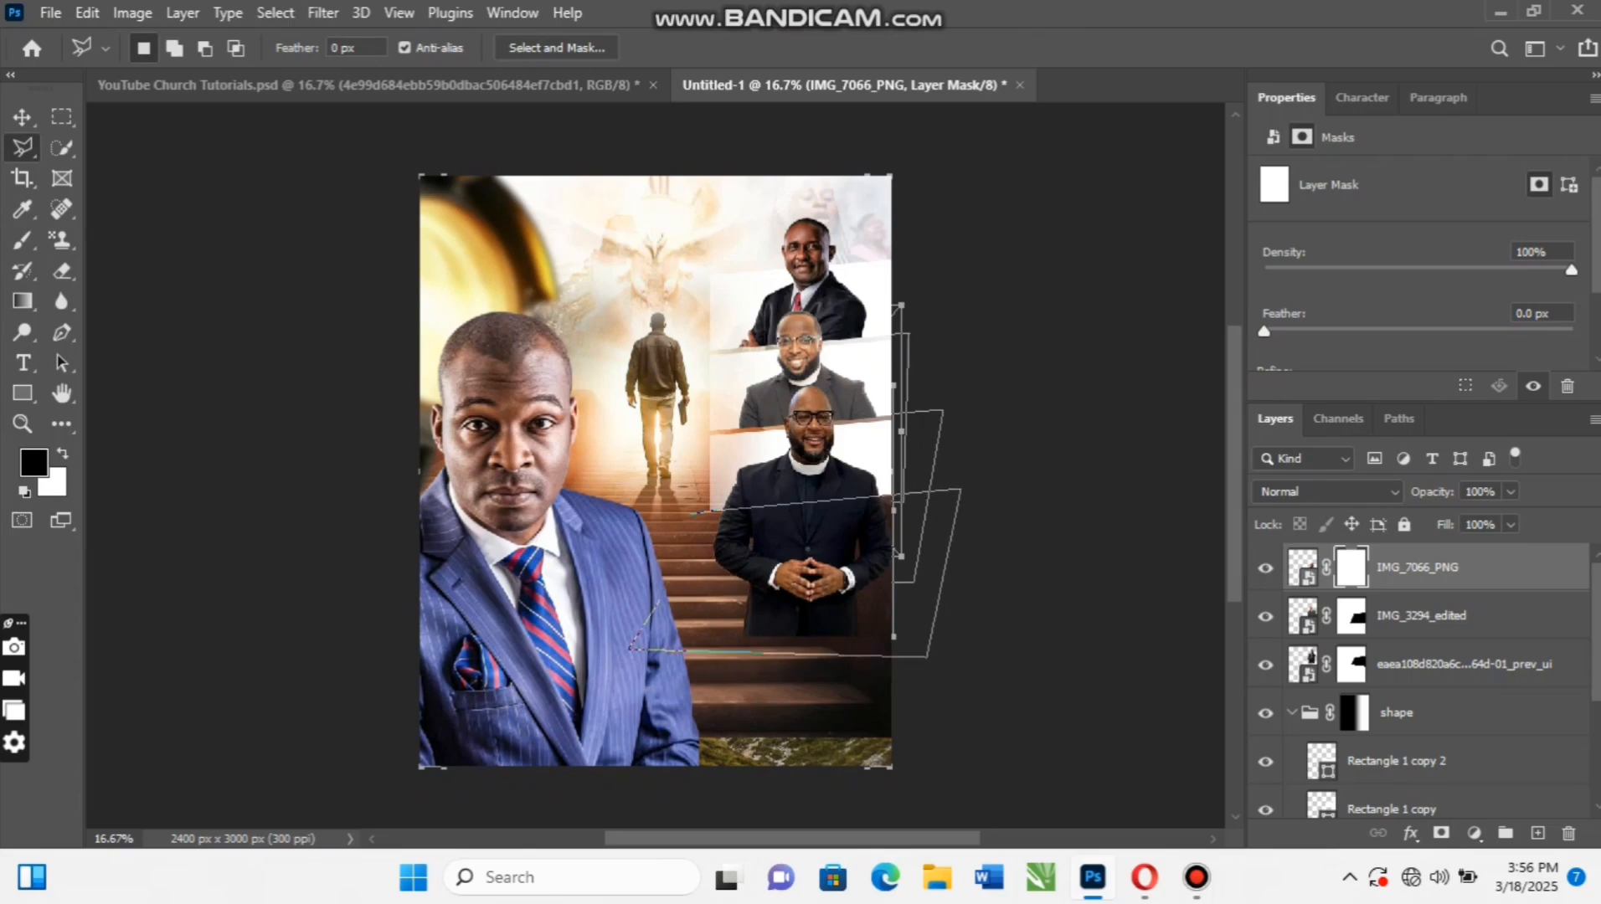
click(630, 649)
click(691, 513)
Fill the outlined area with black on the IMG_7066_PNG mask and clear the selection
key(b)
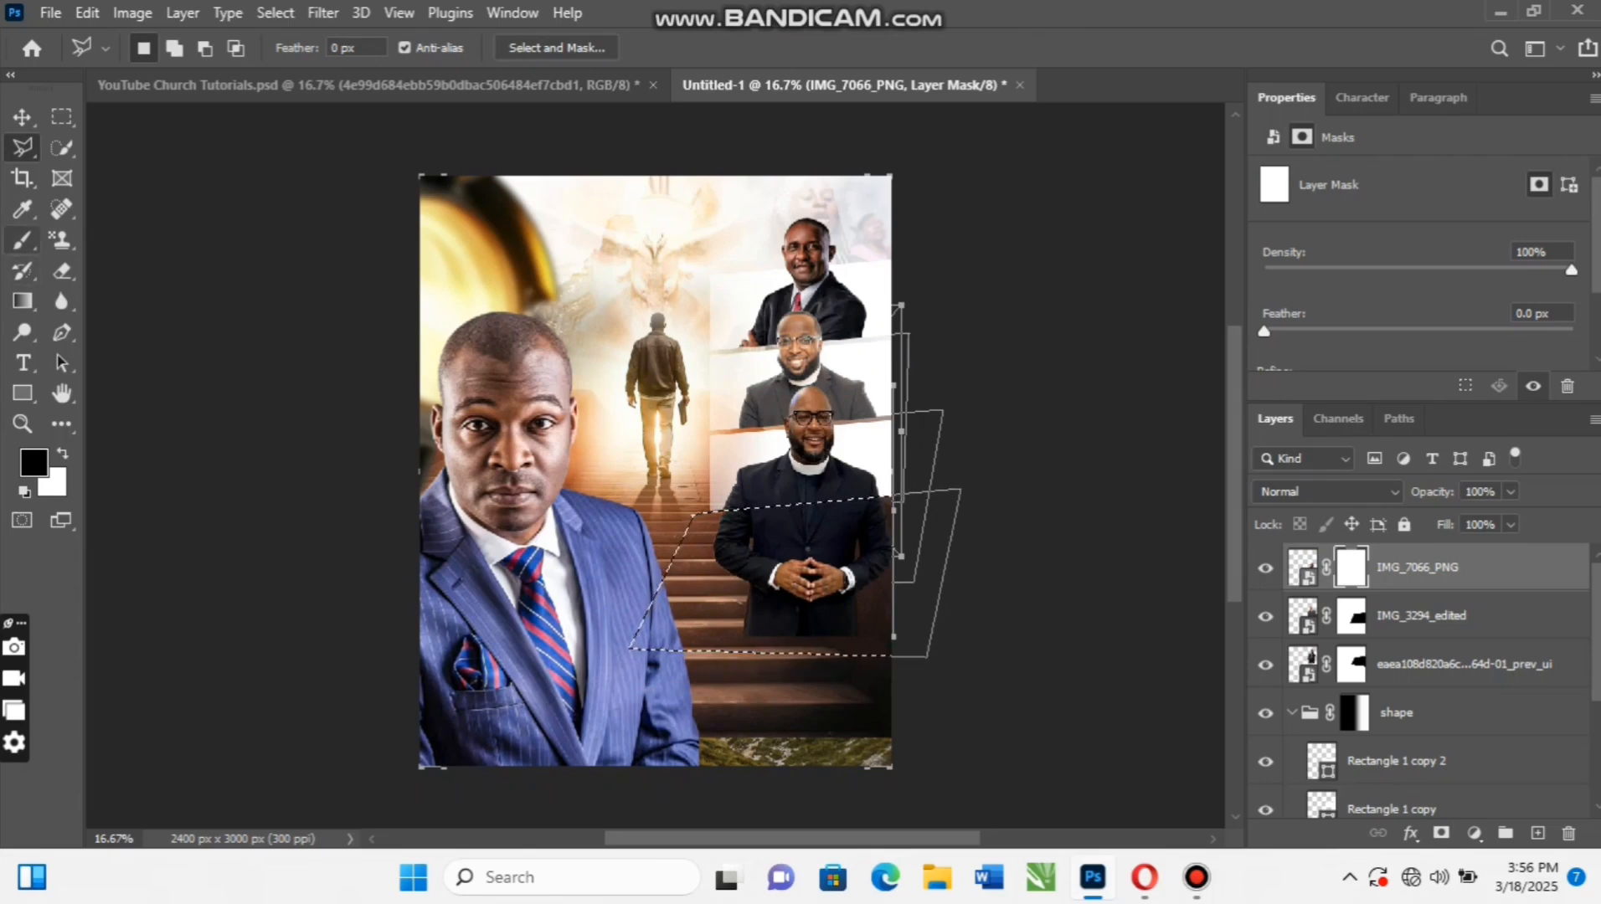
key(alt+BackSpace)
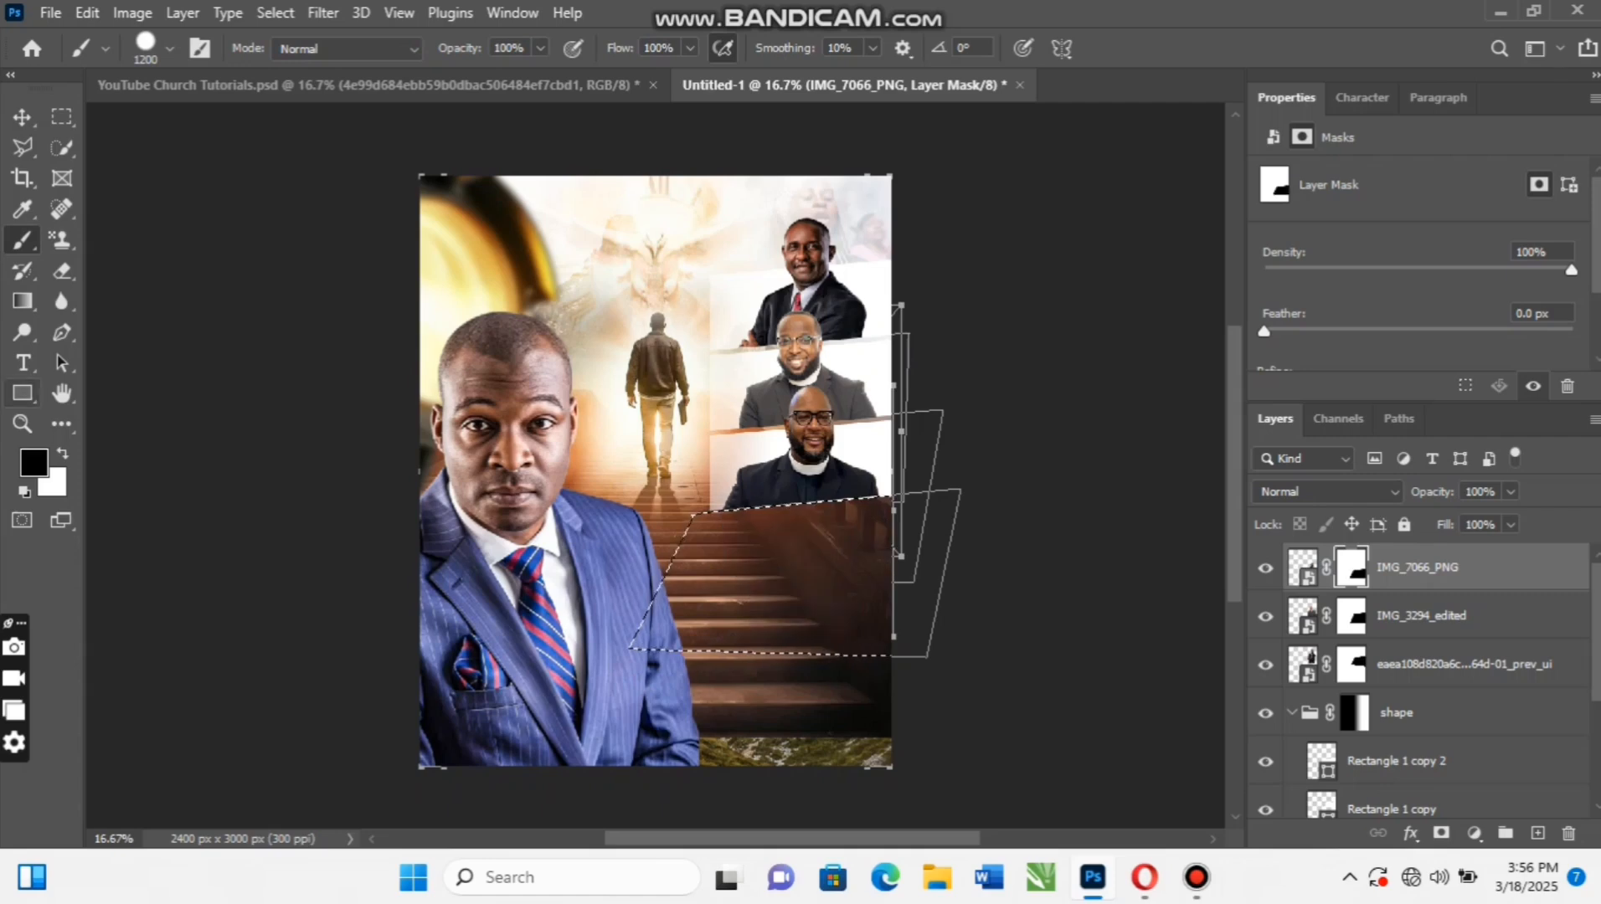
key(v)
key(ctrl+d)
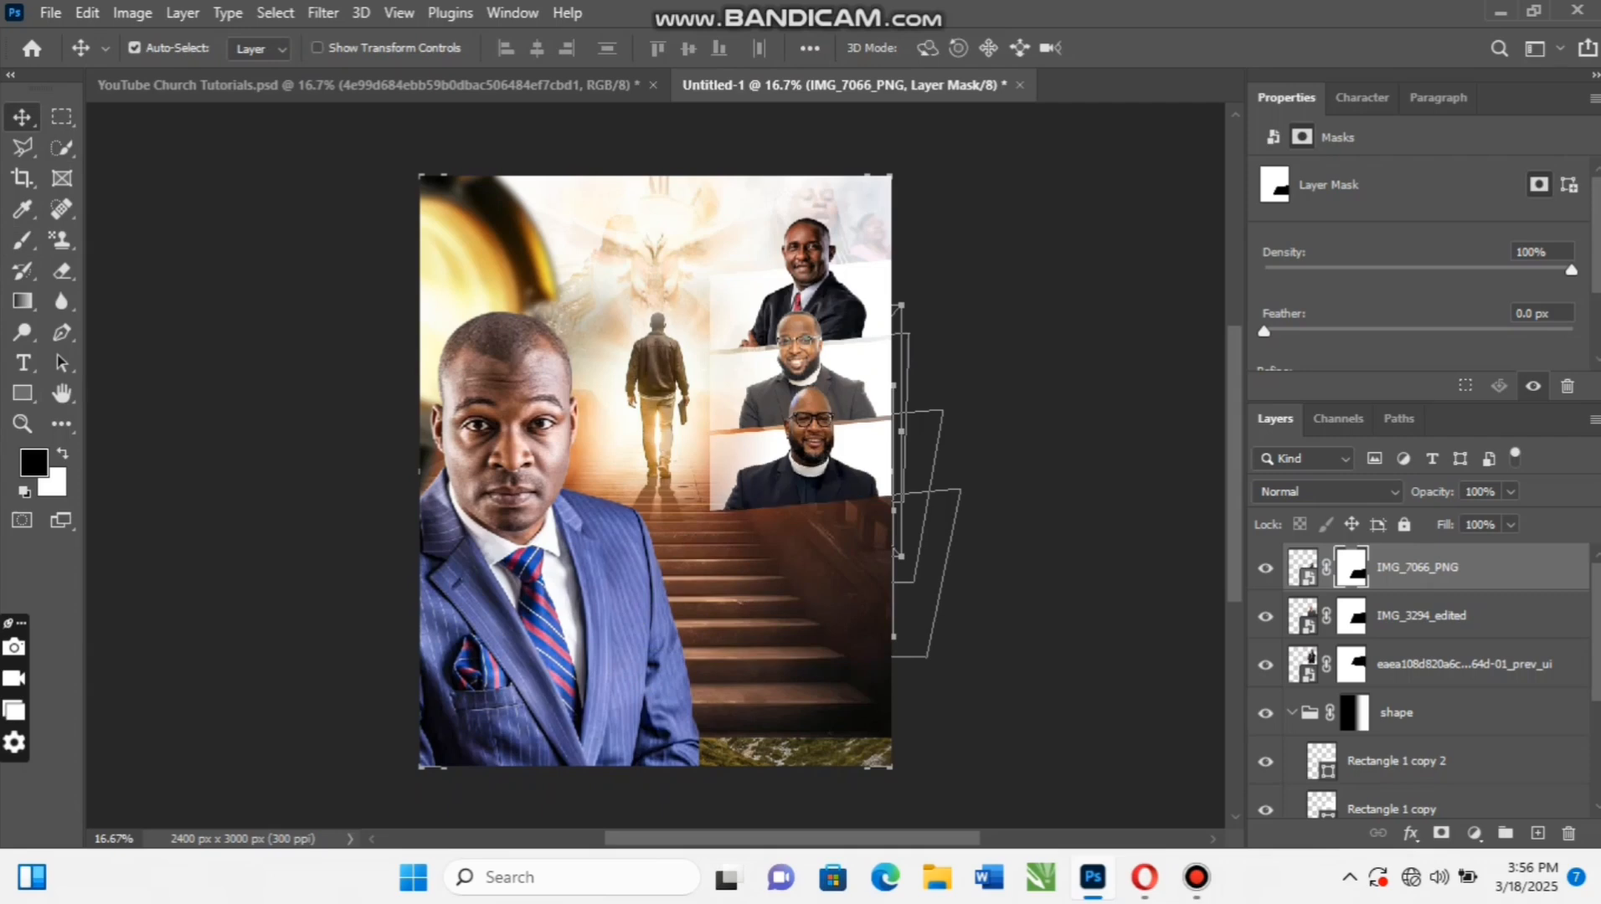
Compare the composition with the reference flyer in YouTube Church Tutorials.psd, and return to the working document
key(ctrl)
scroll(655, 471, up, 1)
scroll(656, 470, down, 2)
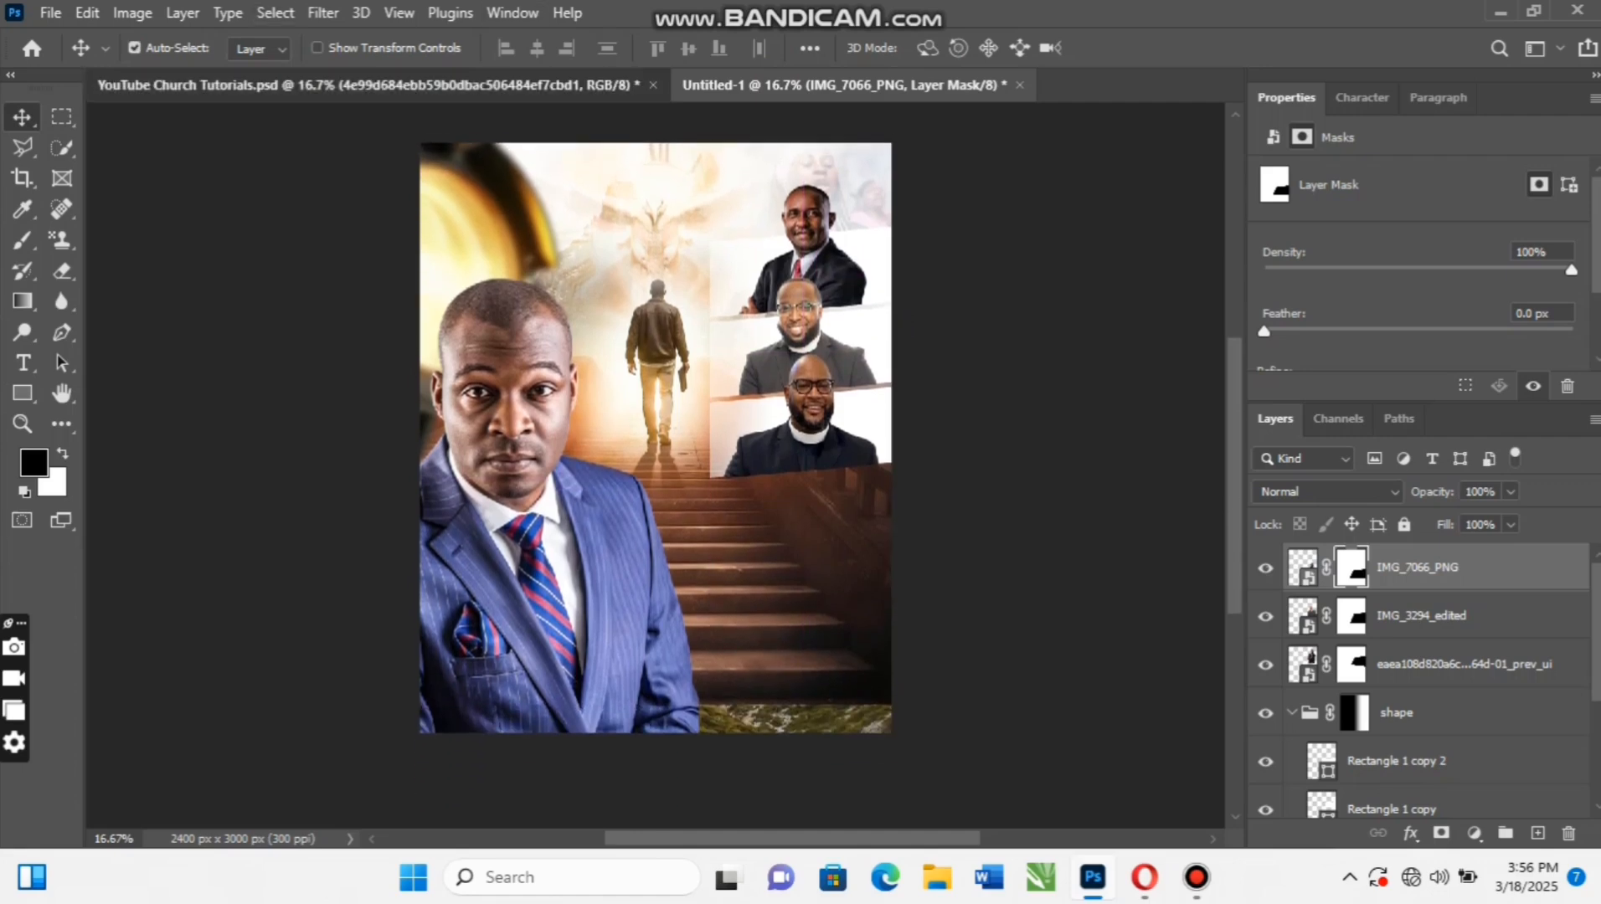
key(ctrl+Tab)
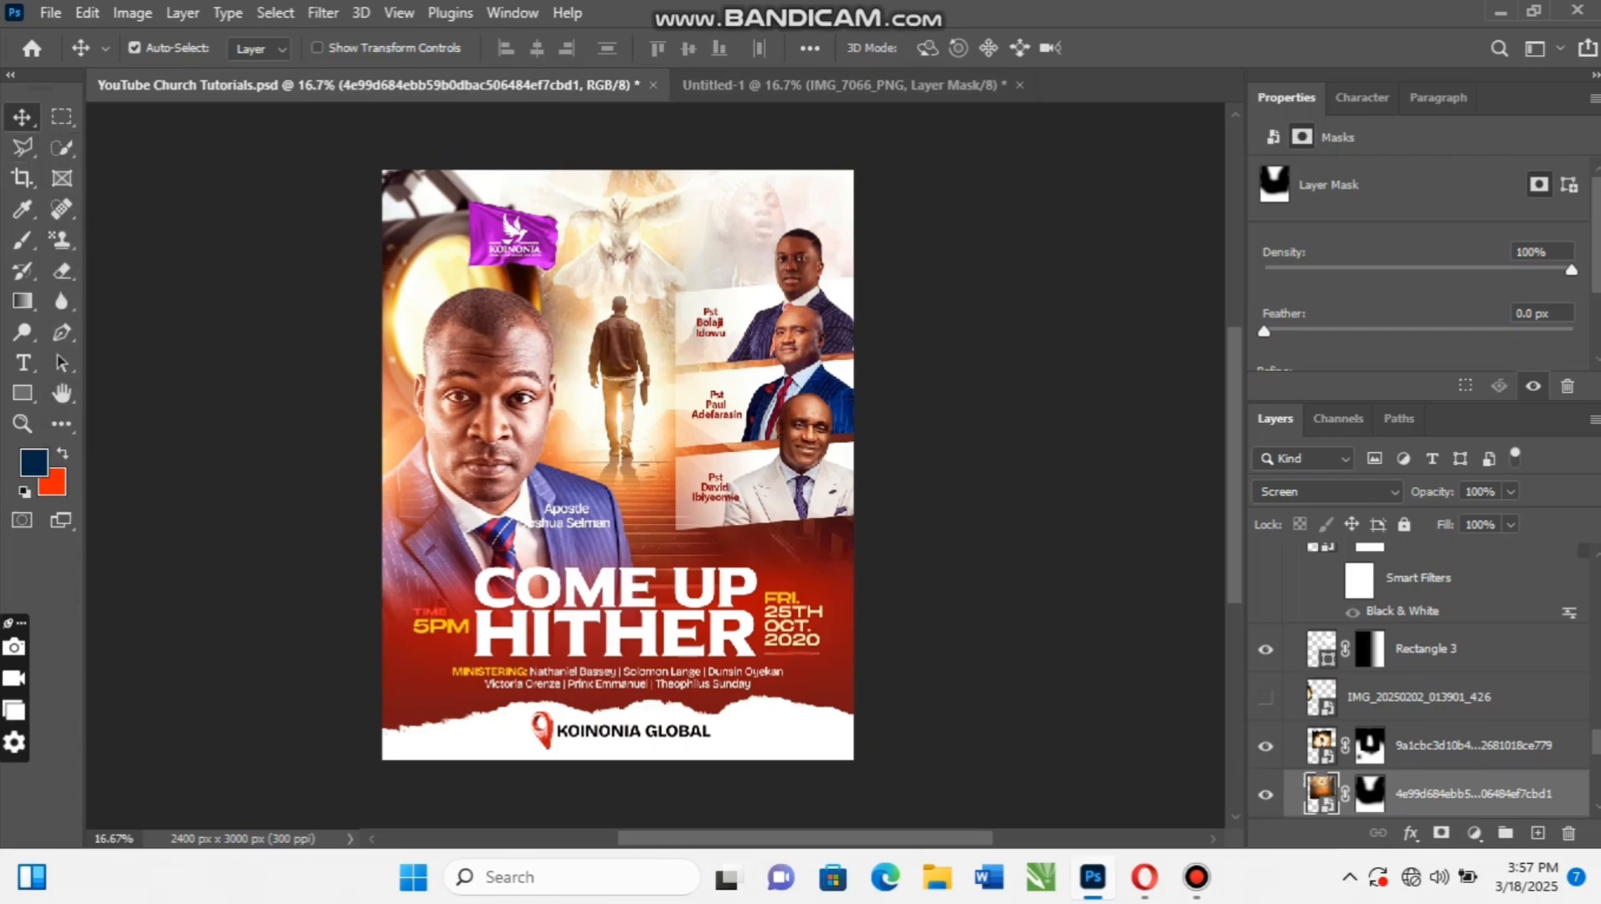
click(843, 85)
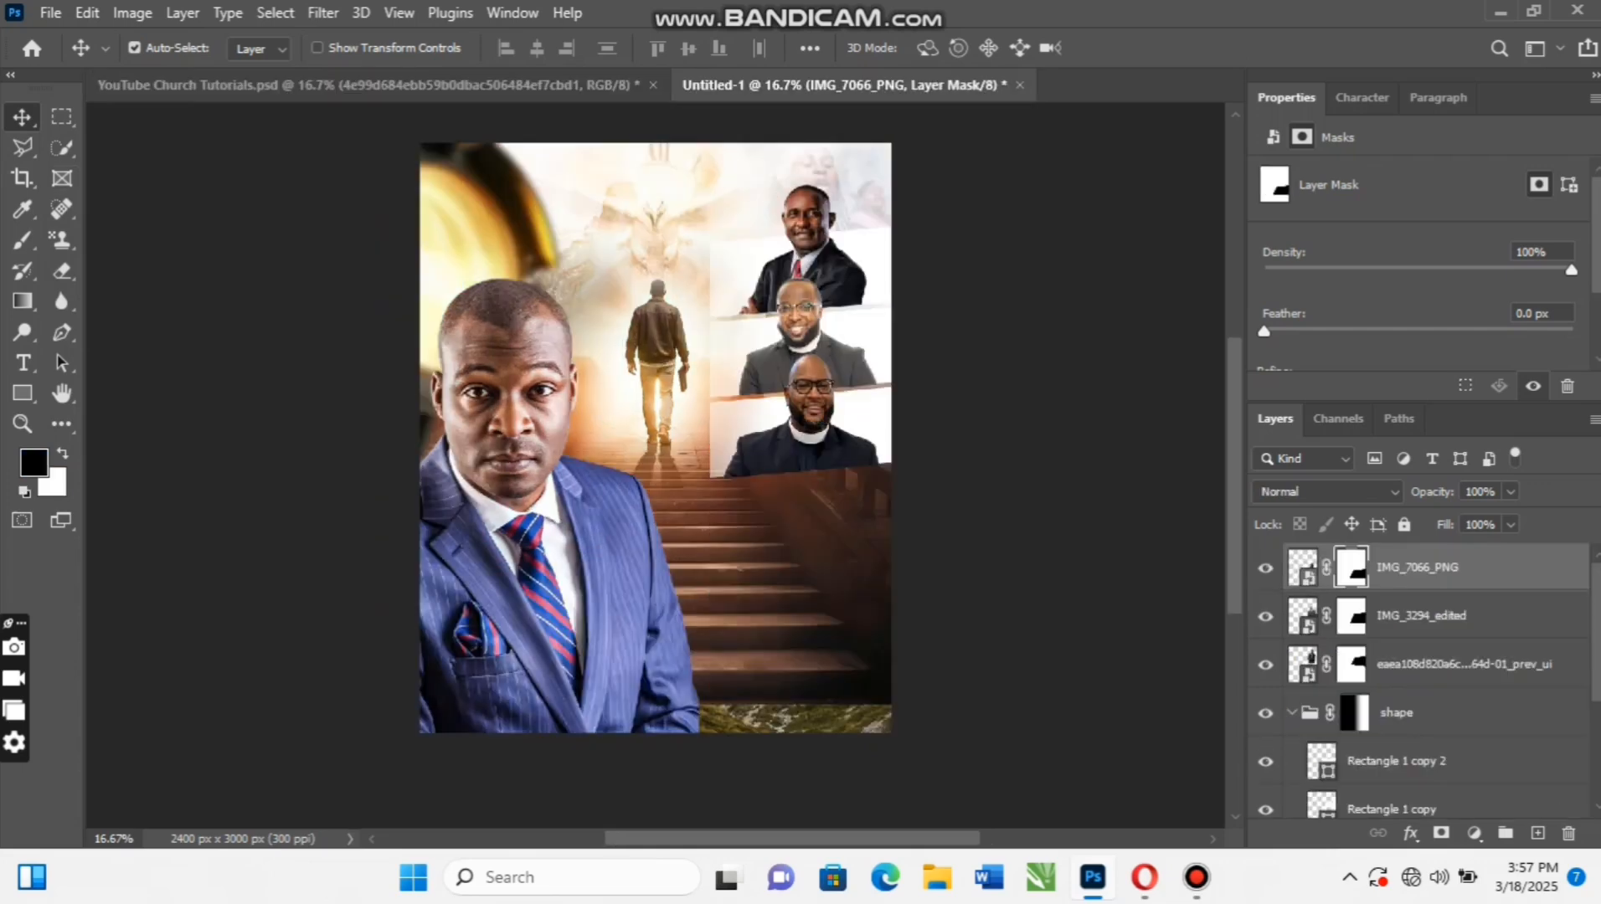
Group the three masked portrait layers as "ministers" and move IMG_20250202_013727_547 above that group
click(1291, 713)
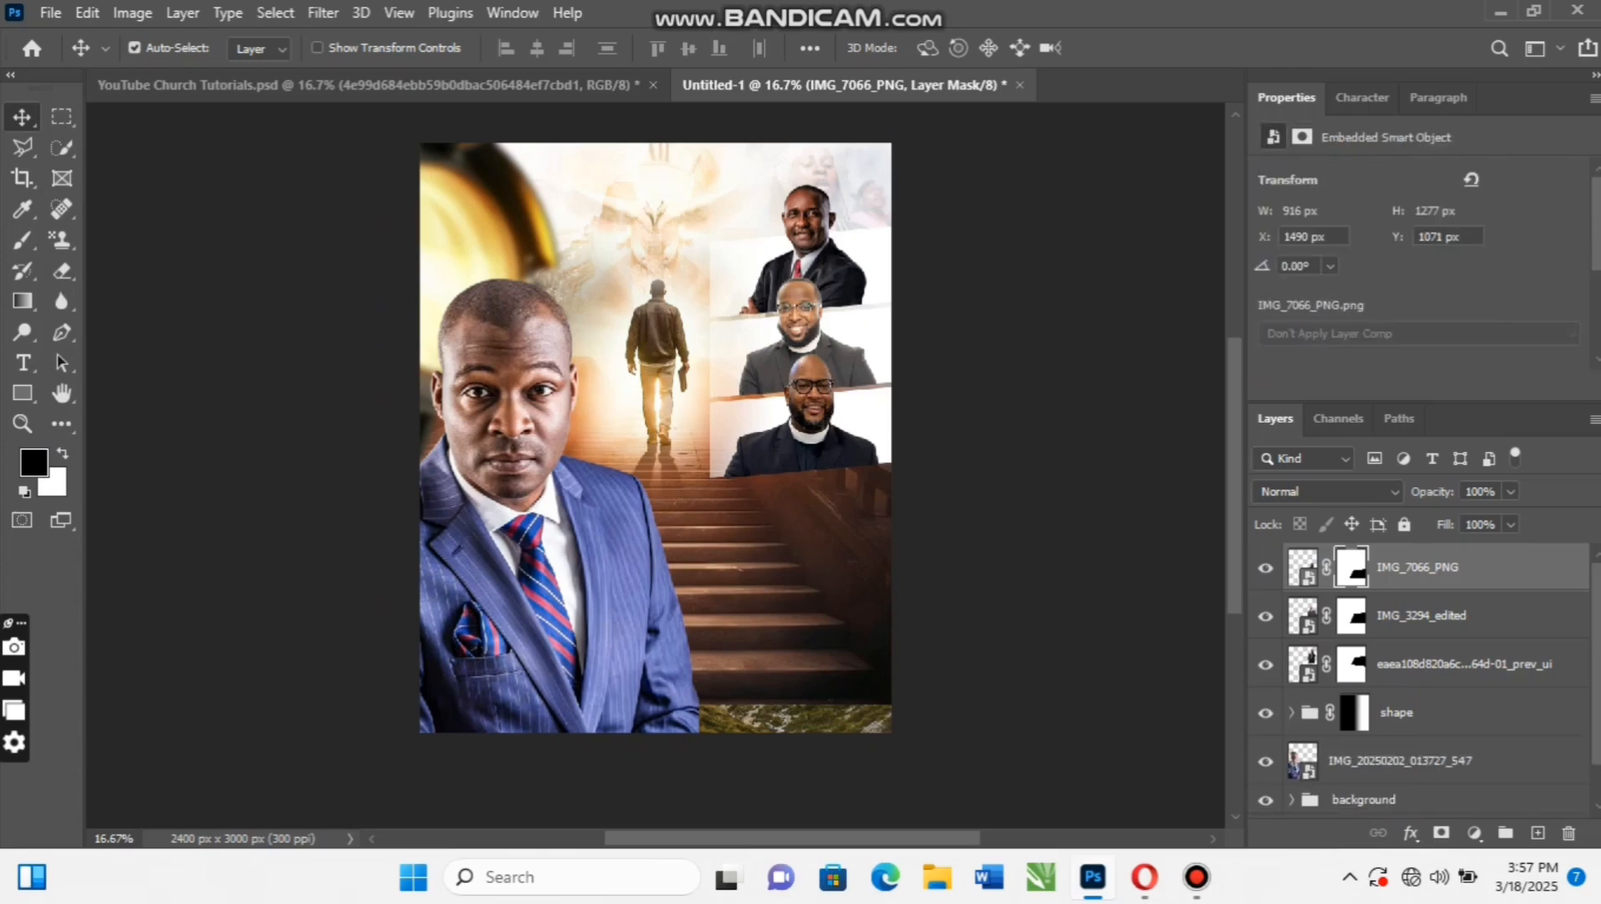
shift+click(1464, 665)
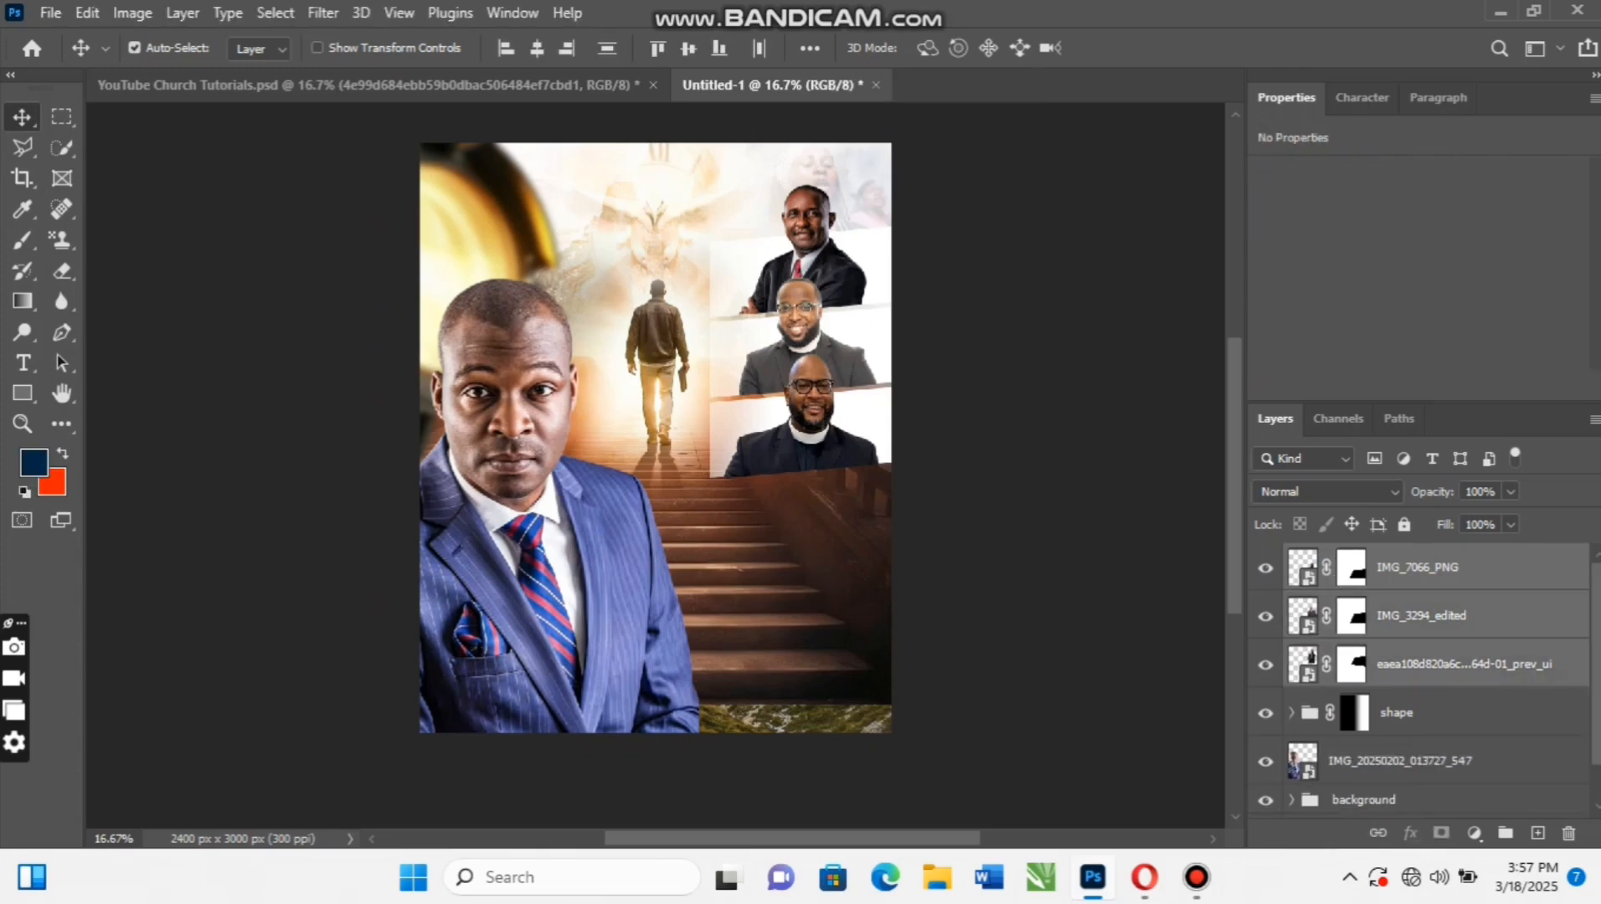
key(ctrl+g)
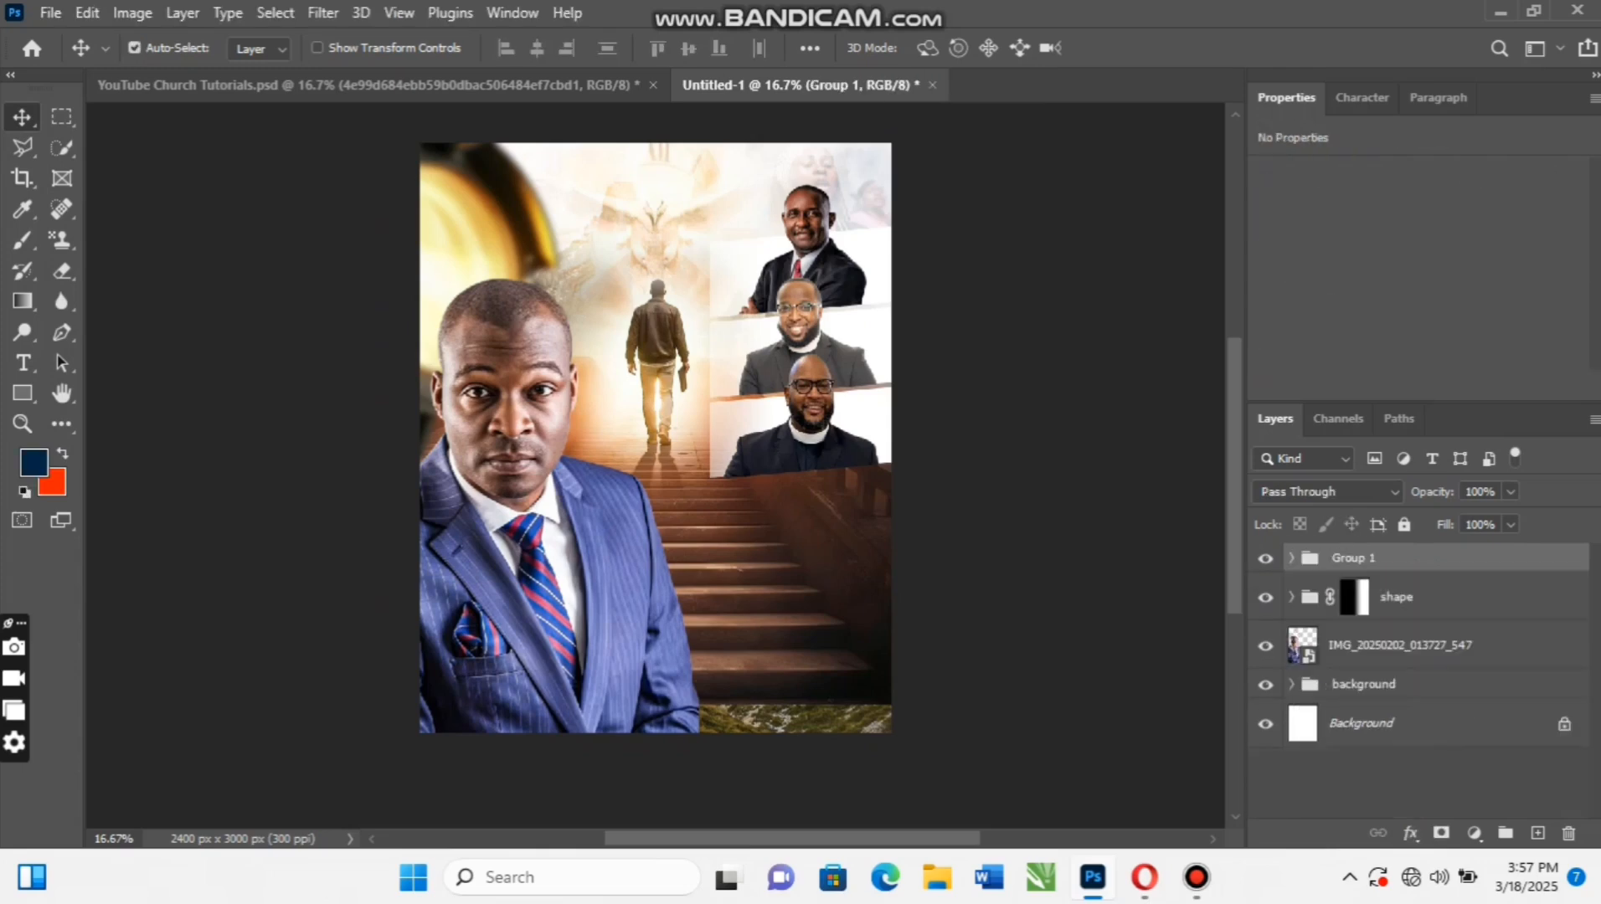
double_click(1354, 558)
text(ministers)
key(Return)
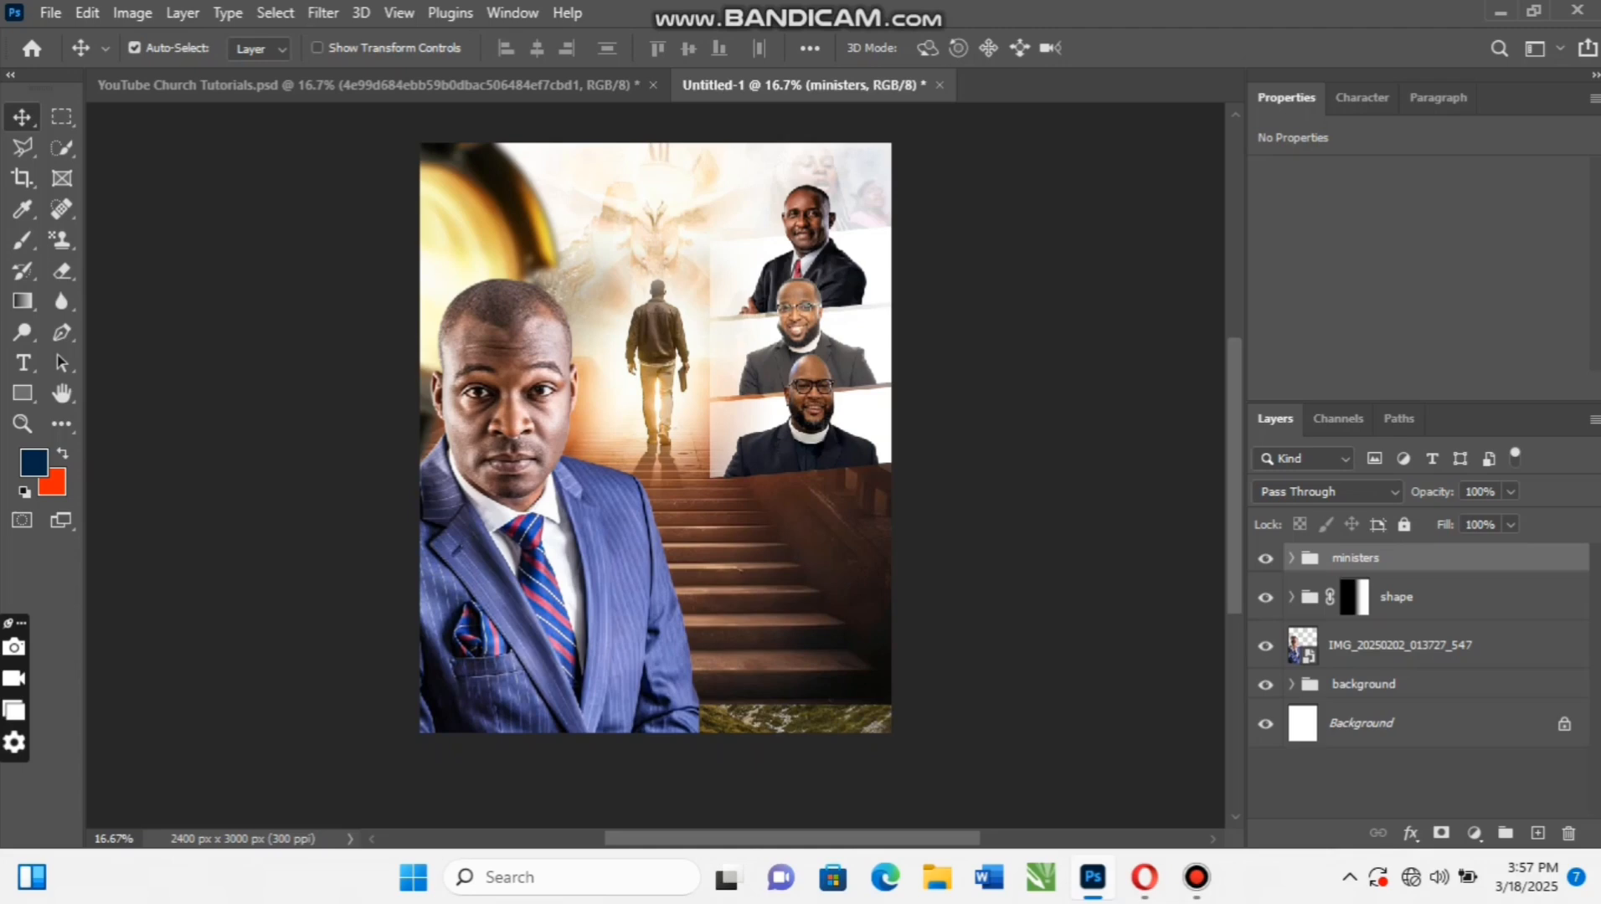
drag(1398, 645, 1398, 553)
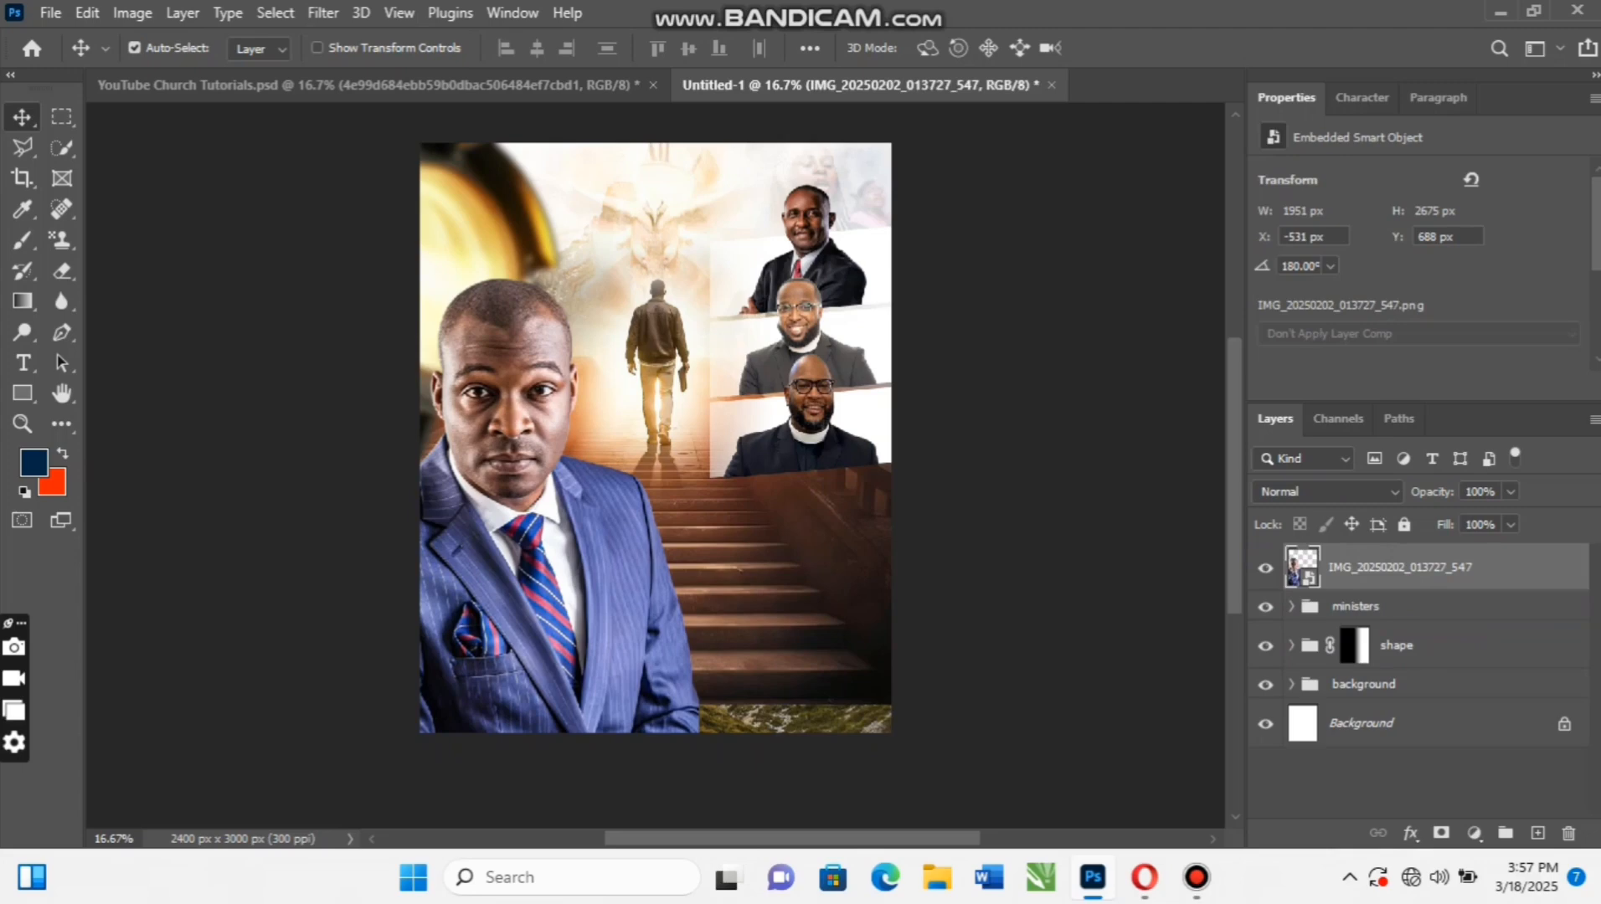
Add a Gradient Fill layer above IMG_20250202_013727_547 and select its gradient's colour stop at location 0% for editing
click(1473, 832)
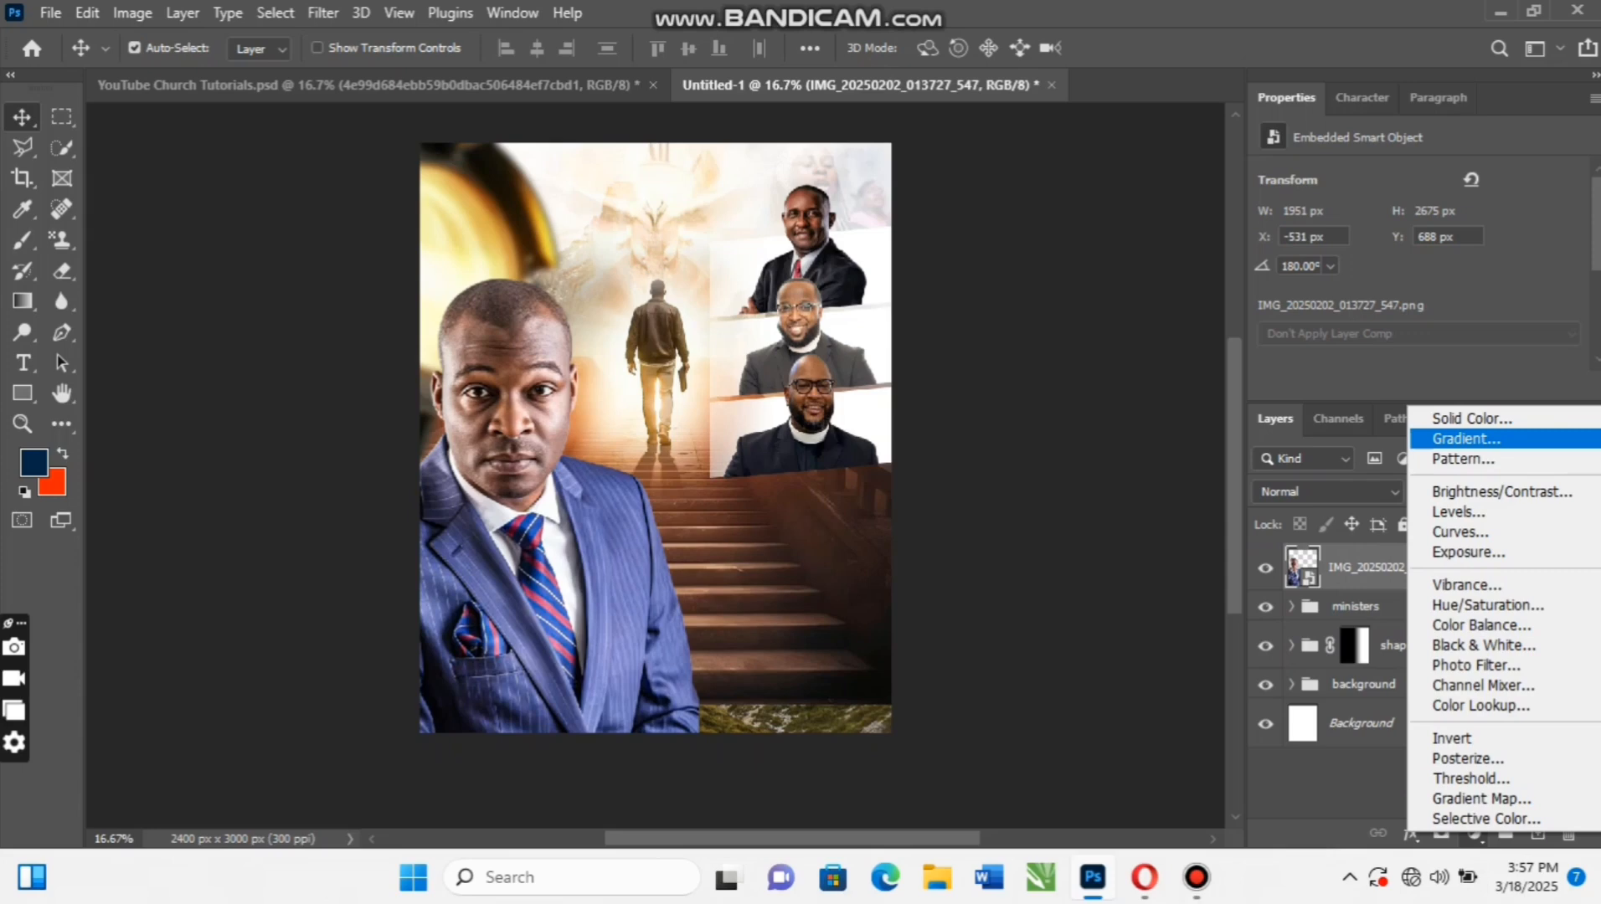
click(1476, 835)
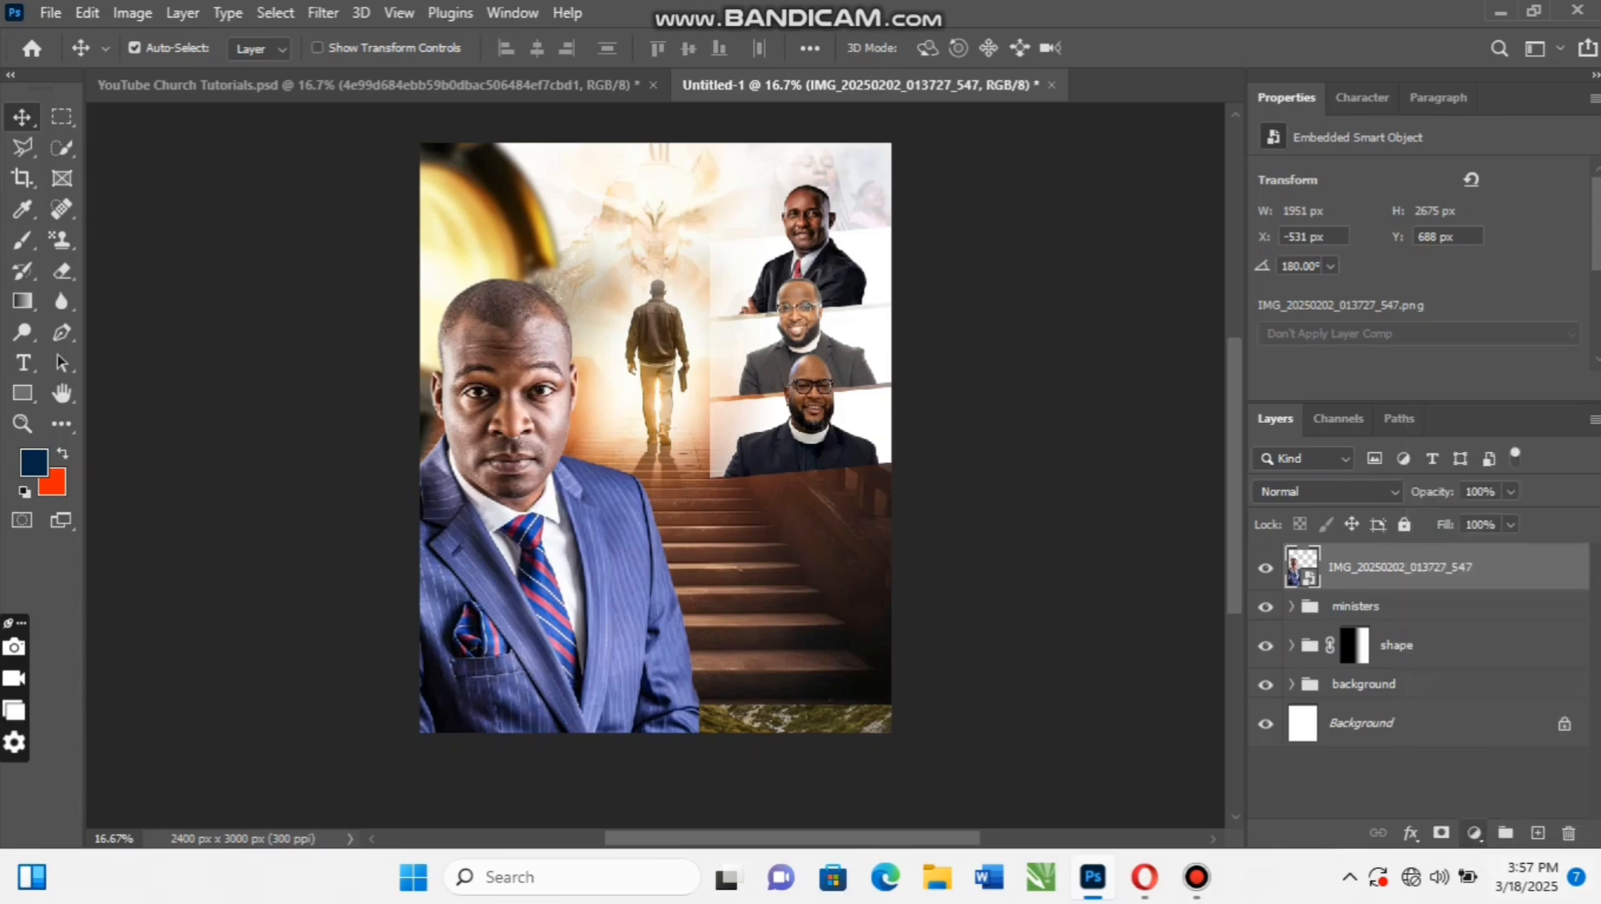
click(1473, 833)
click(1465, 447)
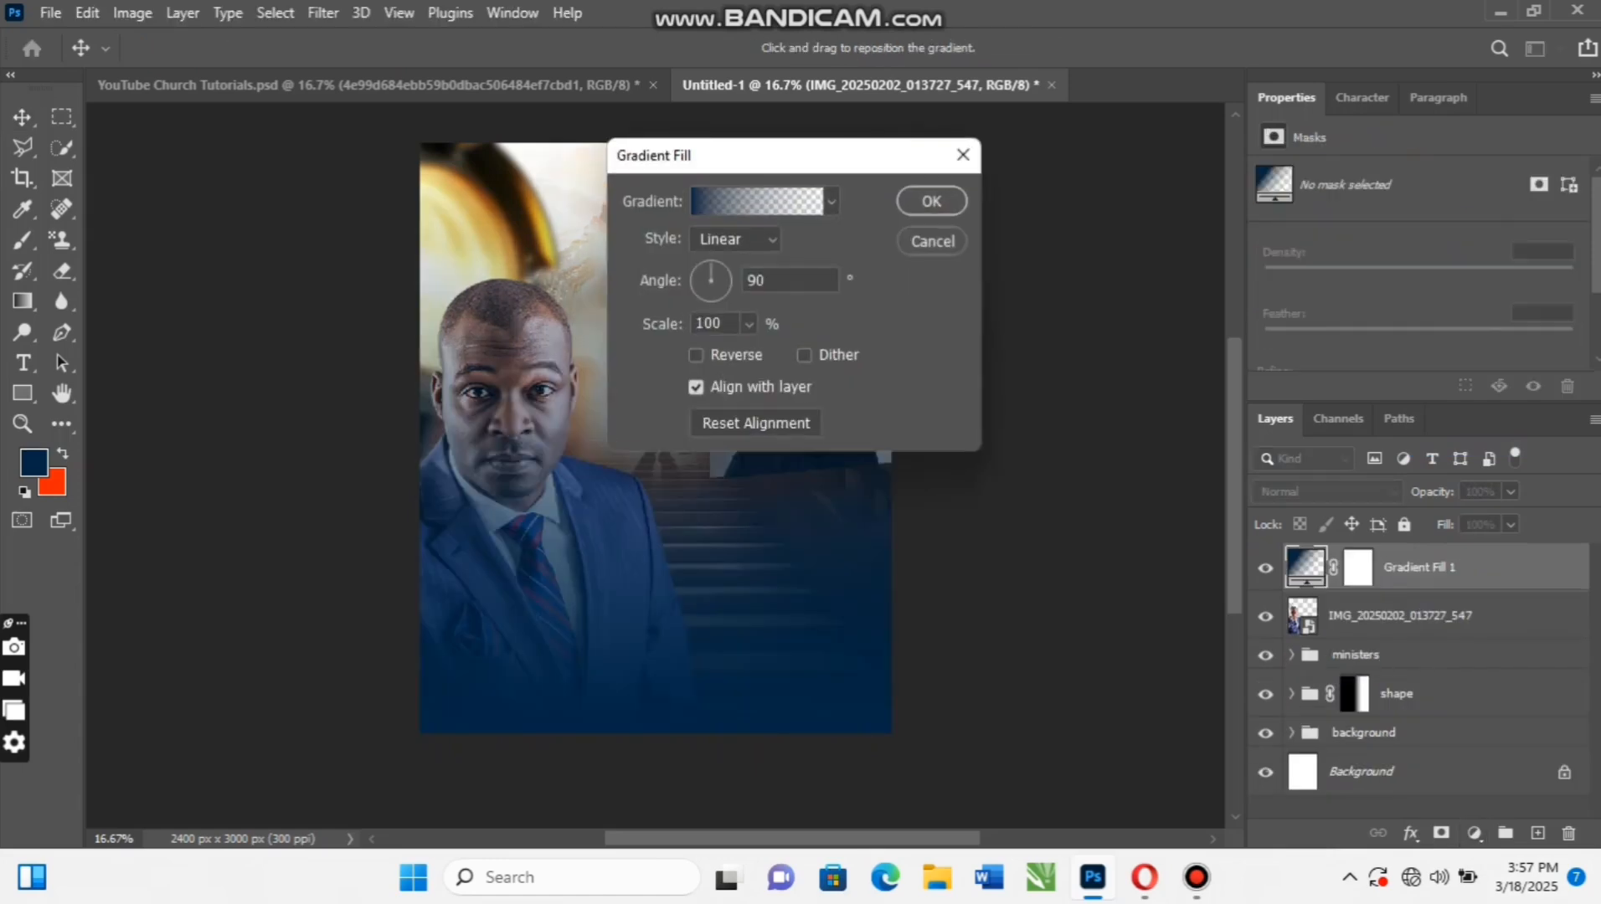
click(756, 201)
drag(727, 498, 730, 552)
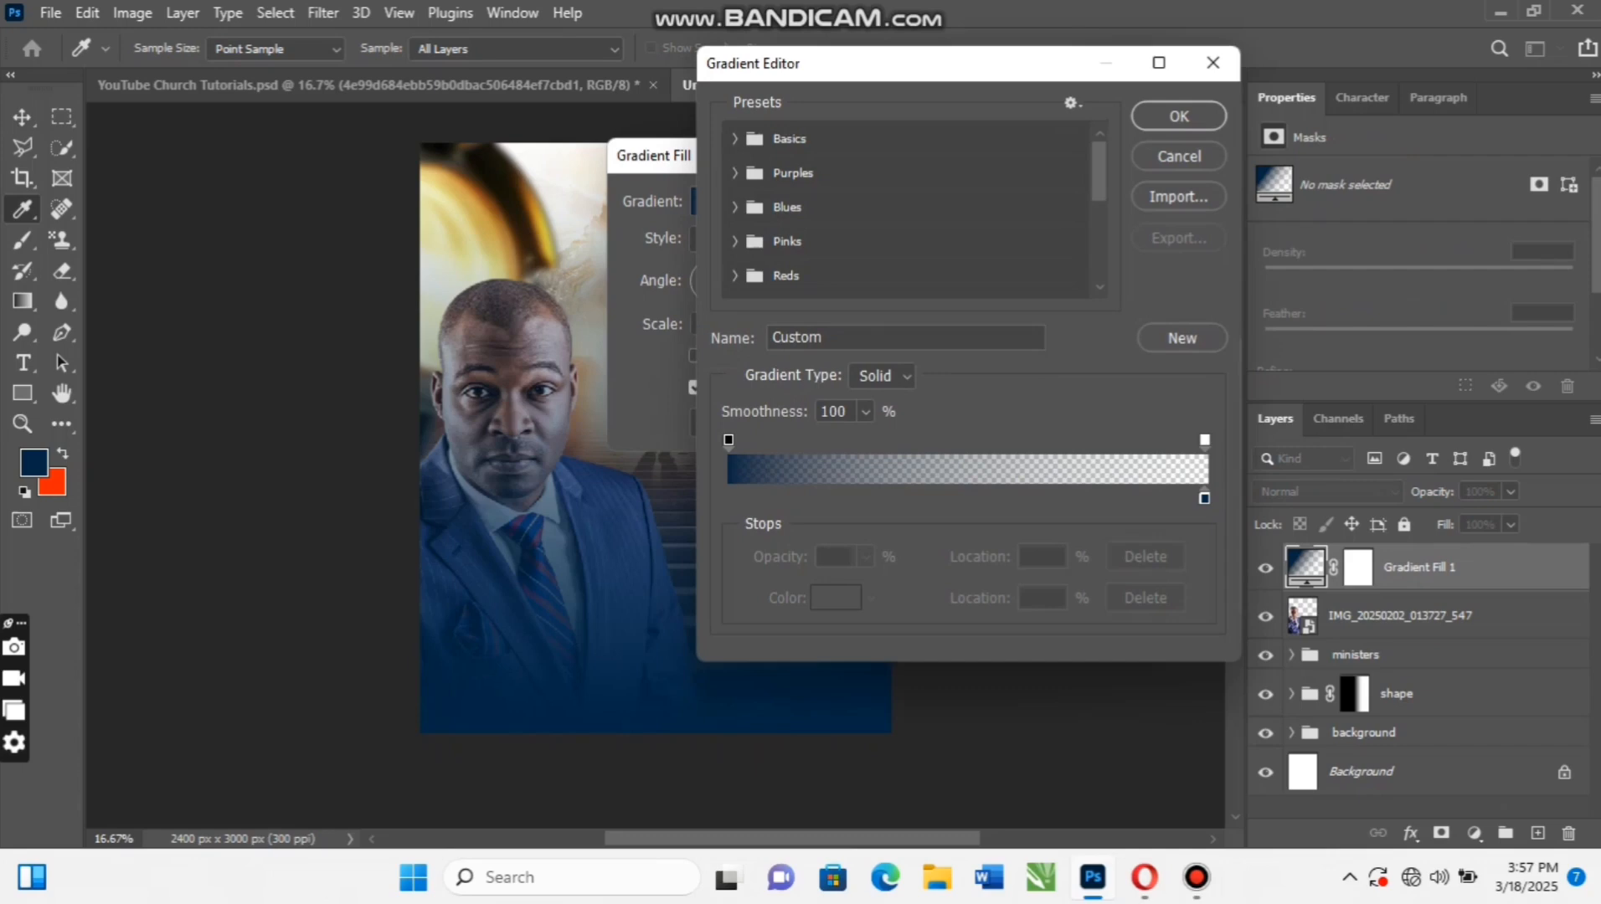
key(ctrl+z)
click(728, 498)
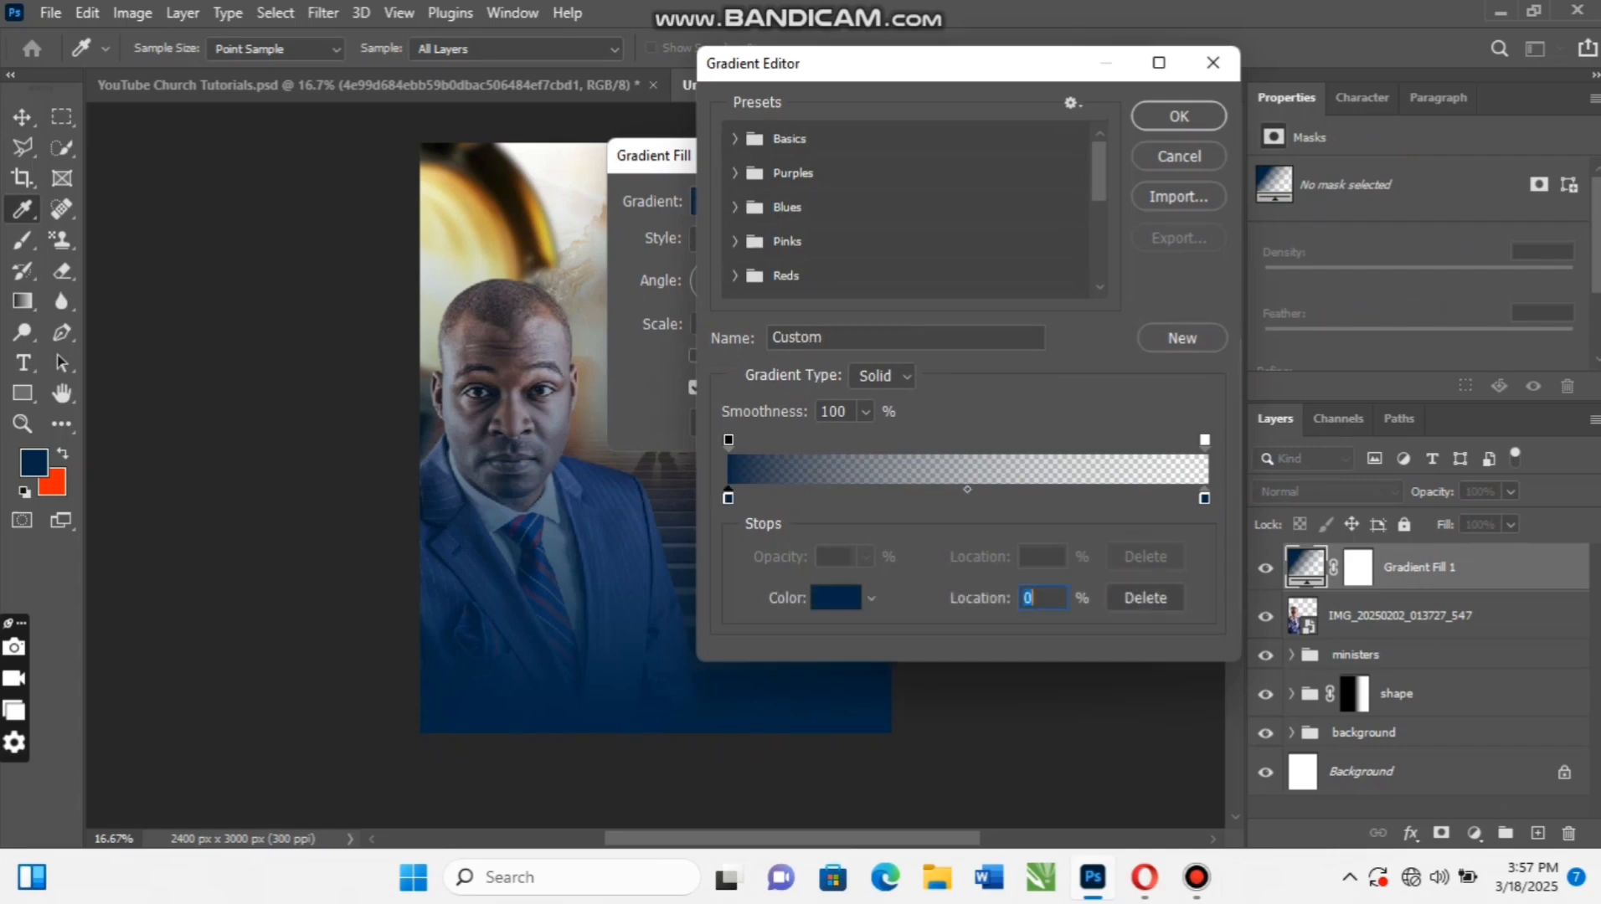
Set the gradient's starting colour stop to dark red 450101
click(836, 598)
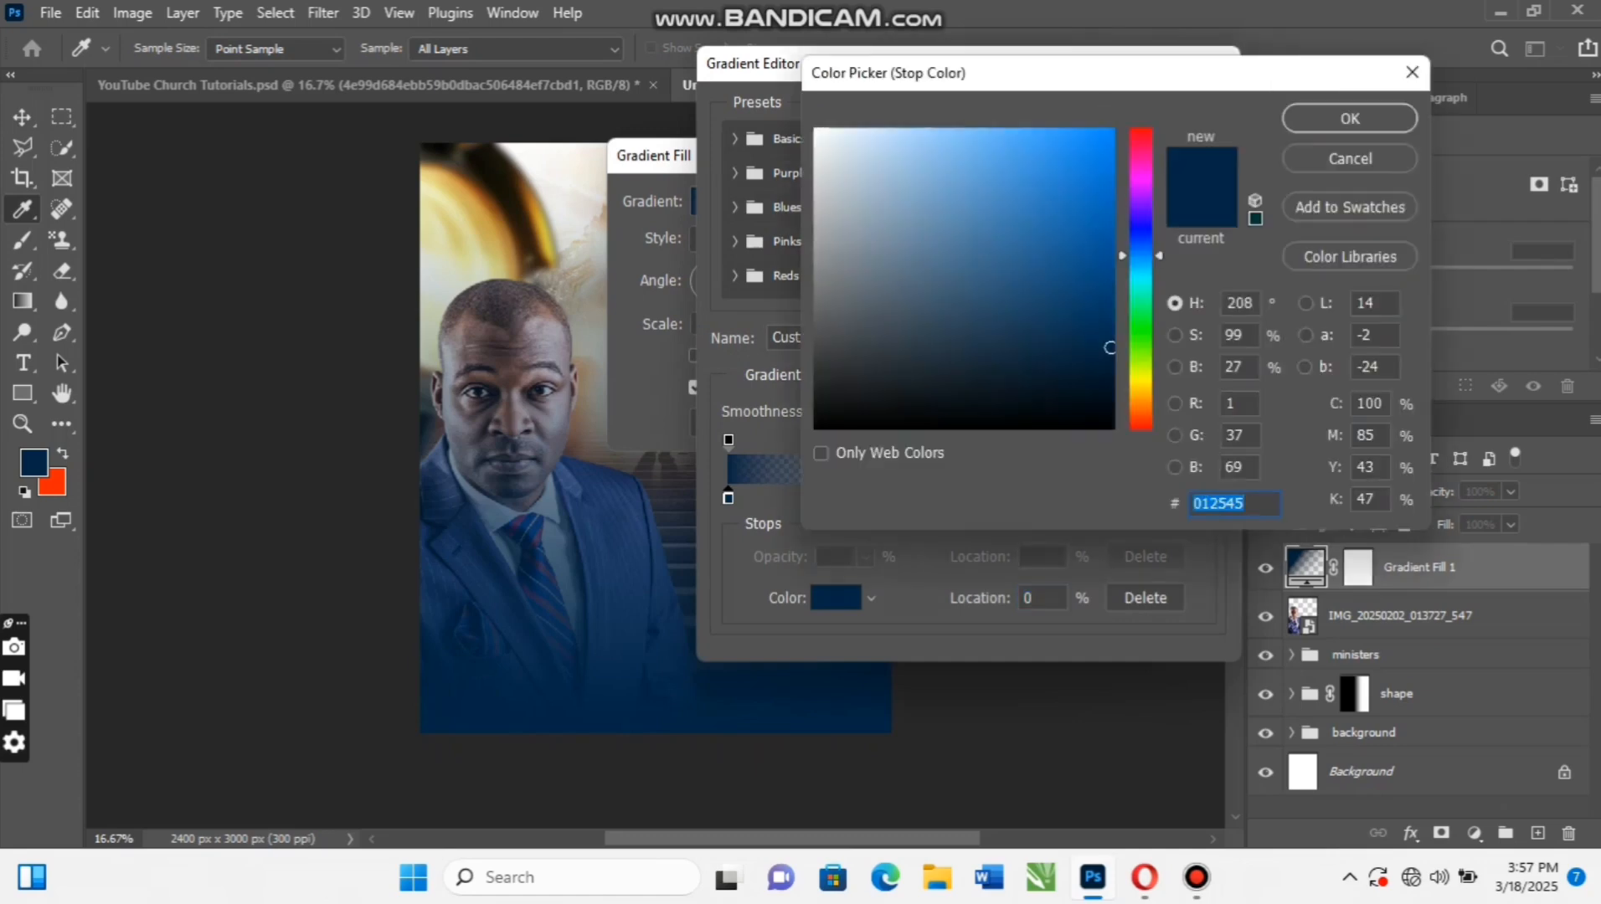
text(450109)
drag(1140, 134, 1140, 128)
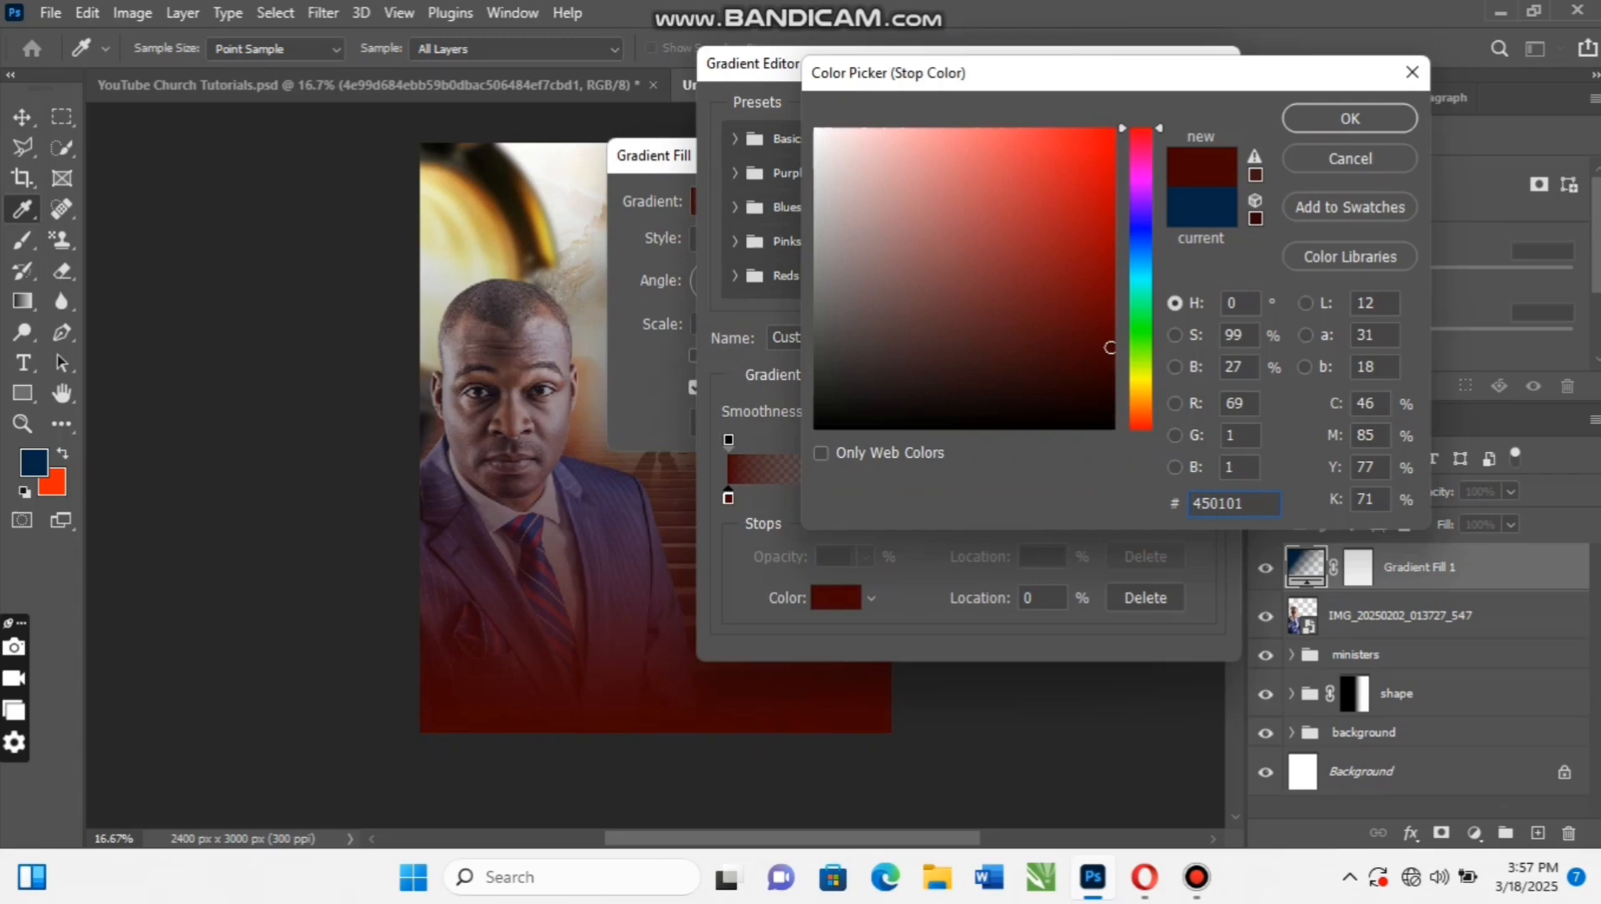
click(1349, 118)
Move the gradient's fully opaque stop to location 22% and apply the gradient fill
drag(728, 440, 831, 440)
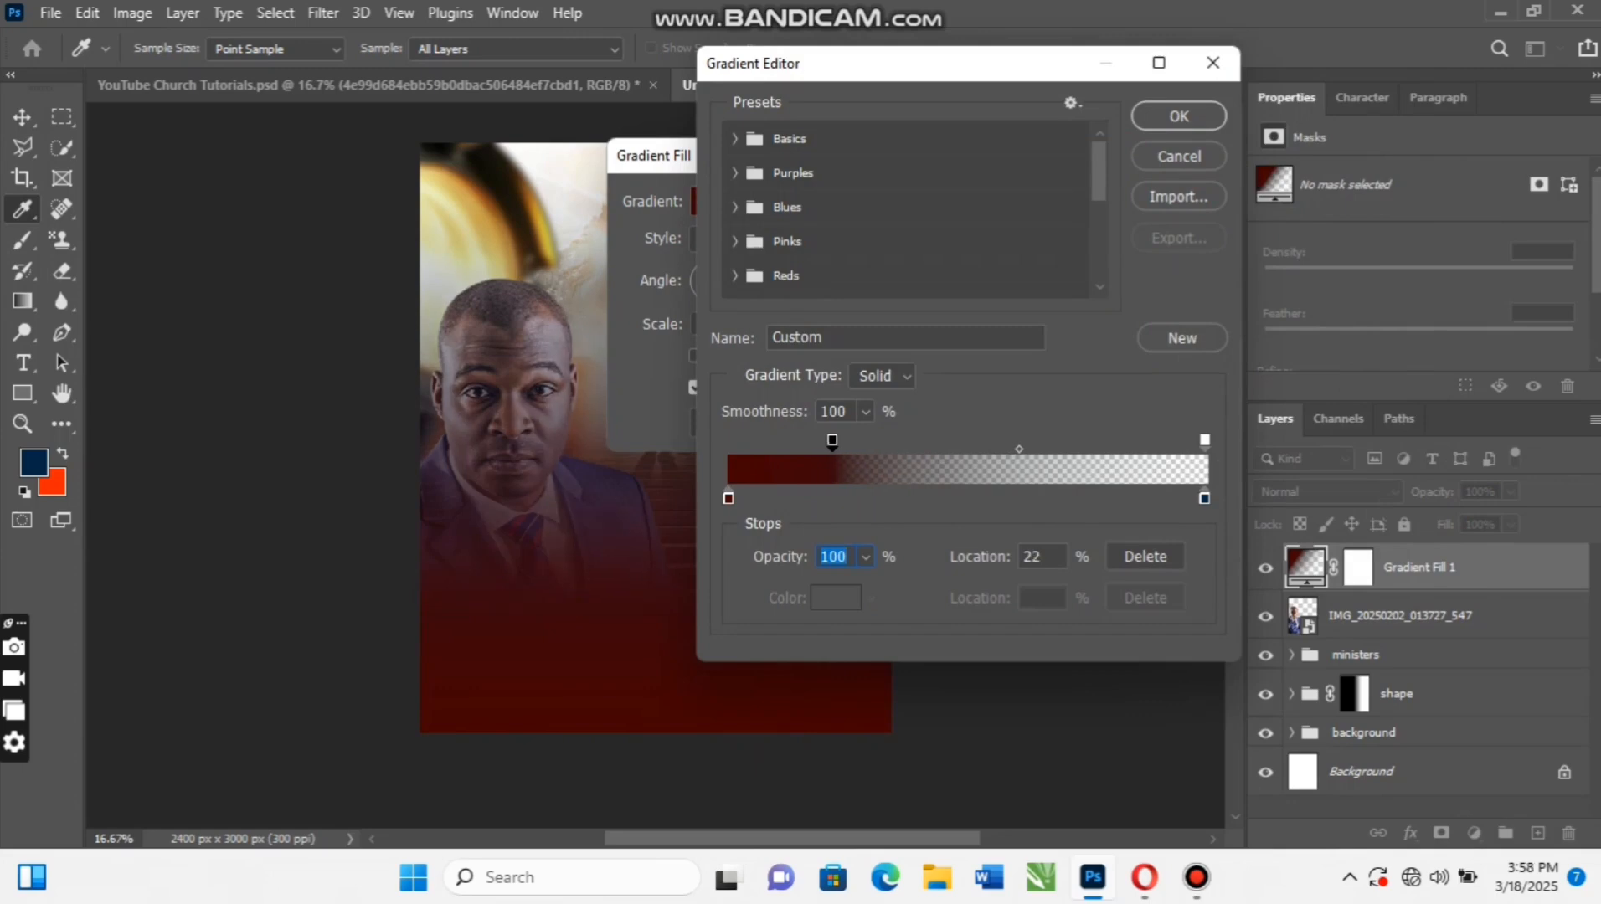
key(Return)
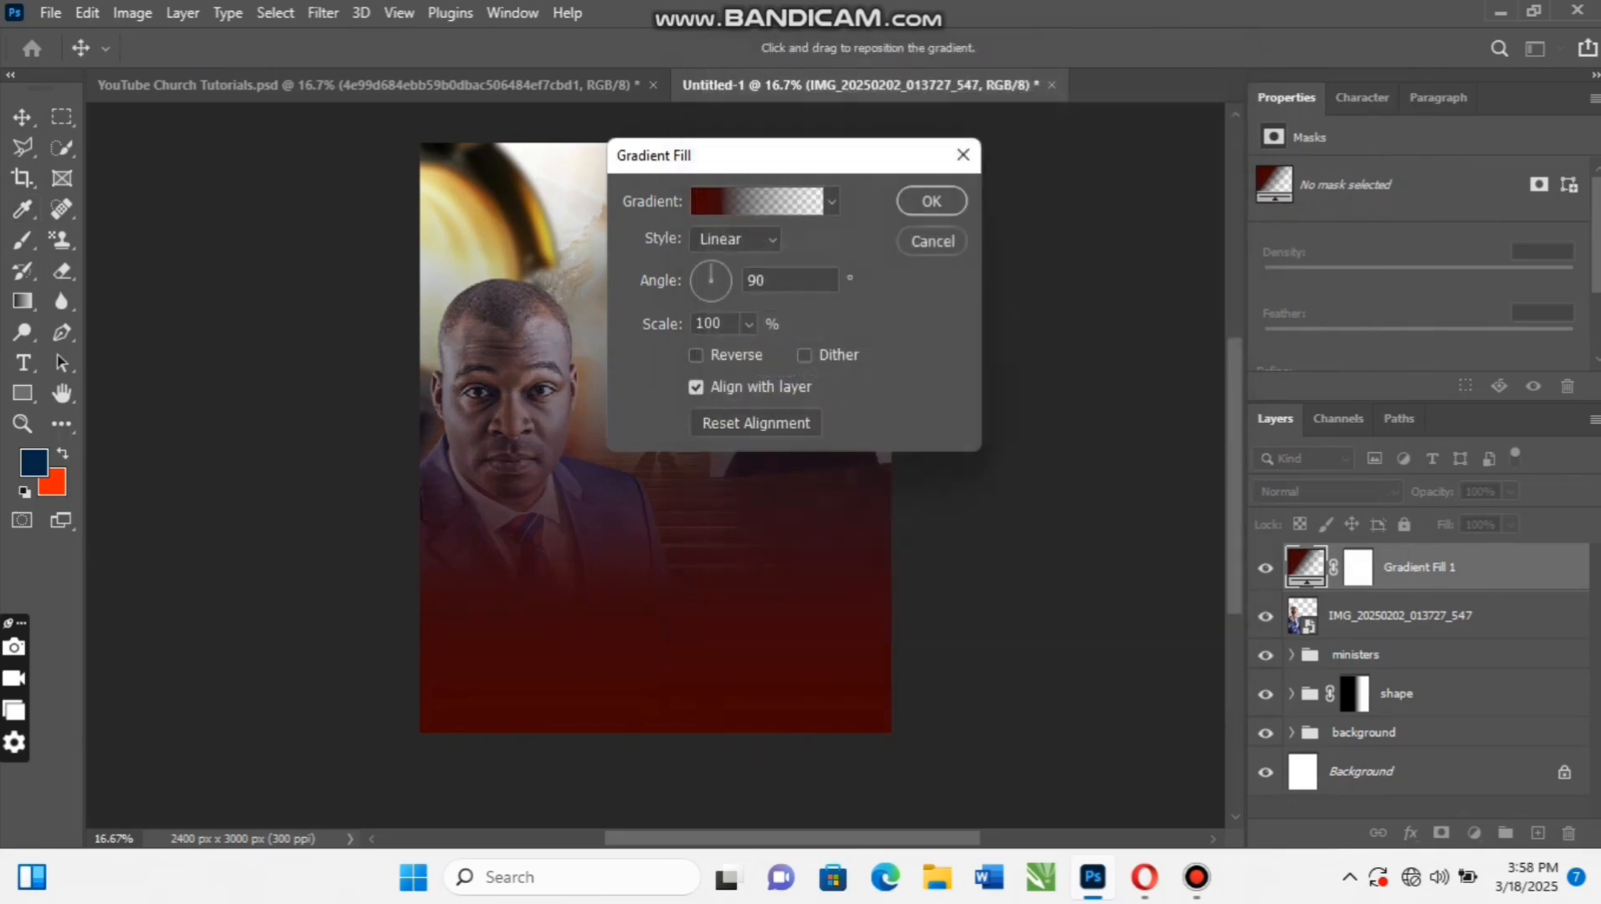
key(Return)
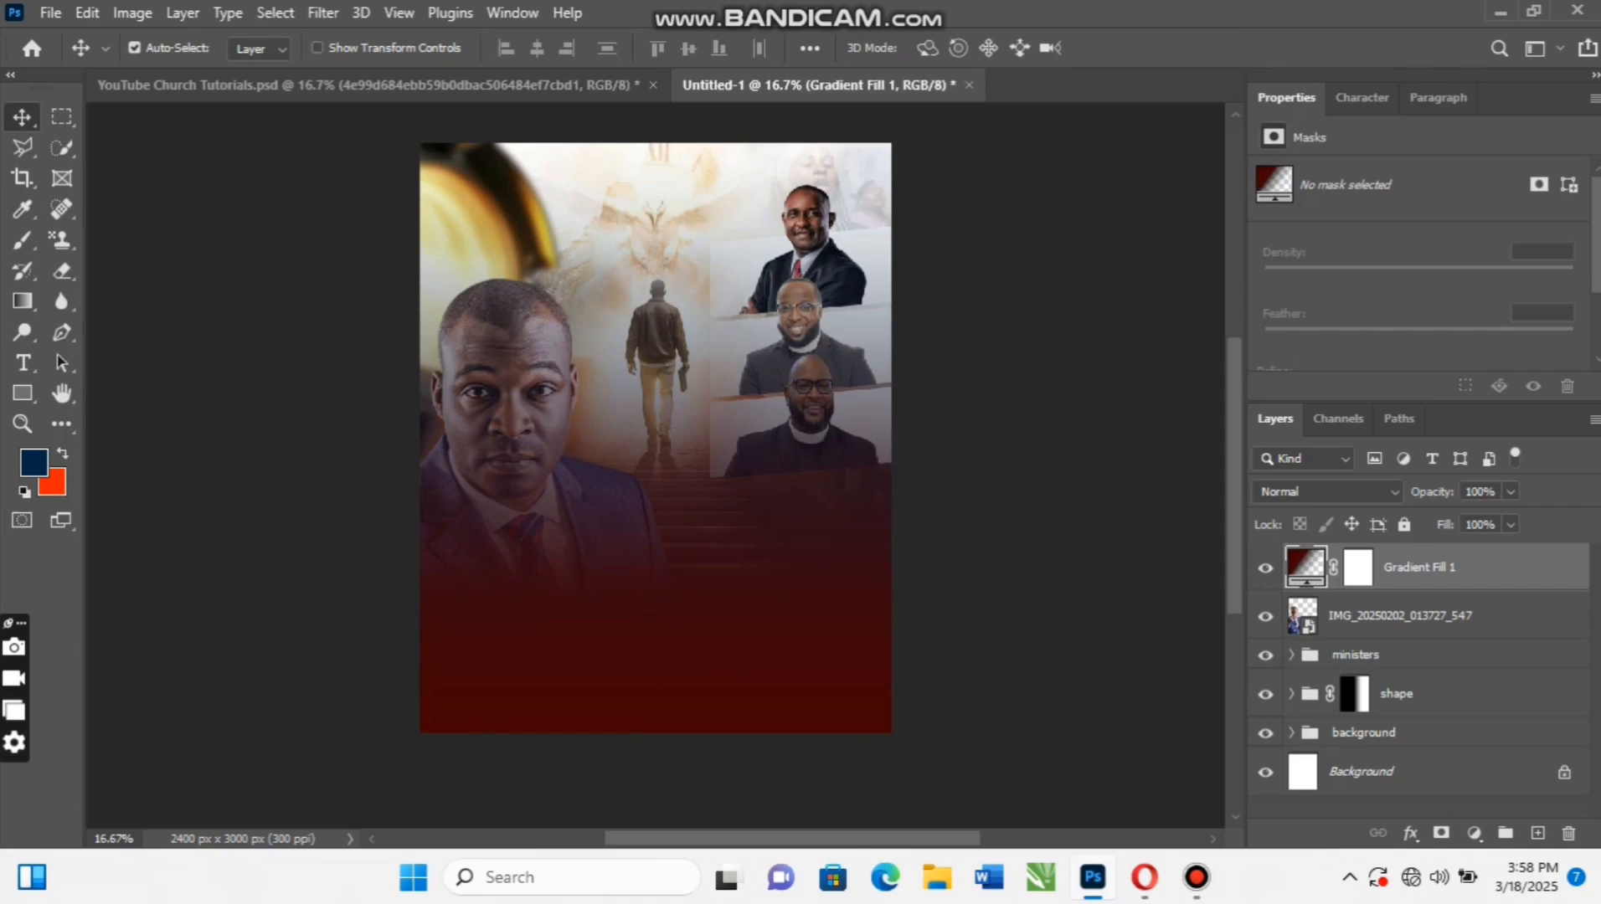
Paint black on the gradient fill's mask with a soft 1200 px brush at 30% flow to reveal the main man, stairs and ministers
click(1357, 568)
key(b)
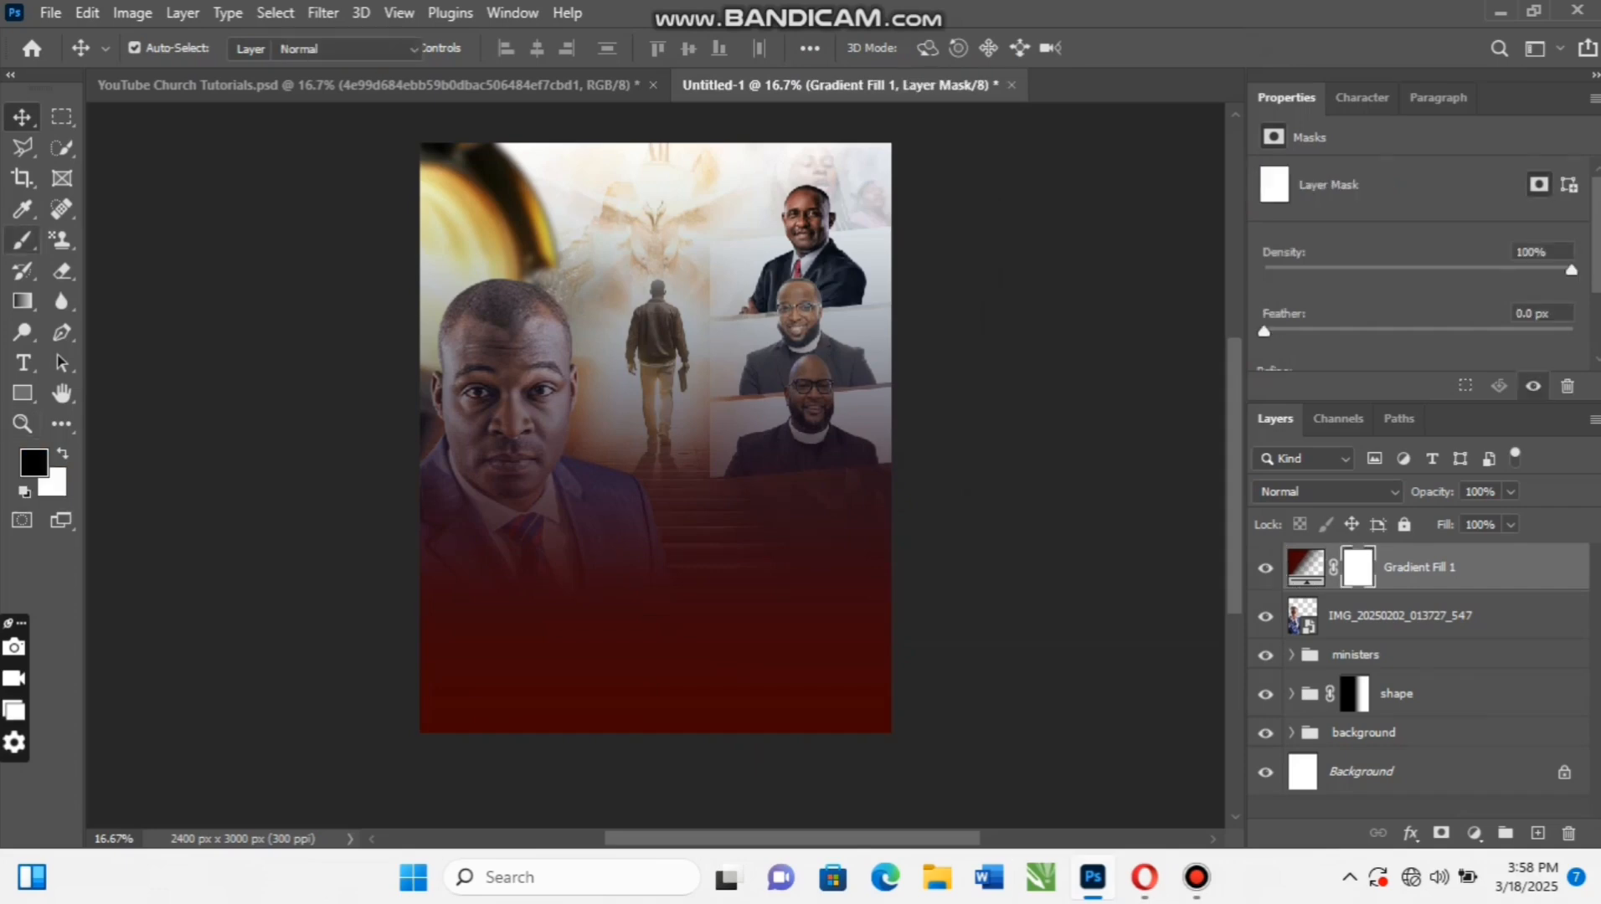
right_click(22, 241)
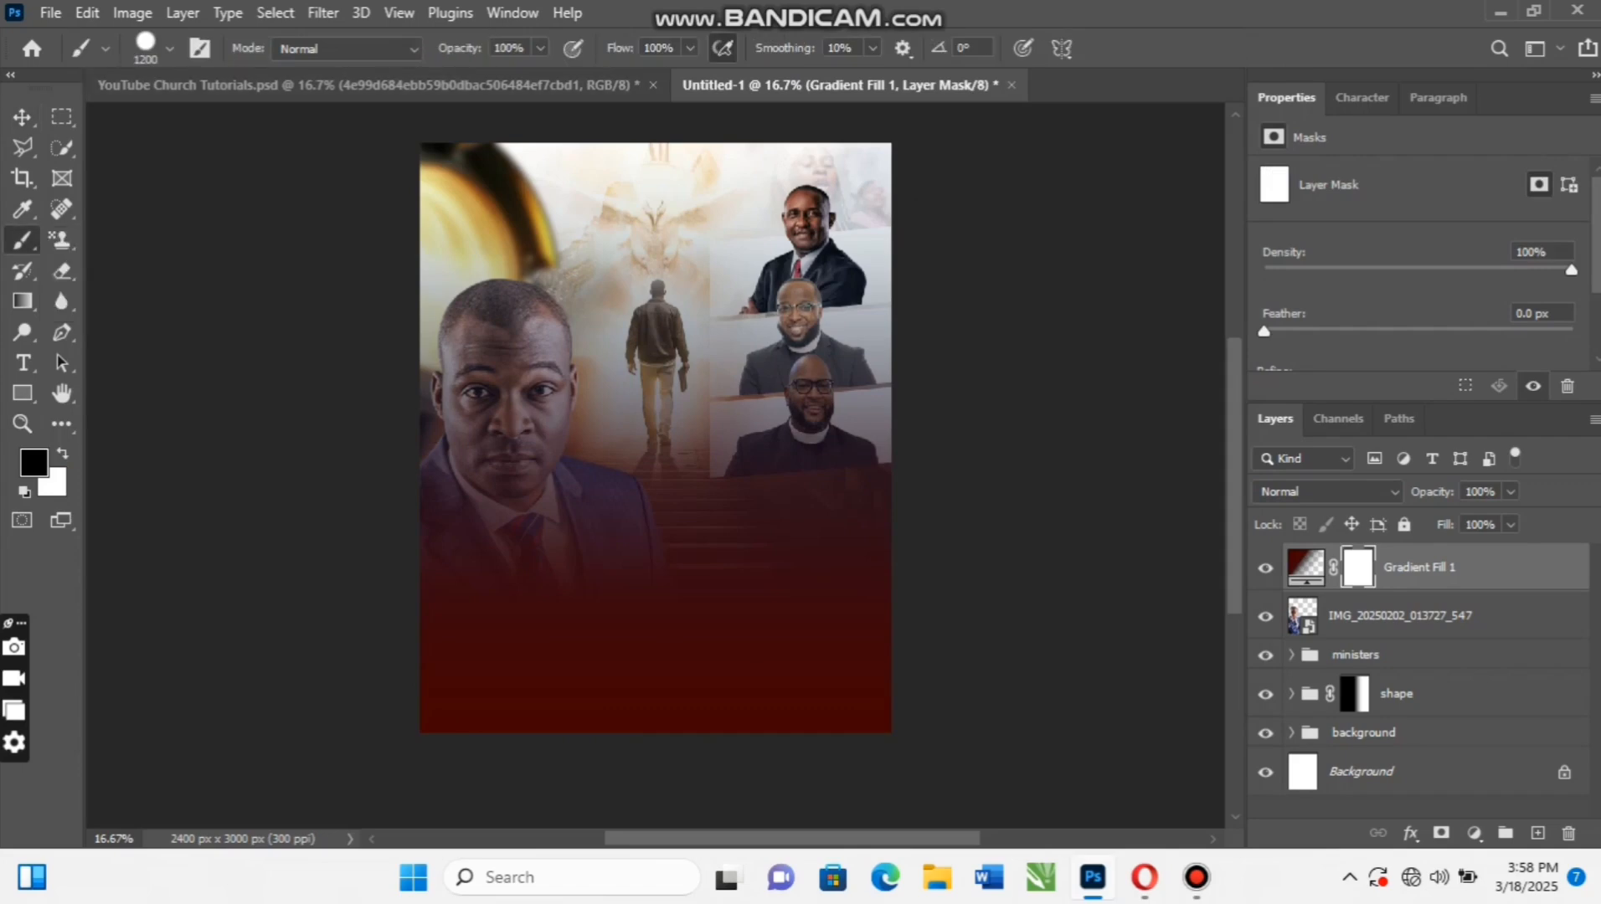
click(170, 48)
click(88, 267)
click(711, 335)
drag(713, 339, 624, 373)
drag(481, 373, 557, 402)
drag(708, 373, 808, 402)
click(502, 444)
click(598, 460)
click(806, 386)
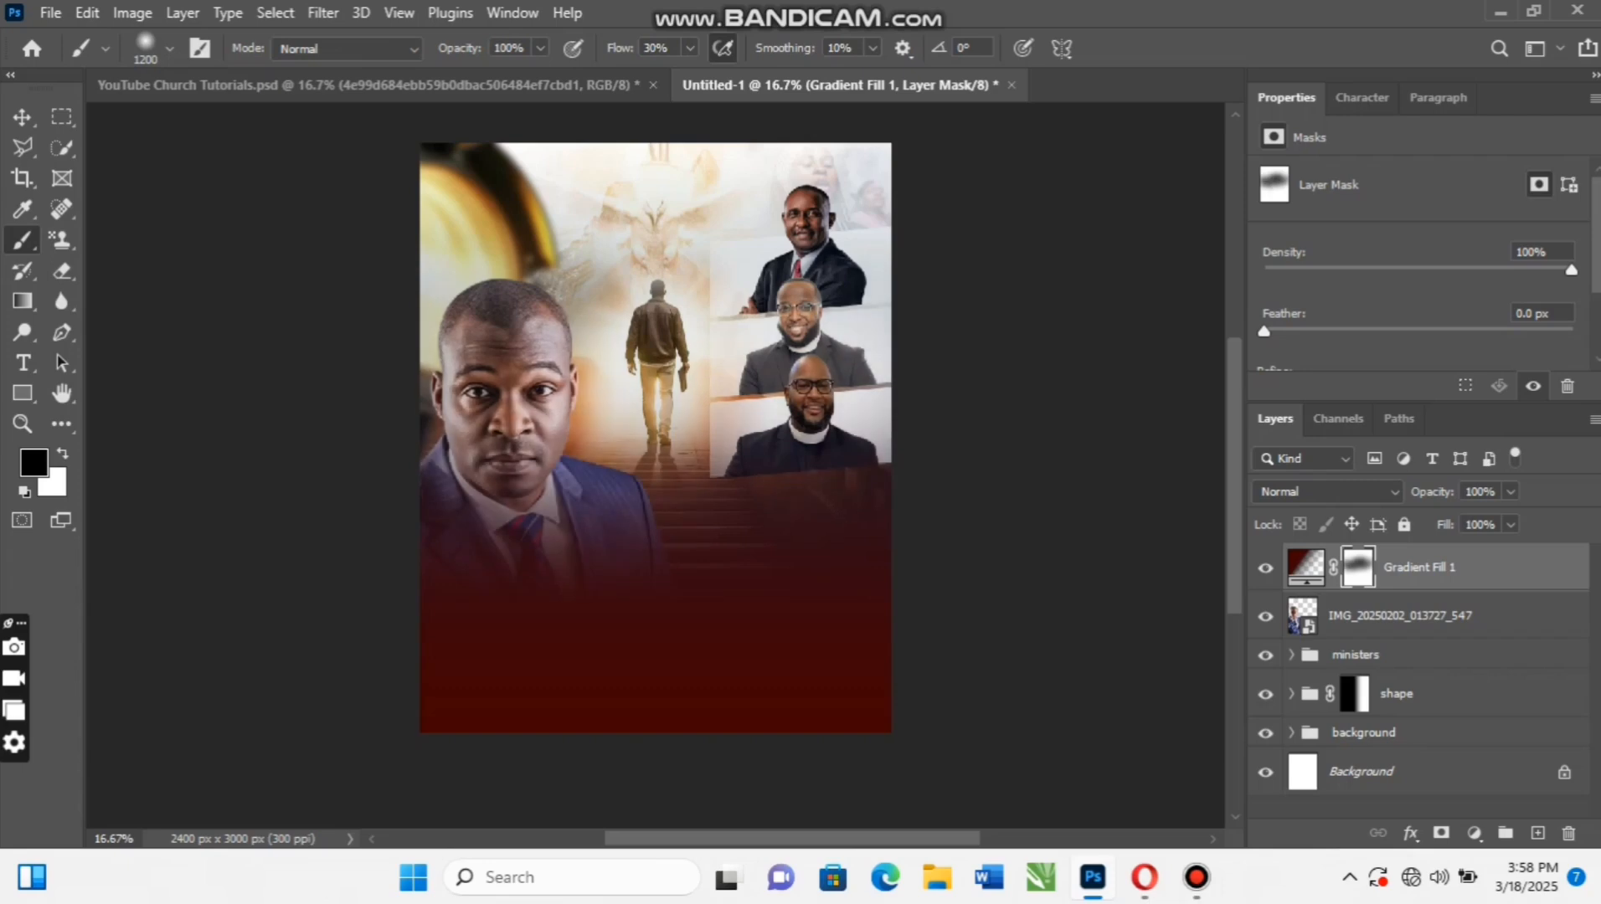
click(528, 442)
click(879, 419)
click(444, 360)
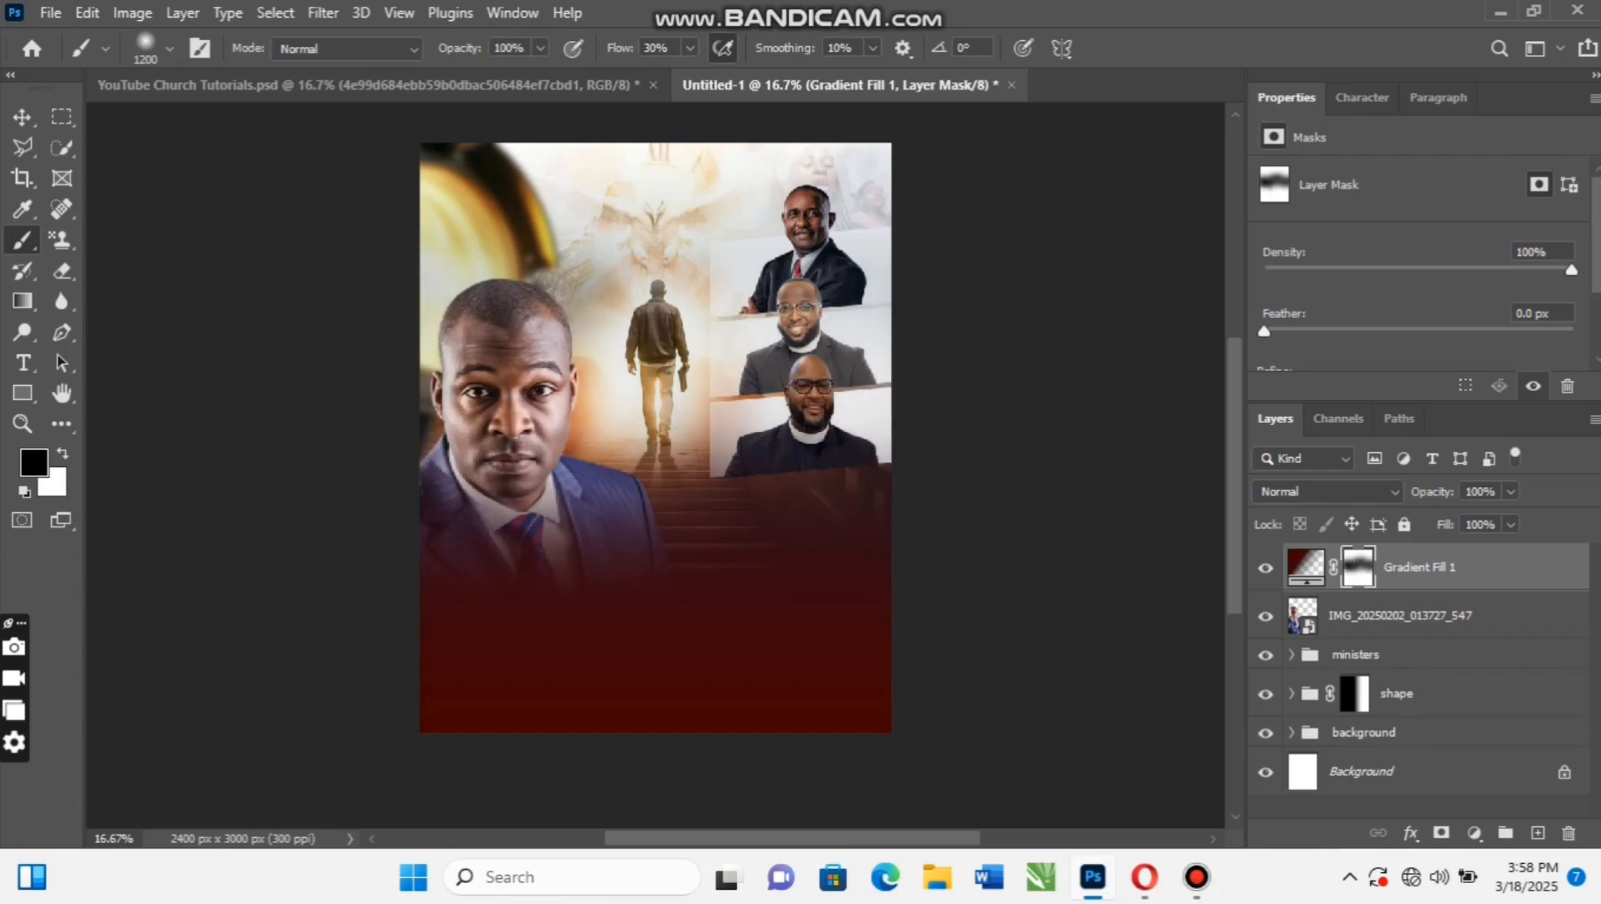
click(484, 507)
mouse_move(624, 444)
mouse_down()
mouse_move(662, 418)
mouse_move(867, 423)
mouse_up()
mouse_move(523, 507)
mouse_down()
mouse_move(525, 523)
mouse_move(596, 532)
mouse_up()
scroll(655, 460, up, 1)
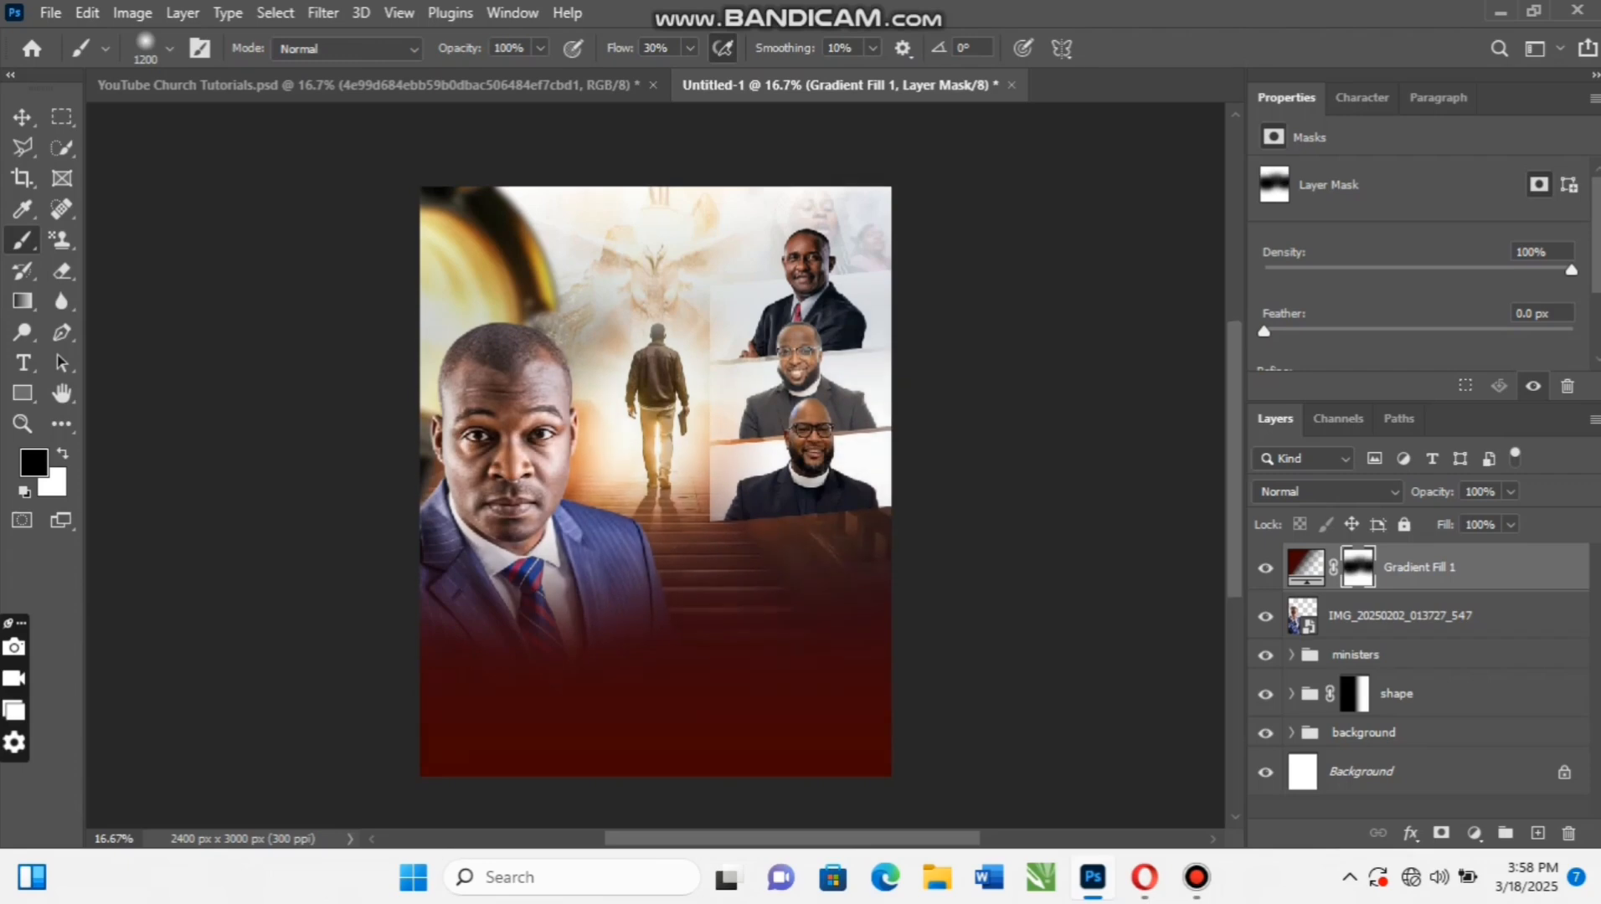
key(v)
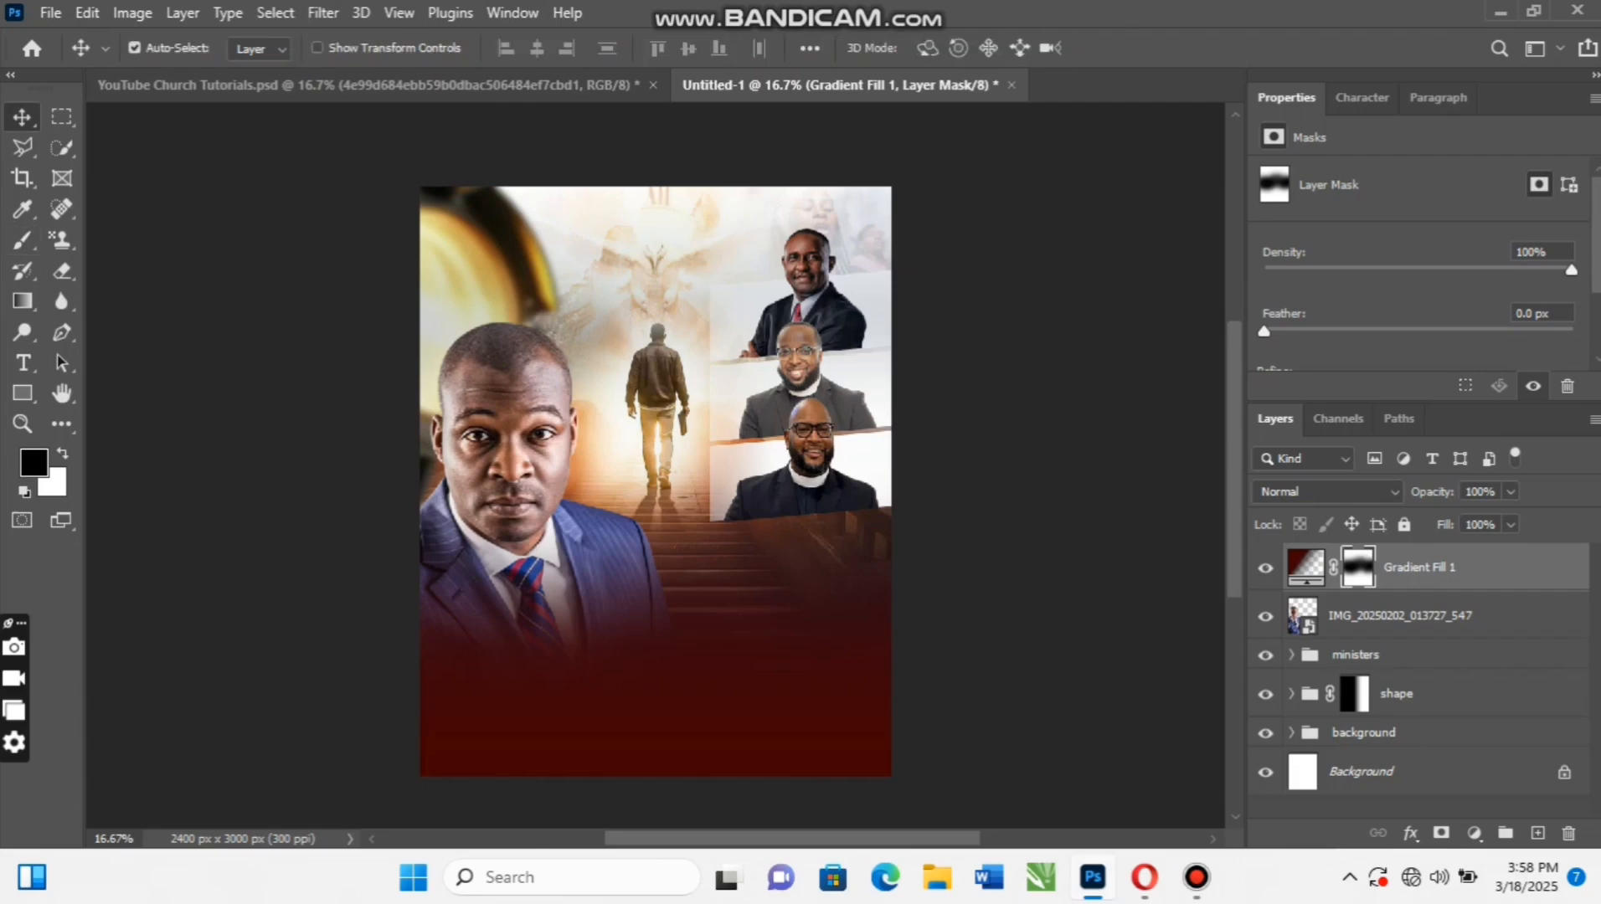
Create a new layer and brush soft orange-red glow across the man's suit and the stairs, along the gradient's upper edge
scroll(656, 464, down, 1)
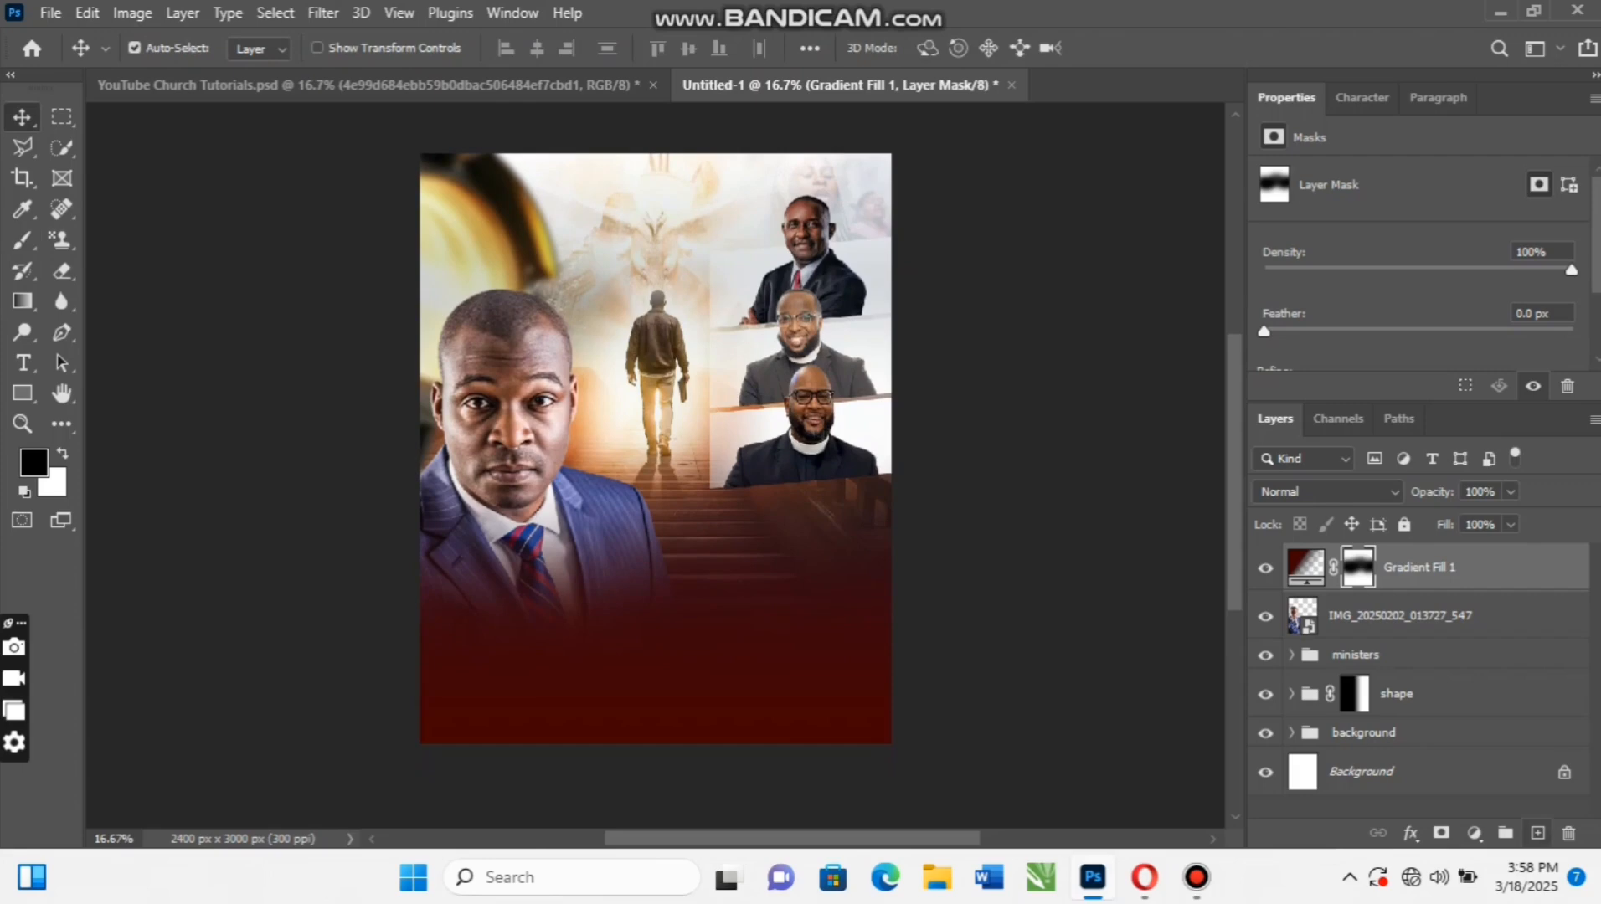
click(1537, 833)
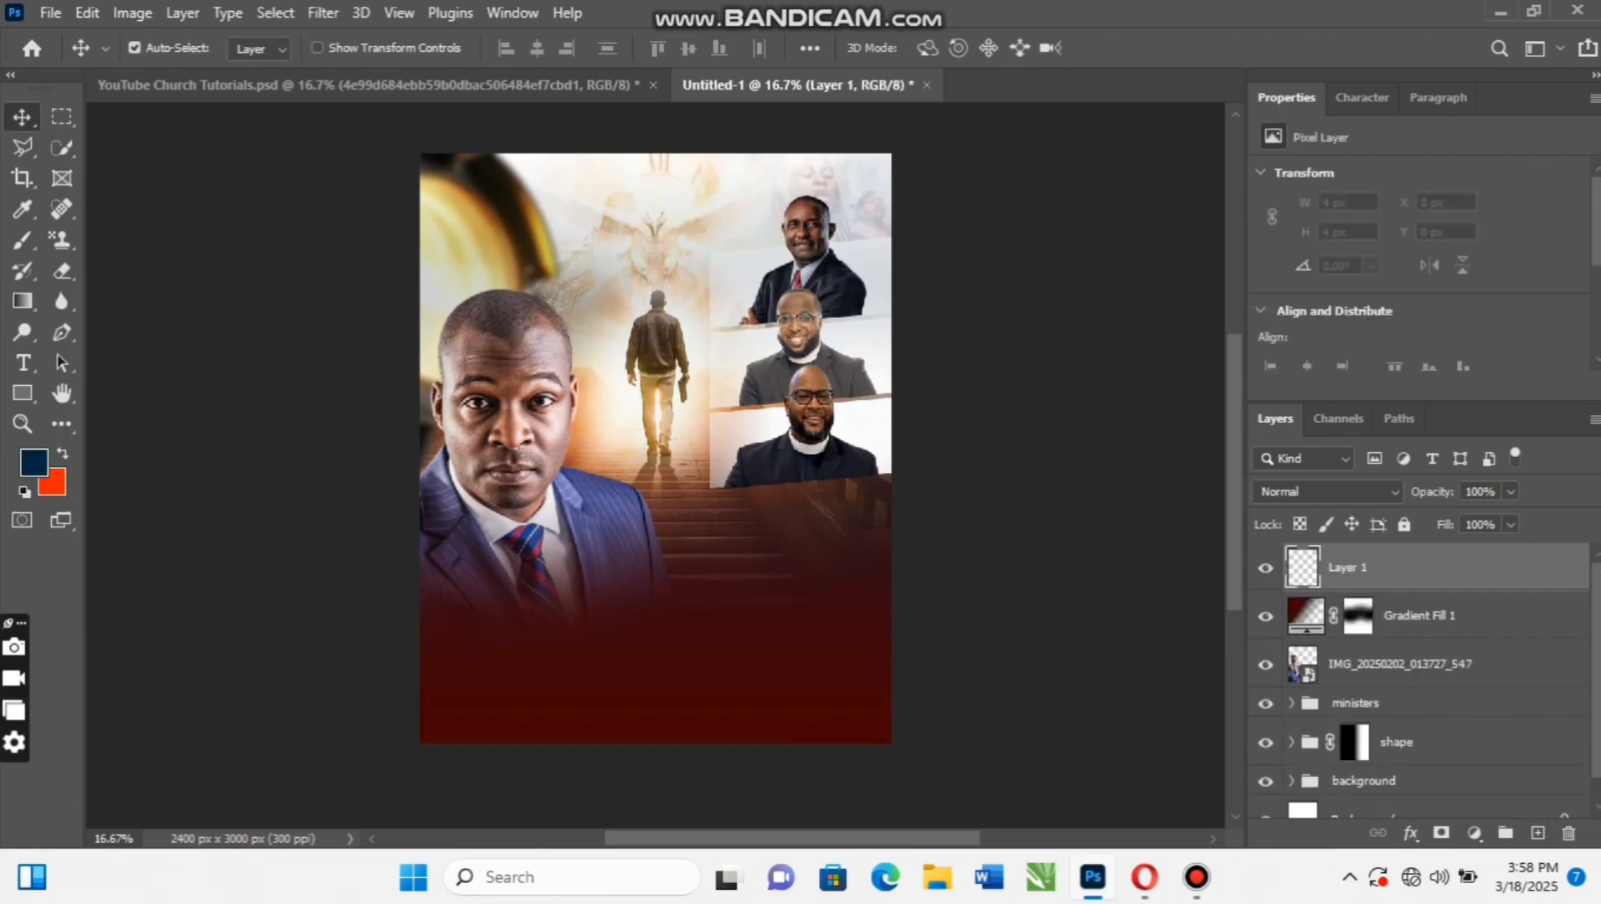
key(b)
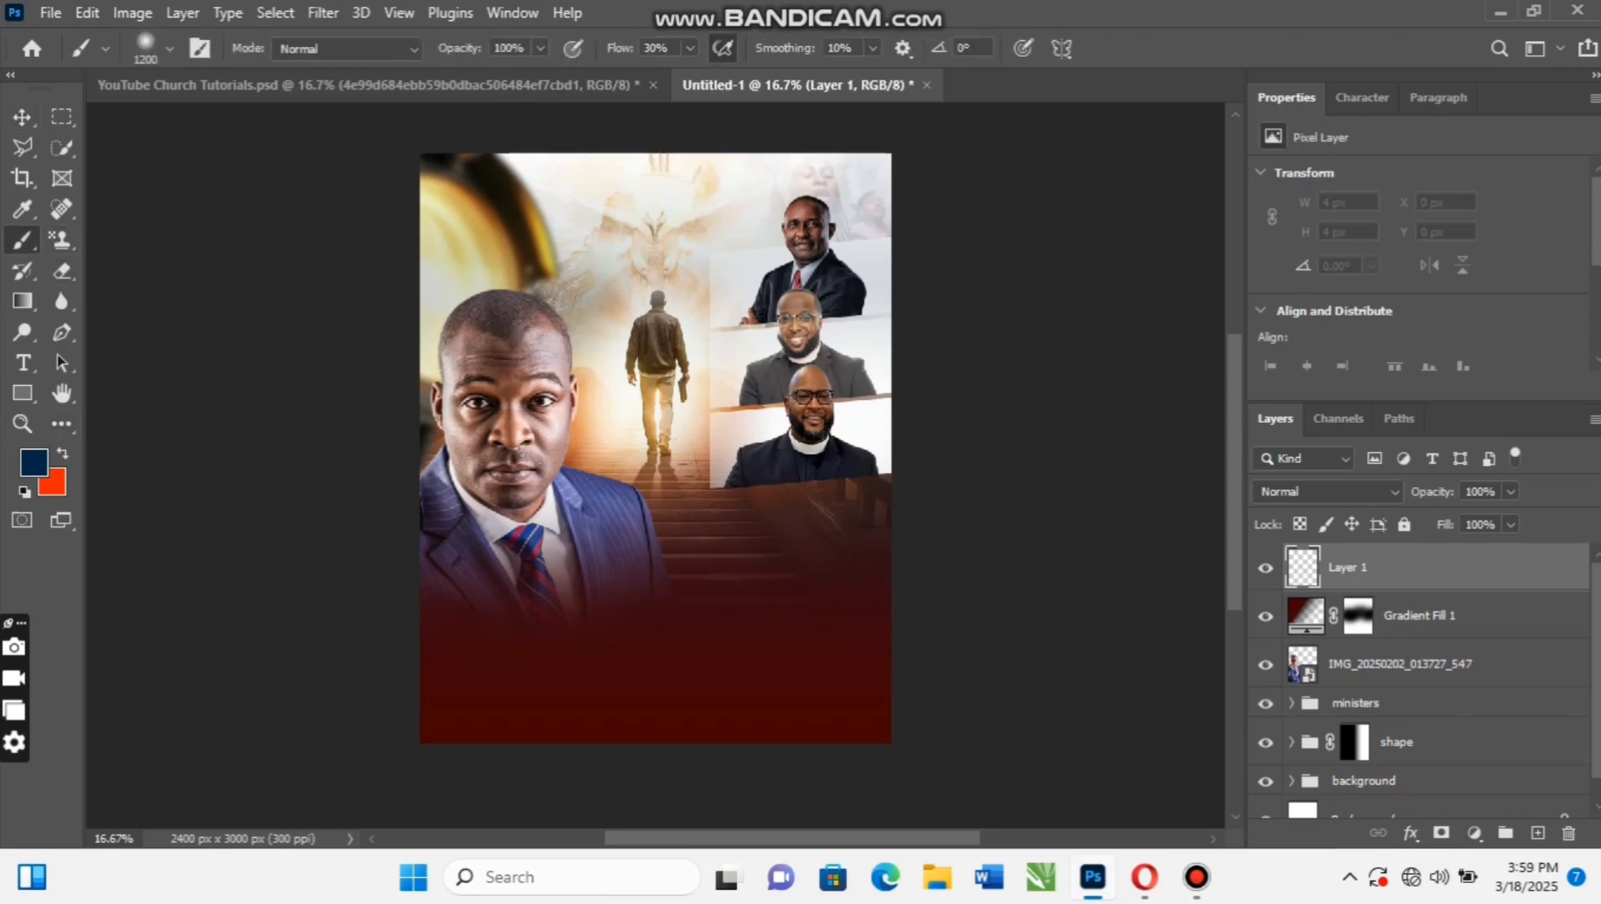
key(x)
click(483, 557)
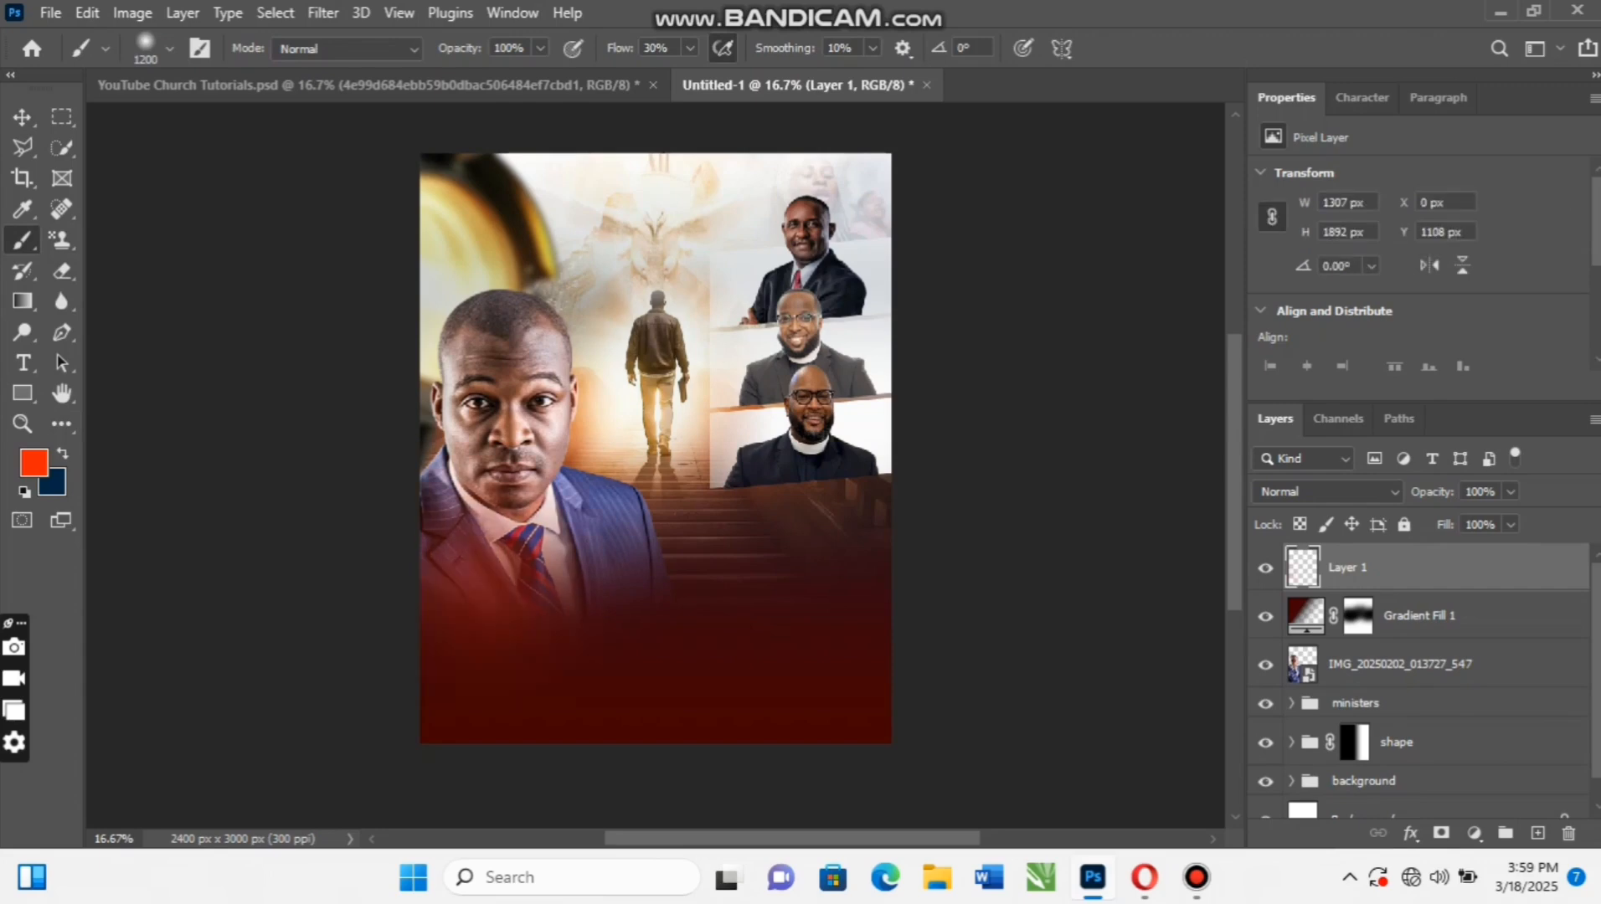
click(589, 559)
click(652, 572)
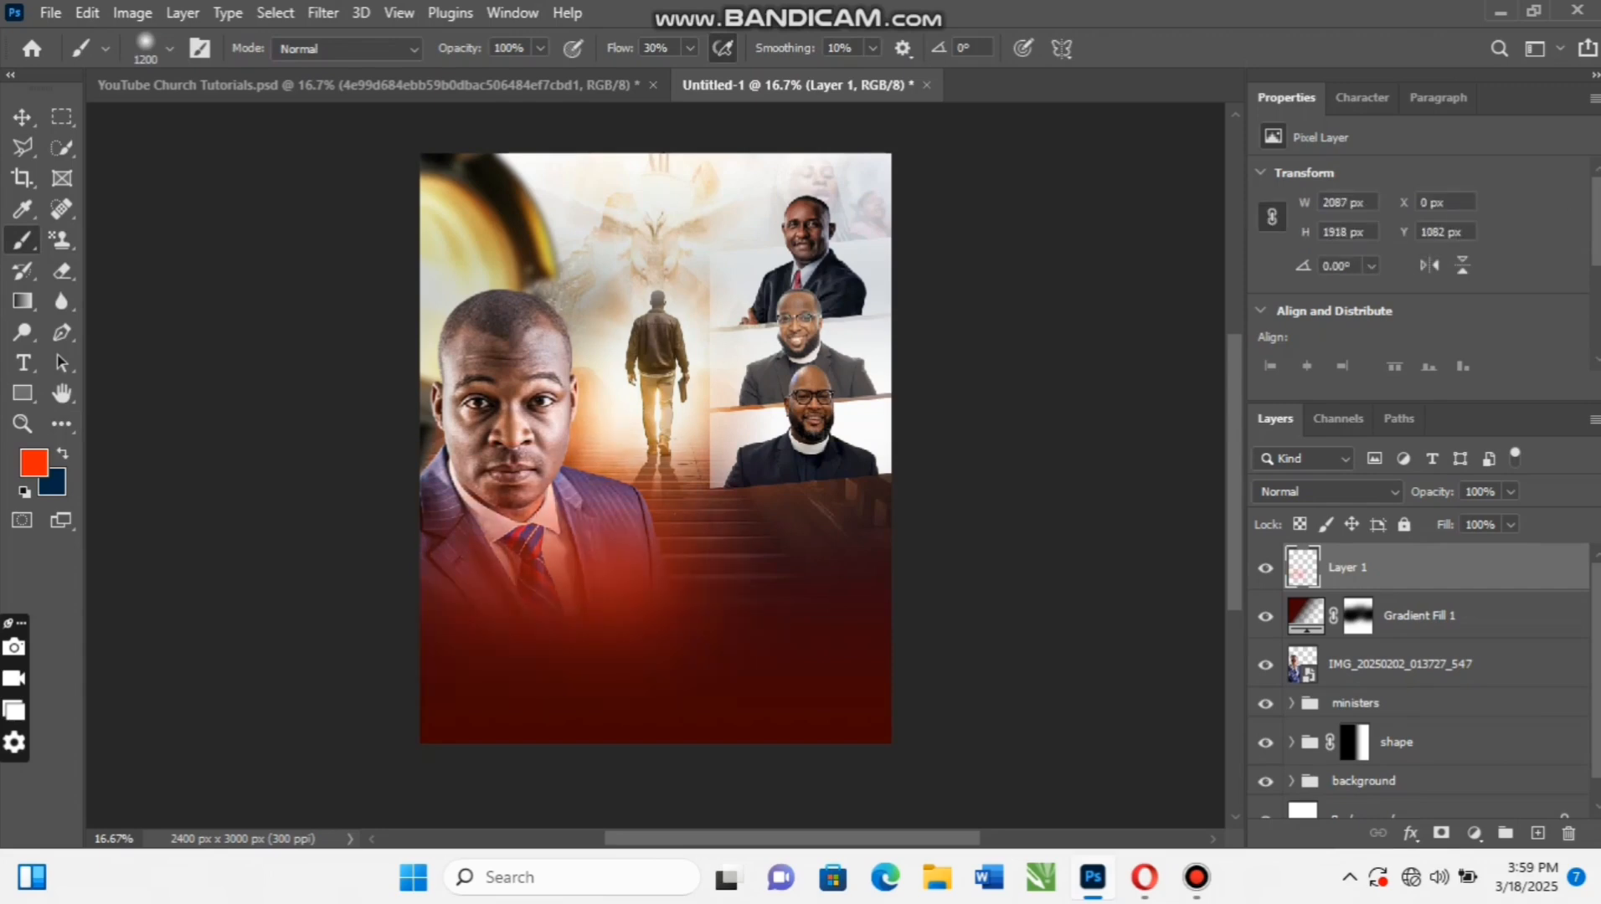
click(725, 572)
click(769, 580)
click(854, 568)
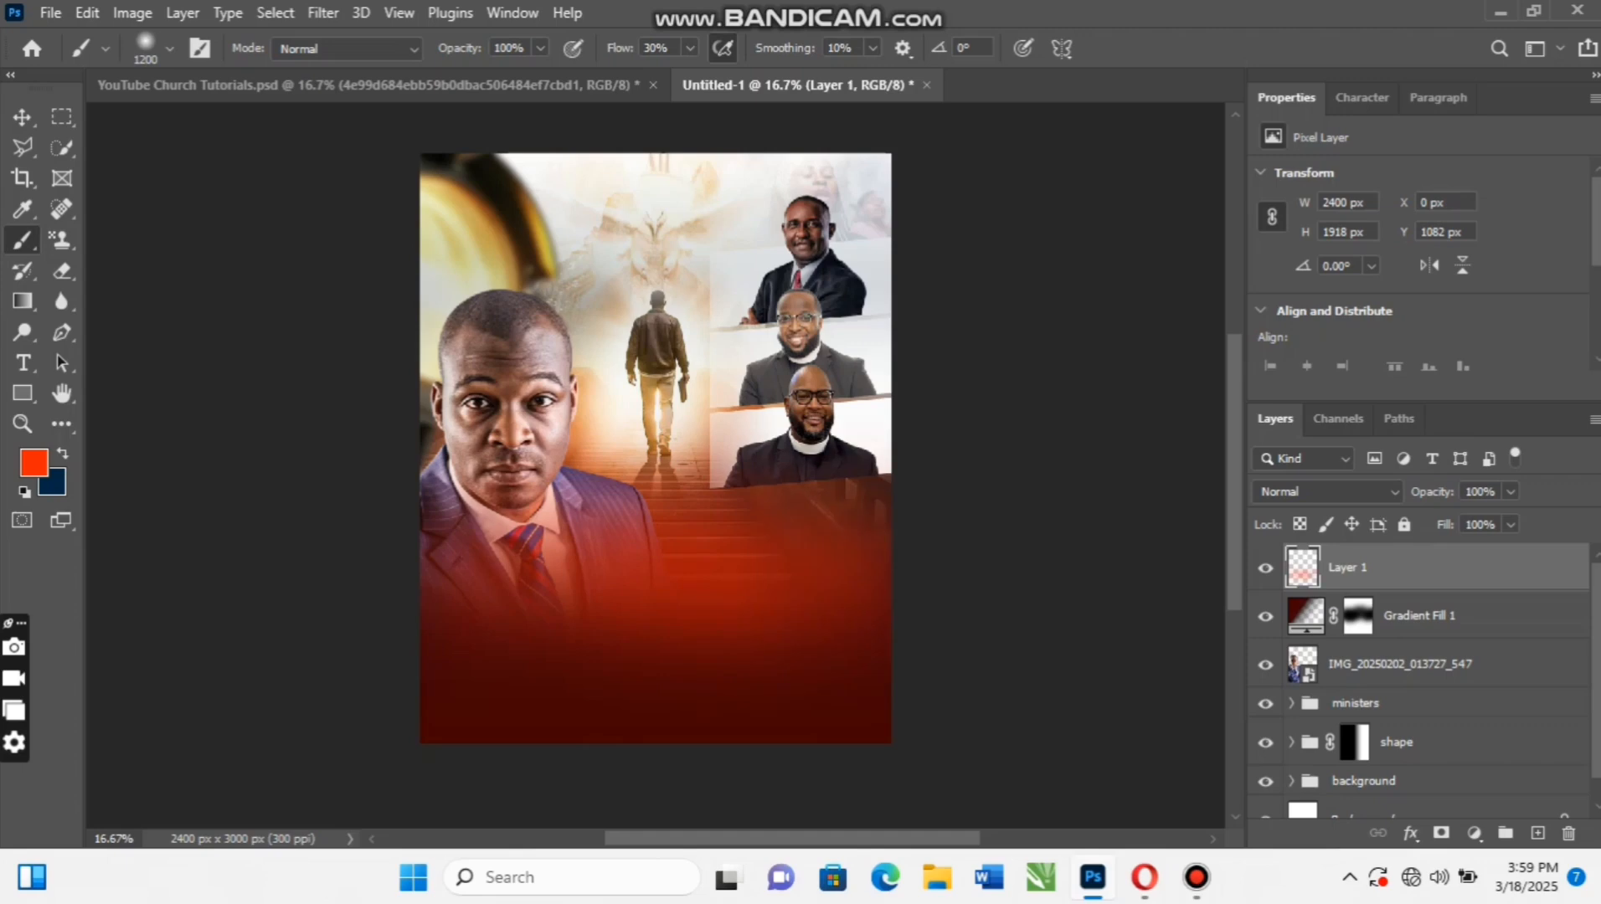
click(464, 593)
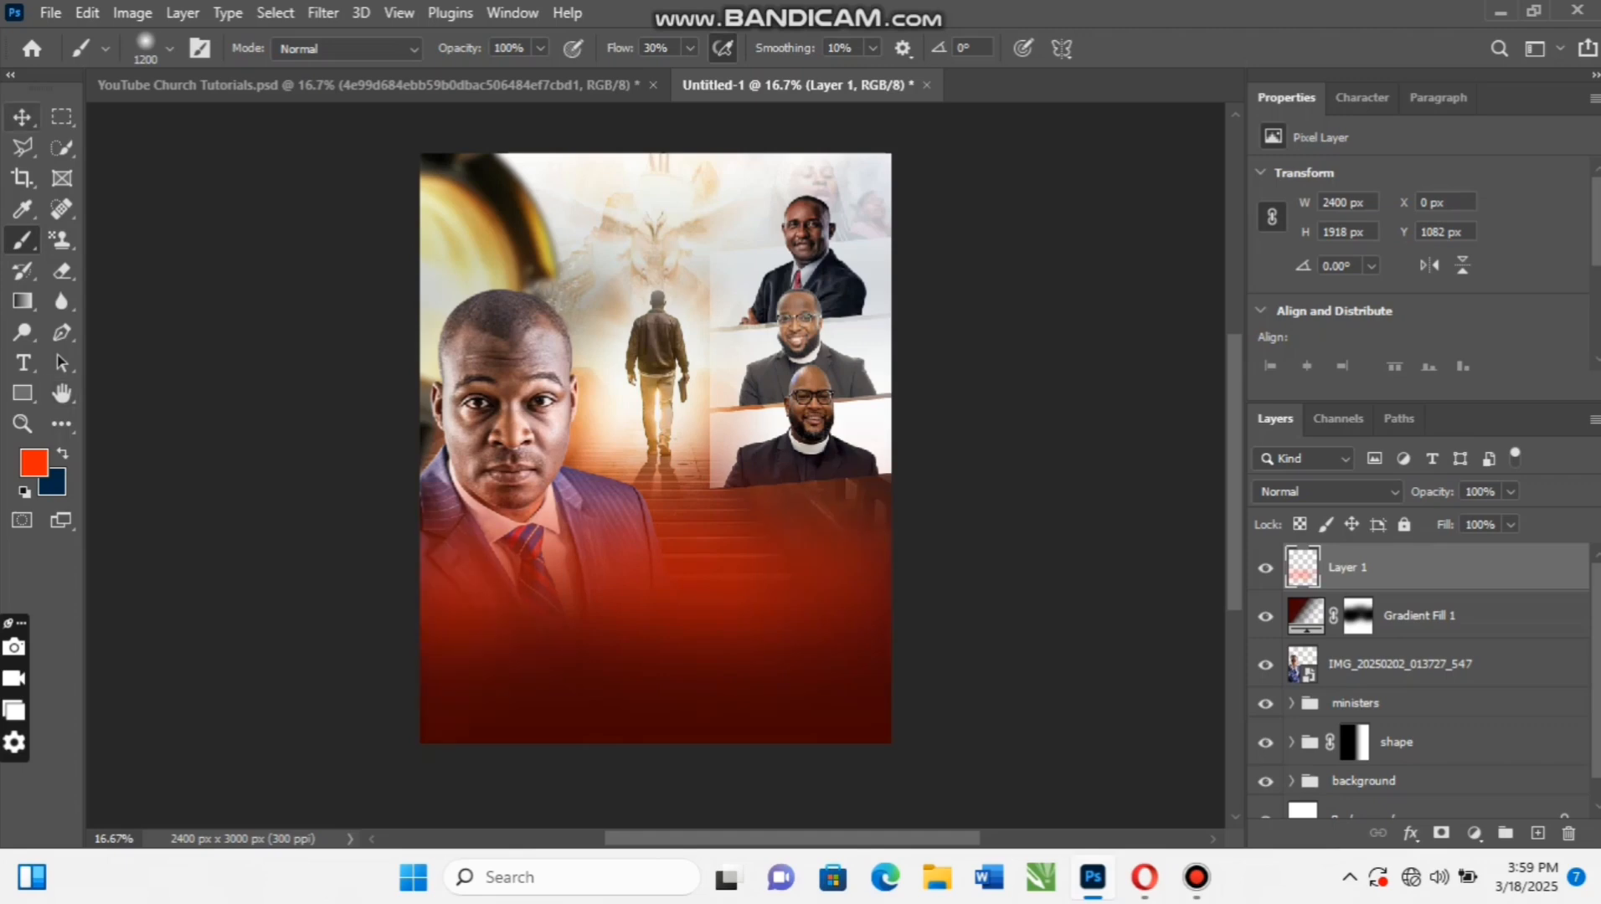
Clip the orange-red glow layer to the gradient fill below it
click(22, 116)
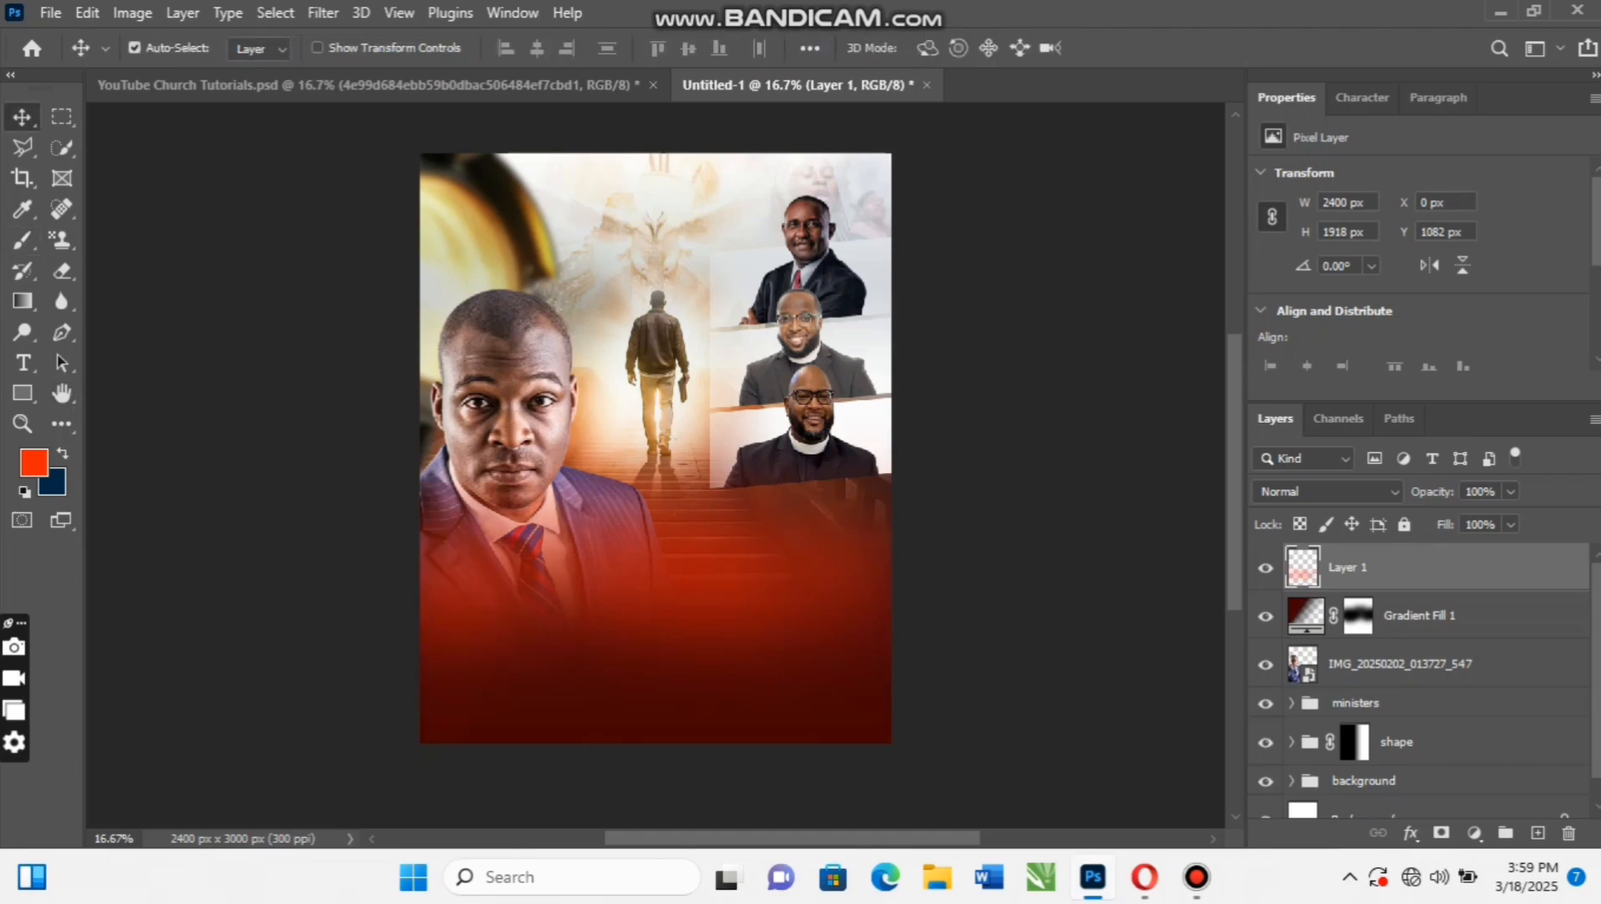
right_click(1424, 567)
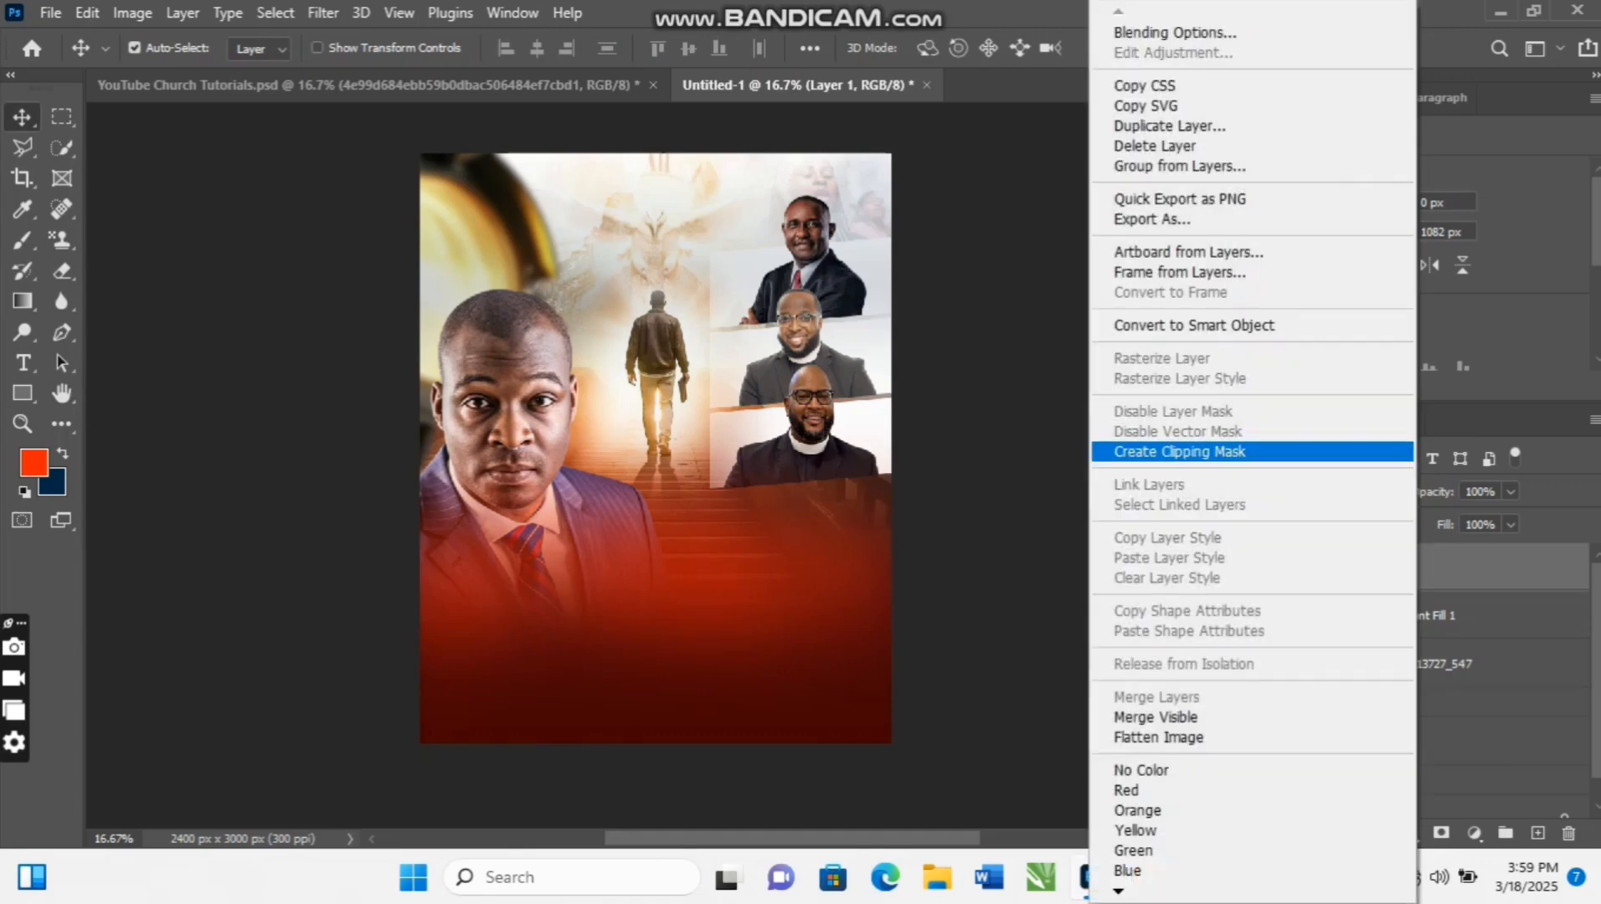
click(1179, 451)
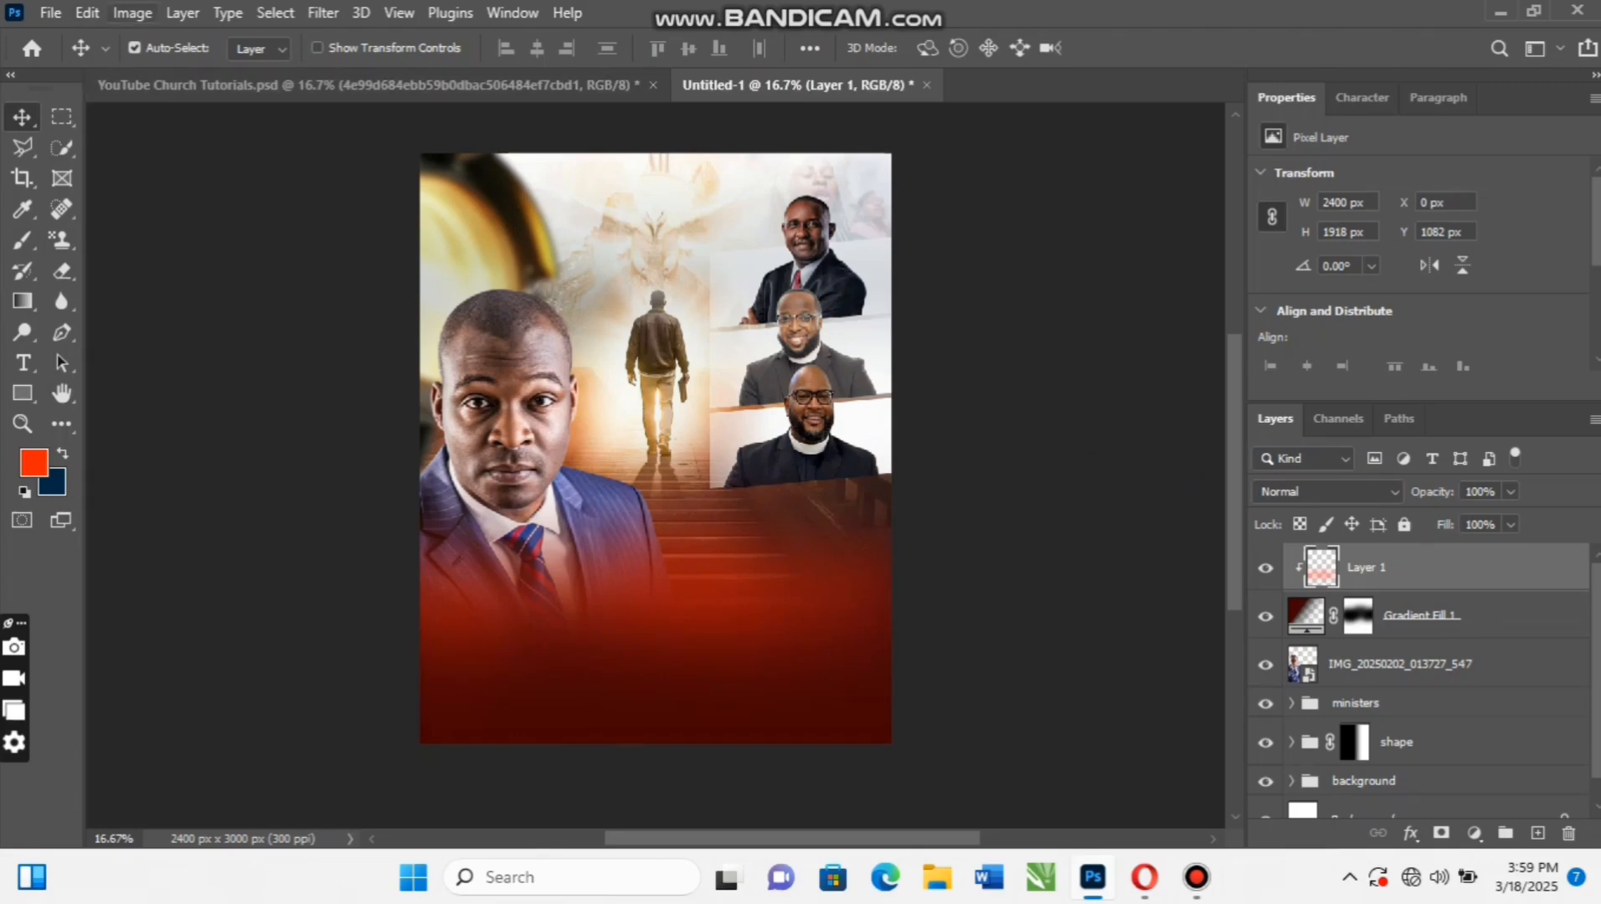
Check the finished reference flyer in YouTube Church Tutorials.psd and return to the untitled flyer
click(50, 13)
click(51, 13)
click(369, 86)
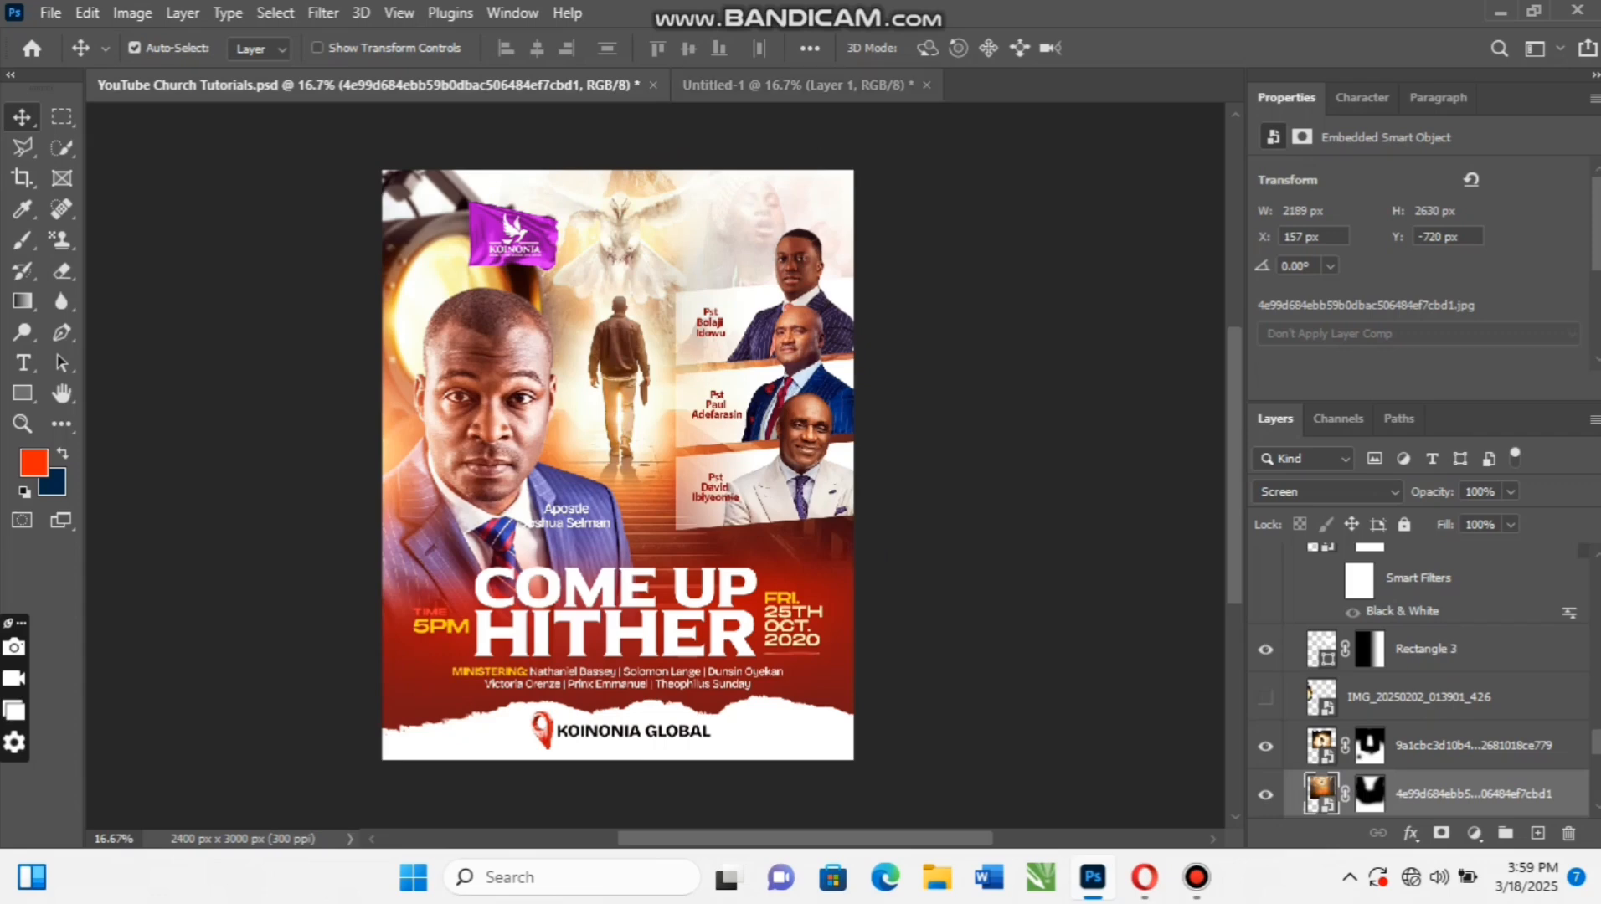
click(795, 84)
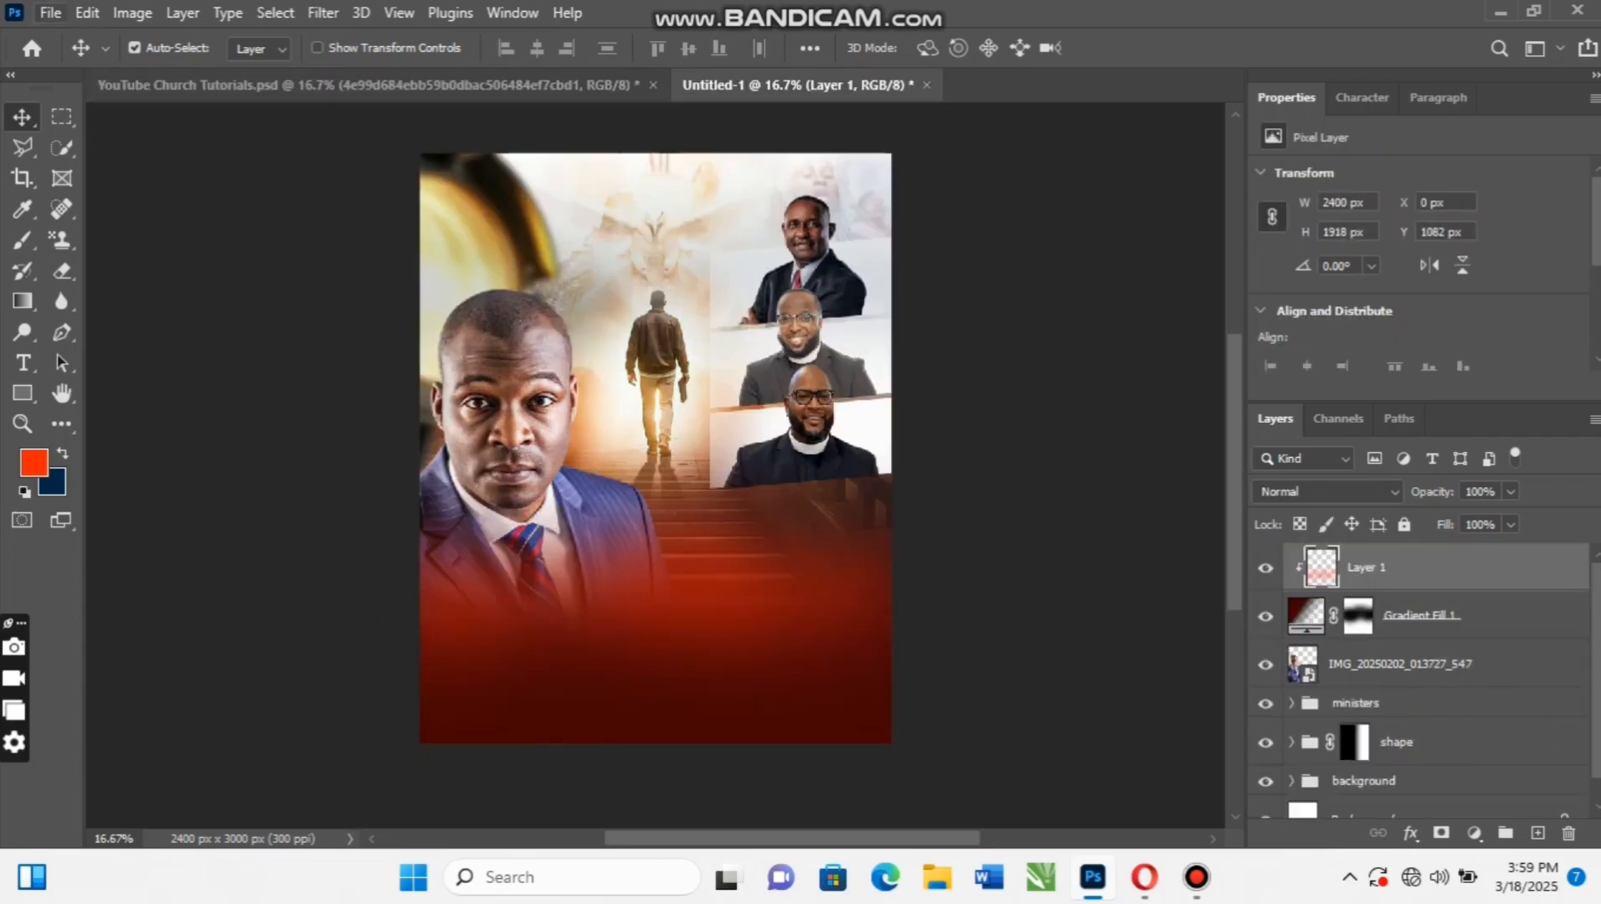
Place the red flag picture image_2022_07_01T06_46_24_211Z as an embedded image on the flyer
click(50, 13)
click(109, 503)
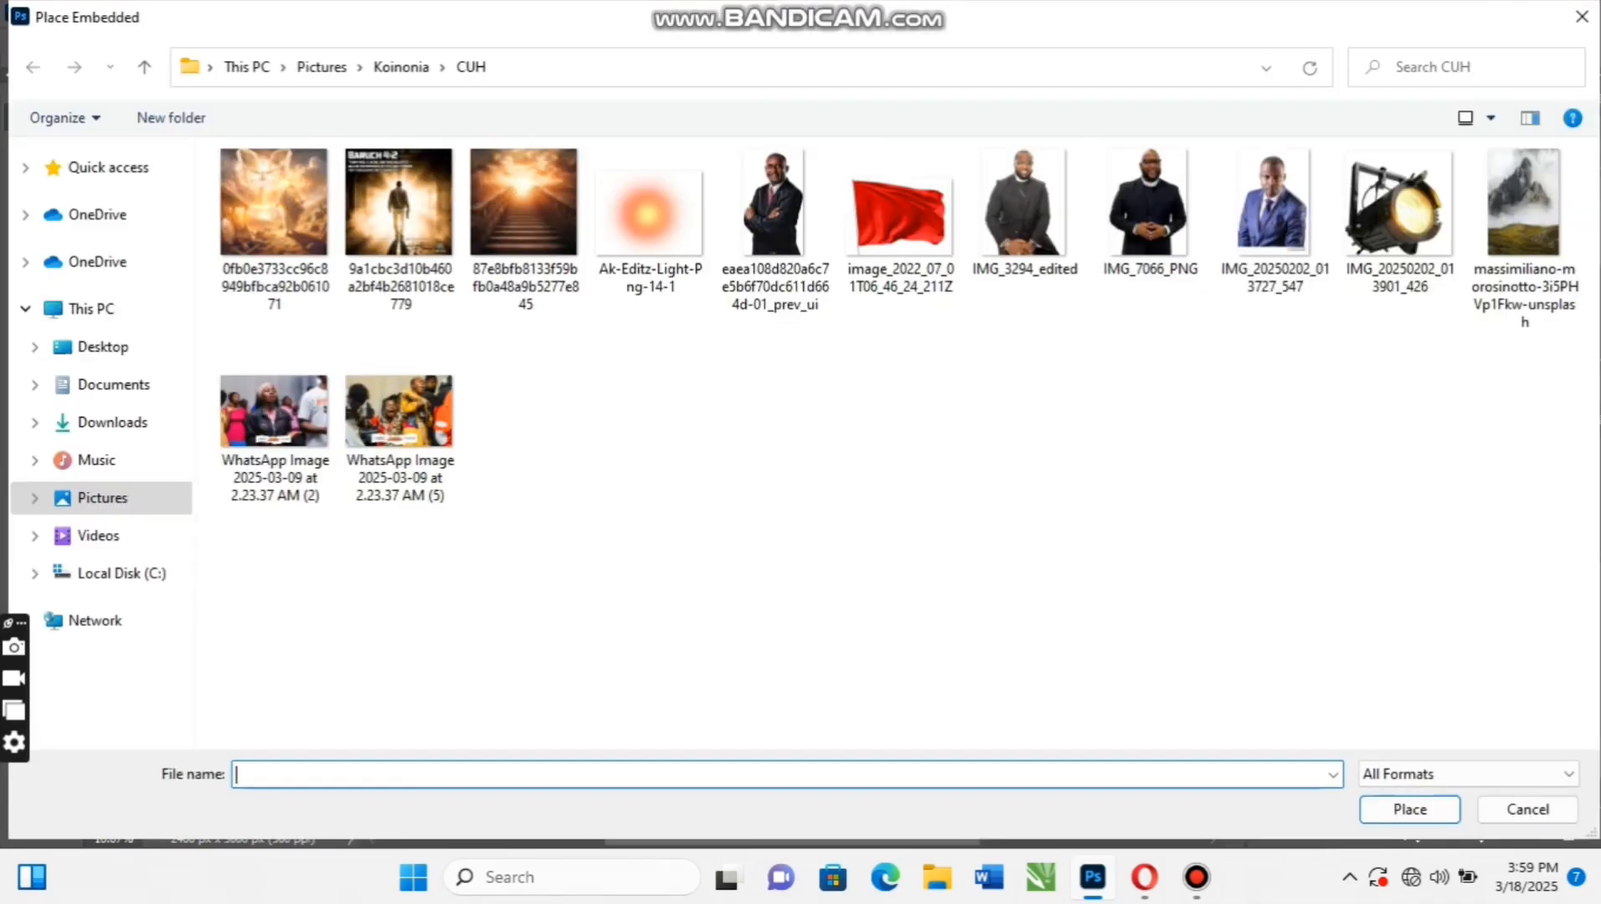
click(900, 222)
key(Return)
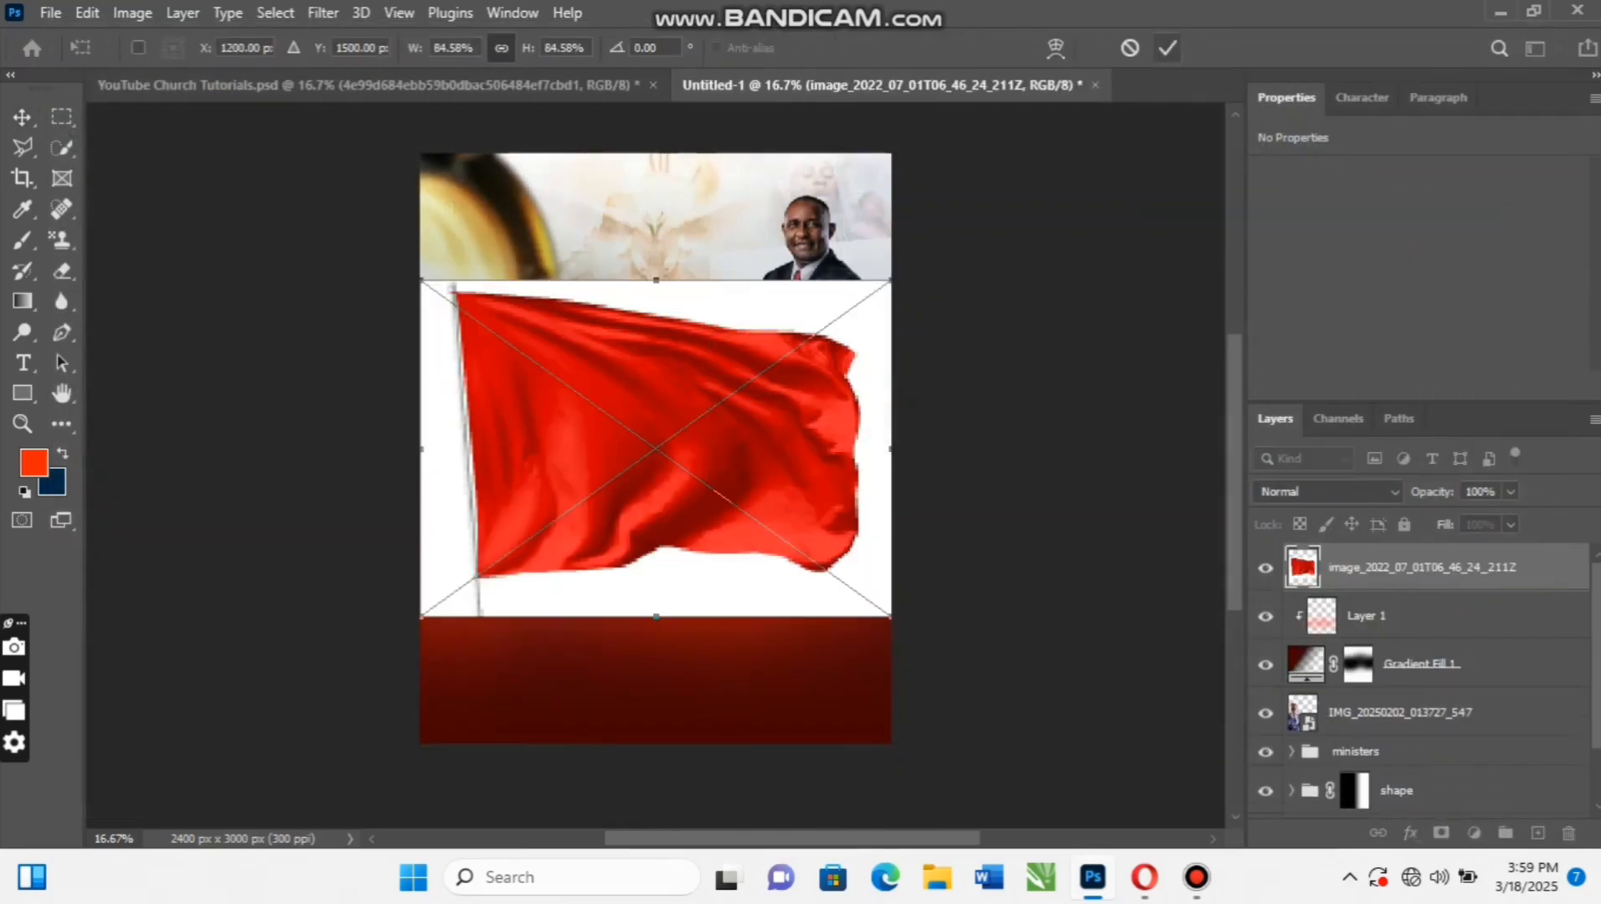
click(1167, 48)
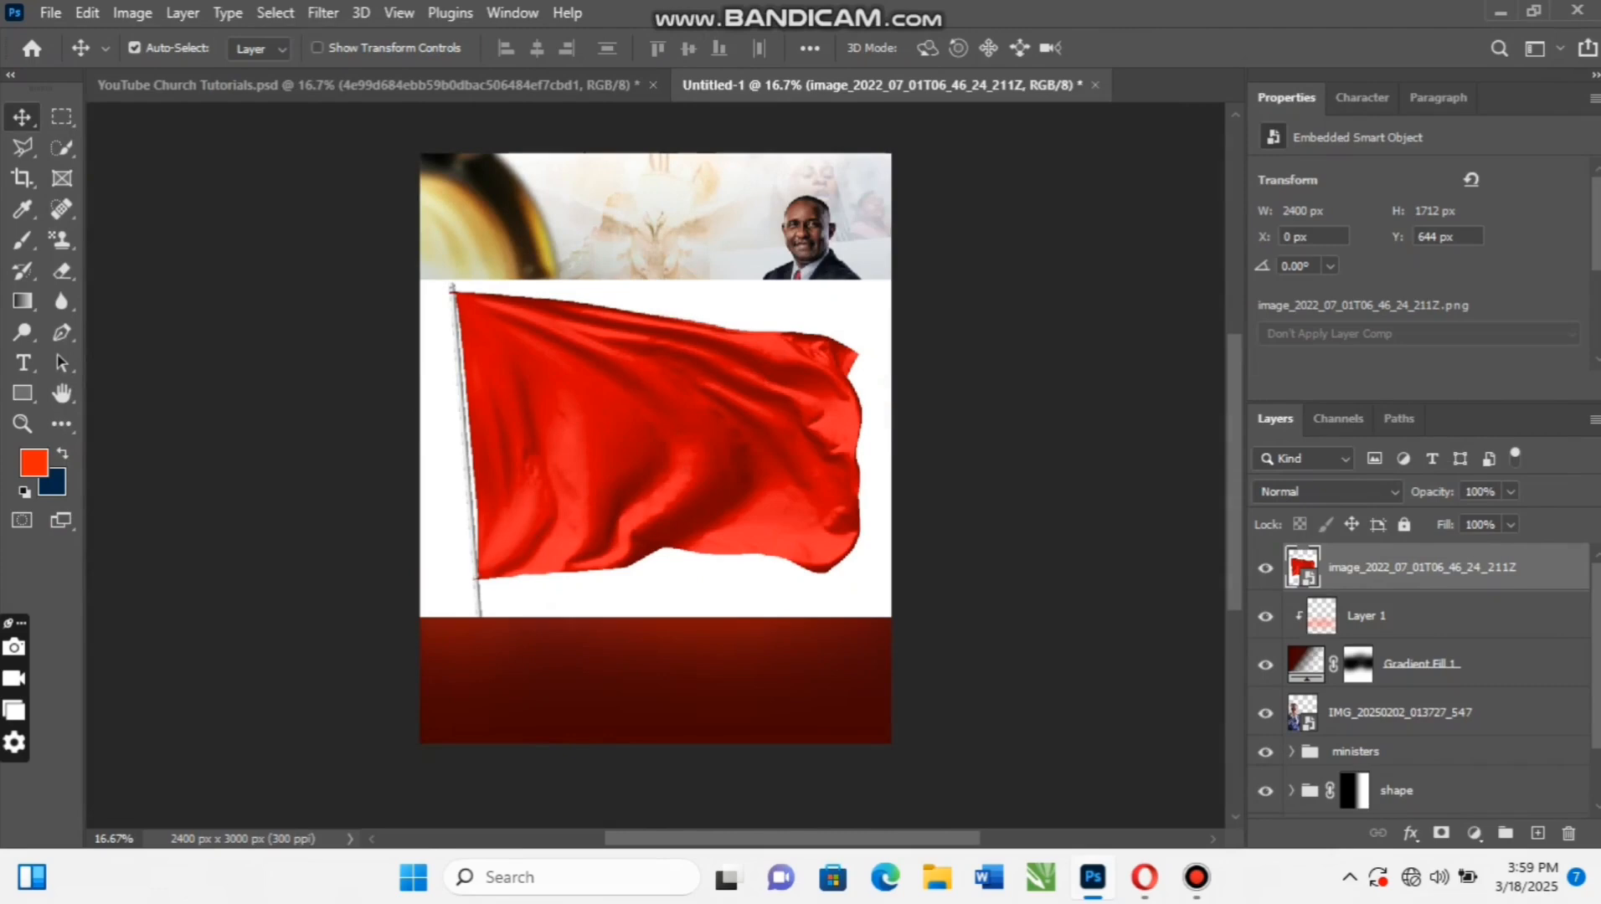
Rasterize the flag layer and select its white background by Color Range with fuzziness 90
right_click(1436, 567)
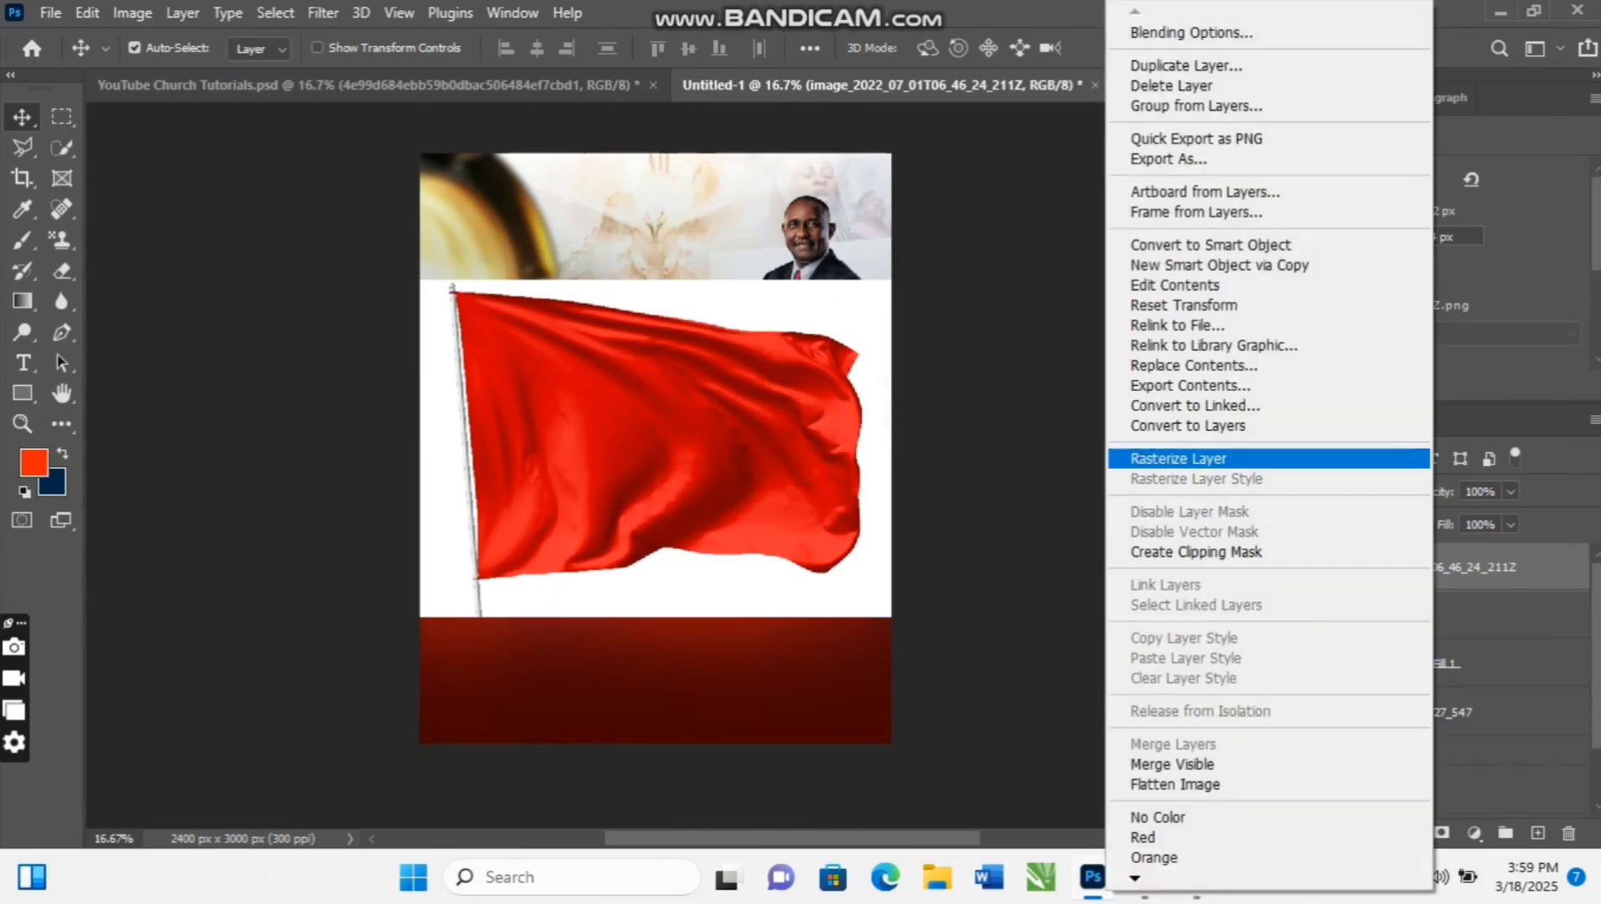
click(1178, 458)
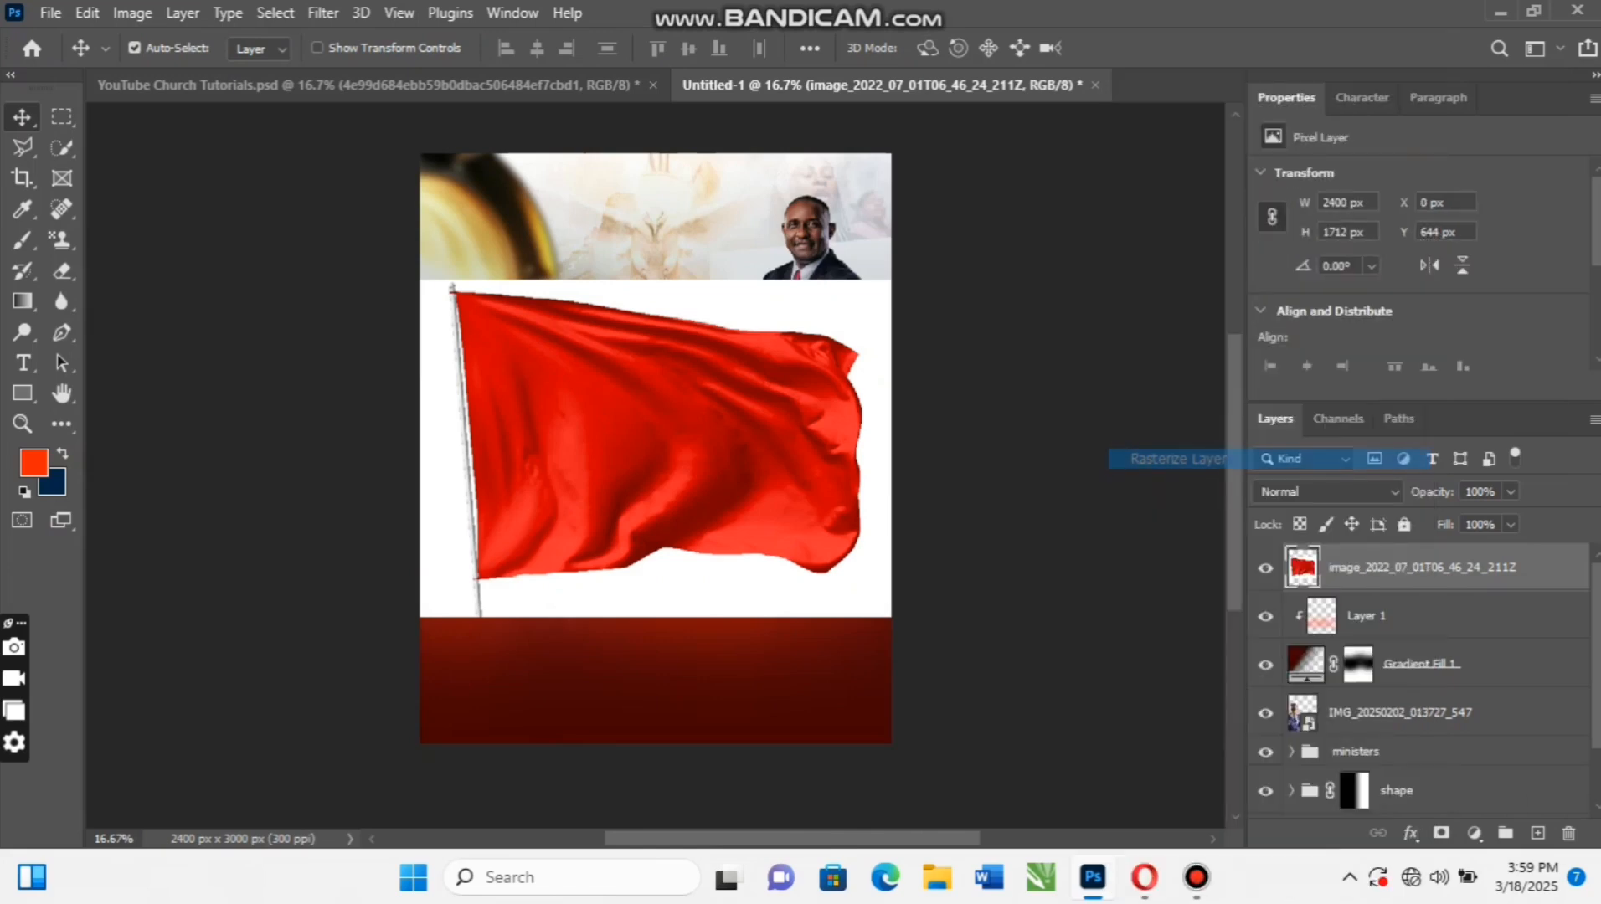
click(276, 13)
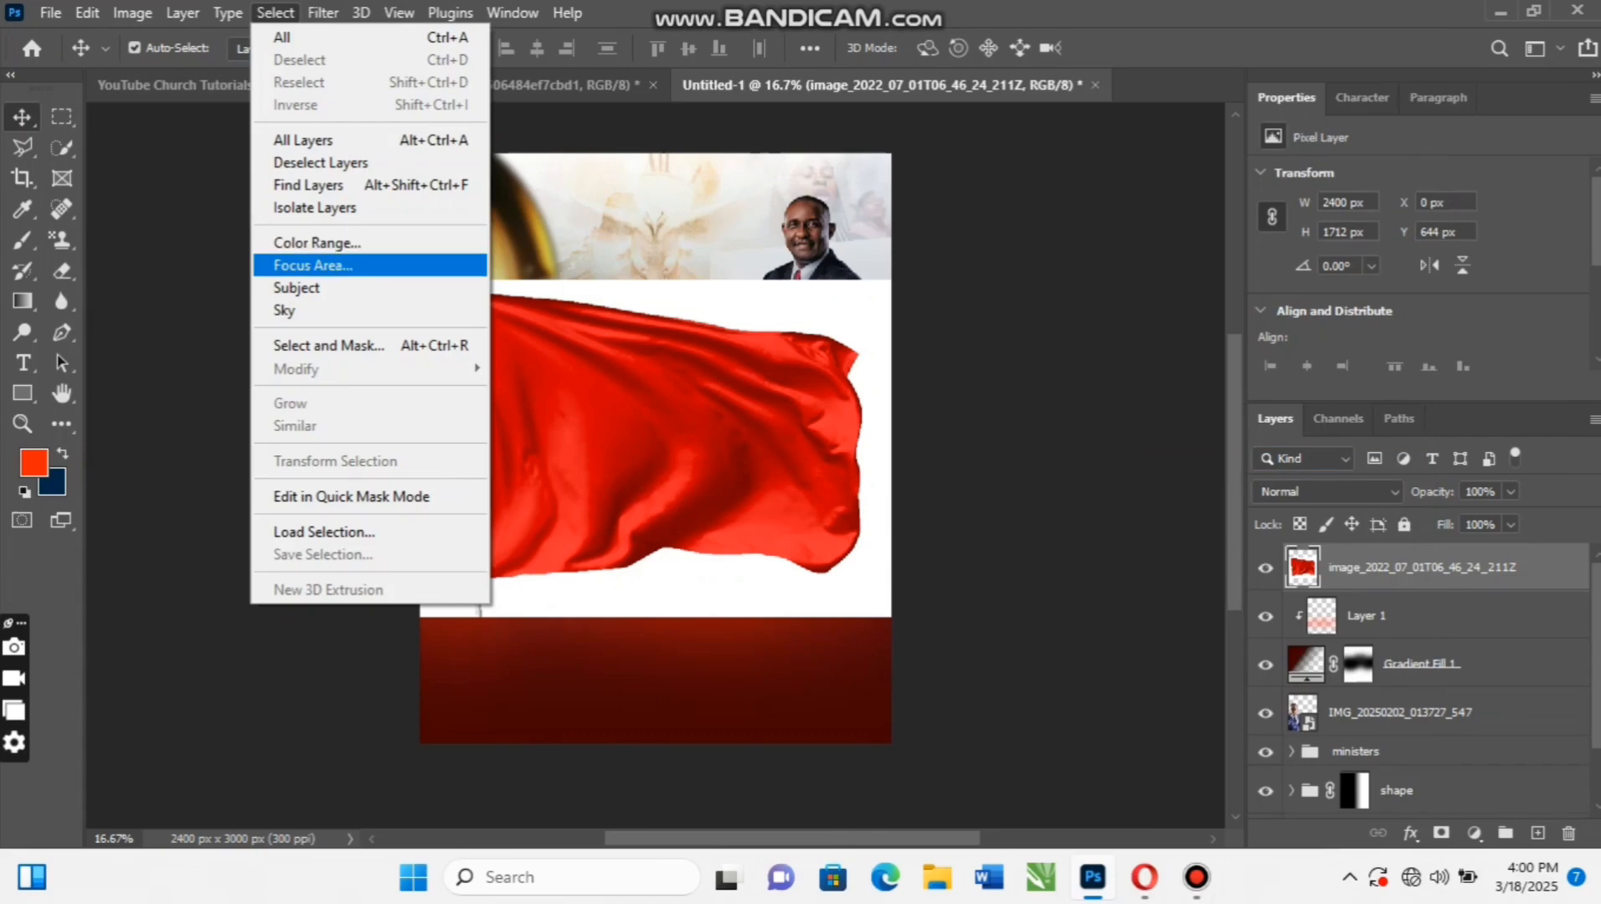
click(317, 243)
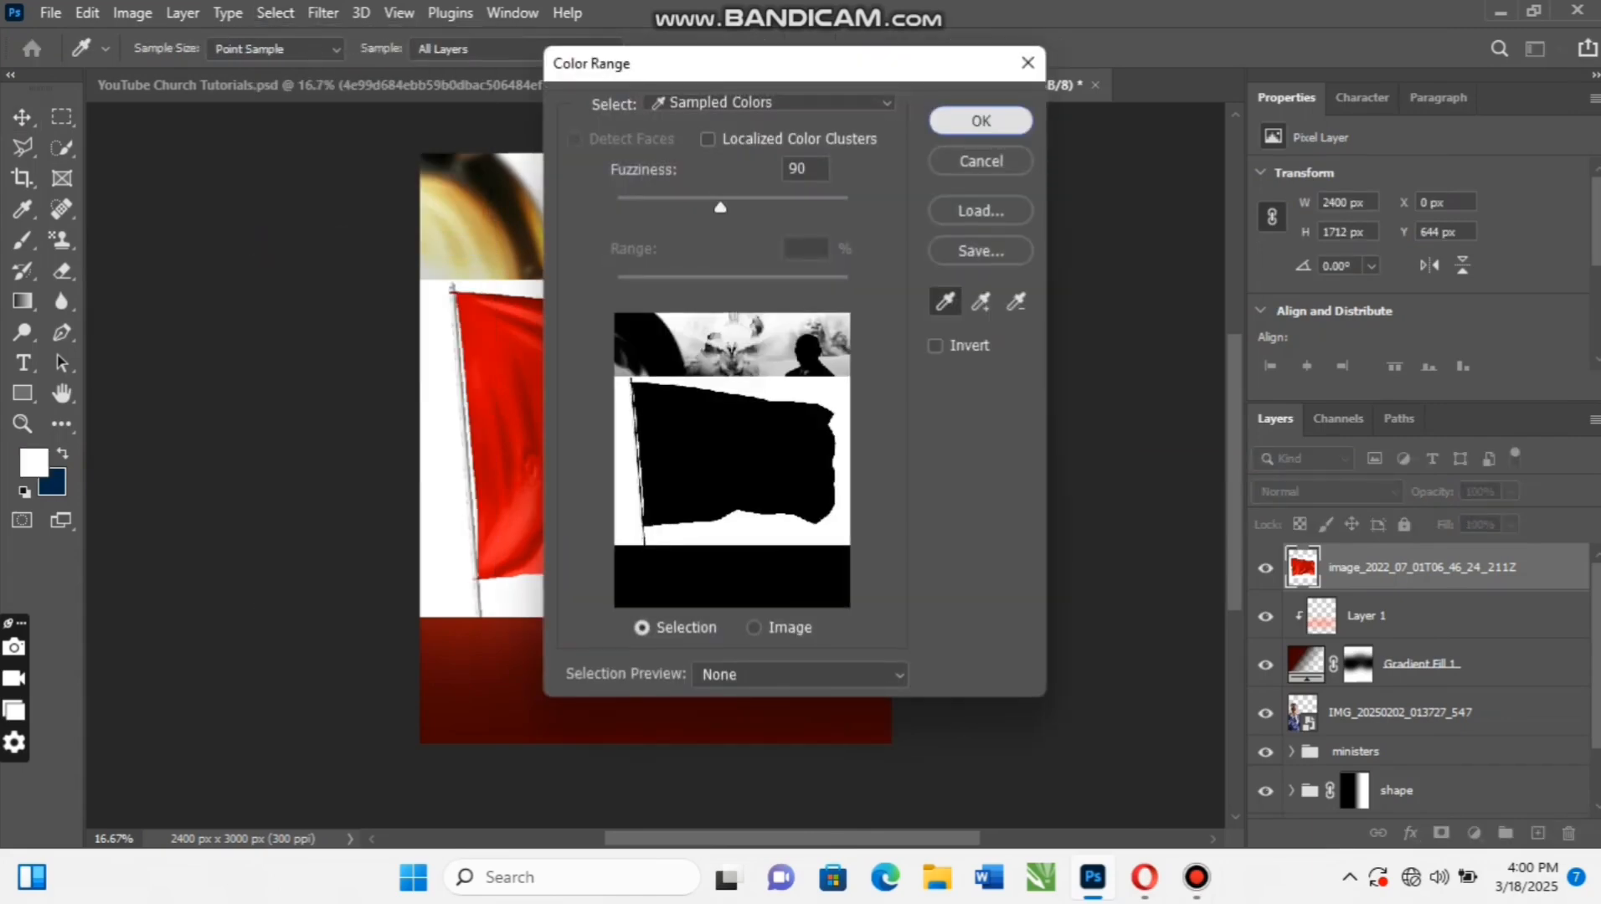
key(Return)
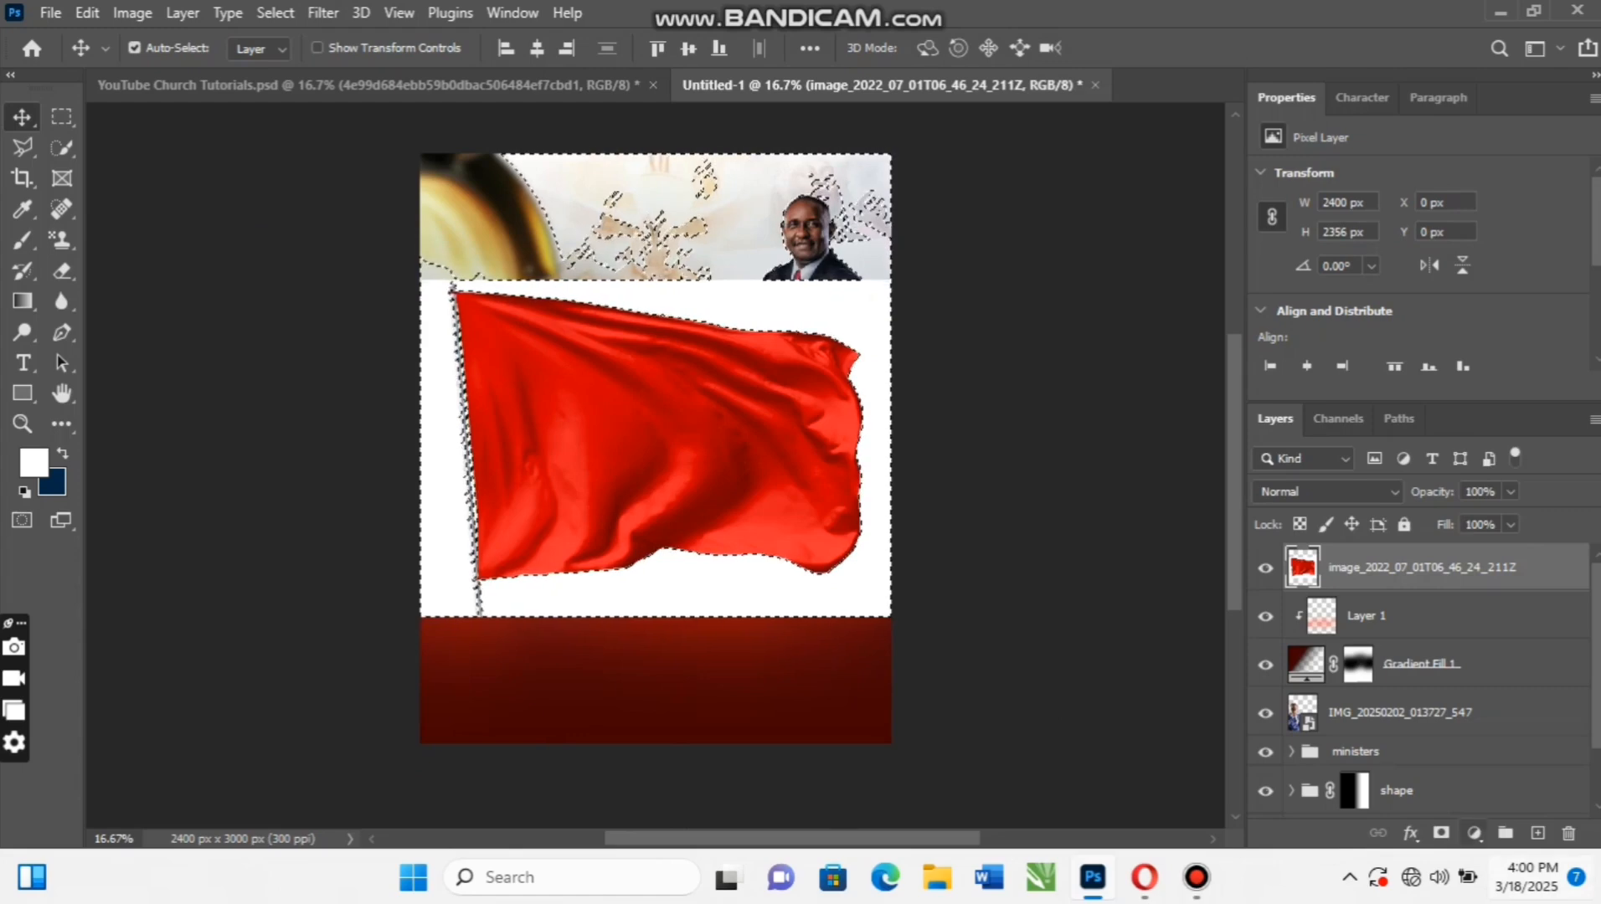
Hide the flag's white background with an inverted layer mask made from the selection, and convert the flag layer to a smart object
click(1440, 832)
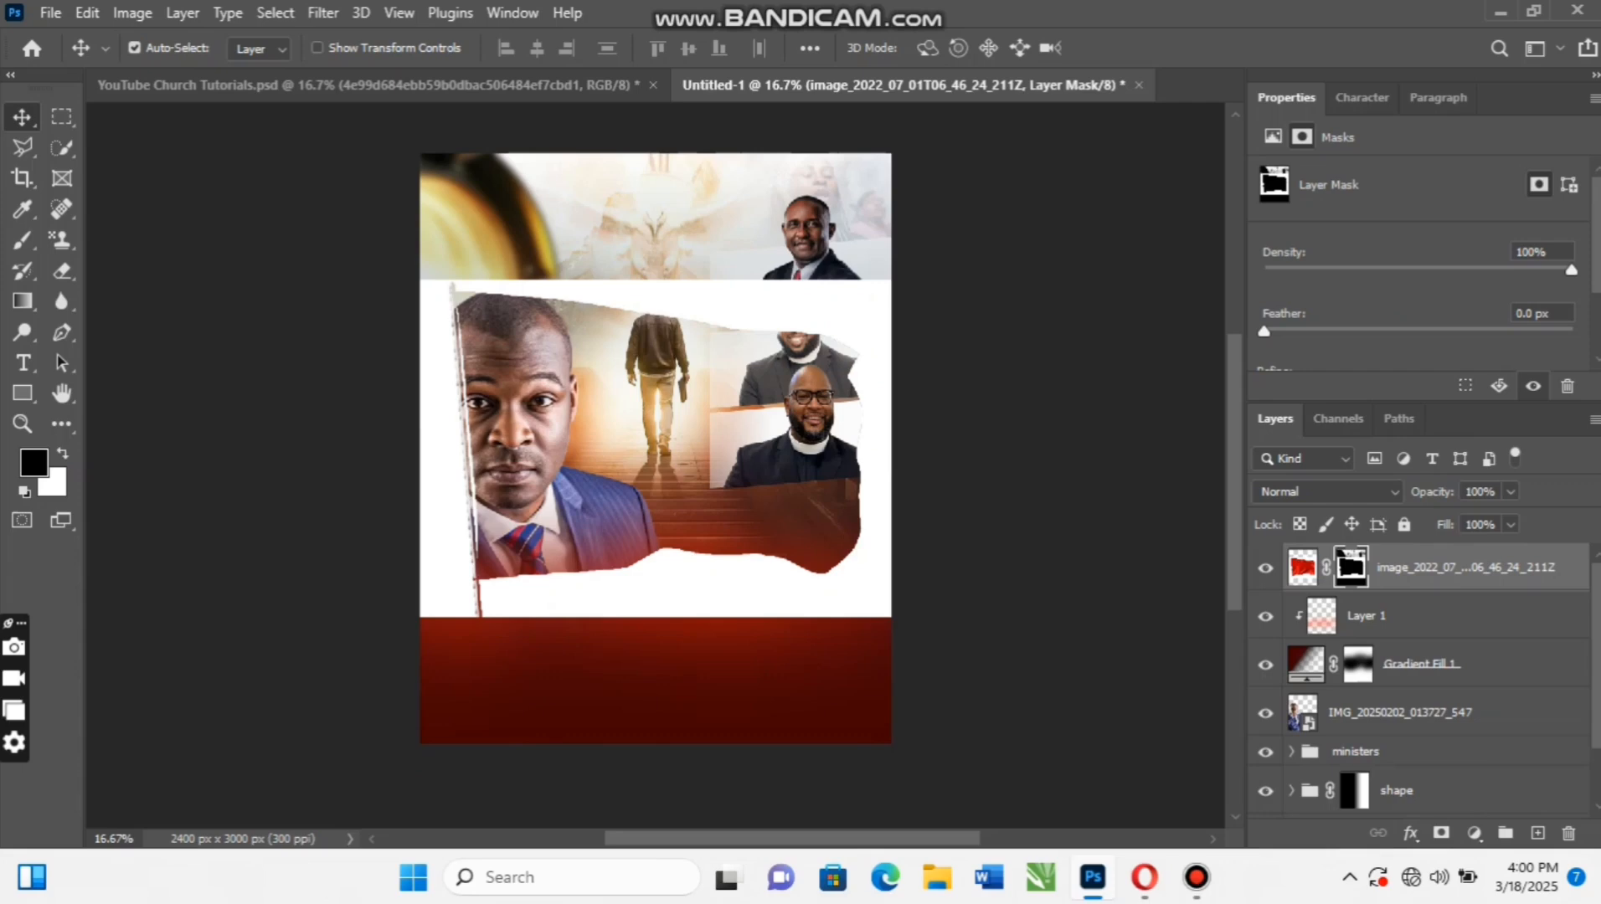
key(ctrl+i)
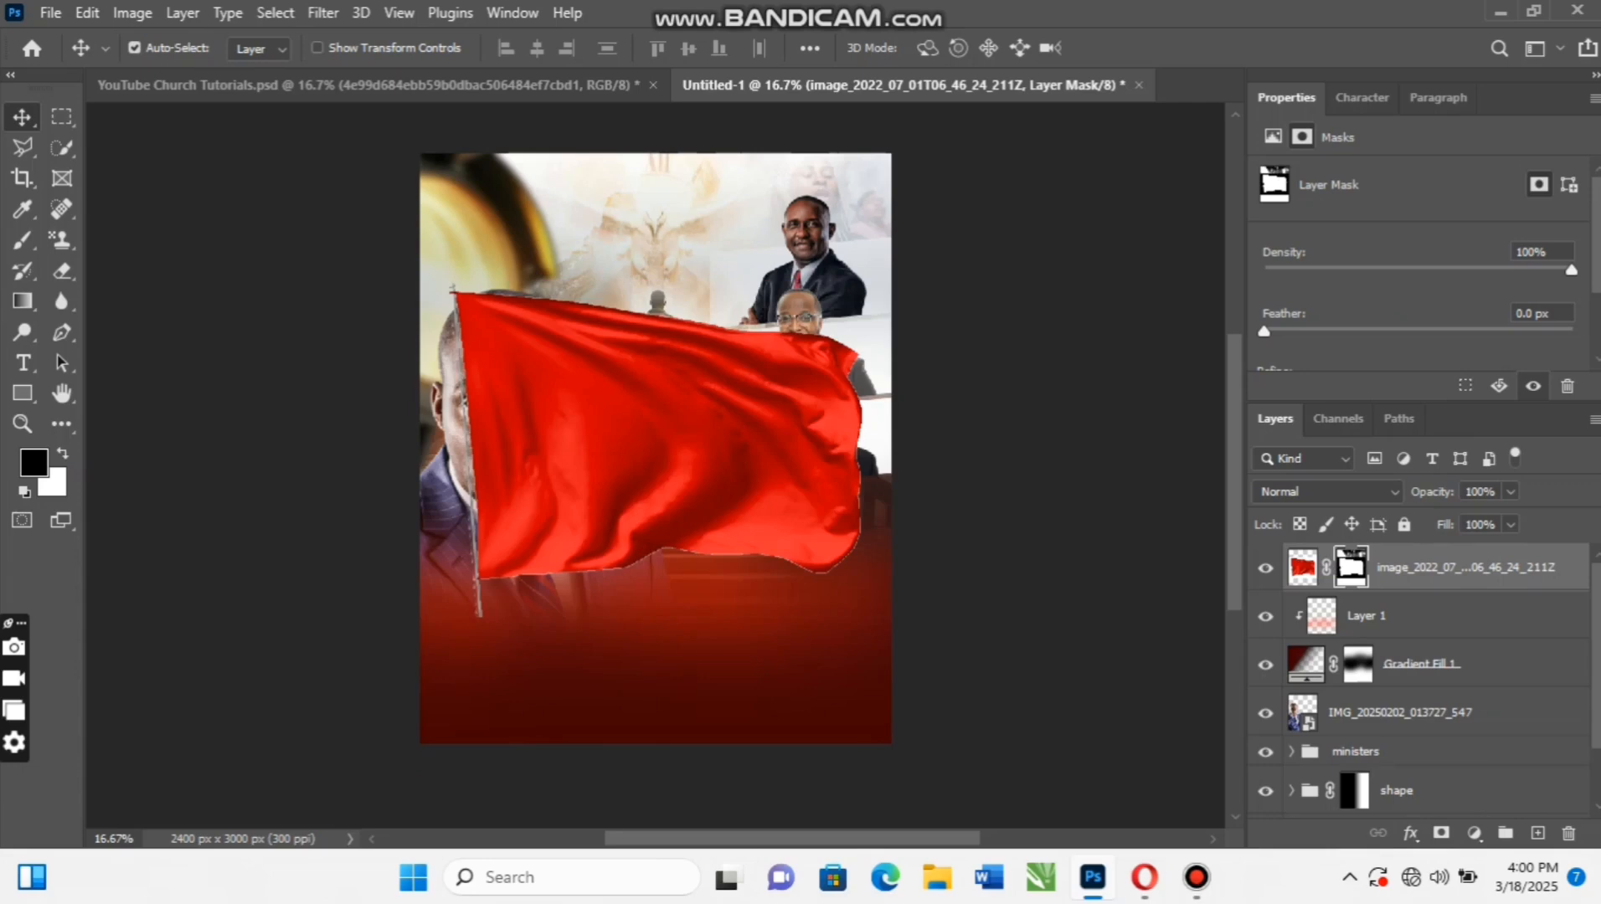
right_click(1427, 567)
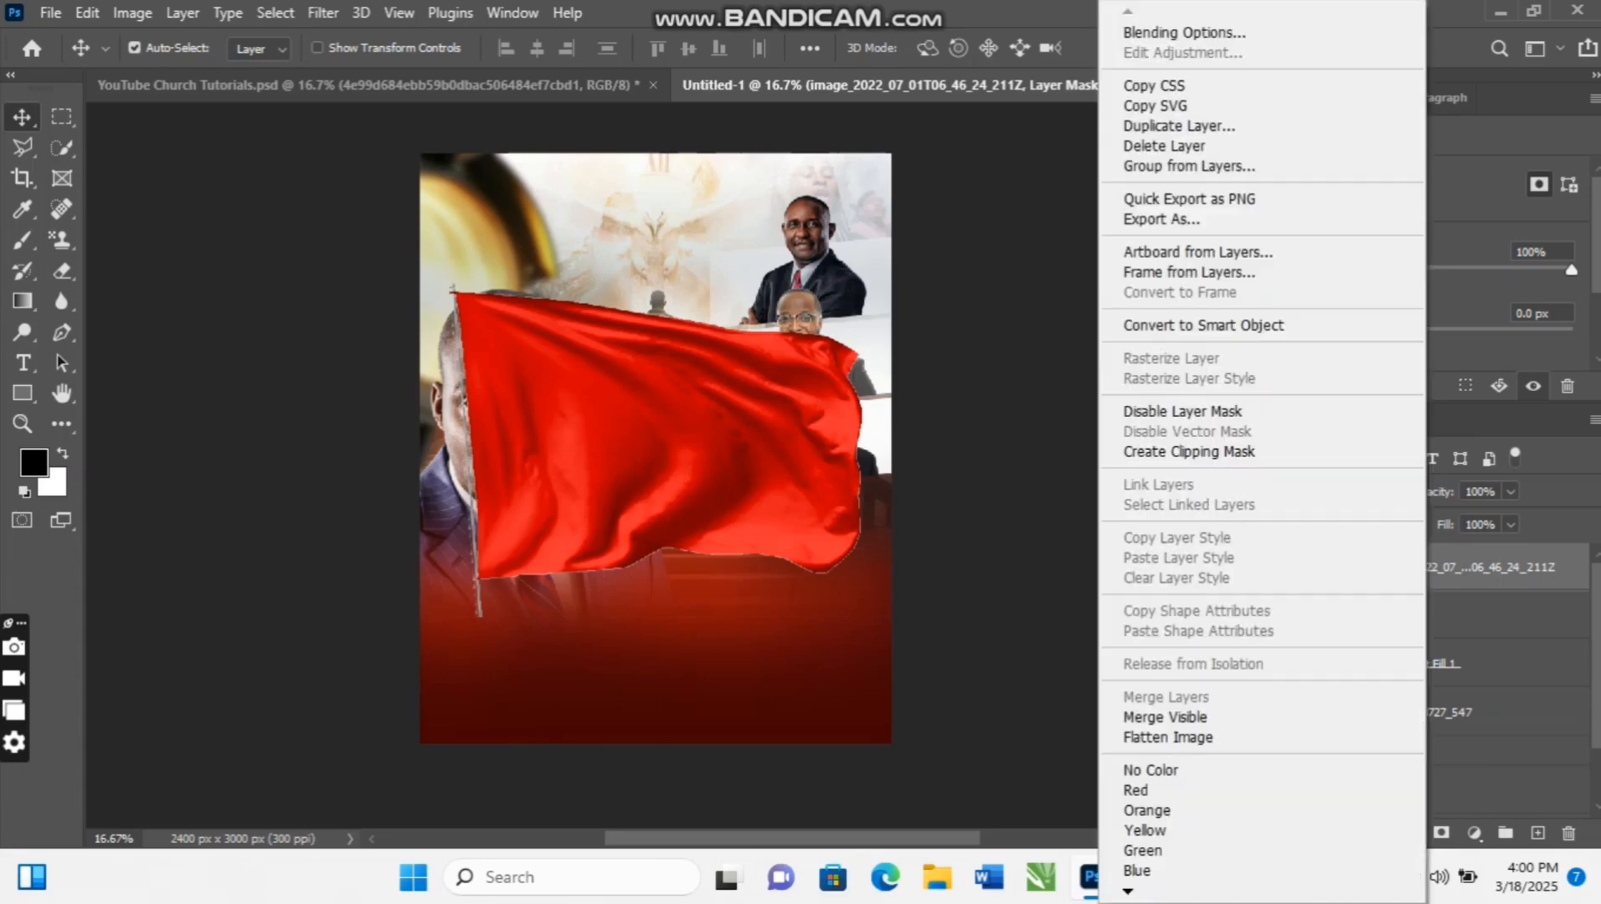
click(1203, 324)
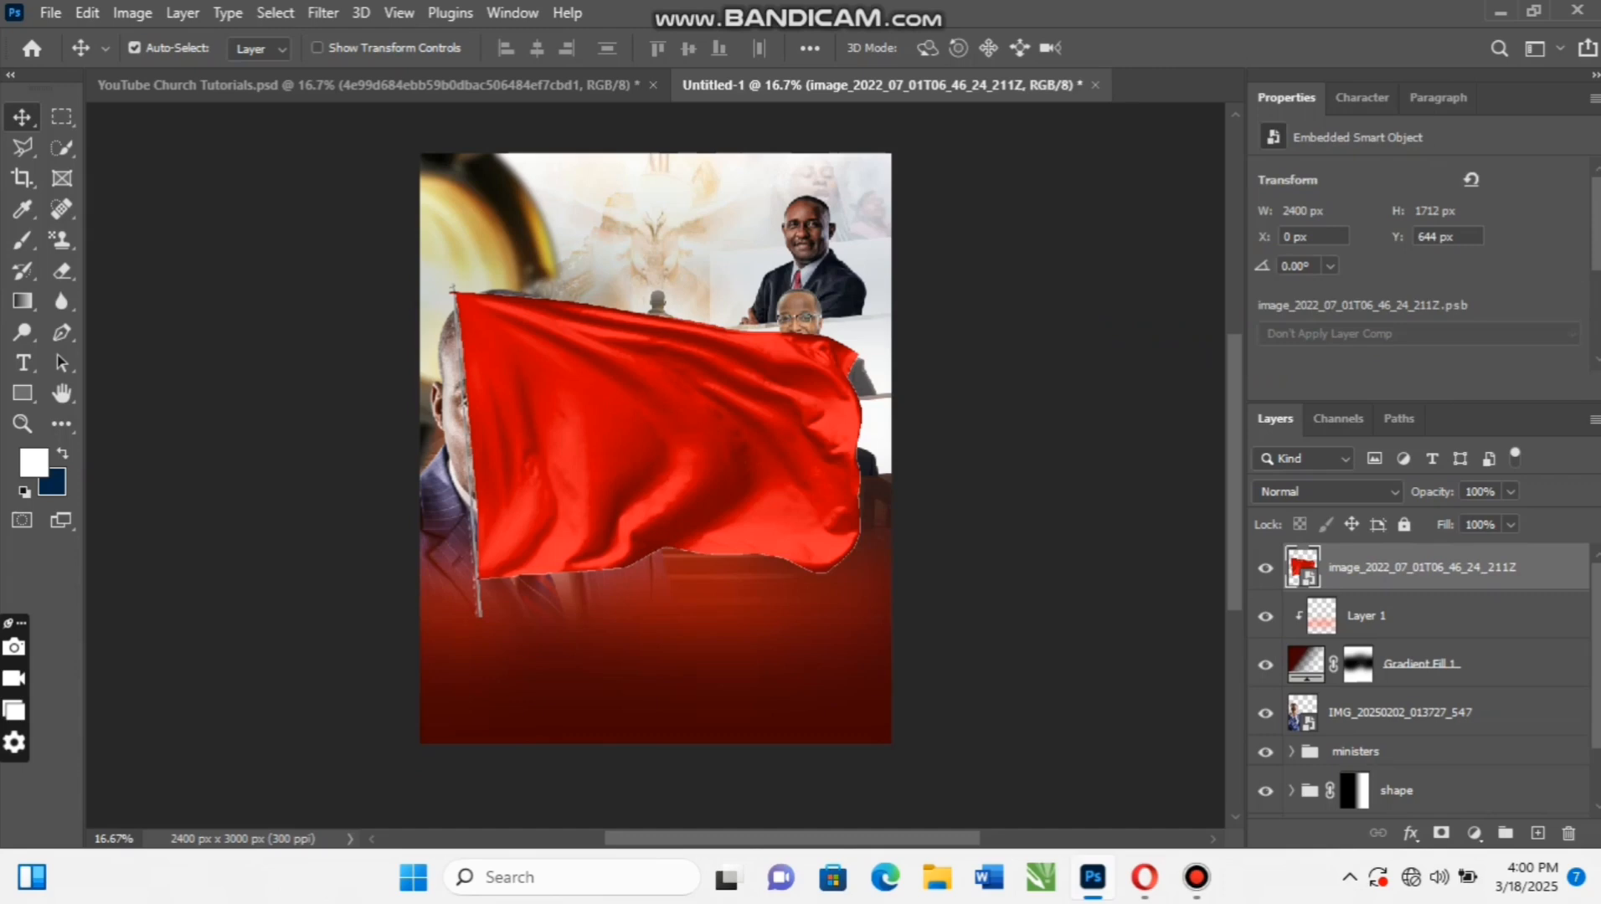
Select the flag's outline, contract the selection by 2 pixels and apply it as a layer mask to trim the flag's edges
key(ctrl)
ctrl+click(1302, 568)
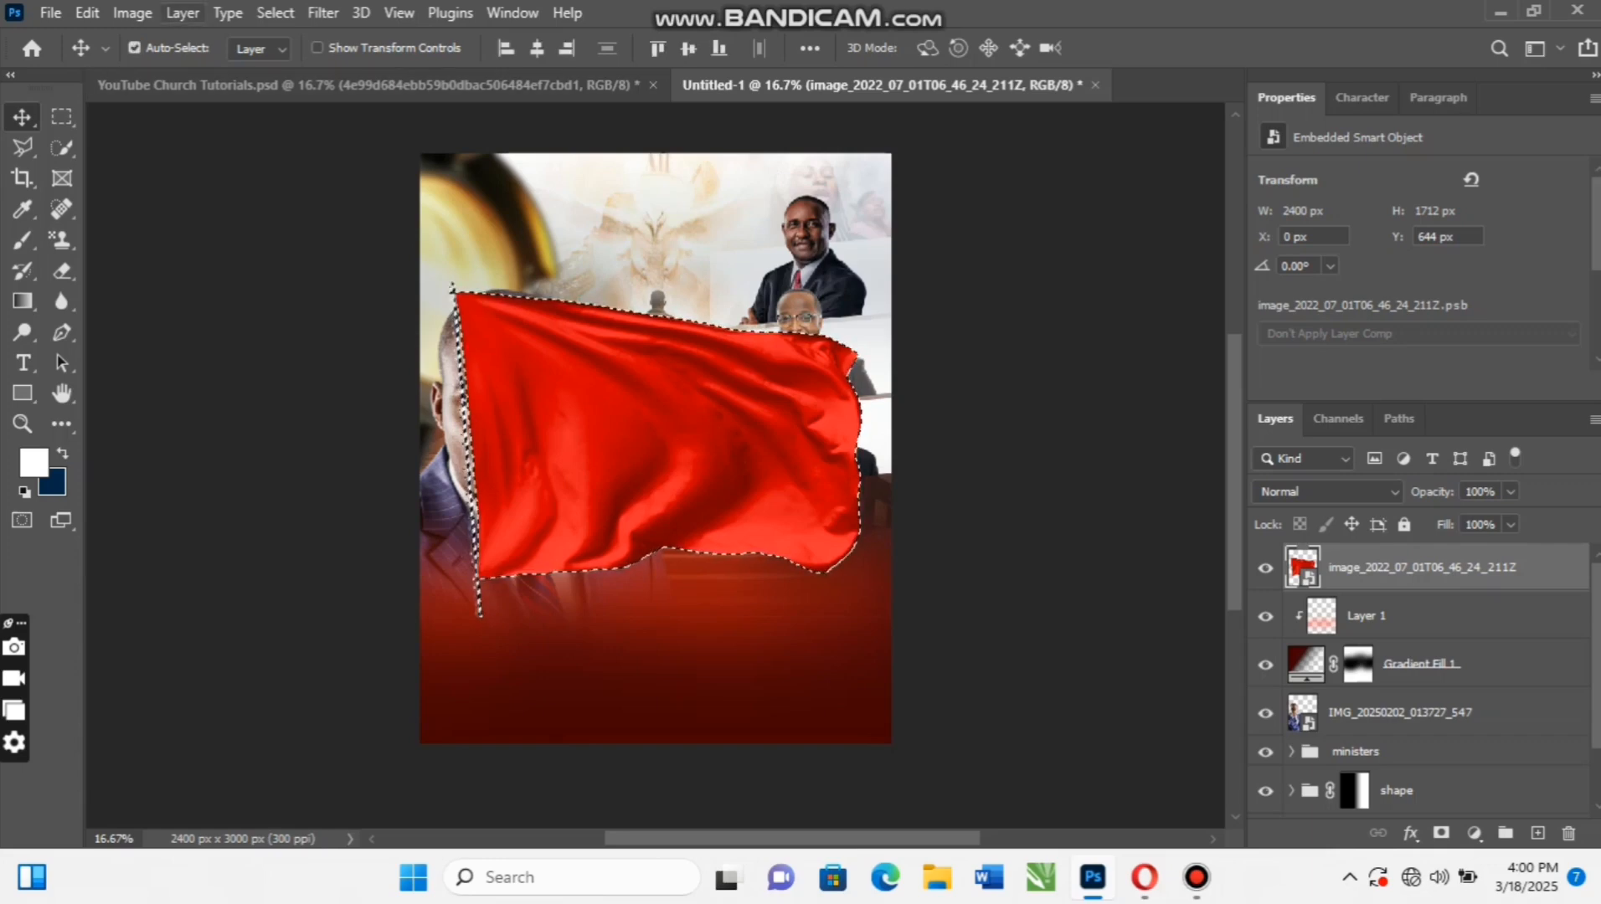
click(276, 13)
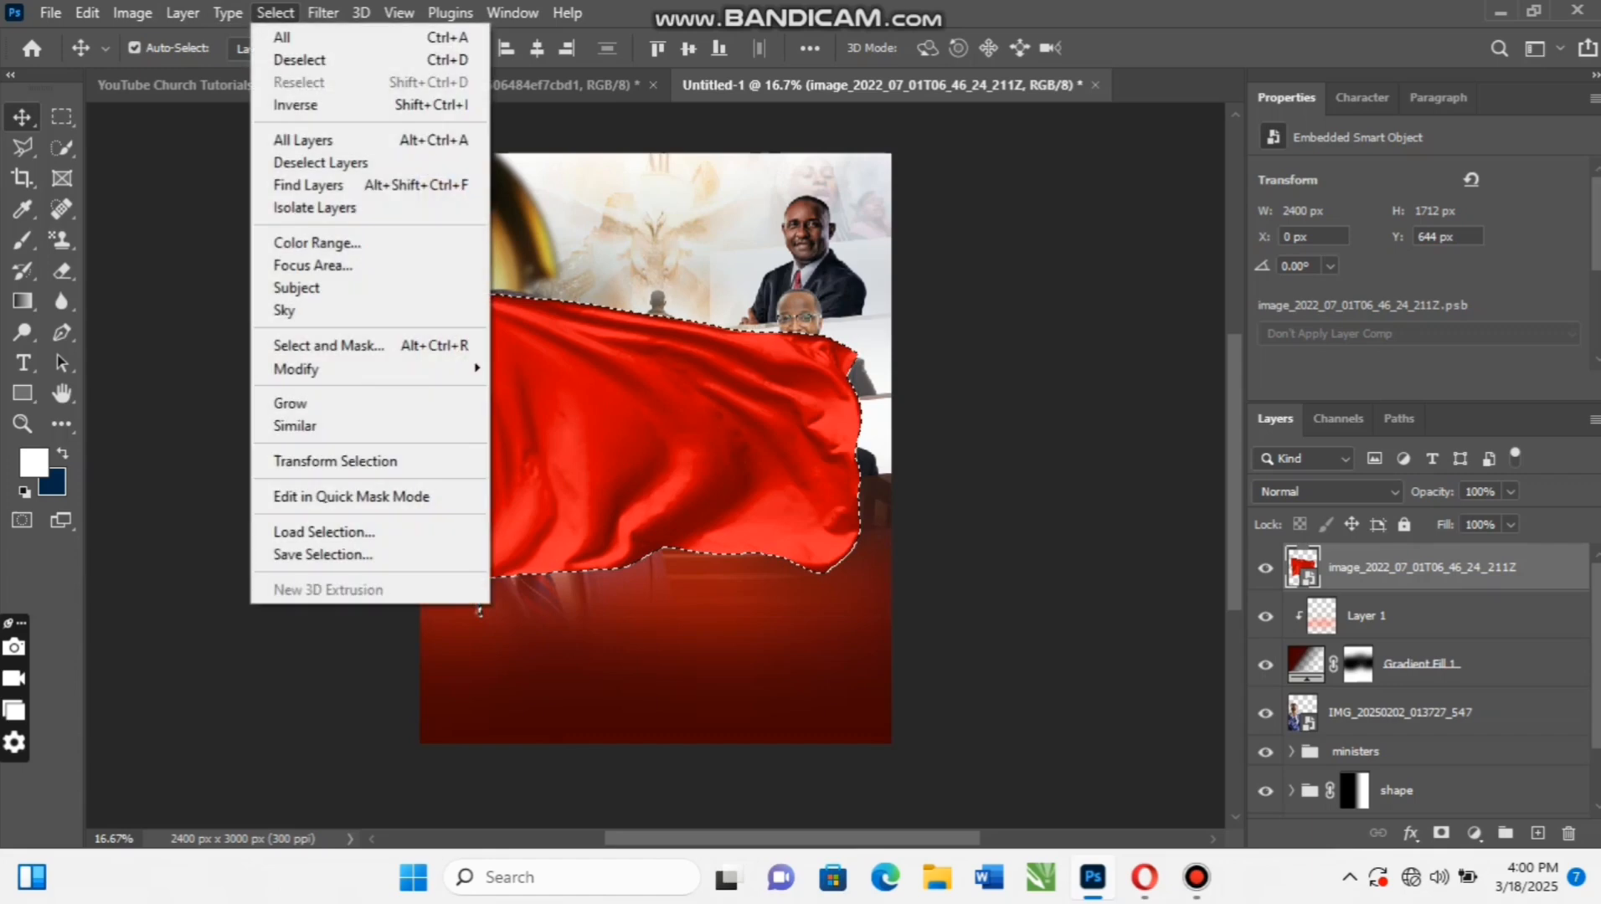
mouse_move(335, 369)
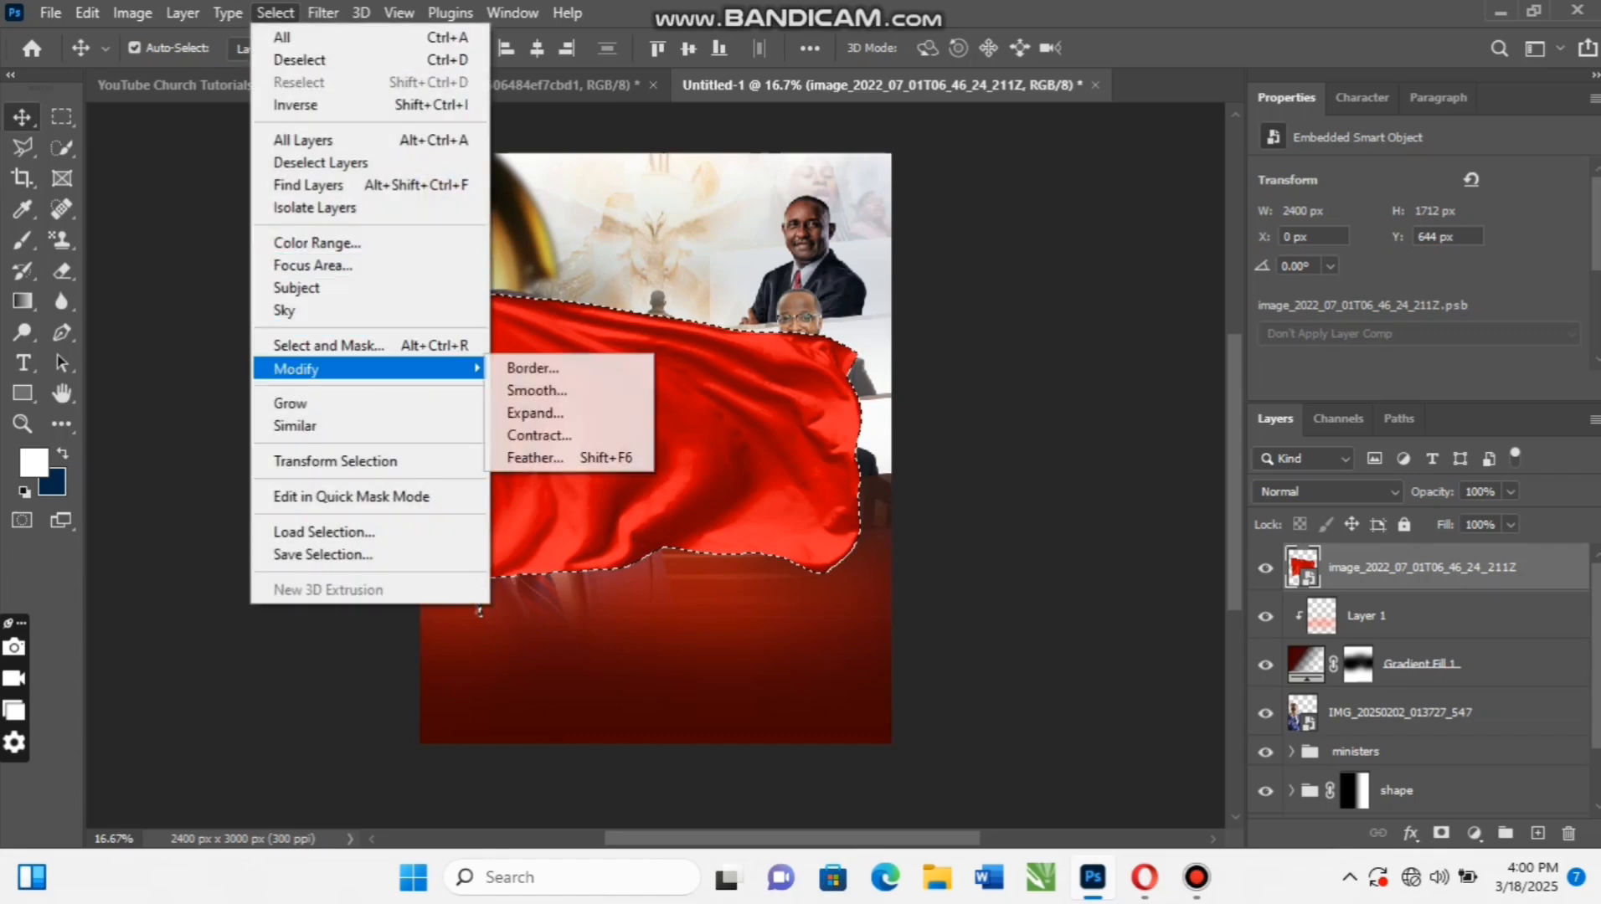
click(539, 435)
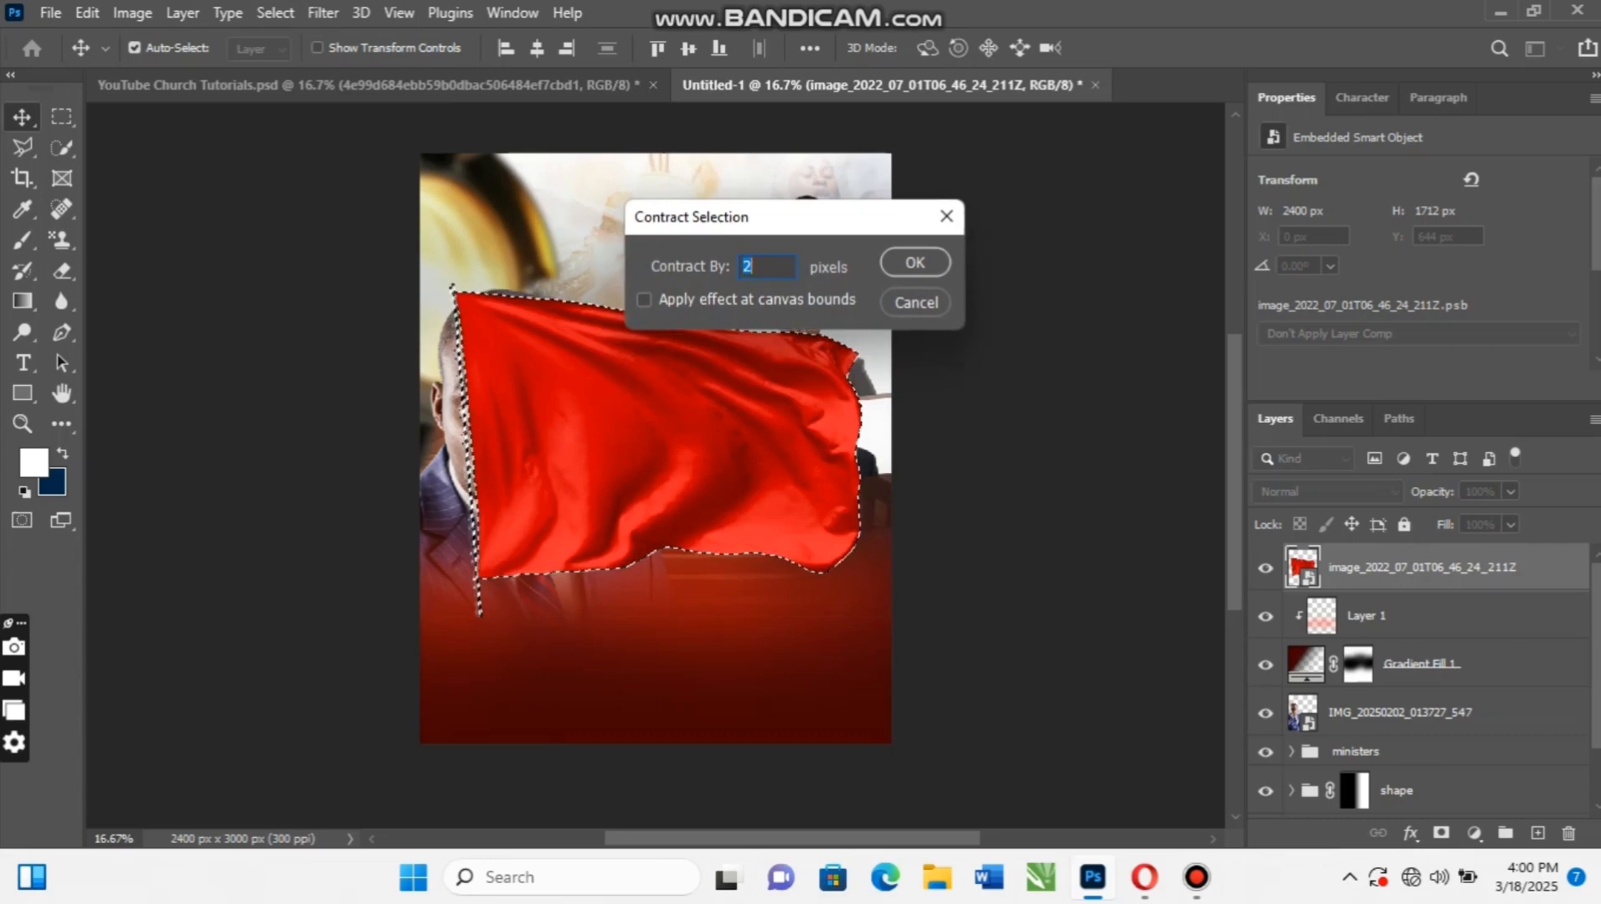
key(Return)
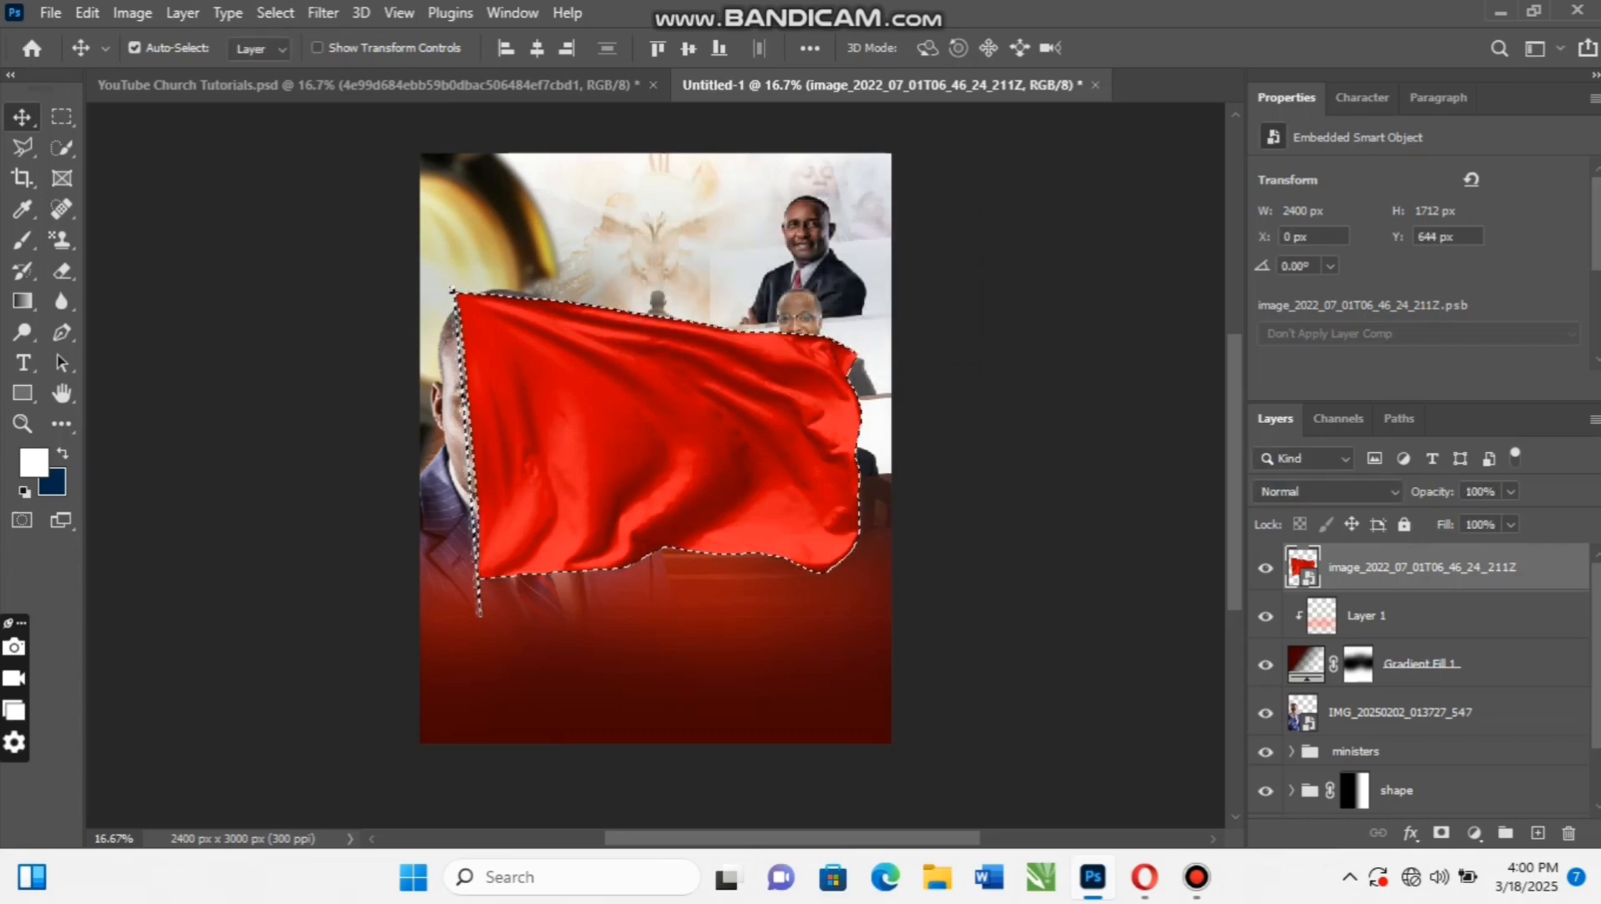
click(1441, 833)
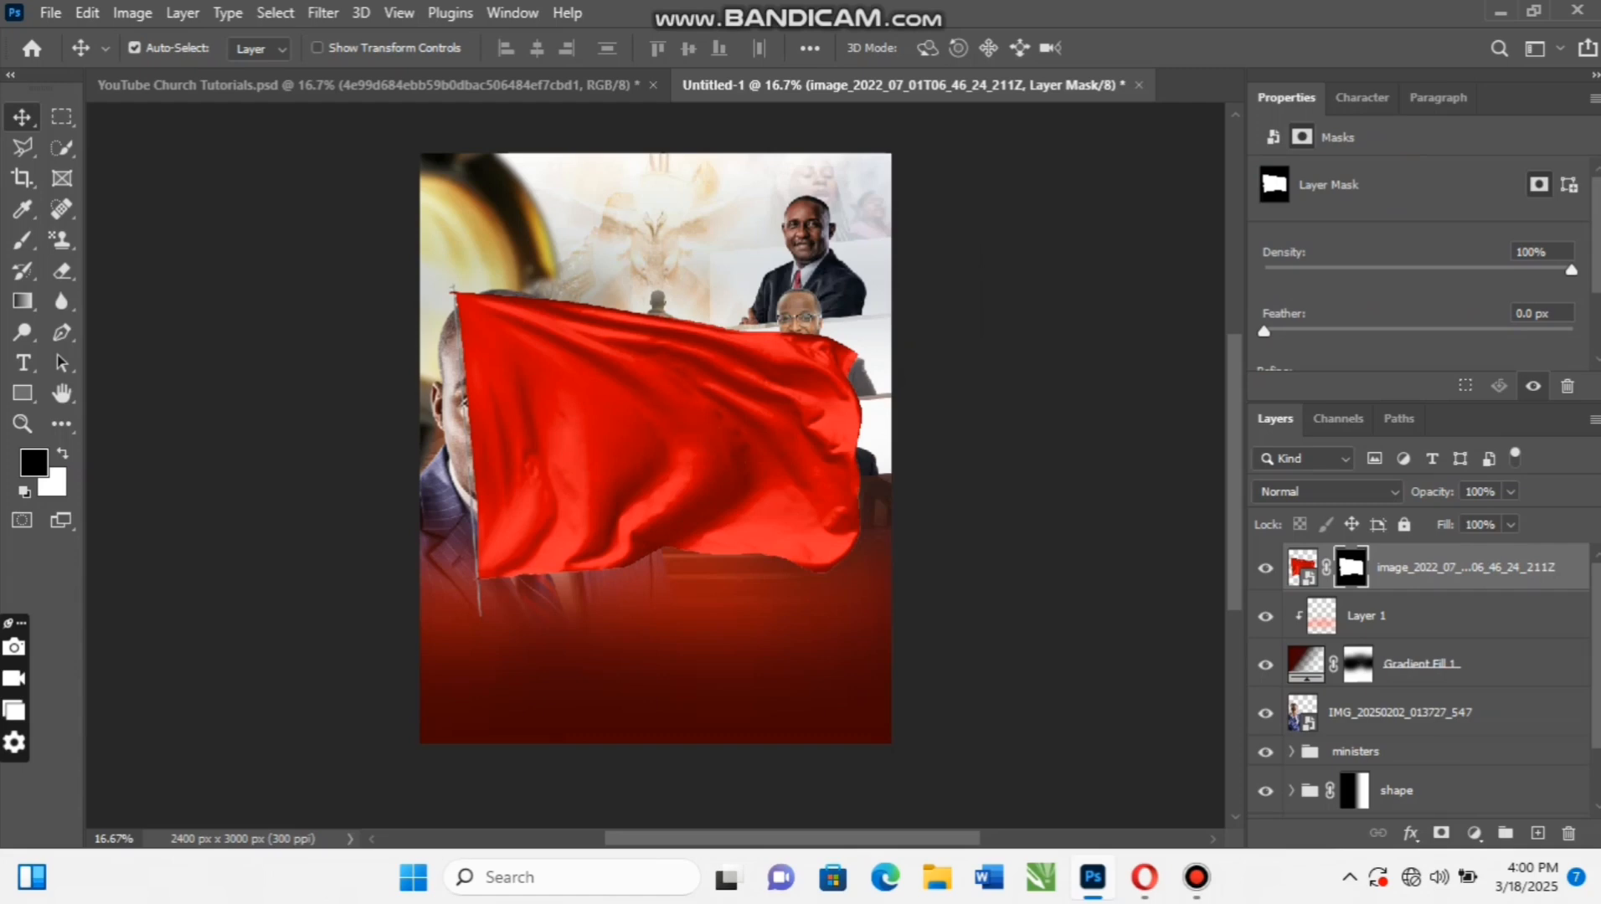
Scale the masked flag to about 24% and position it just above the large portrait's head
click(1303, 567)
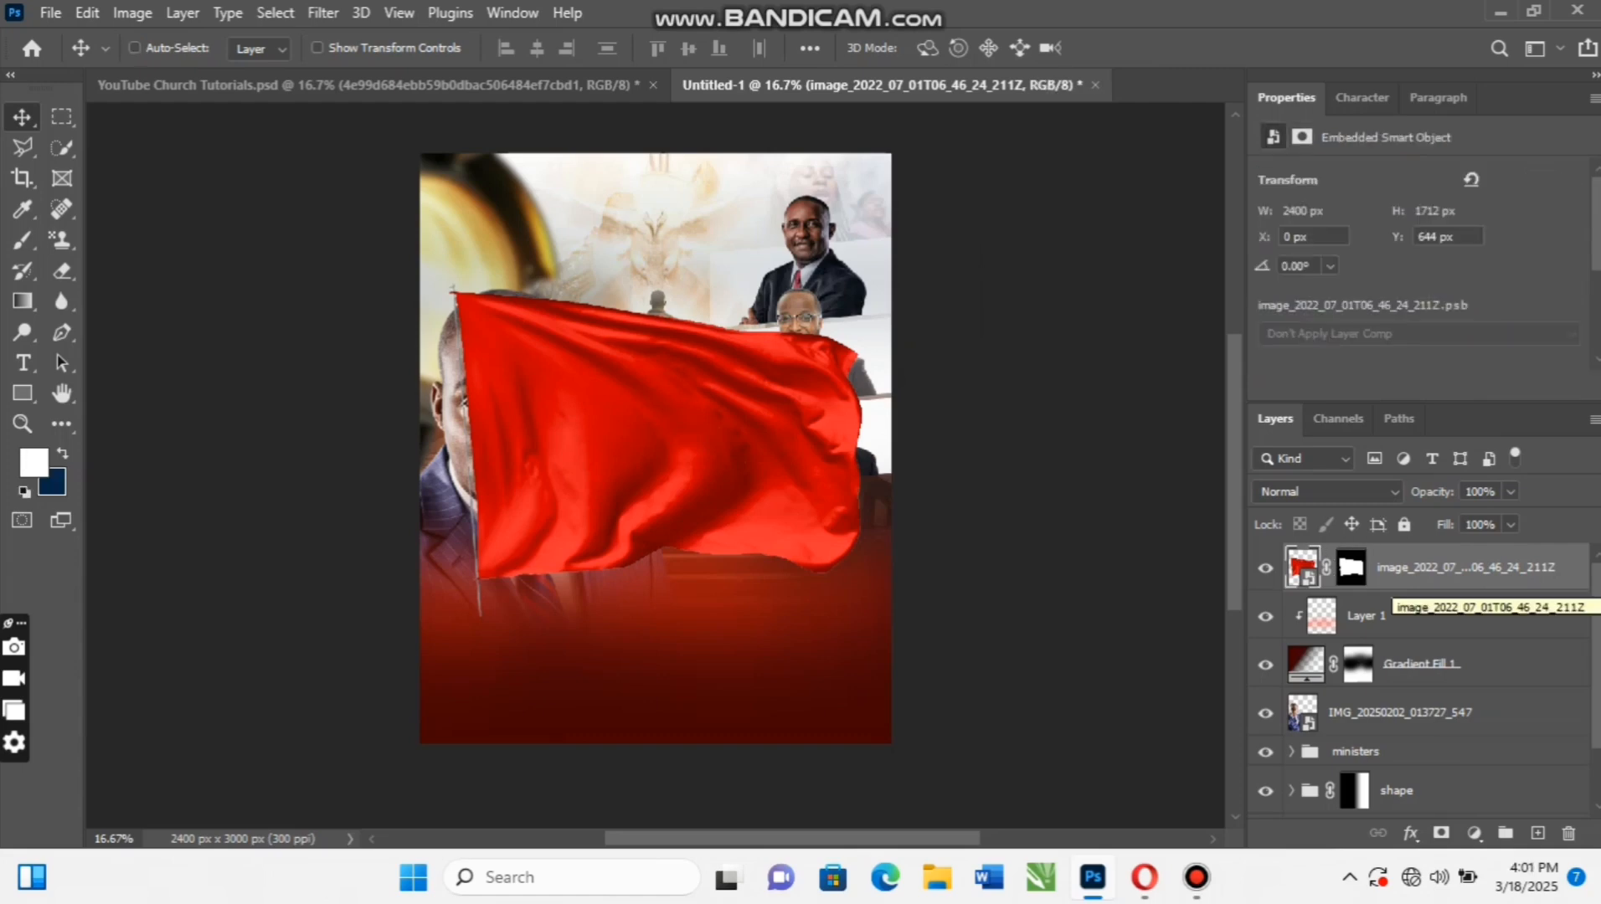
key(ctrl+t)
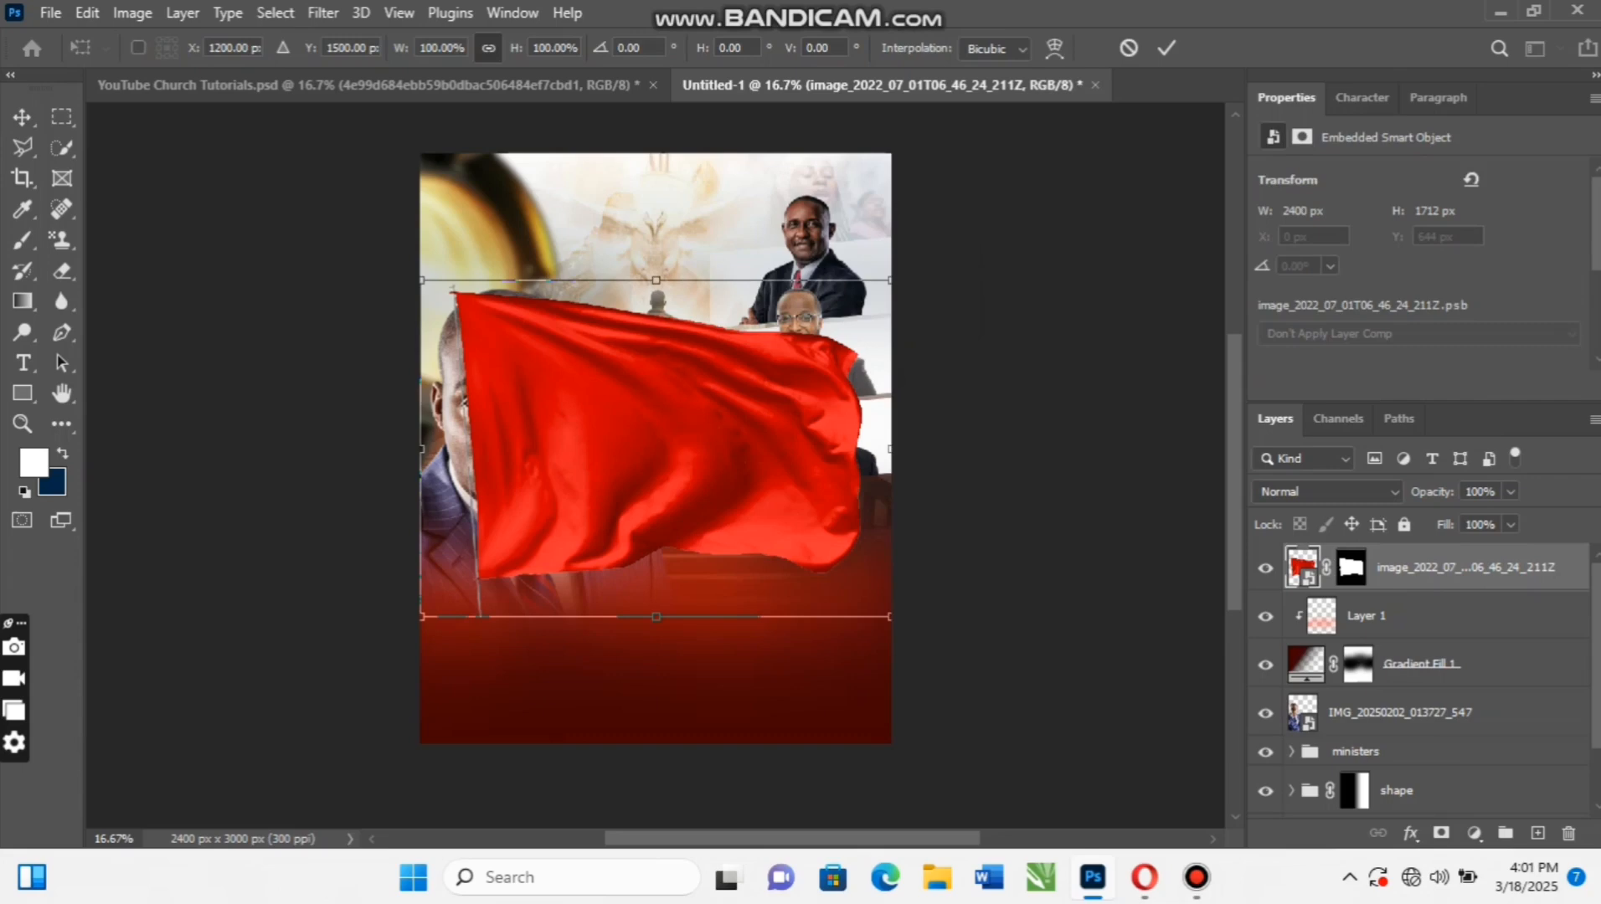
drag(889, 449, 530, 235)
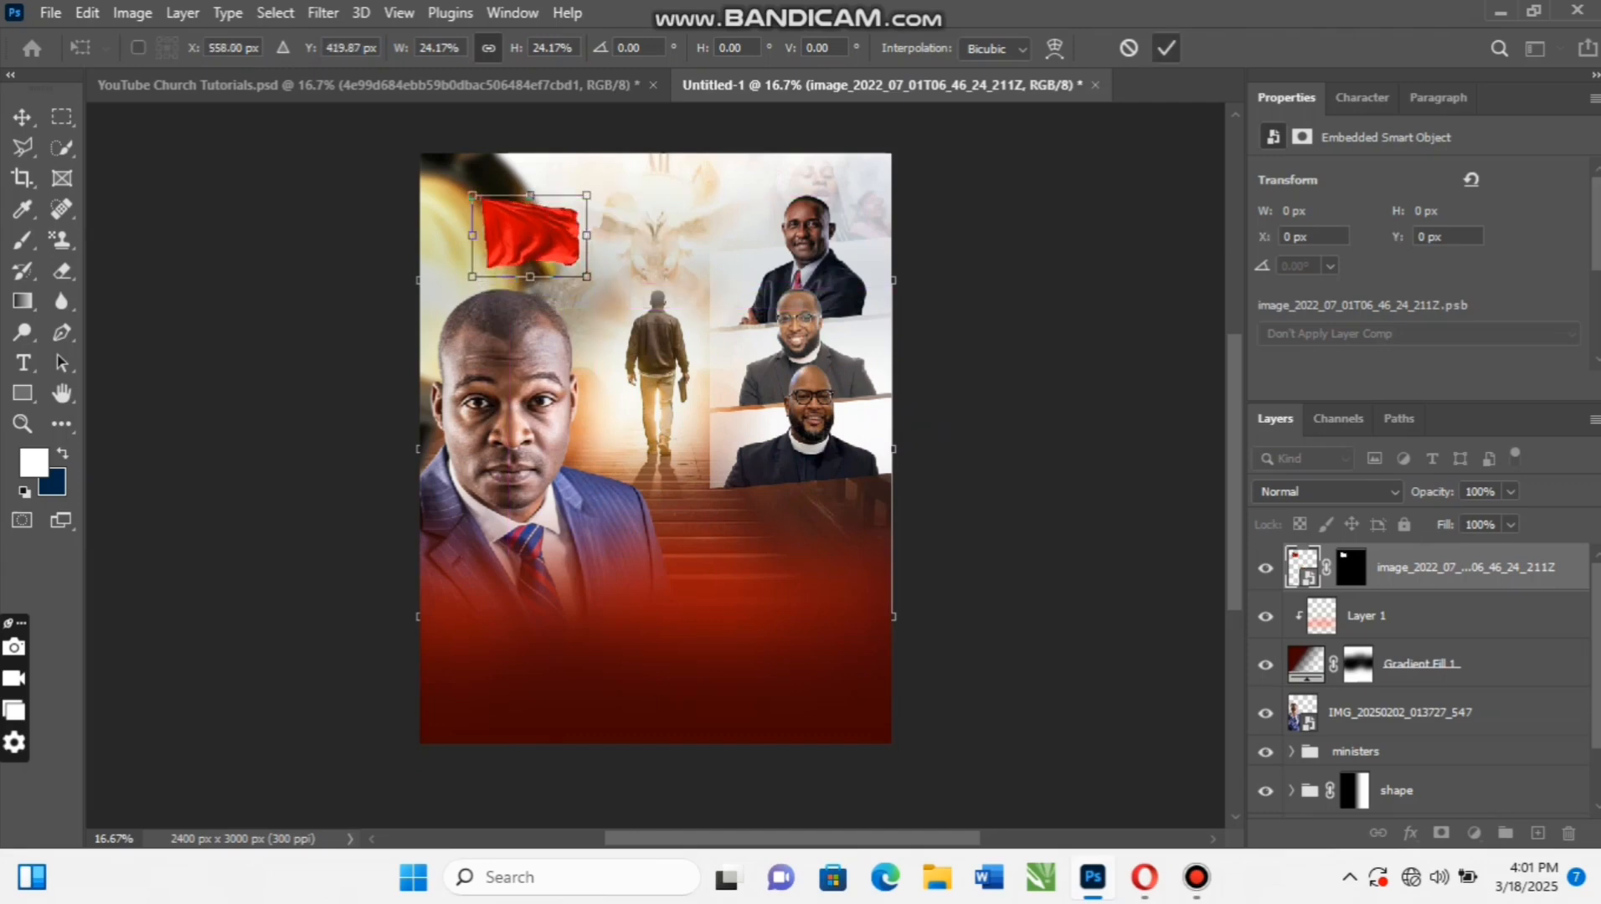
click(1166, 48)
drag(530, 236, 530, 243)
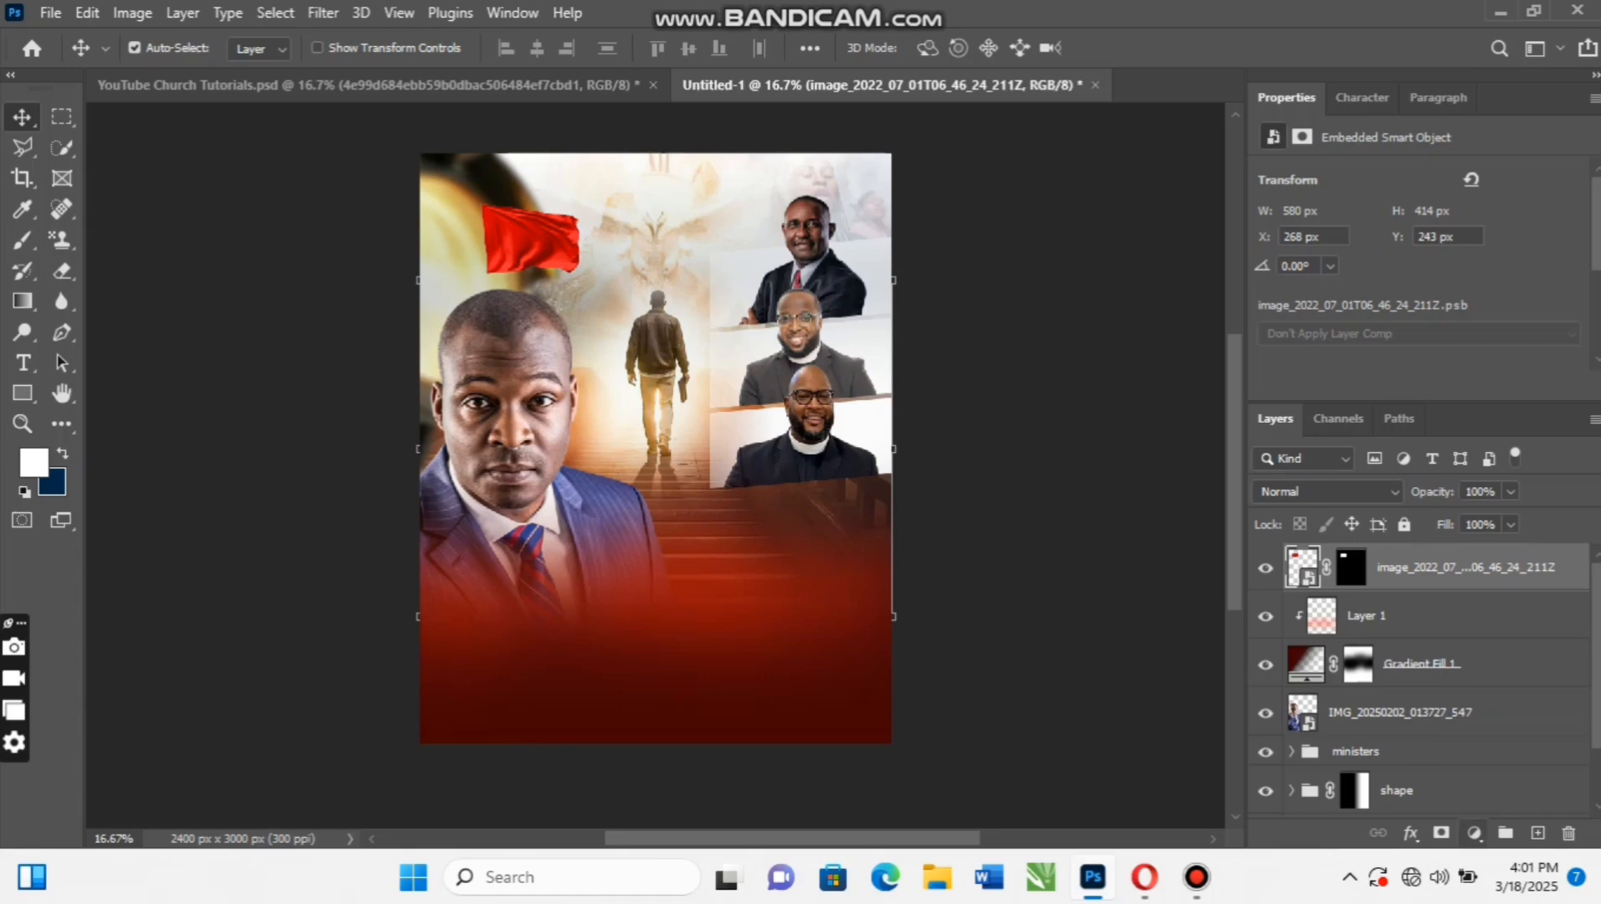
Clip a Hue/Saturation adjustment to the flag layer and set Hue to -54, checking the colour against the reference flyer
click(1475, 833)
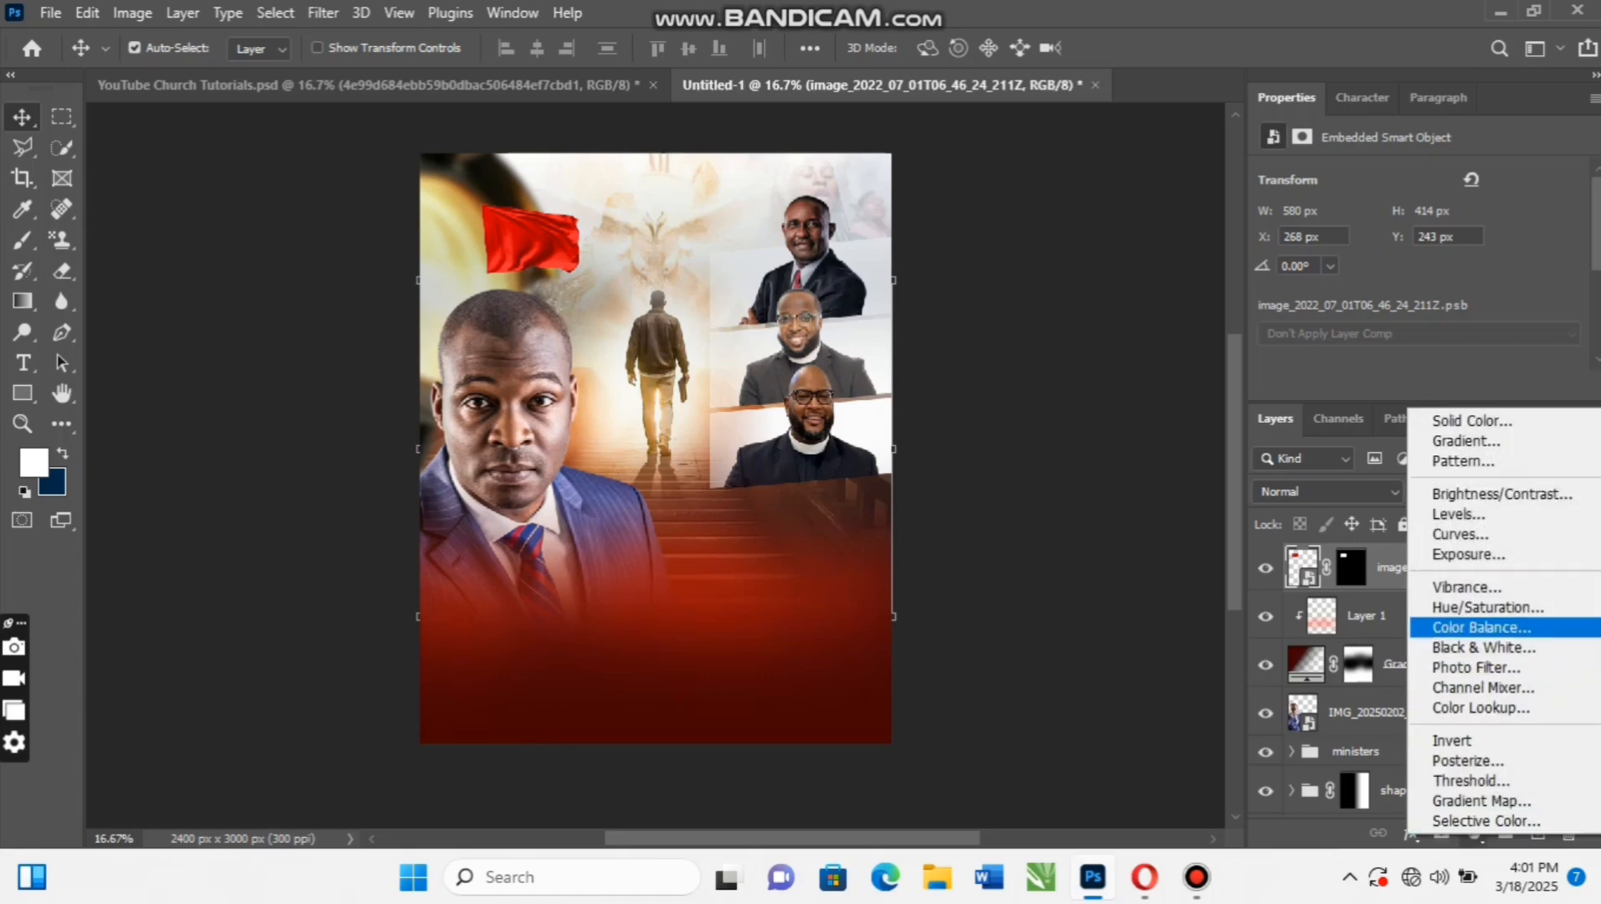
click(1487, 607)
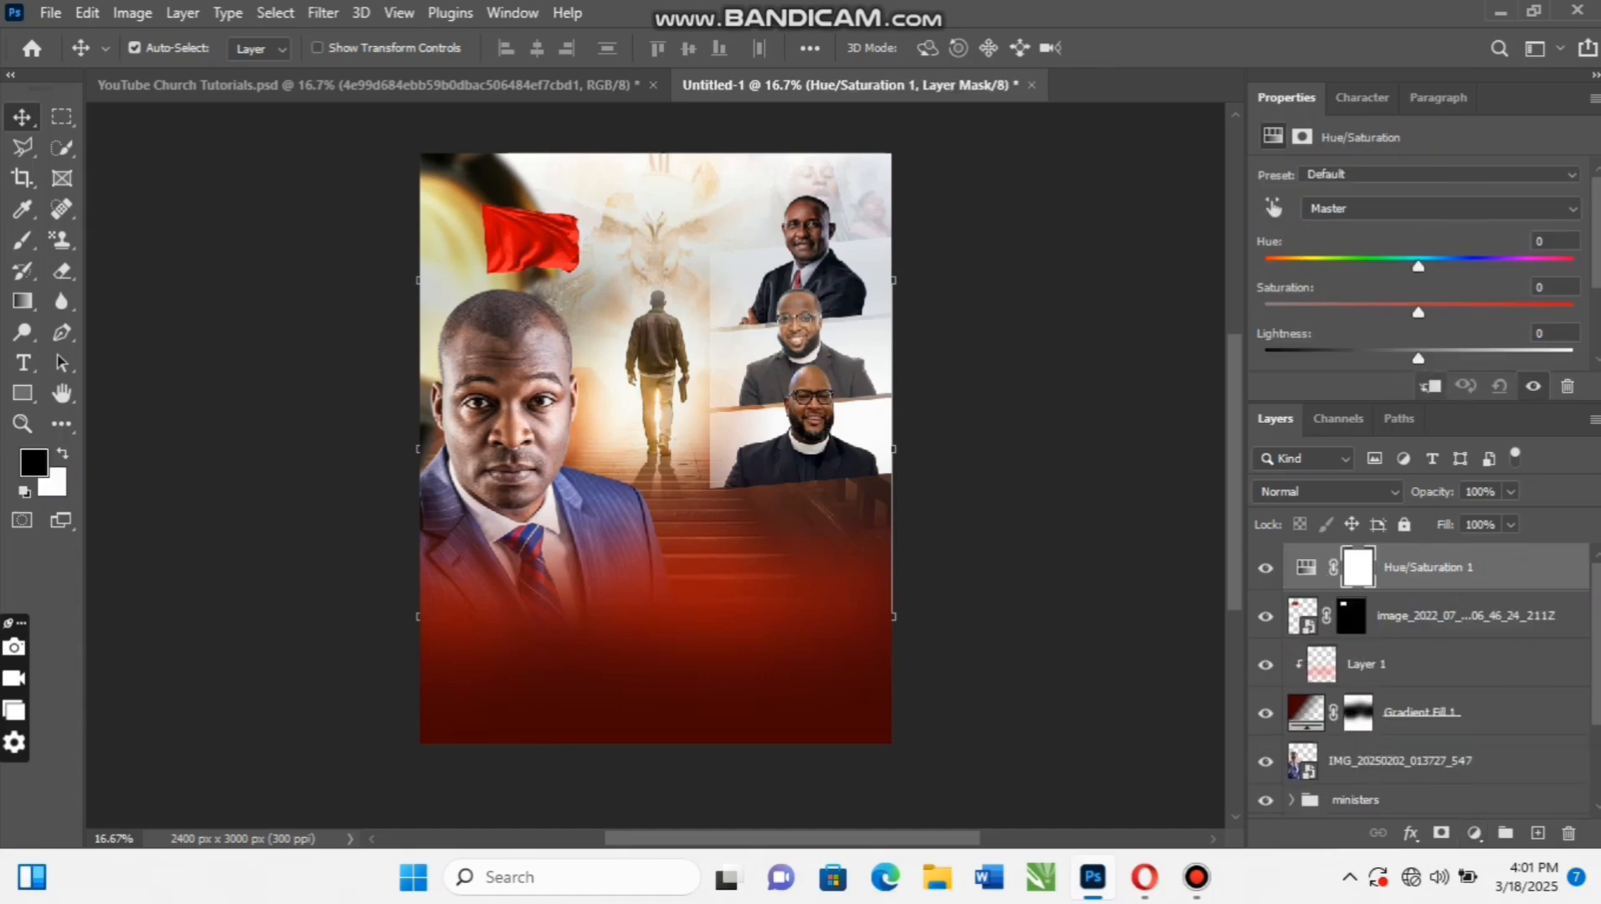
click(1429, 386)
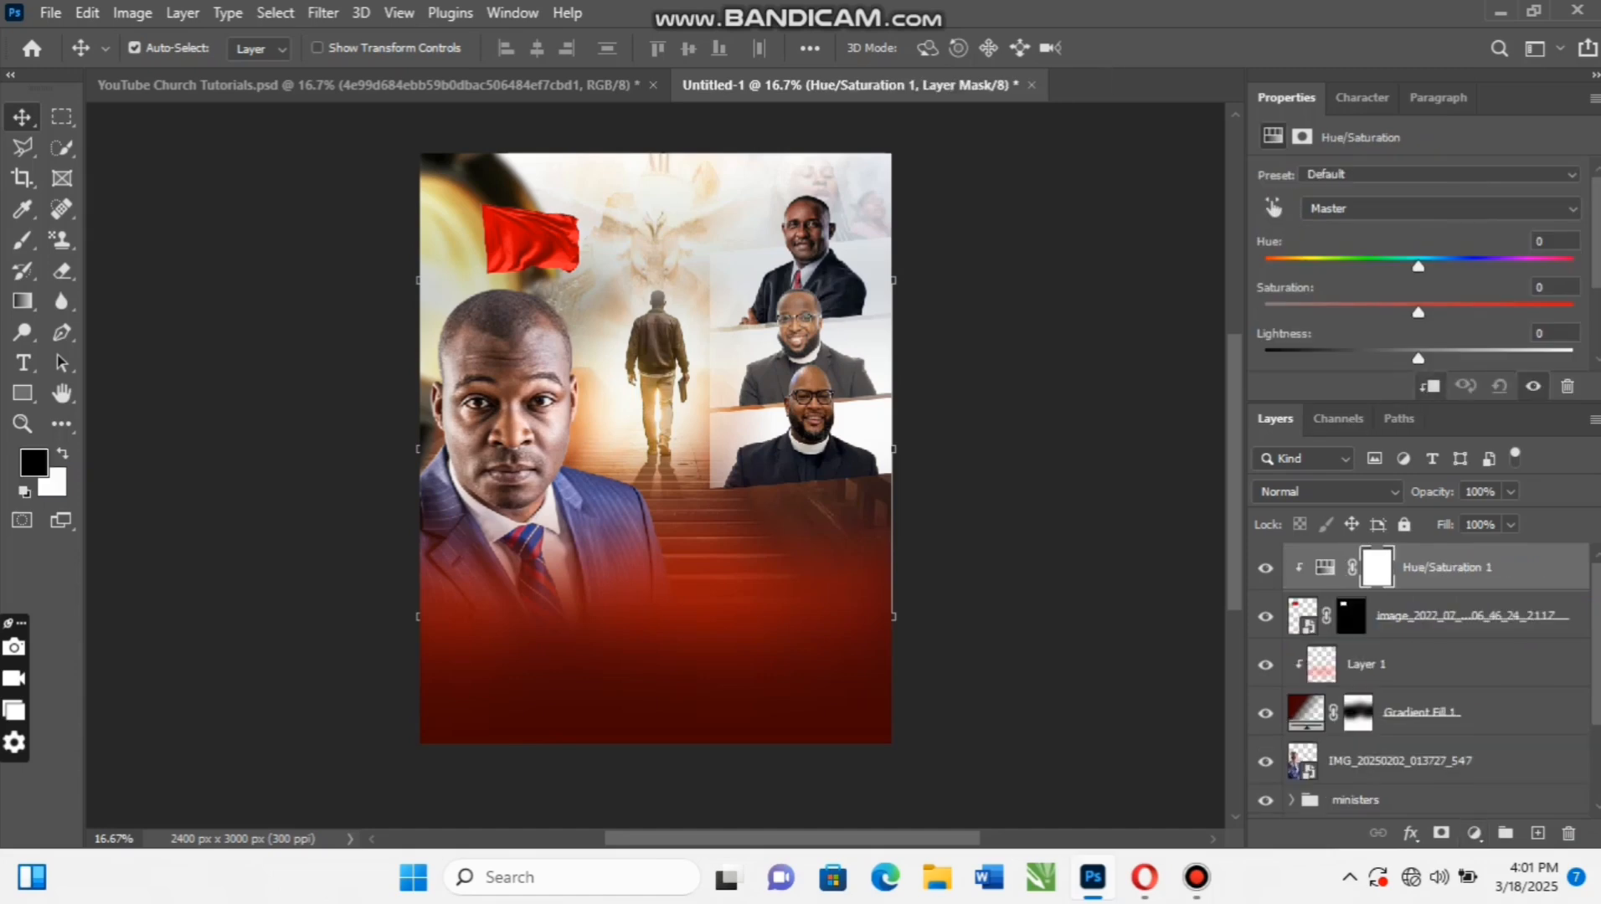
drag(1418, 266, 1346, 266)
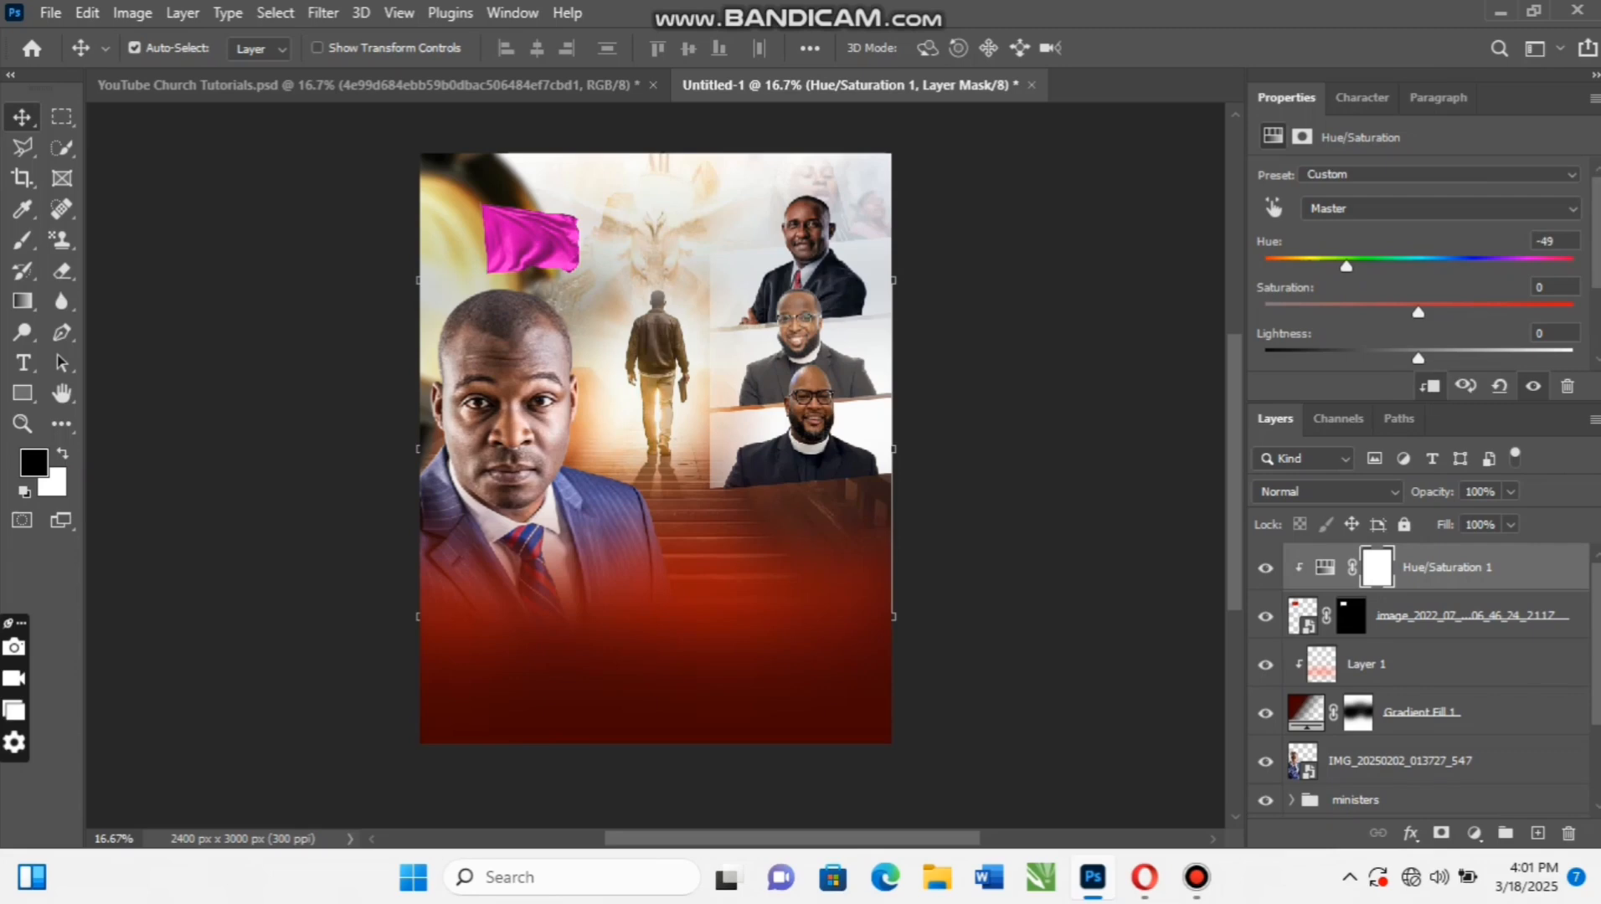
key(ctrl+Tab)
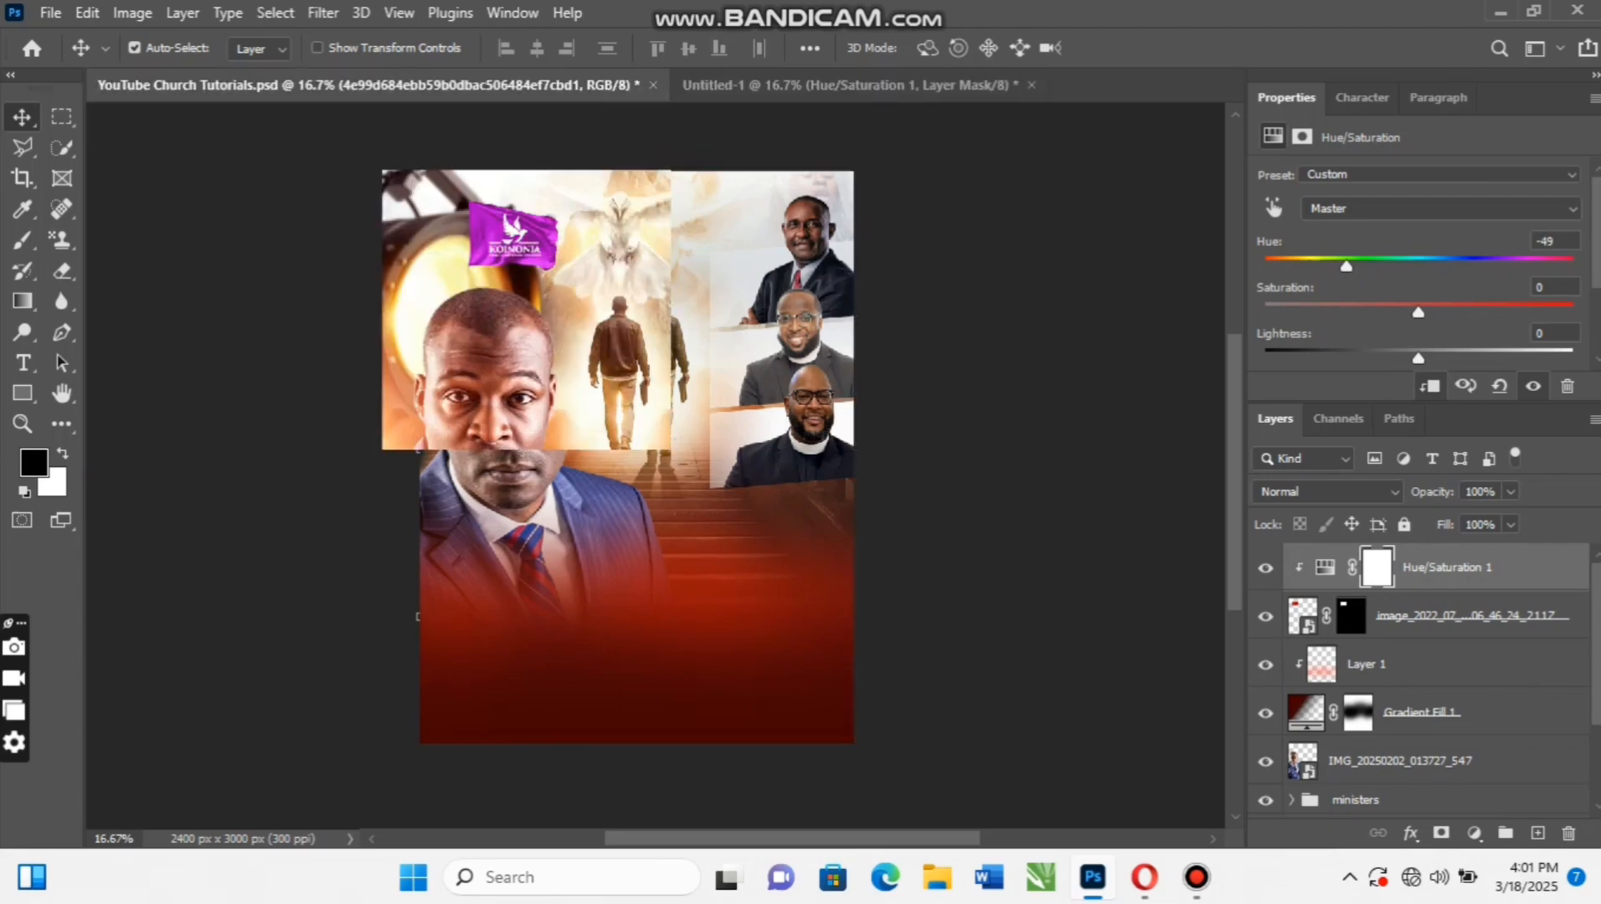
key(ctrl+Tab)
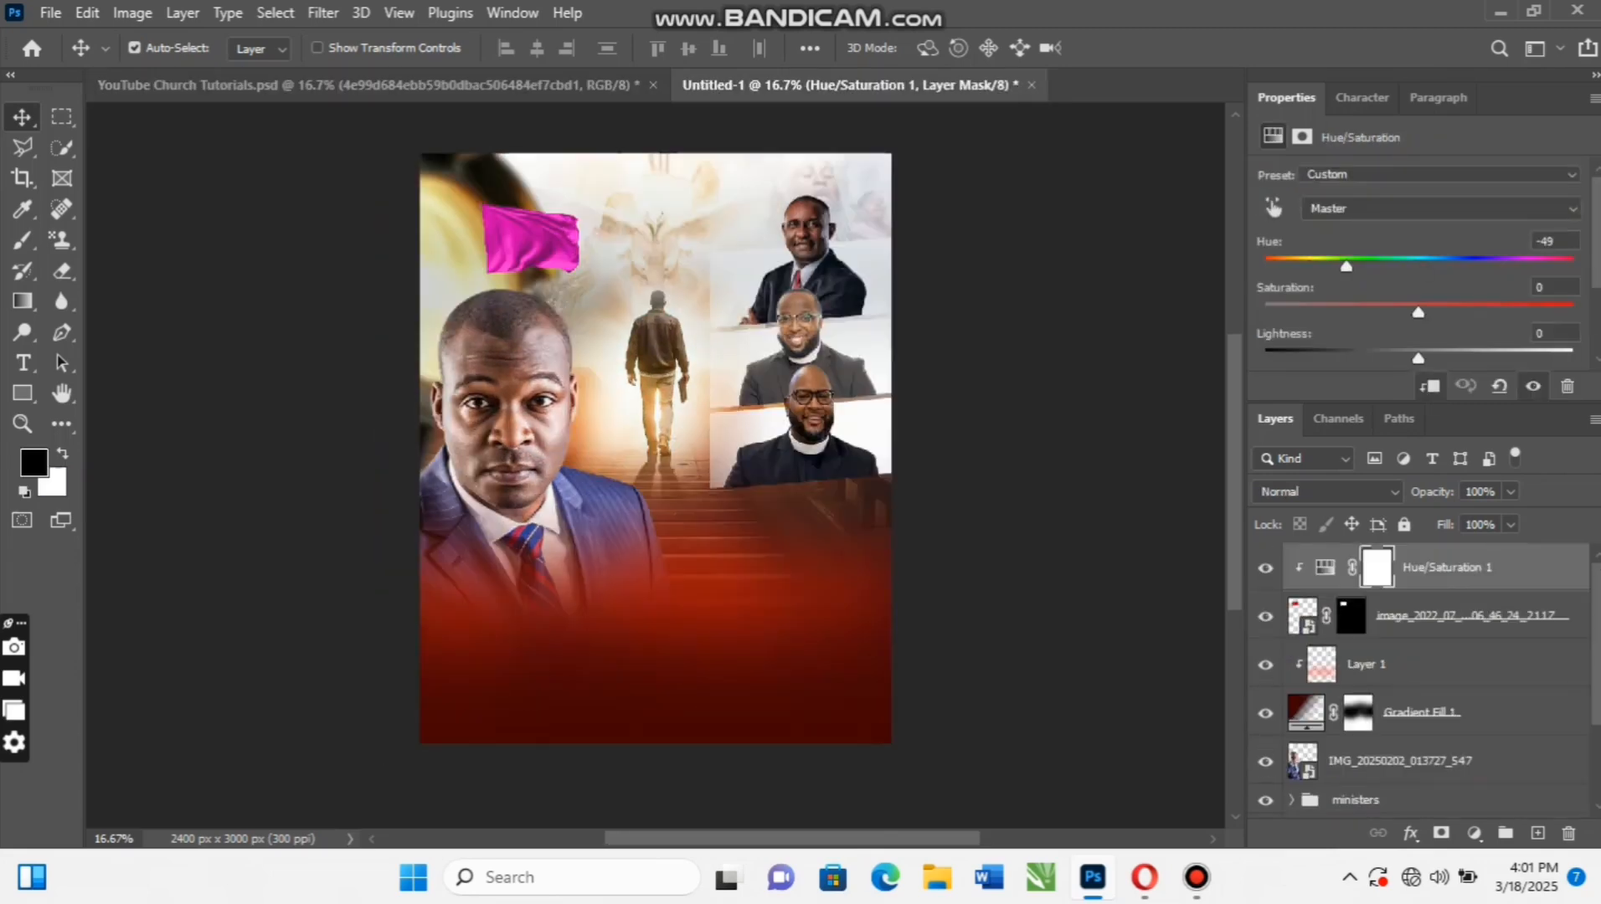
drag(1346, 266, 1342, 266)
key(ctrl+Tab)
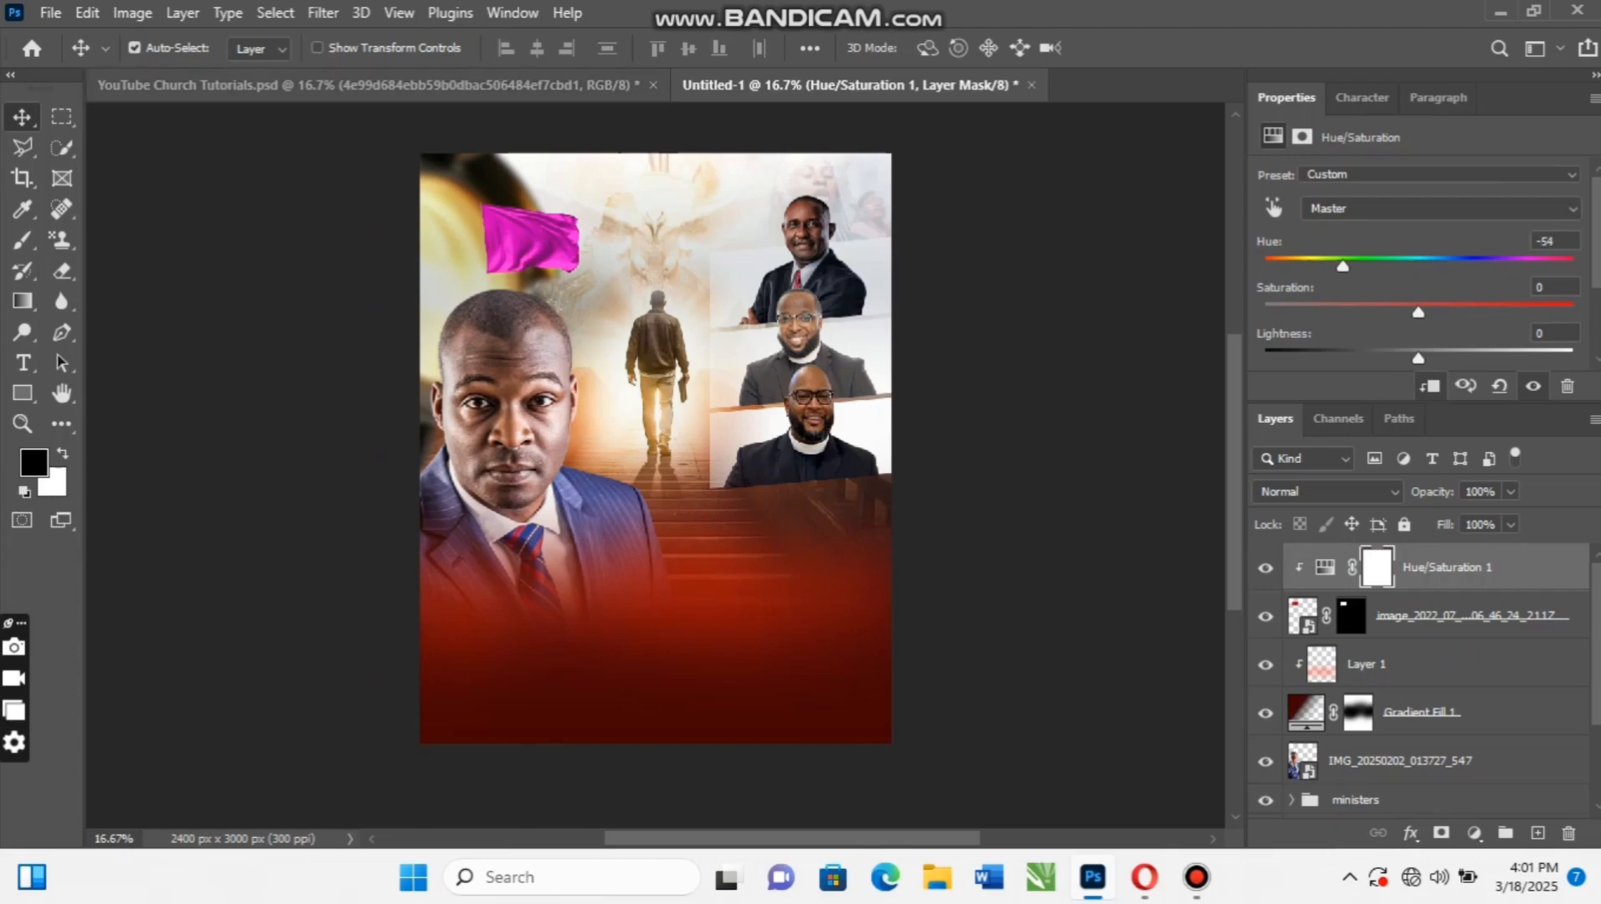
key(ctrl+Tab)
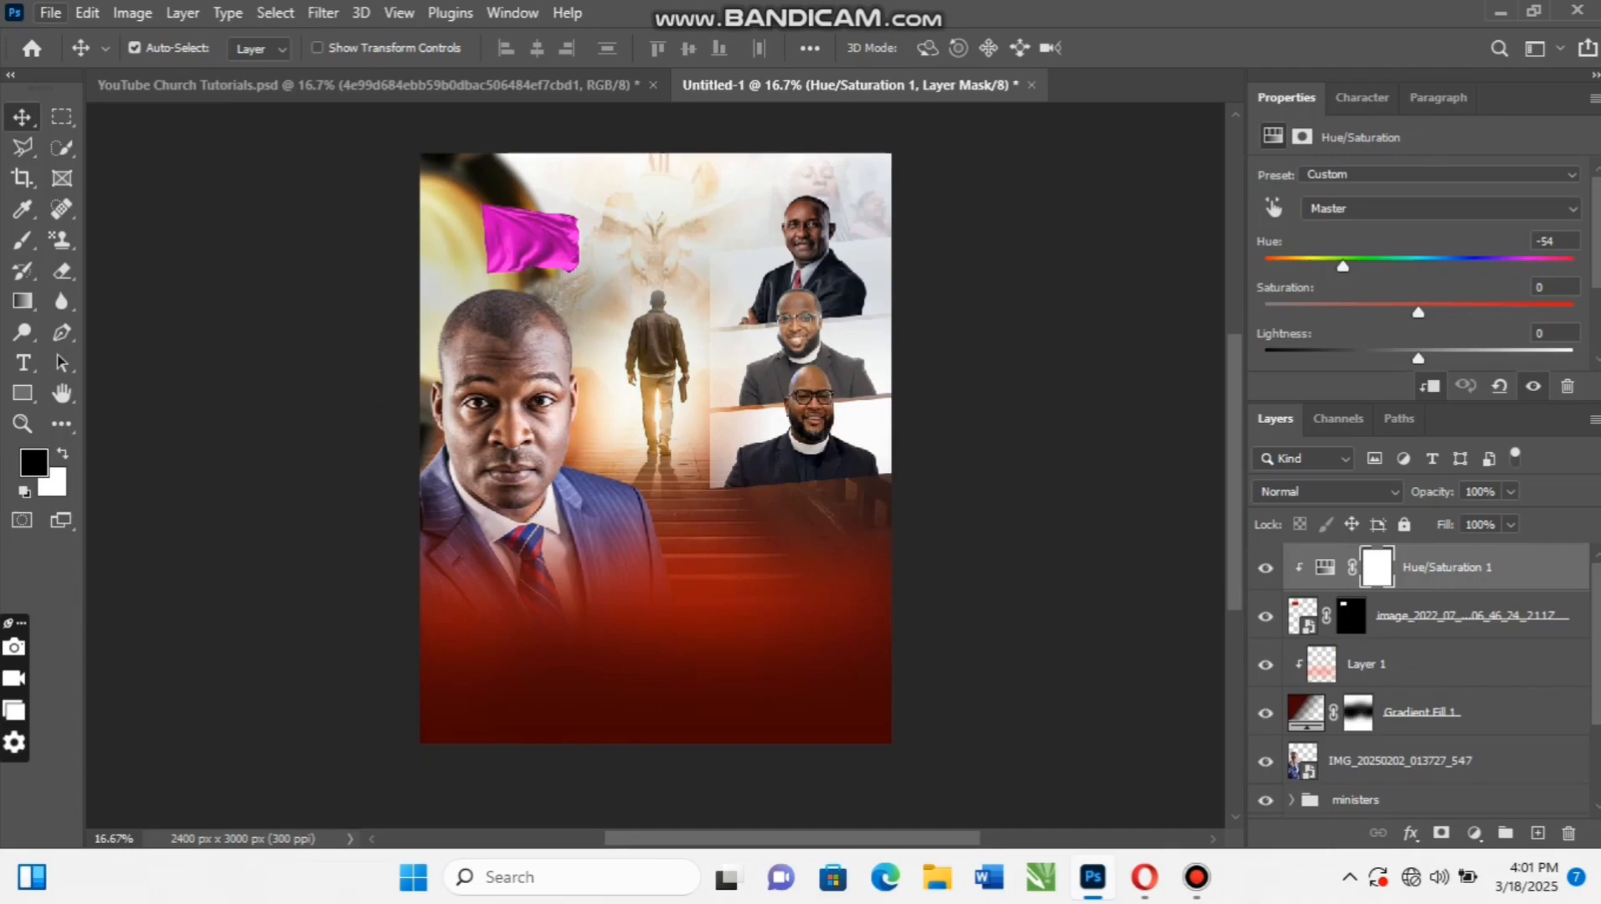
Place the koinonia-logo-x200 picture from the Desktop folder as an embedded image on the flyer
click(51, 12)
click(113, 502)
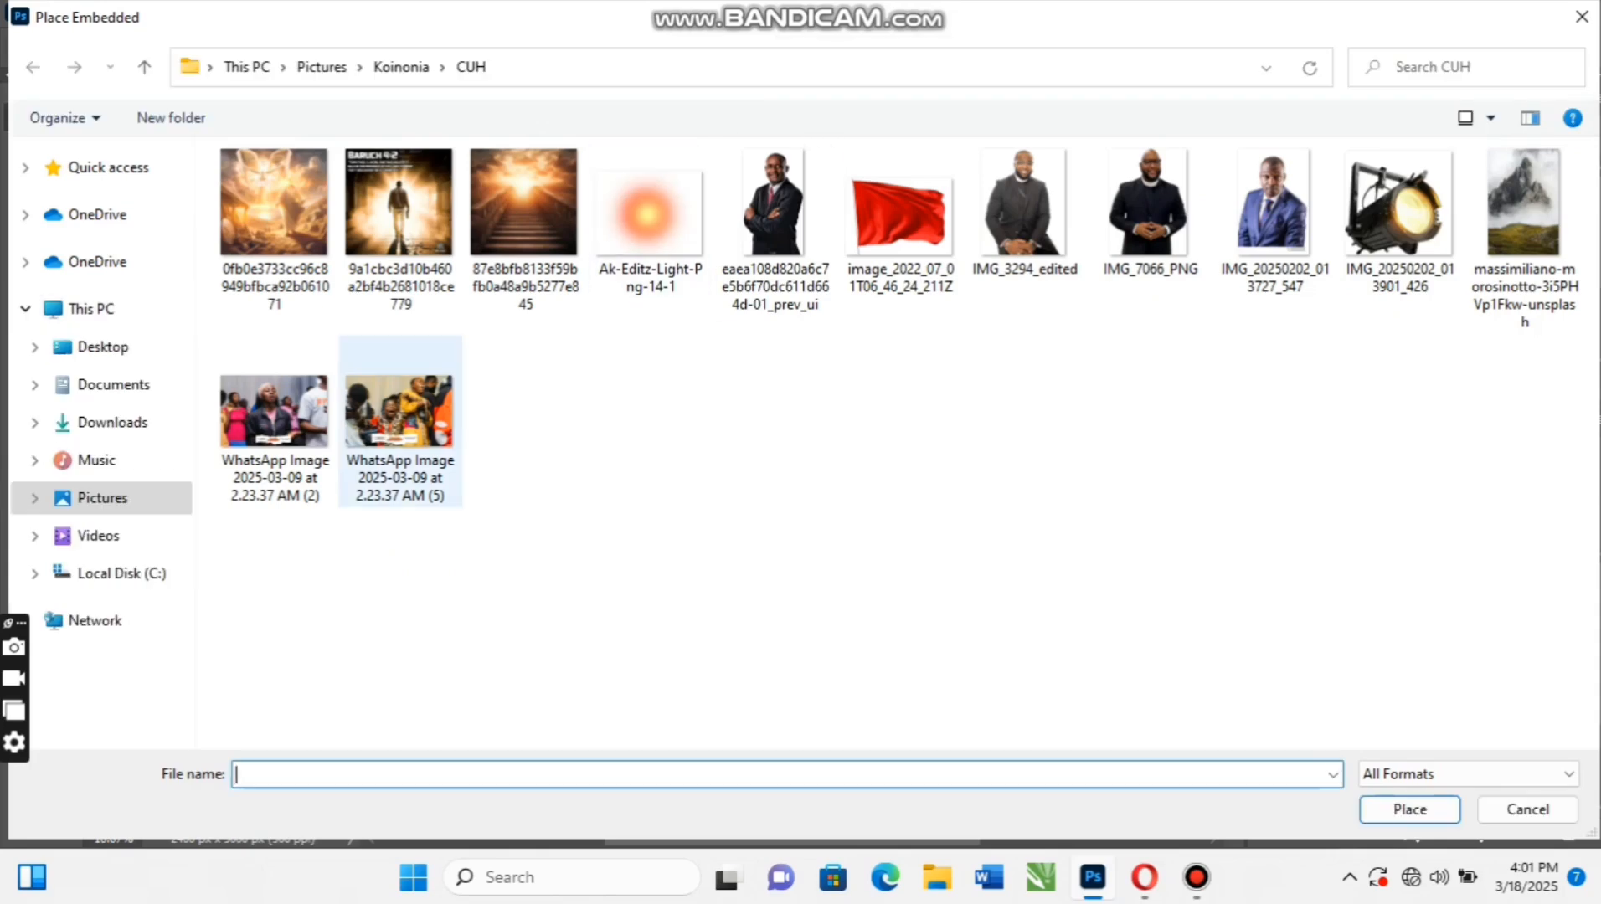
click(103, 347)
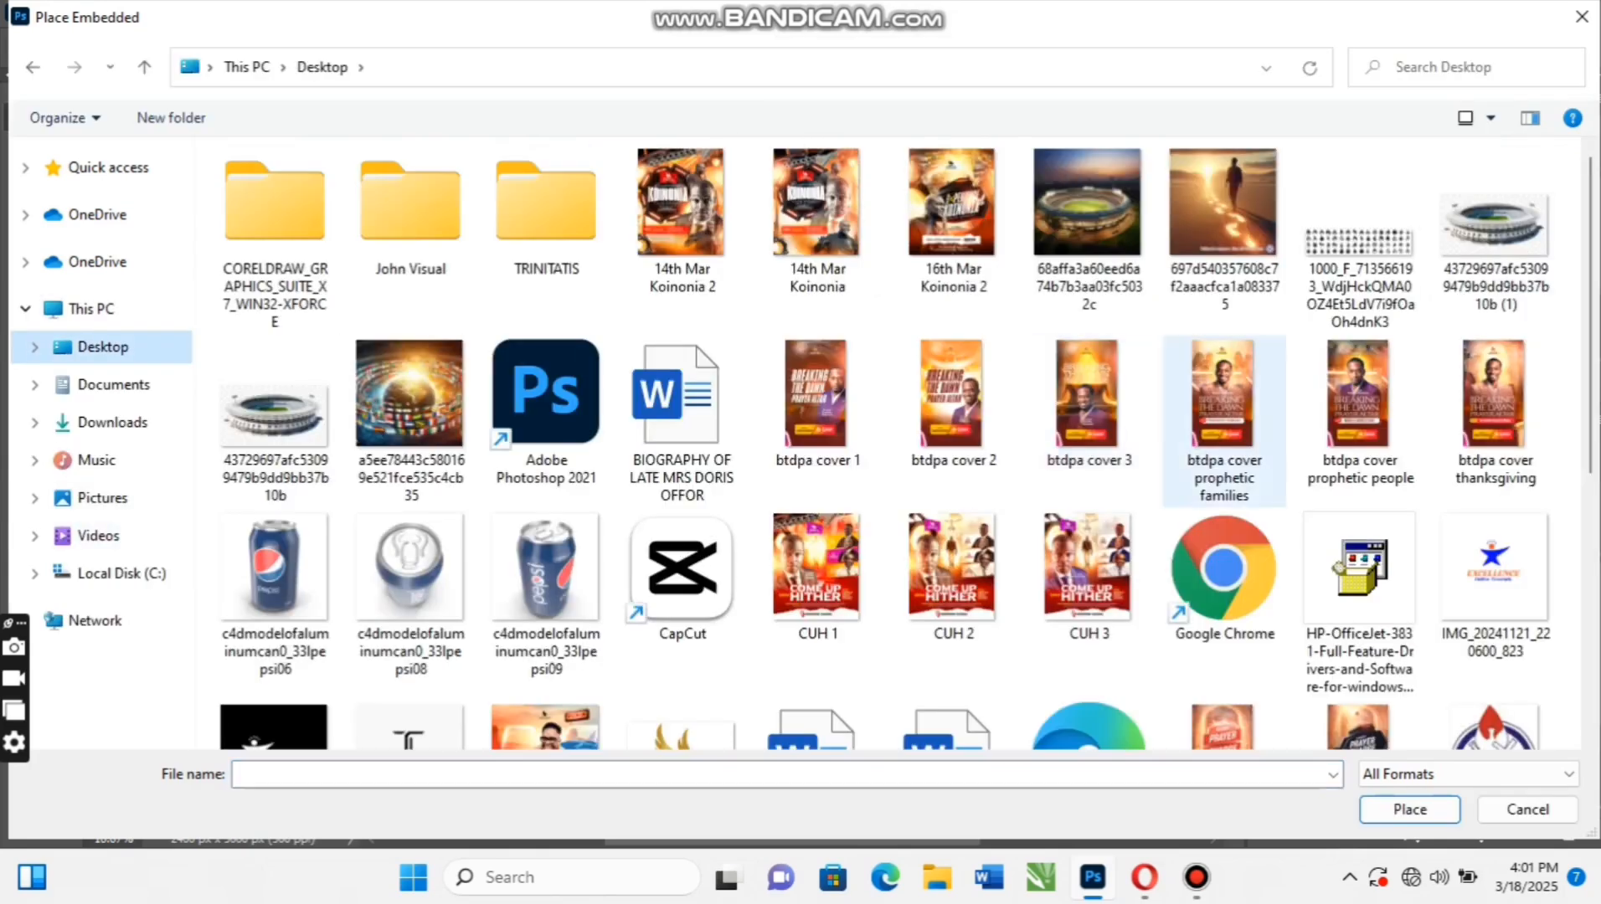
scroll(955, 485, down, 5)
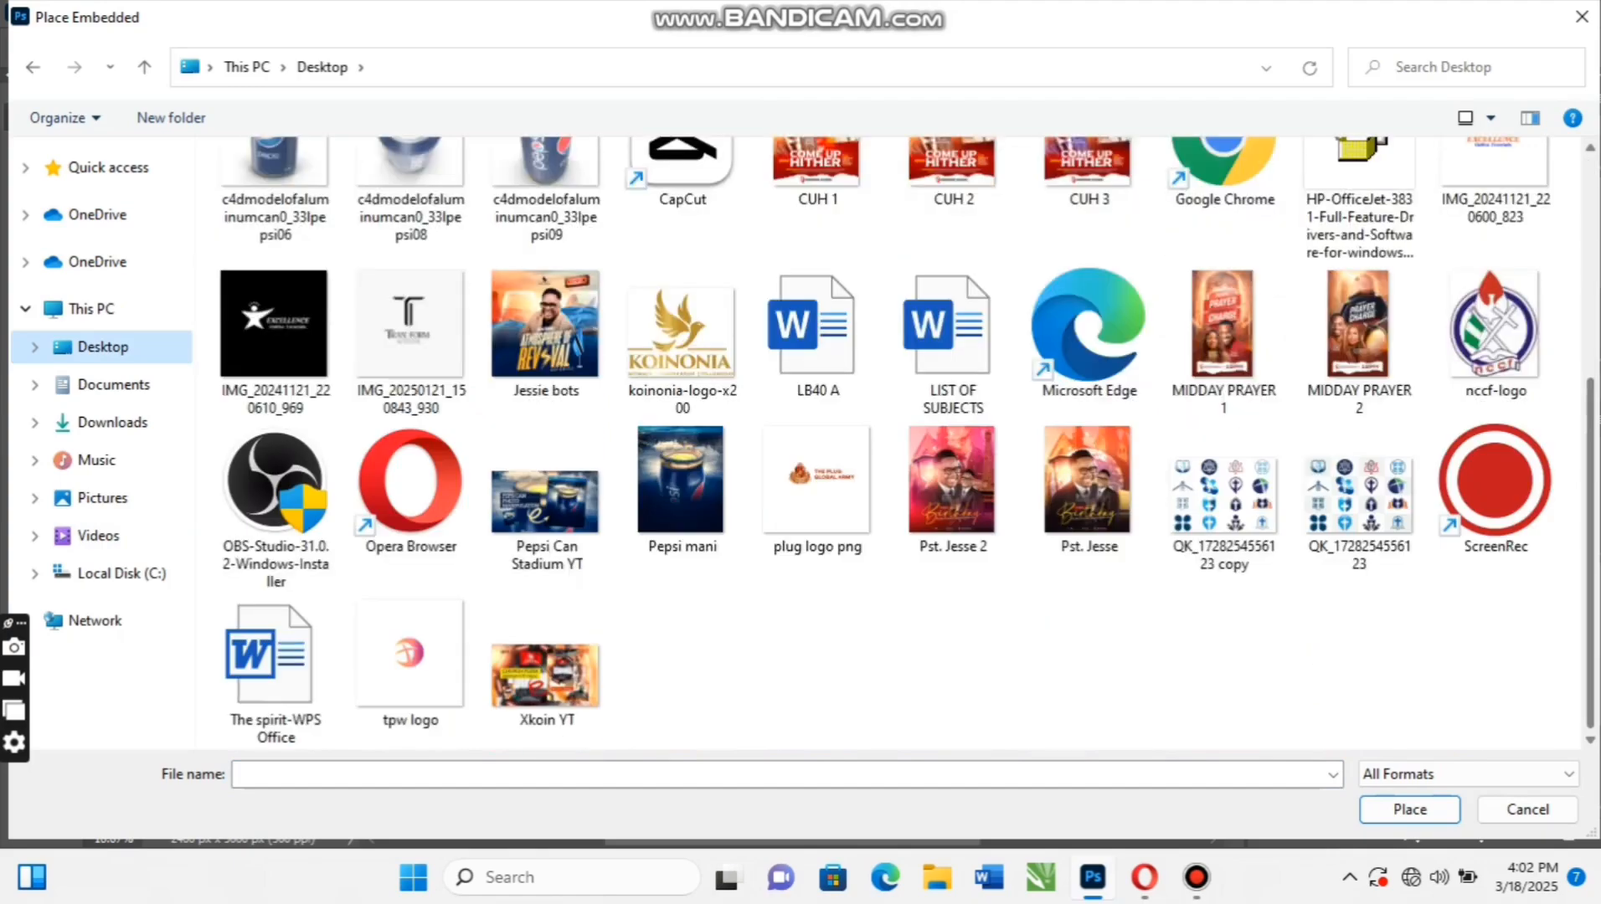
click(681, 344)
key(Return)
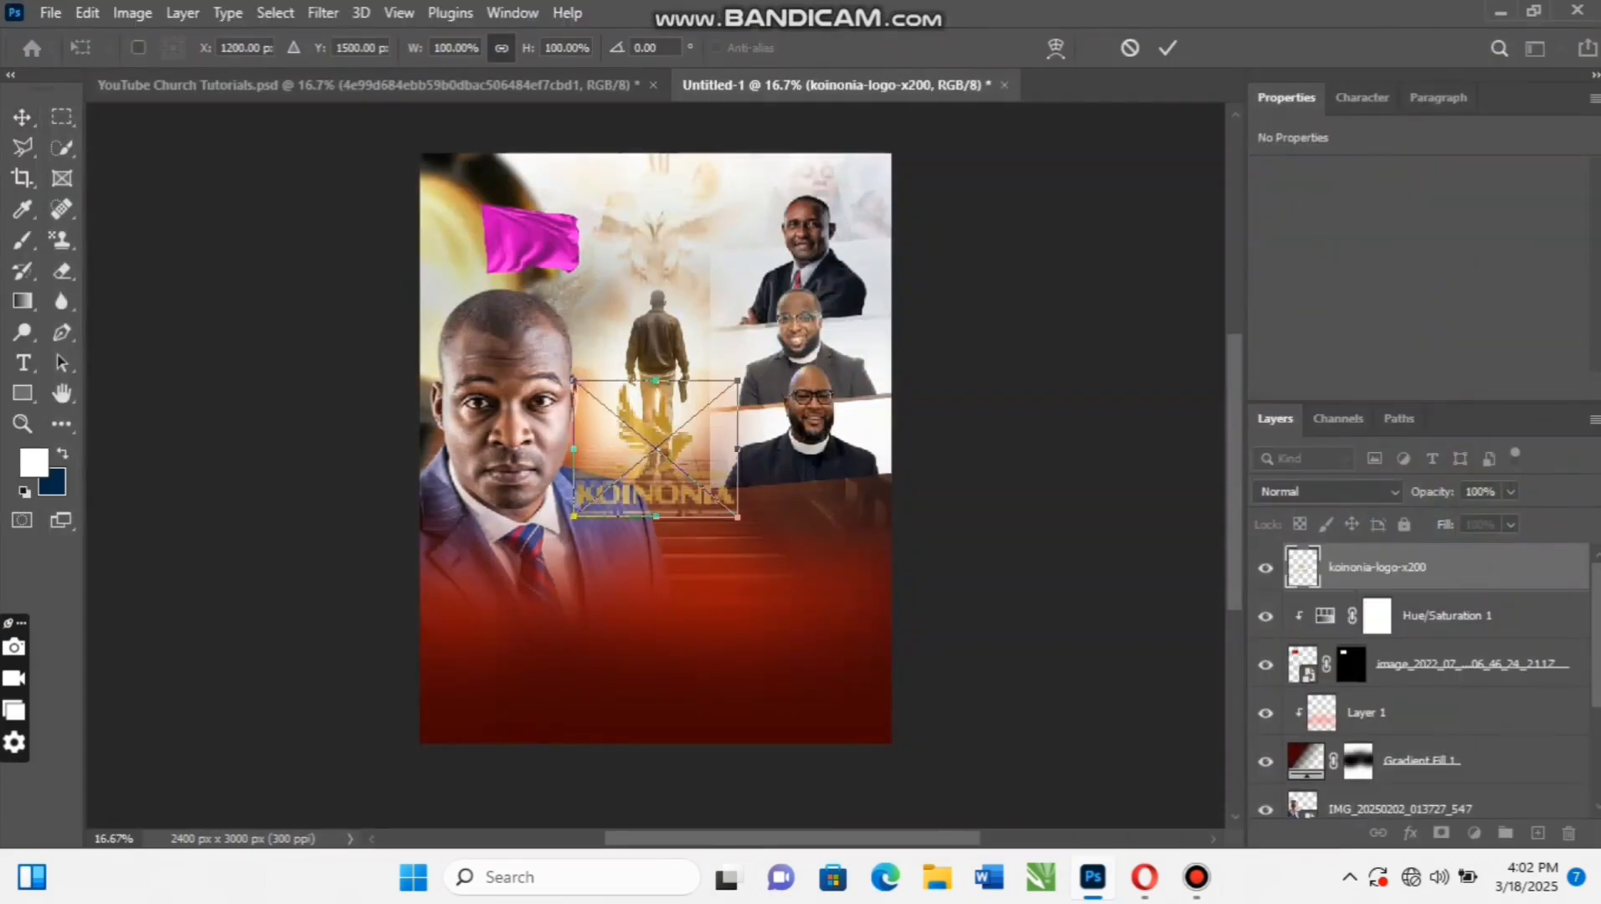
Scale the Koinonia logo to about 38% and position it centrally on the flag
drag(737, 380, 530, 252)
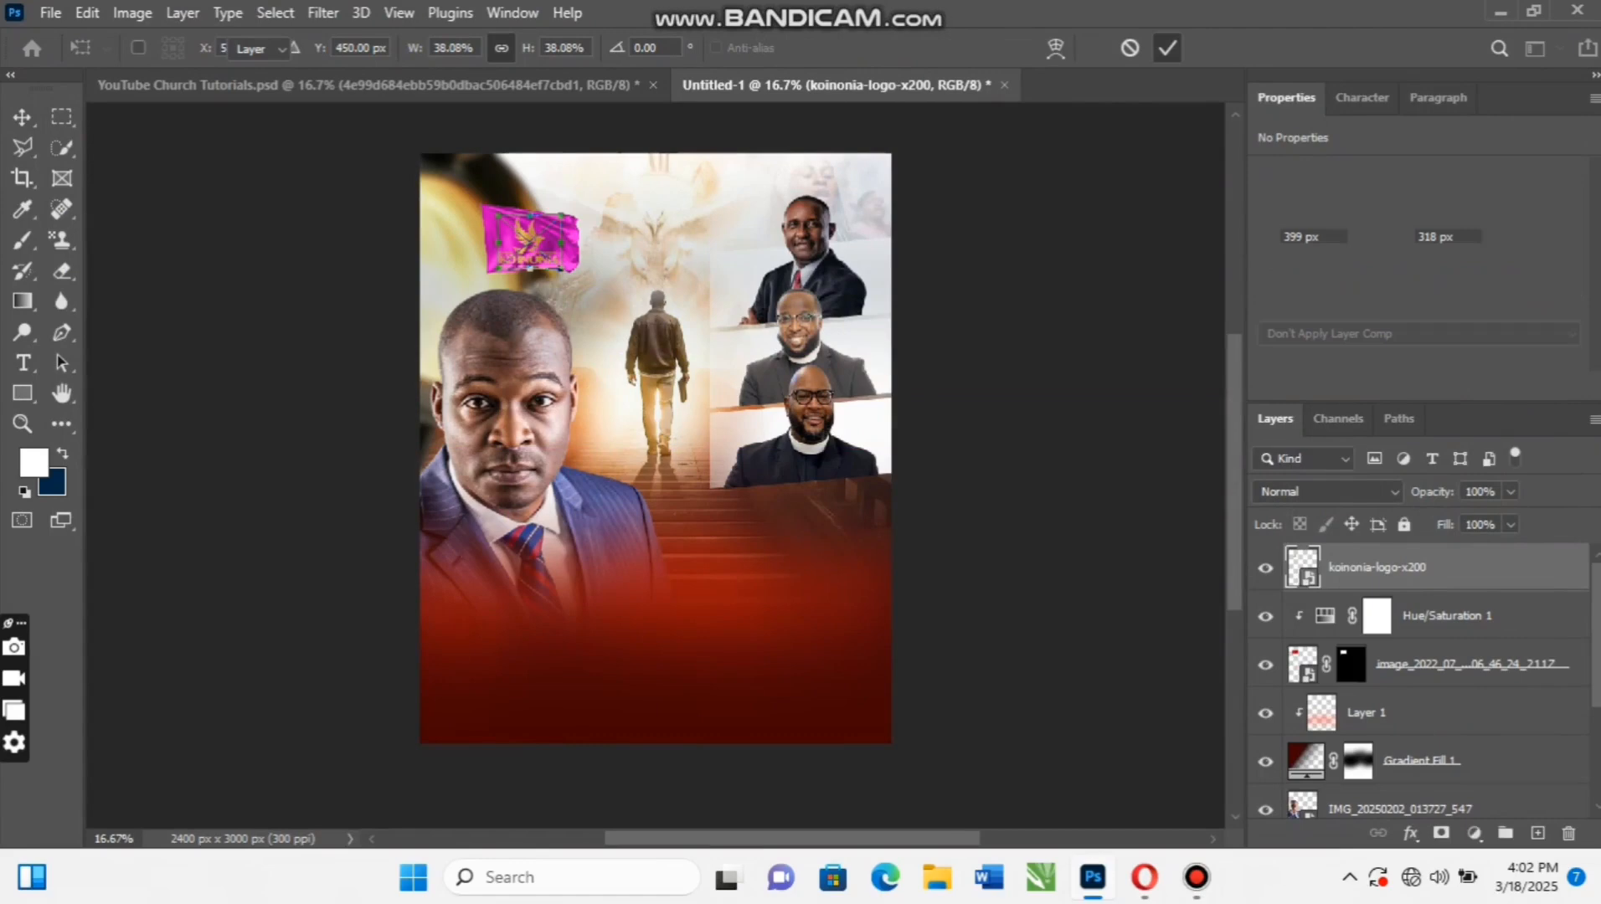
key(Return)
key(Up)
key(Up)
key(Up)
key(Right)
key(Right)
key(Right)
key(Right)
key(Right)
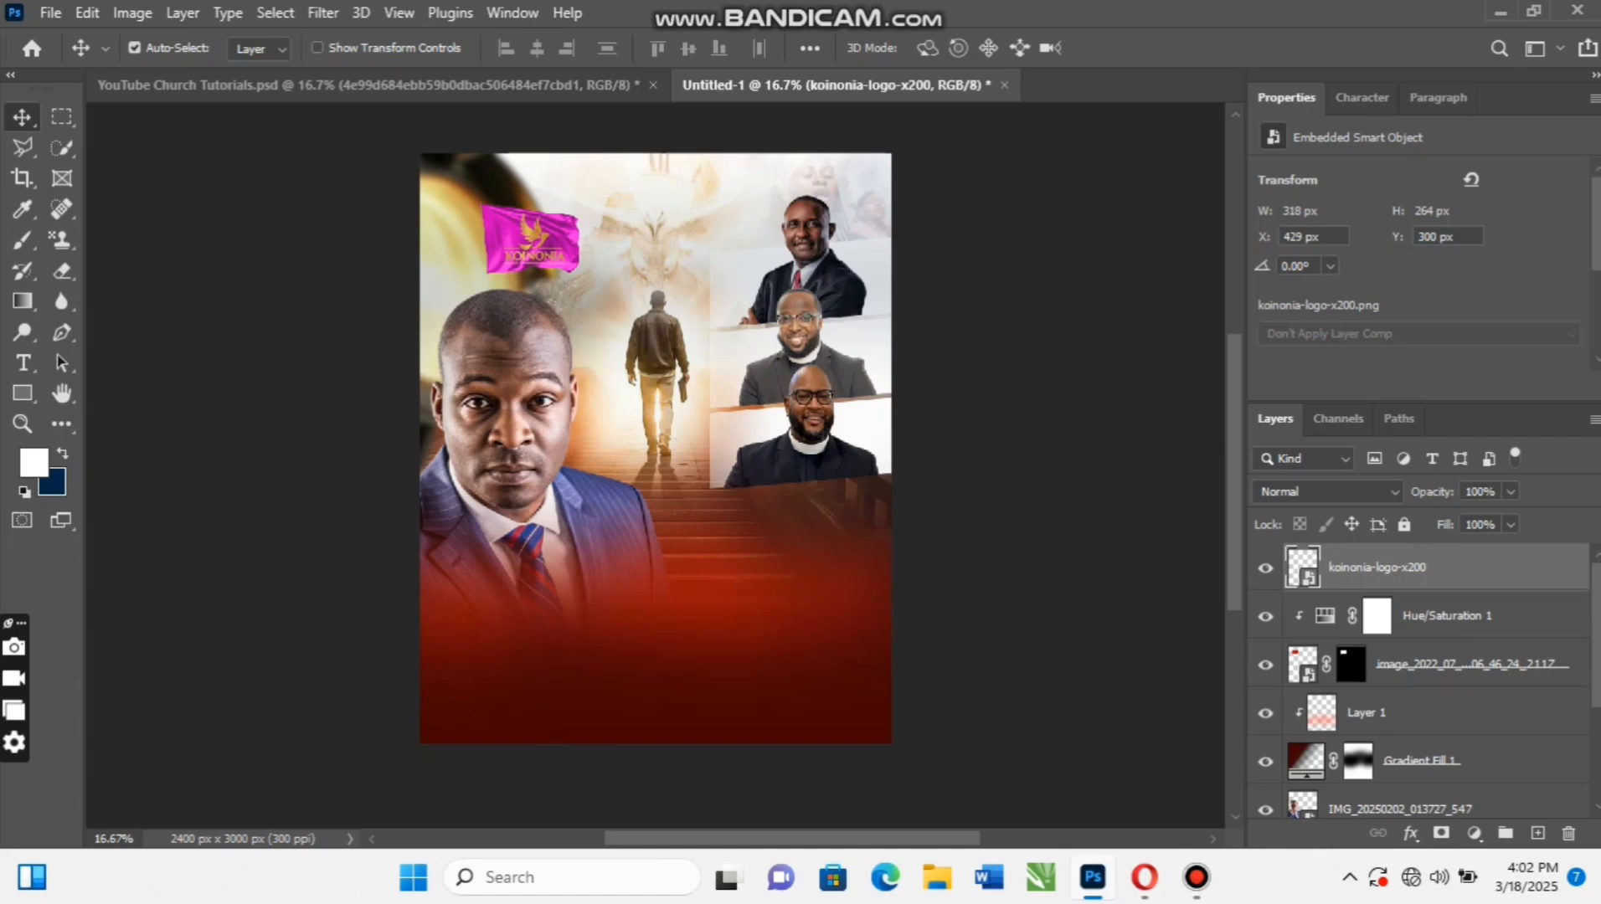
Add a Color Overlay effect in white (ffffff) at 100% opacity to the Koinonia logo
click(1411, 833)
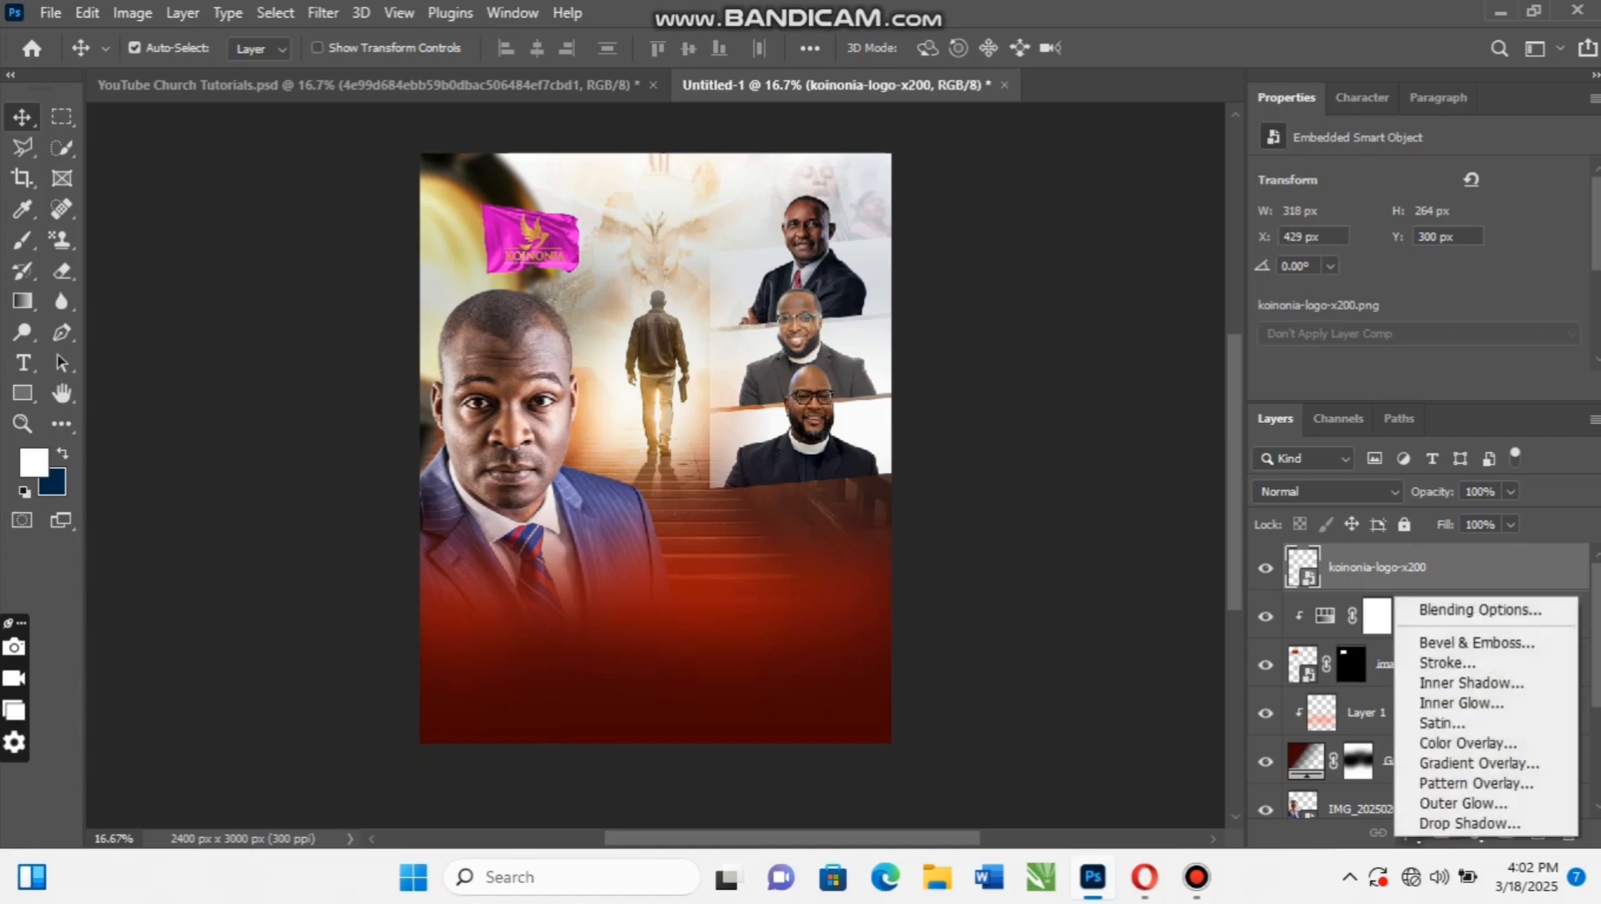
click(1474, 742)
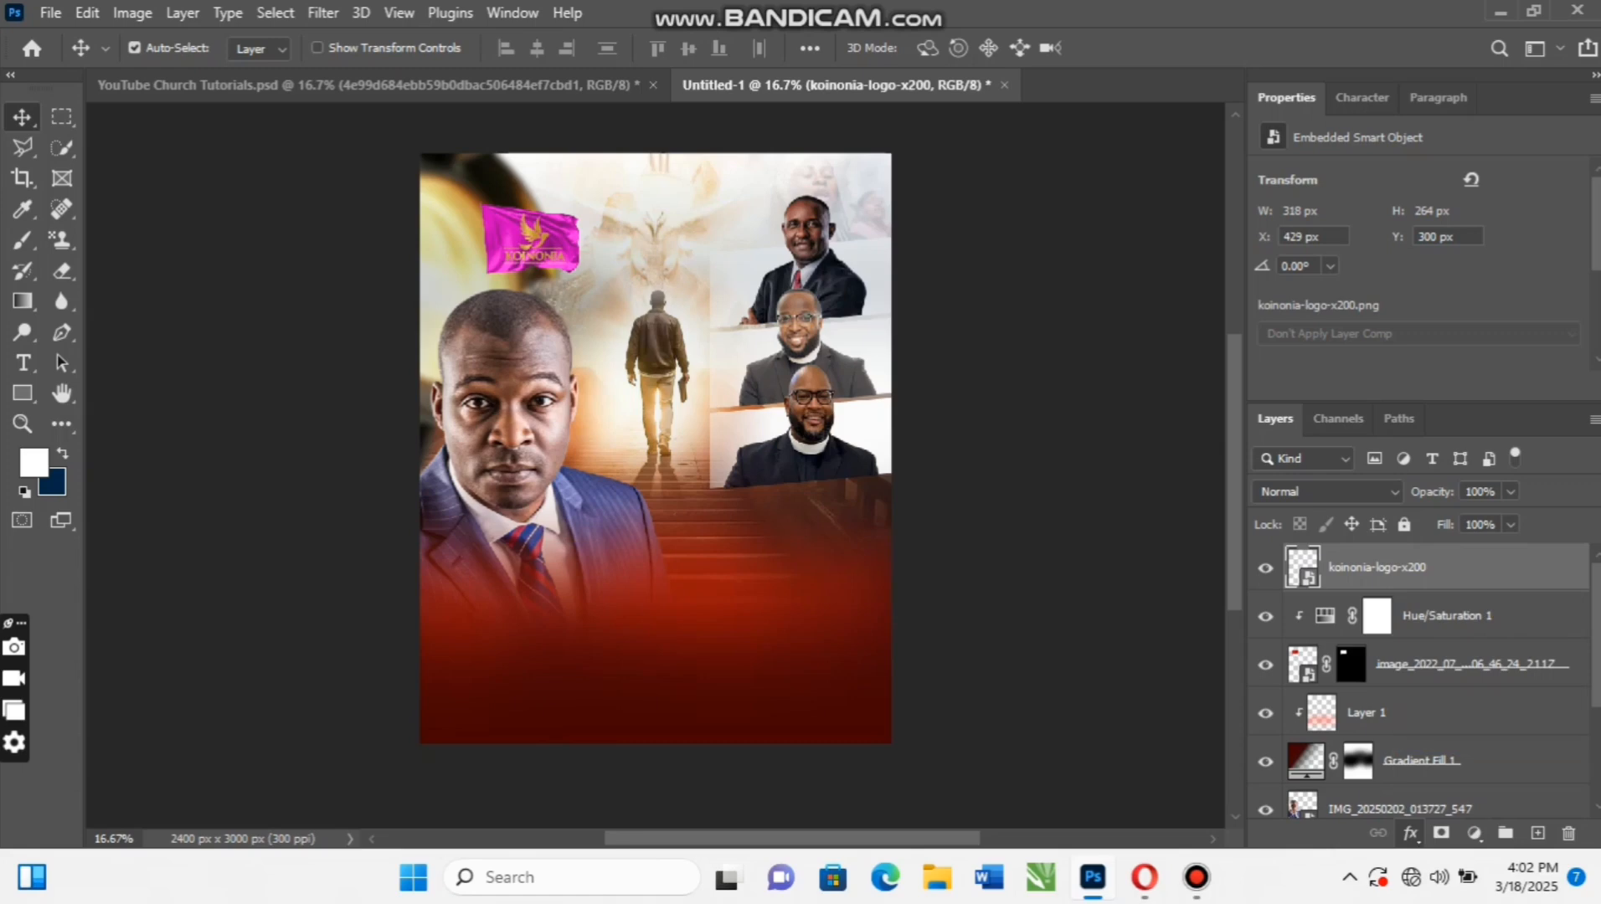
scroll(355, 449, right, 5)
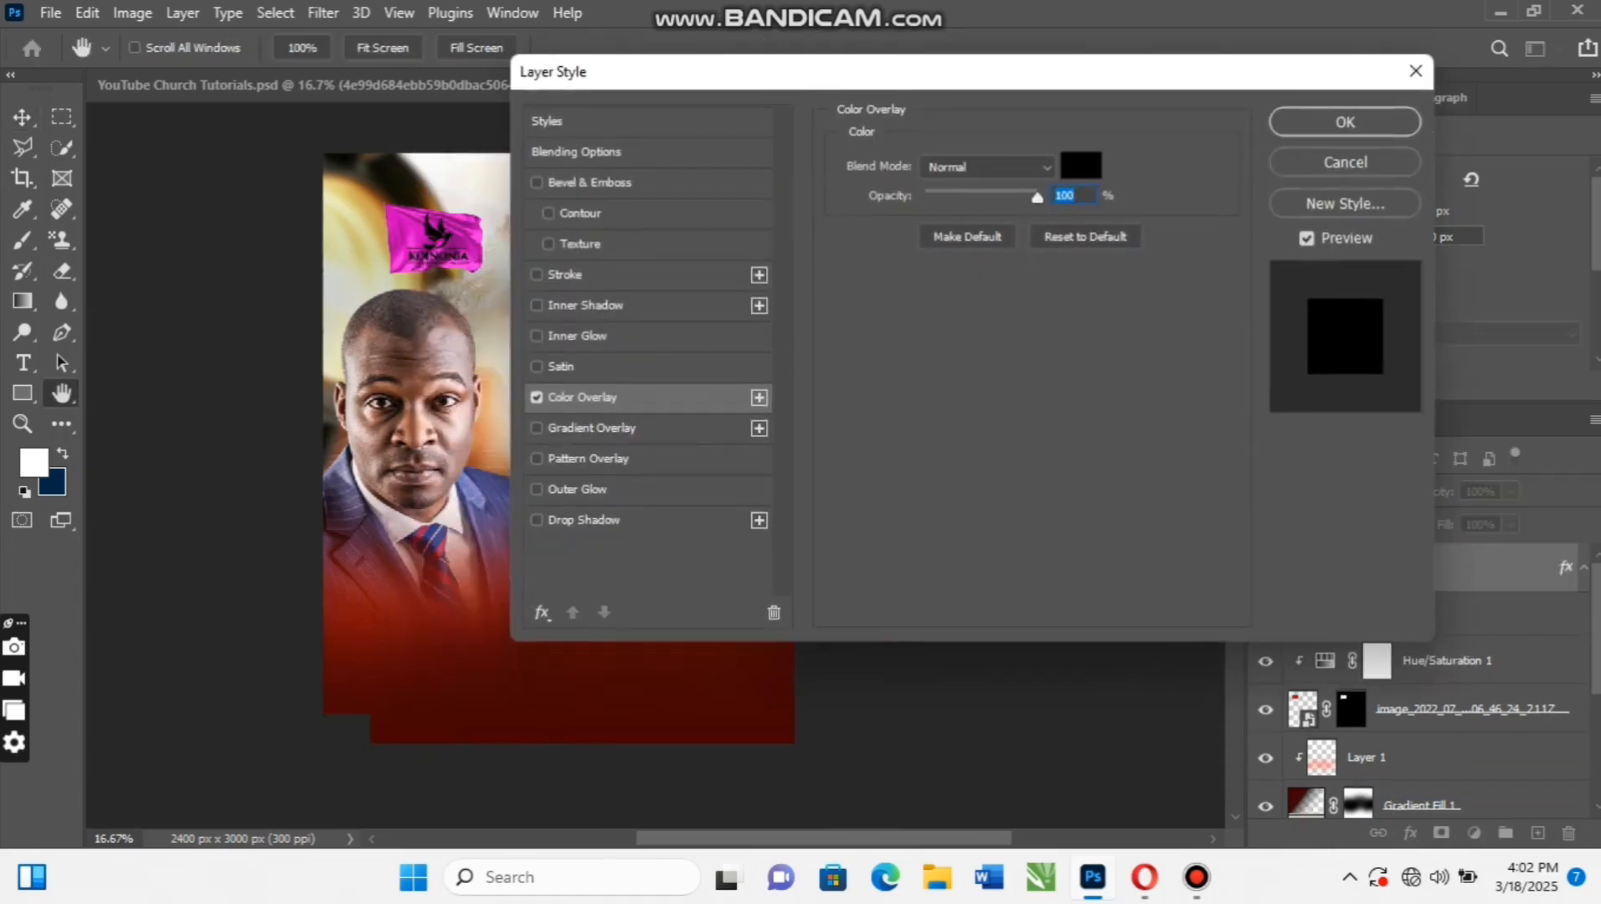
click(1080, 166)
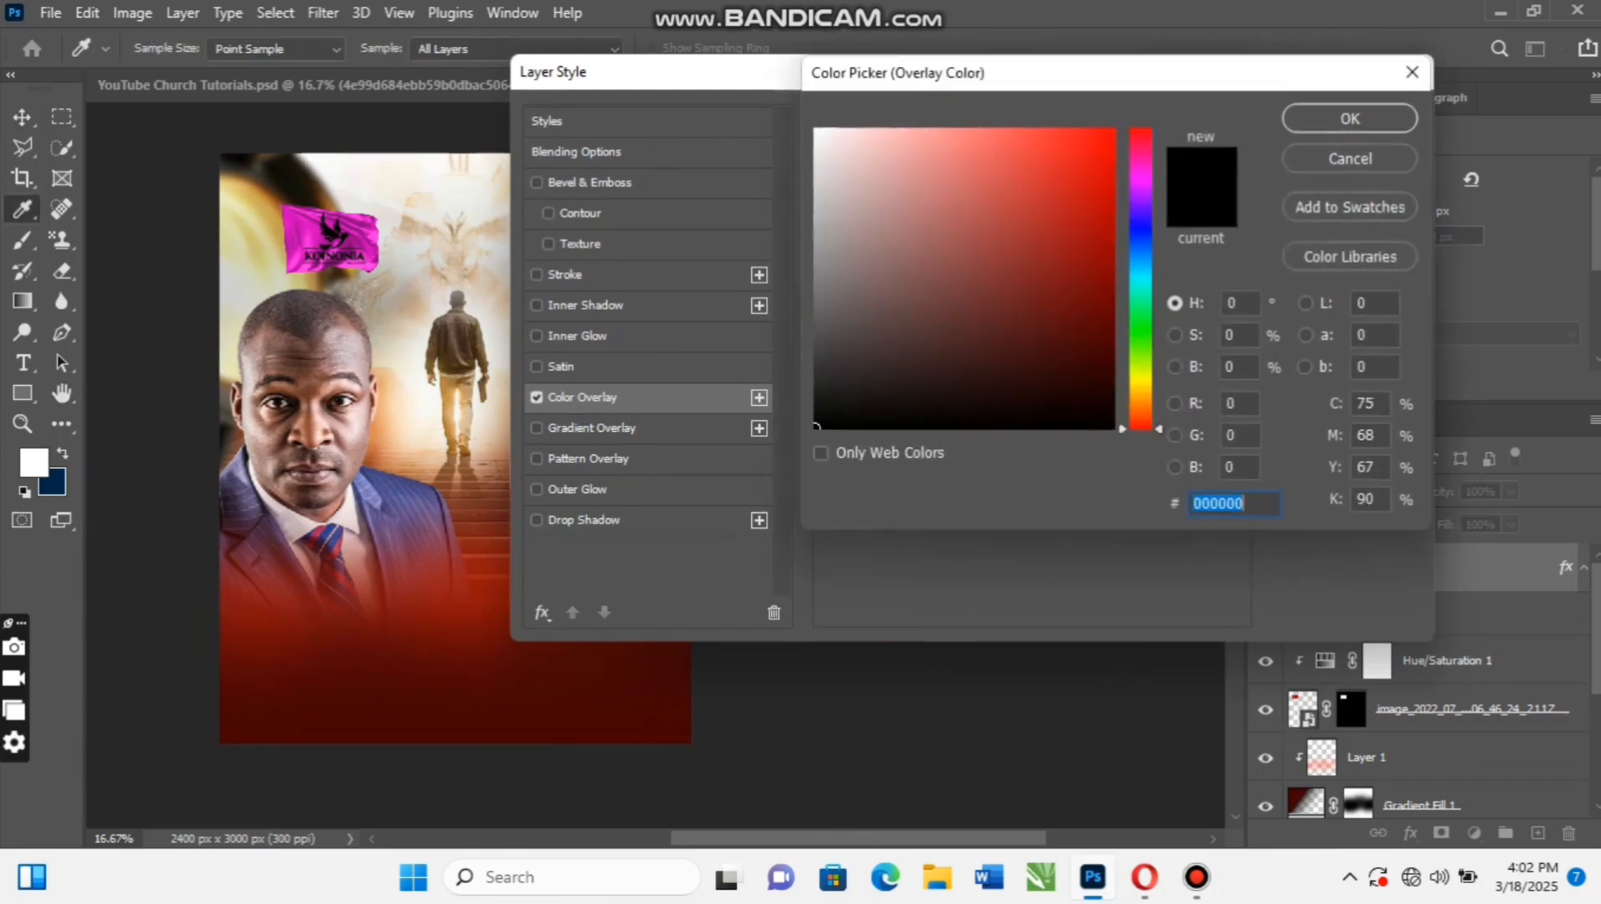
text(ffffff)
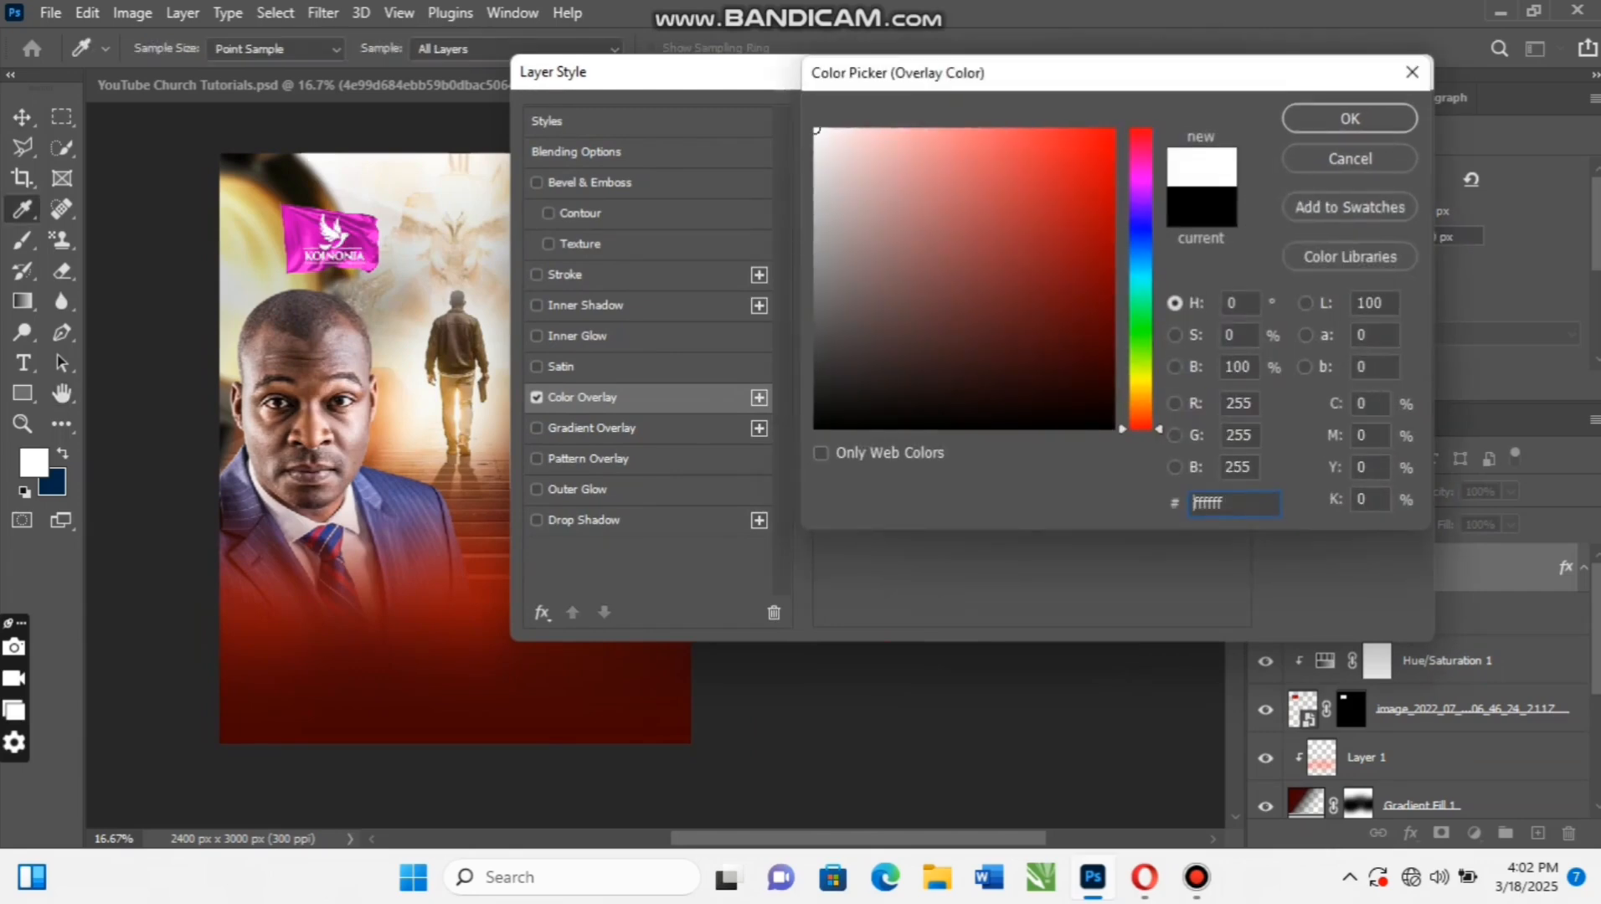
key(Return)
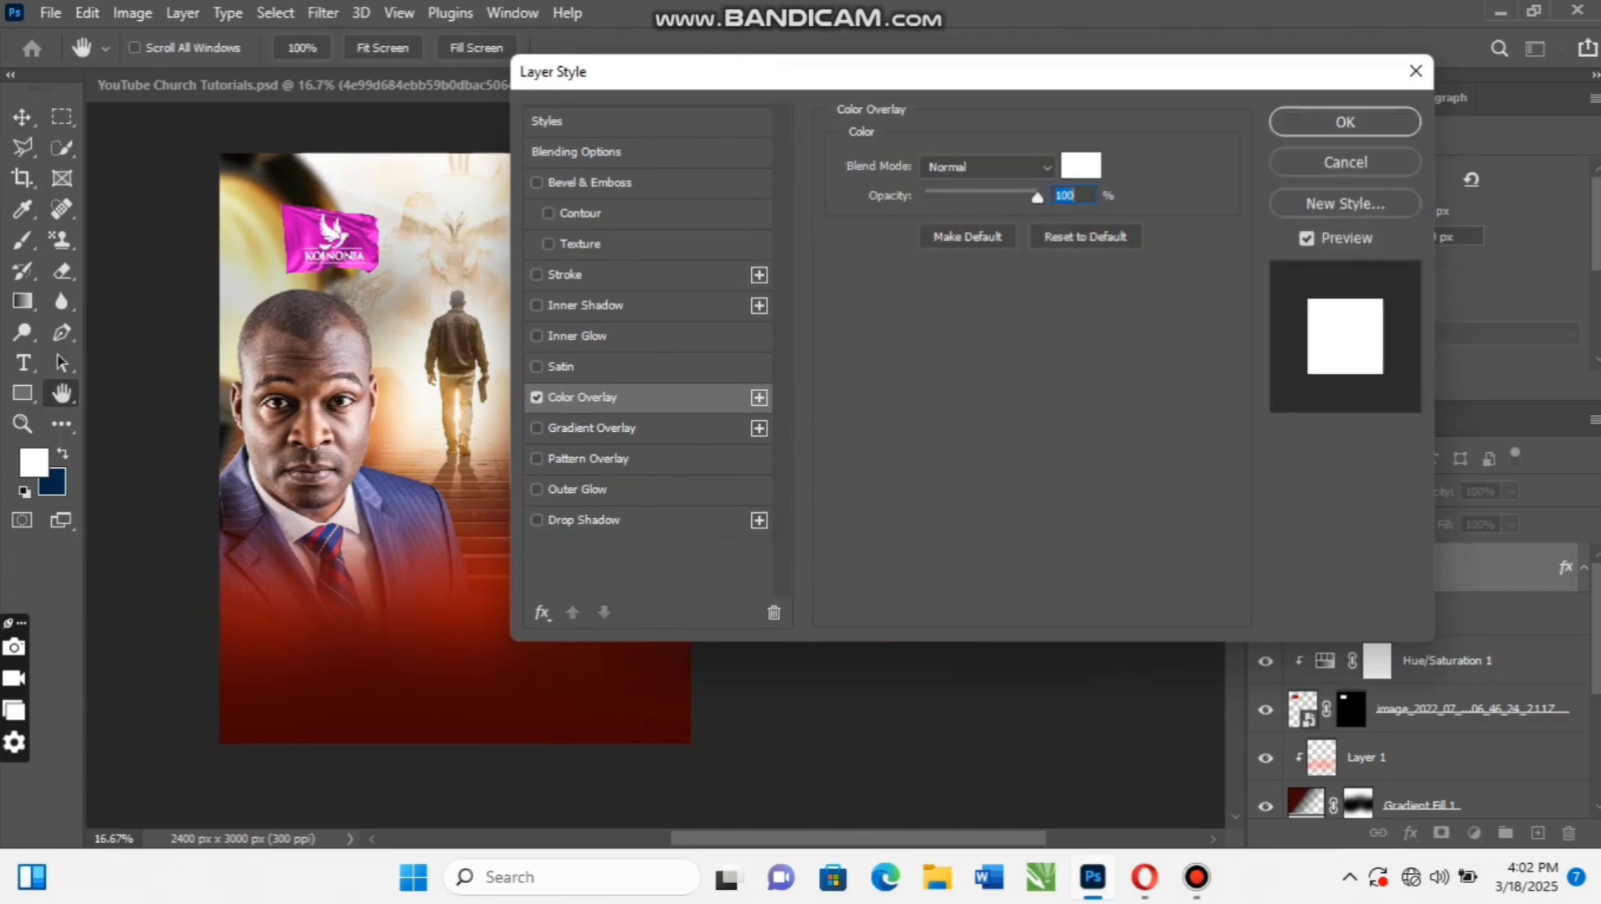
key(Return)
Scale the Koinonia logo down to about 32% about its centre so it fits within the flag
scroll(549, 448, left, 2)
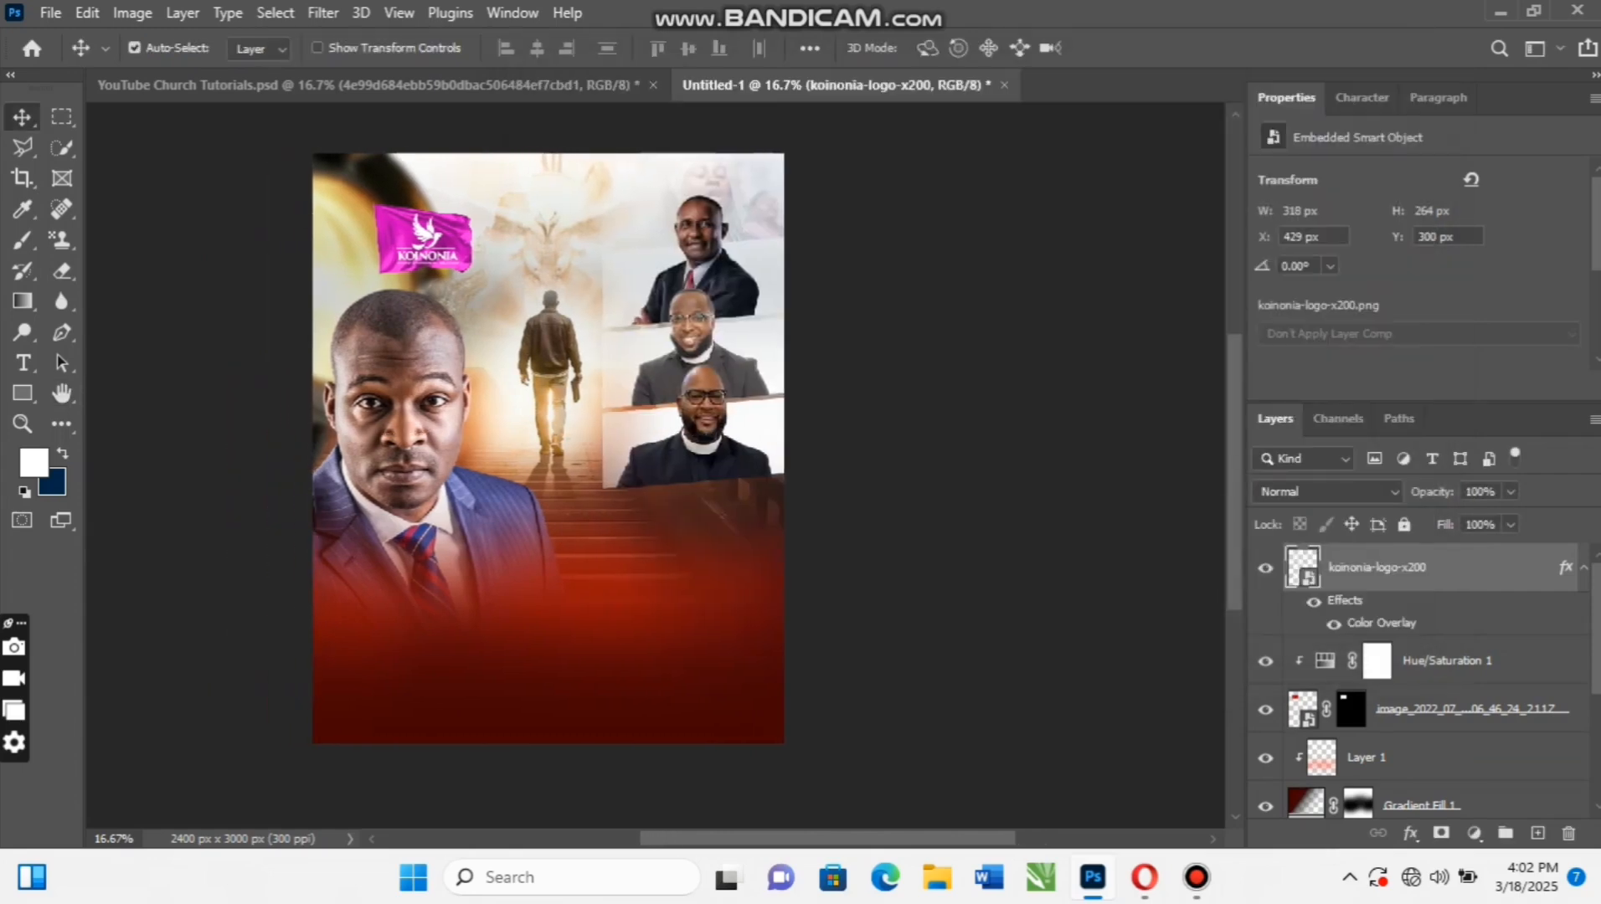
key(ctrl+t)
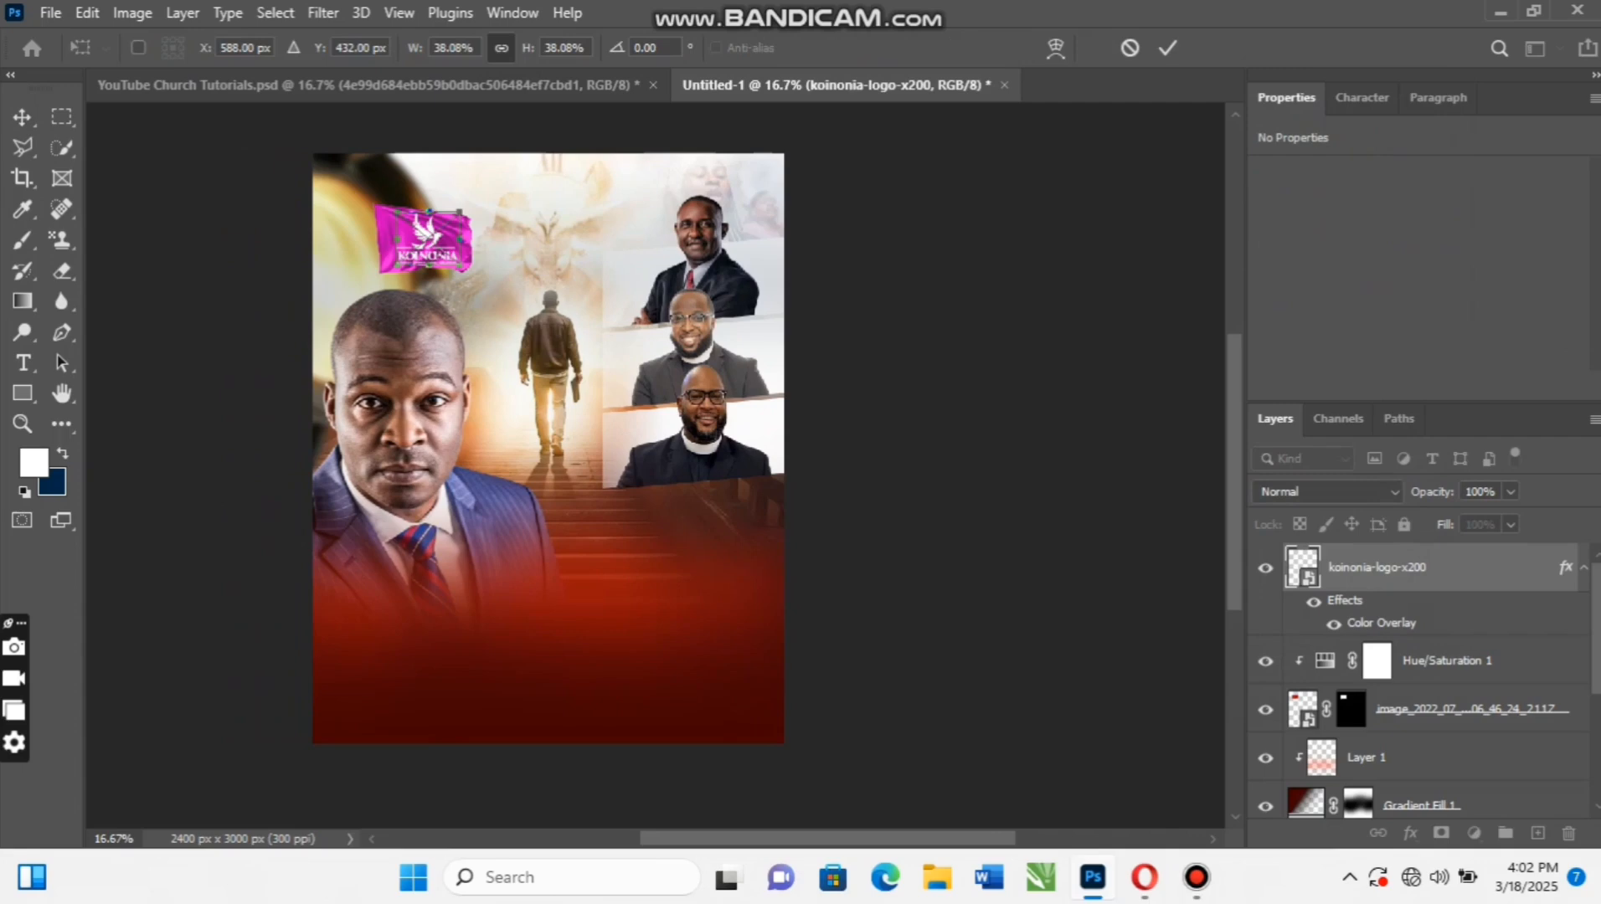
drag(460, 212, 455, 217)
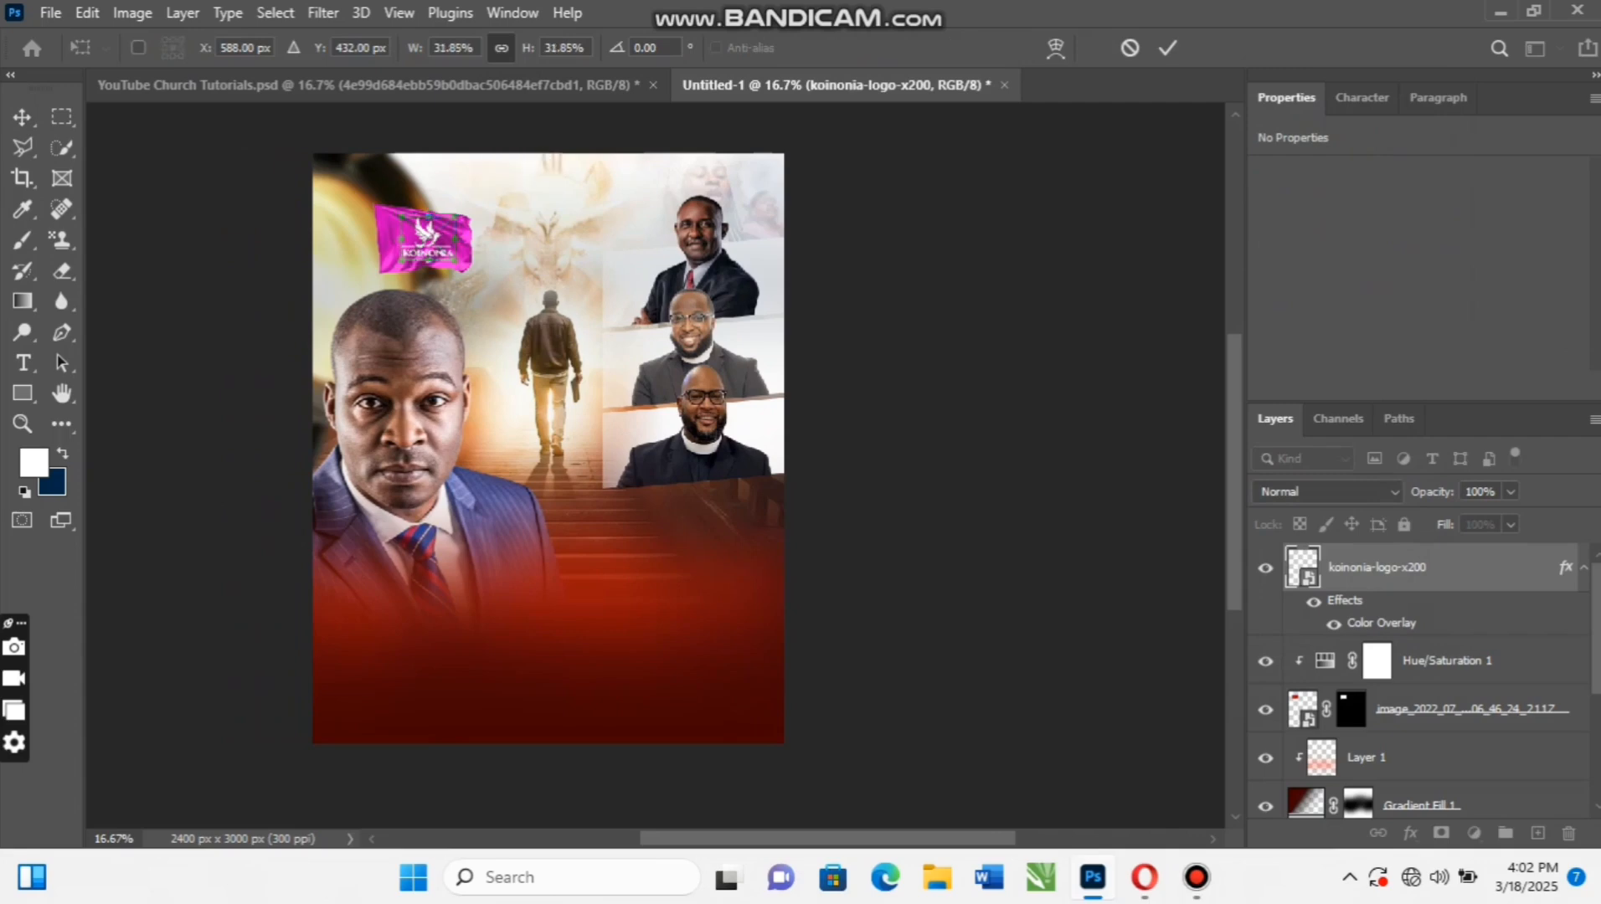
key(Return)
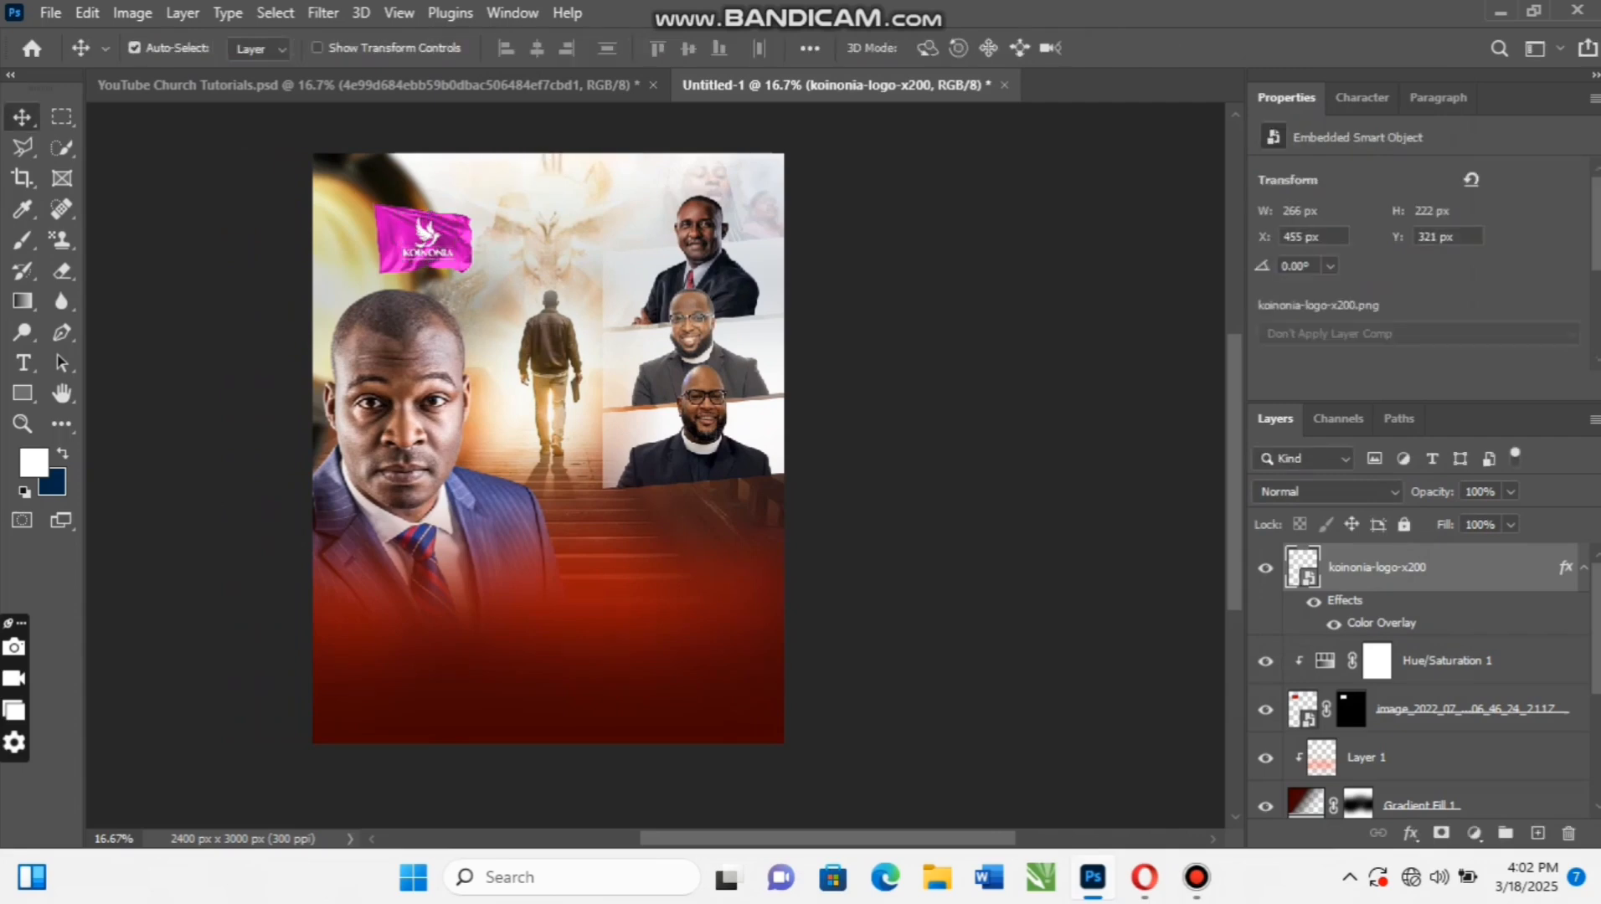
scroll(549, 436, down, 1)
scroll(617, 421, left, 2)
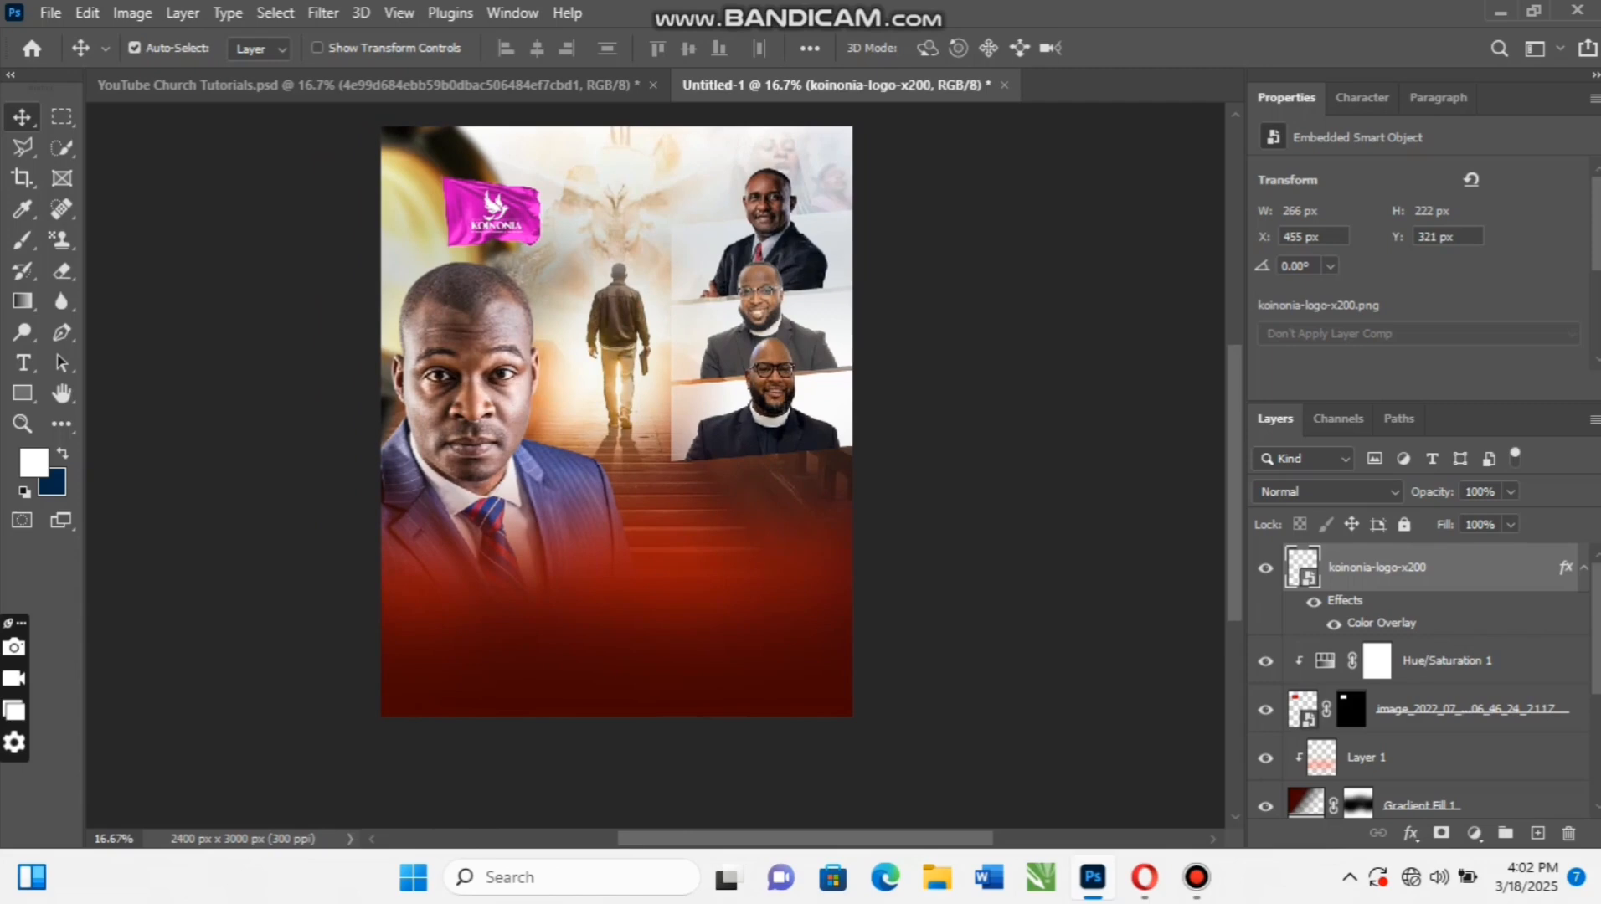
Add a new layer above the Koinonia logo and pick the torn-edge brush 08.psd for it
click(1583, 568)
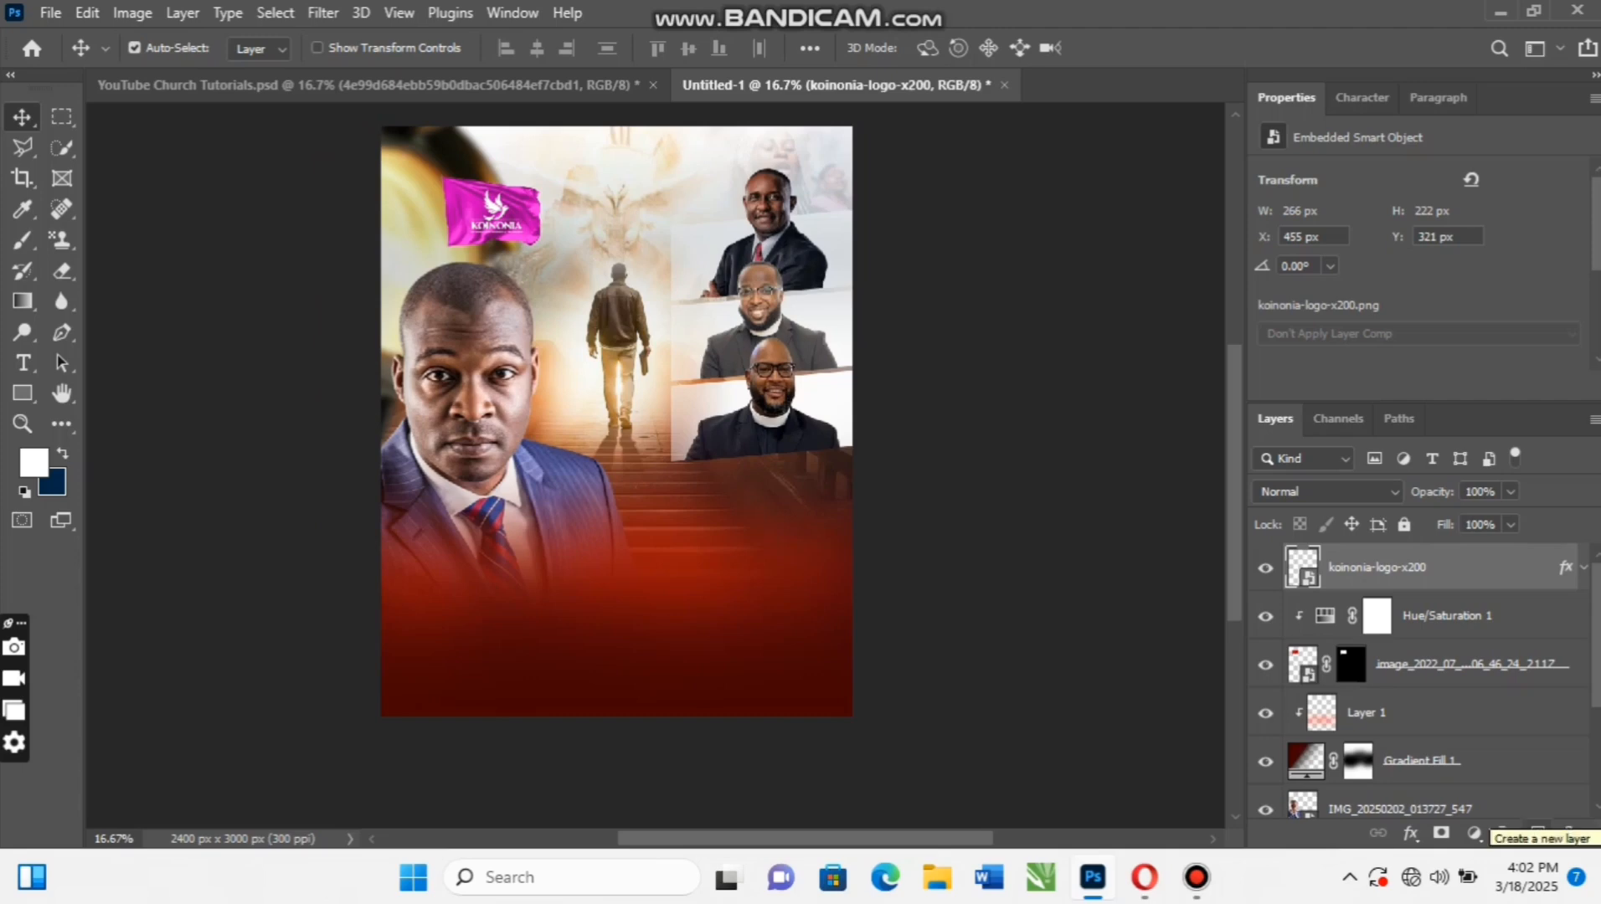
click(1537, 833)
click(21, 241)
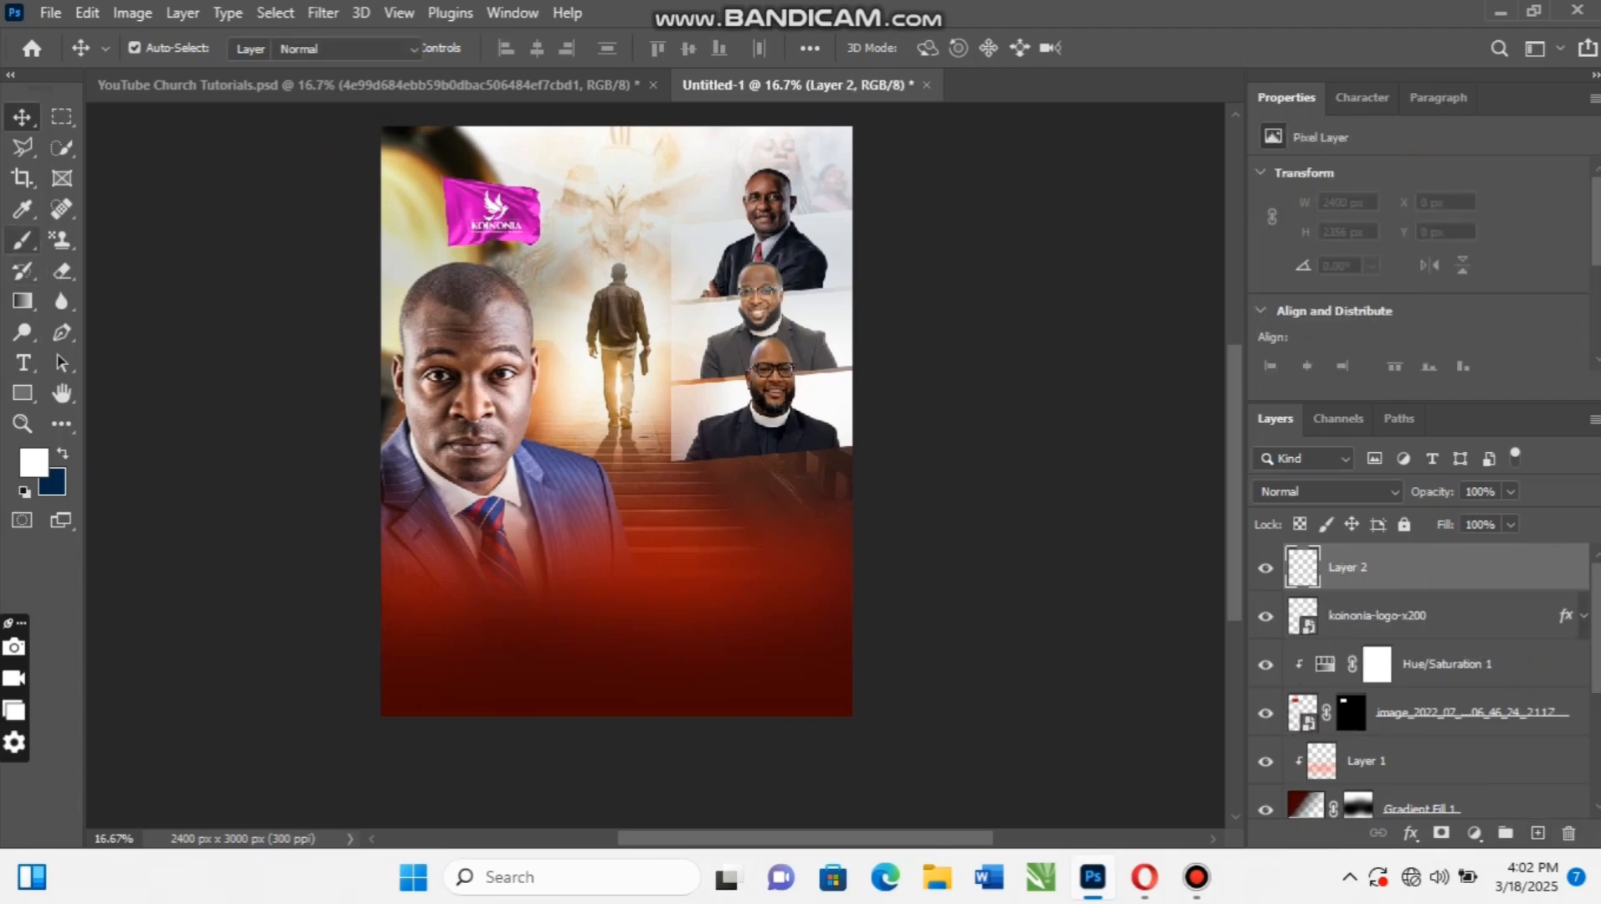
click(169, 48)
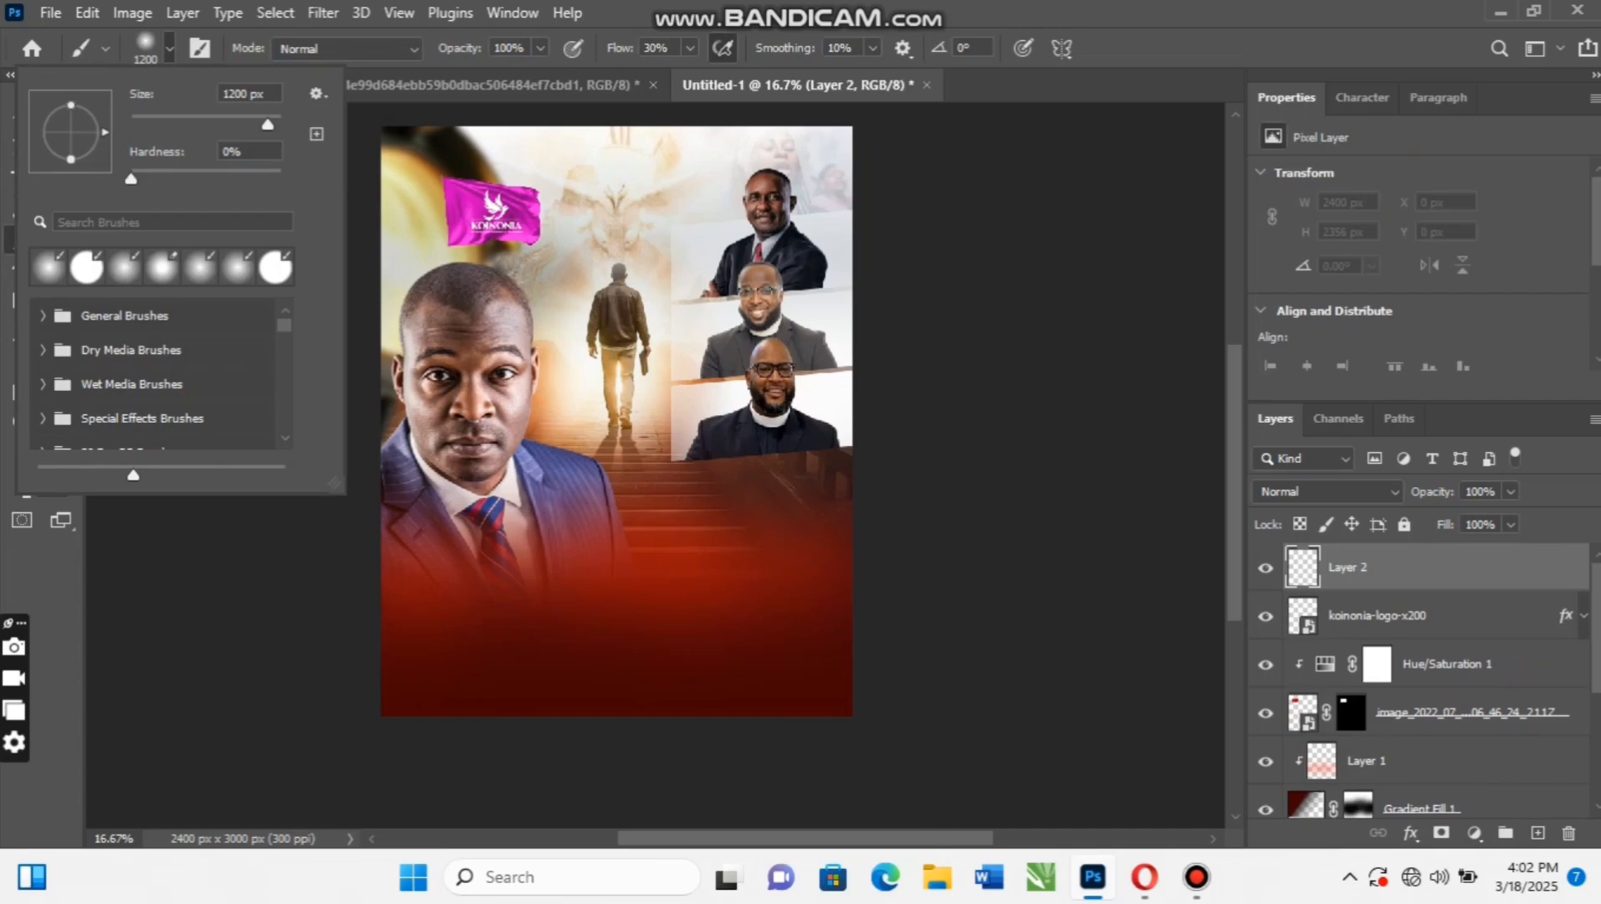
scroll(159, 377, down, 10)
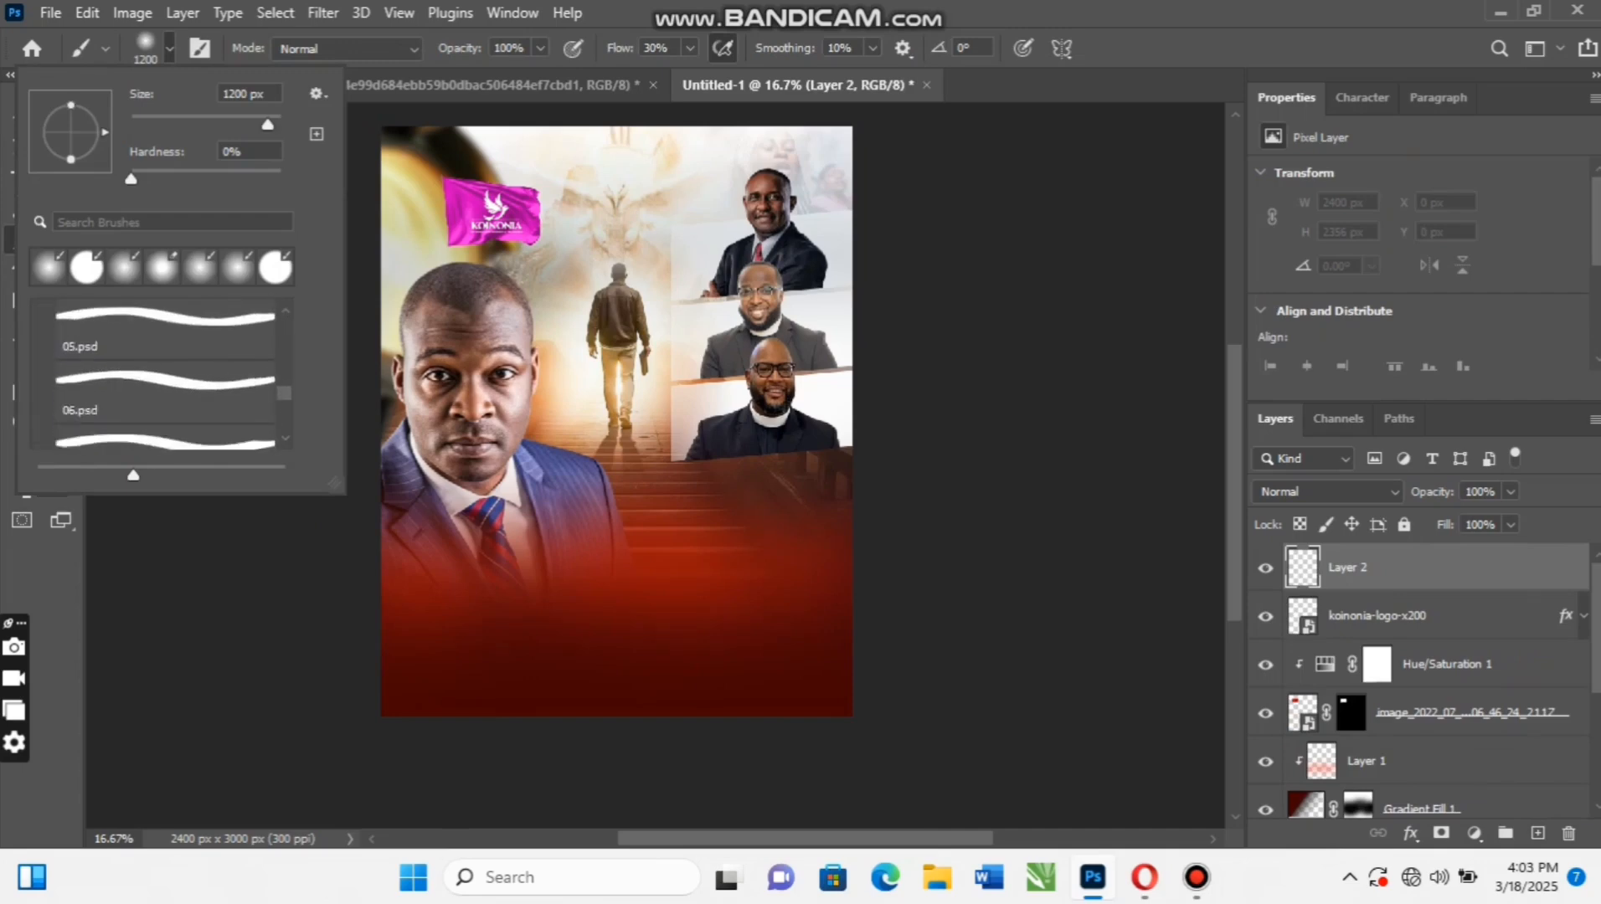
scroll(159, 376, down, 2)
scroll(159, 377, down, 2)
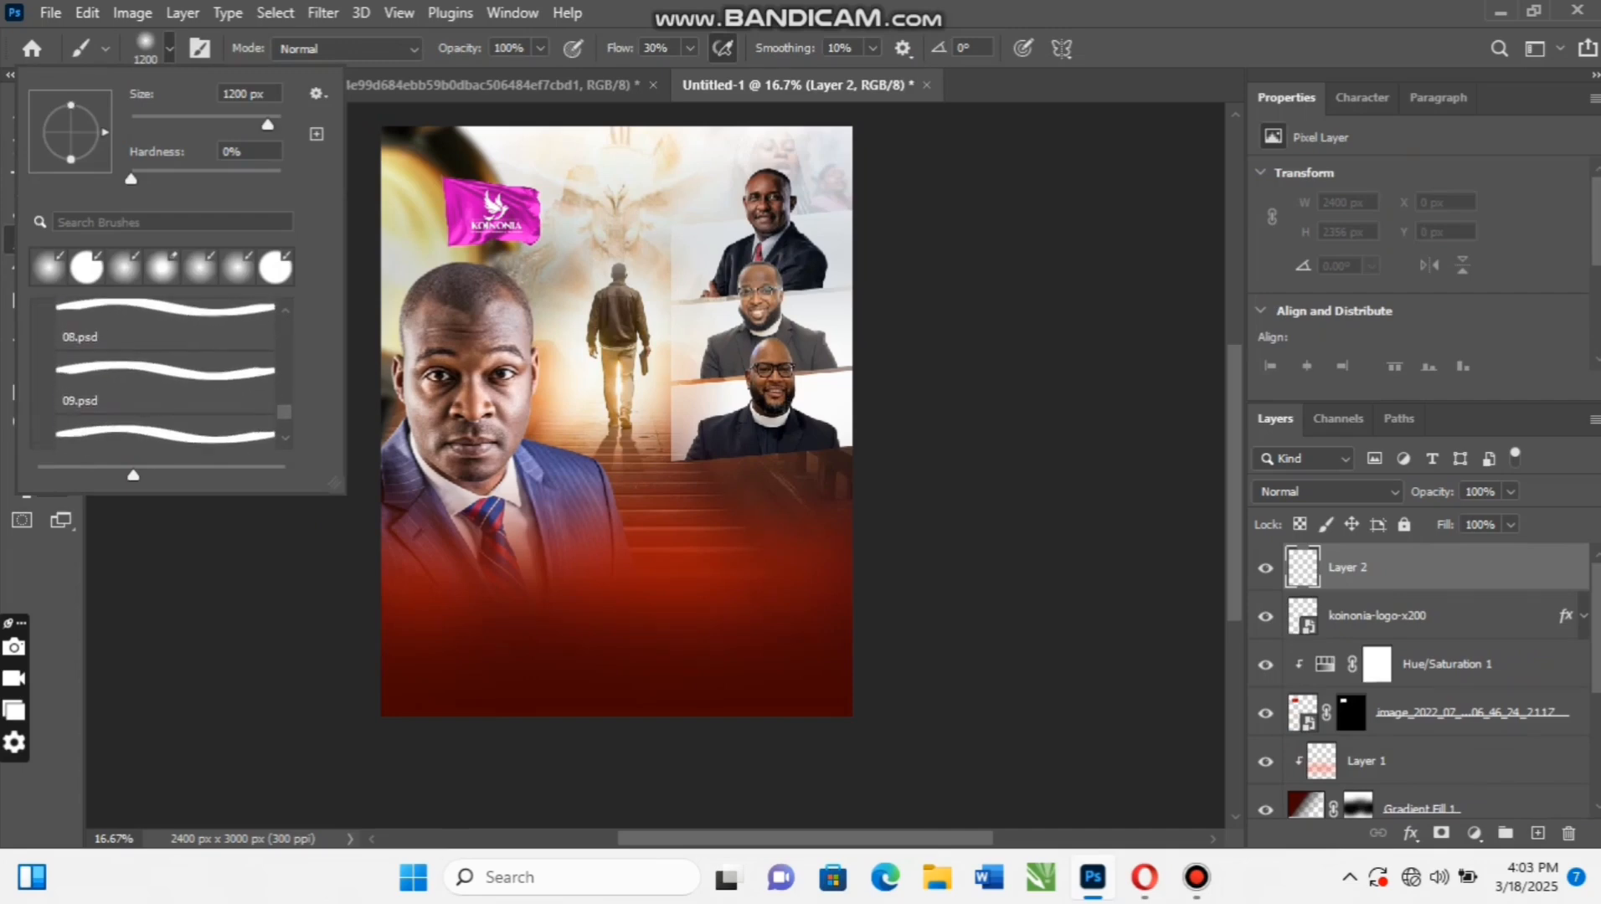
click(164, 382)
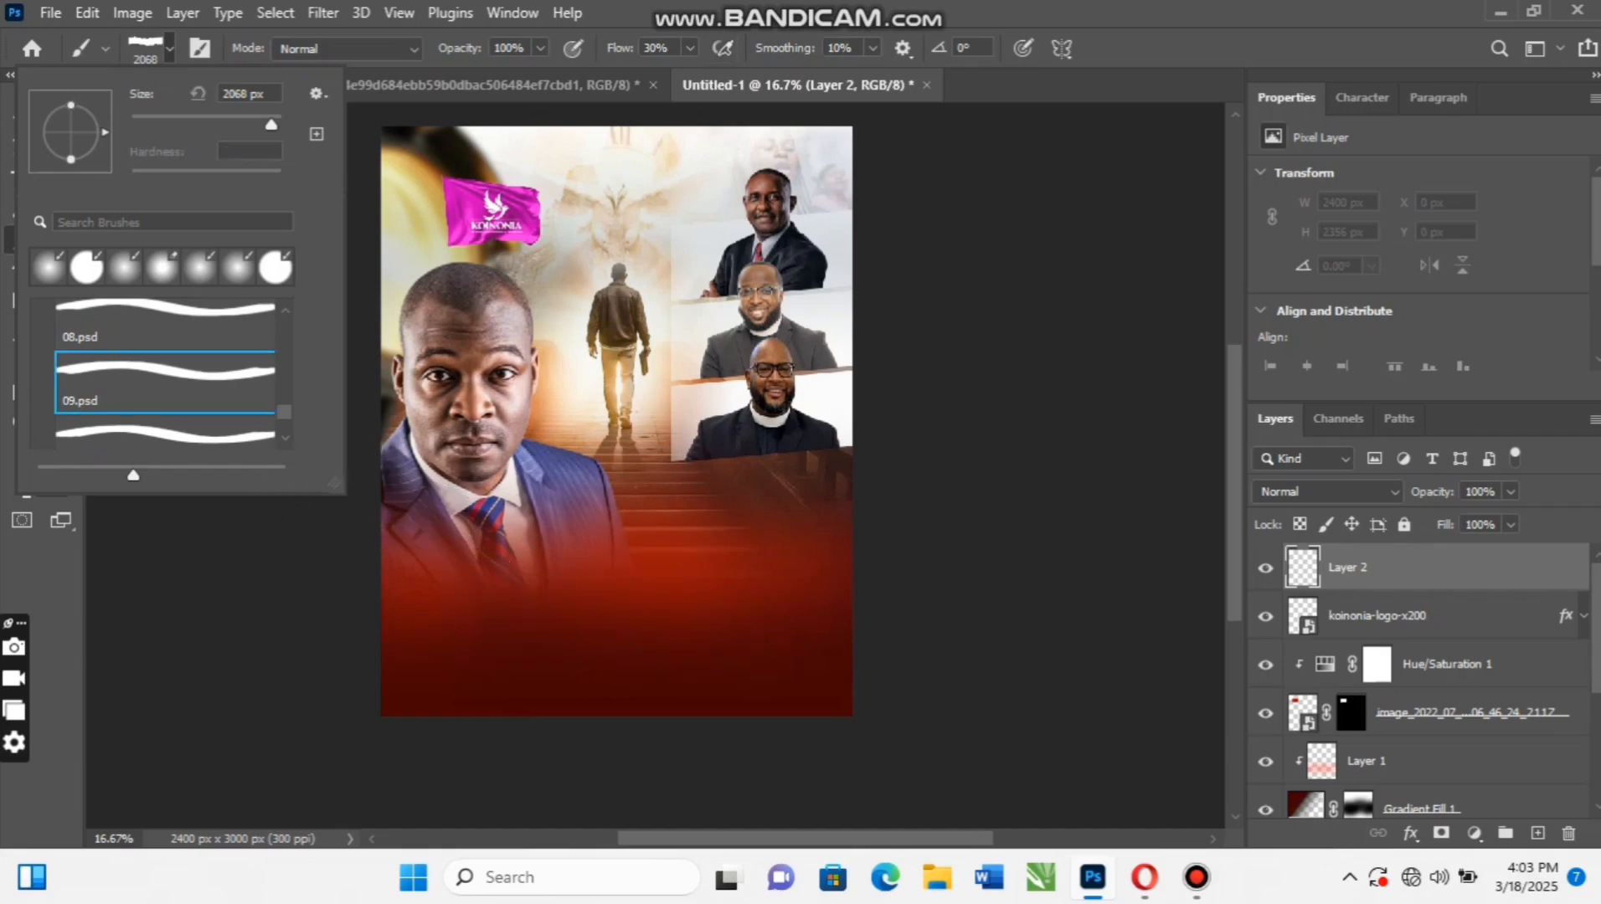
key(comma)
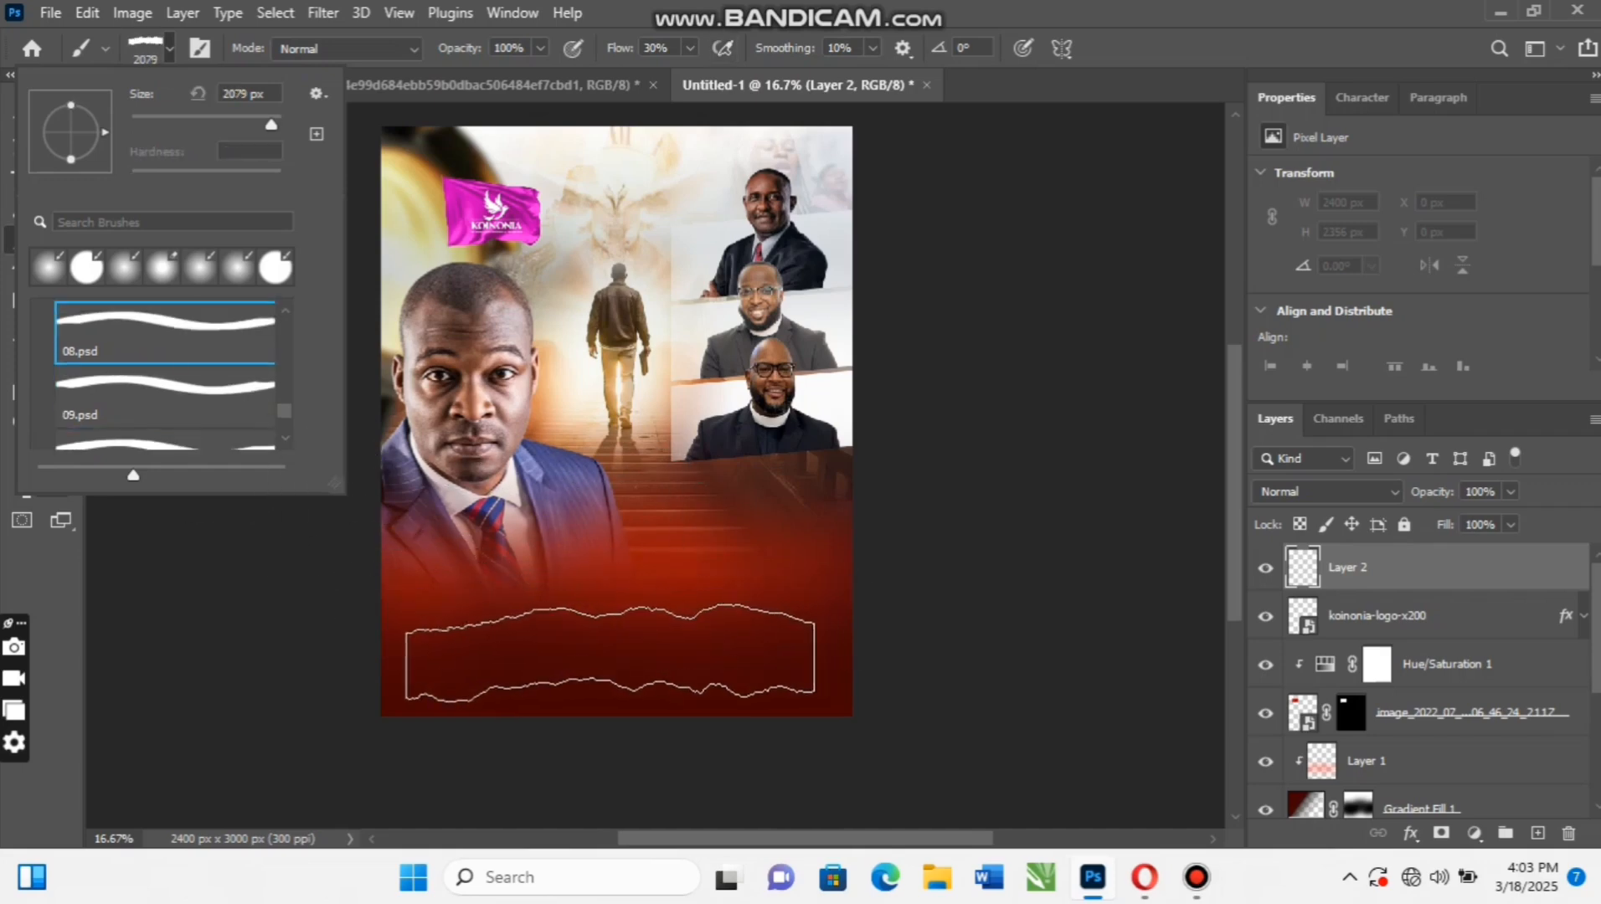
key(period)
key(period)
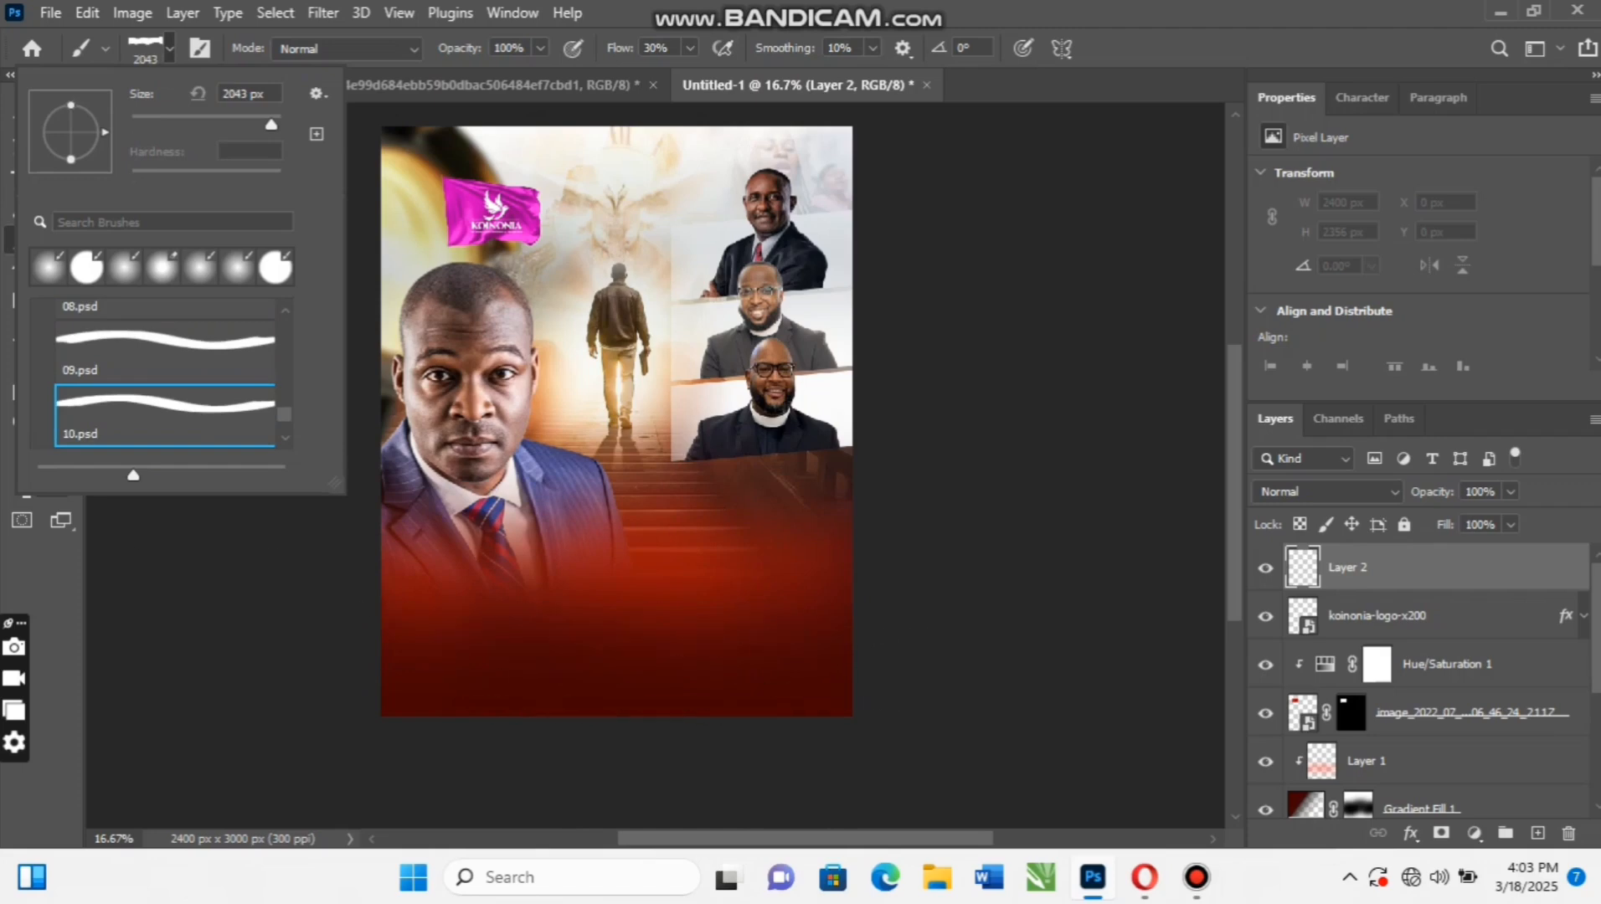
key(comma)
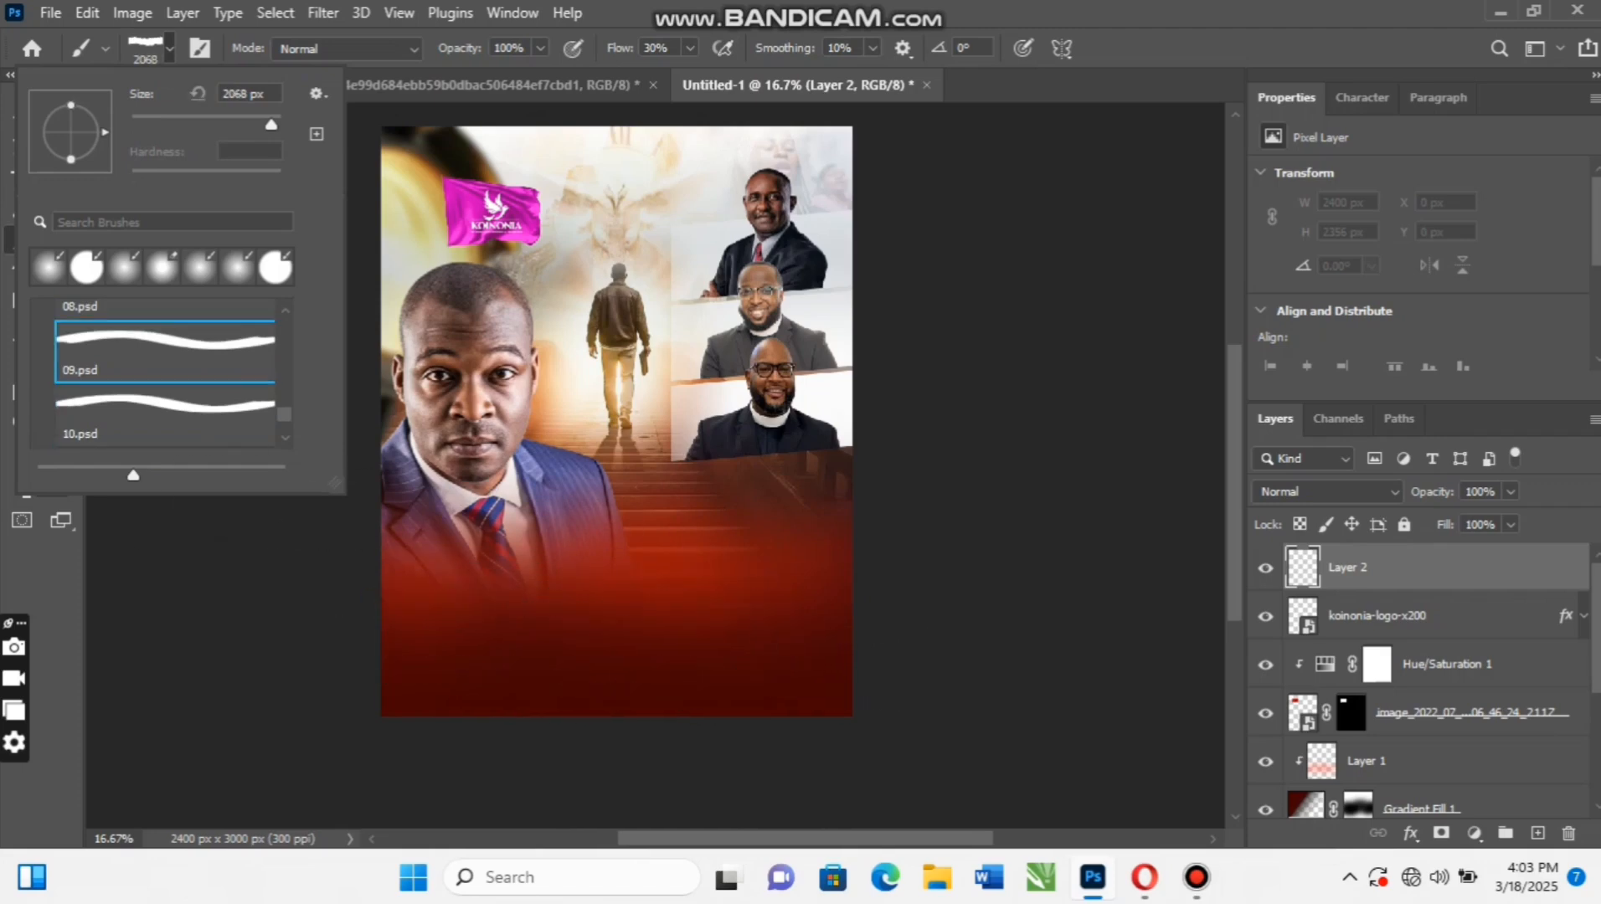
key(comma)
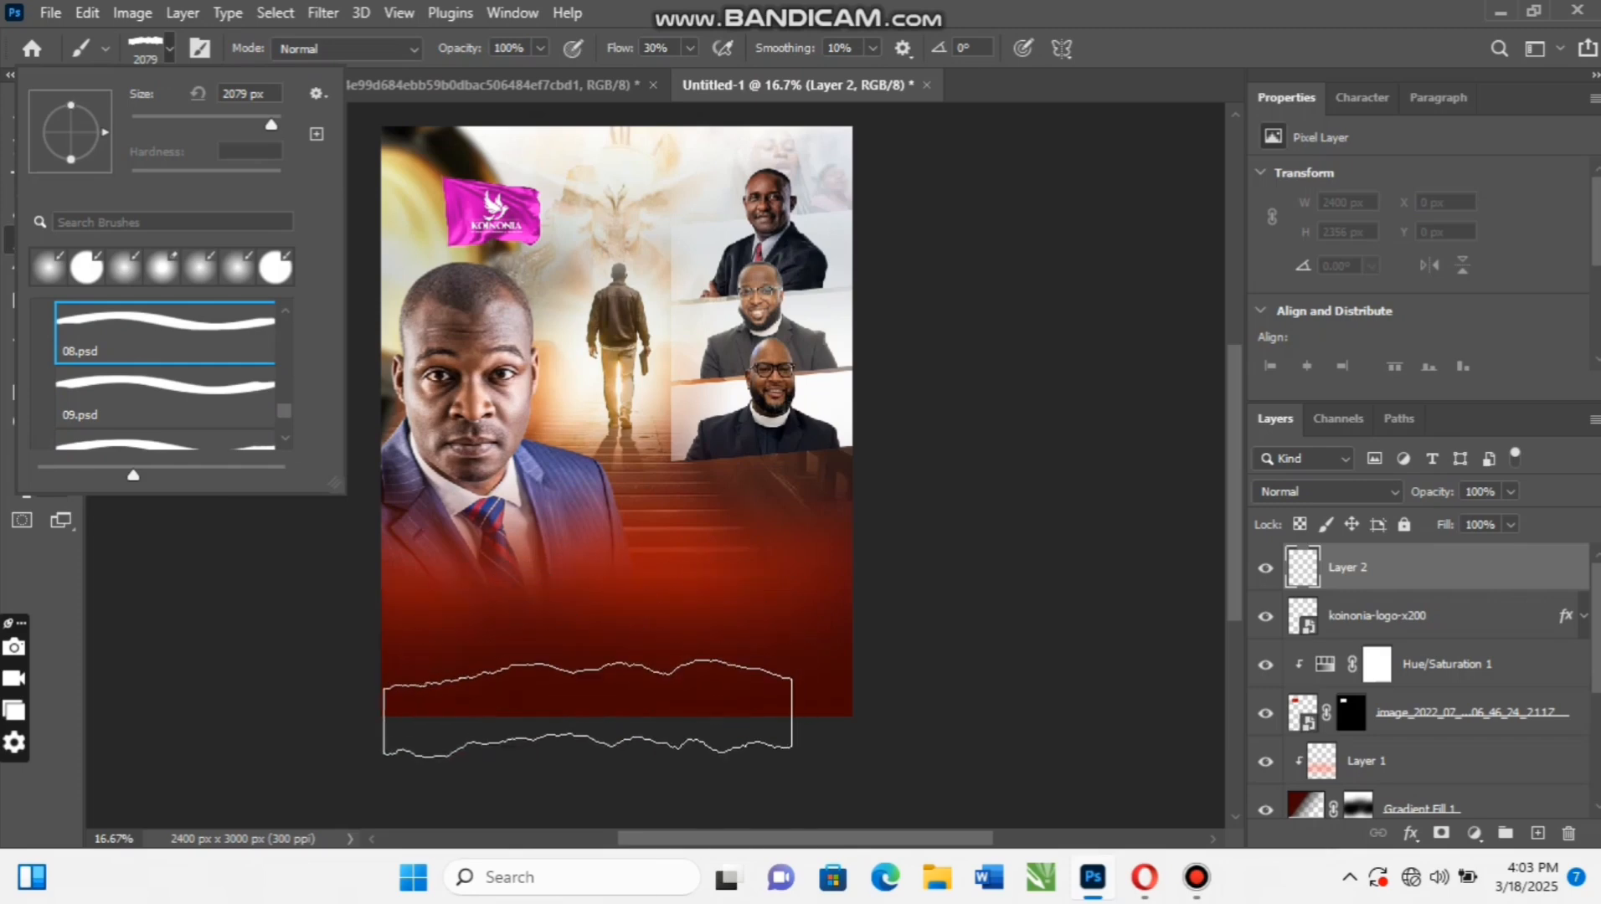
Stamp a white torn-paper strip about 347 px tall along the flyer's lower edge with a 3000 px brush at 100% flow
click(587, 709)
key(bracketright)
key(bracketright)
key(bracketright)
key(bracketright)
key(bracketright)
key(bracketright)
key(bracketright)
key(bracketright)
key(bracketright)
key(bracketright)
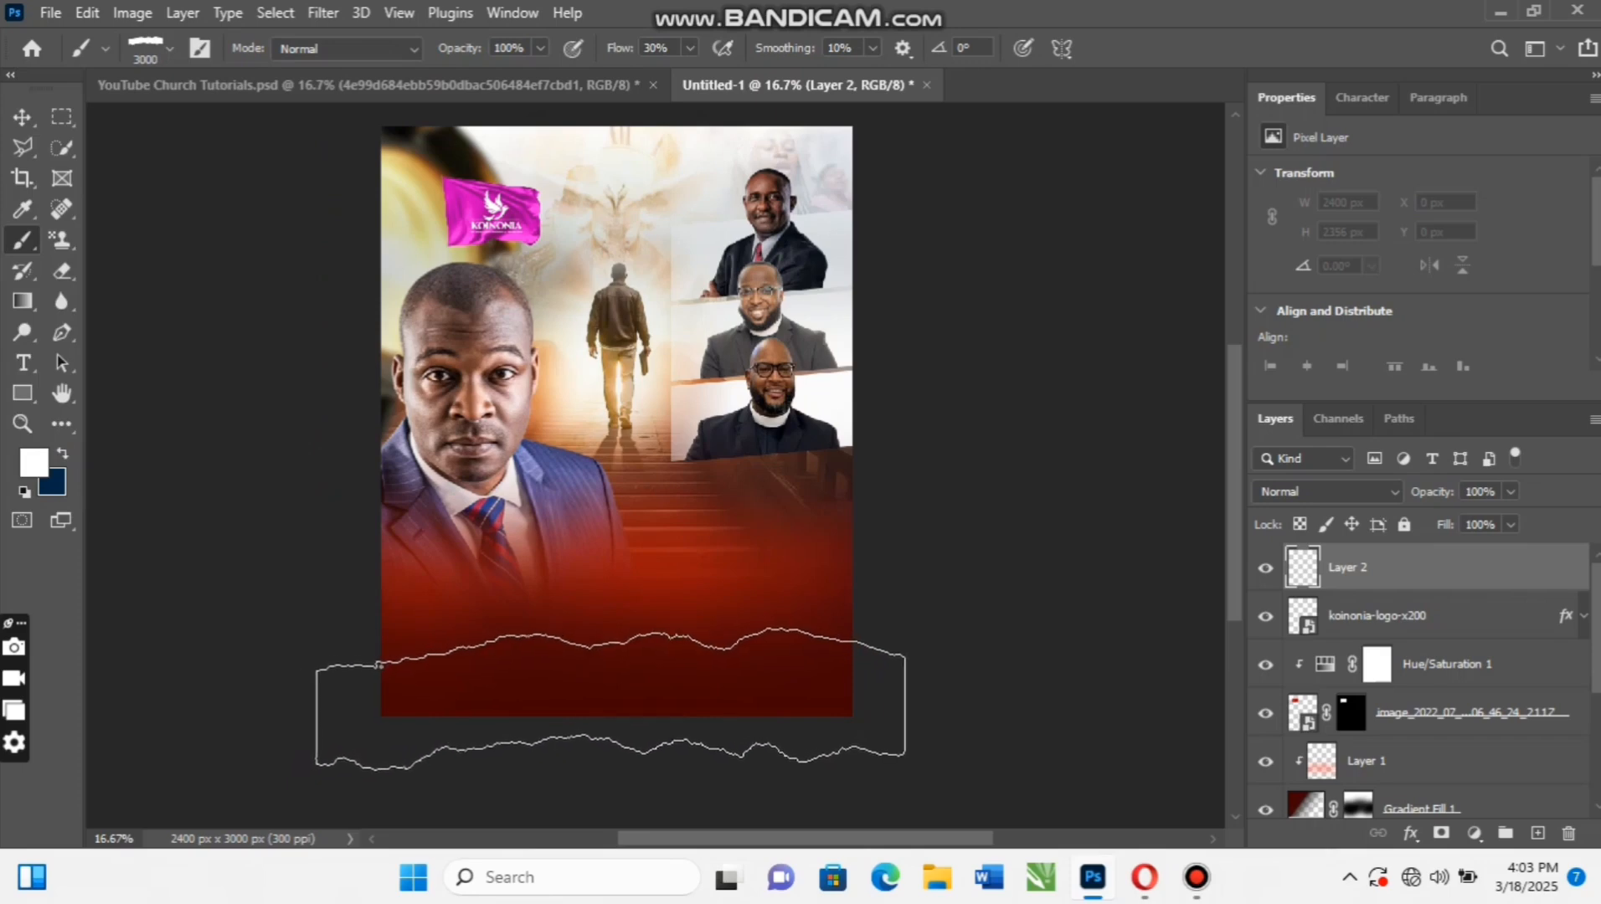
key(shift+0)
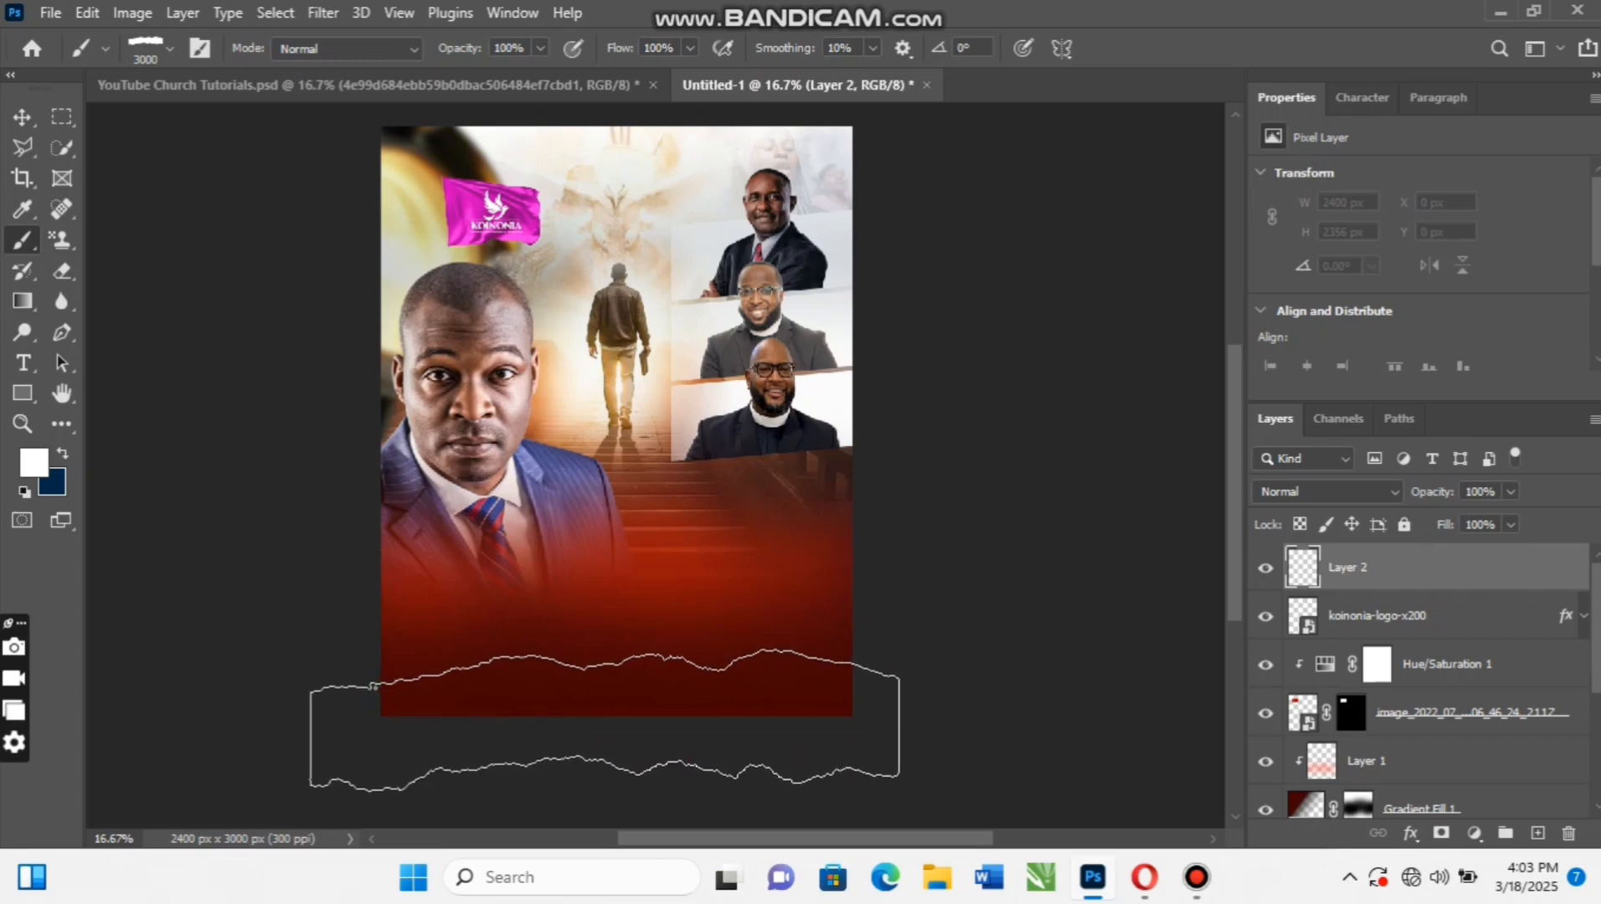
click(605, 720)
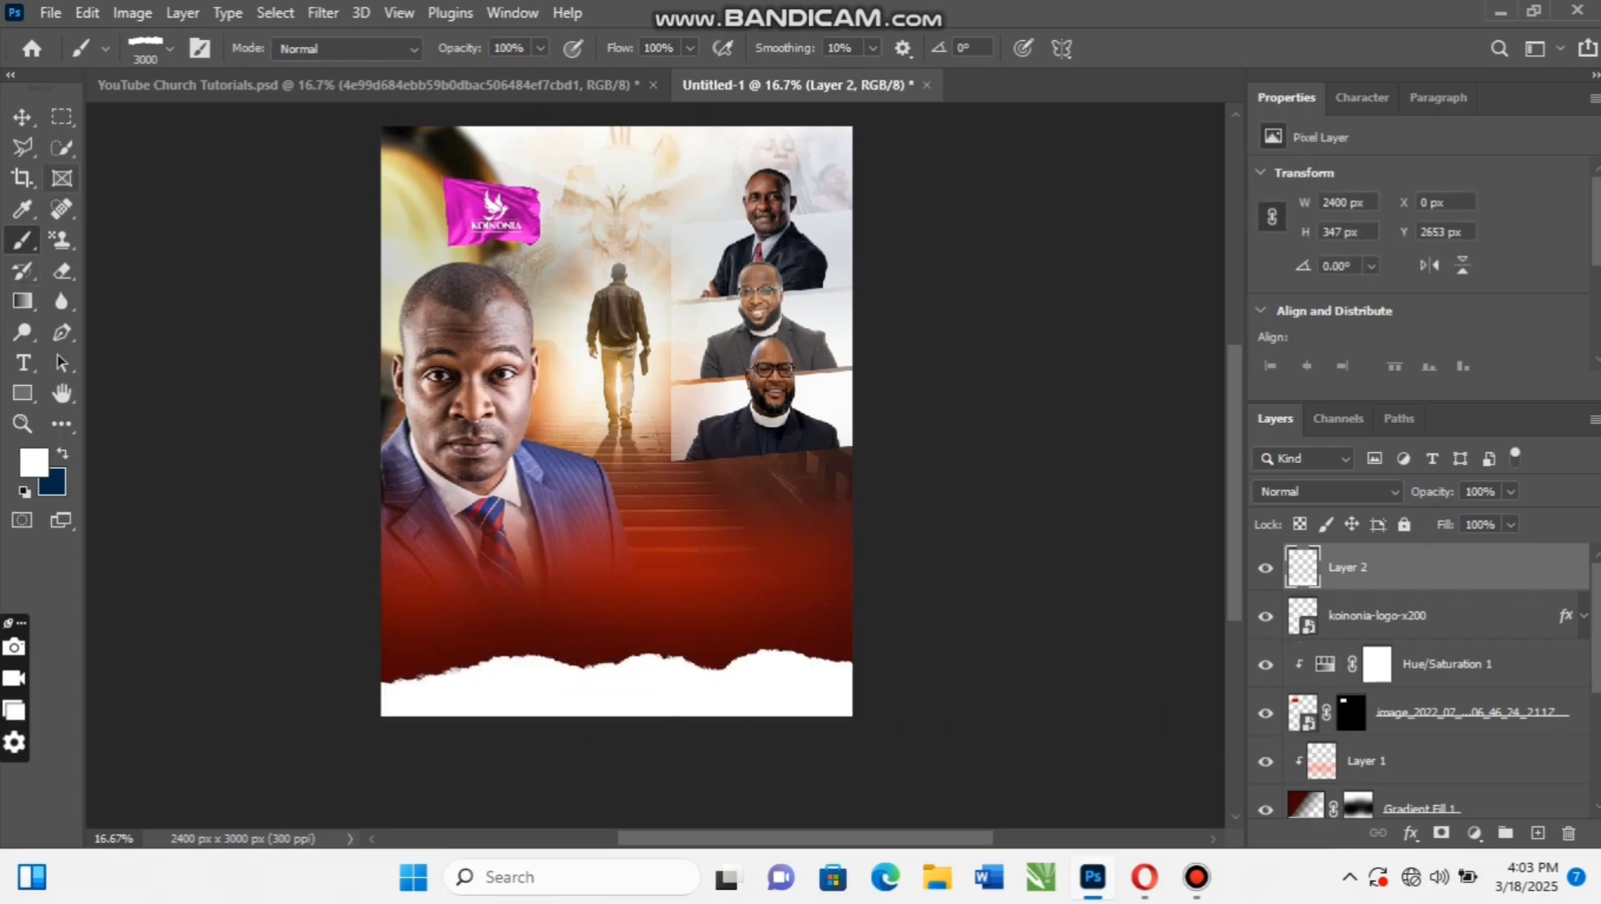
Compare the flyer and its layer stack with the finished reference design in YouTube Church Tutorials.psd
click(23, 117)
click(277, 85)
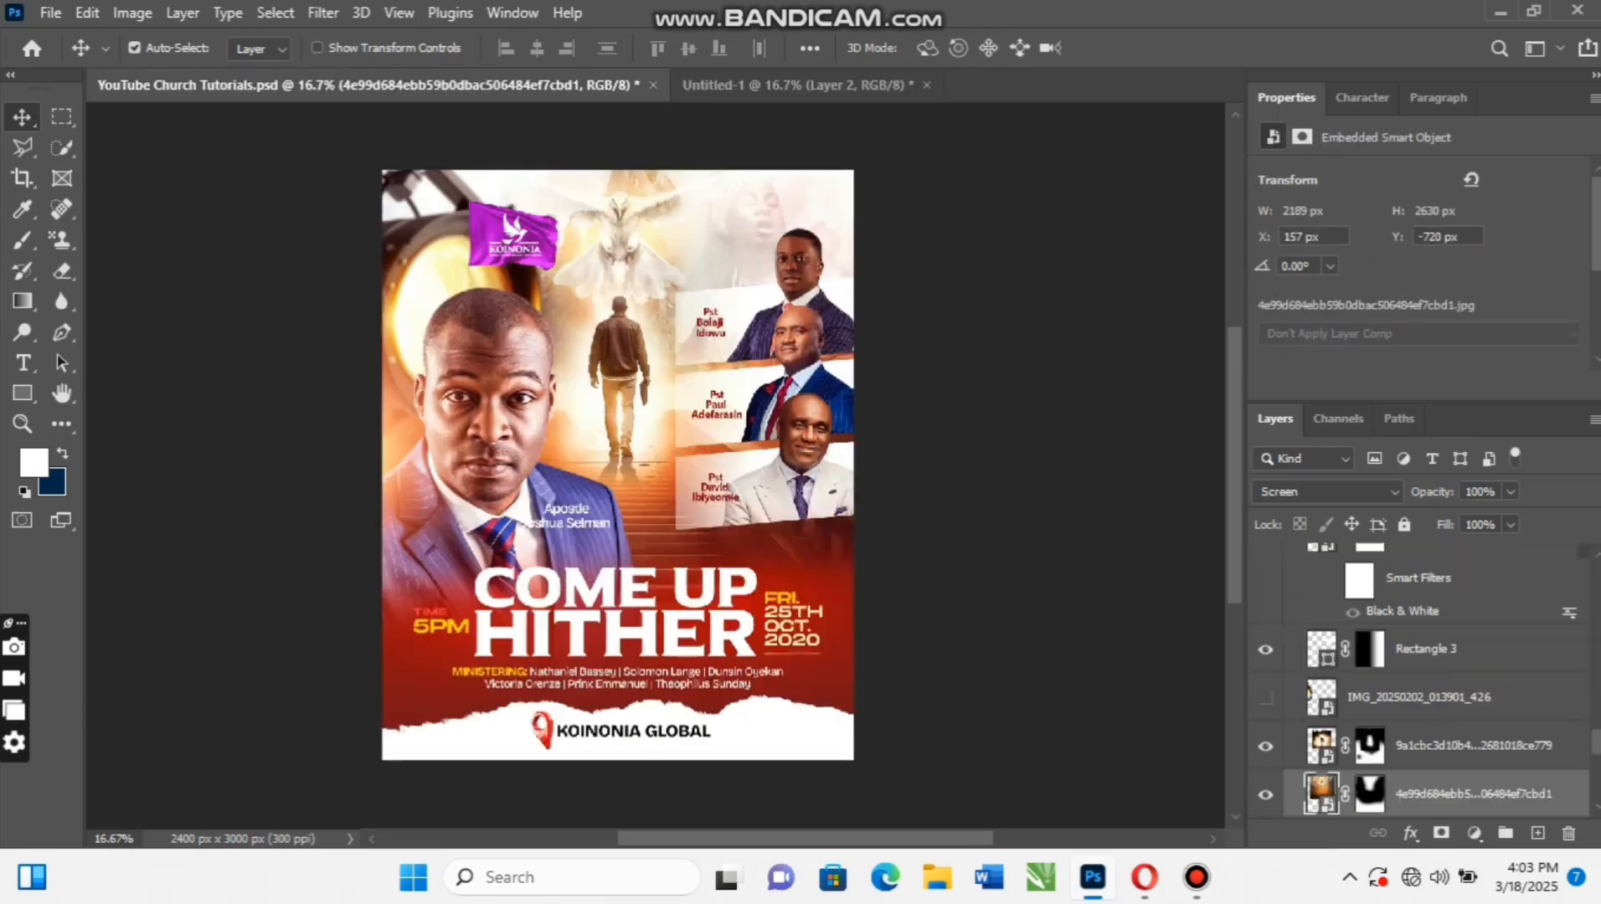
click(795, 85)
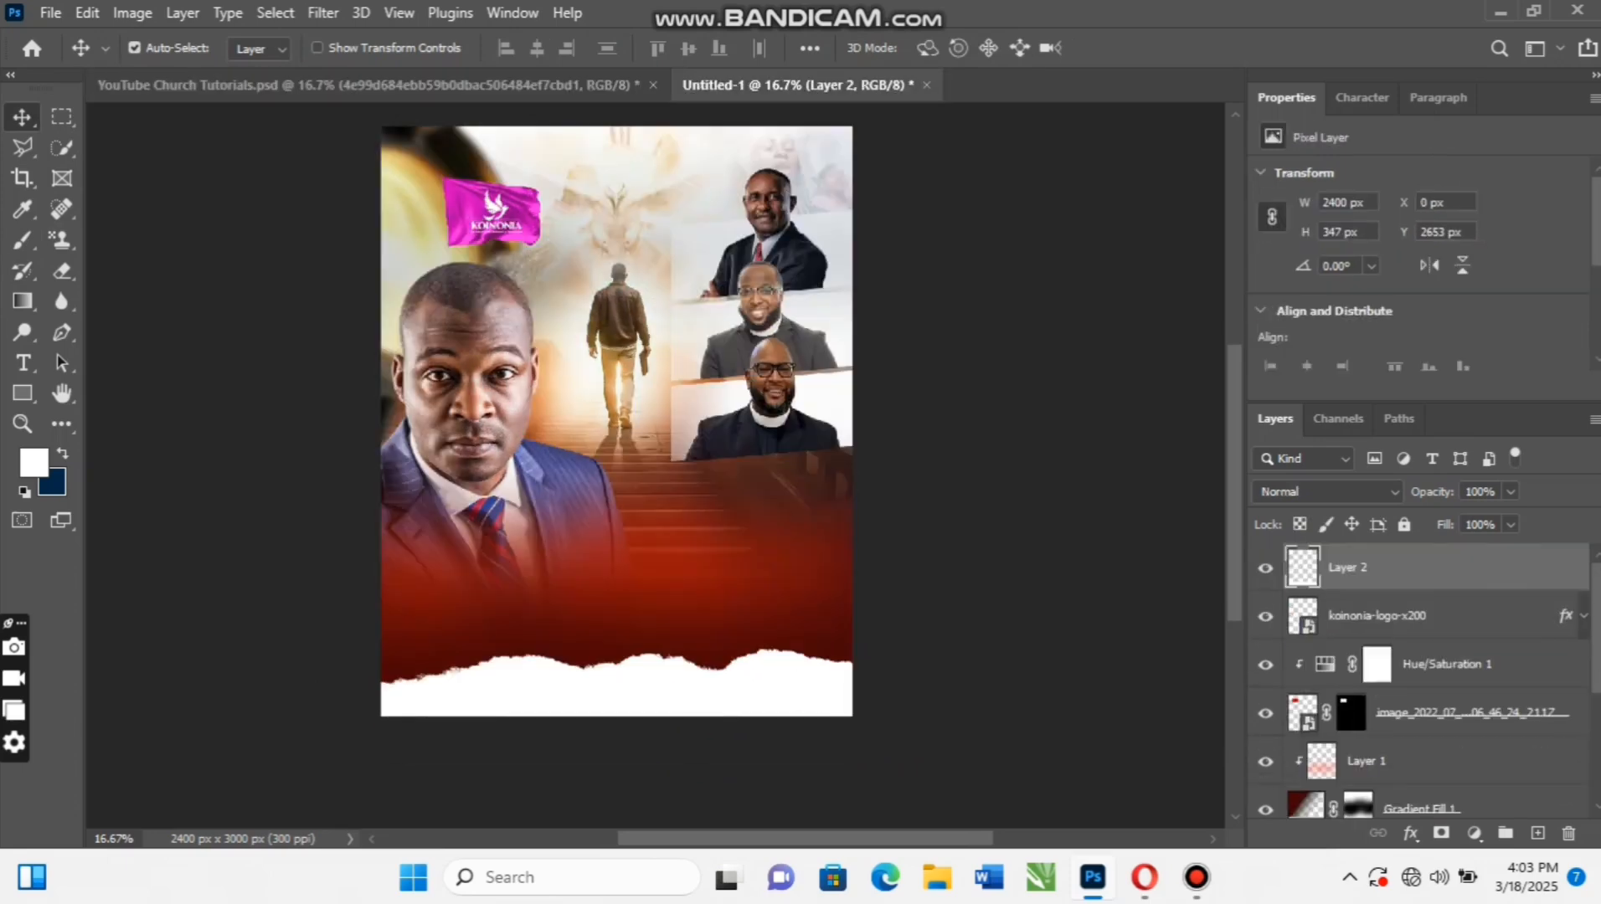
click(1421, 809)
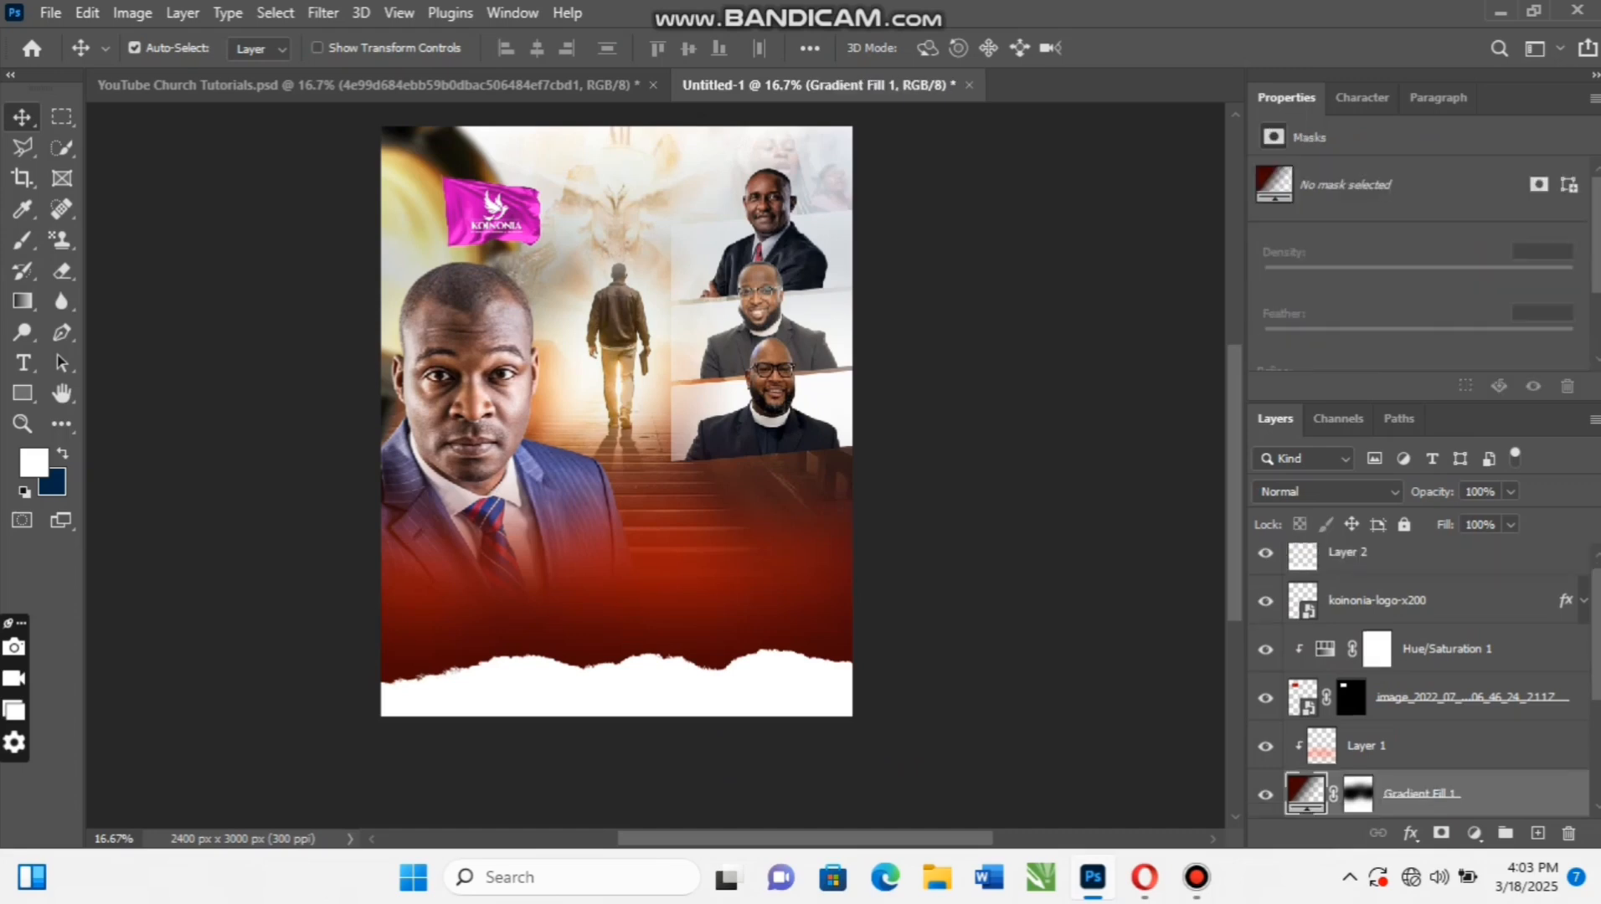
scroll(1423, 678, down, 5)
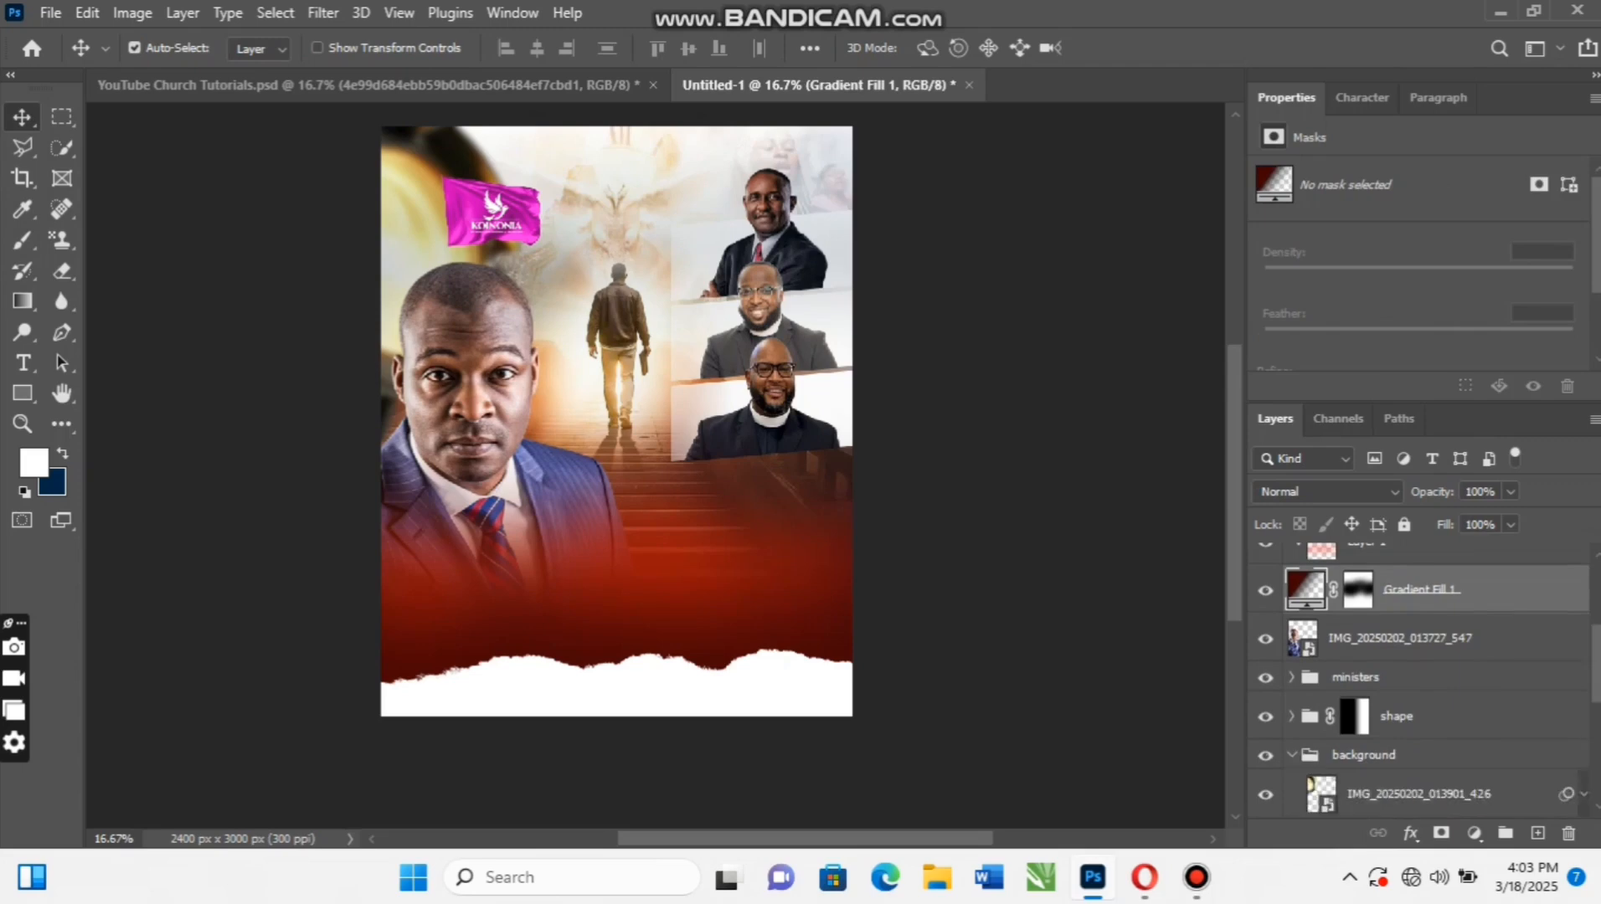
scroll(1423, 678, up, 4)
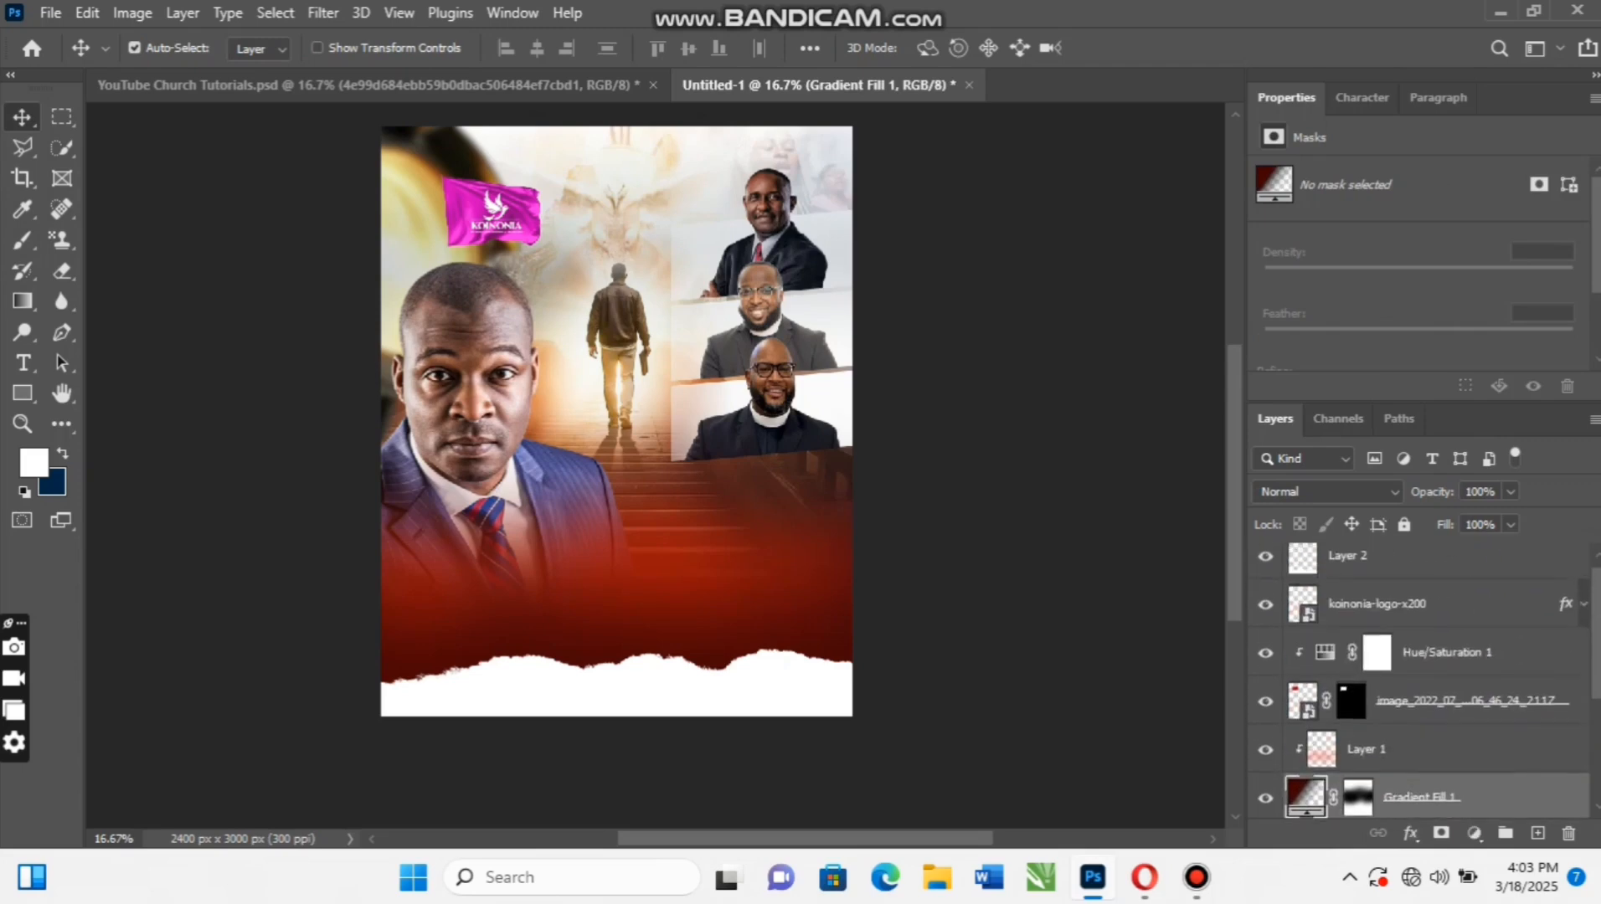
scroll(1423, 679, up, 1)
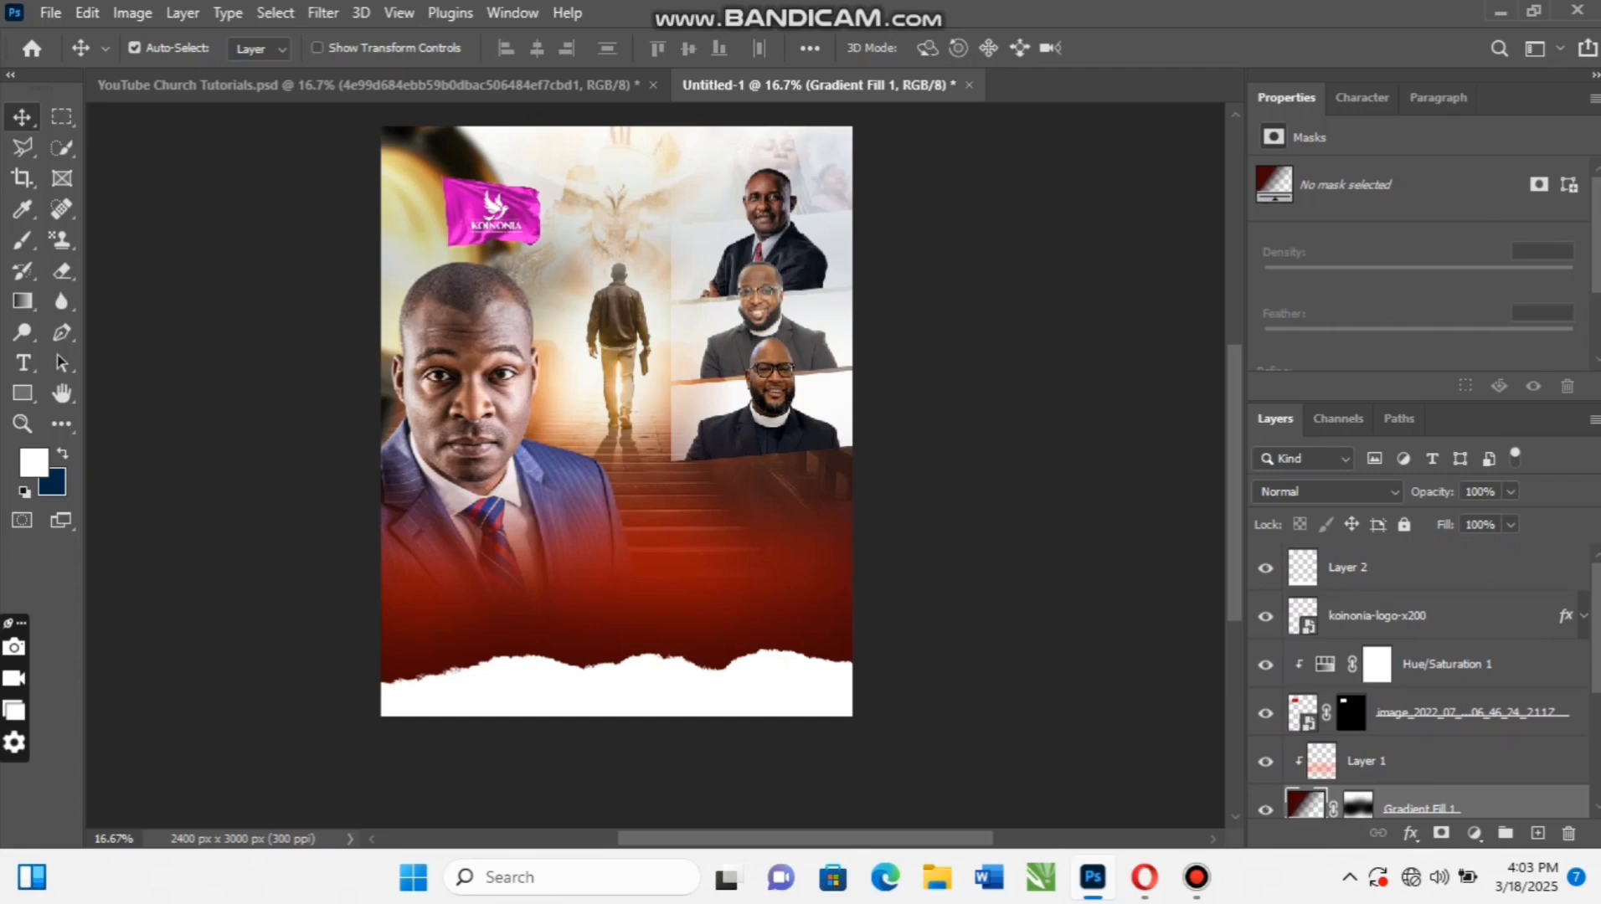
scroll(617, 422, up, 1)
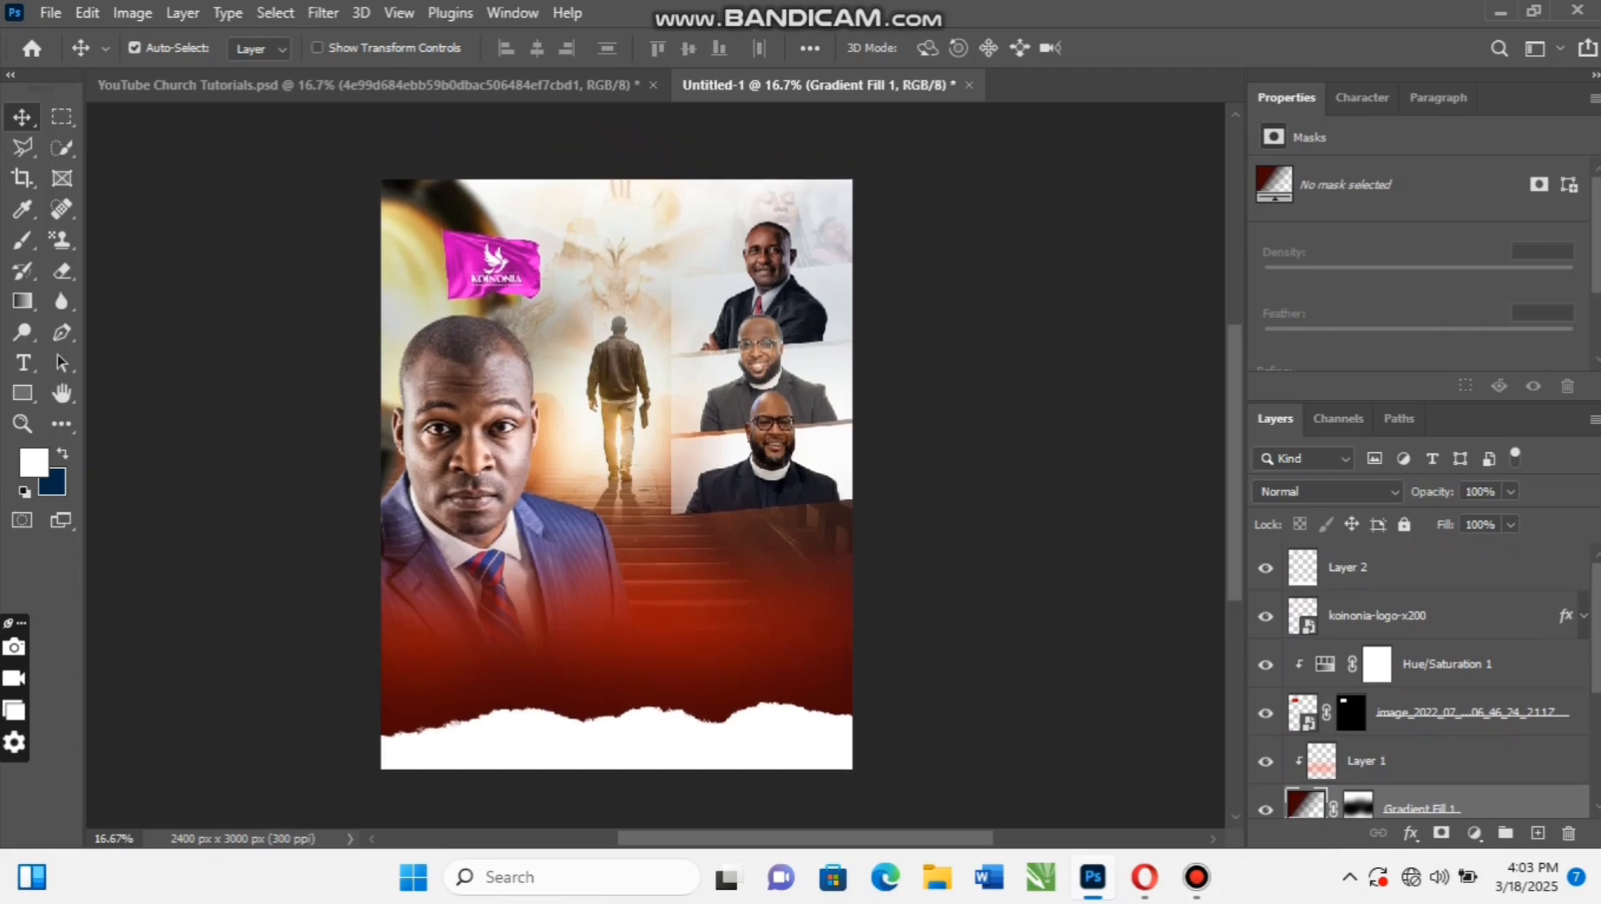
key(ctrl+Tab)
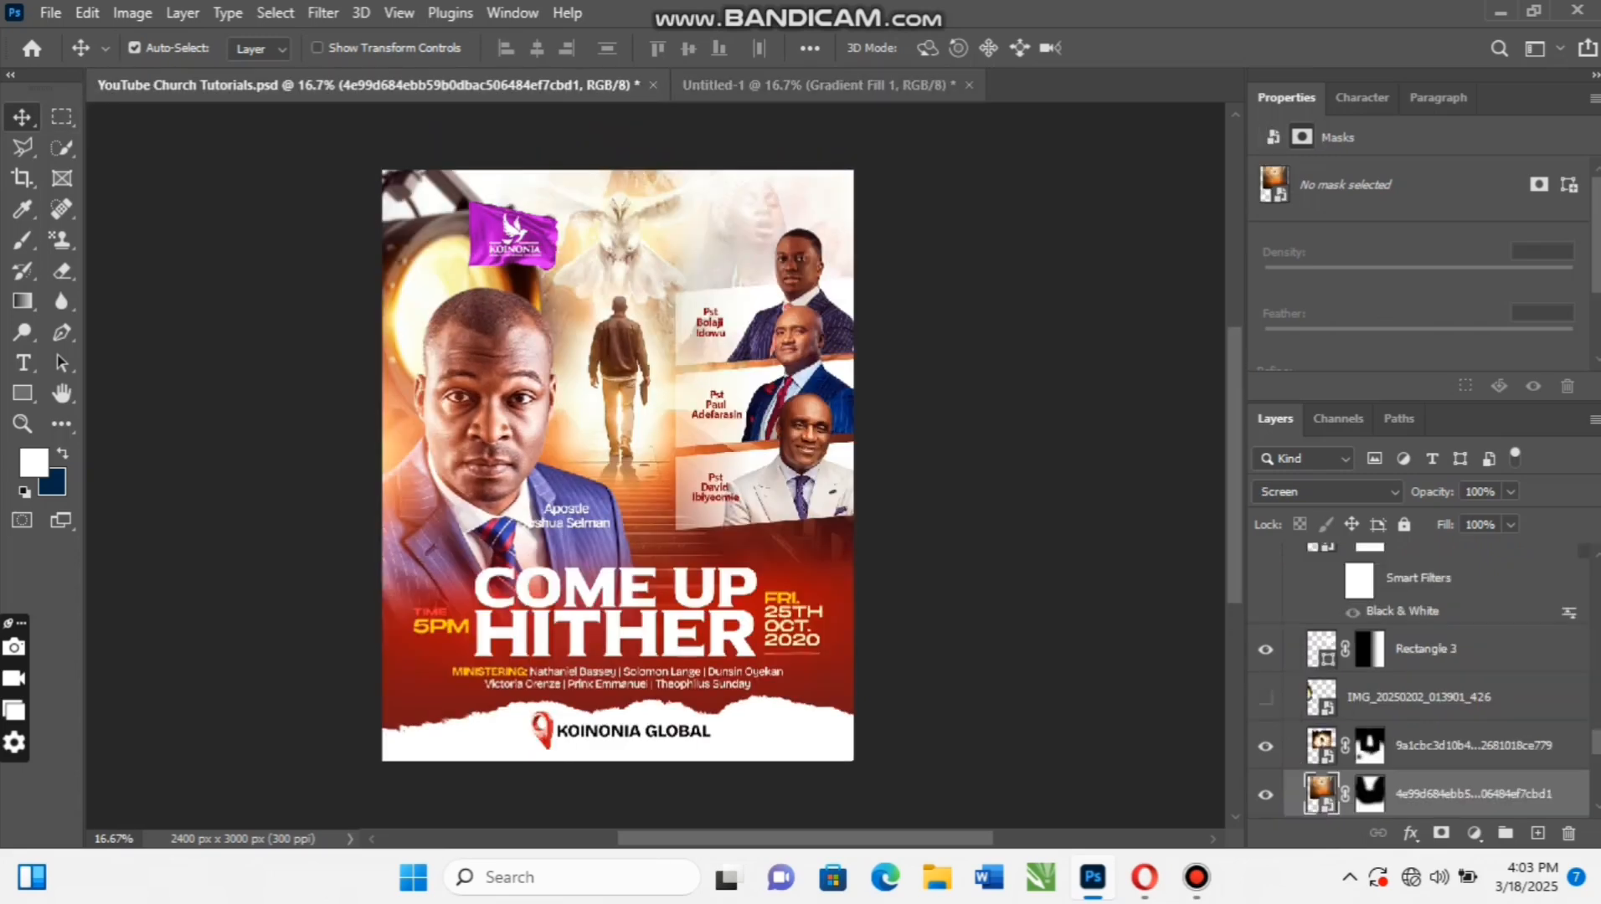
key(ctrl+Tab)
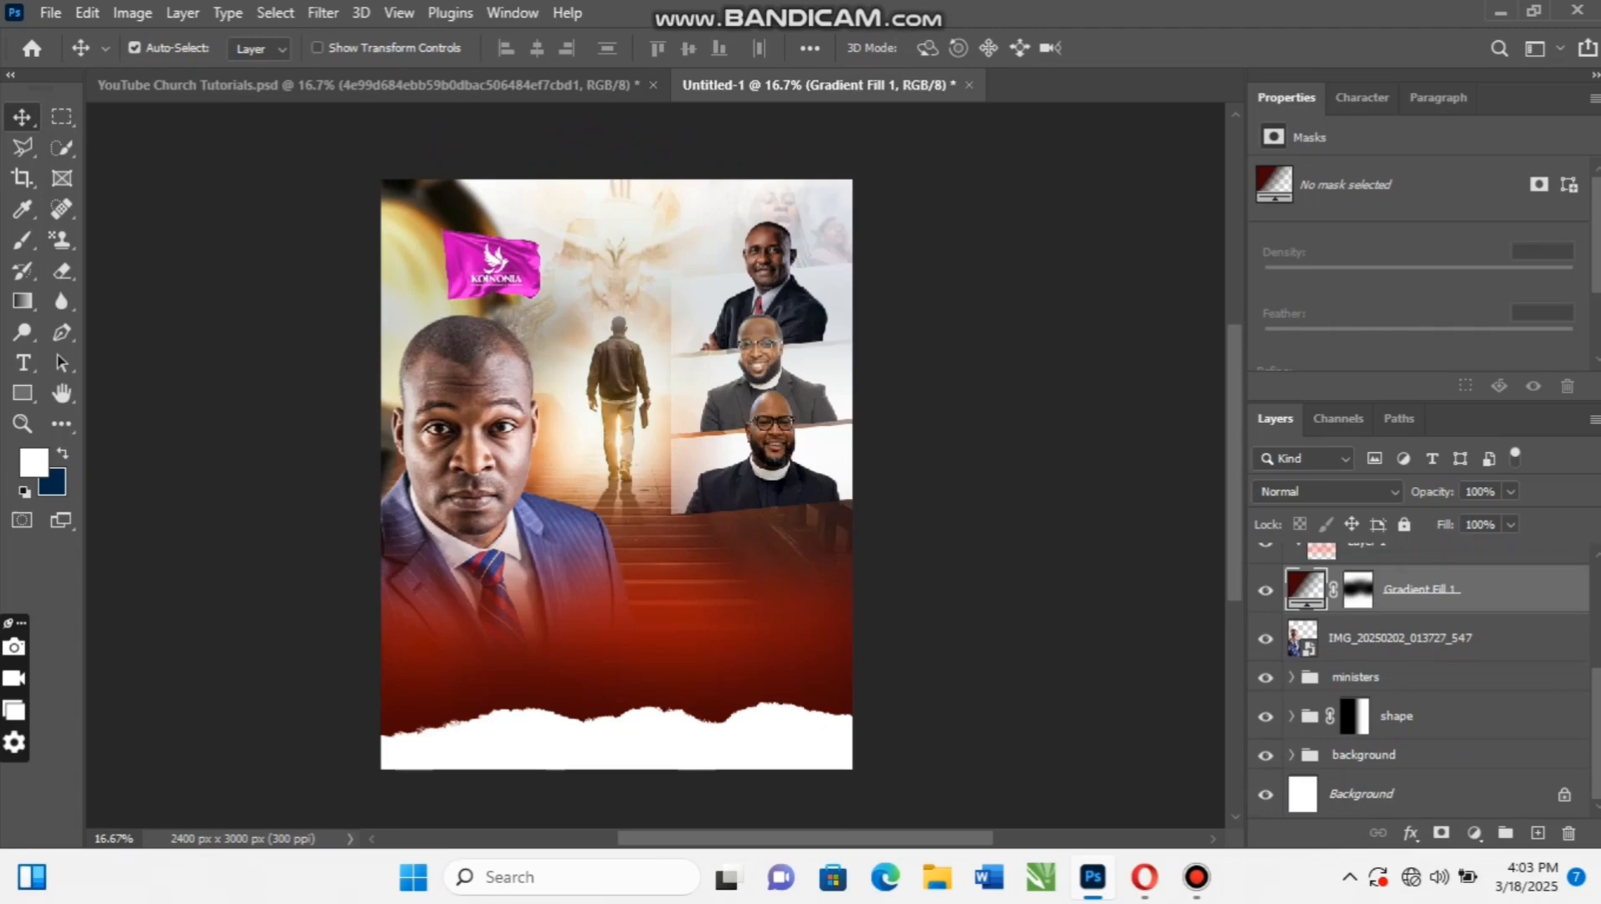
key(ctrl+Tab)
key(ctrl+Tab)
click(368, 85)
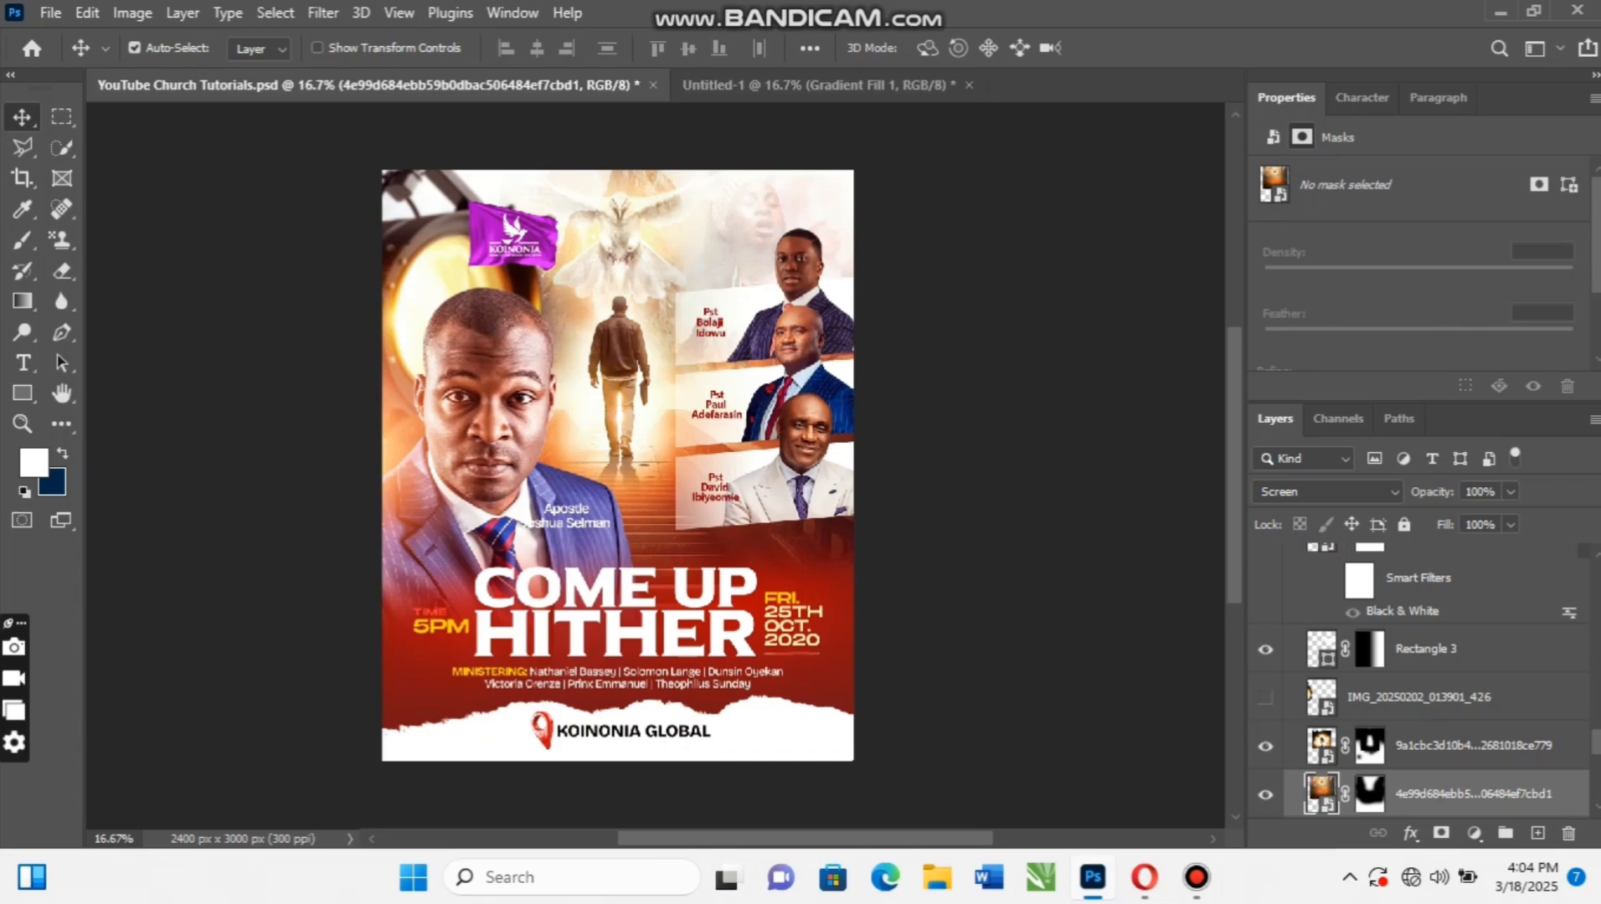
click(816, 85)
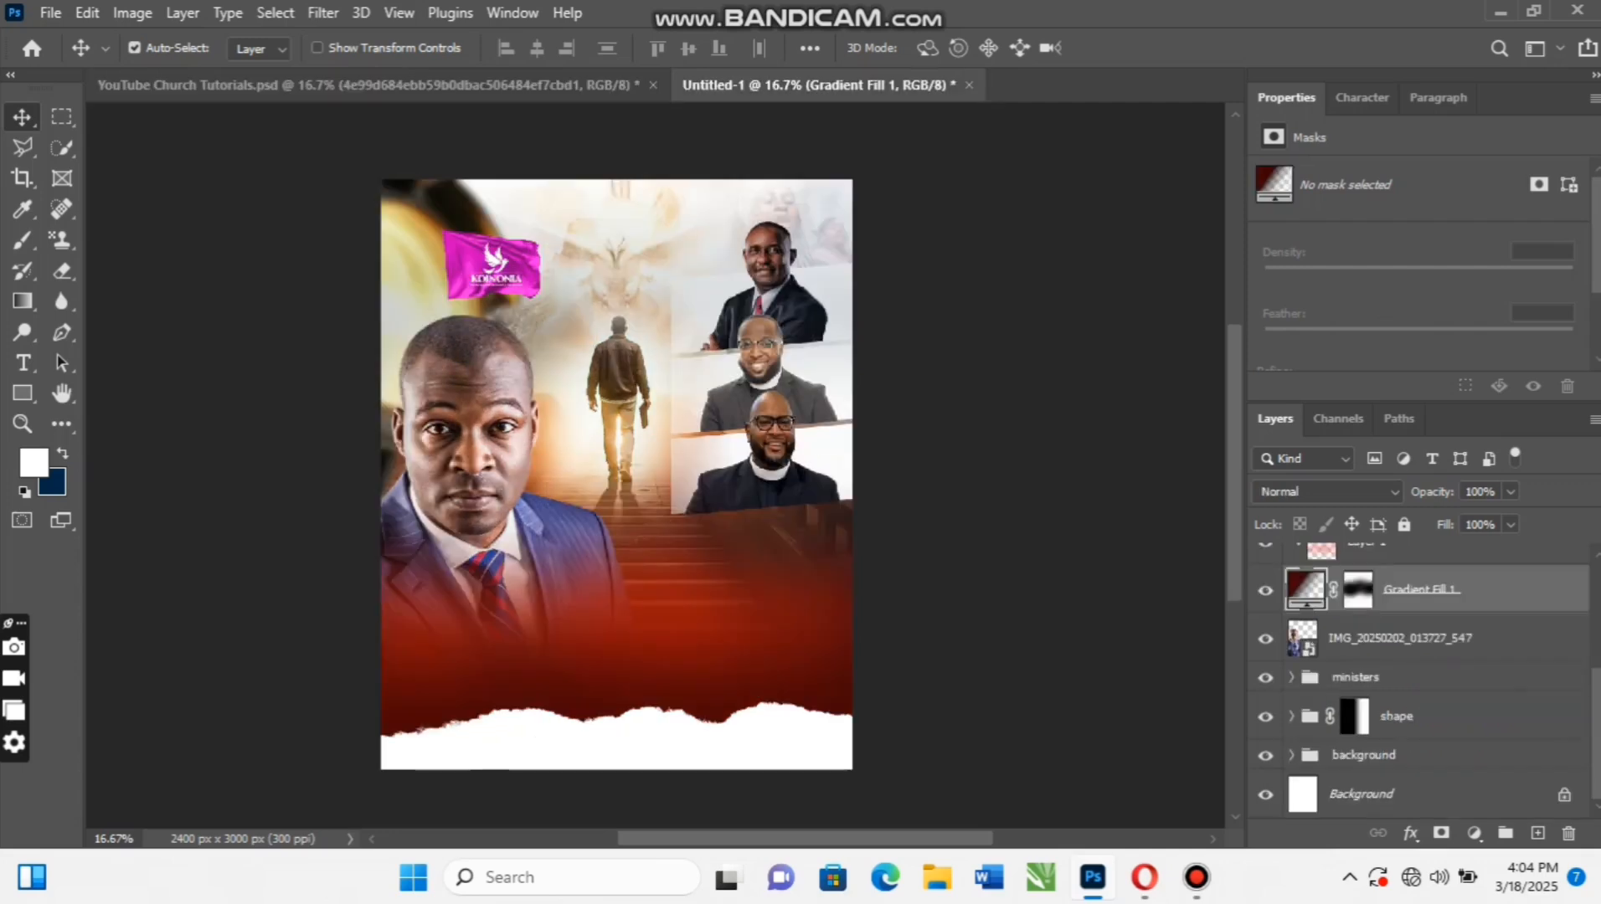
Copy the "come up hither" title layer from YouTube Church Tutorials.psd into Untitled-1 and position it at about X 459 px, Y 1902 px
click(502, 84)
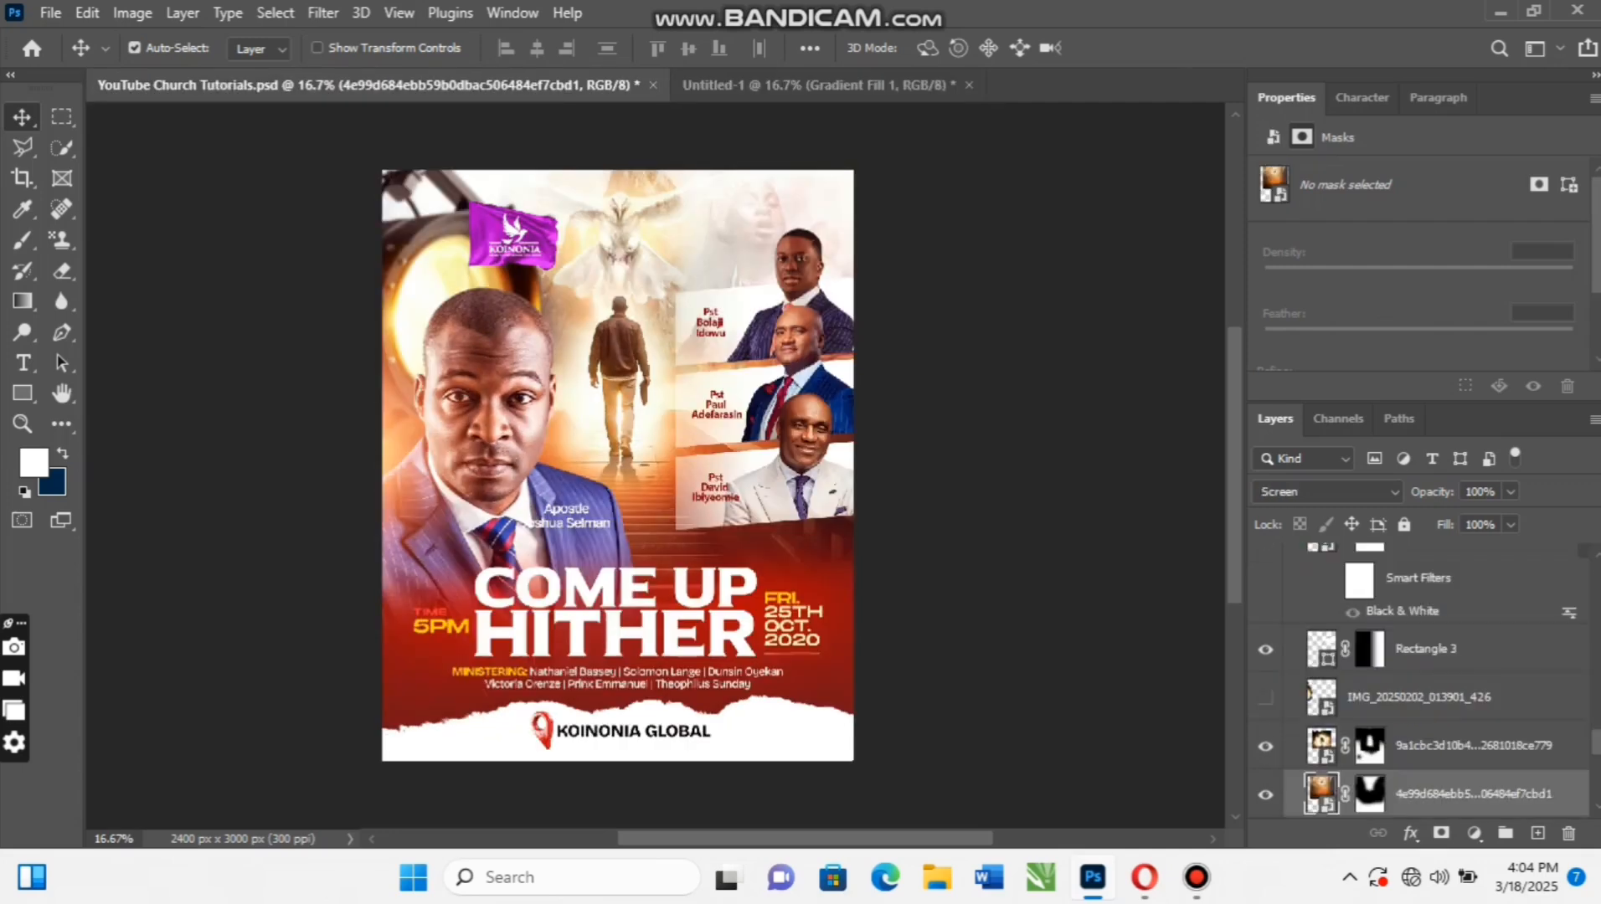
scroll(1423, 682, up, 5)
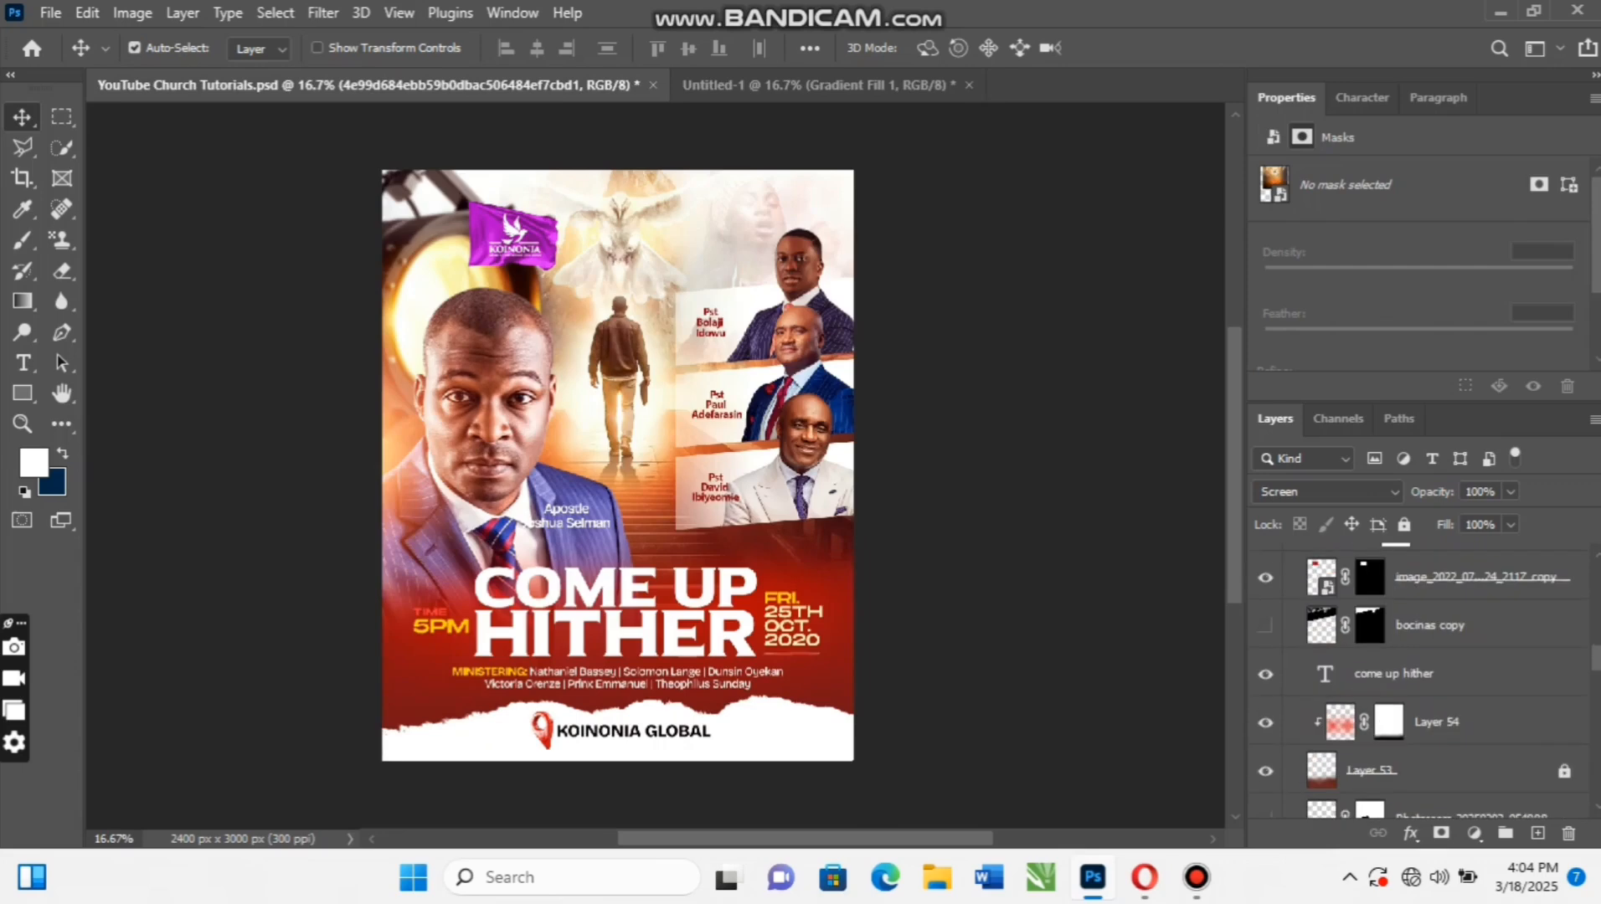
scroll(1423, 682, down, 1)
click(1436, 685)
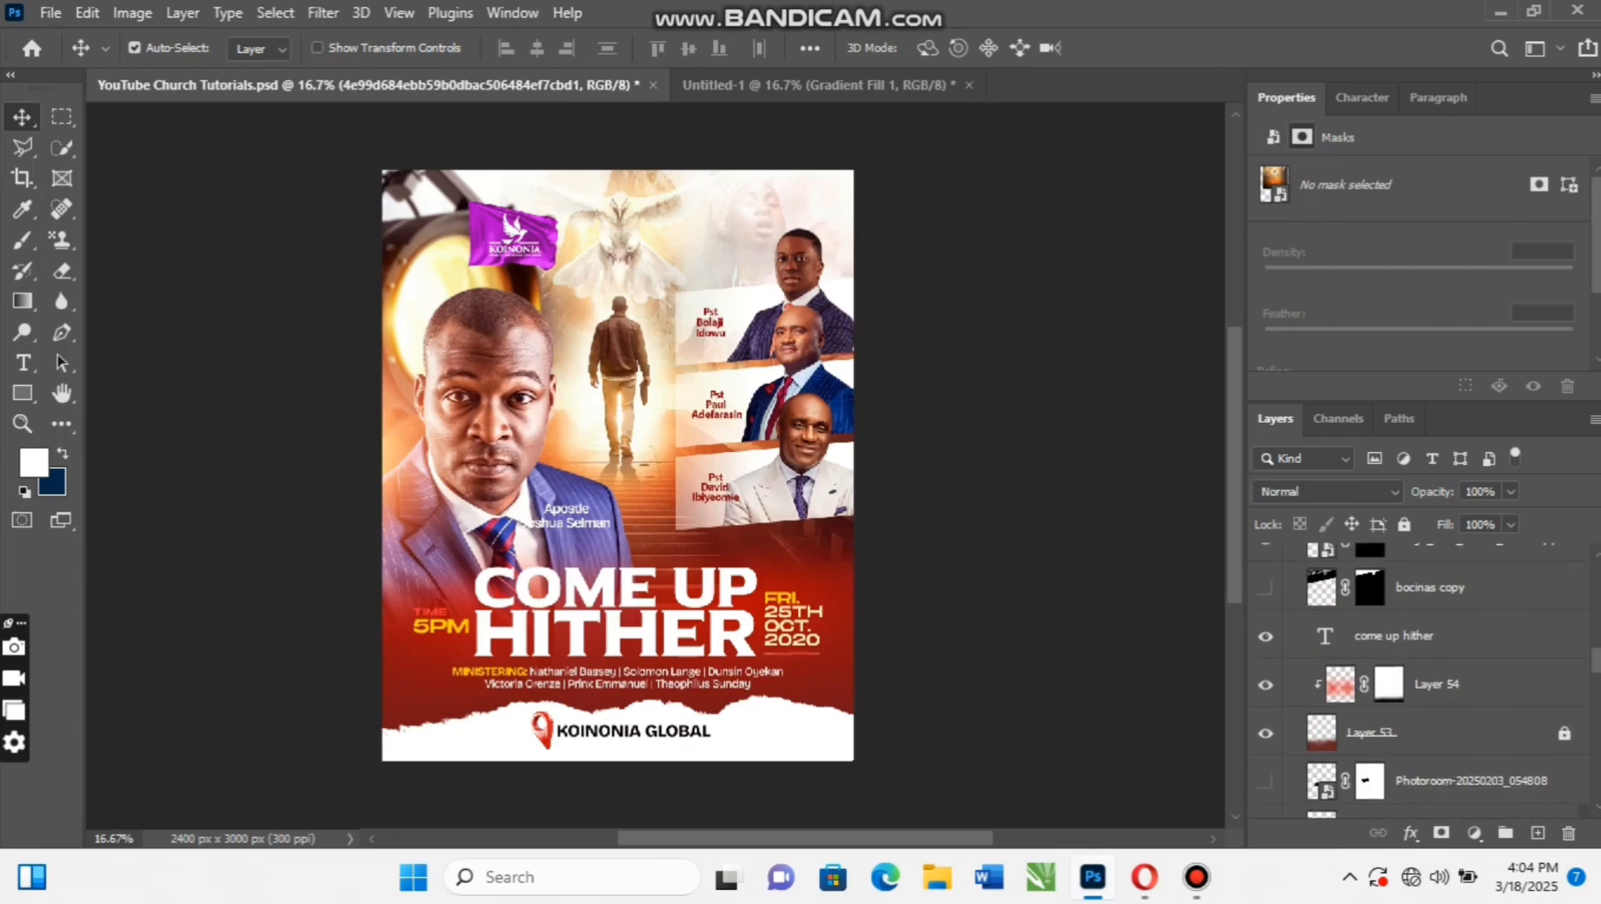
click(1423, 636)
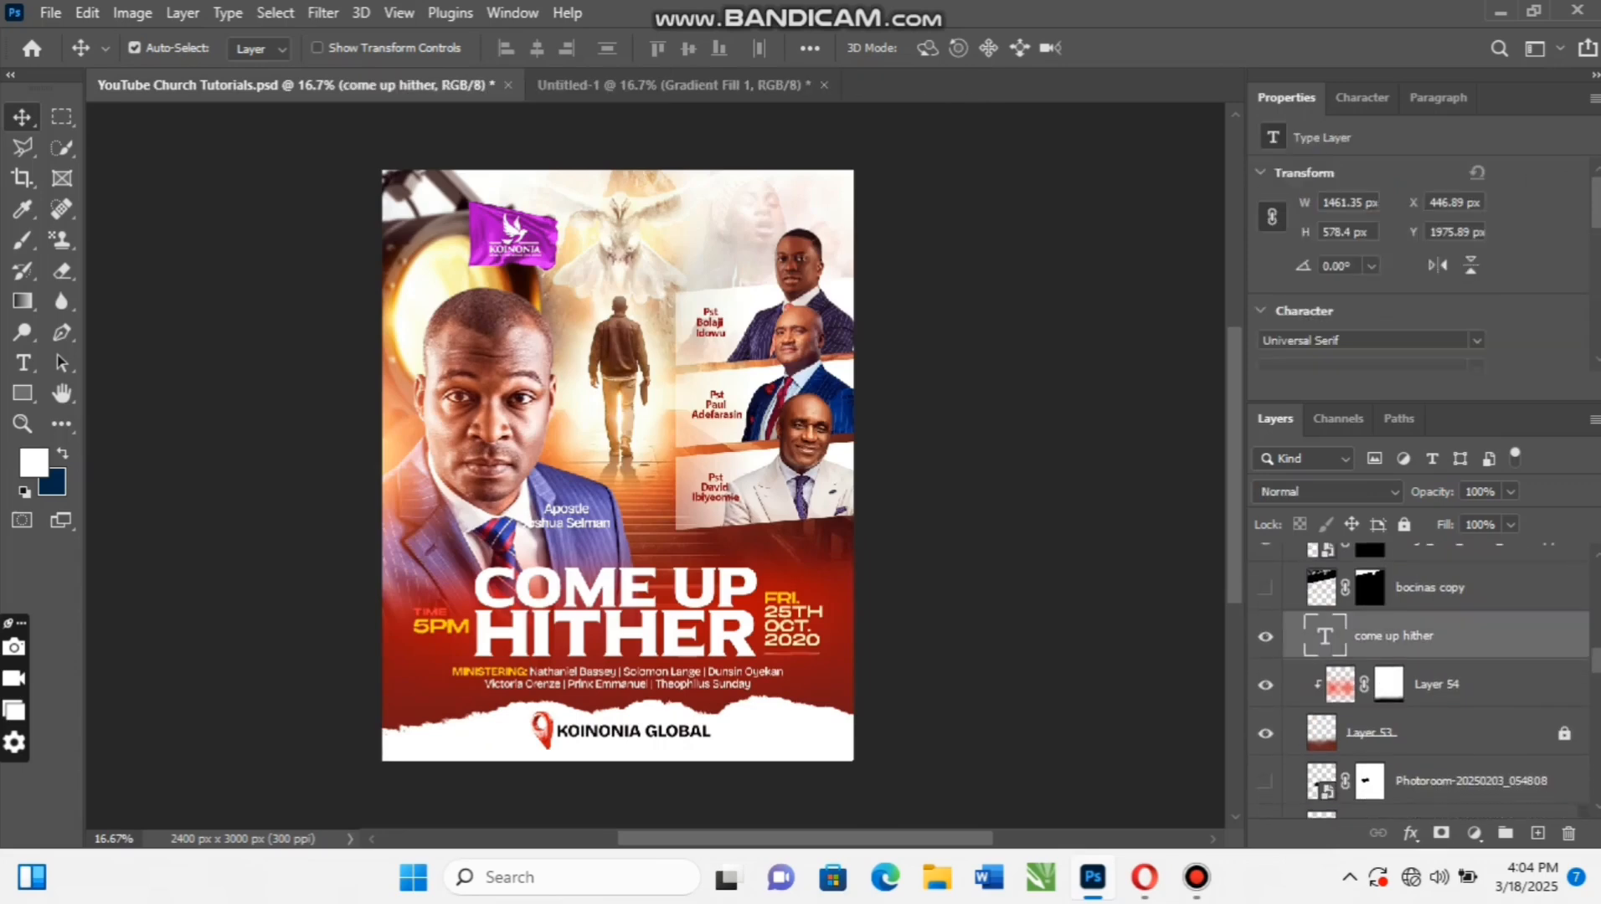
drag(1424, 636, 560, 641)
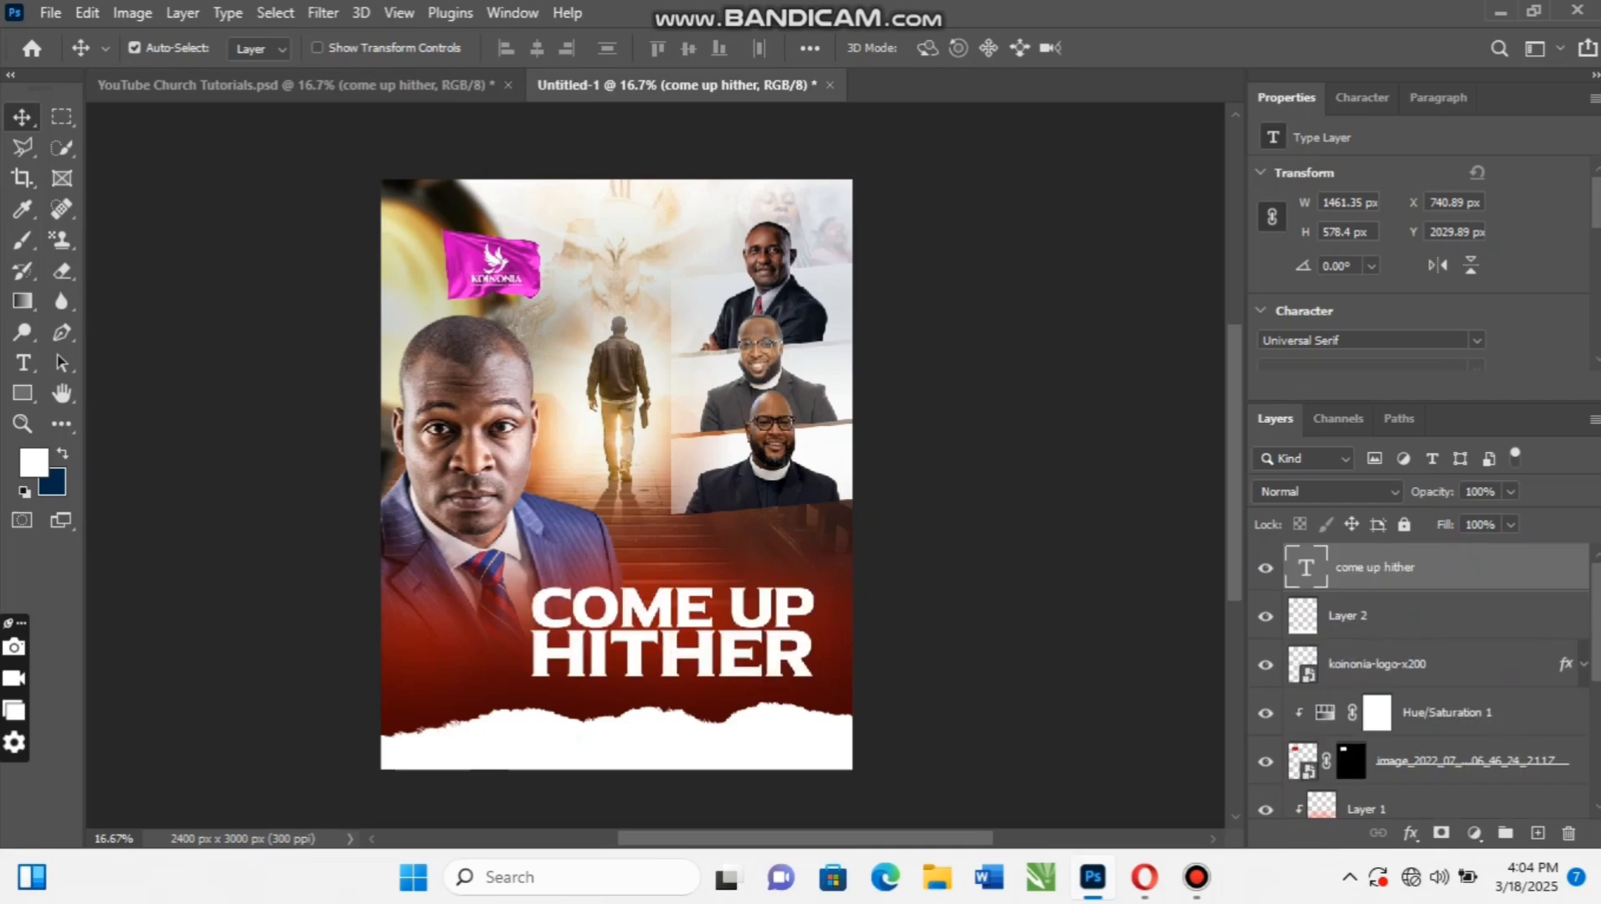
drag(739, 594, 684, 569)
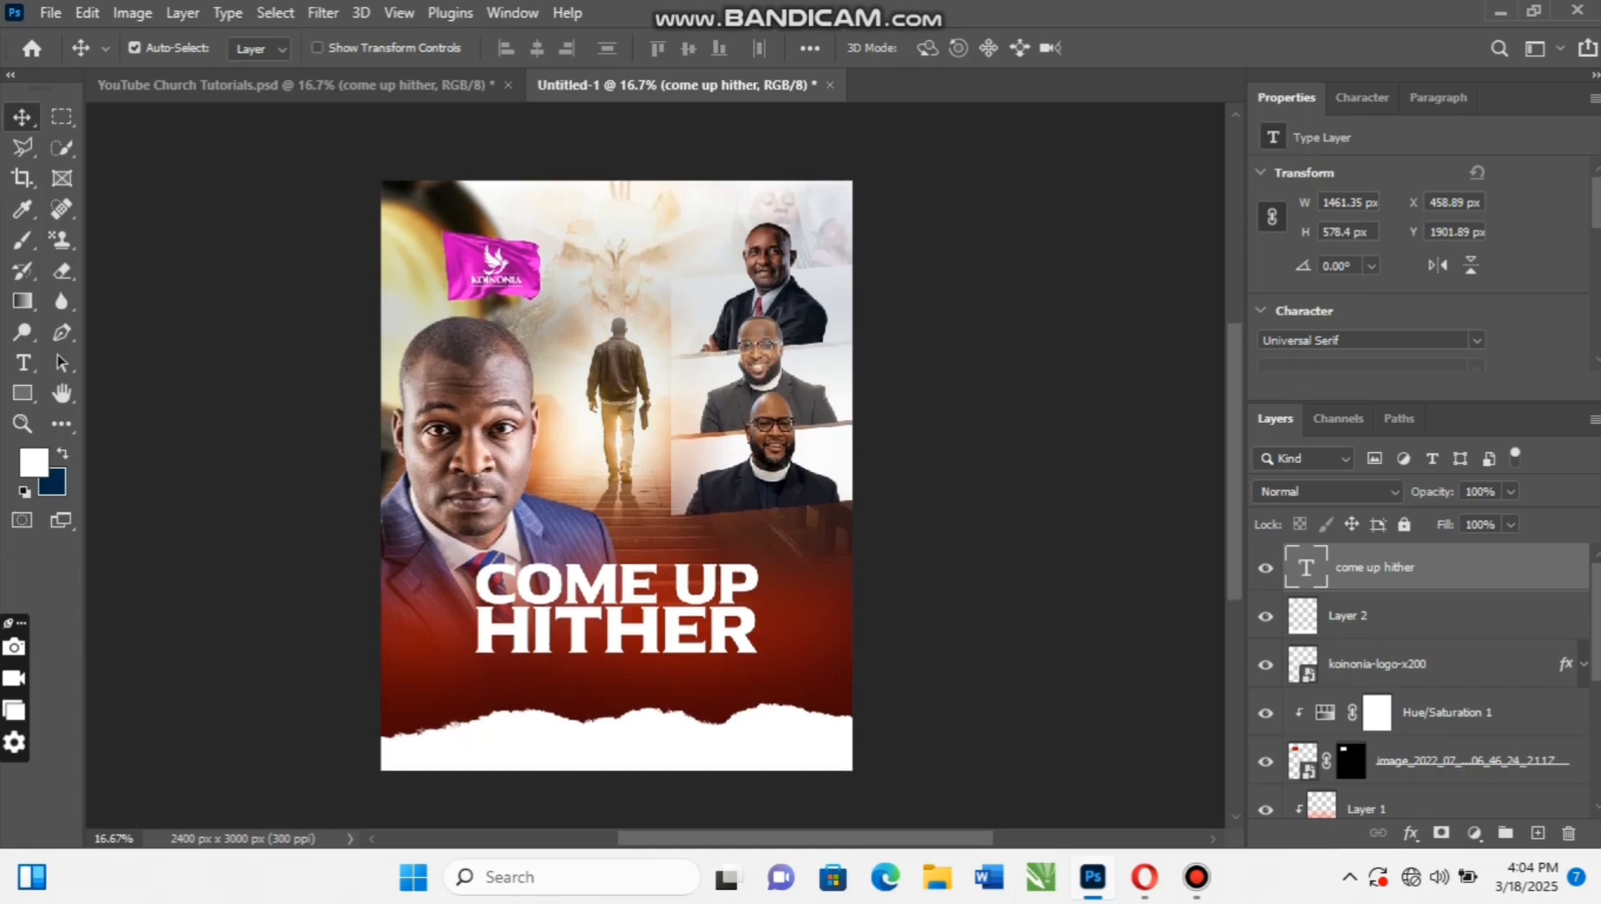
Copy the MINISTERING text layer from YouTube Church Tutorials.psd into Untitled-1
key(ctrl+Tab)
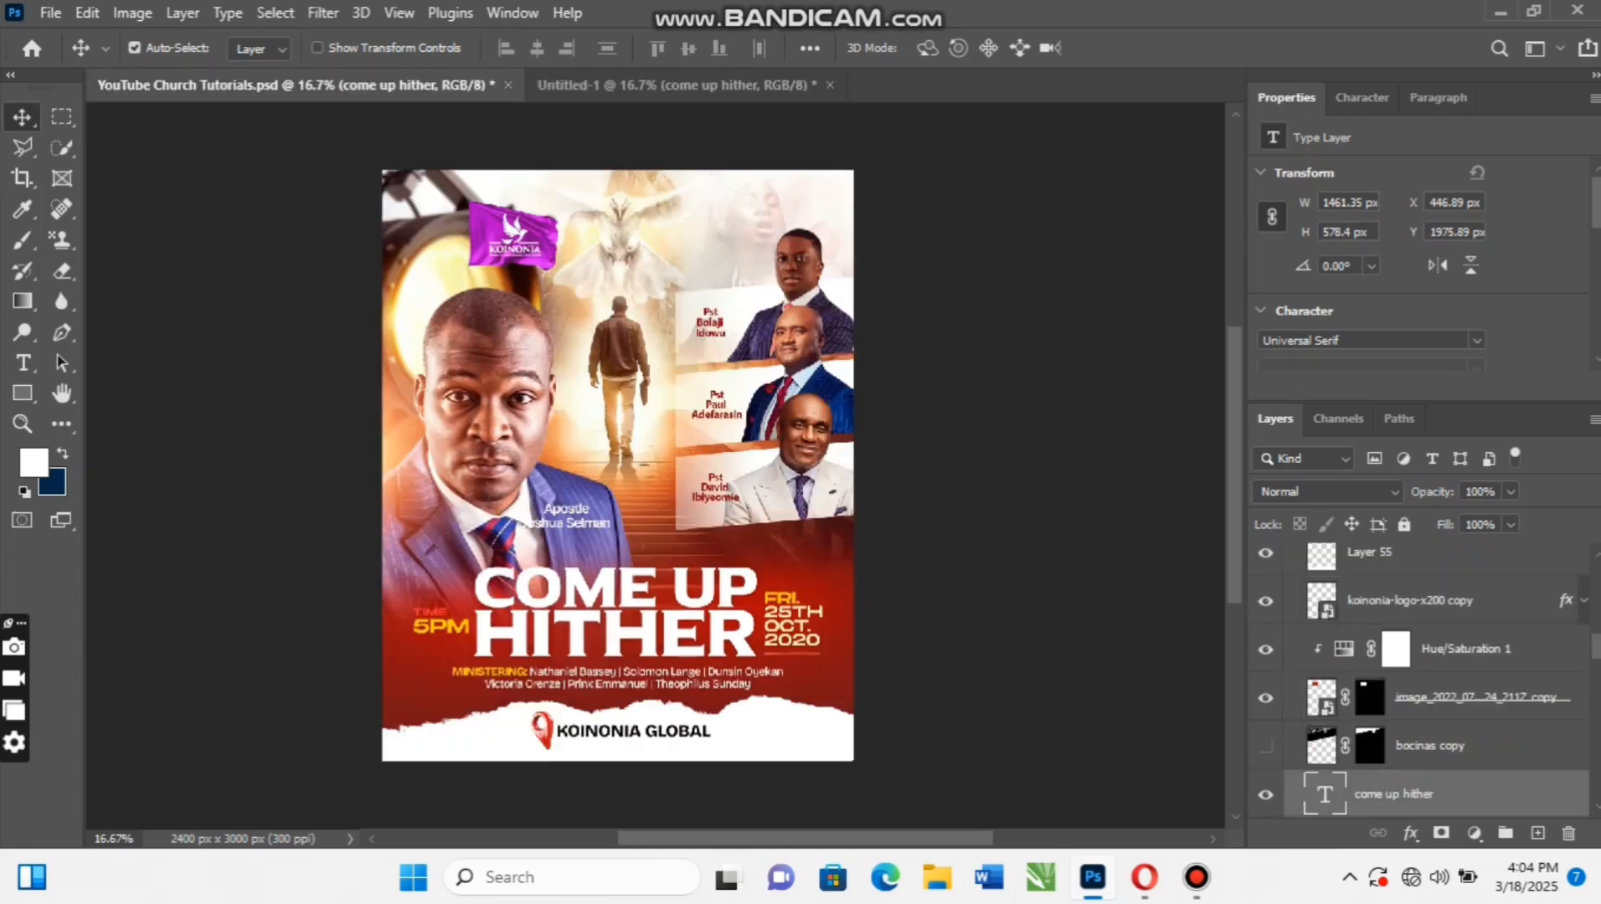
scroll(1423, 683, down, 12)
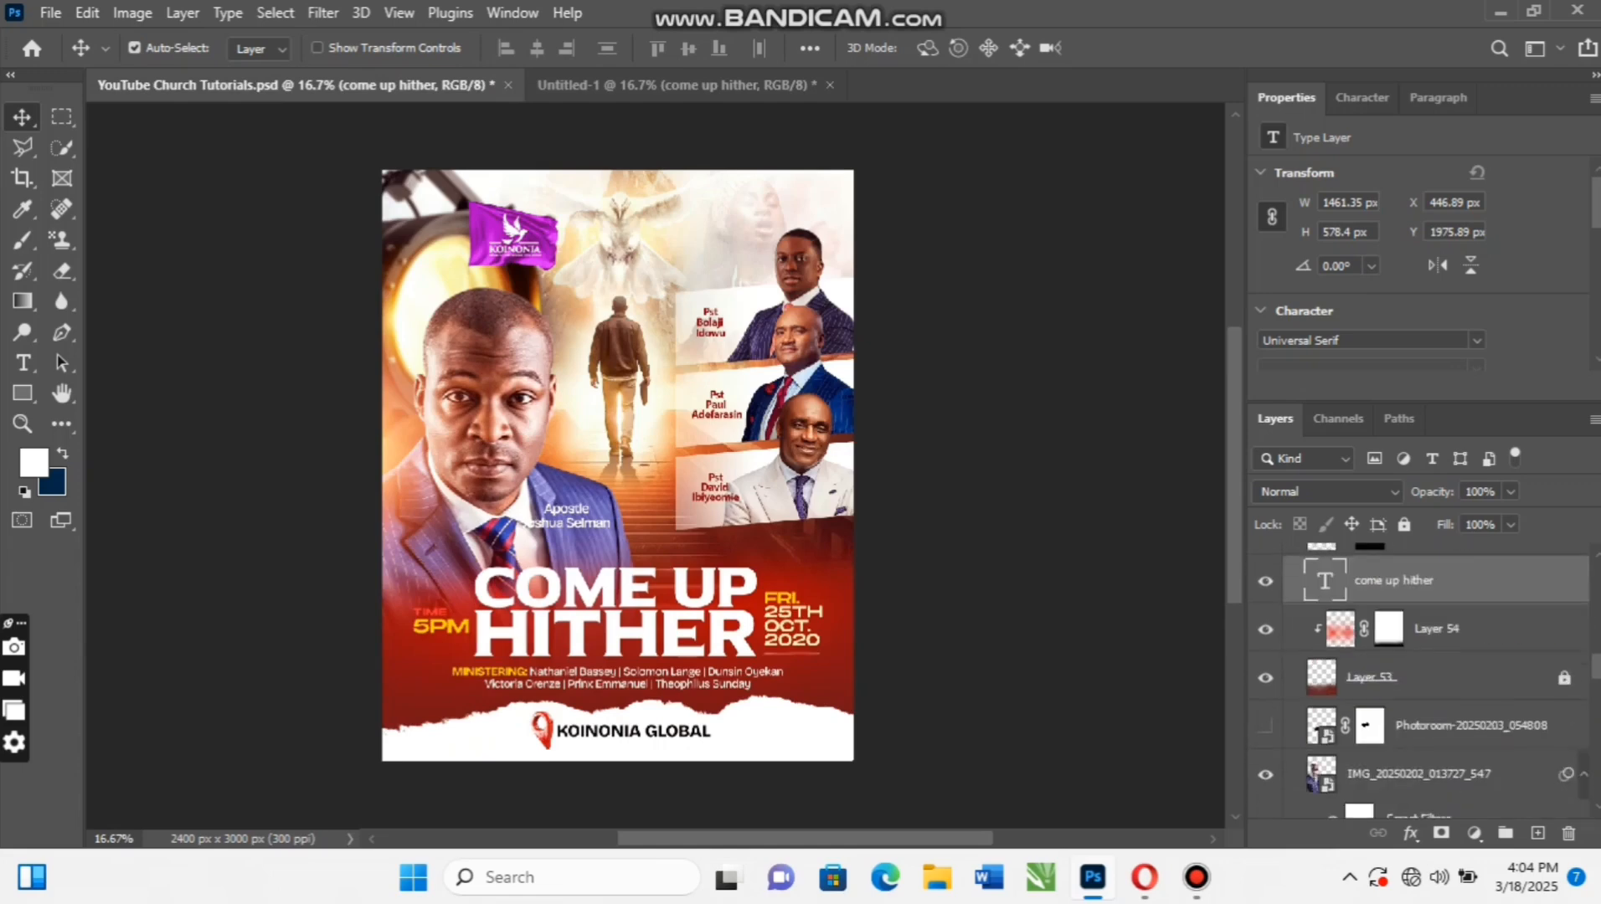
scroll(1423, 683, up, 15)
scroll(1423, 683, up, 6)
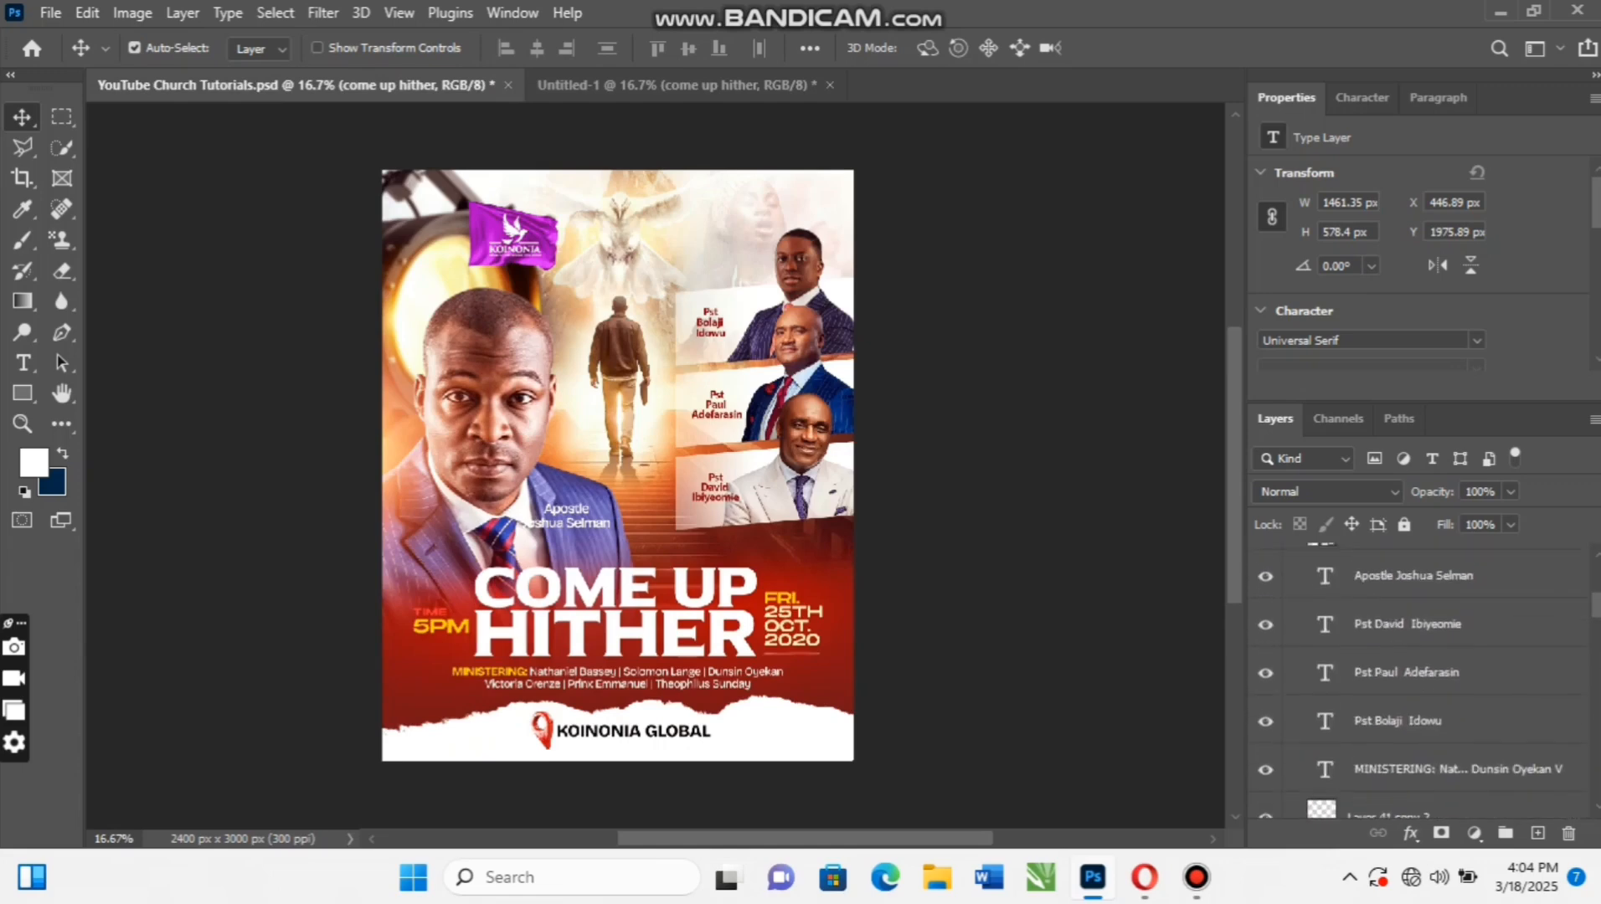
scroll(1423, 682, down, 1)
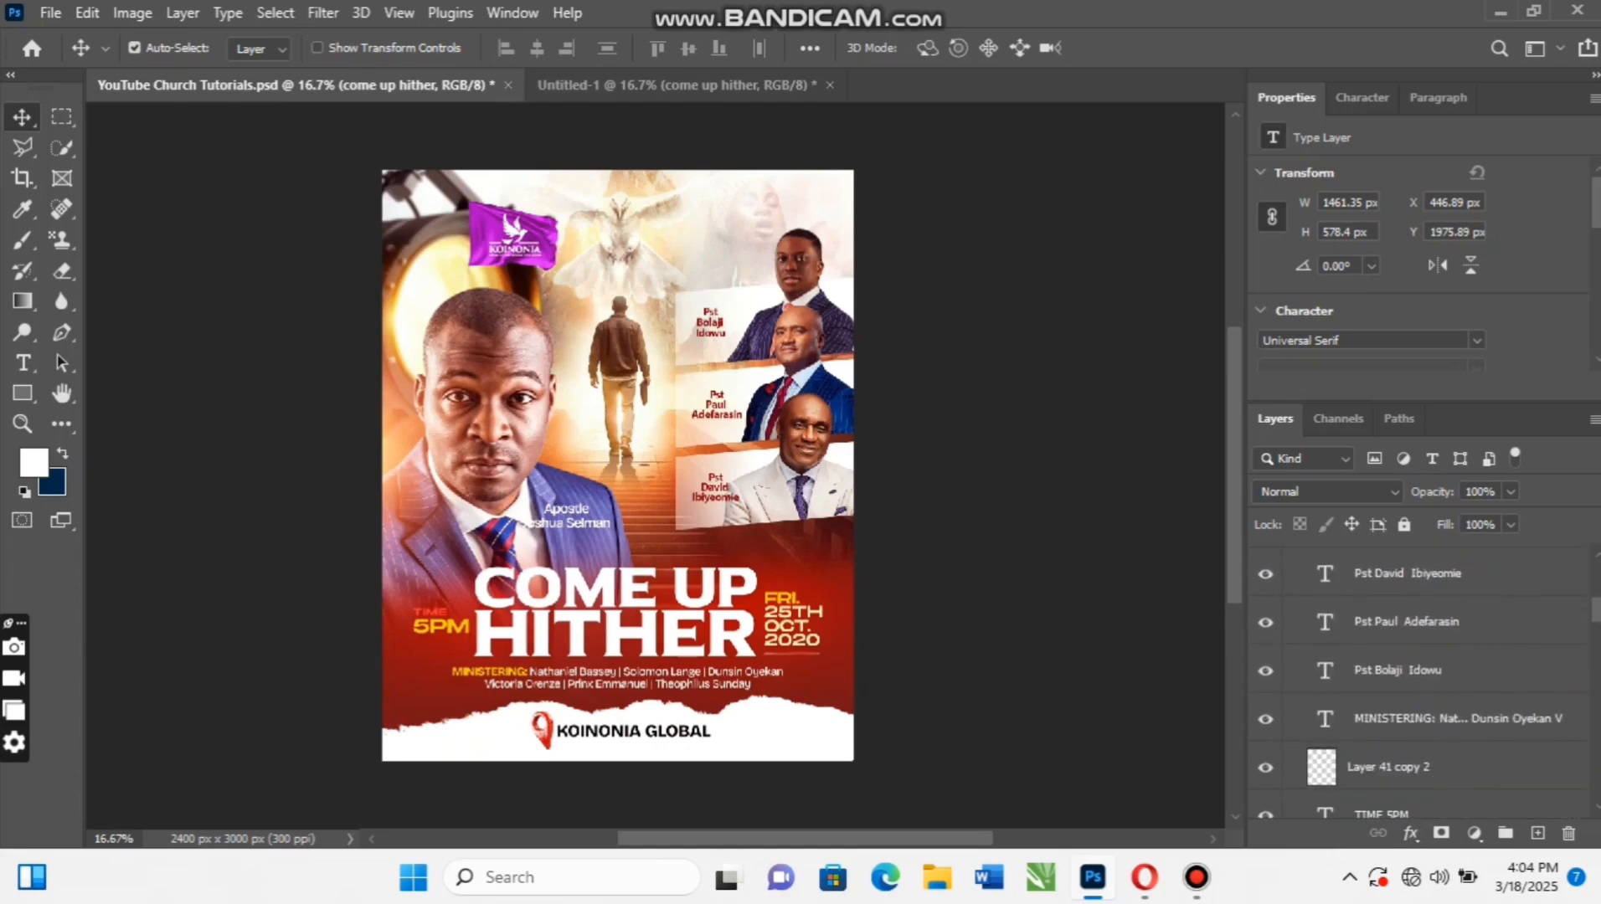
click(1457, 719)
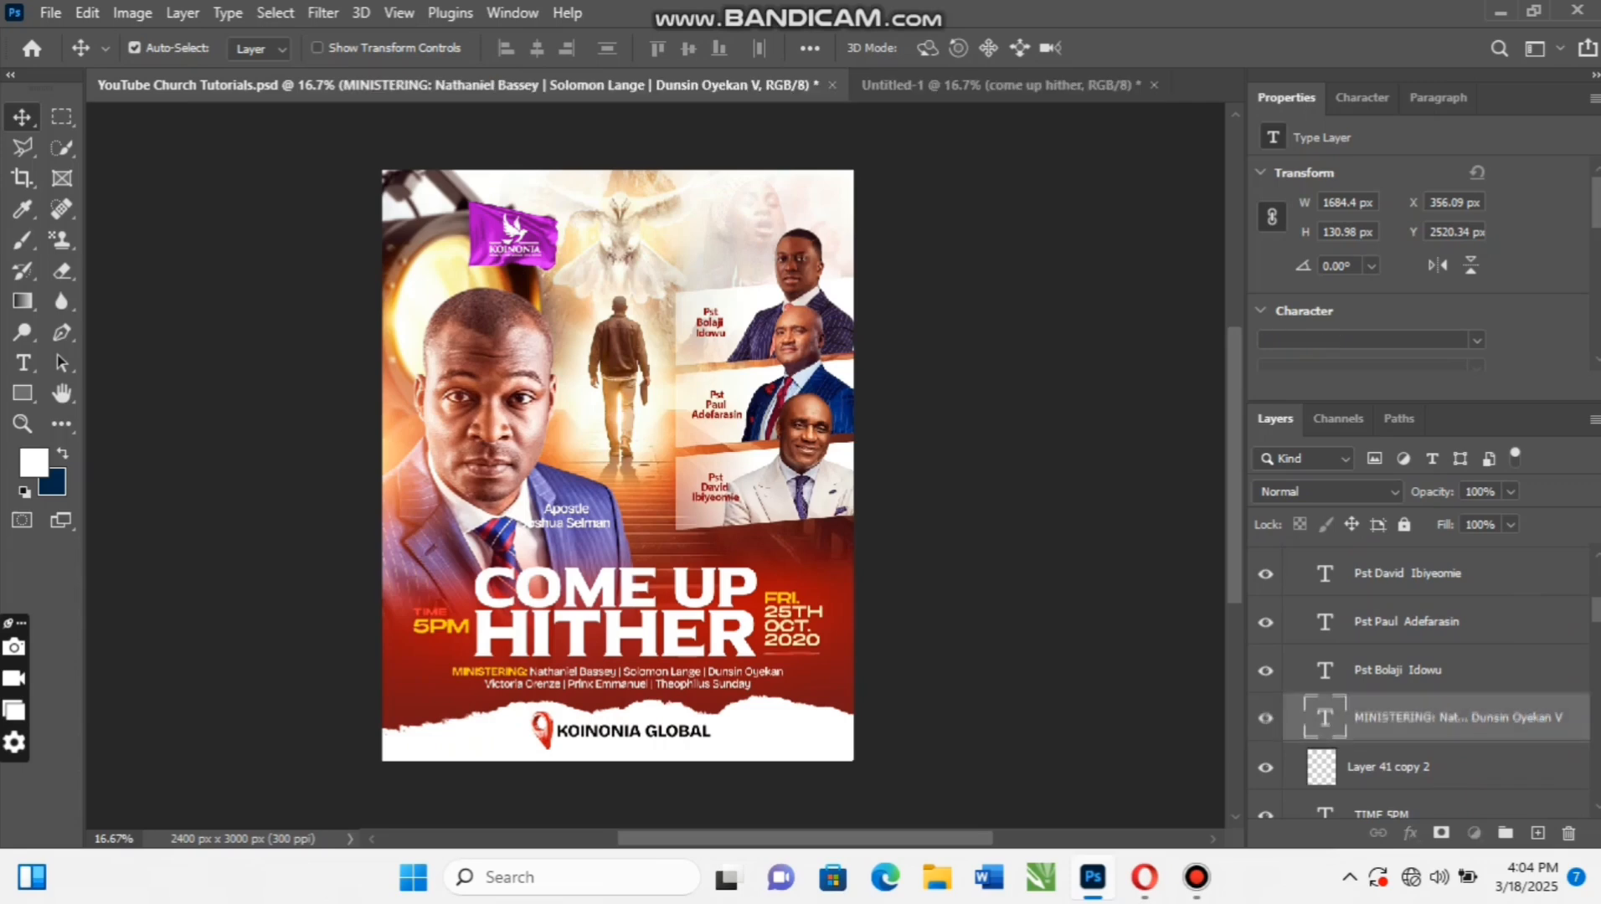
drag(1458, 720, 726, 466)
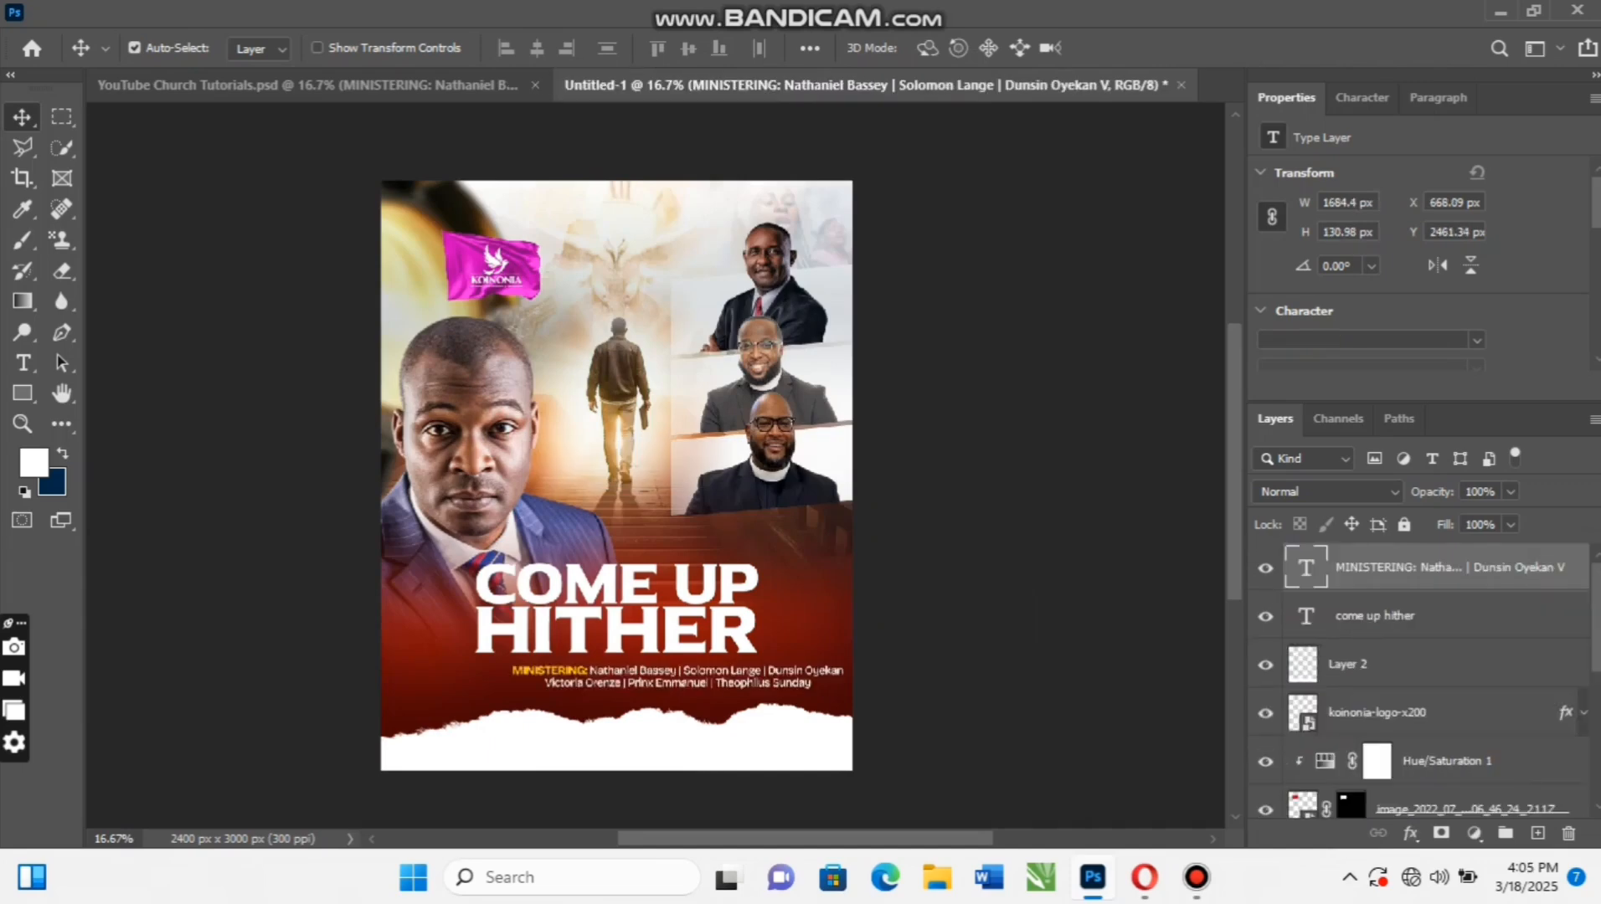
Position the MINISTERING text beneath the COME UP HITHER title at about X 357 px, Y 2449 px
drag(708, 676, 645, 675)
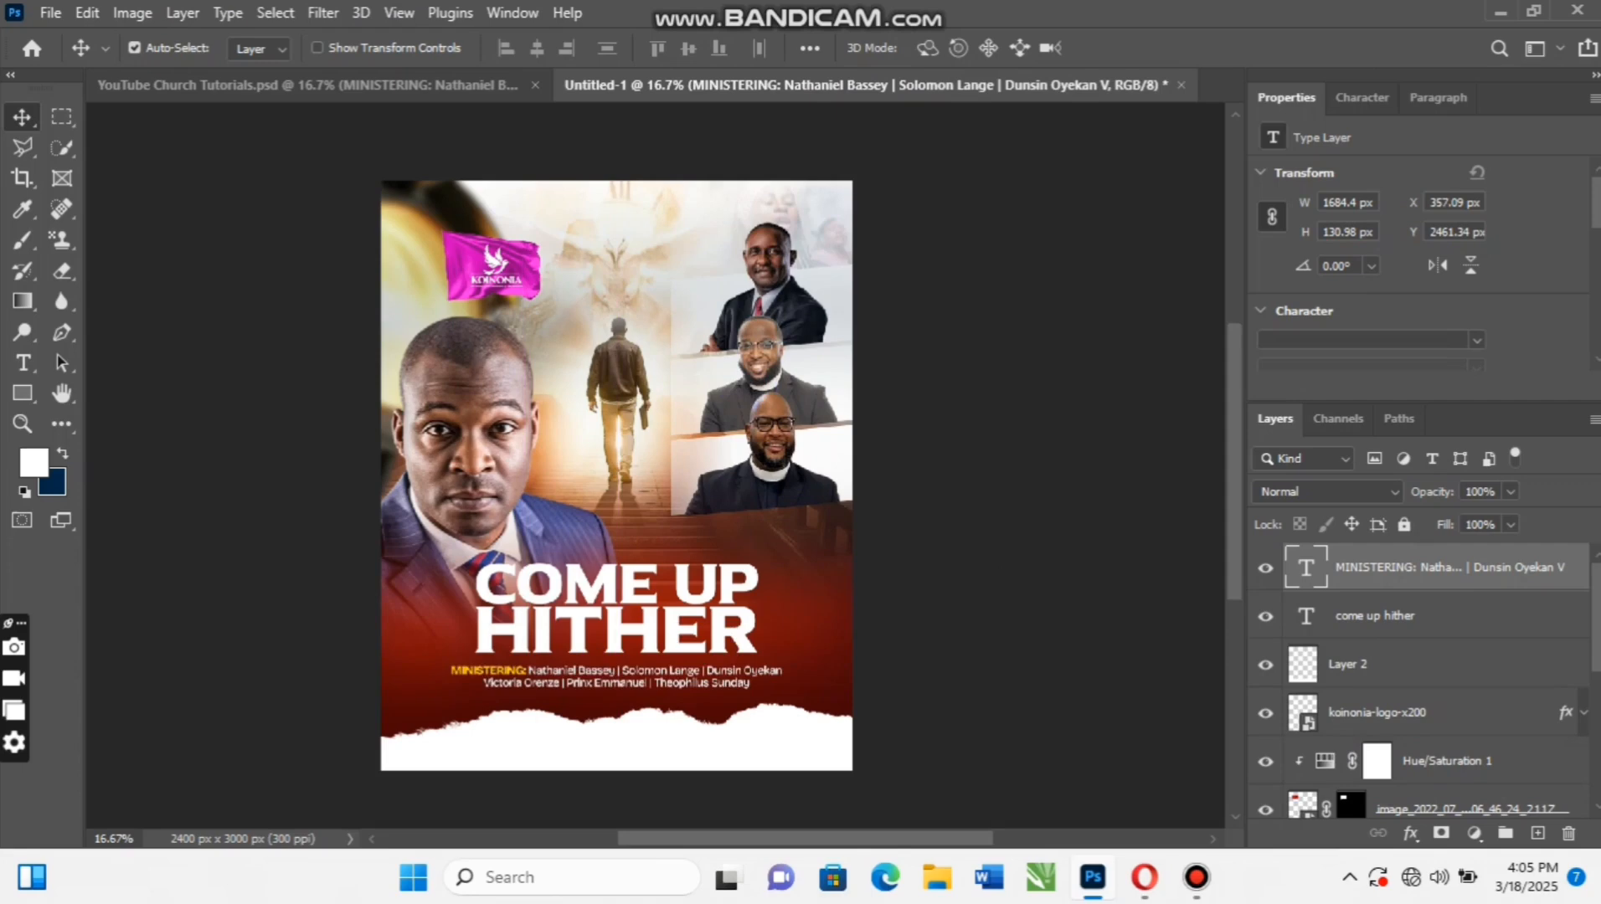
key(Up)
key(Up)
key(Up)
key(Up)
key(Up)
key(Up)
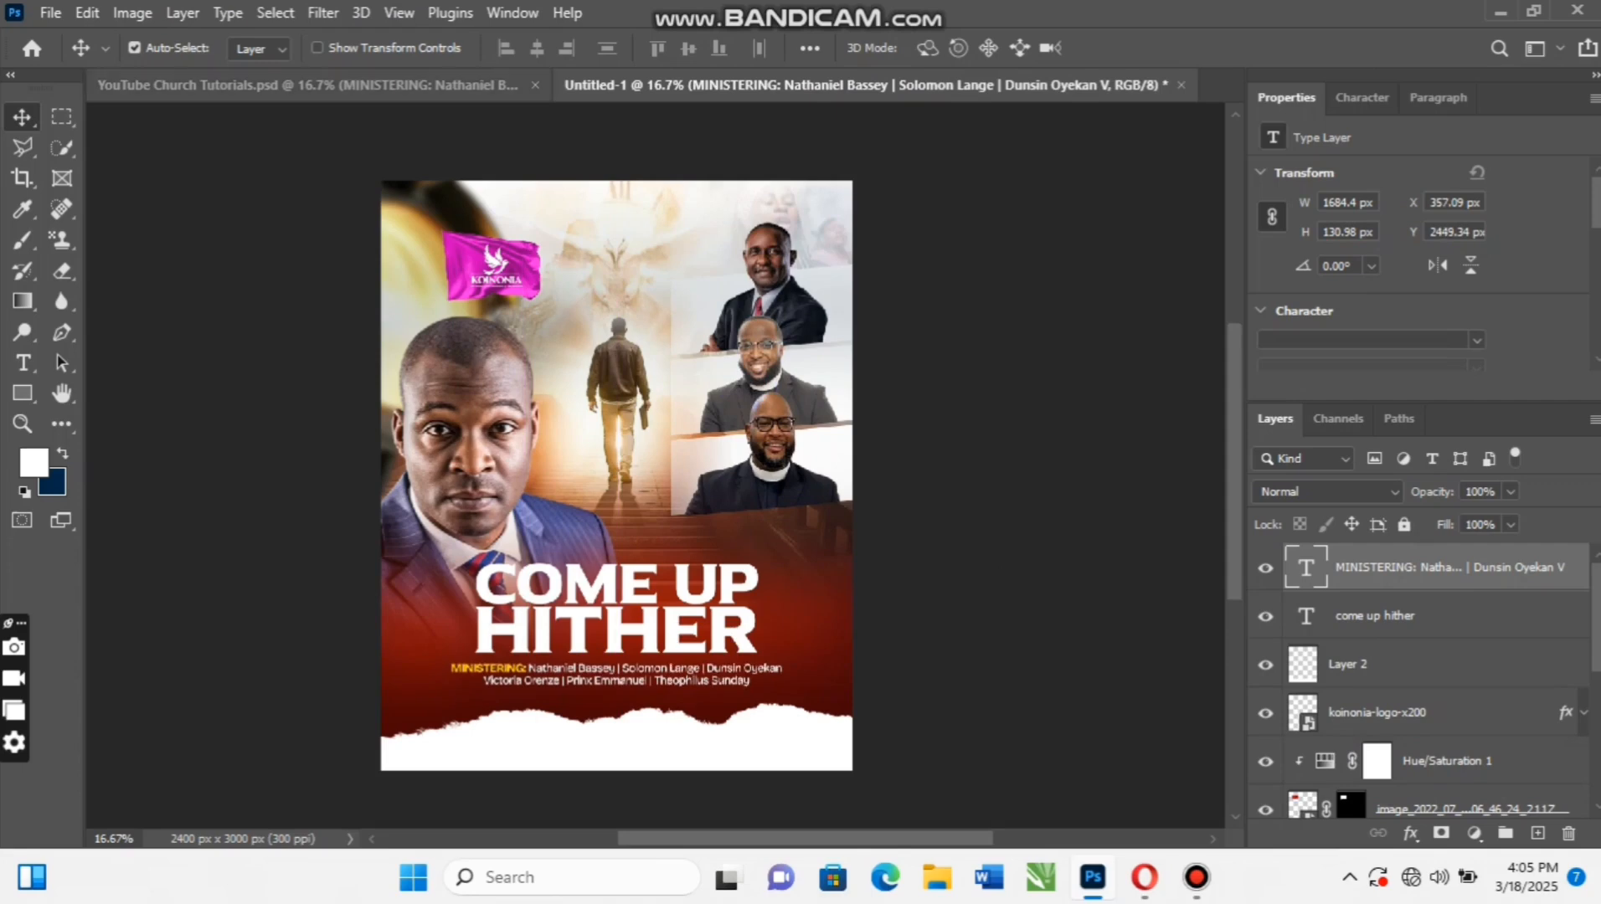
Copy the TIME 5PM text and the Layer 41 copy 2 divider line together from YouTube Church Tutorials.psd into Untitled-1
key(ctrl+Tab)
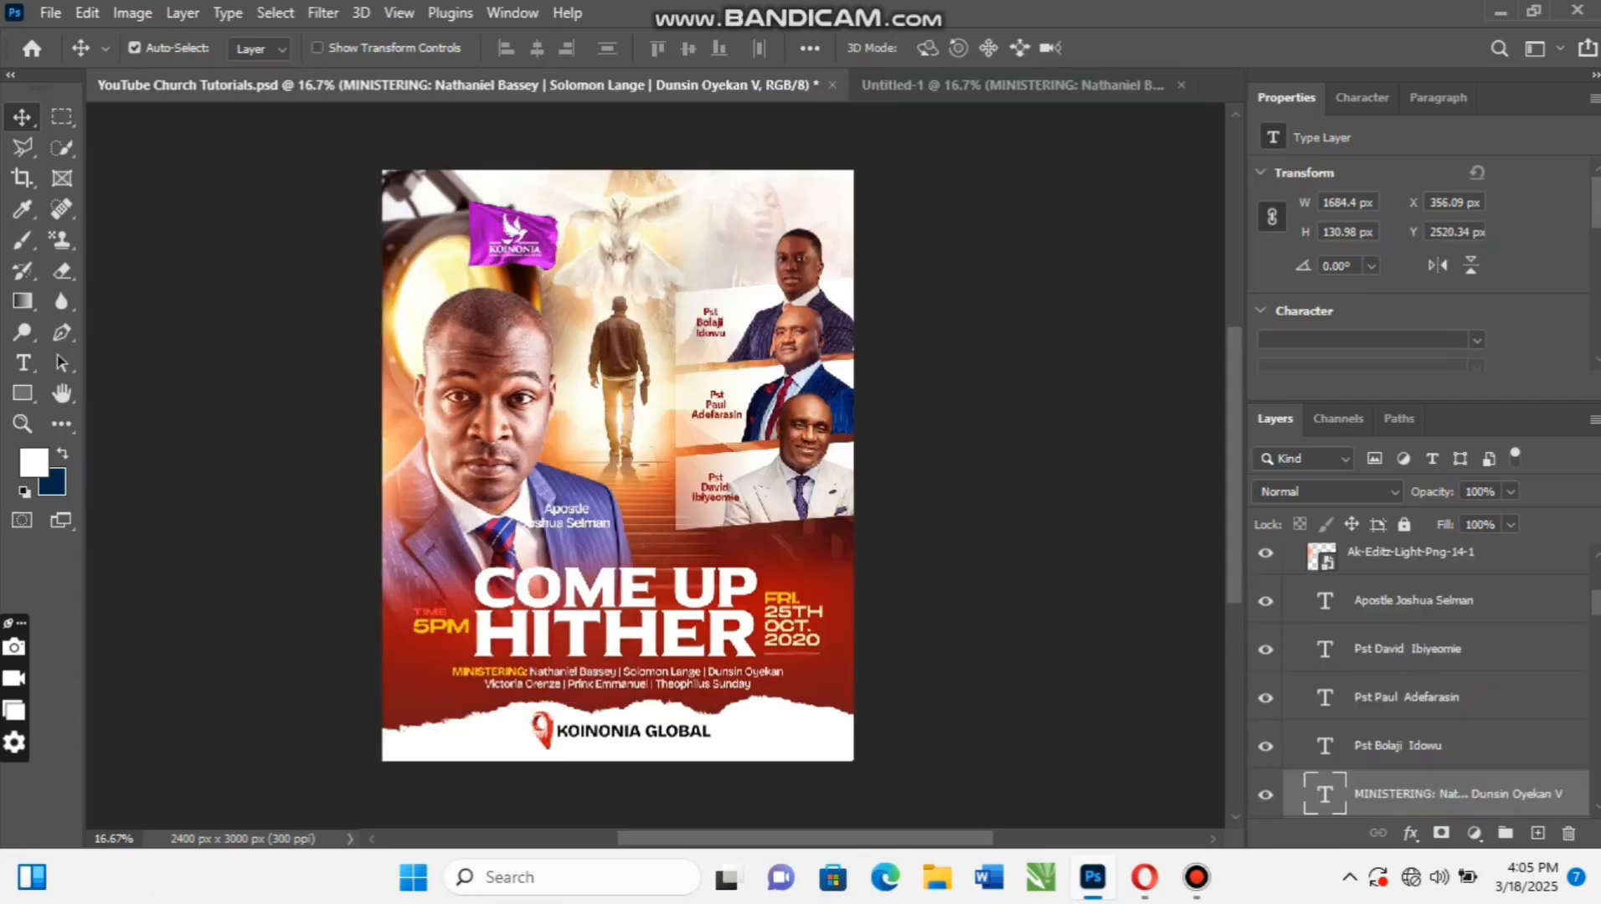
scroll(1423, 683, down, 5)
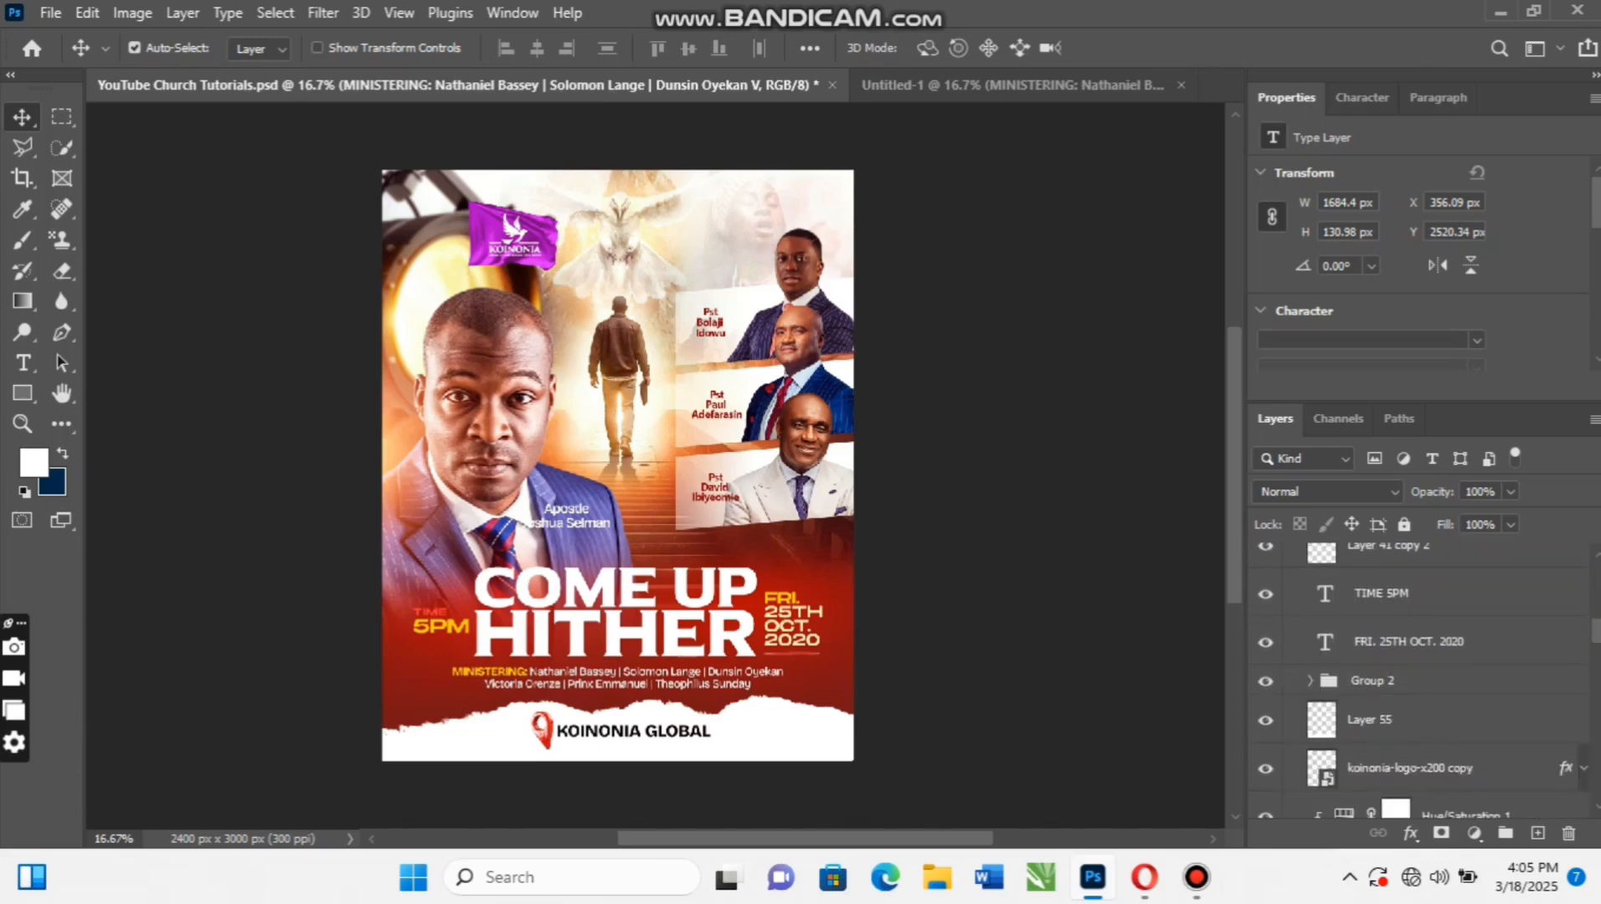
scroll(1424, 682, up, 5)
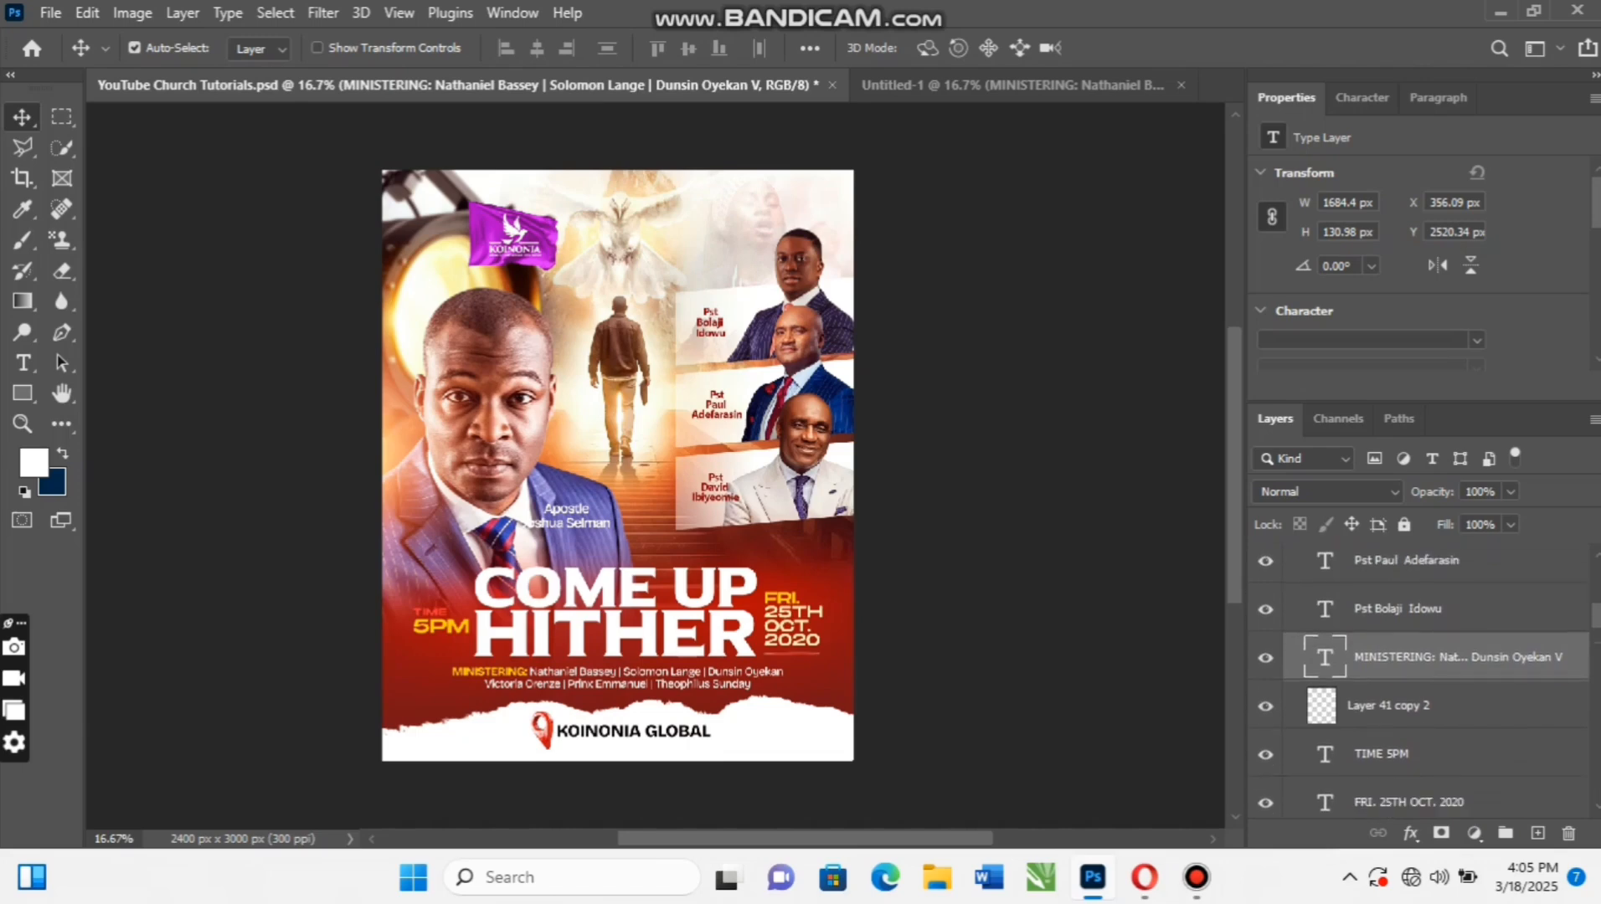
click(440, 626)
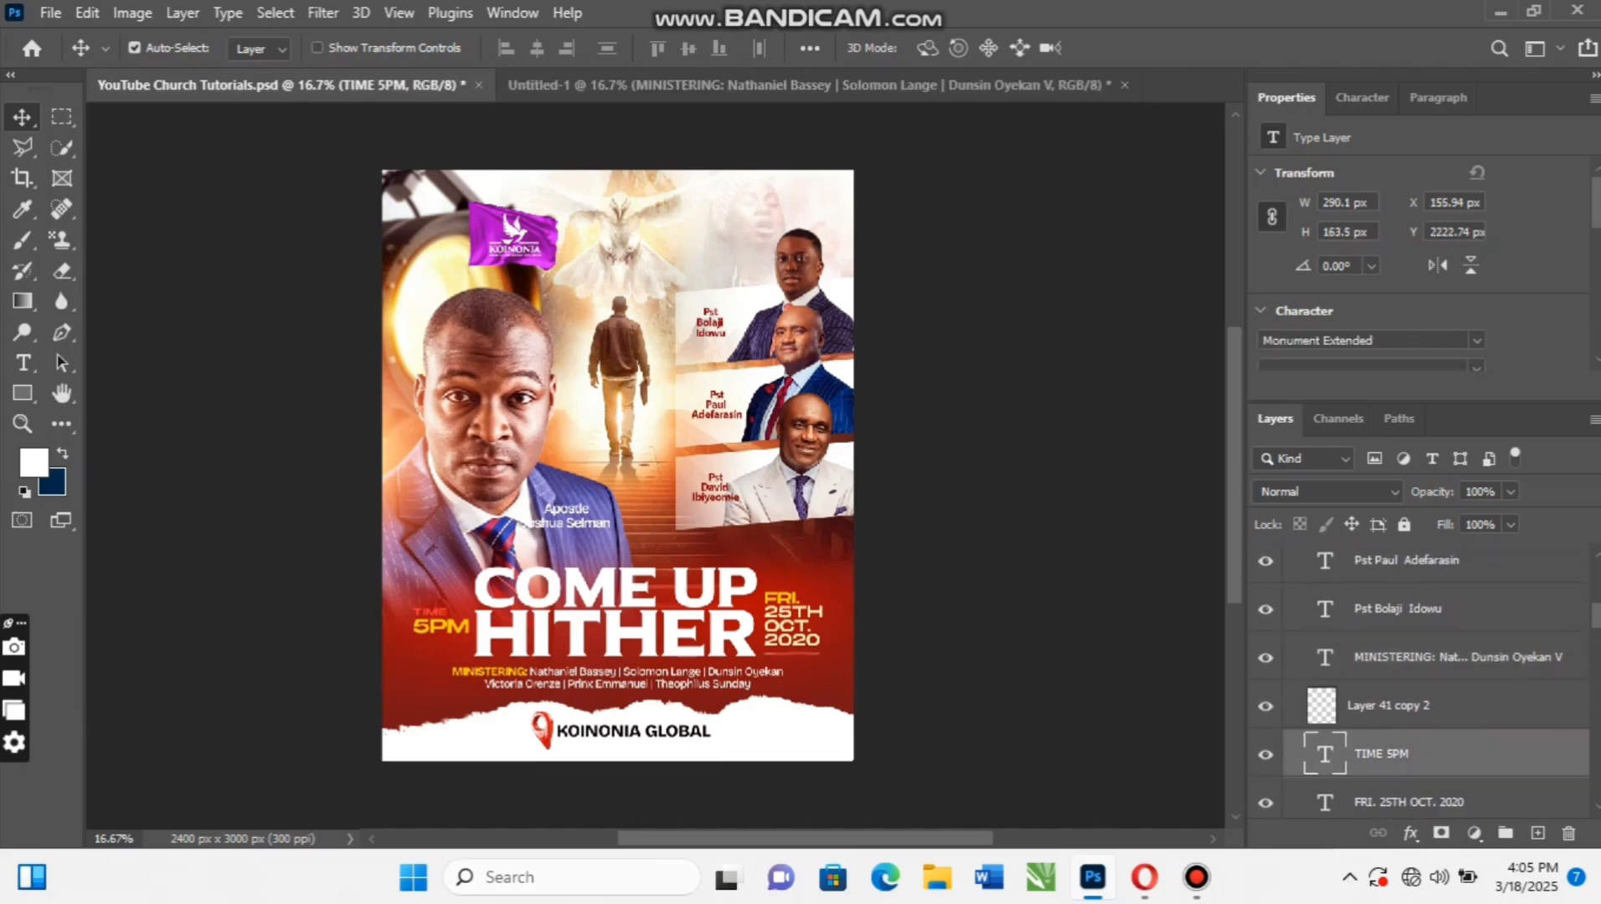
ctrl+click(1381, 705)
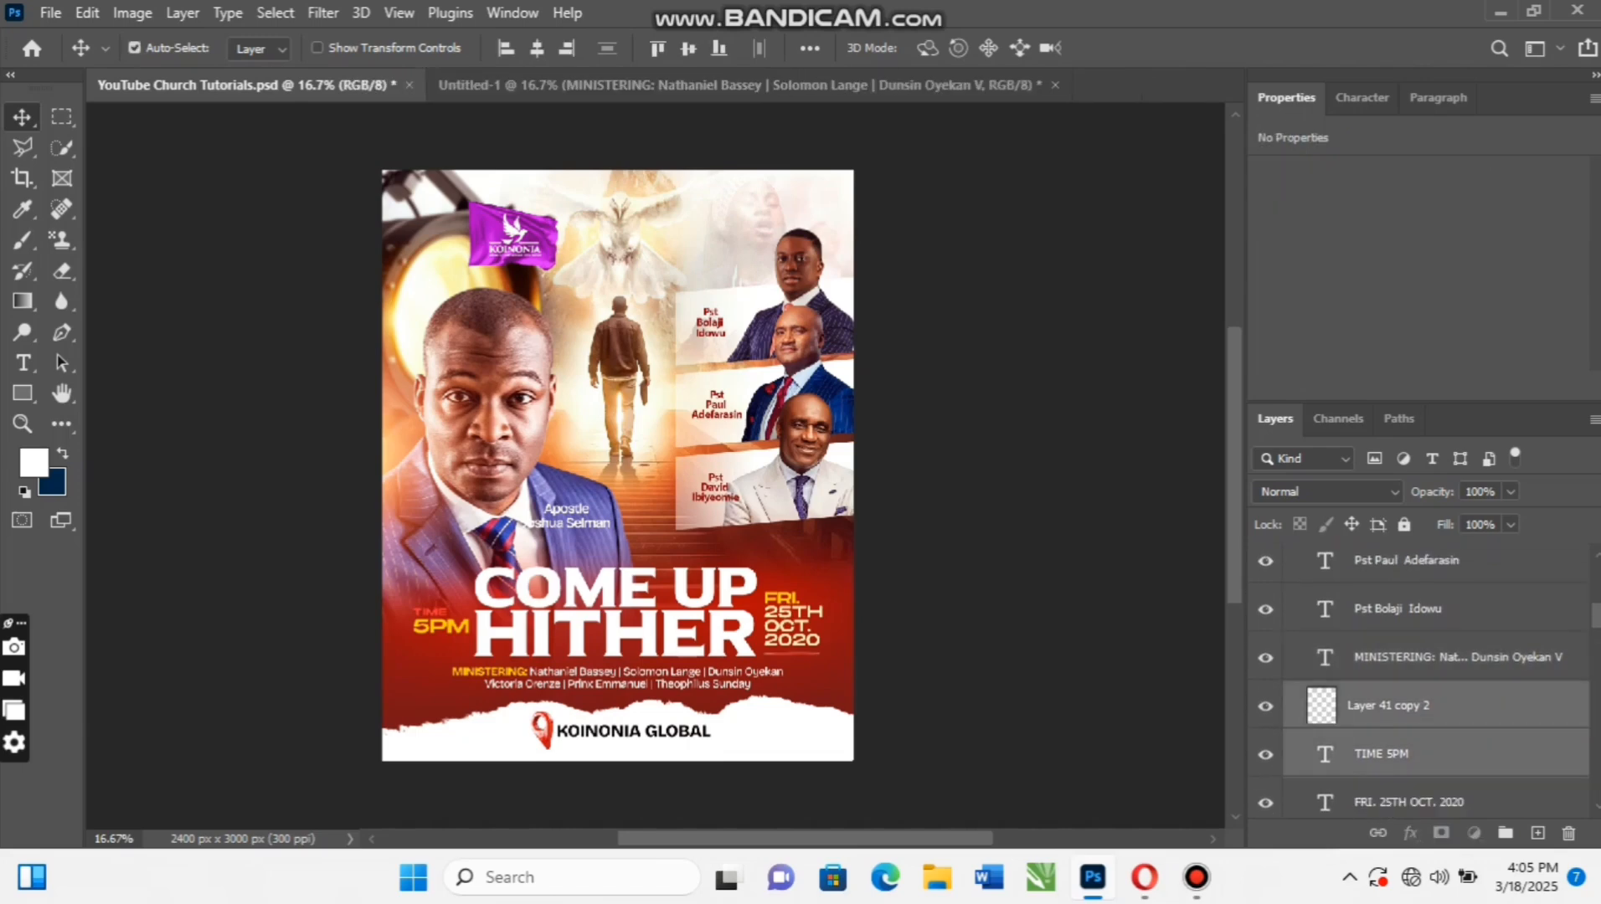
drag(1381, 705, 321, 614)
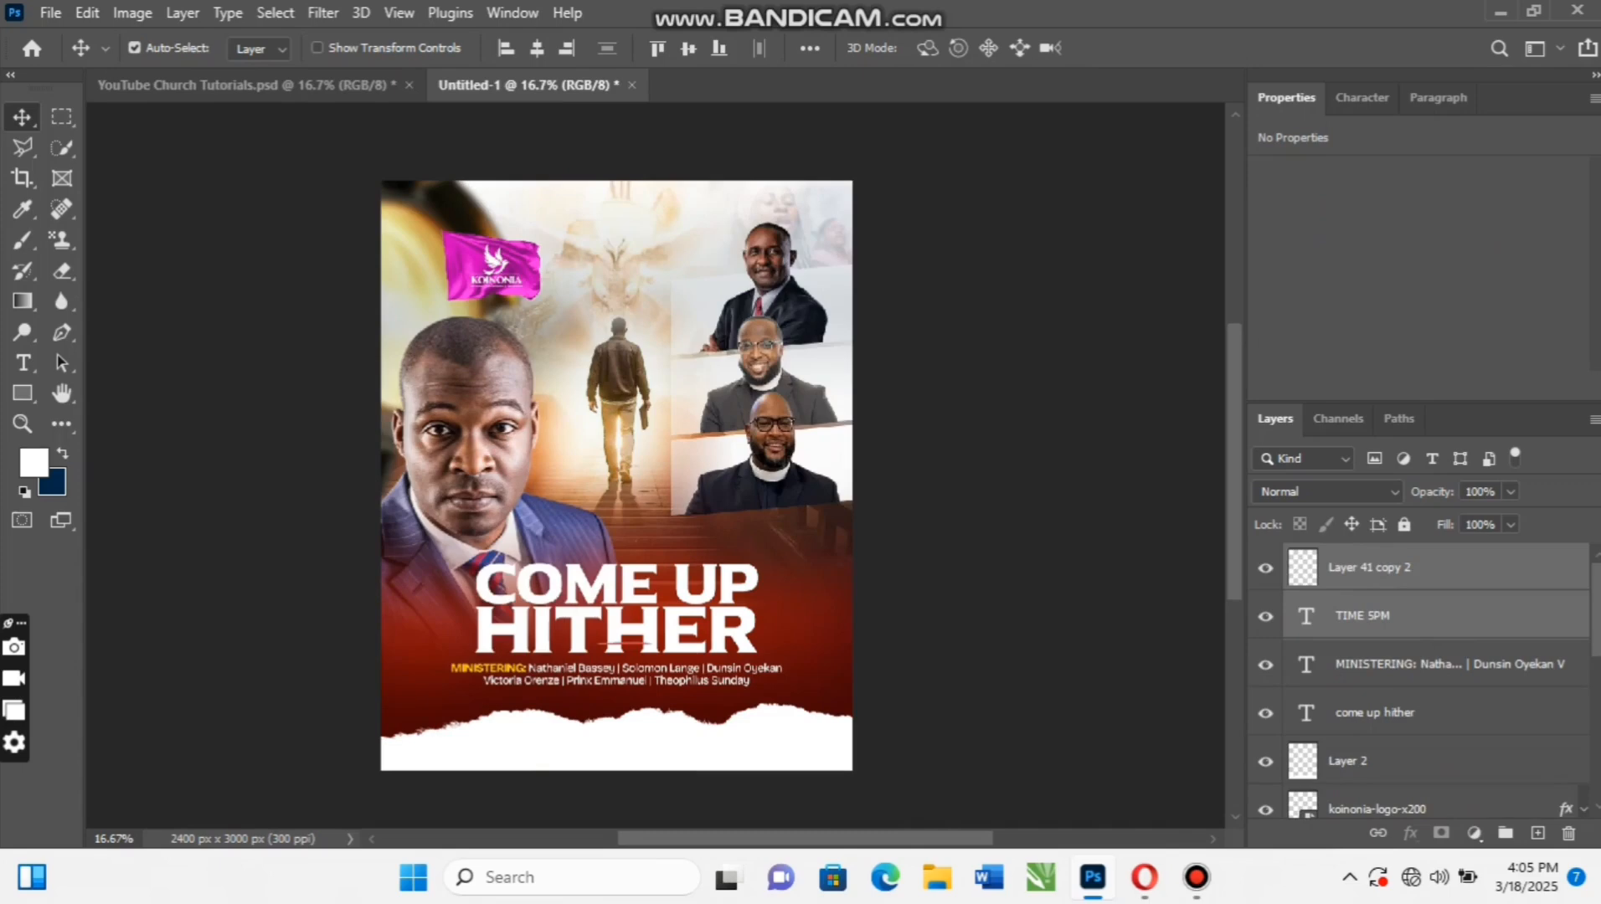
key(ctrl)
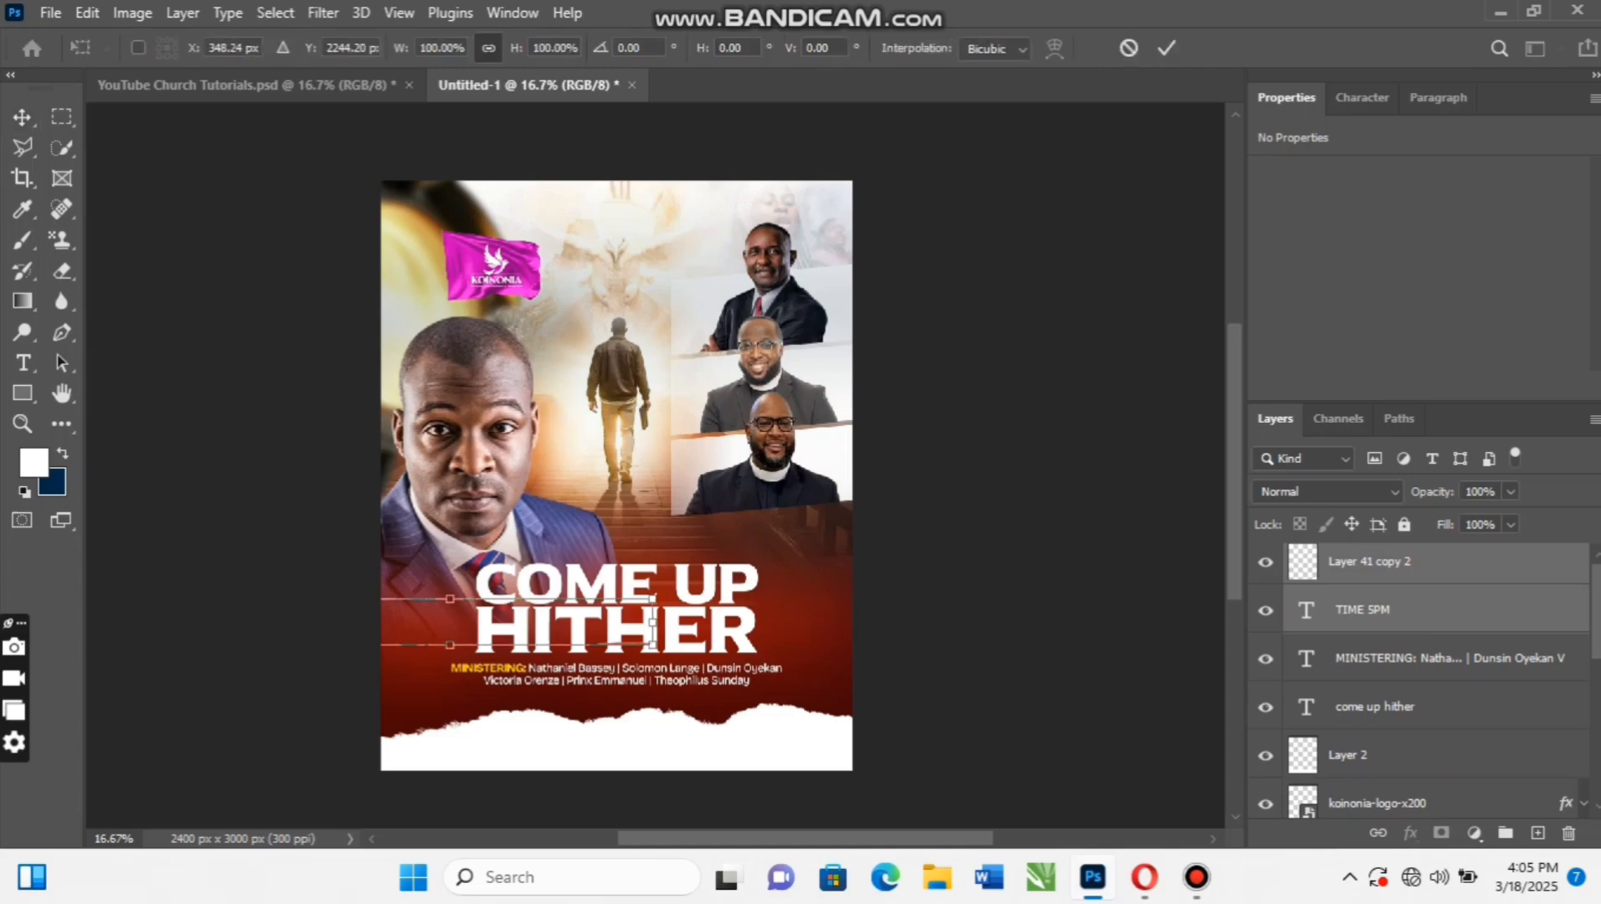
drag(523, 611, 698, 627)
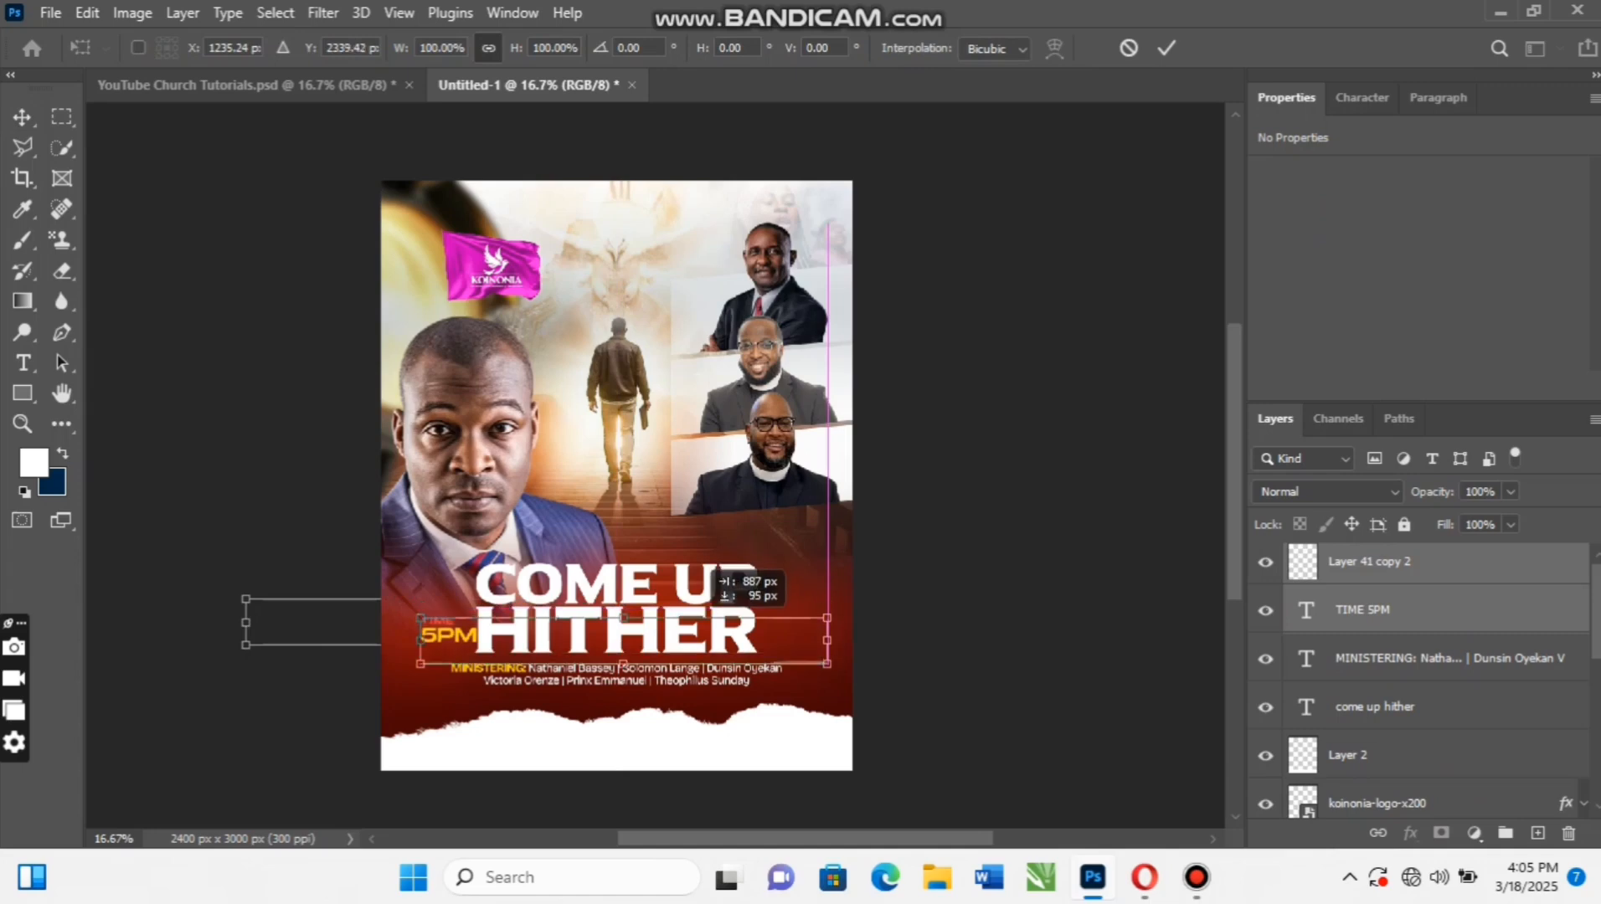
click(1128, 47)
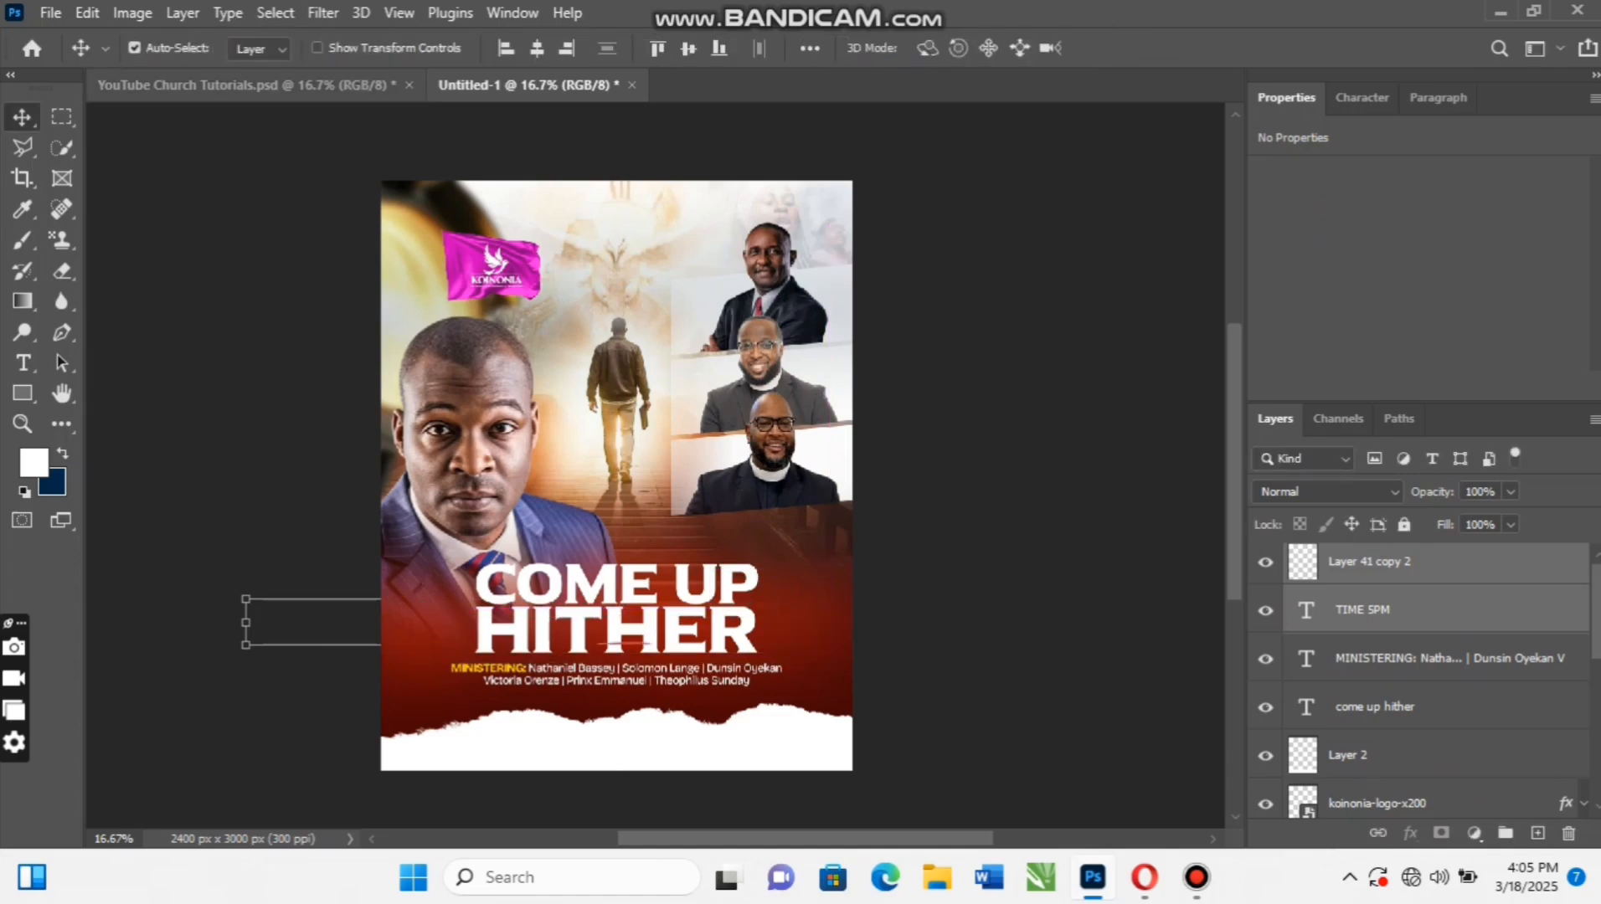
Copy the FRI. 25TH OCT. 2020 text layer from YouTube Church Tutorials.psd into Untitled-1, placing it beside the title's right end
key(ctrl+Tab)
scroll(1423, 670, down, 5)
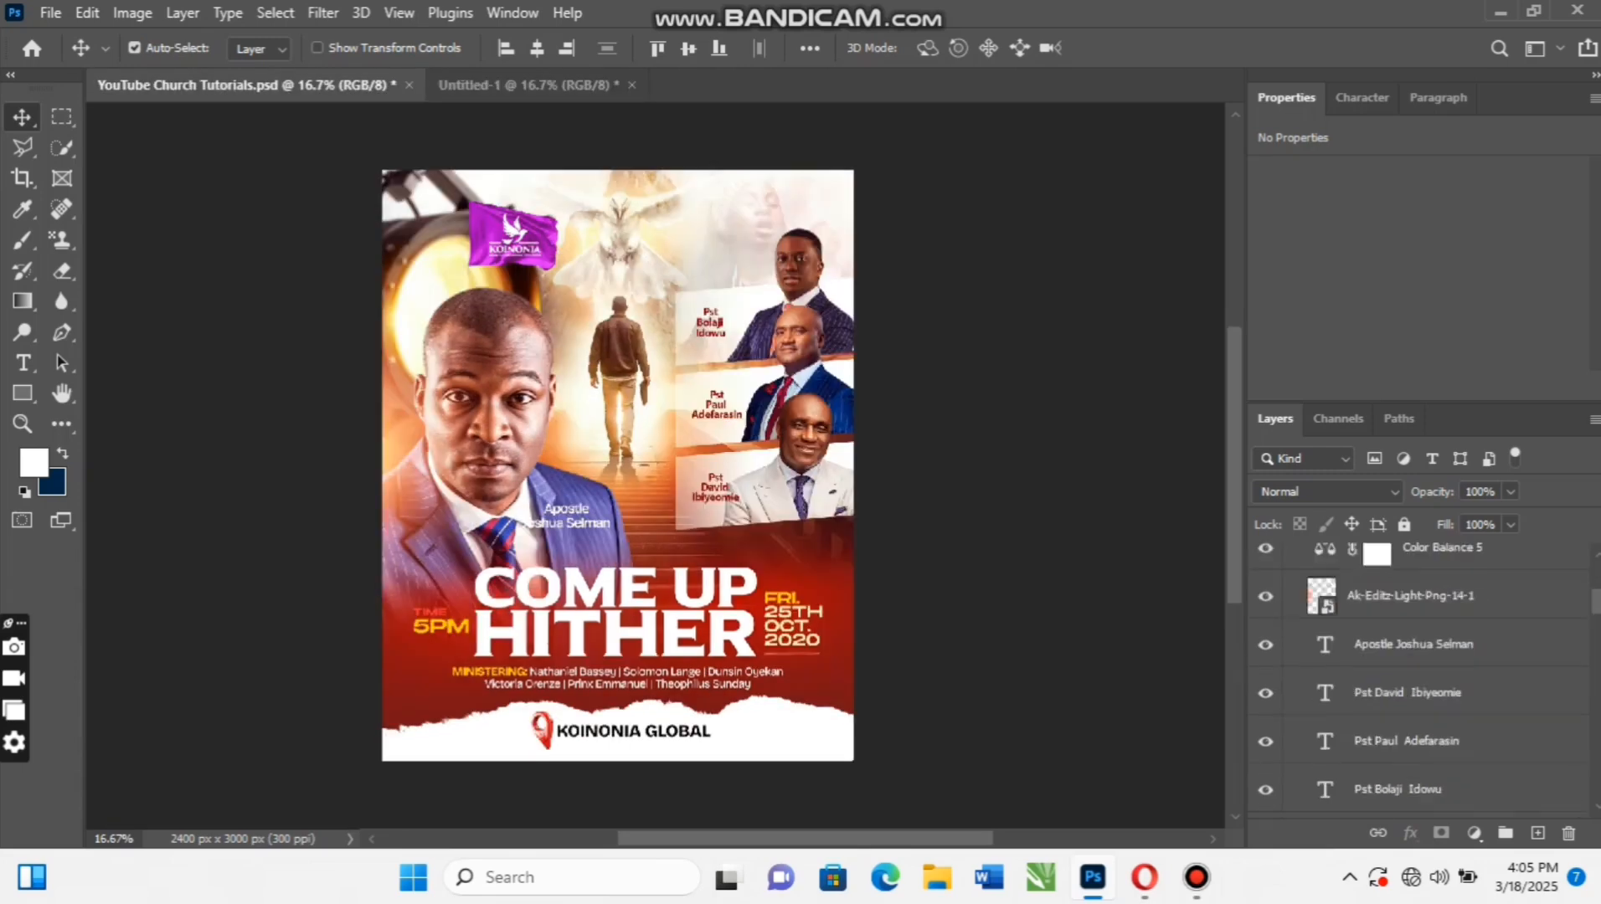
scroll(1423, 678, down, 3)
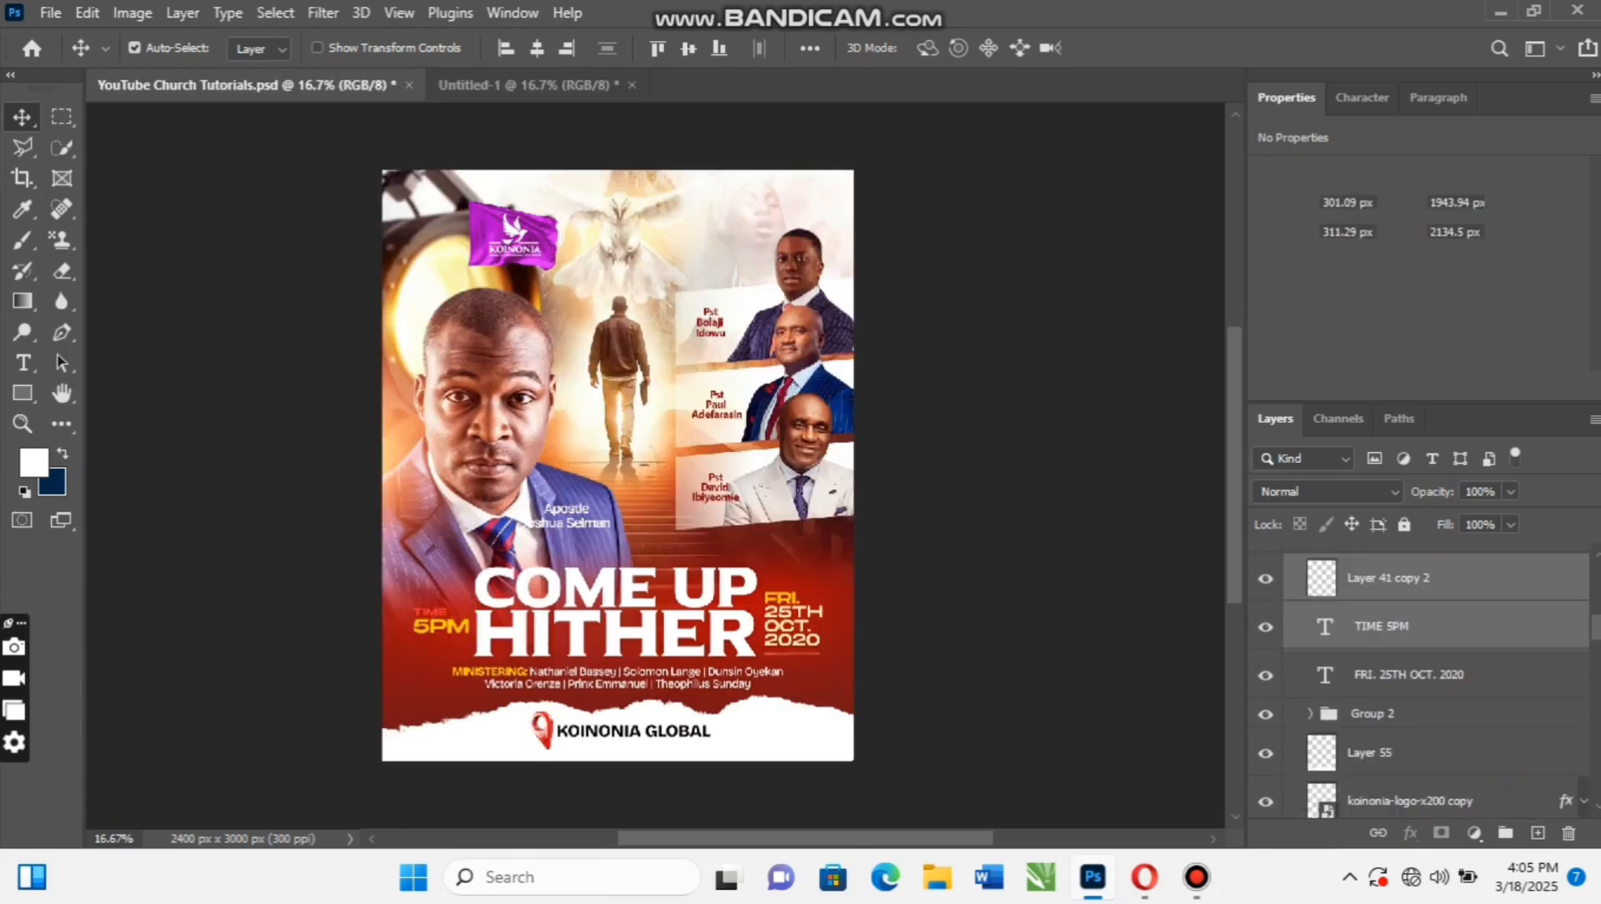
drag(1457, 675, 678, 510)
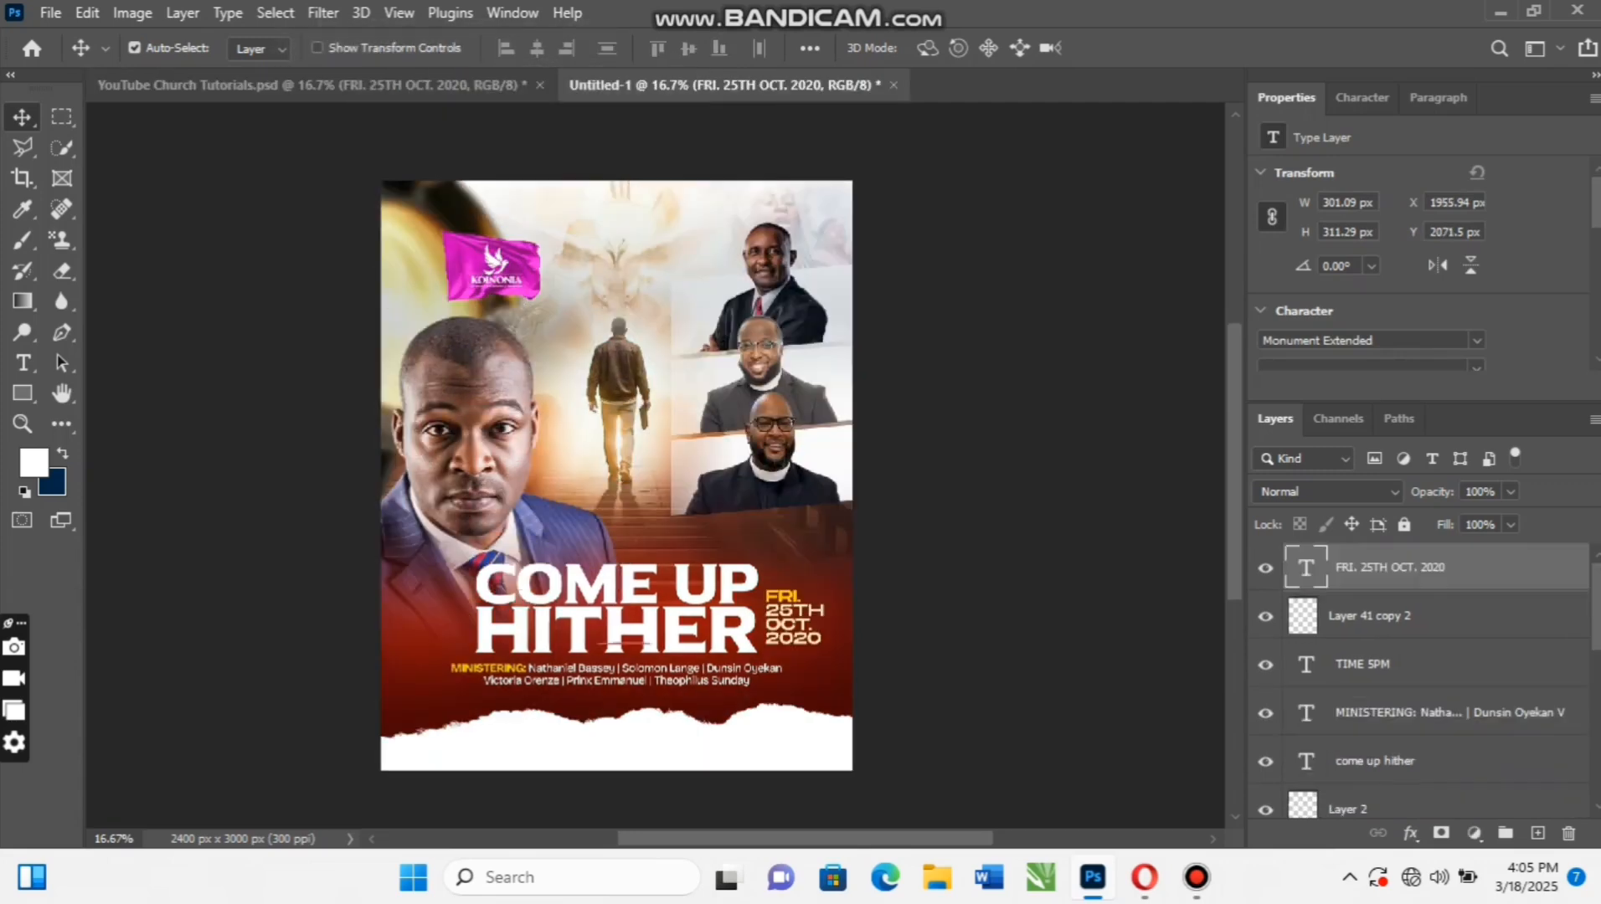
drag(796, 617, 793, 618)
Place the thin divider line just below the date text and move the date to about X 1954 px, Y 2040 px
click(628, 640)
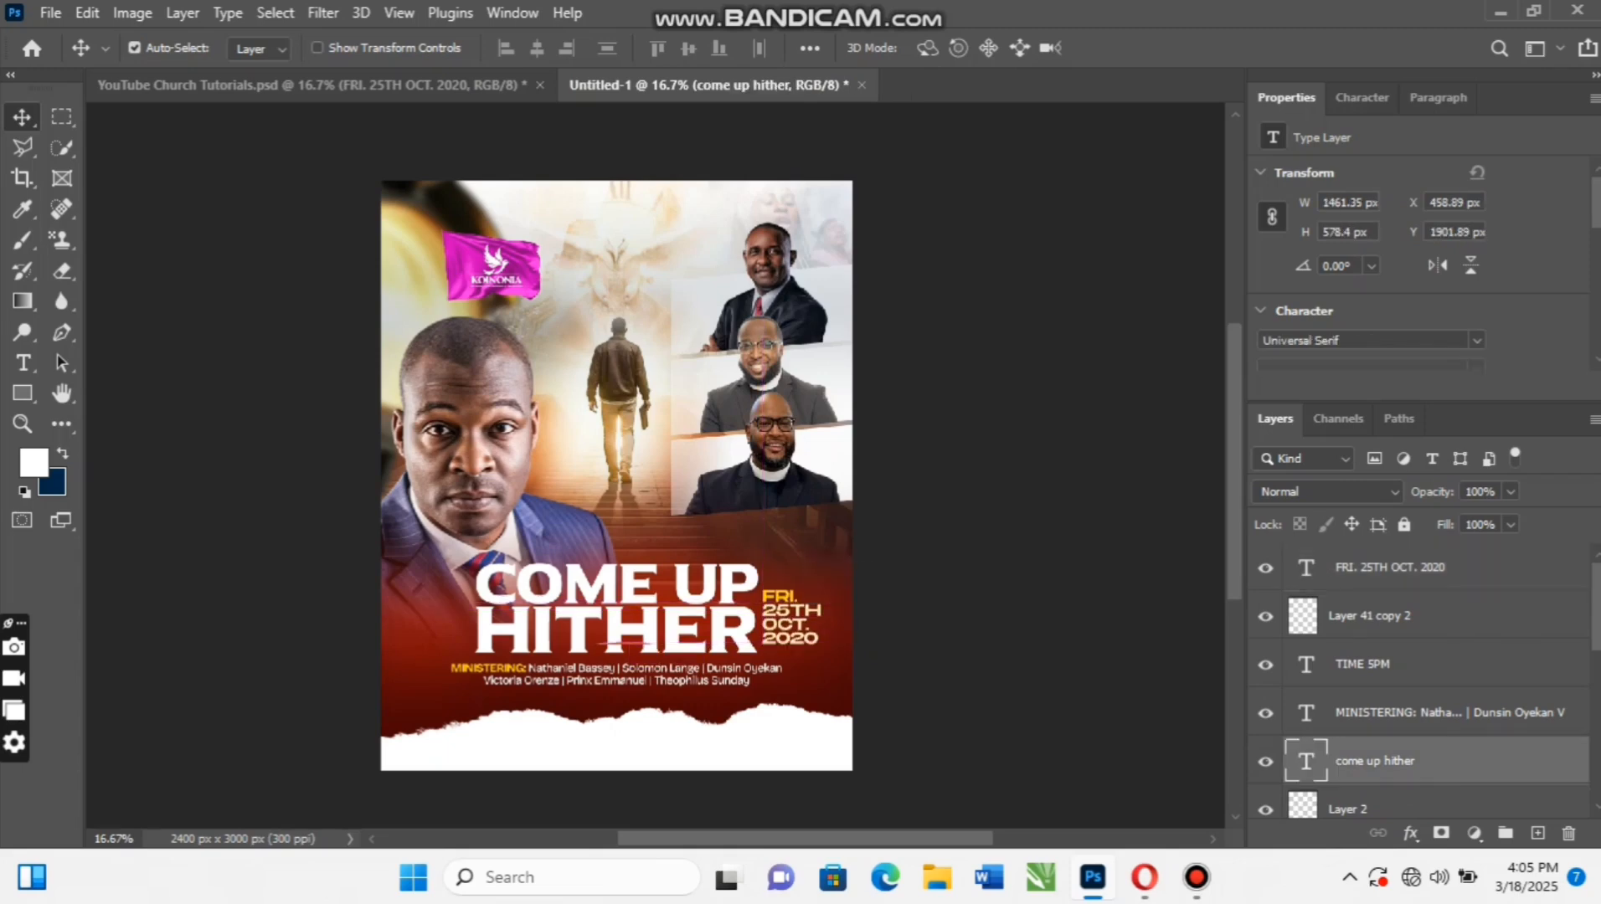
click(624, 644)
drag(695, 632, 797, 601)
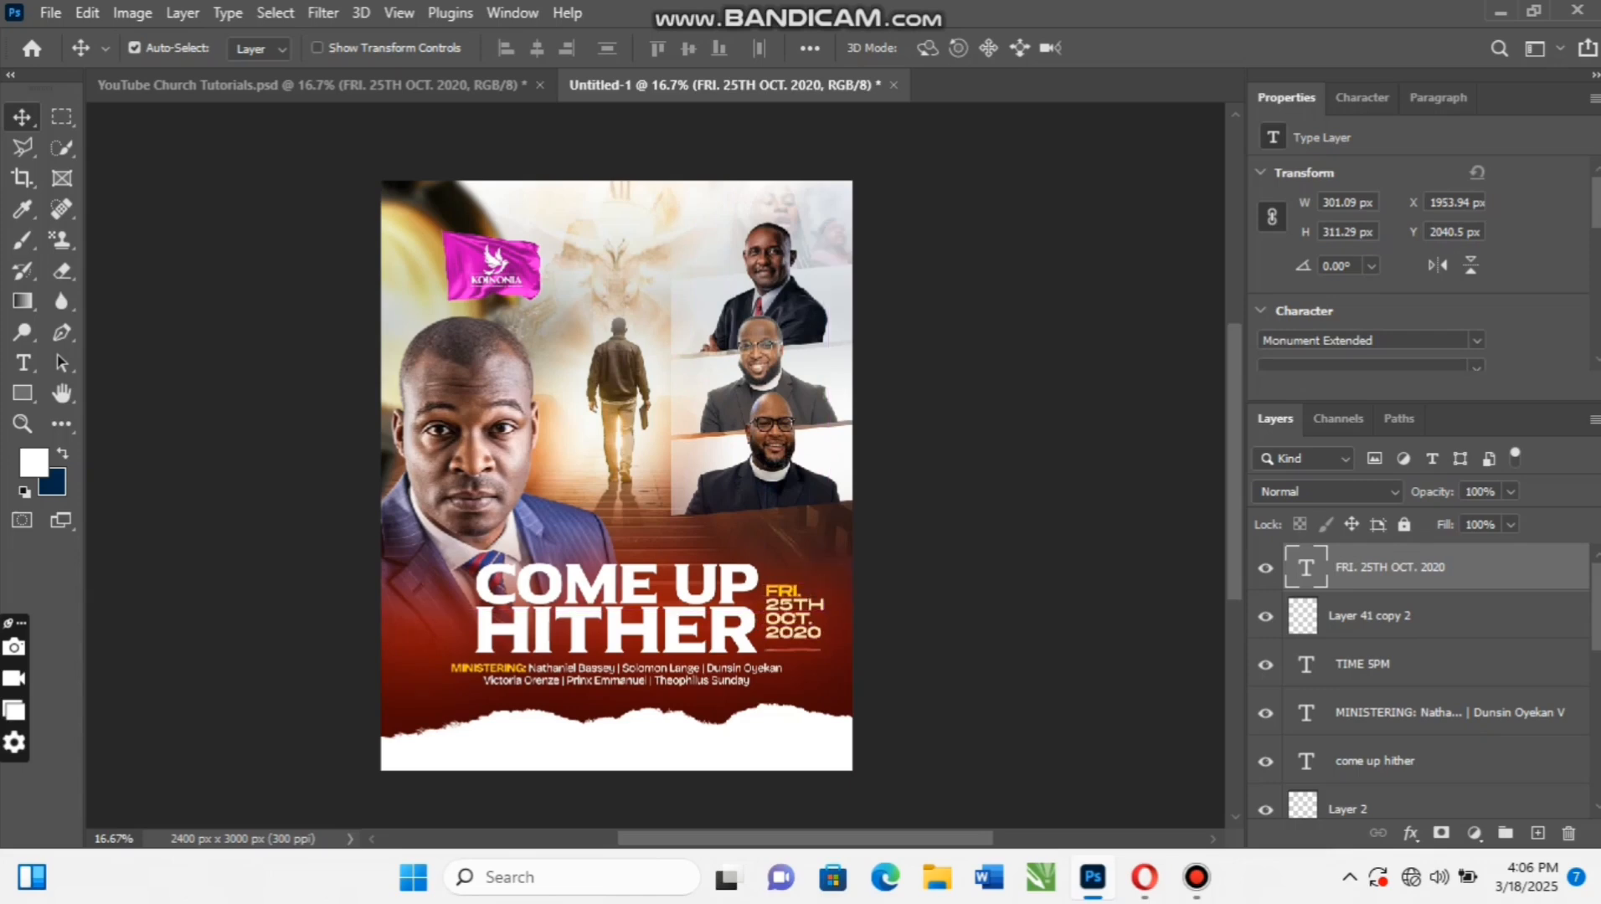
click(793, 649)
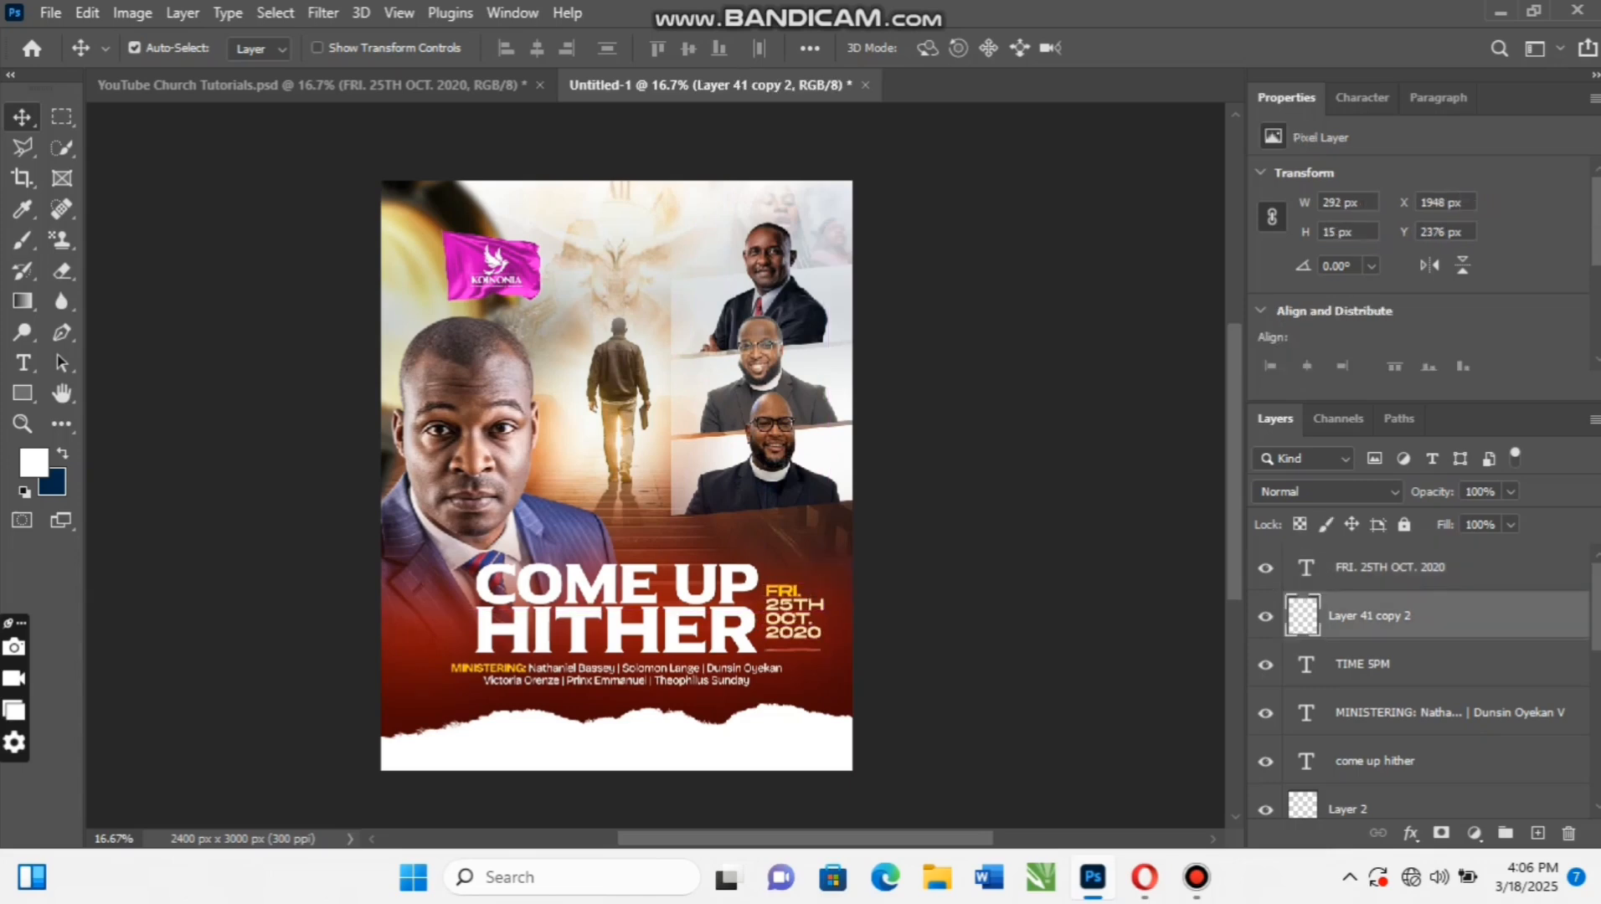
key(Up)
key(Up)
key(Up)
key(Up)
Copy the TIME 5PM layer from YouTube Church Tutorials.psd into Untitled-1 and place it beside the title at about X 154 px, Y 2128 px
key(ctrl+Tab)
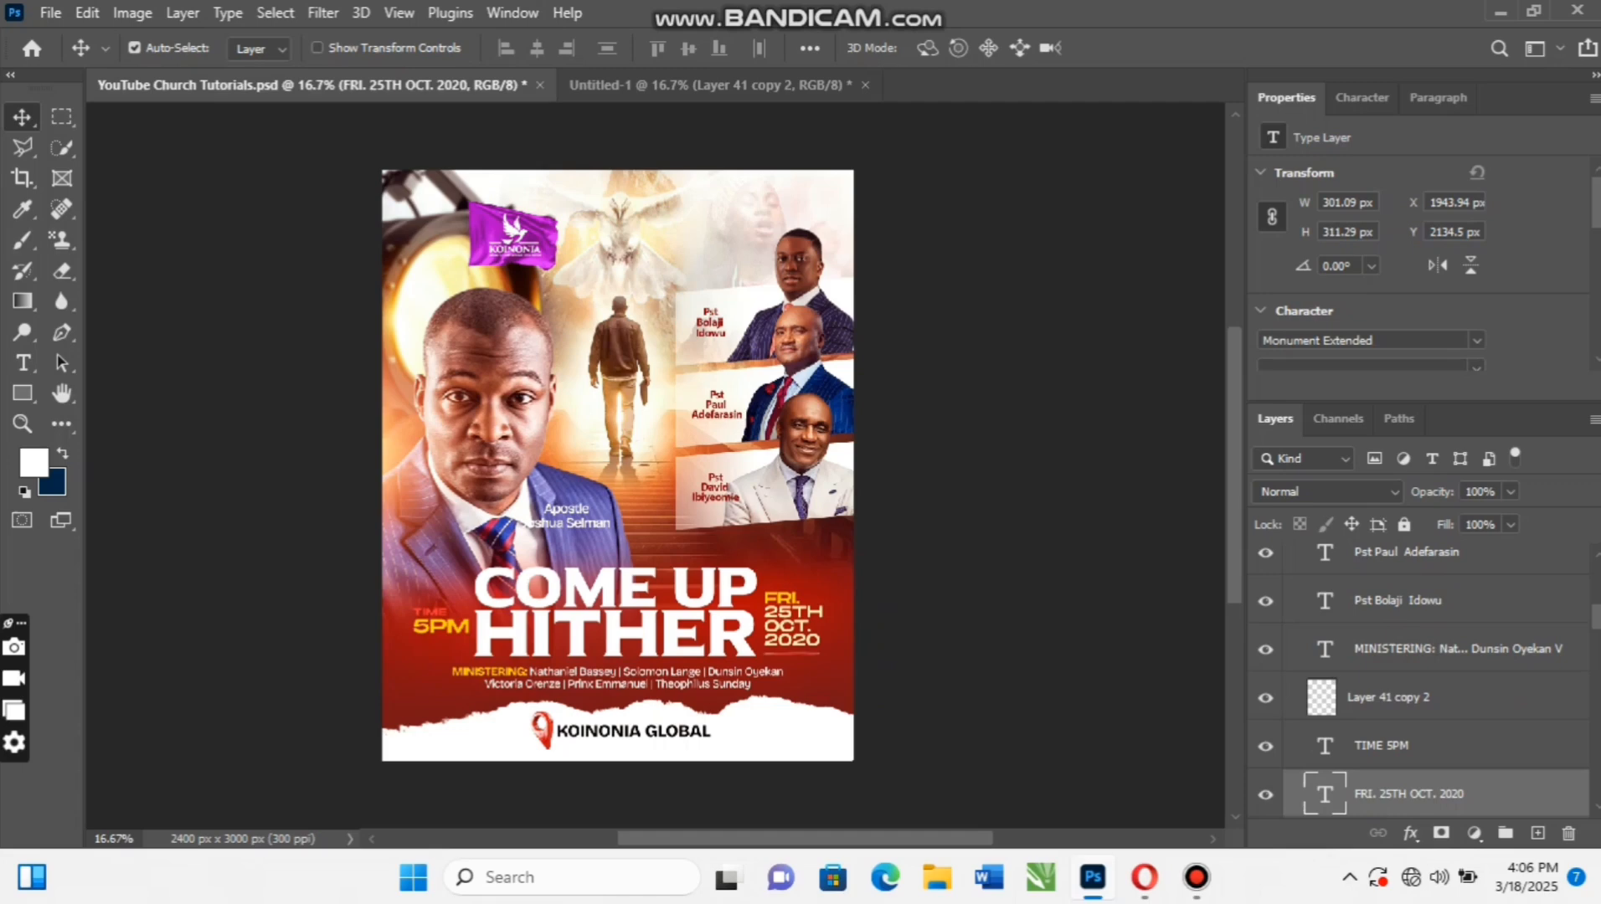
click(1407, 745)
drag(1406, 745, 335, 620)
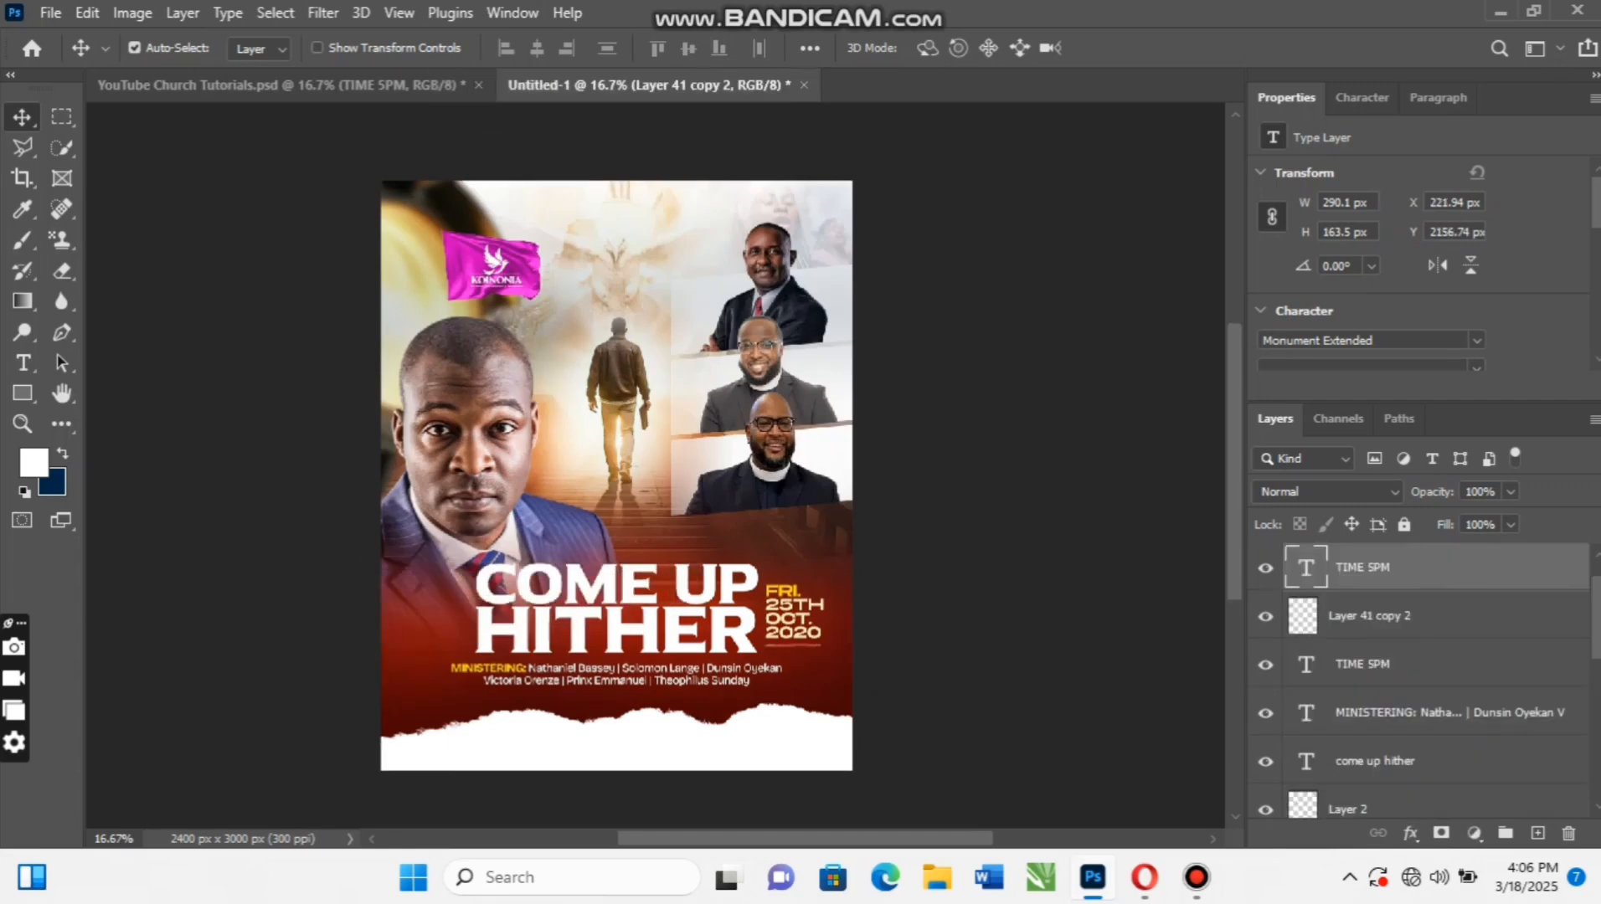
drag(467, 609, 457, 608)
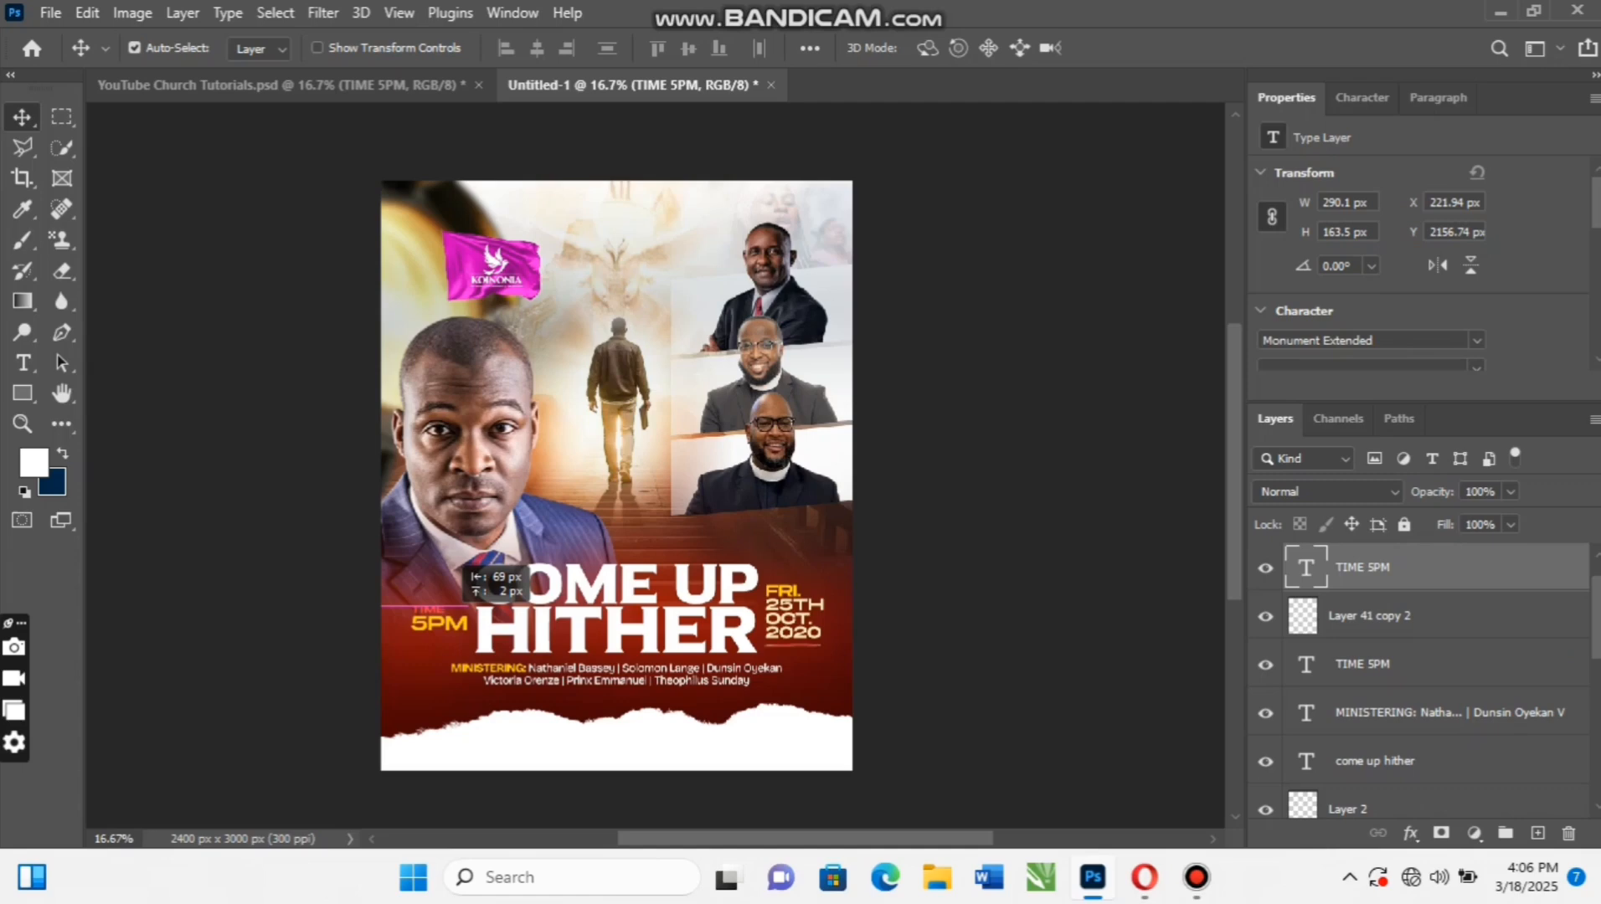
drag(456, 608, 457, 603)
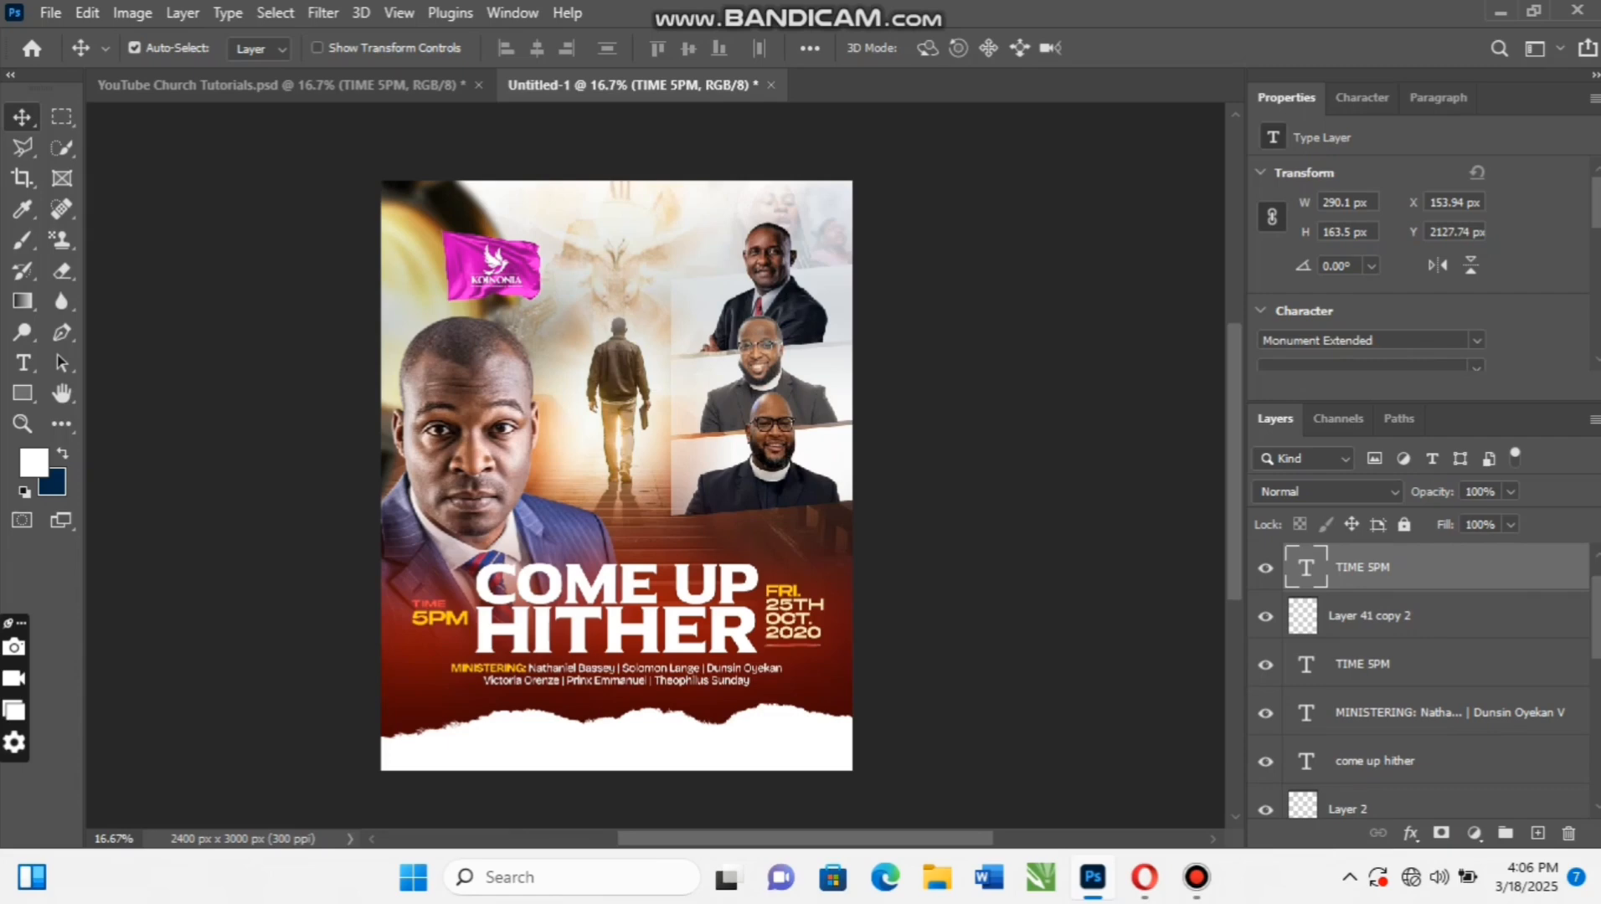
Show the grid and nudge the TIME 5PM text to about X 148 px, Y 2104 px
key(ctrl)
key(ctrl+apostrophe)
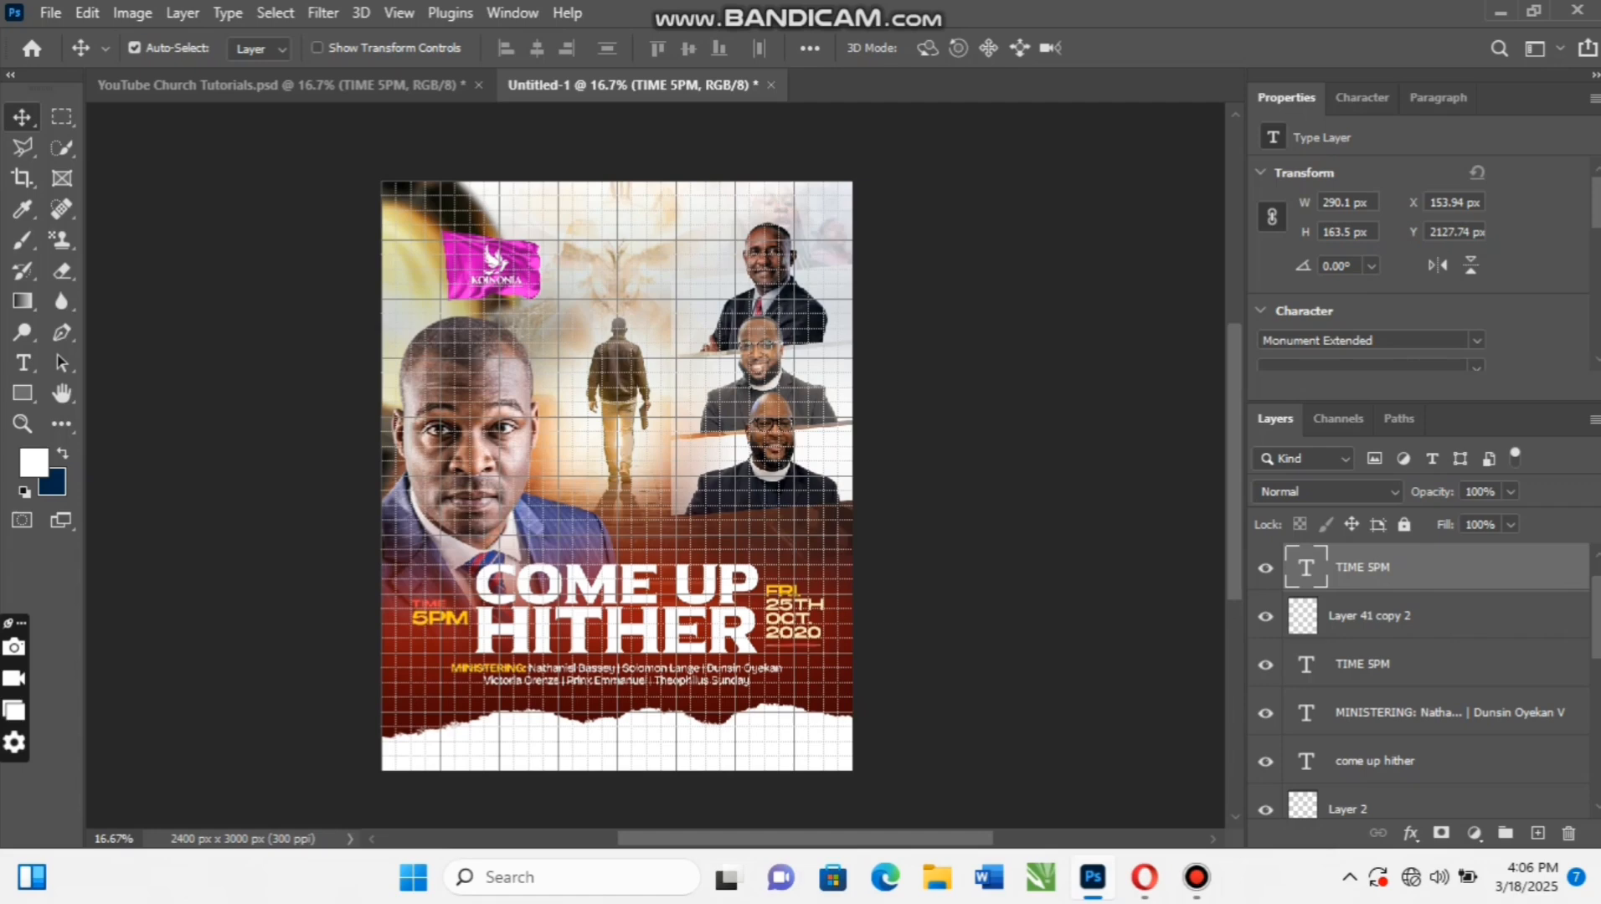
key(Left)
key(Up)
key(Up)
key(Up)
key(Up)
key(Right)
key(Left)
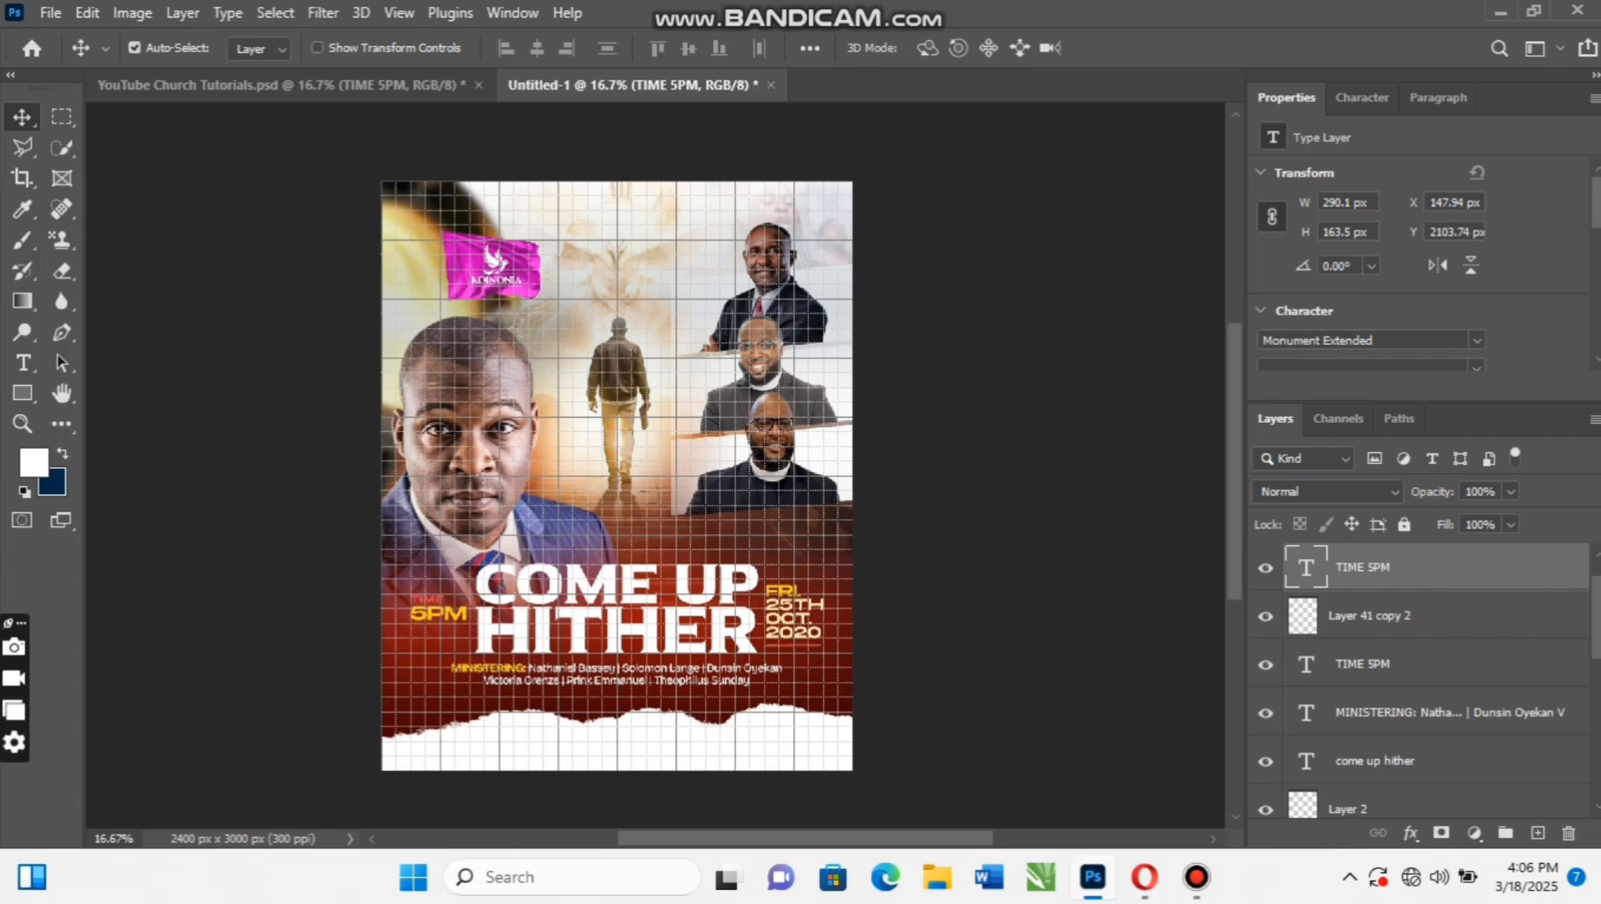
Nudge the FRI. 25TH OCT. 2020 text up to about Y 2028 px and hide the grid
click(793, 618)
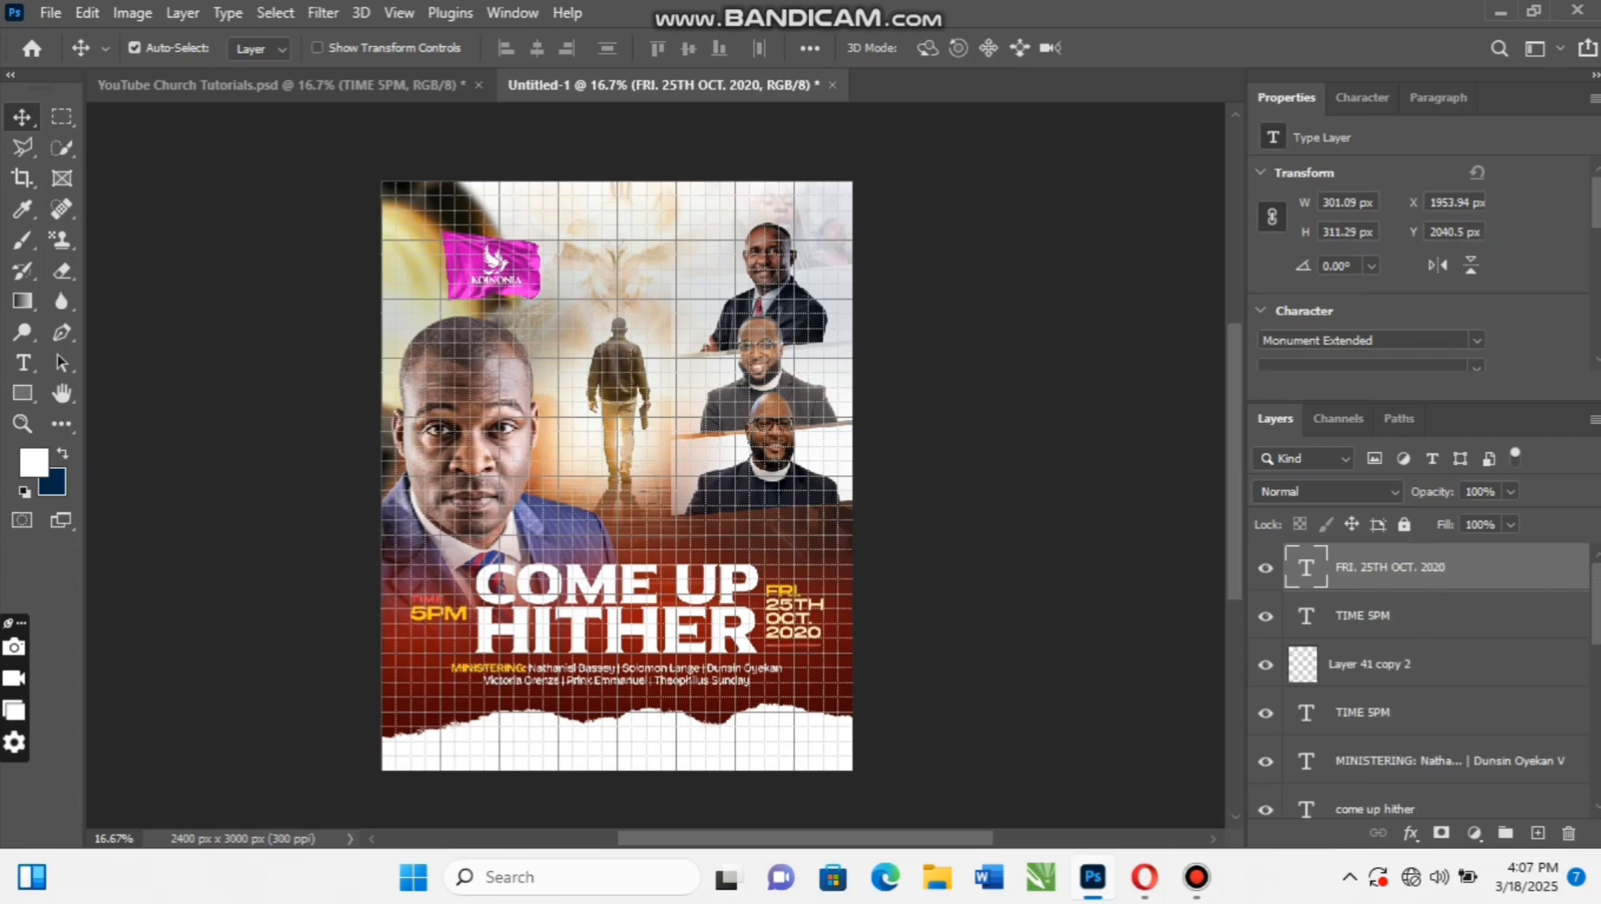
key(Up)
key(Up)
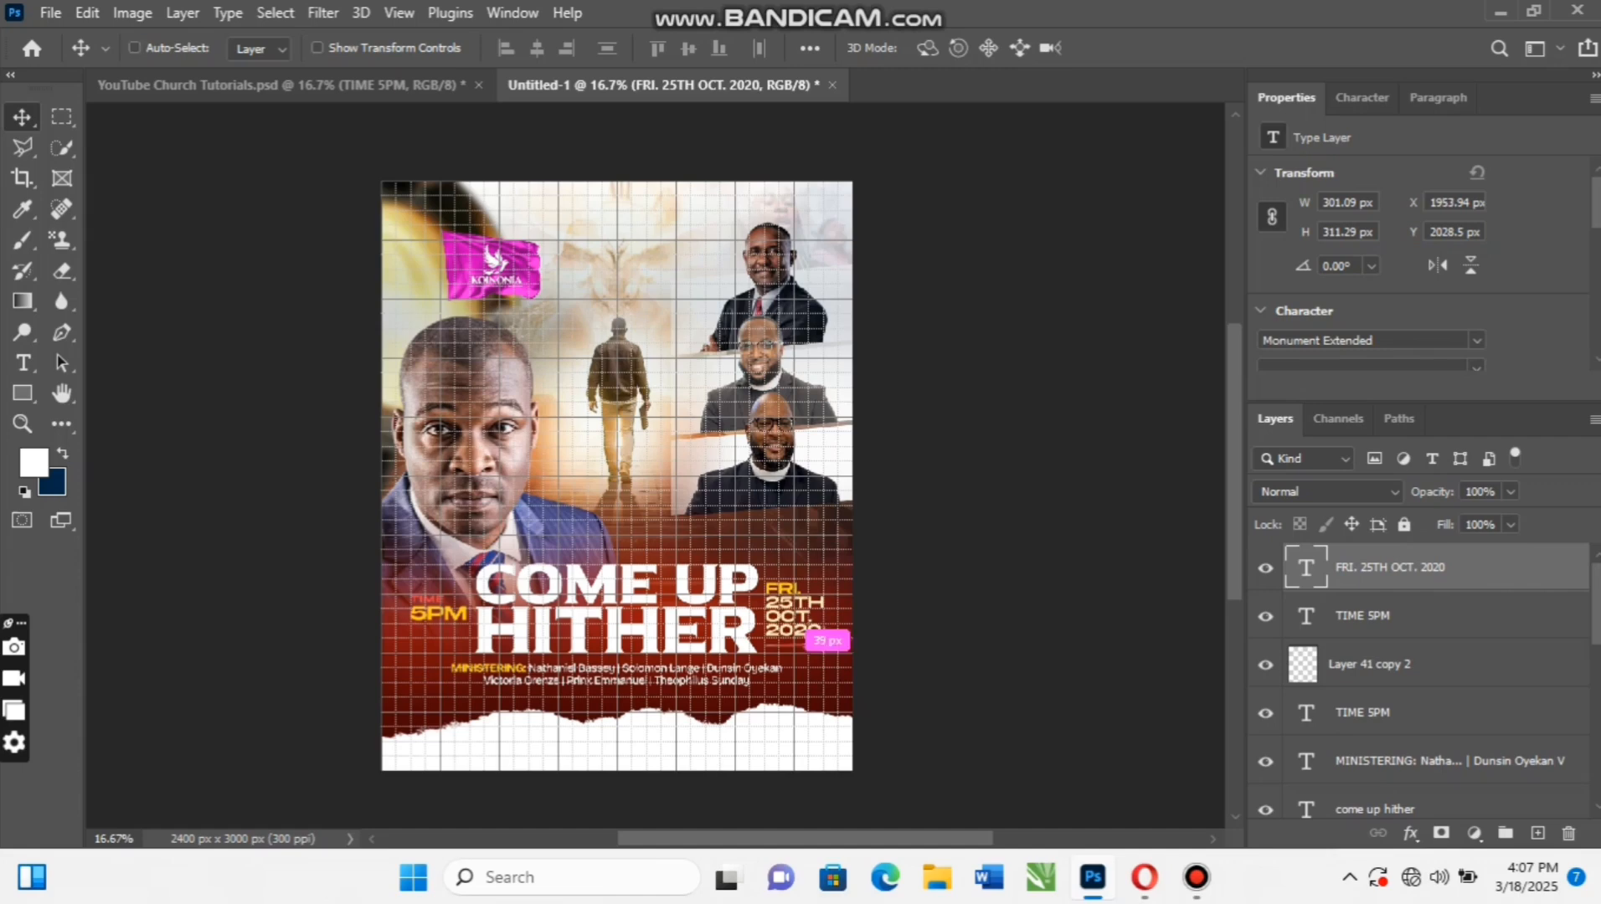
key(ctrl+apostrophe)
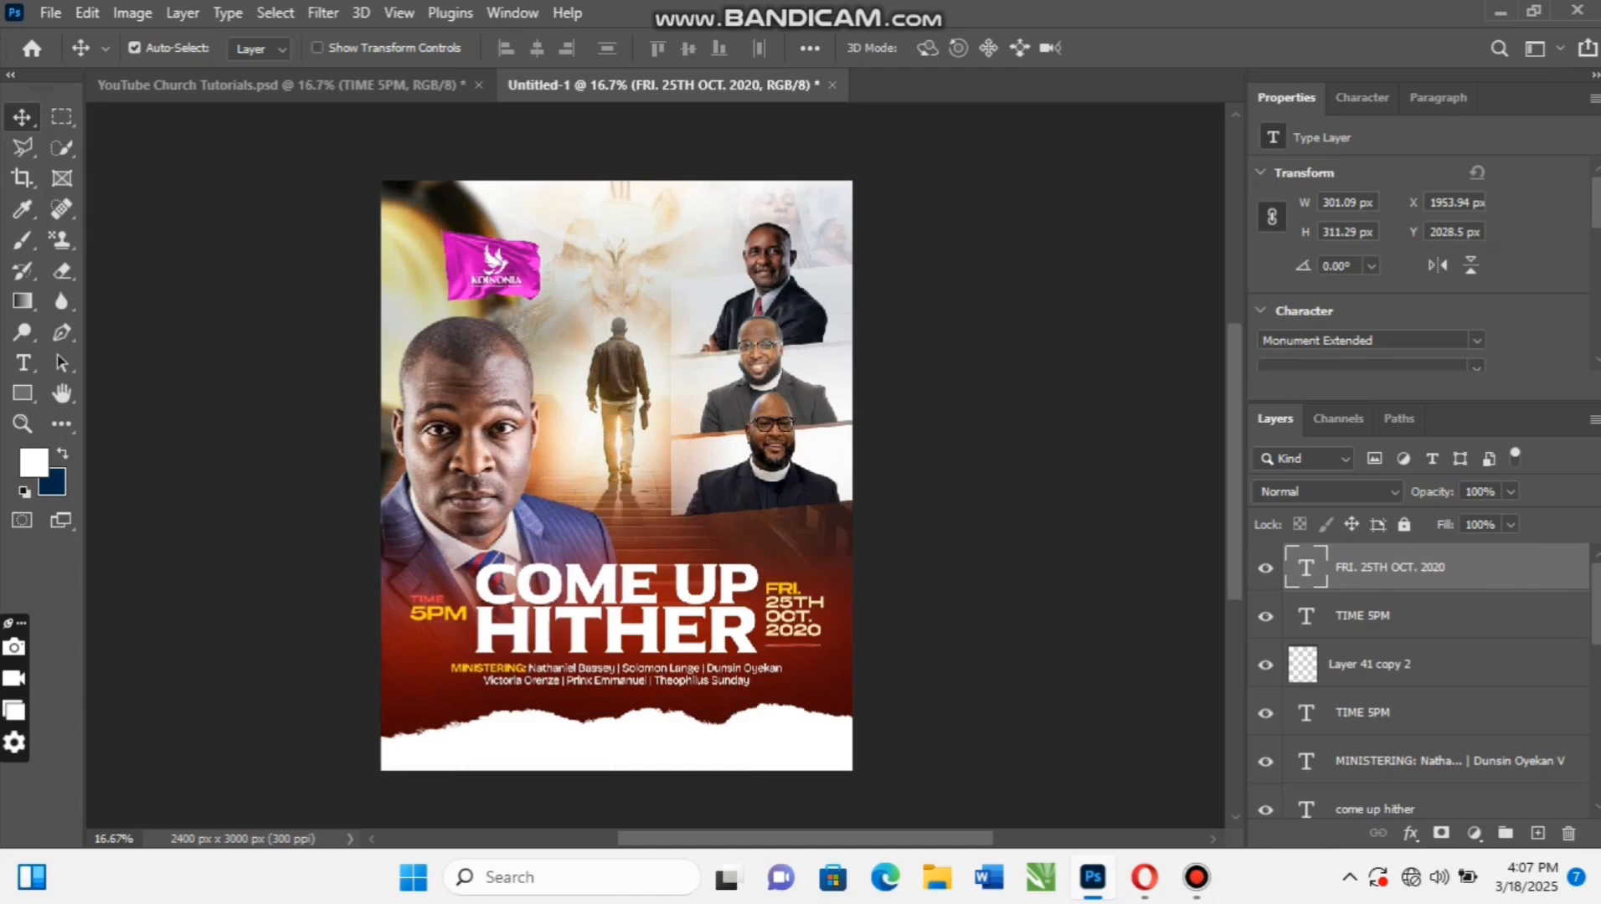
Copy the collapsed Group 2 with the location pin and KOINONIA GLOBAL text from YouTube Church Tutorials.psd onto Untitled-1's white footer
key(ctrl+Tab)
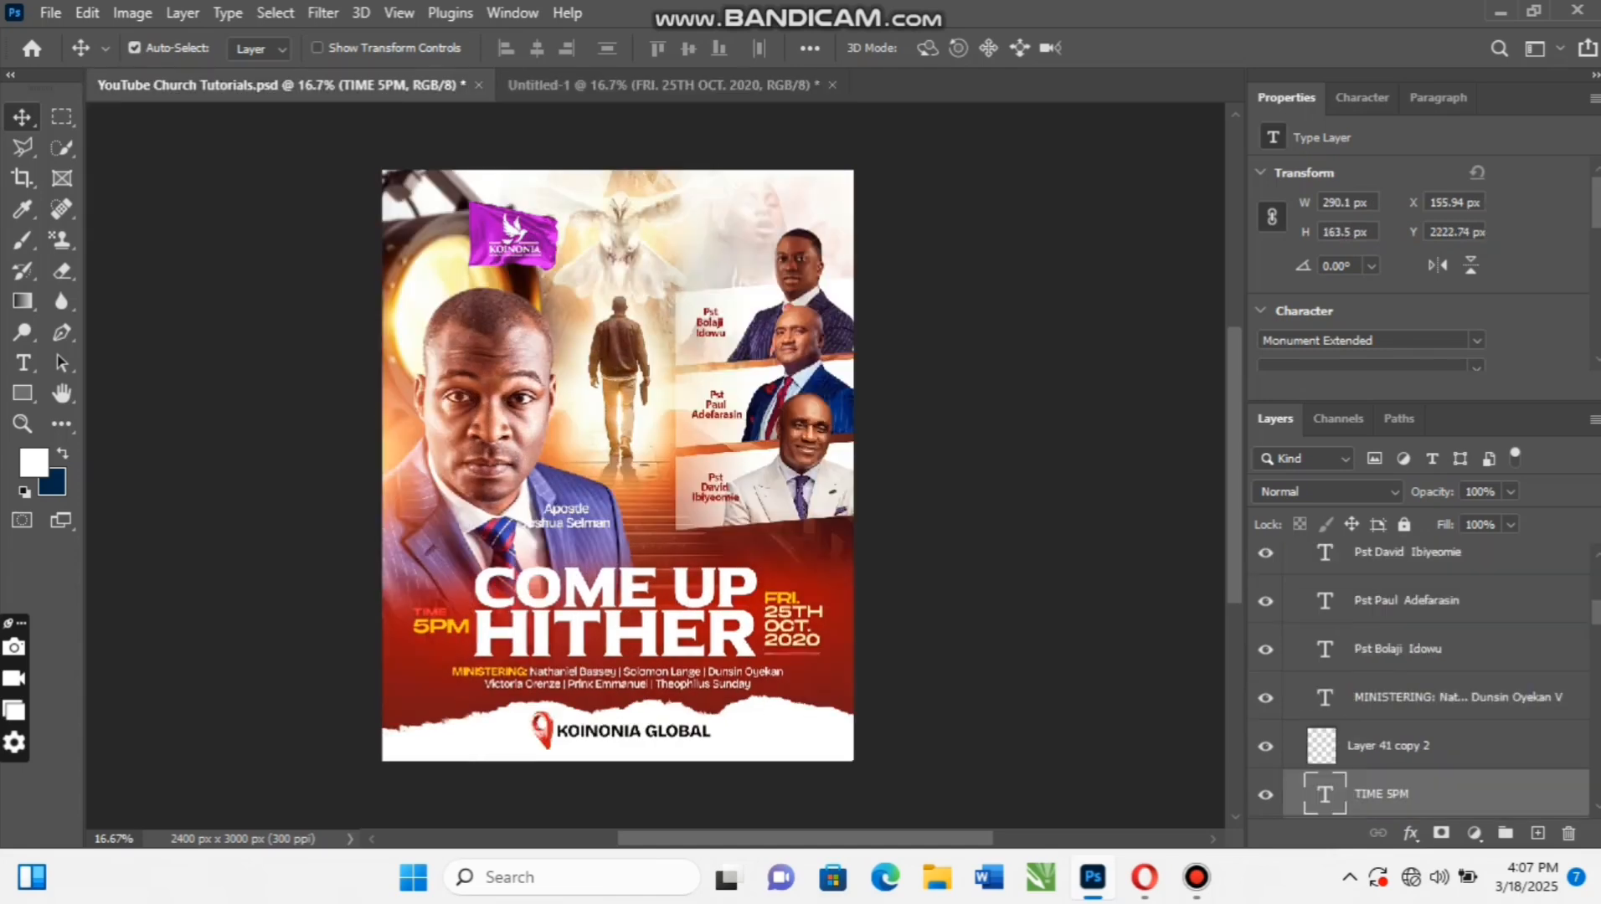
scroll(1423, 682, down, 3)
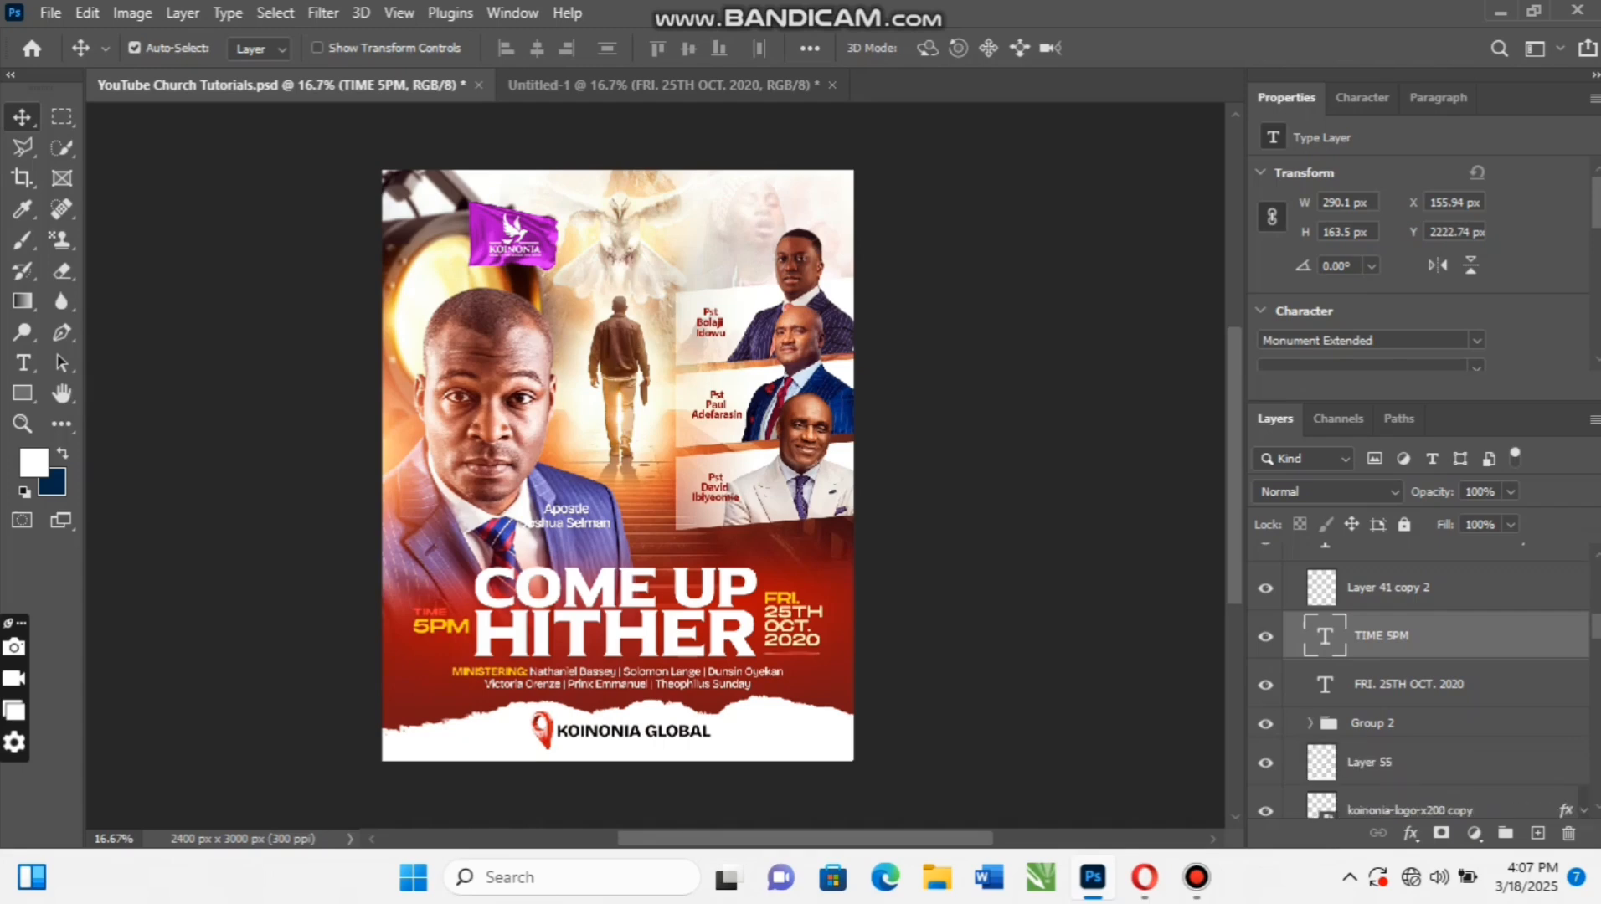
scroll(1304, 762, down, 4)
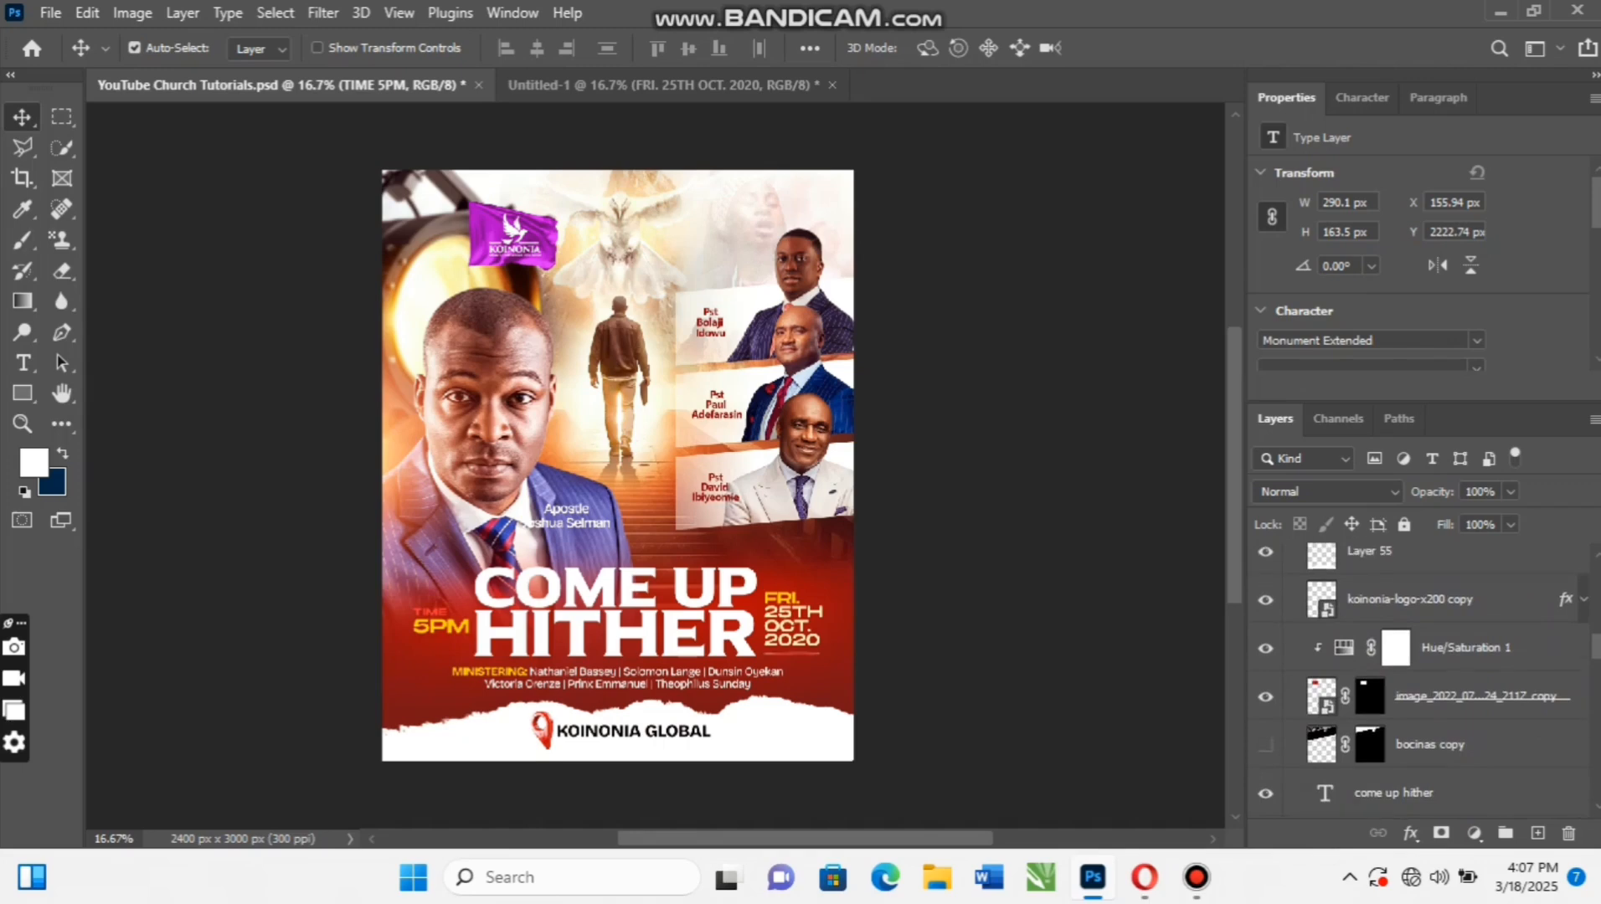
scroll(1423, 670, up, 2)
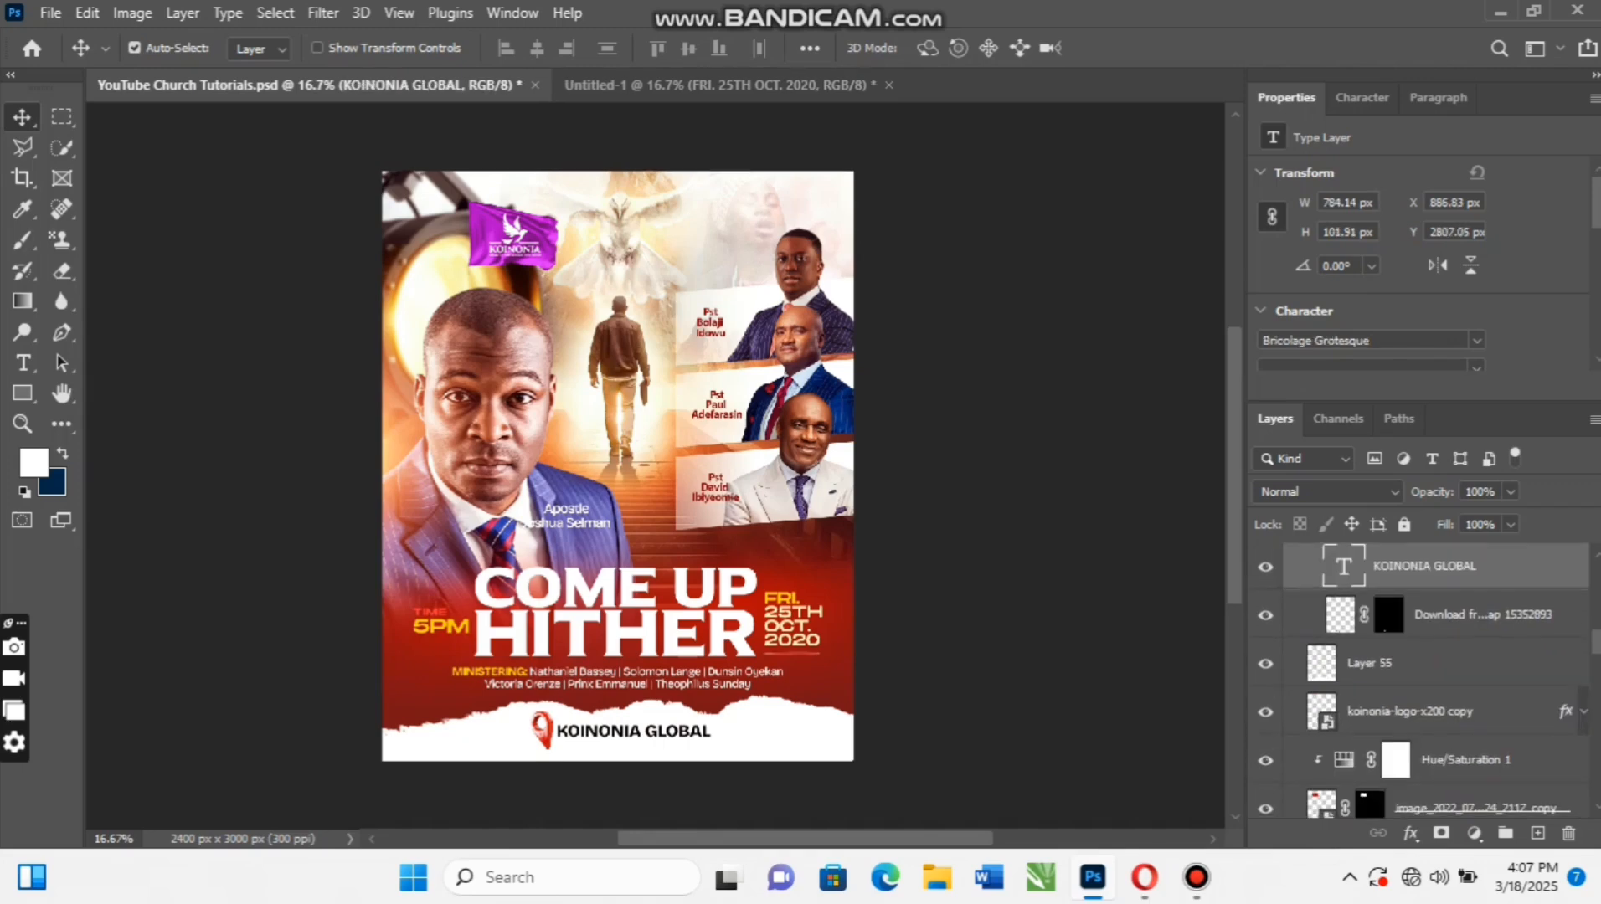
scroll(1423, 678, up, 4)
scroll(1423, 678, down, 3)
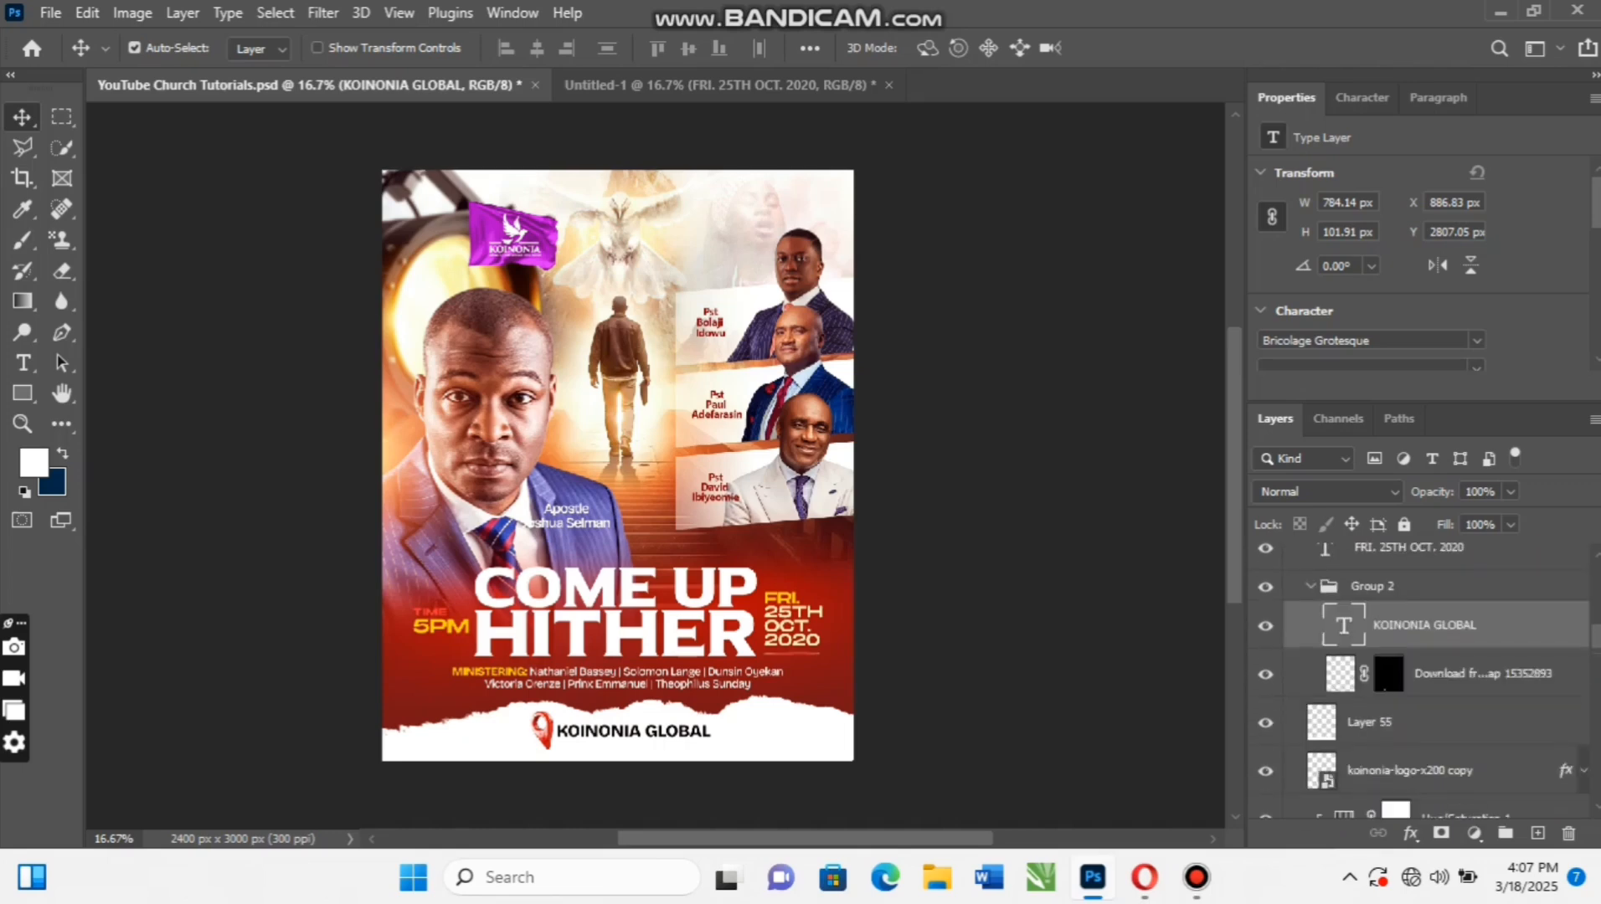
click(1310, 587)
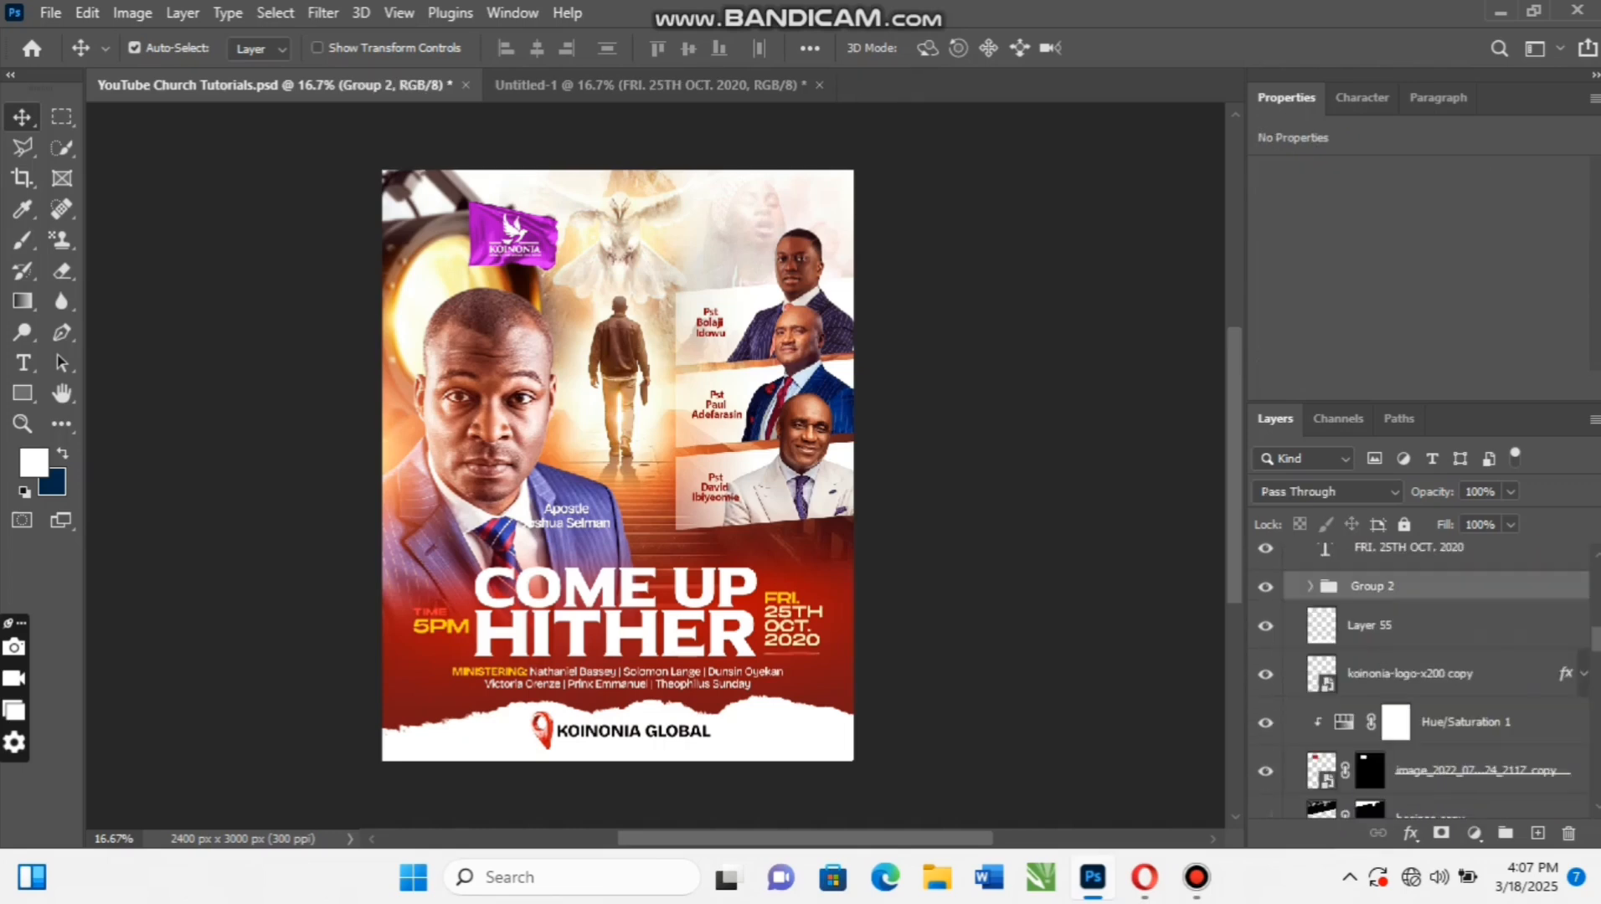
drag(1356, 586, 544, 749)
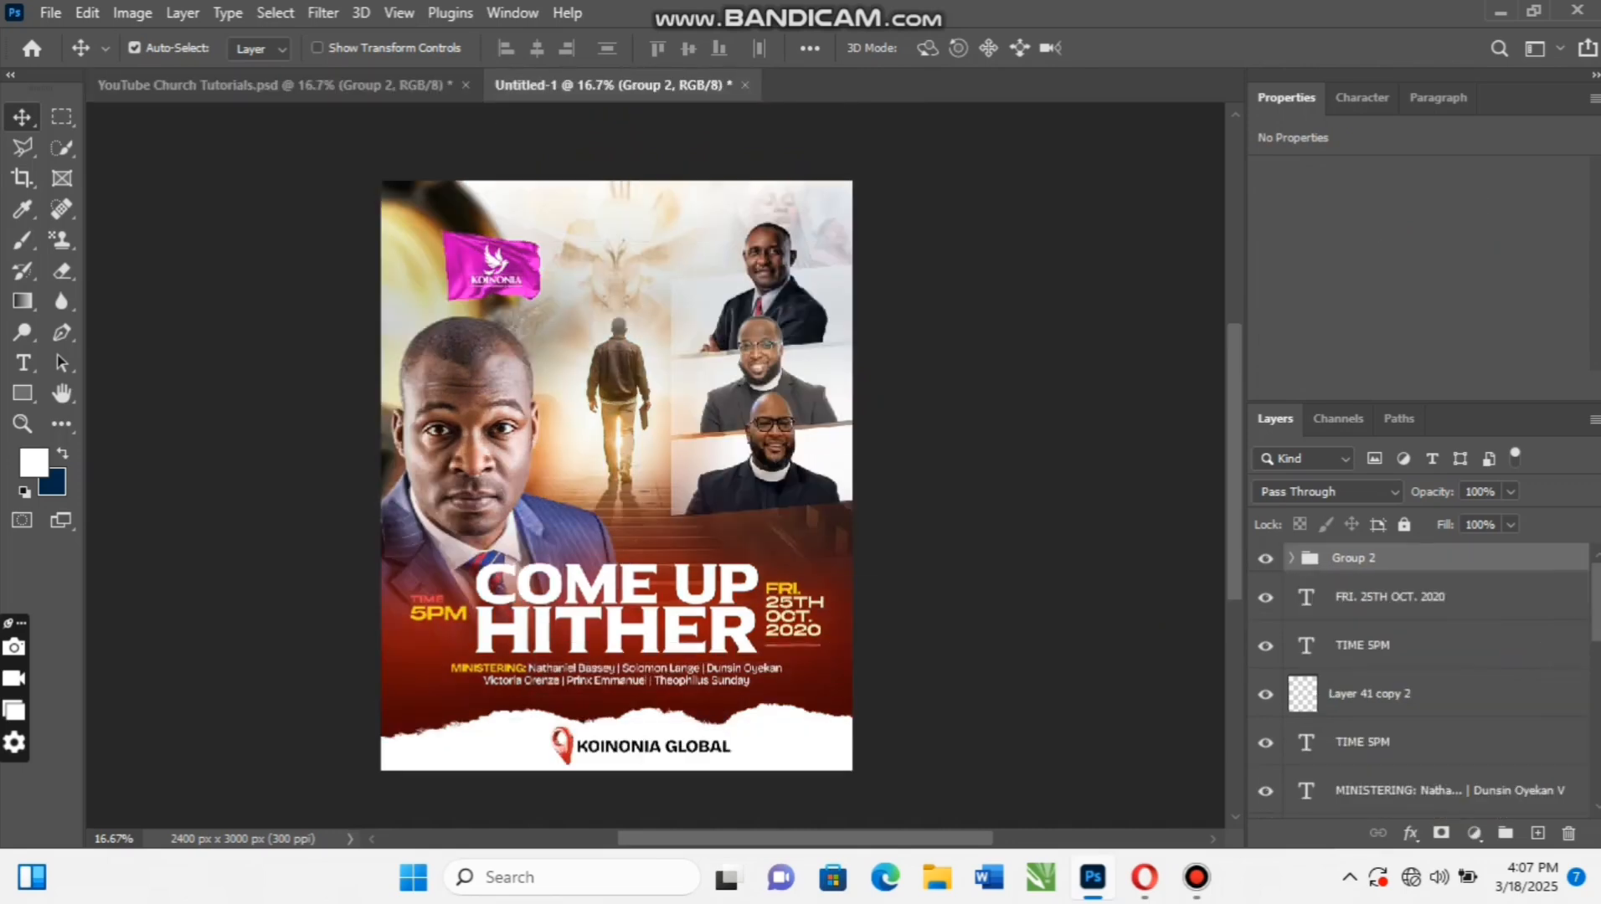
Centre the KOINONIA GLOBAL group horizontally at about X 1200 px in the white footer and nudge it slightly upward
key(ctrl+t)
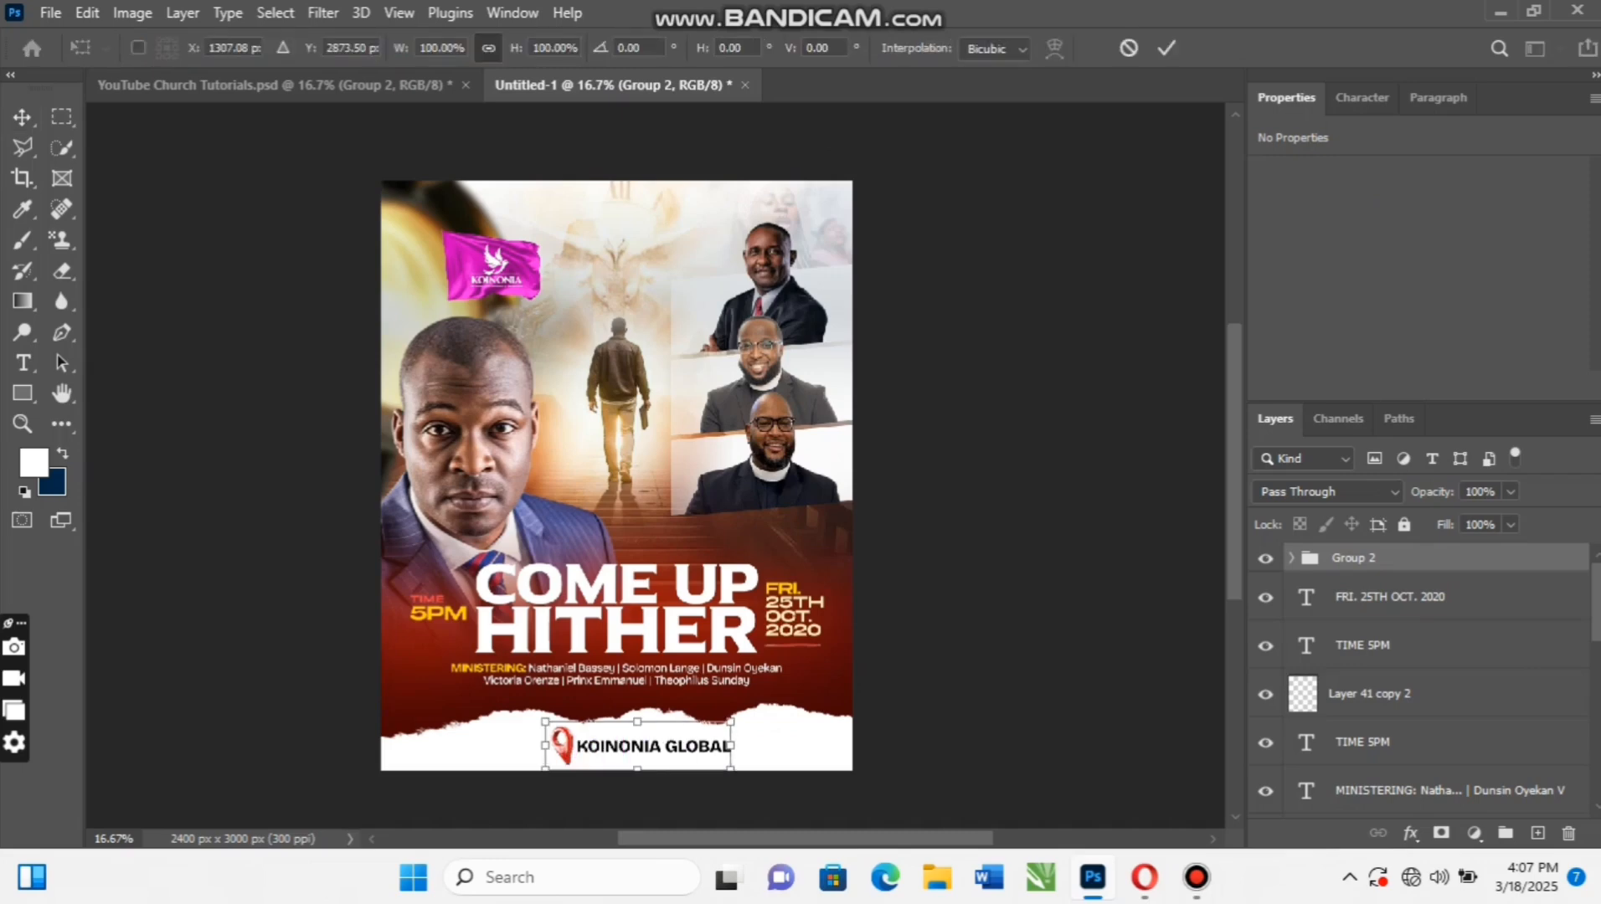
drag(670, 741, 648, 744)
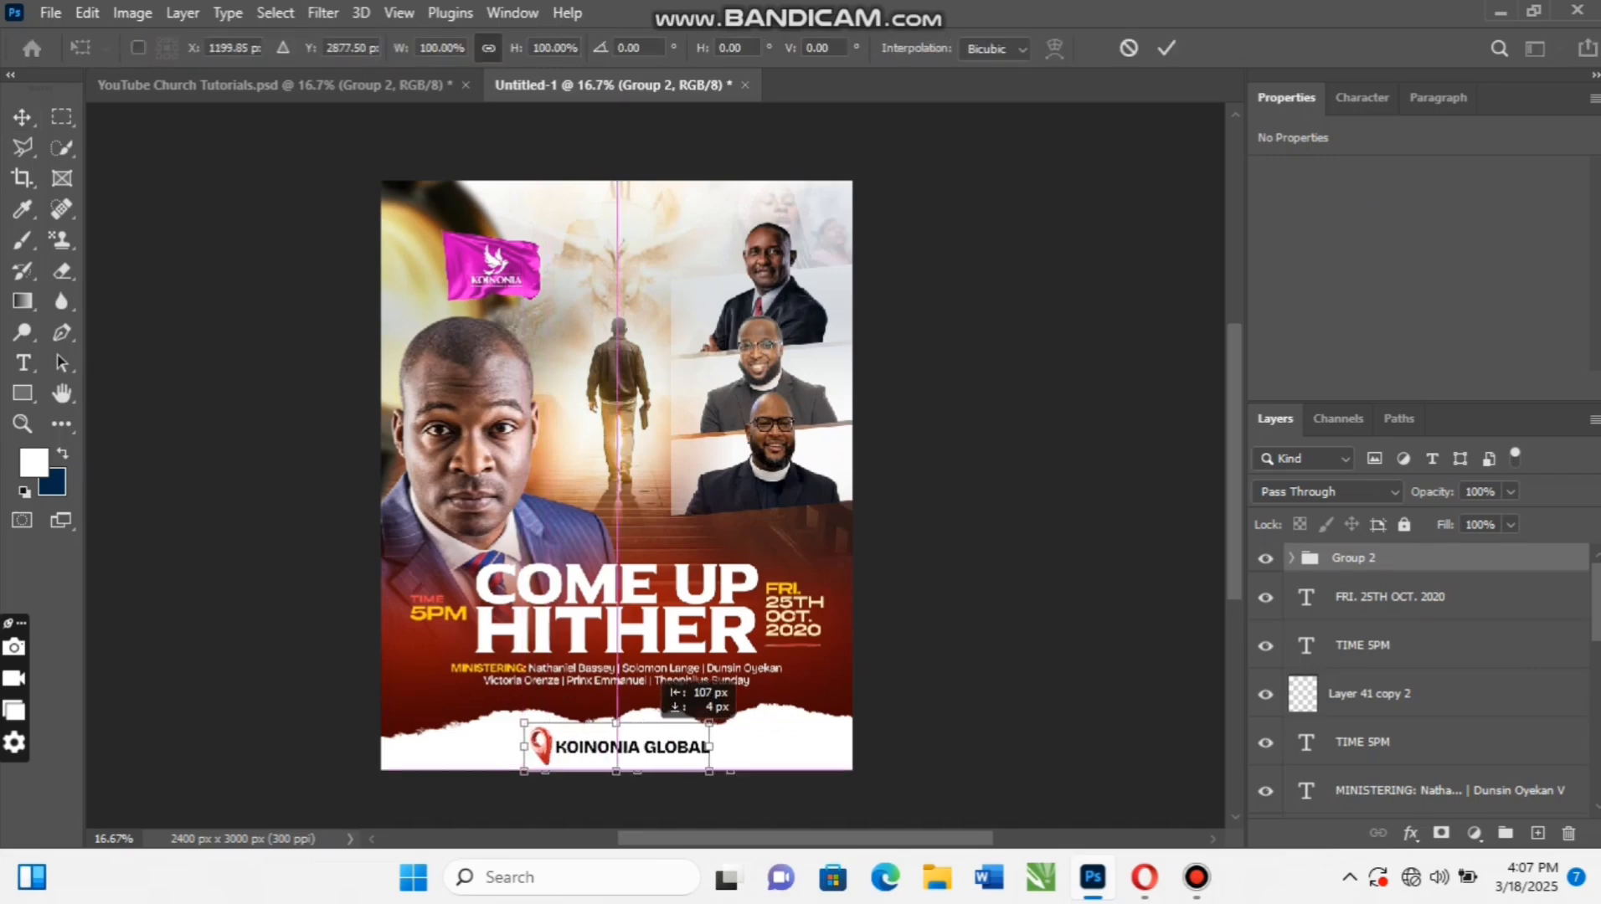
key(Return)
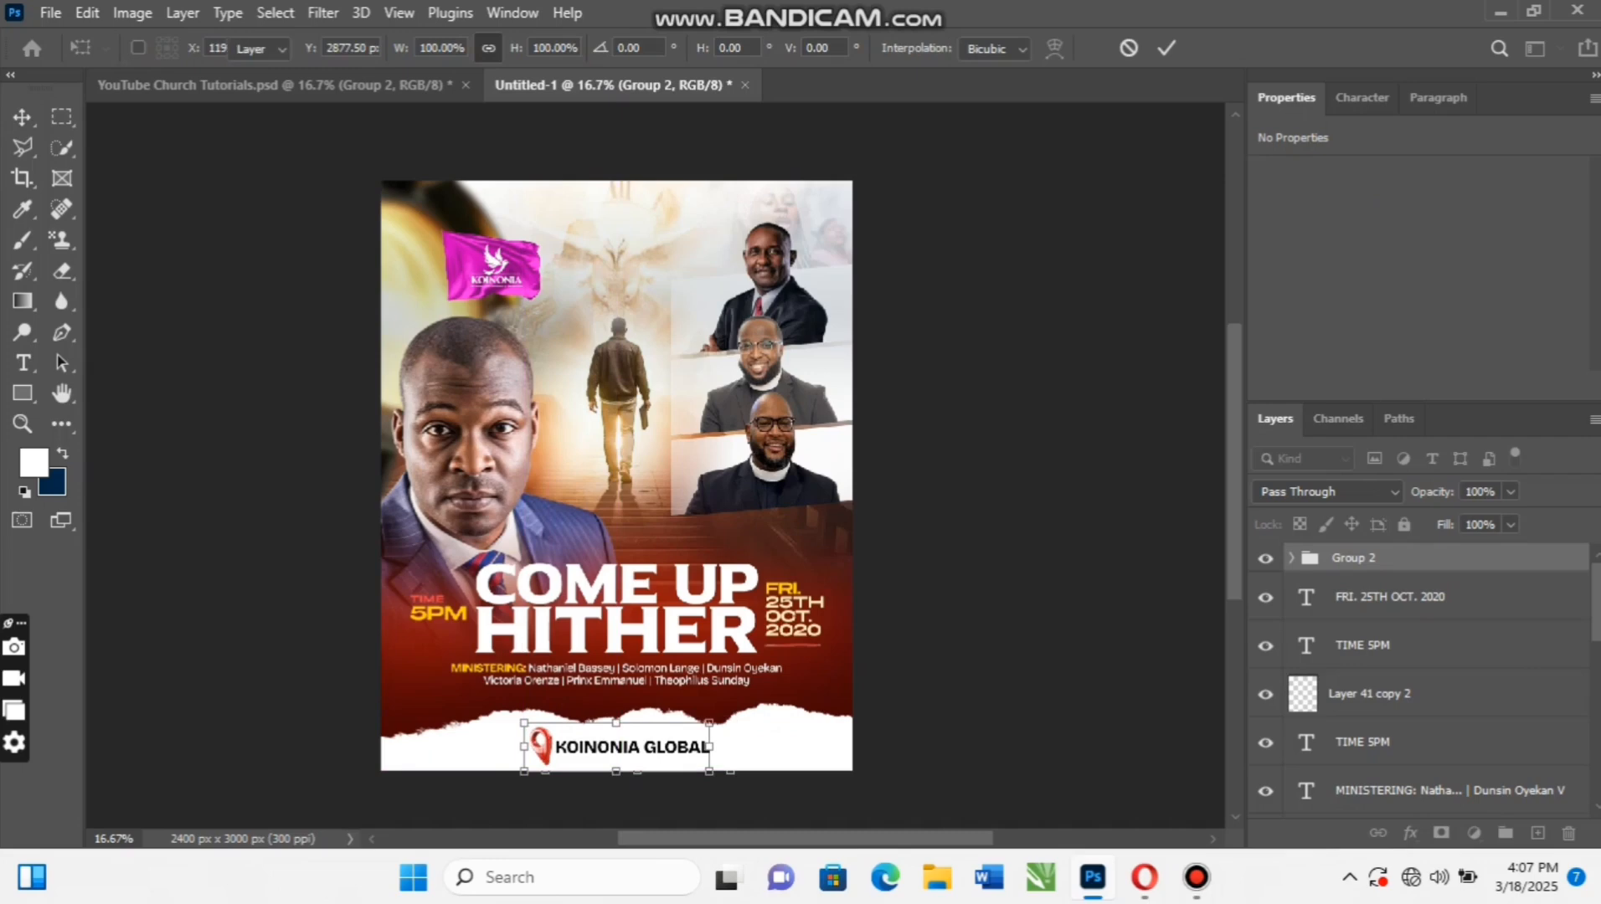
key(shift+Up)
key(shift+Up)
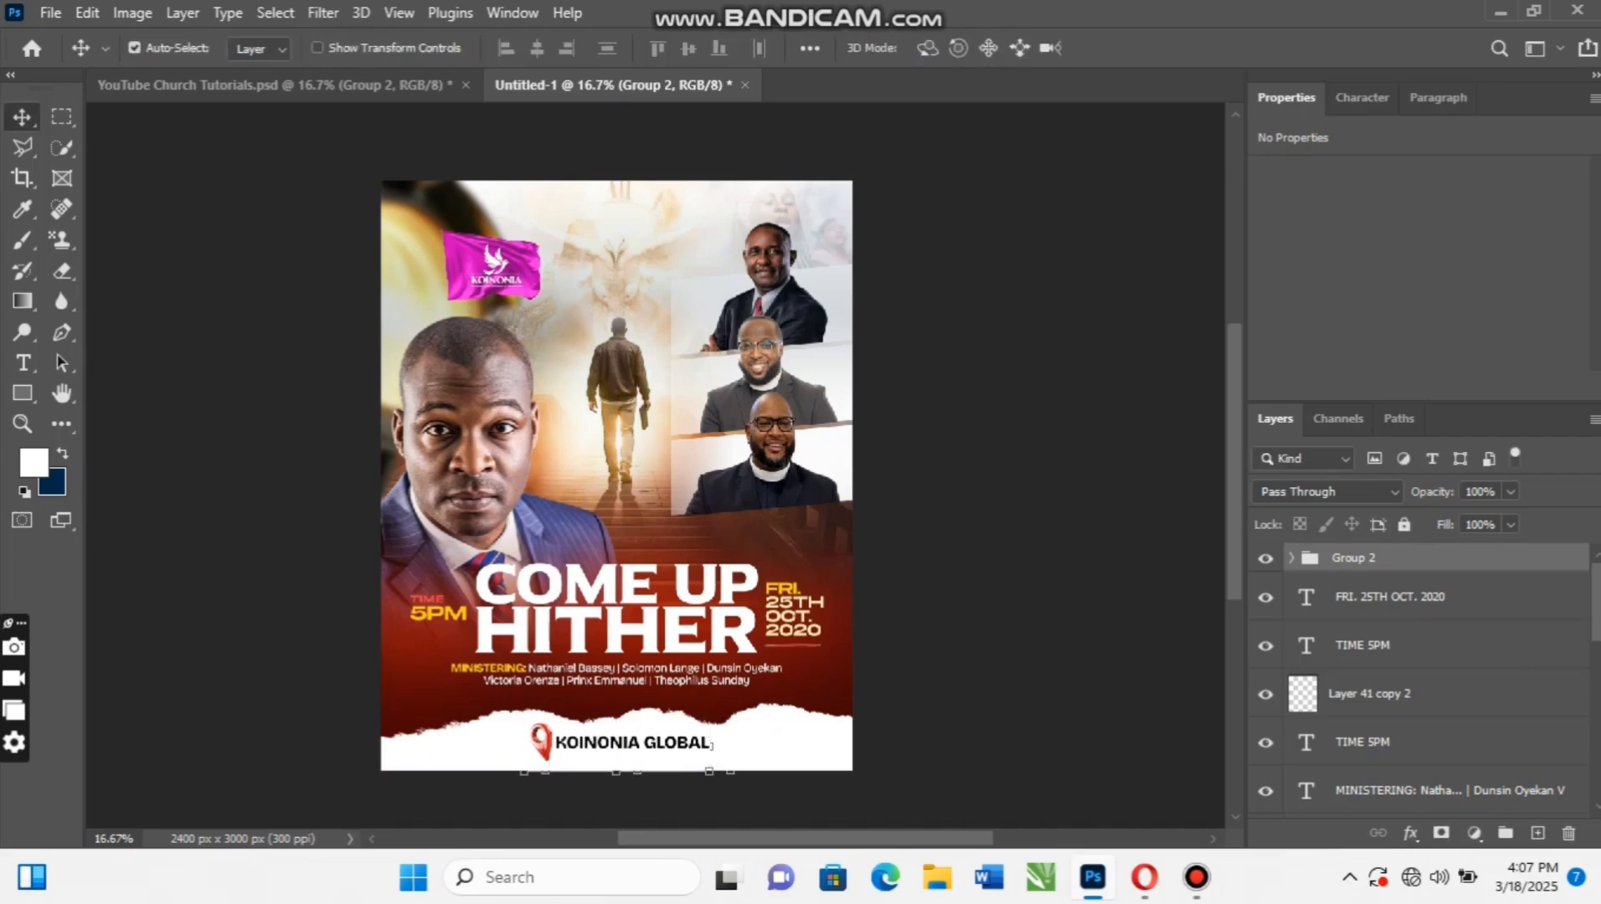
scroll(616, 477, up, 1)
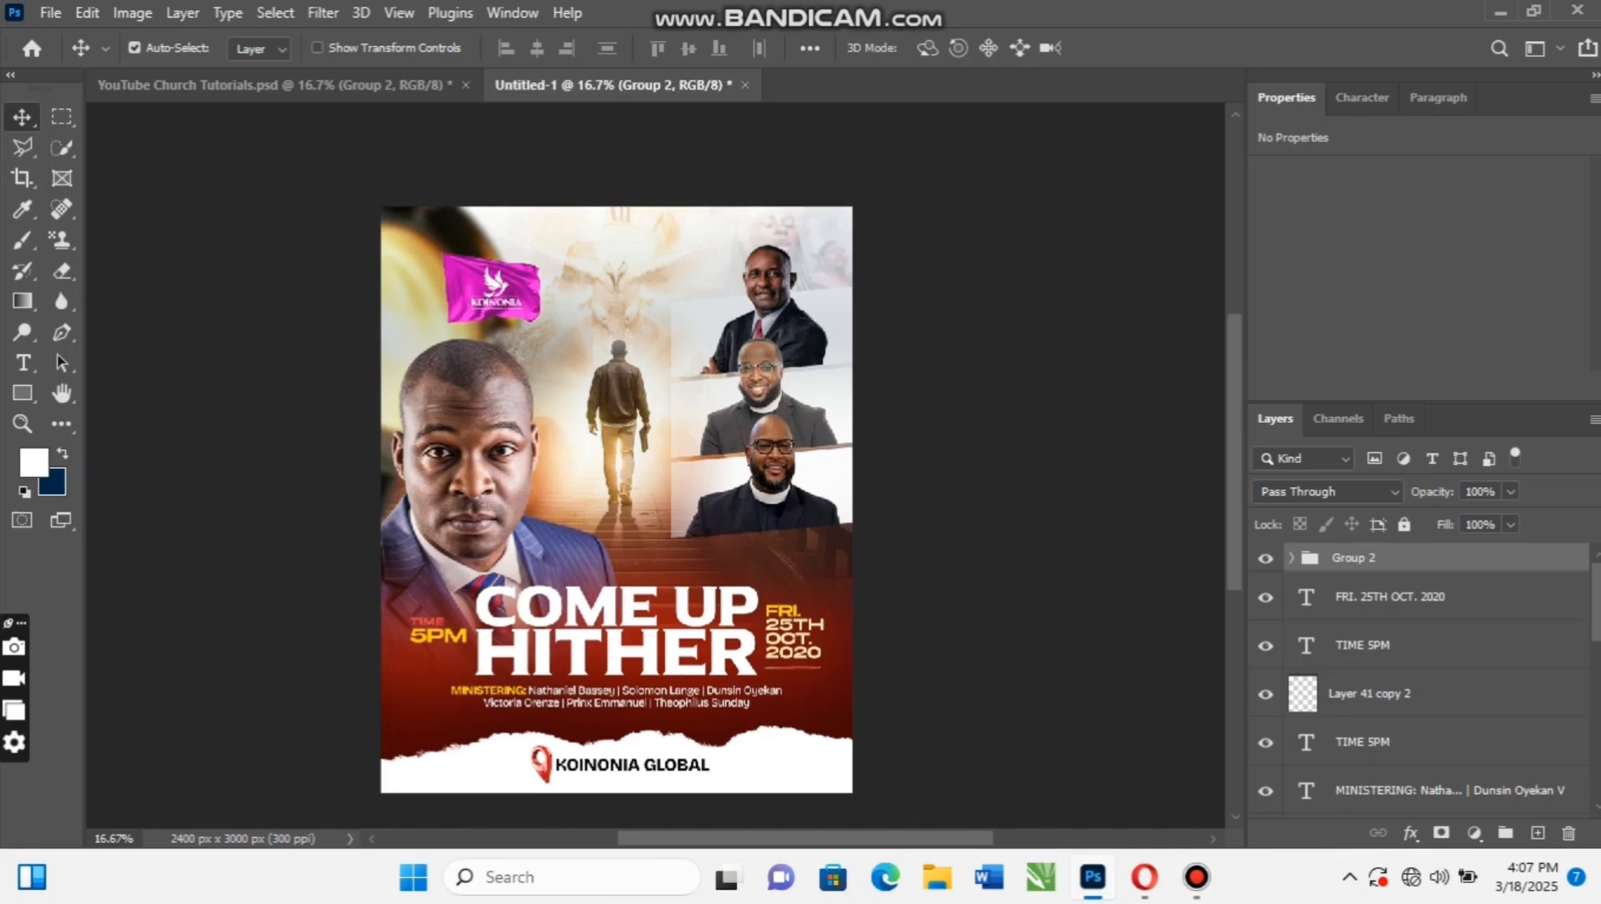
scroll(617, 477, down, 1)
scroll(617, 477, up, 1)
scroll(616, 477, down, 1)
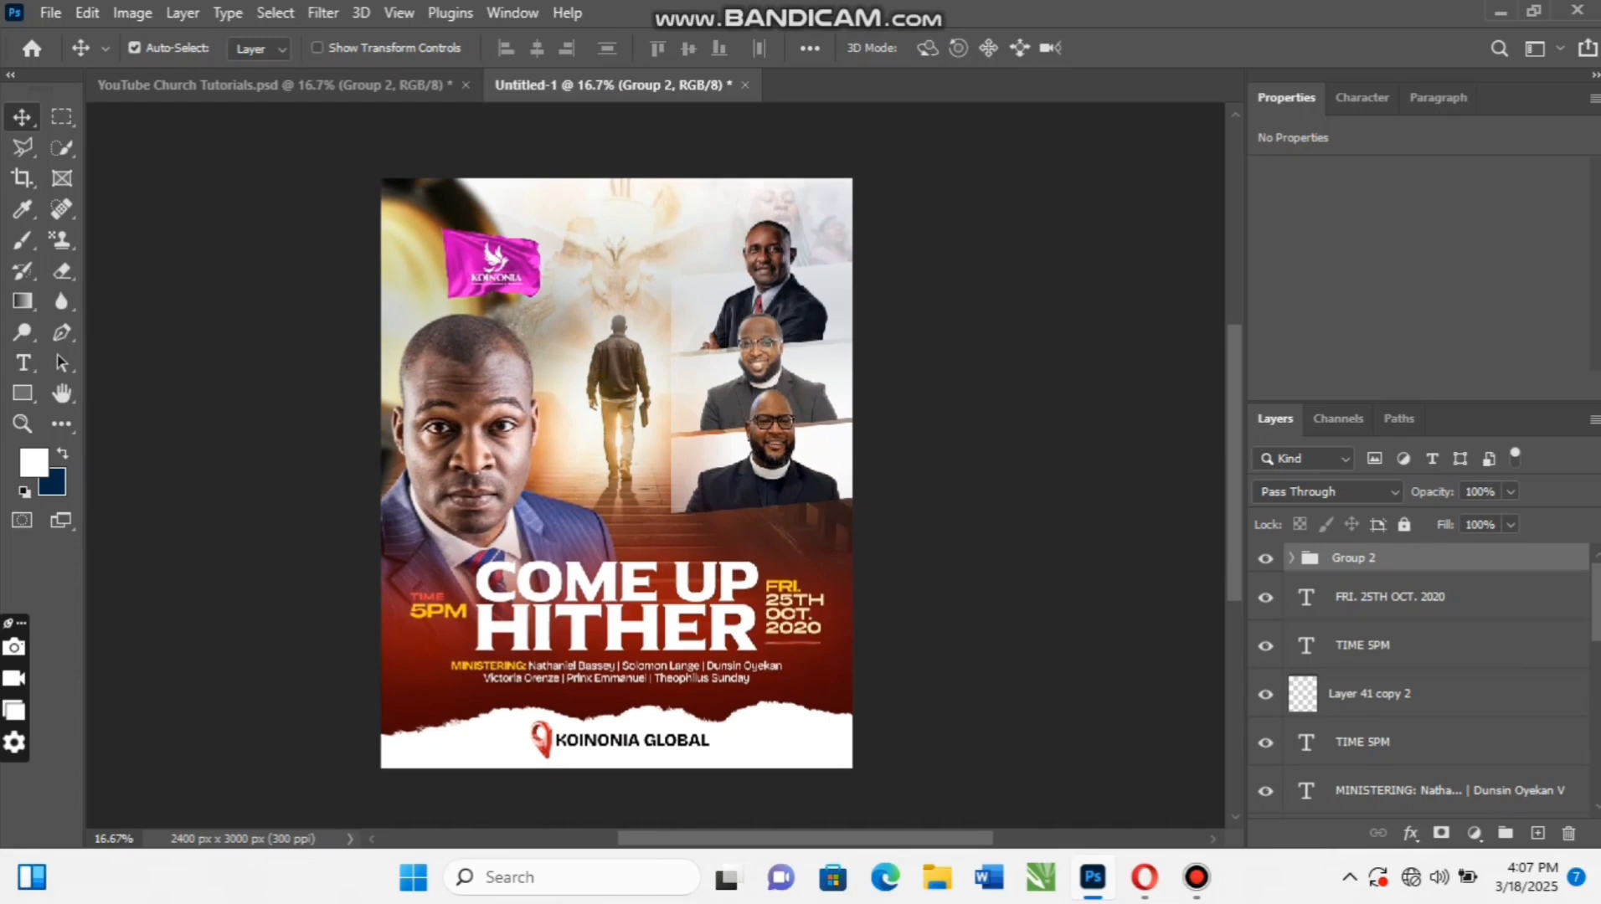
Copy the three pastor name text layers together from YouTube Church Tutorials.psd into Untitled-1, near the pastors' portraits
click(276, 86)
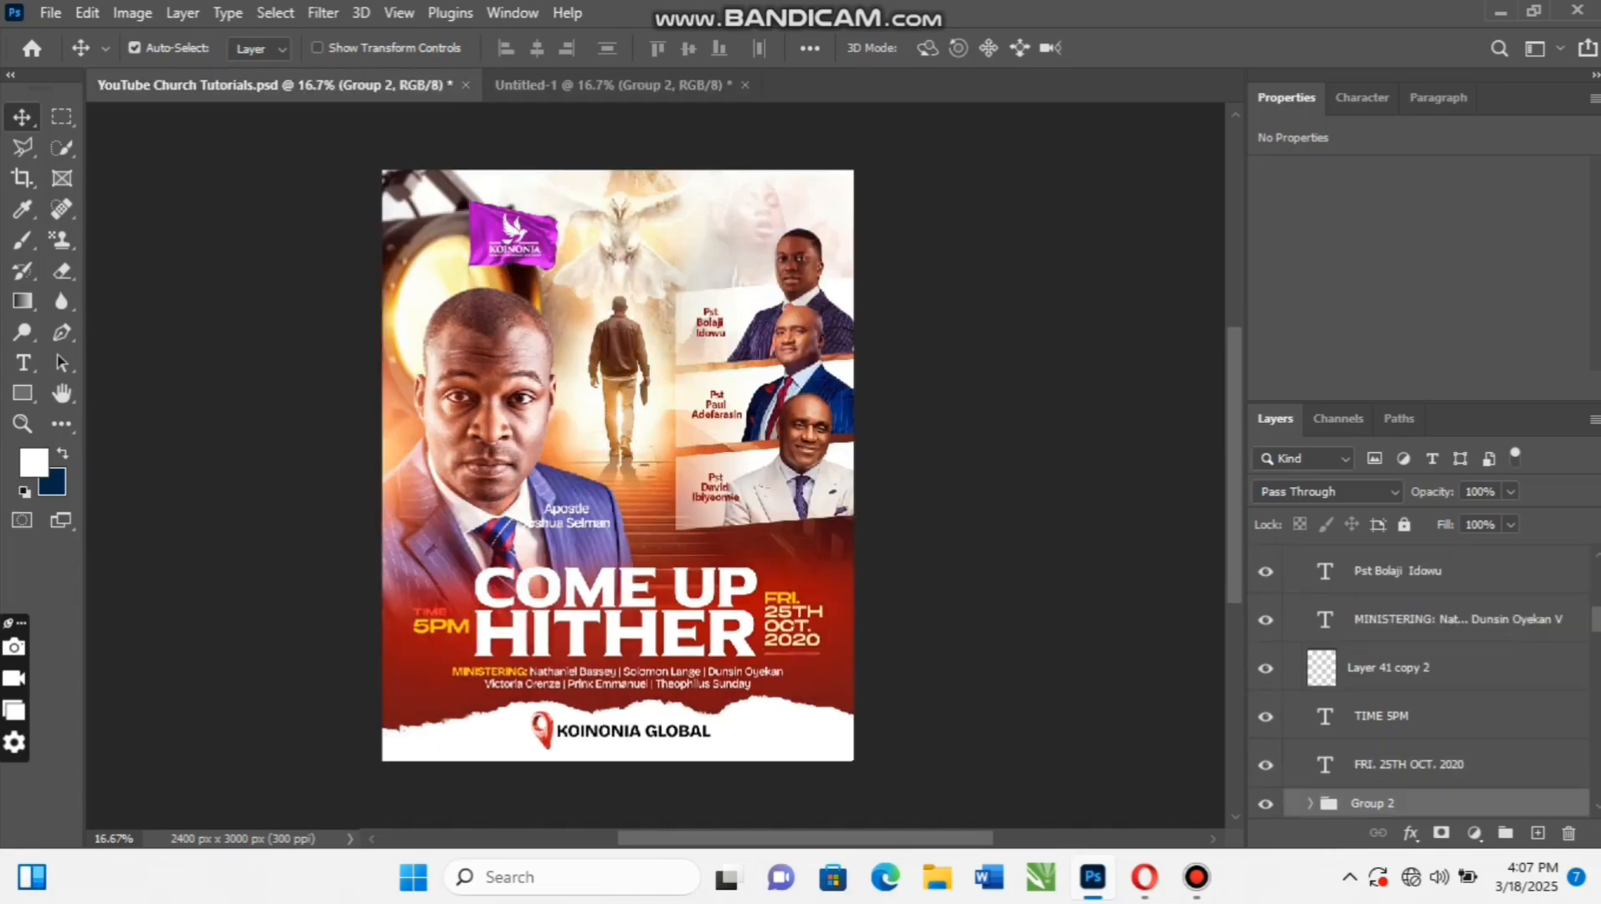
scroll(1424, 679, up, 2)
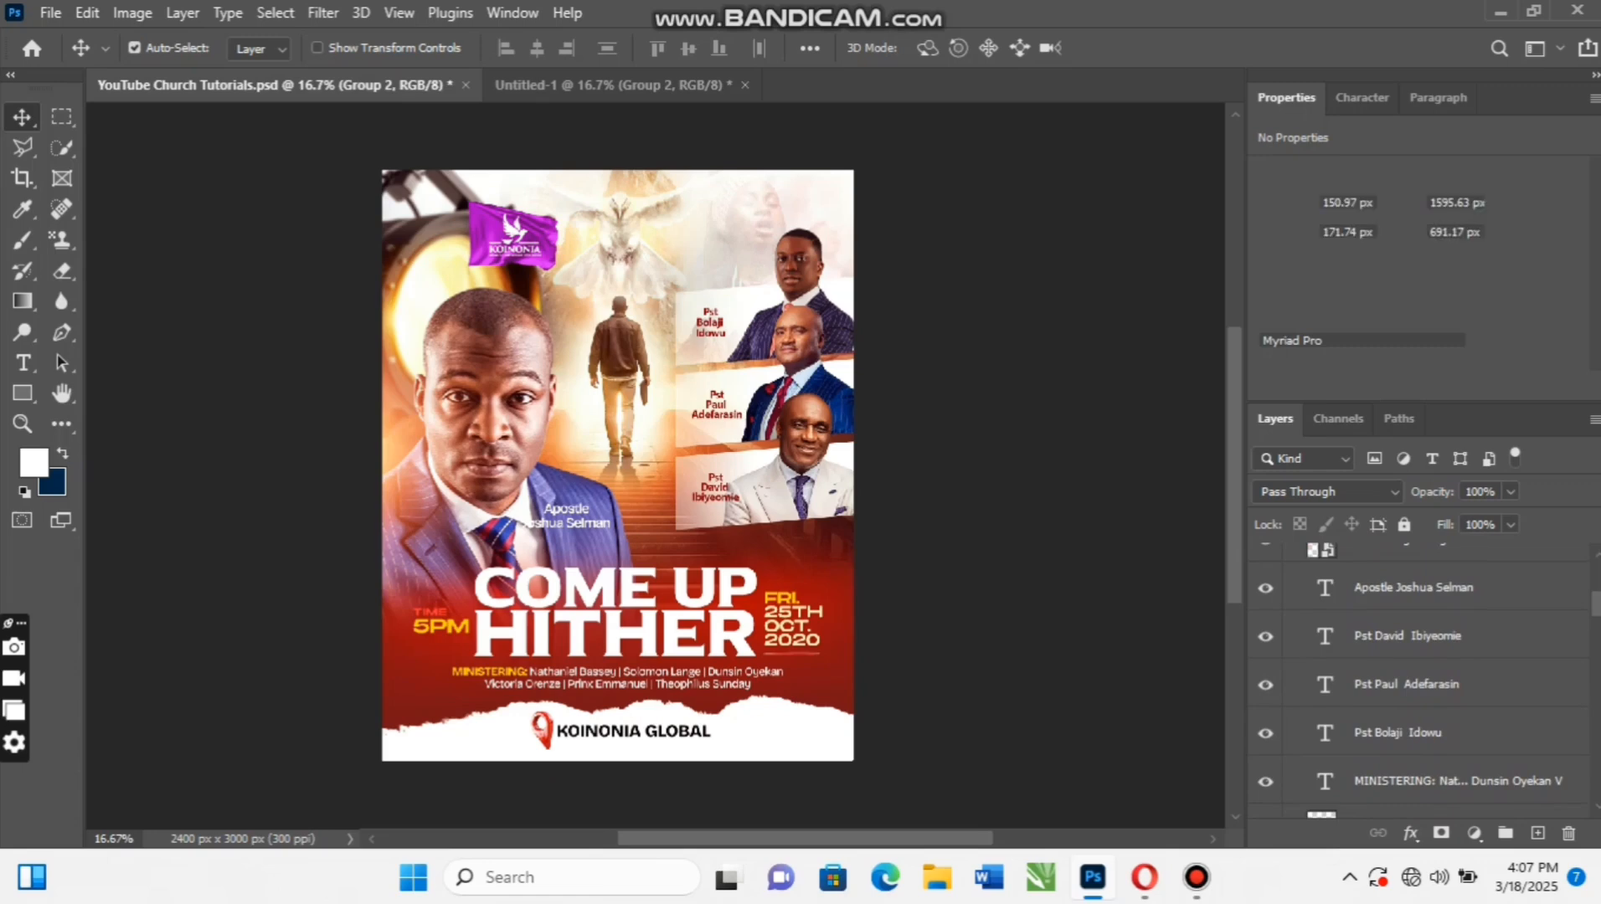
click(1398, 732)
click(1413, 588)
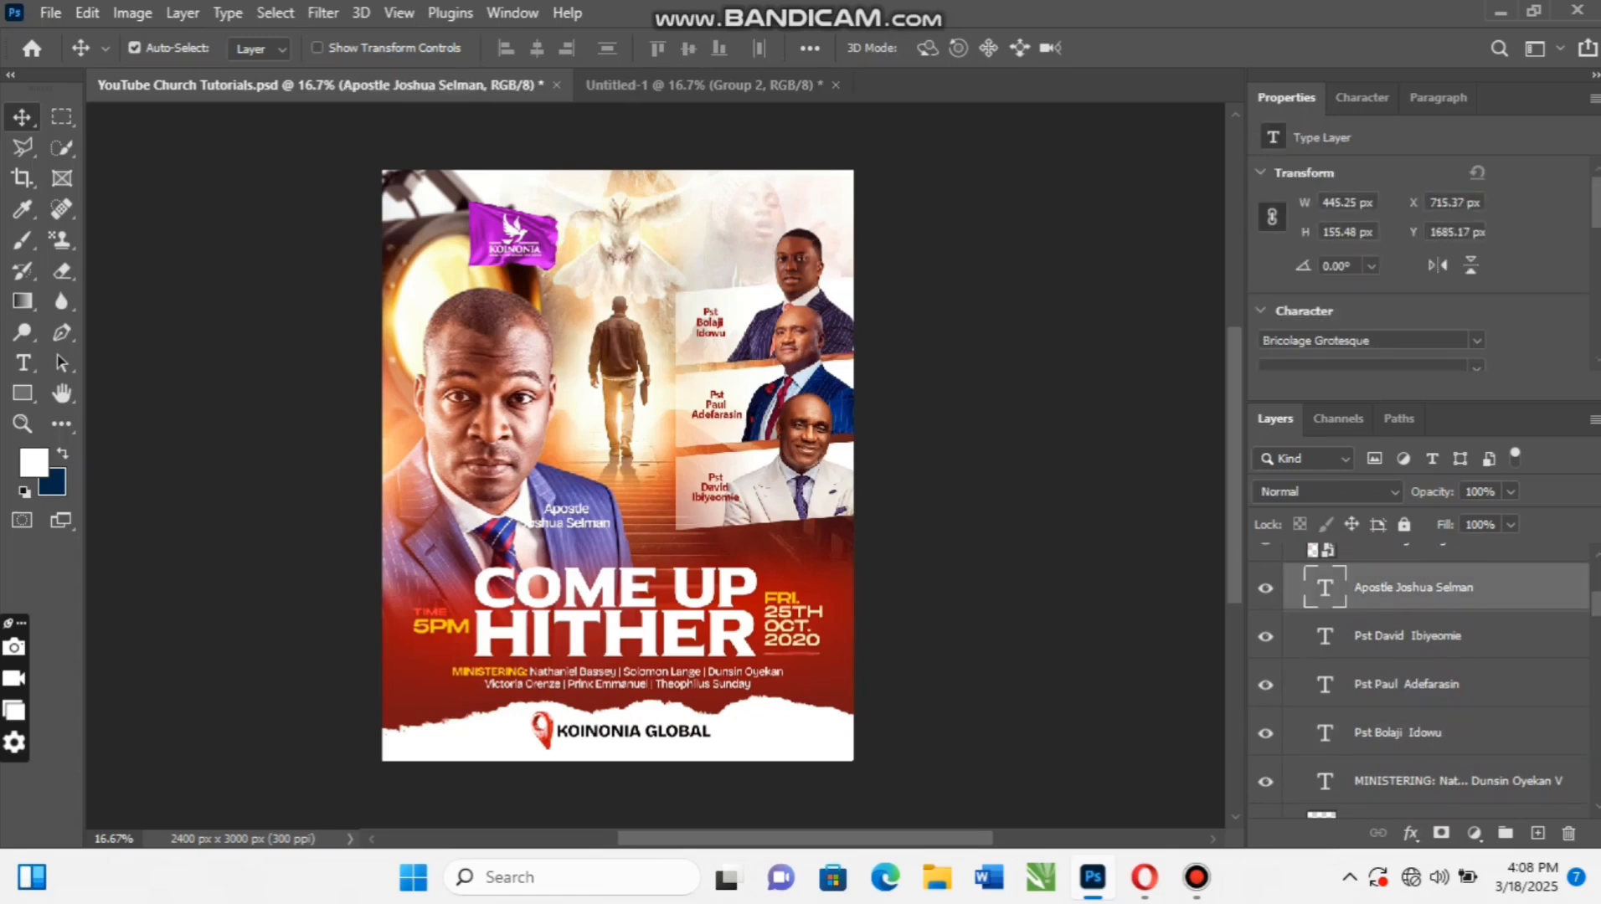
click(1408, 637)
shift+click(1398, 733)
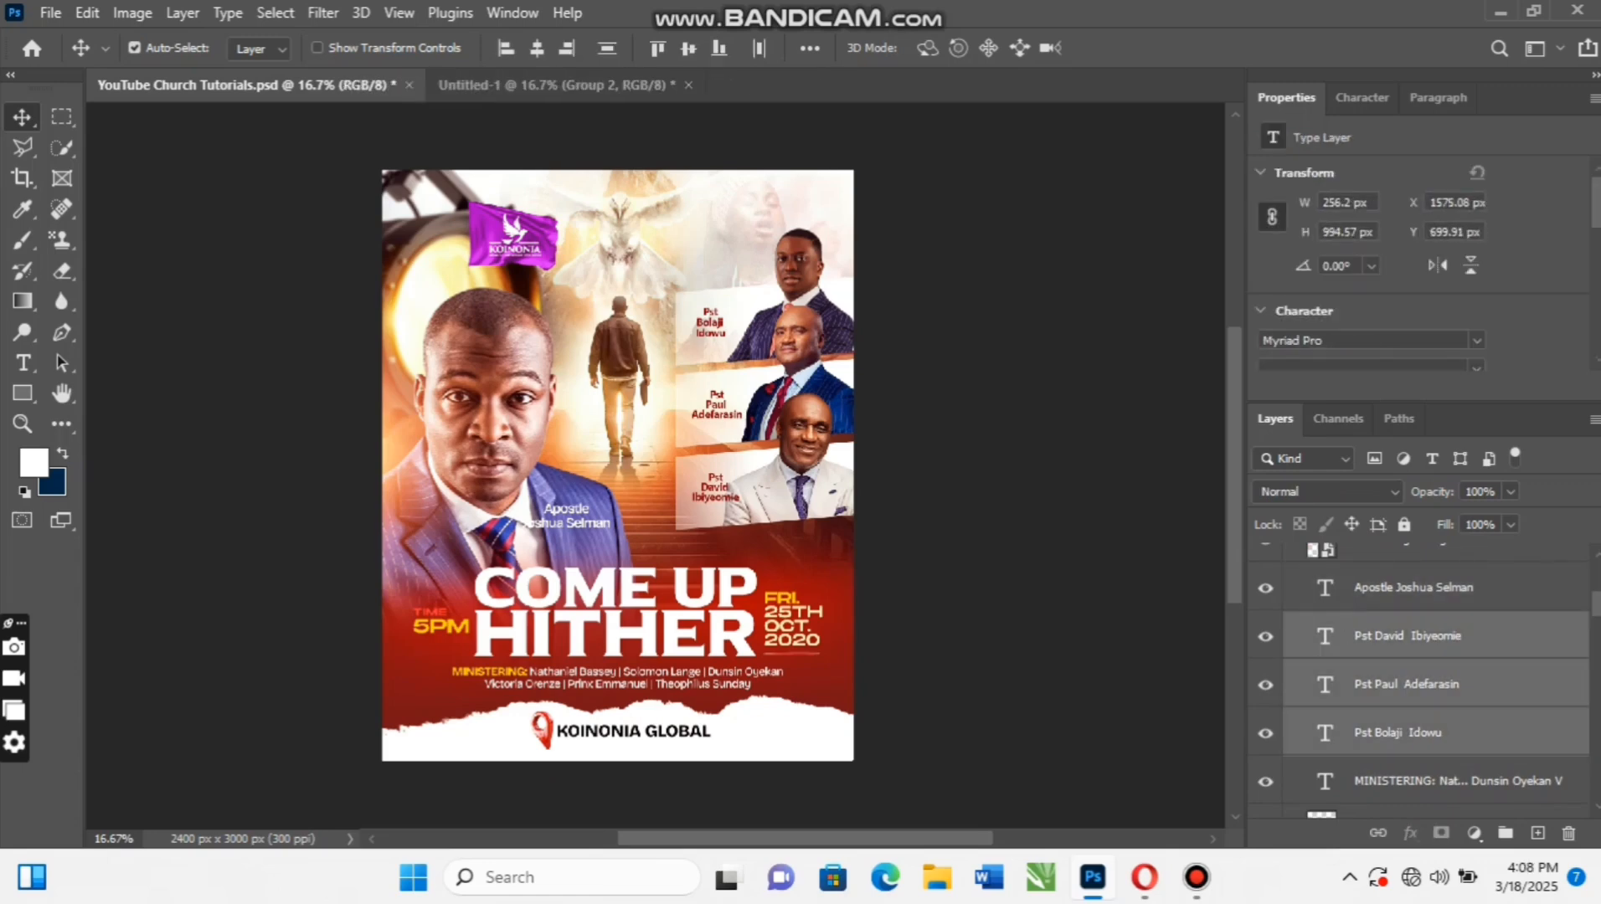
drag(1407, 637, 588, 352)
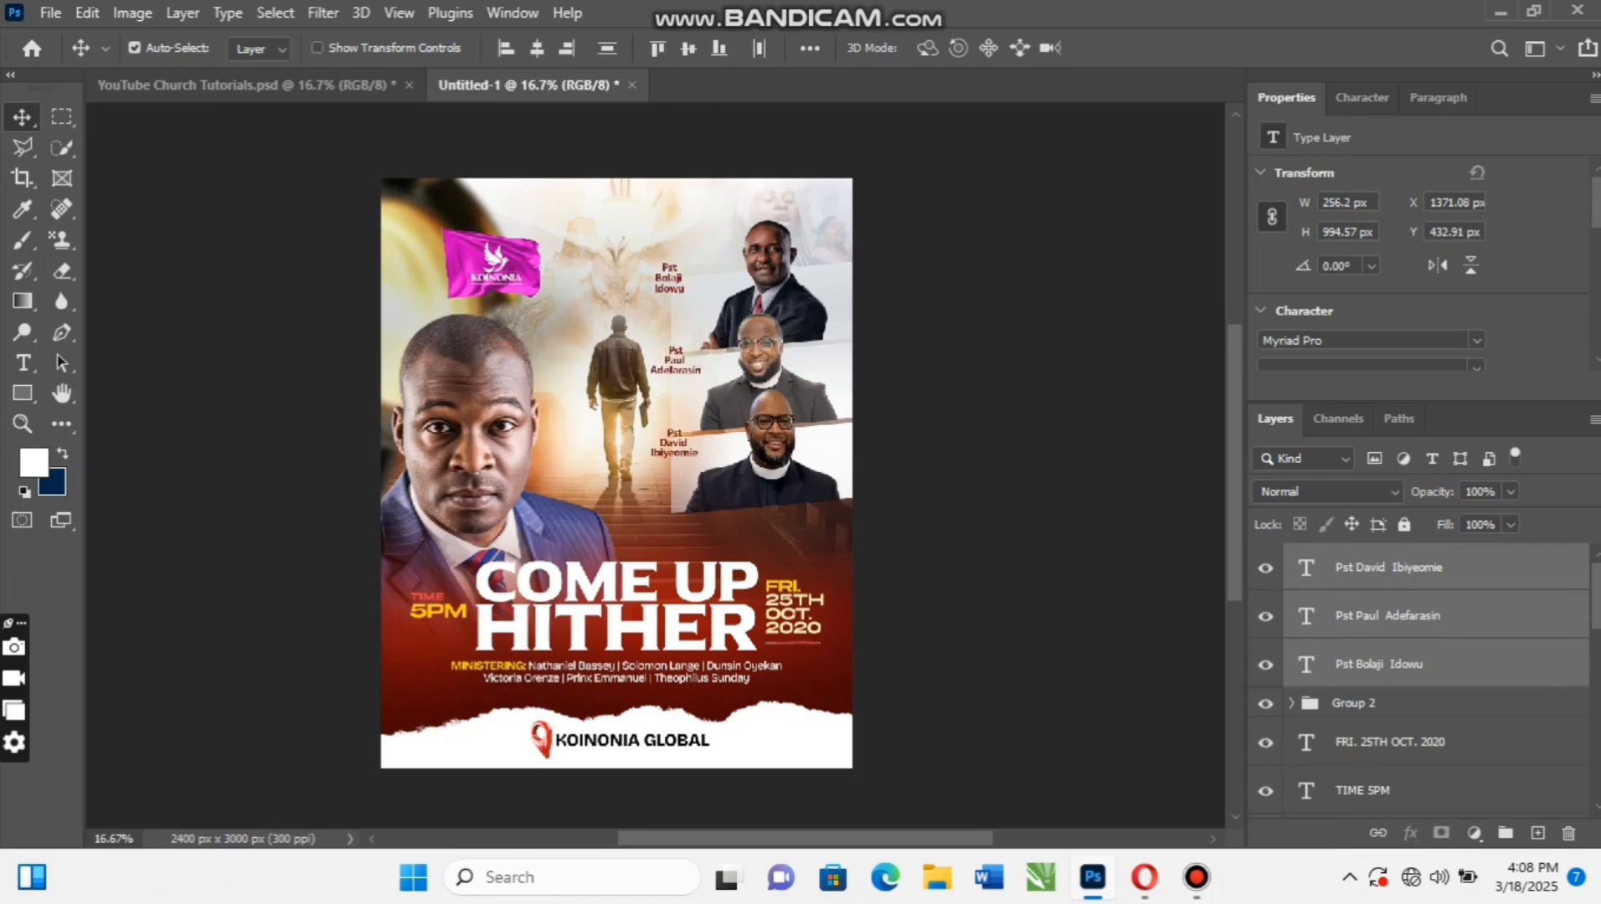
drag(671, 374, 690, 390)
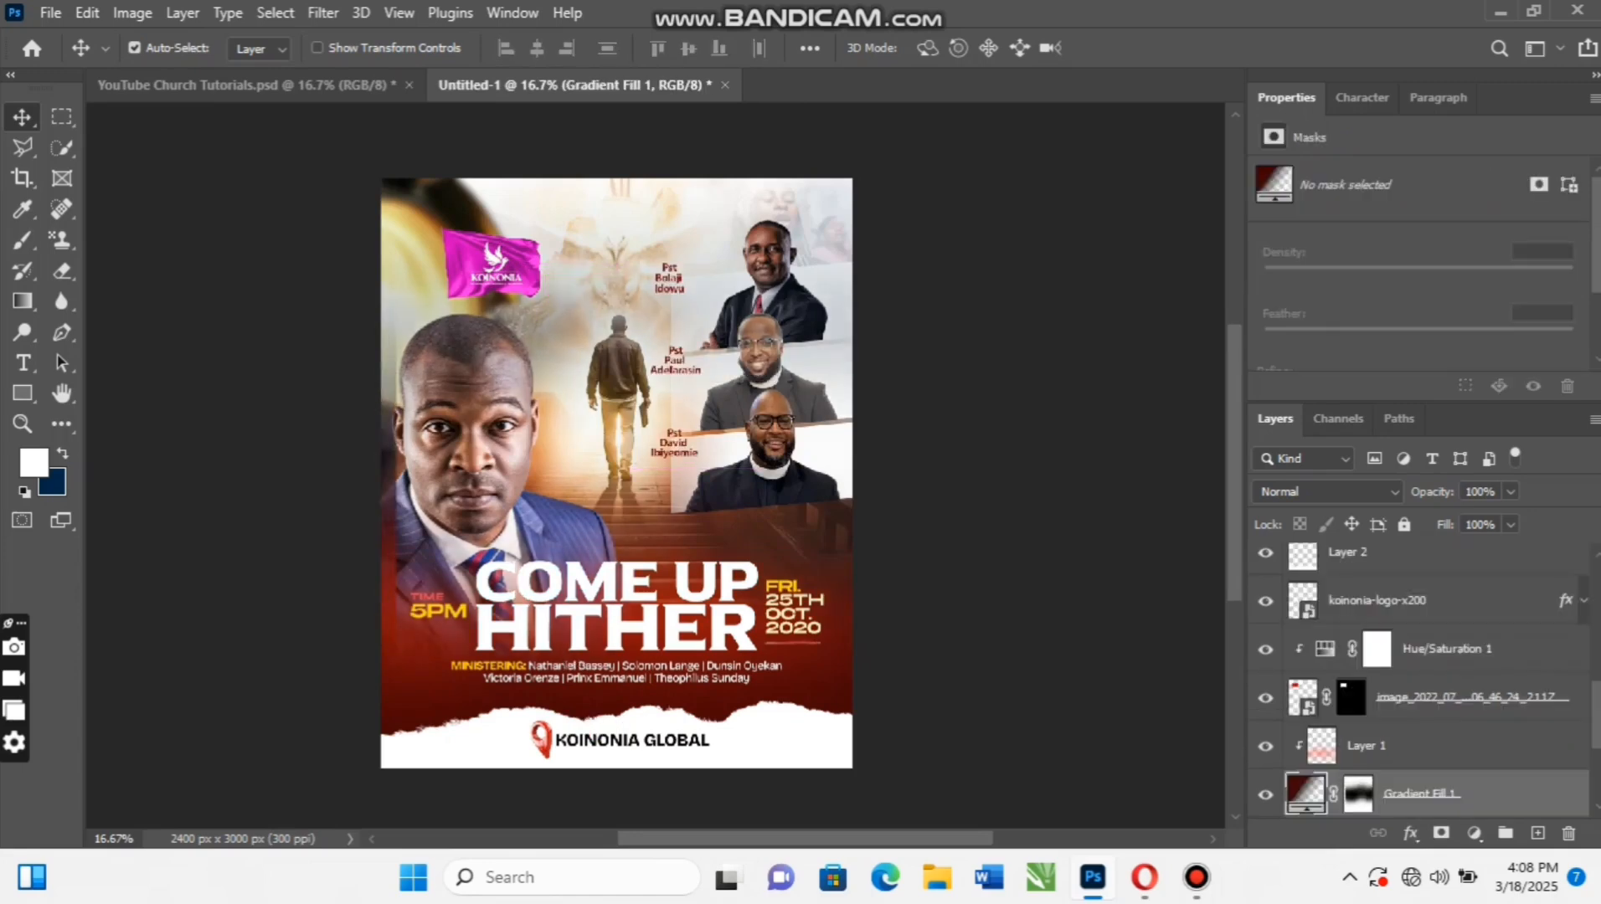
key(ctrl+z)
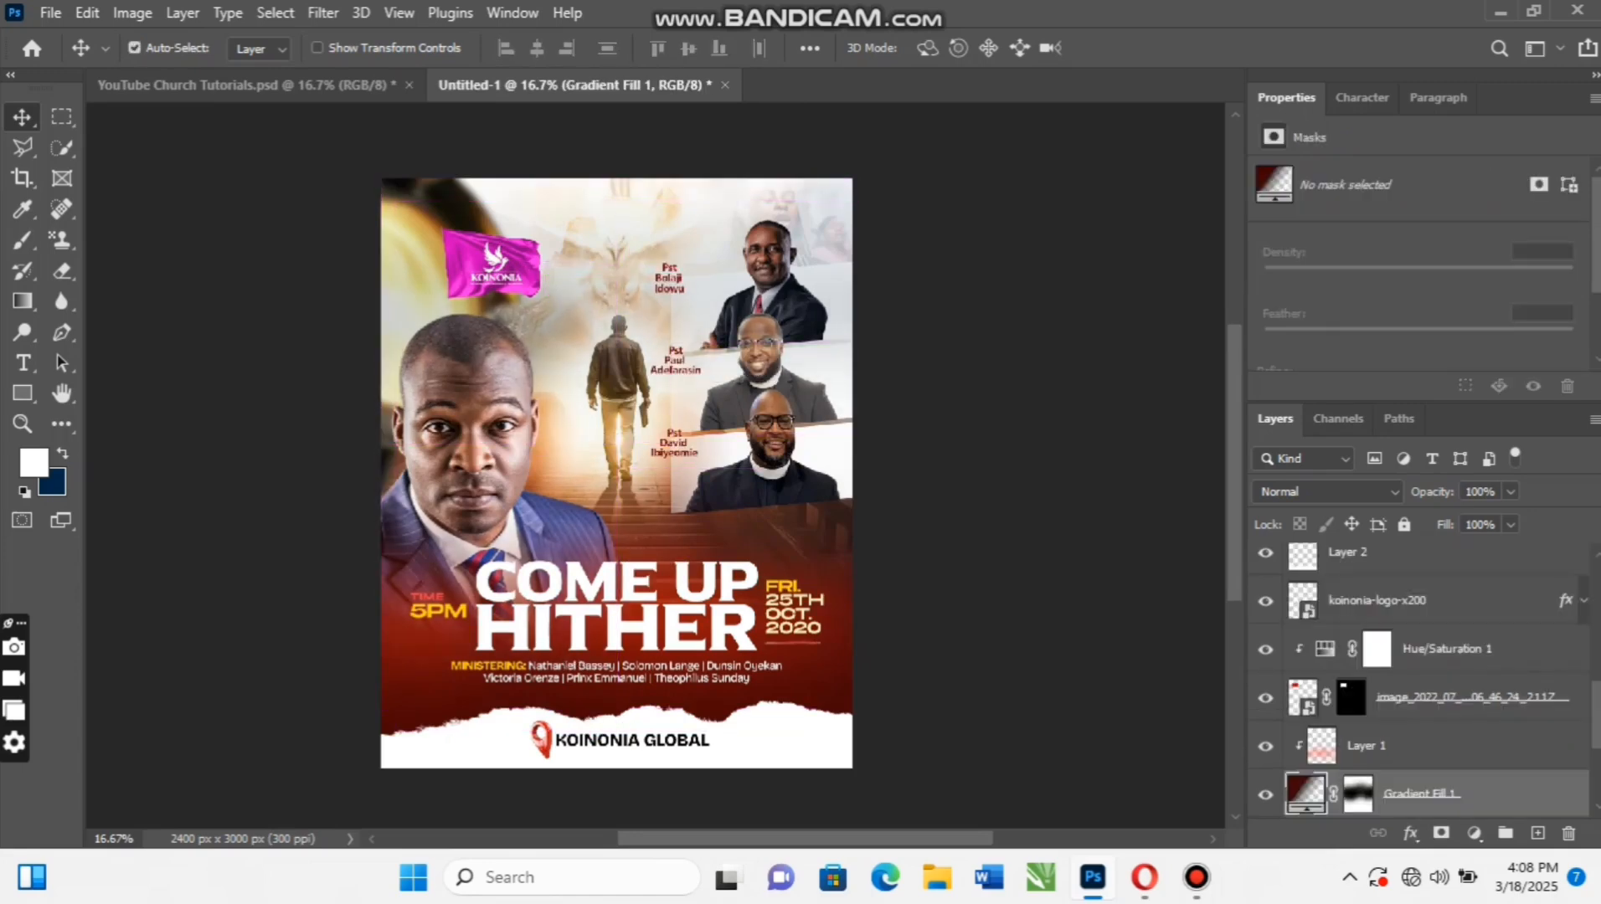
drag(746, 540, 747, 569)
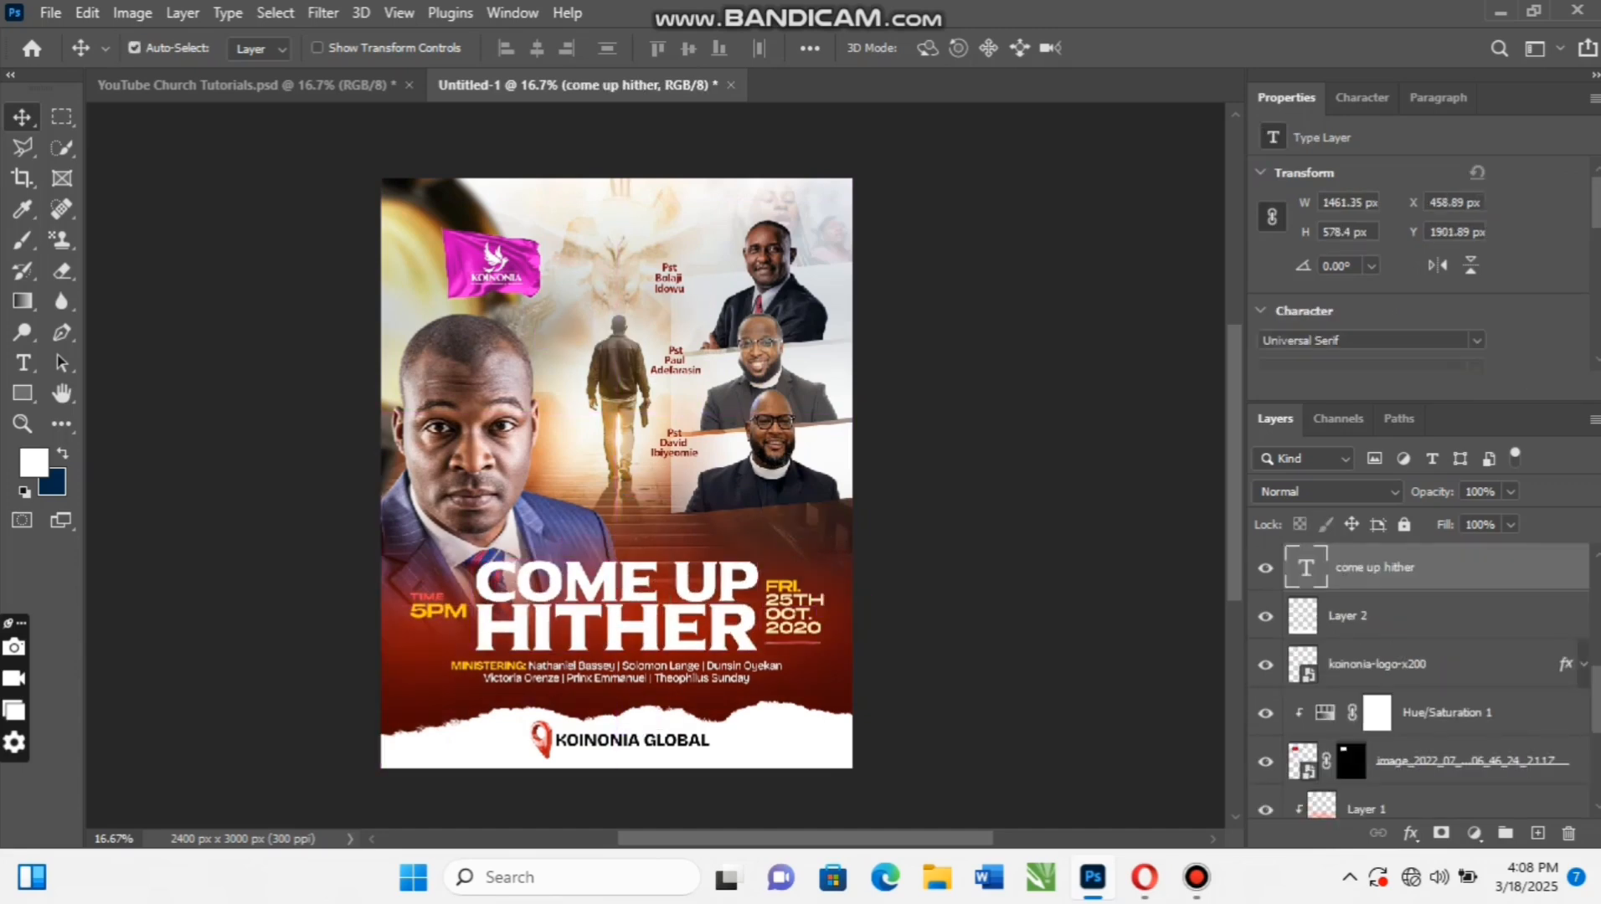
click(747, 561)
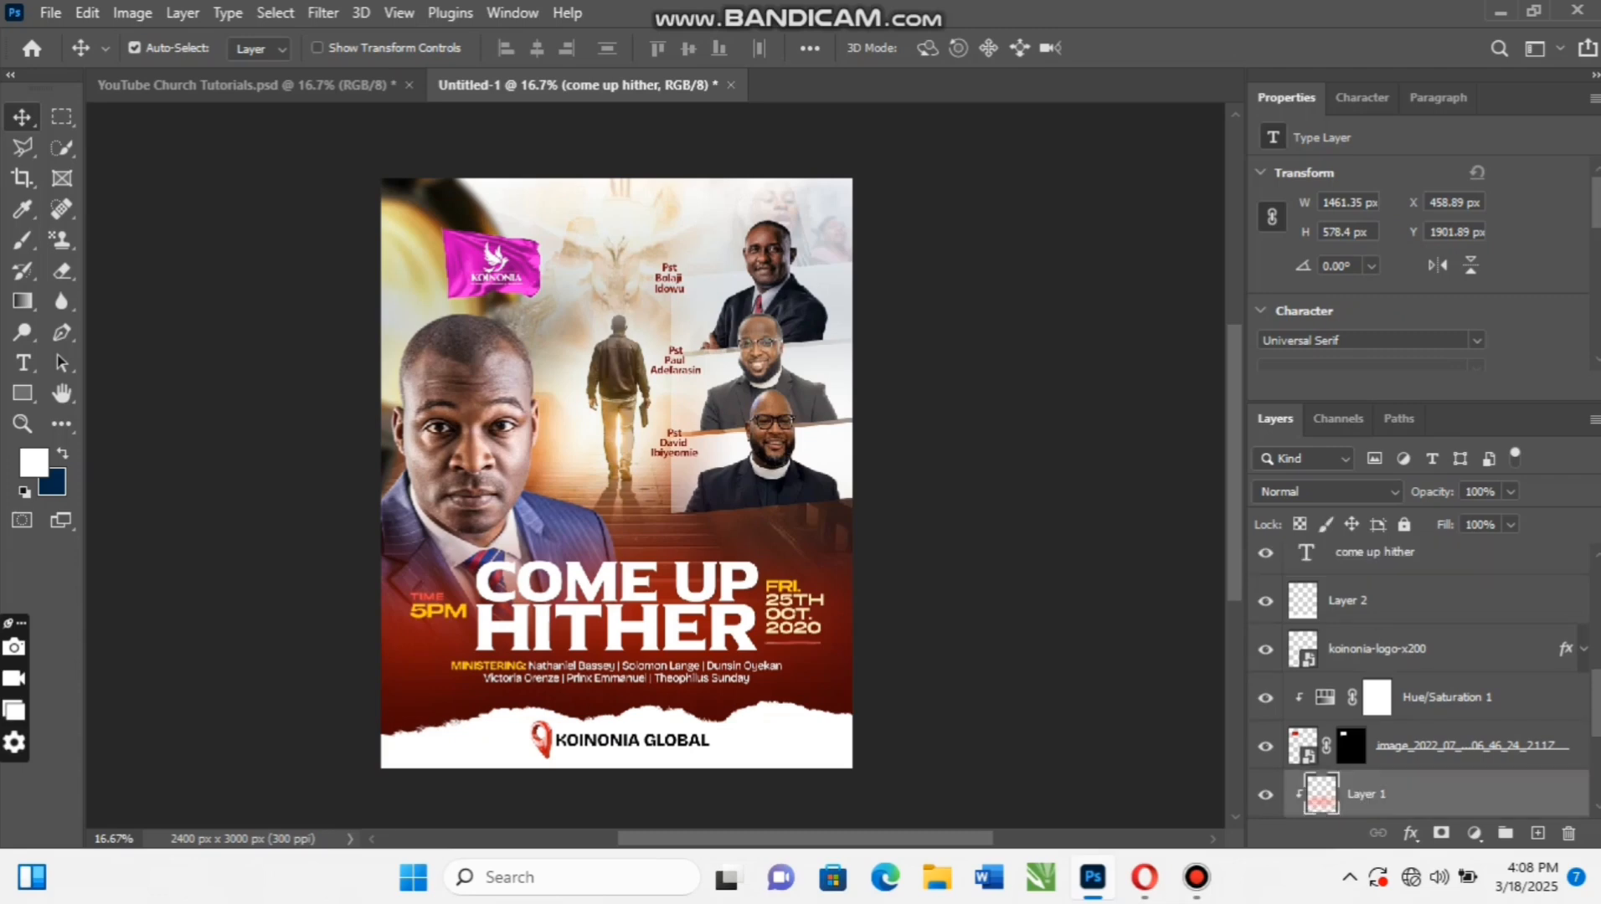
Place each pastor's name label separately beside its portrait, with the uppermost label at about X 1560 px, Y 521 px
drag(675, 442, 705, 455)
drag(674, 360, 704, 377)
drag(670, 278, 705, 298)
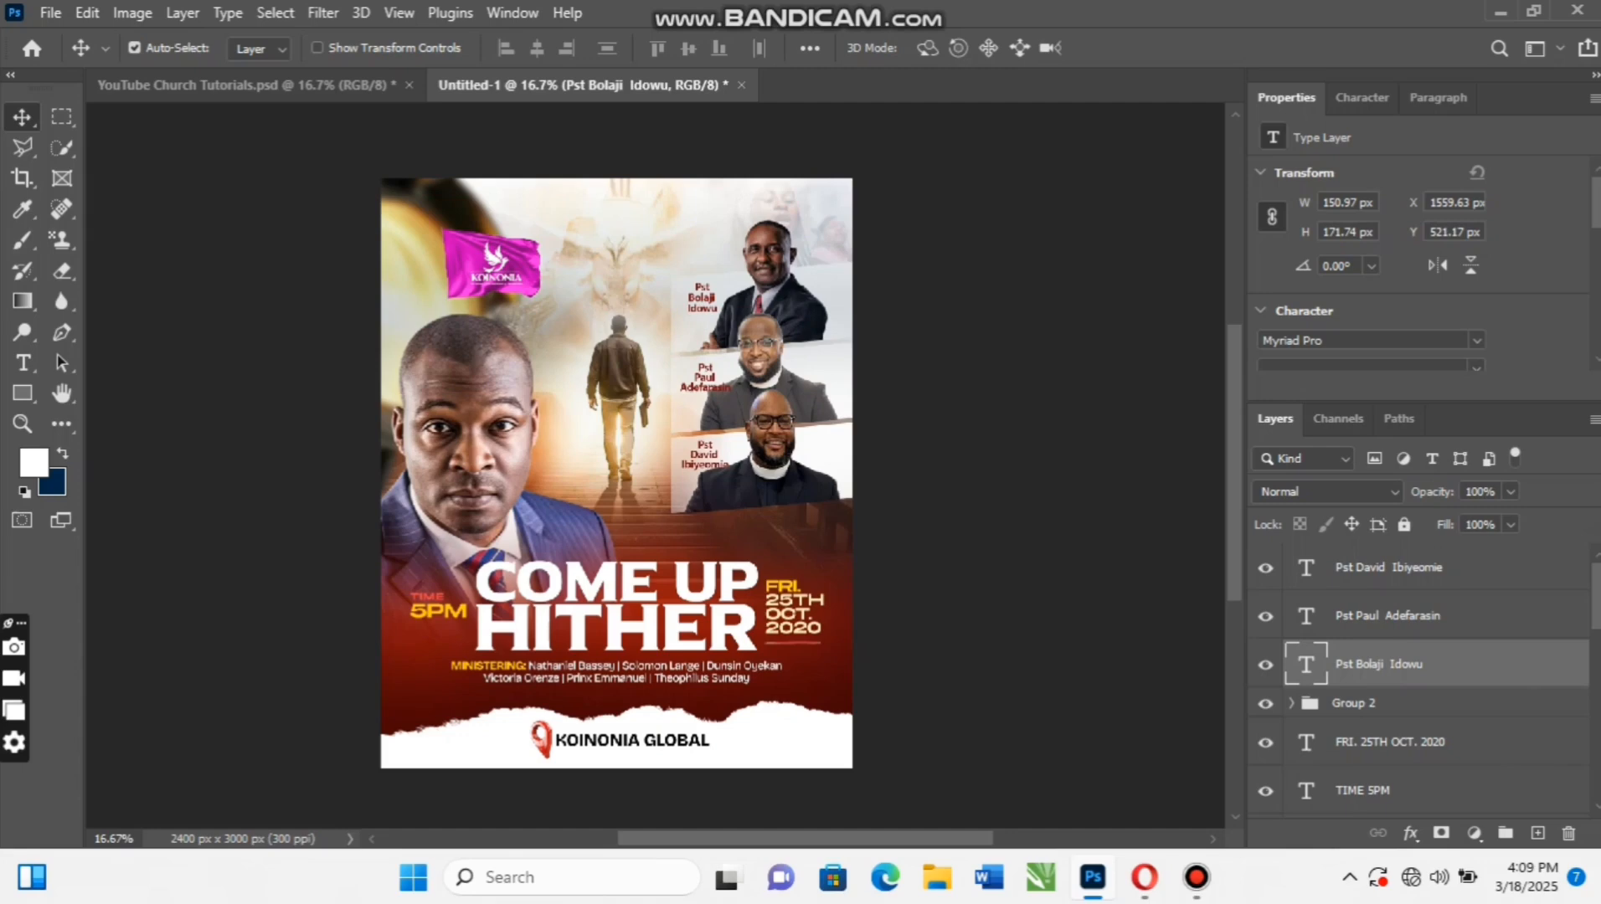
key(ctrl+plus)
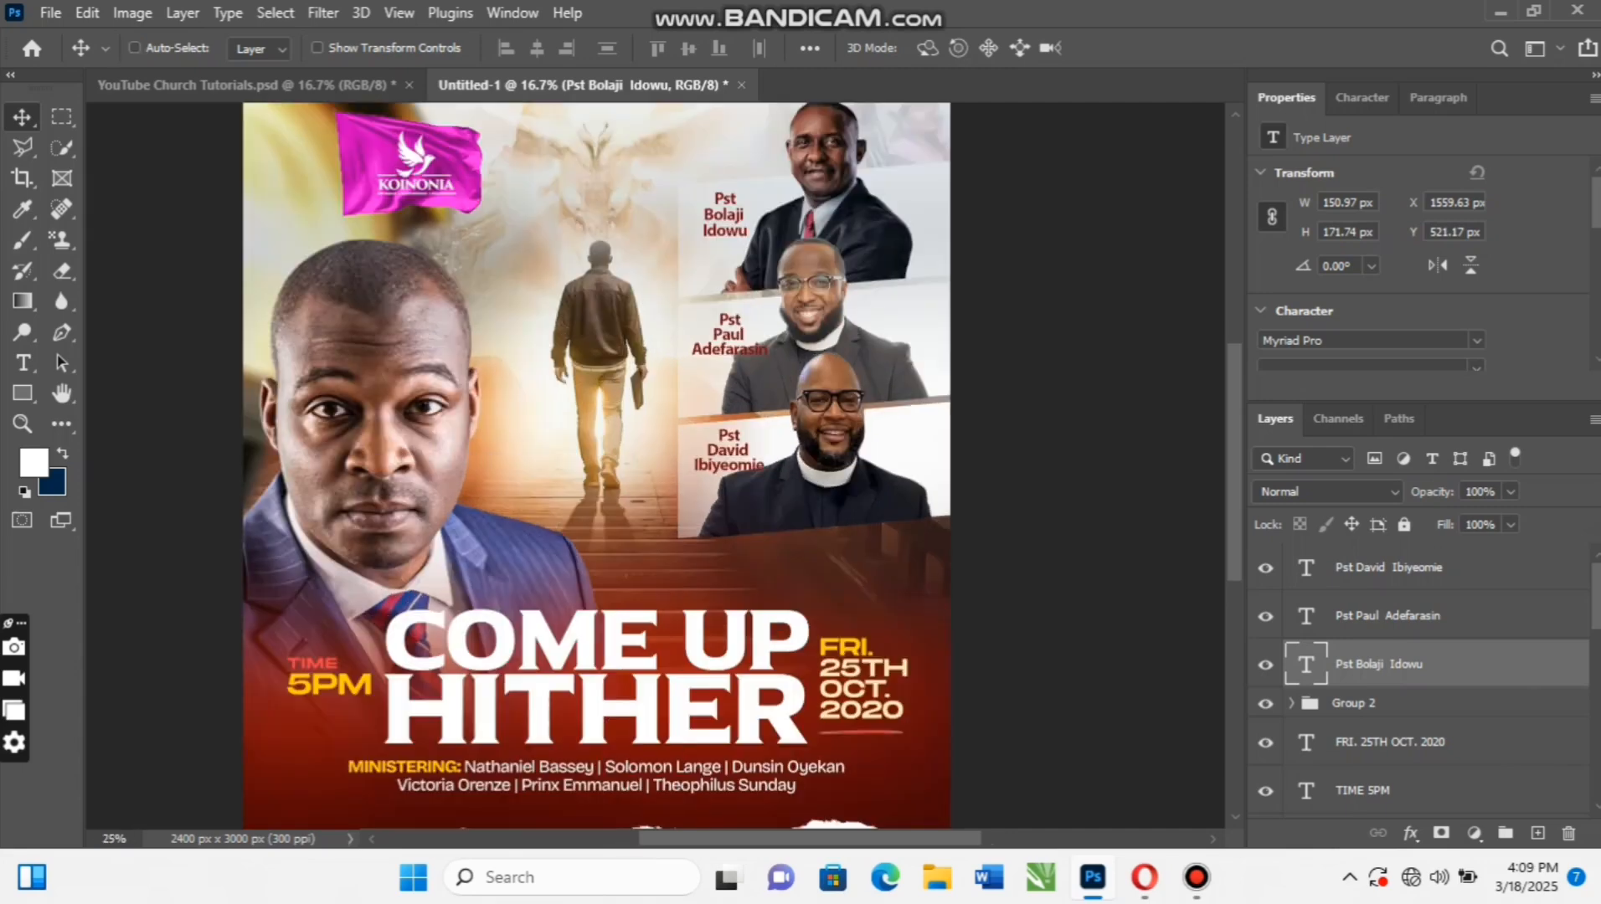
key(ctrl+minus)
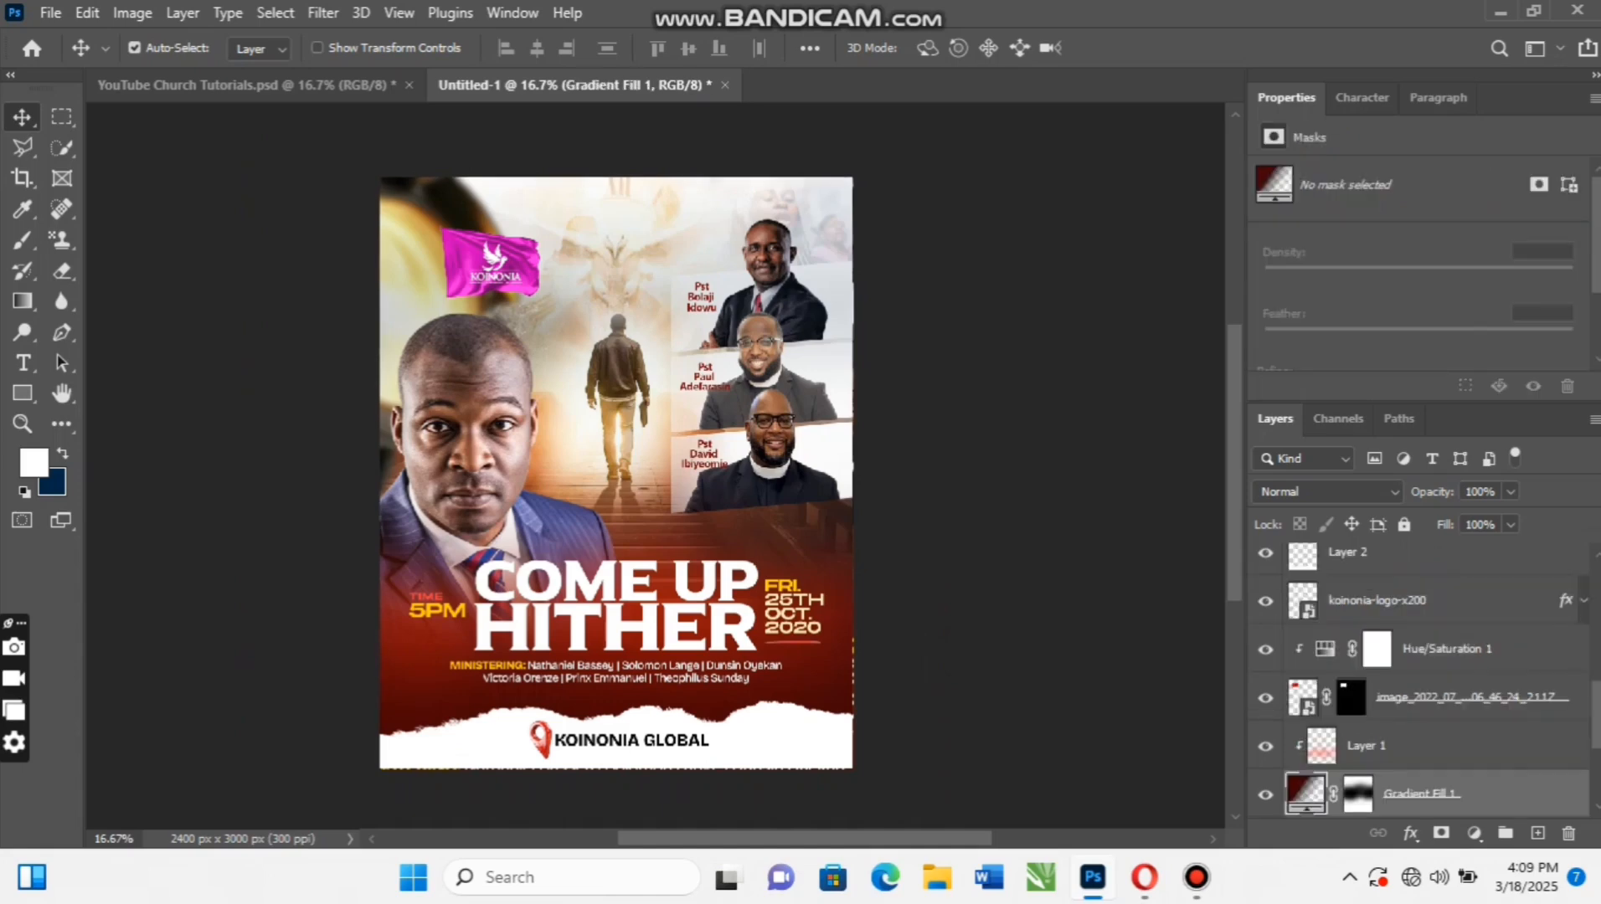
Toggle the visibility of the Gradient Fill 1 layer to compare the flyer with and without the red gradient
click(1265, 794)
click(1265, 795)
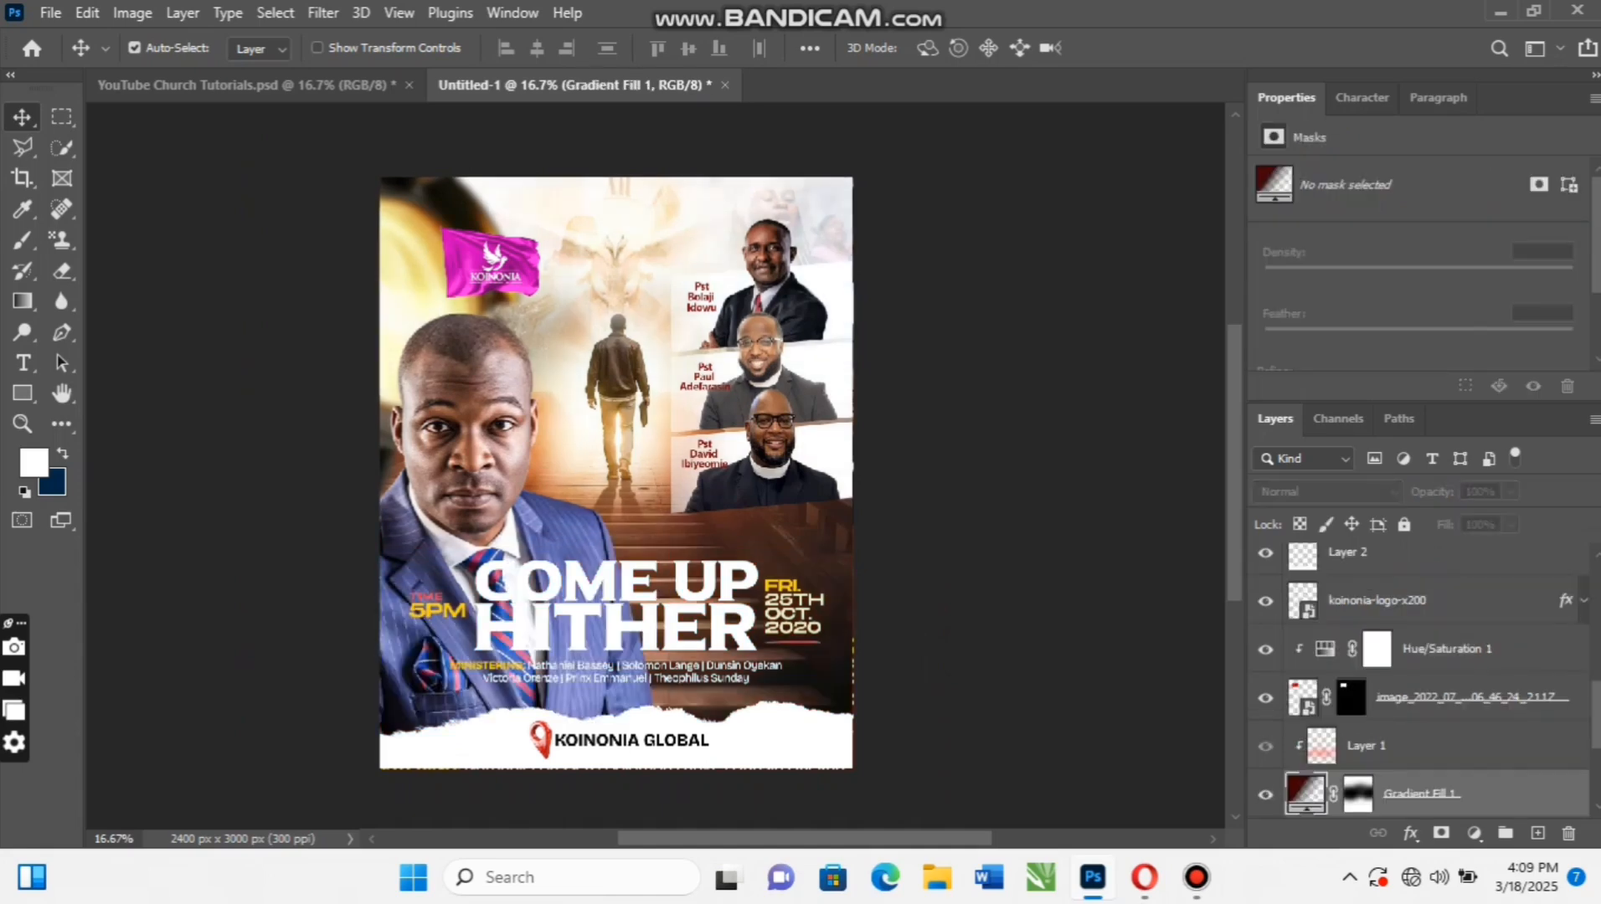
click(1265, 795)
click(1265, 794)
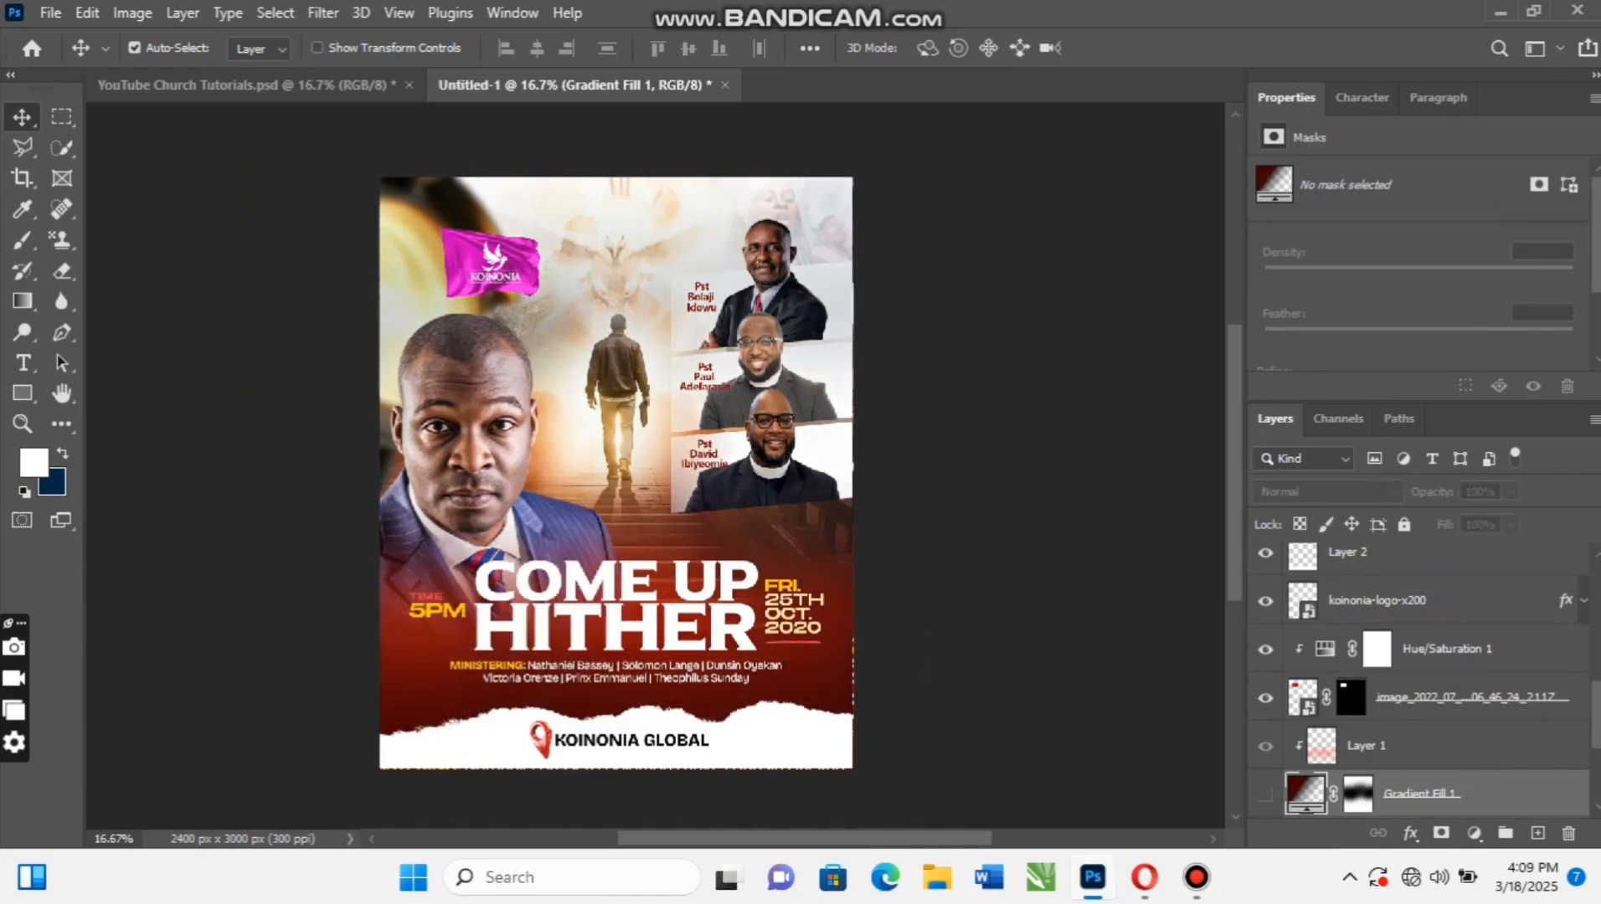
click(1265, 795)
click(1265, 795)
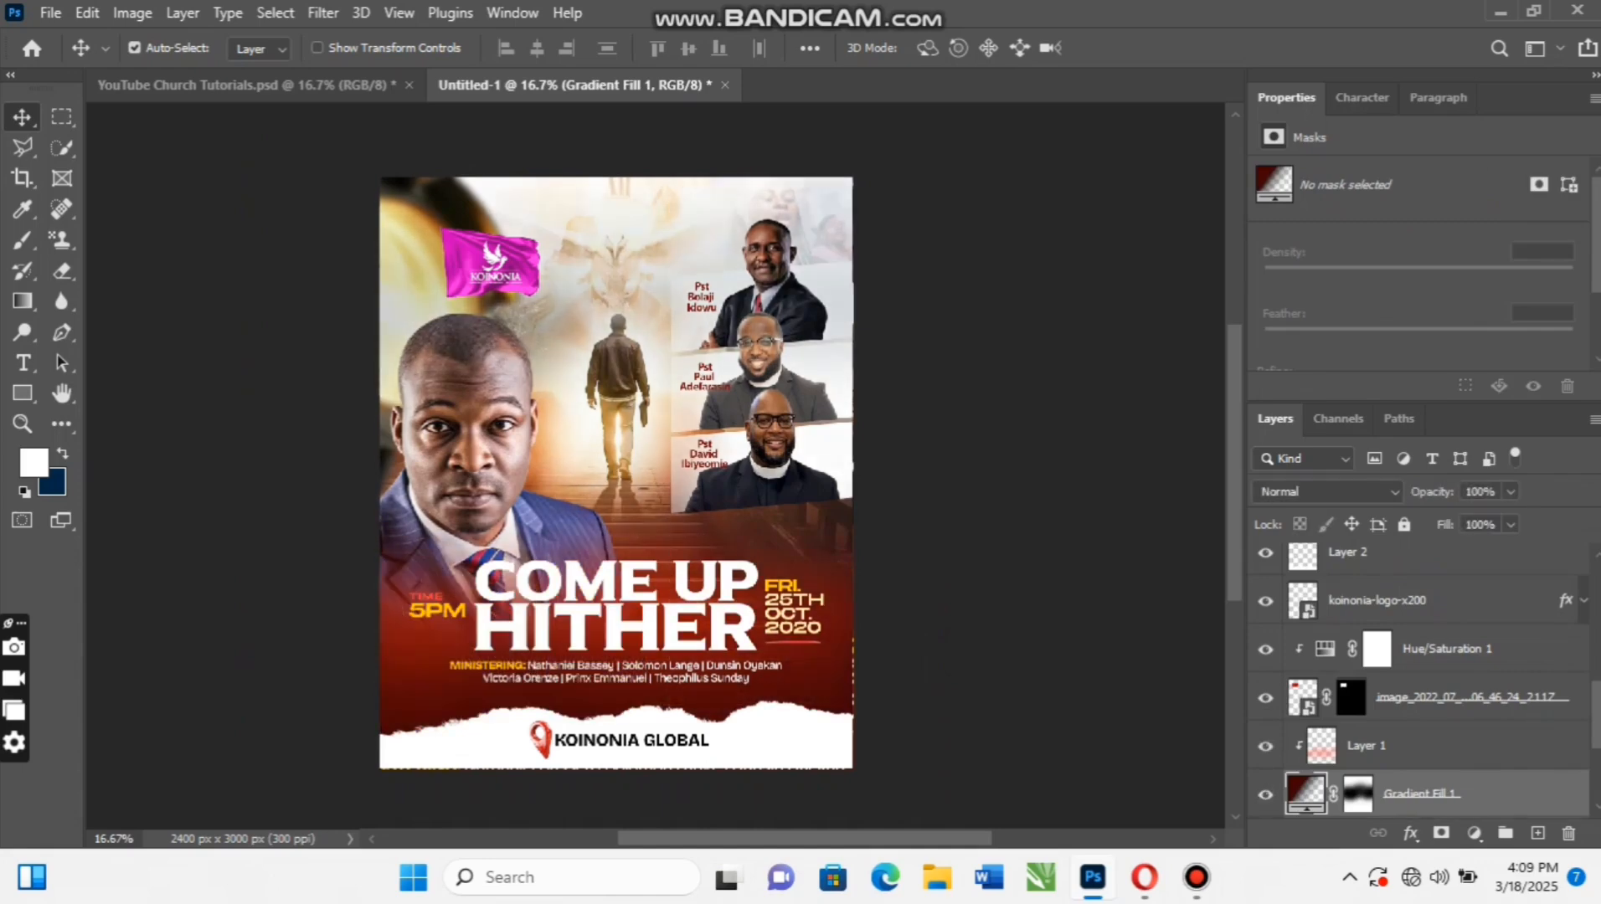
Paint the upper part of the Gradient Fill 1 mask black using a soft round brush at 3000 px and 30% flow
click(1358, 794)
key(b)
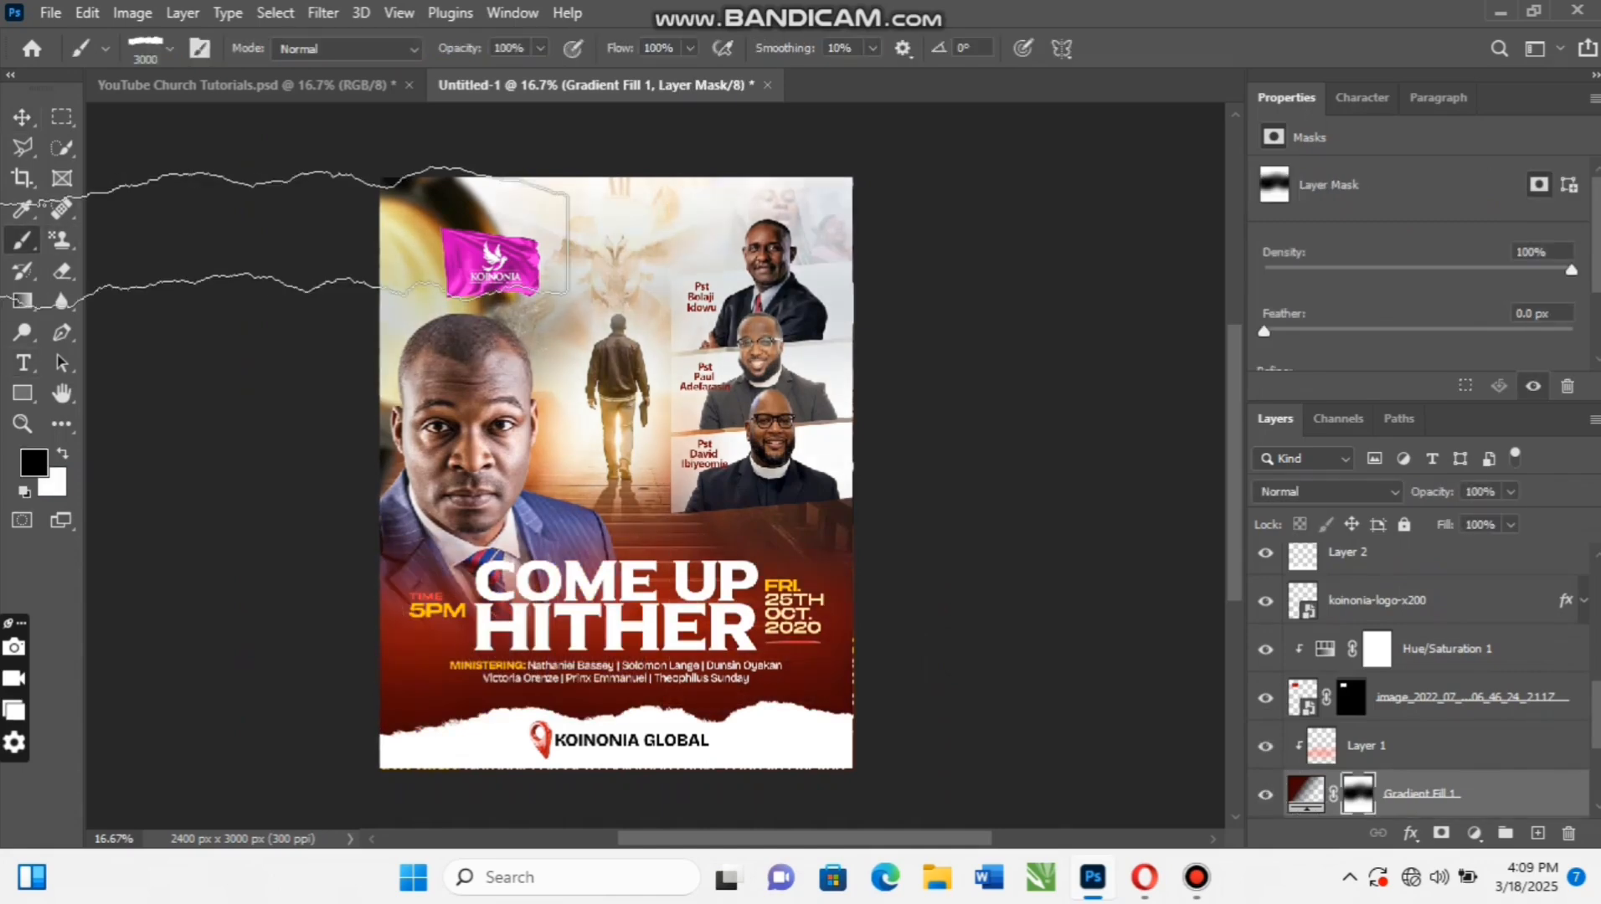
click(170, 47)
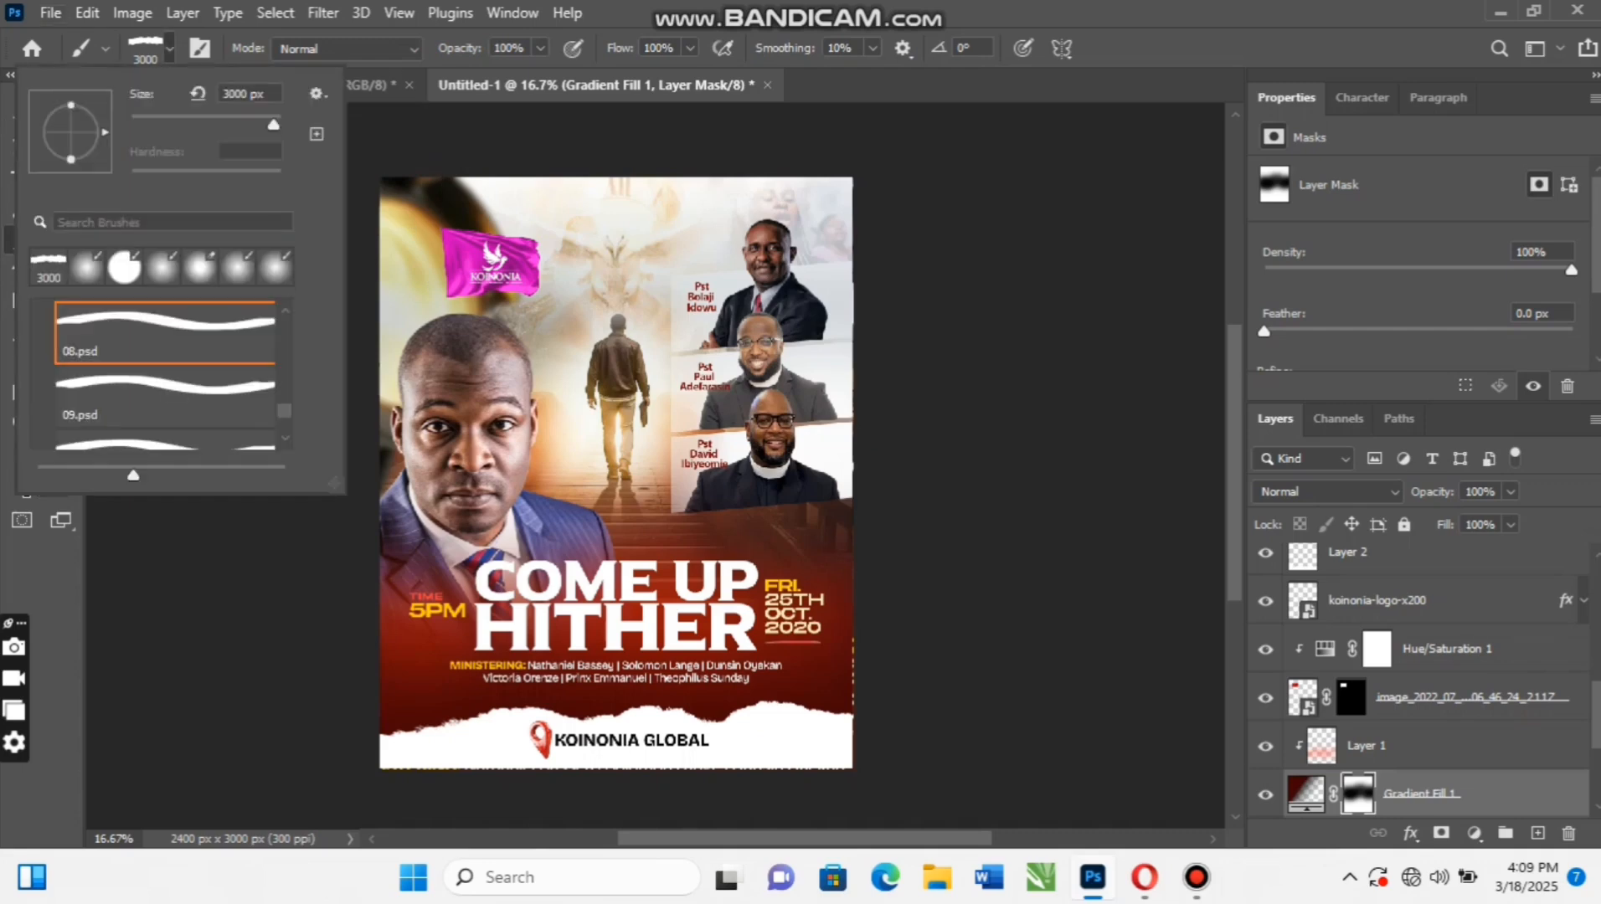
click(87, 267)
click(777, 243)
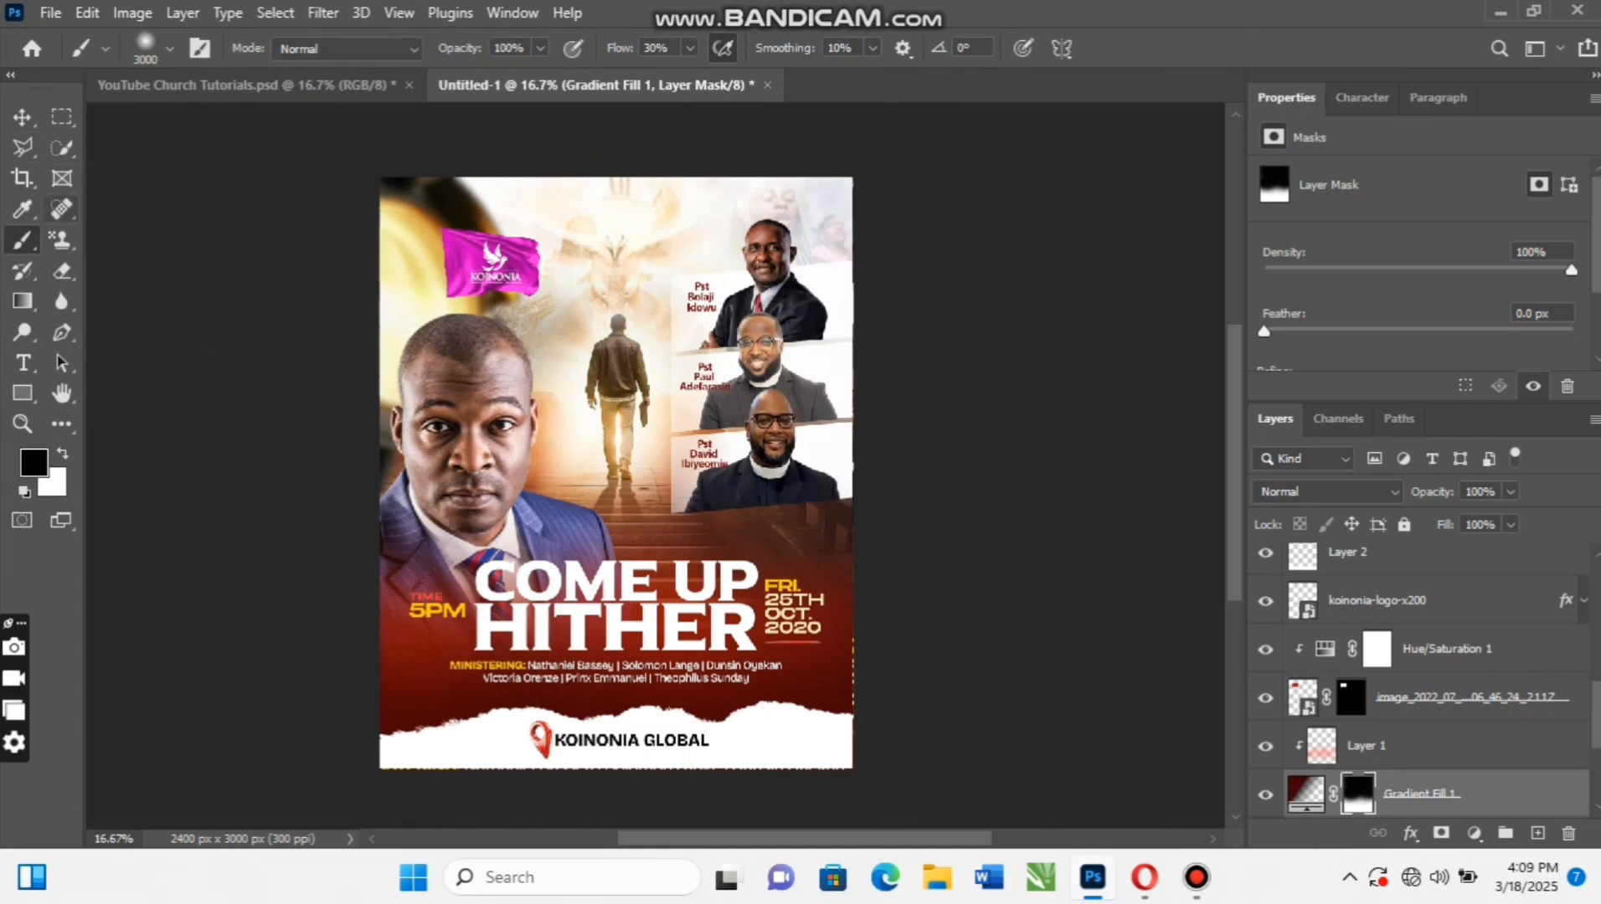
key(v)
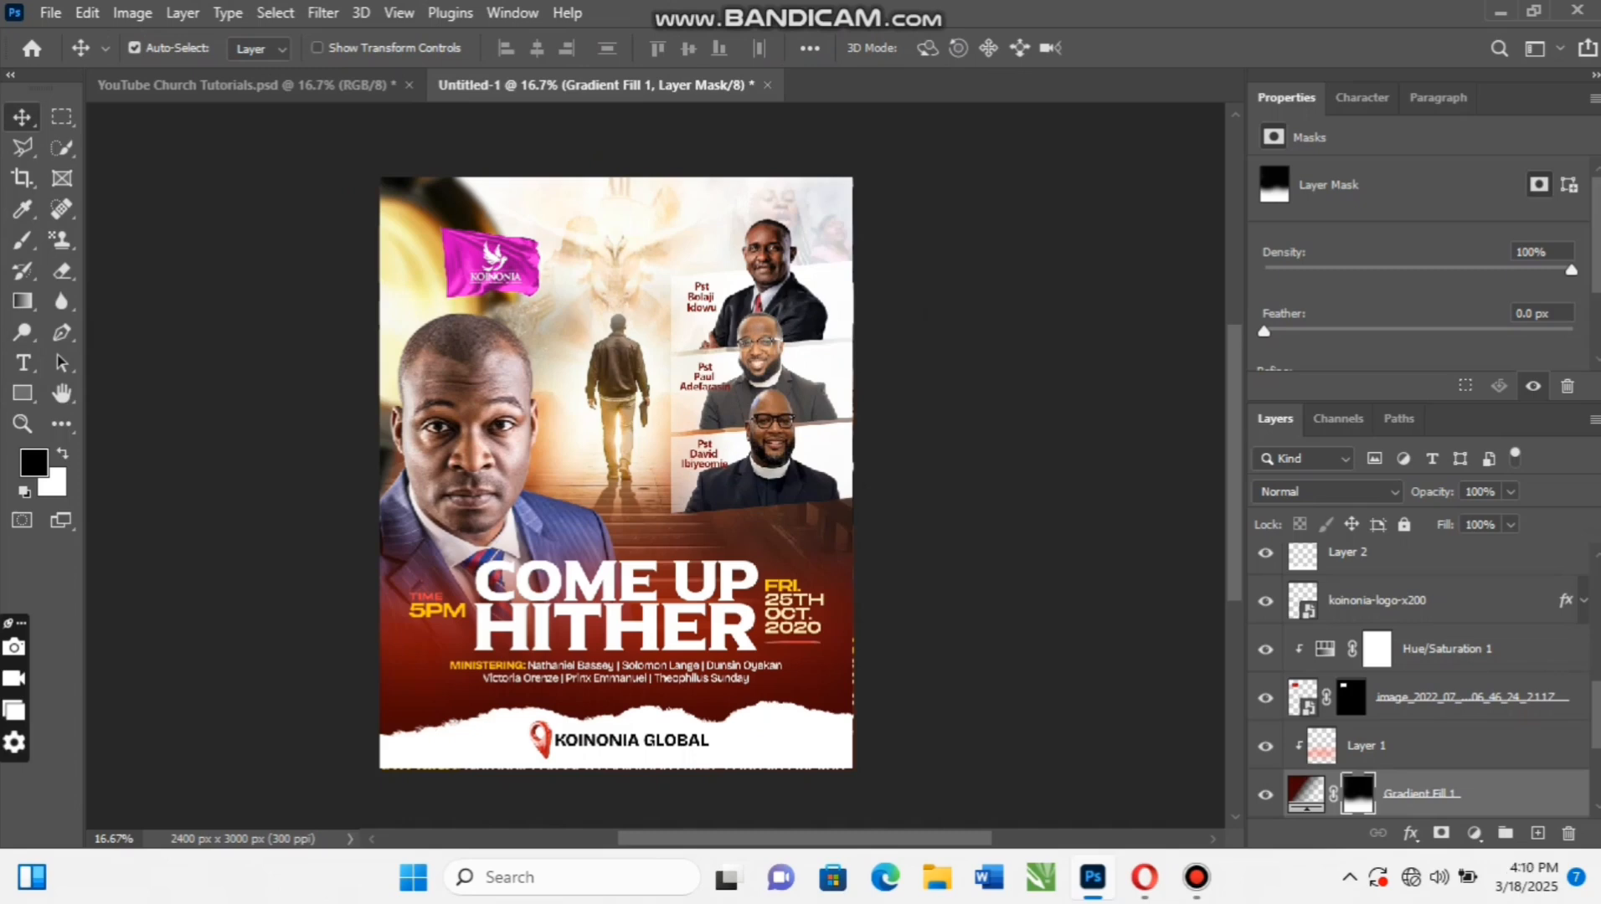
After comparing with the reference flyer, place Ak-Editz-Light-Png-14-1 from Pictures > Koinonia > CUH as an embedded object in Untitled-1
key(ctrl+Tab)
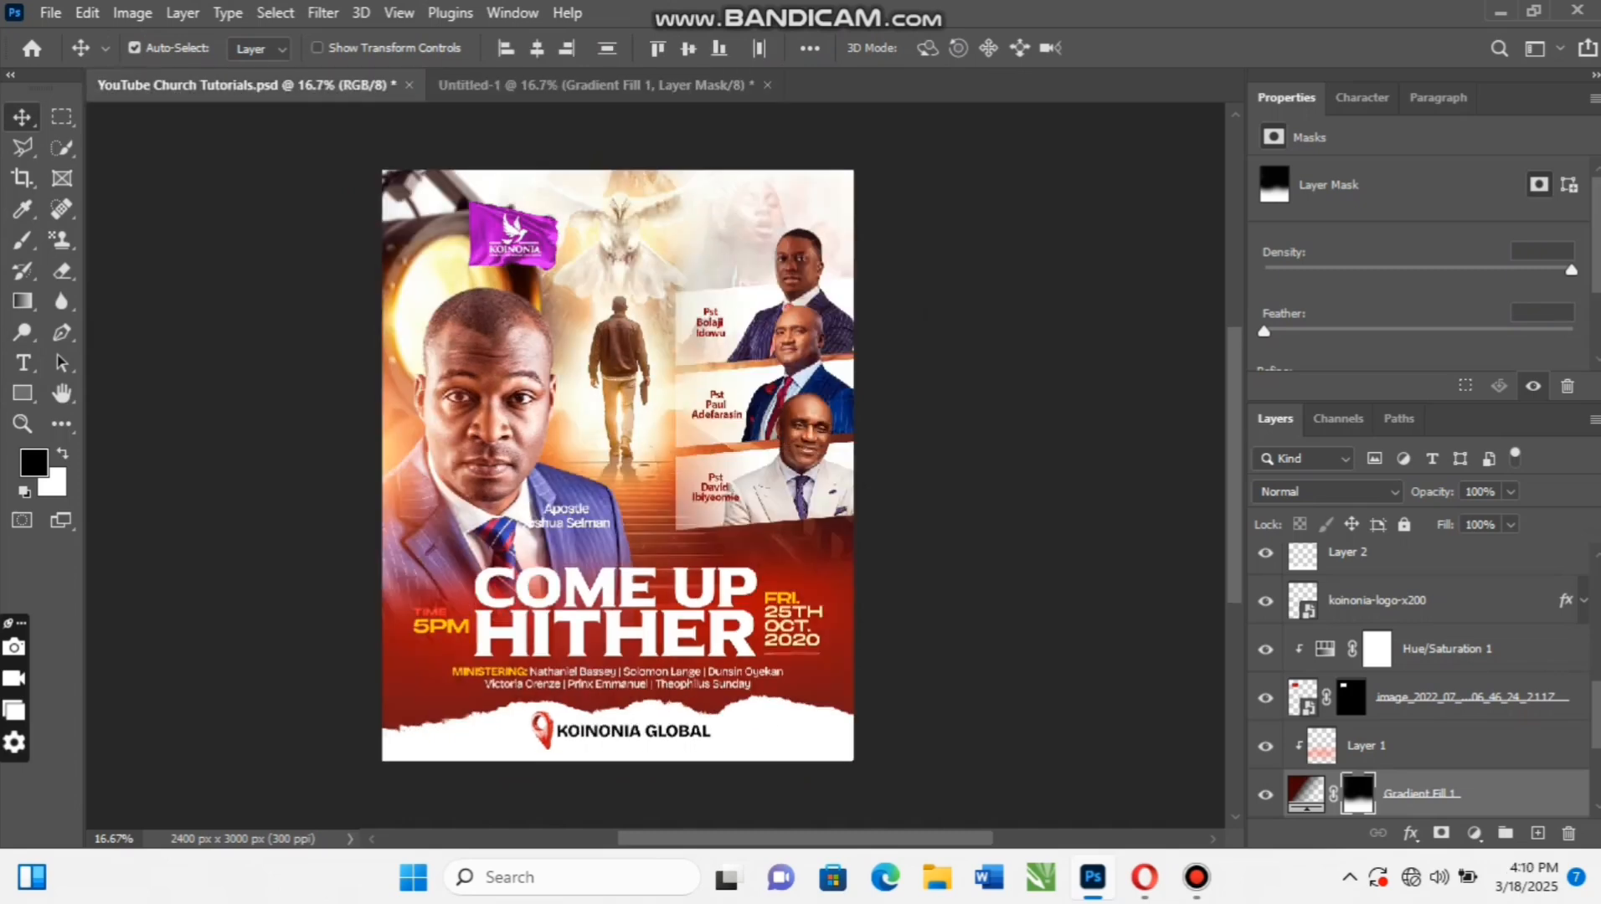
click(603, 84)
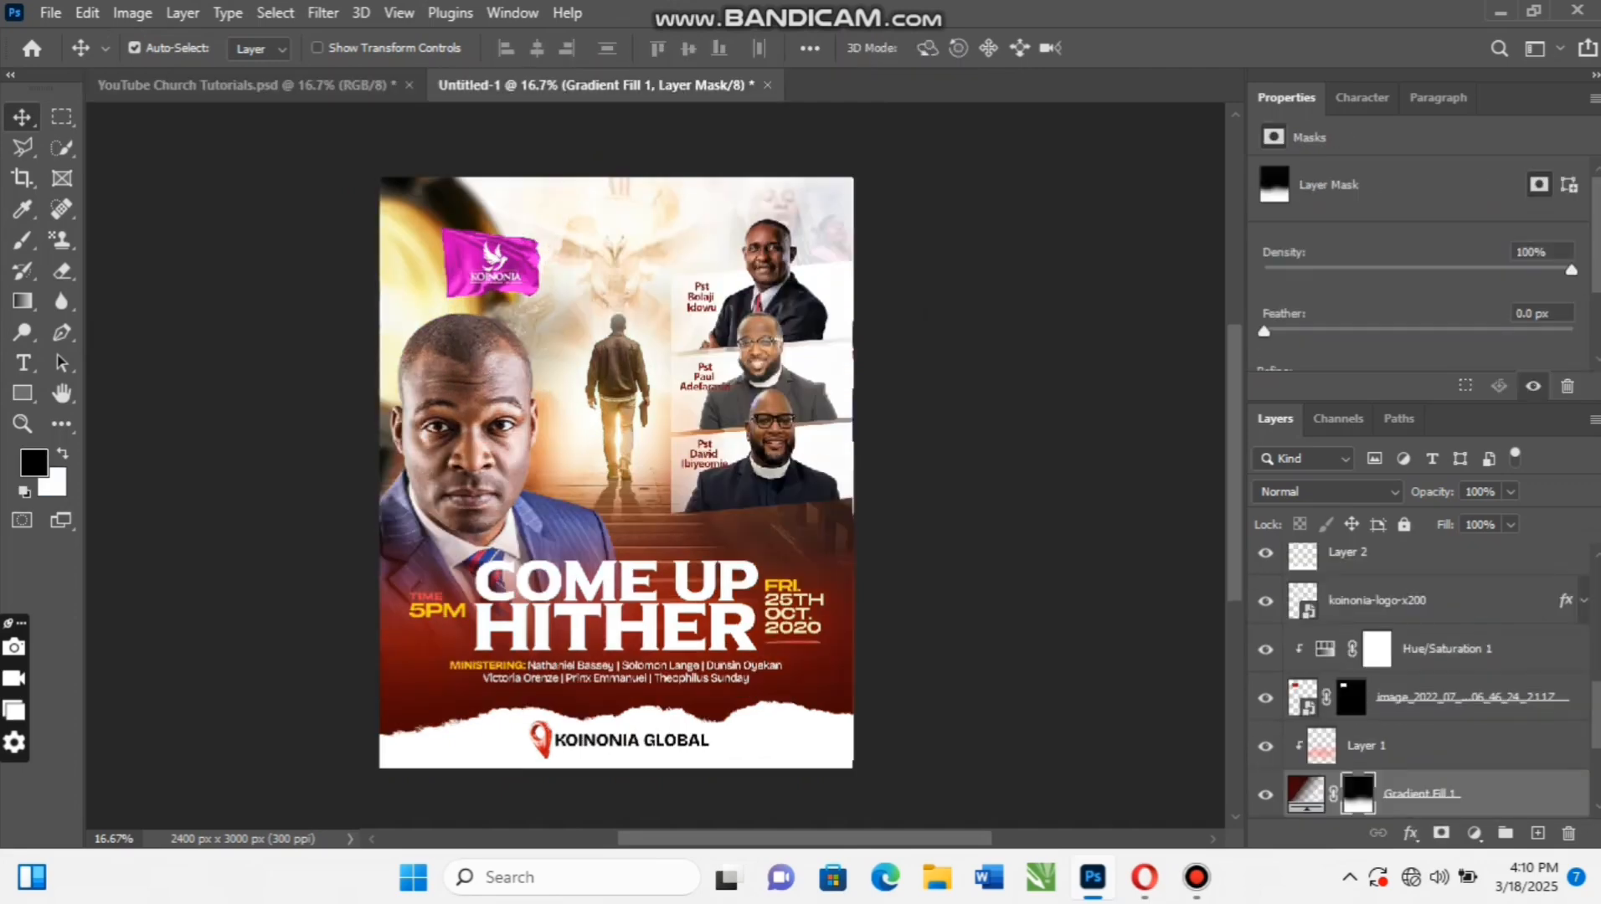
click(51, 12)
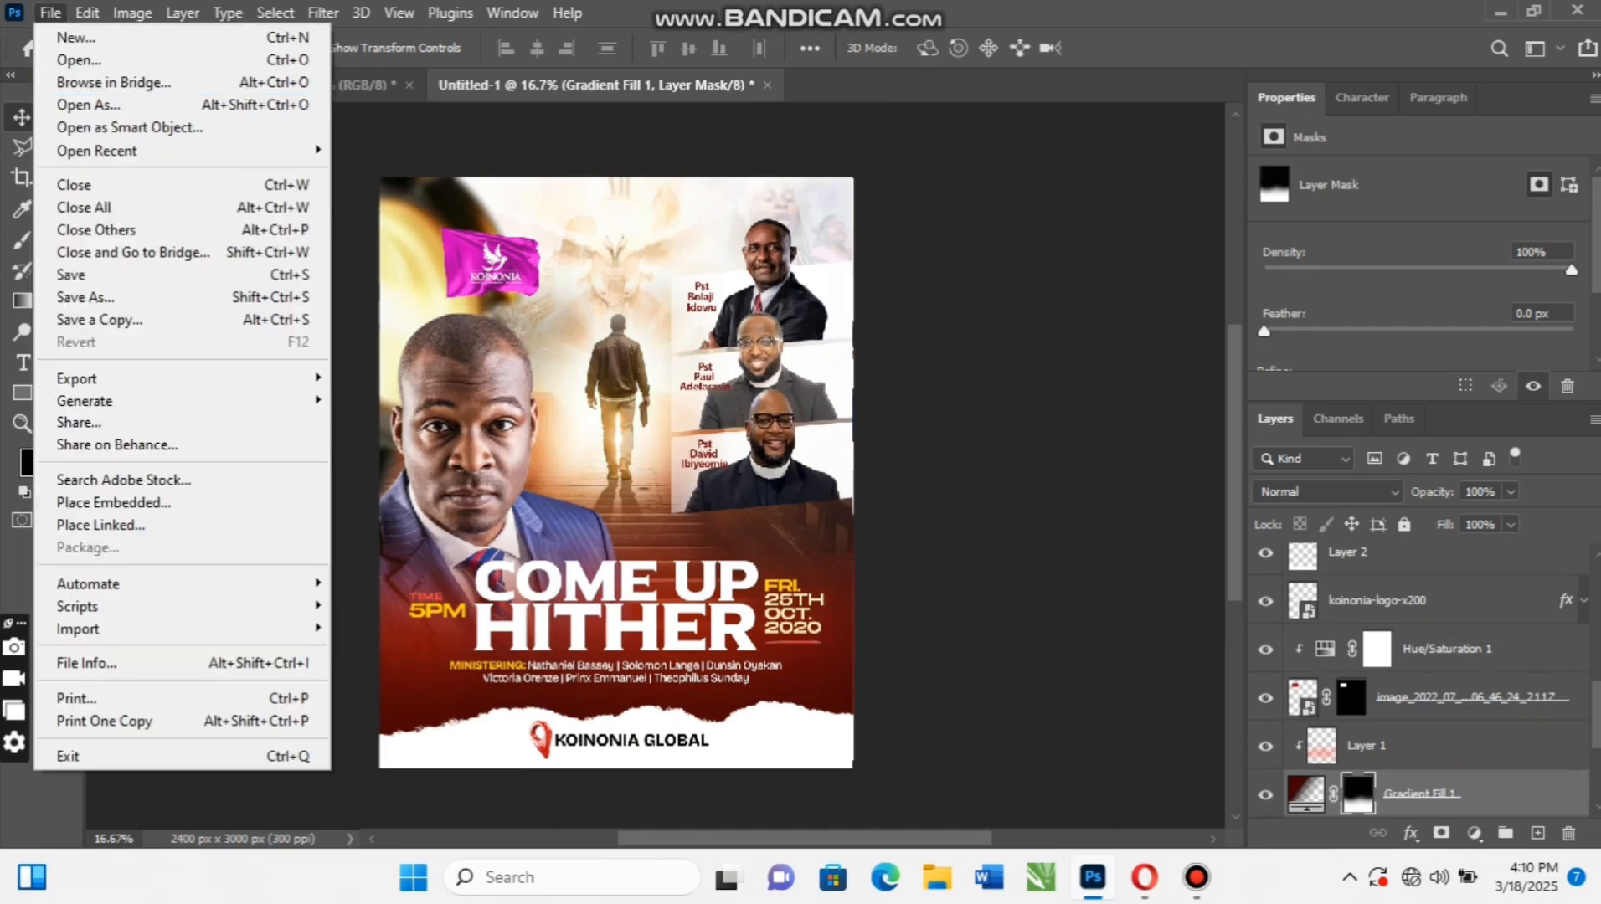
click(113, 502)
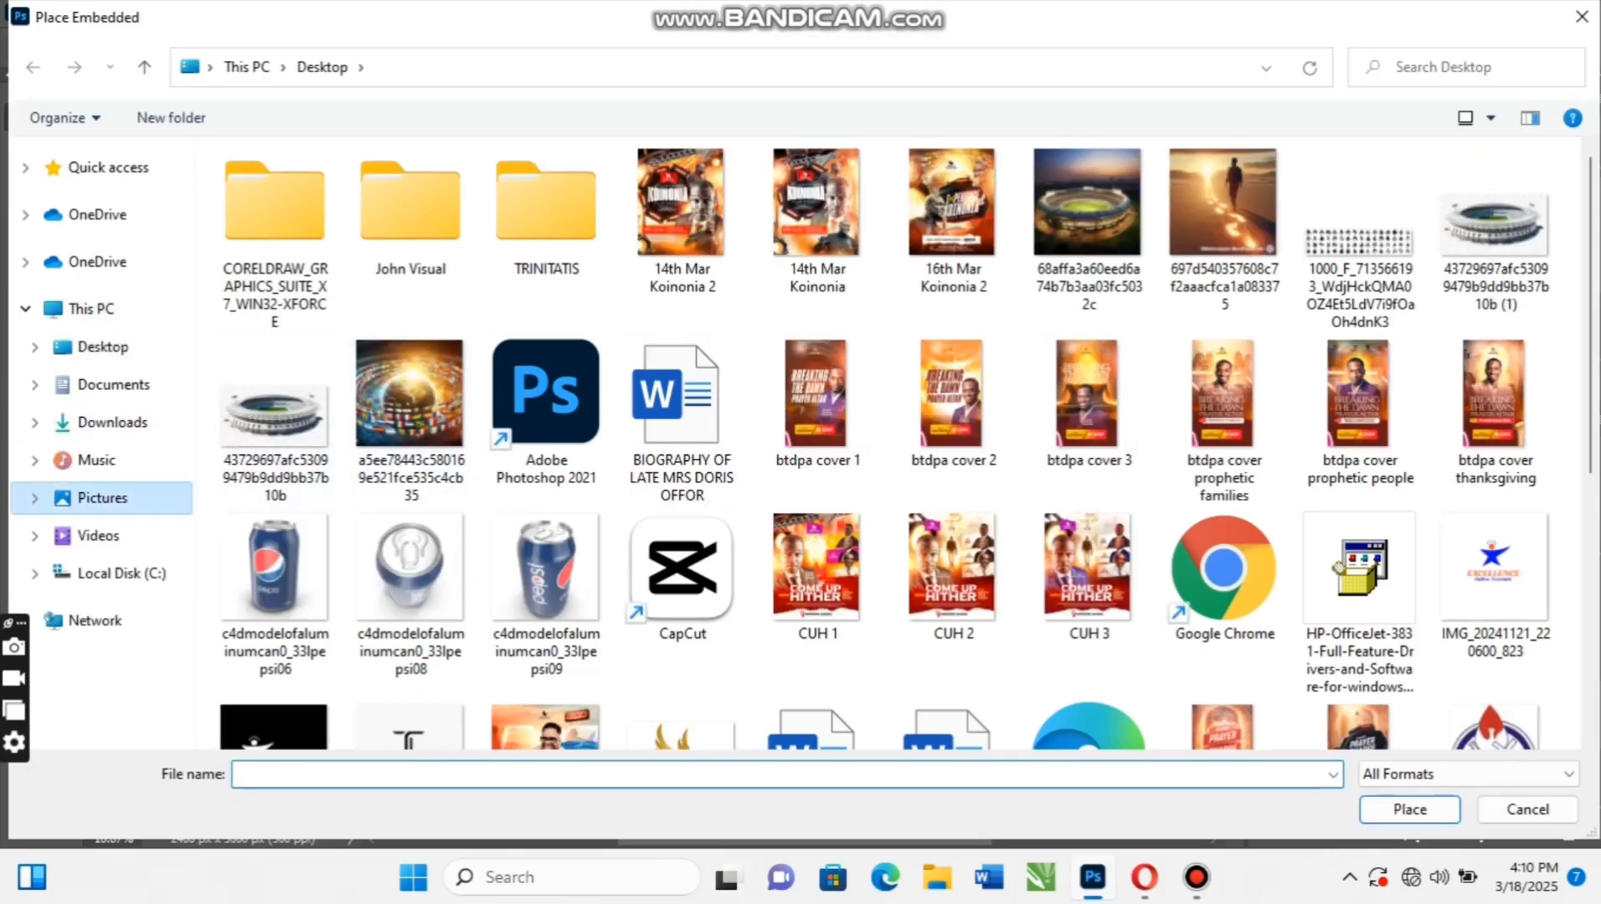
click(102, 497)
double_click(276, 670)
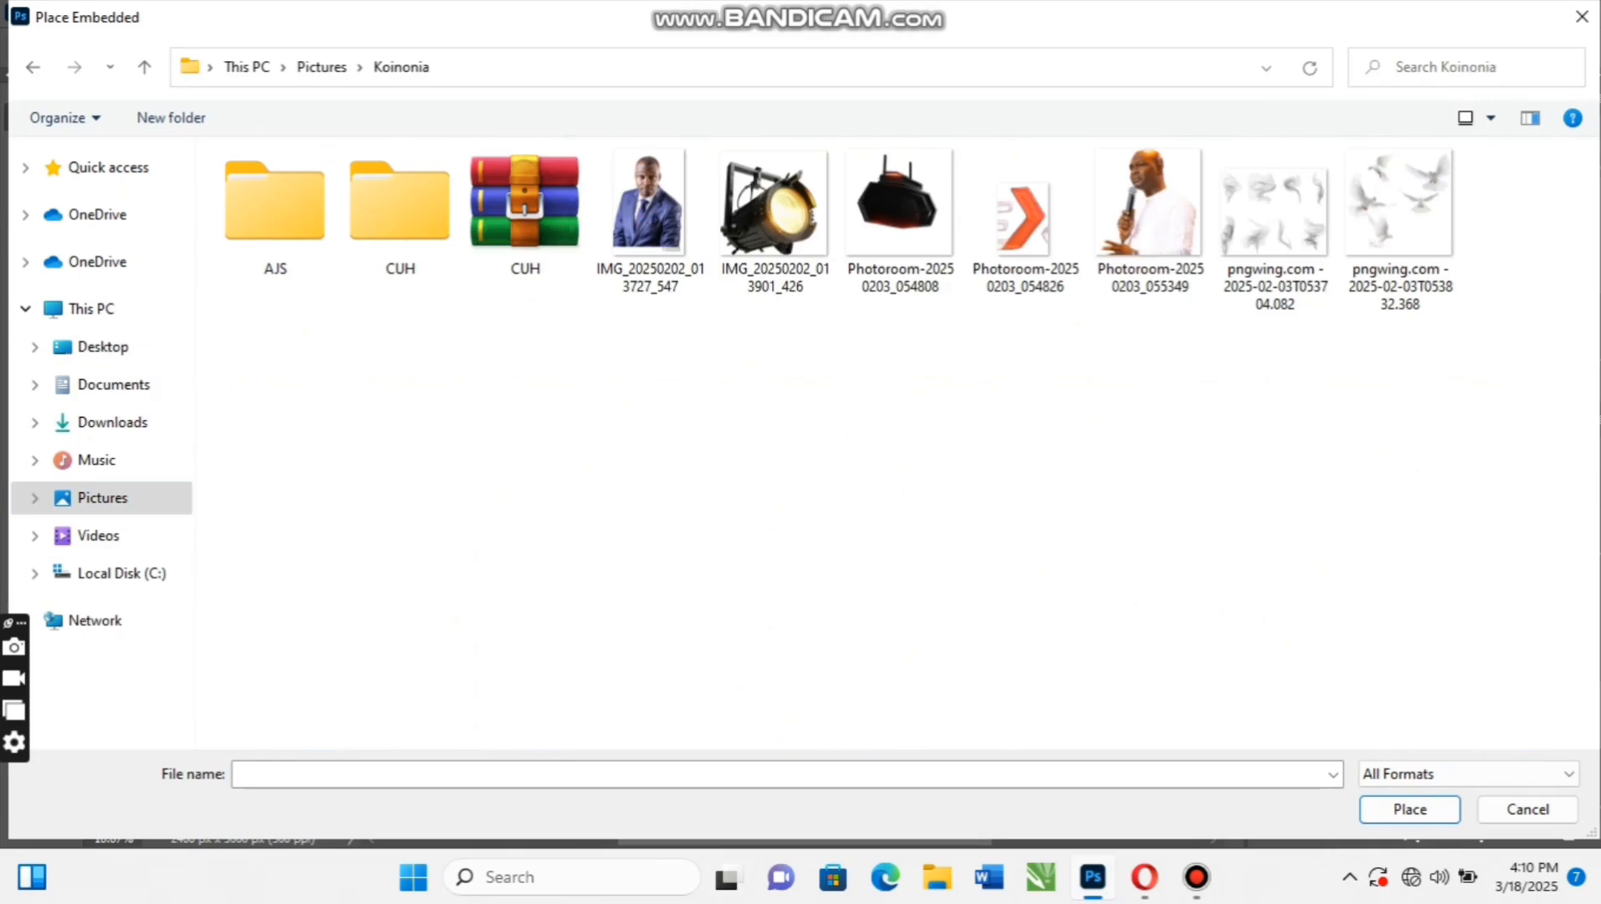
double_click(400, 213)
click(651, 221)
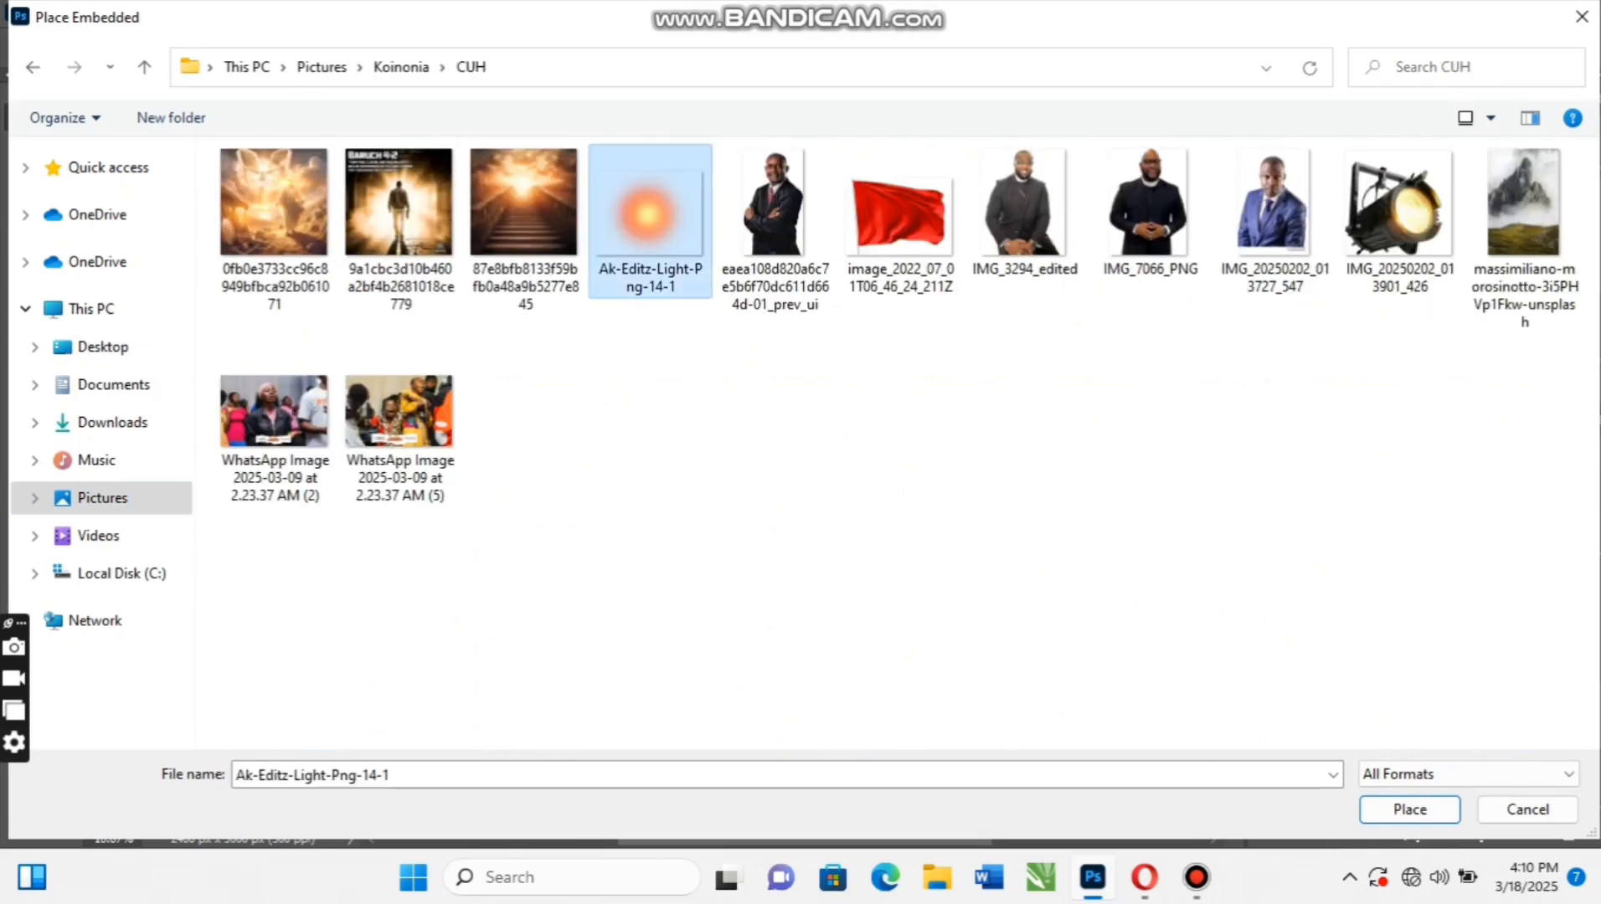
click(1410, 808)
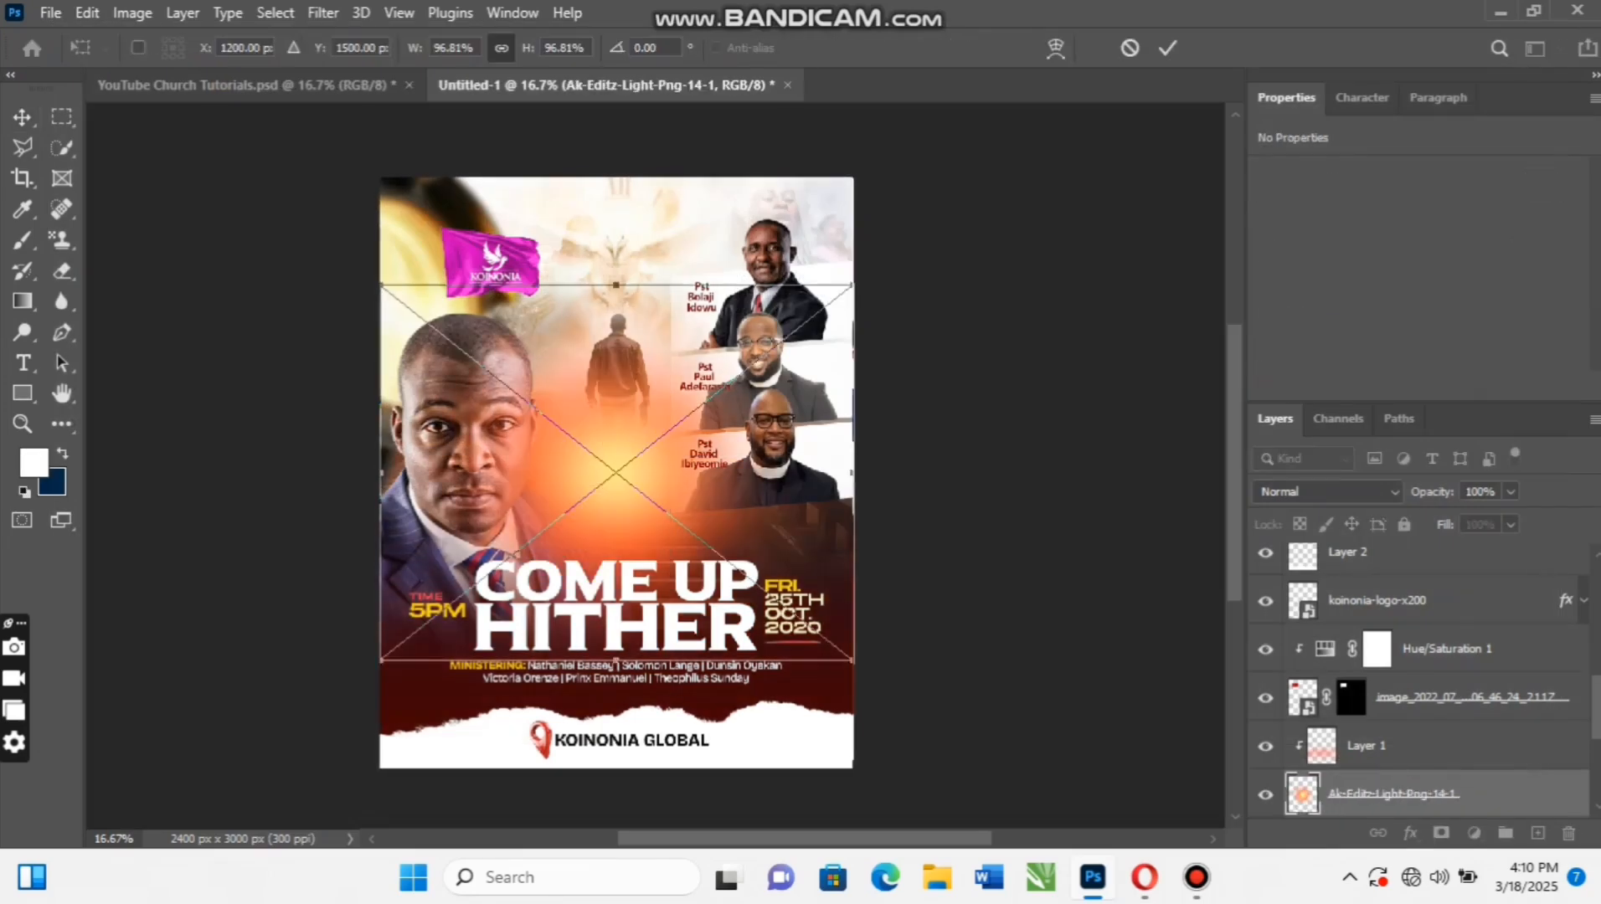
key(Return)
Move the light layer directly below the koinonia-logo-x200 layer and clip Layer 1 to Gradient Fill 1 again
drag(1302, 795, 1318, 629)
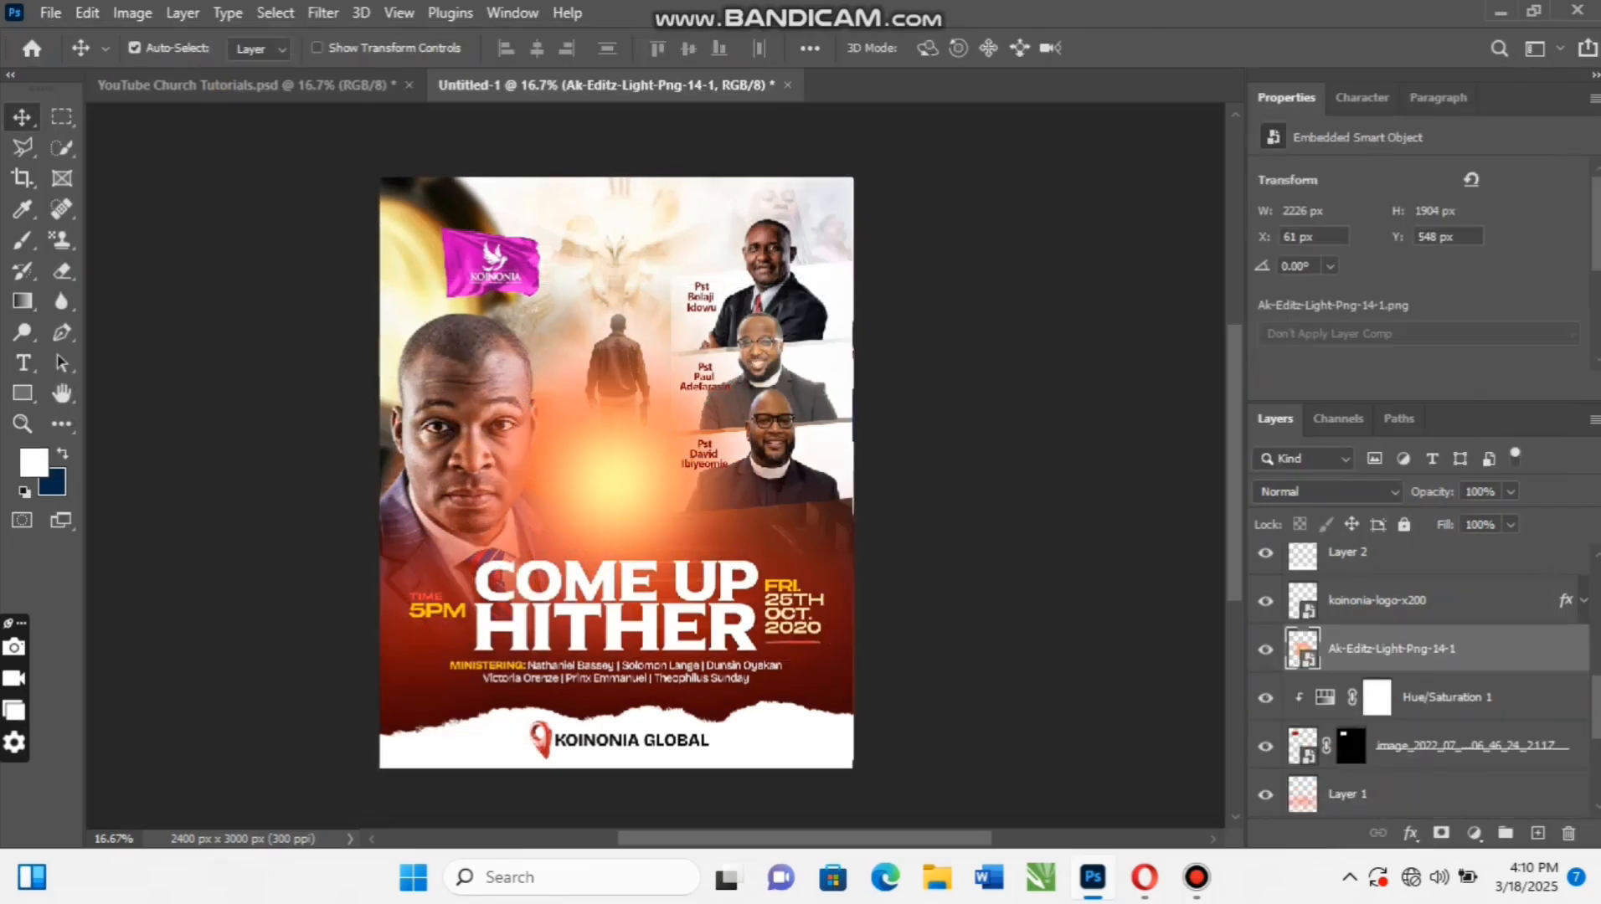
scroll(1423, 678, down, 2)
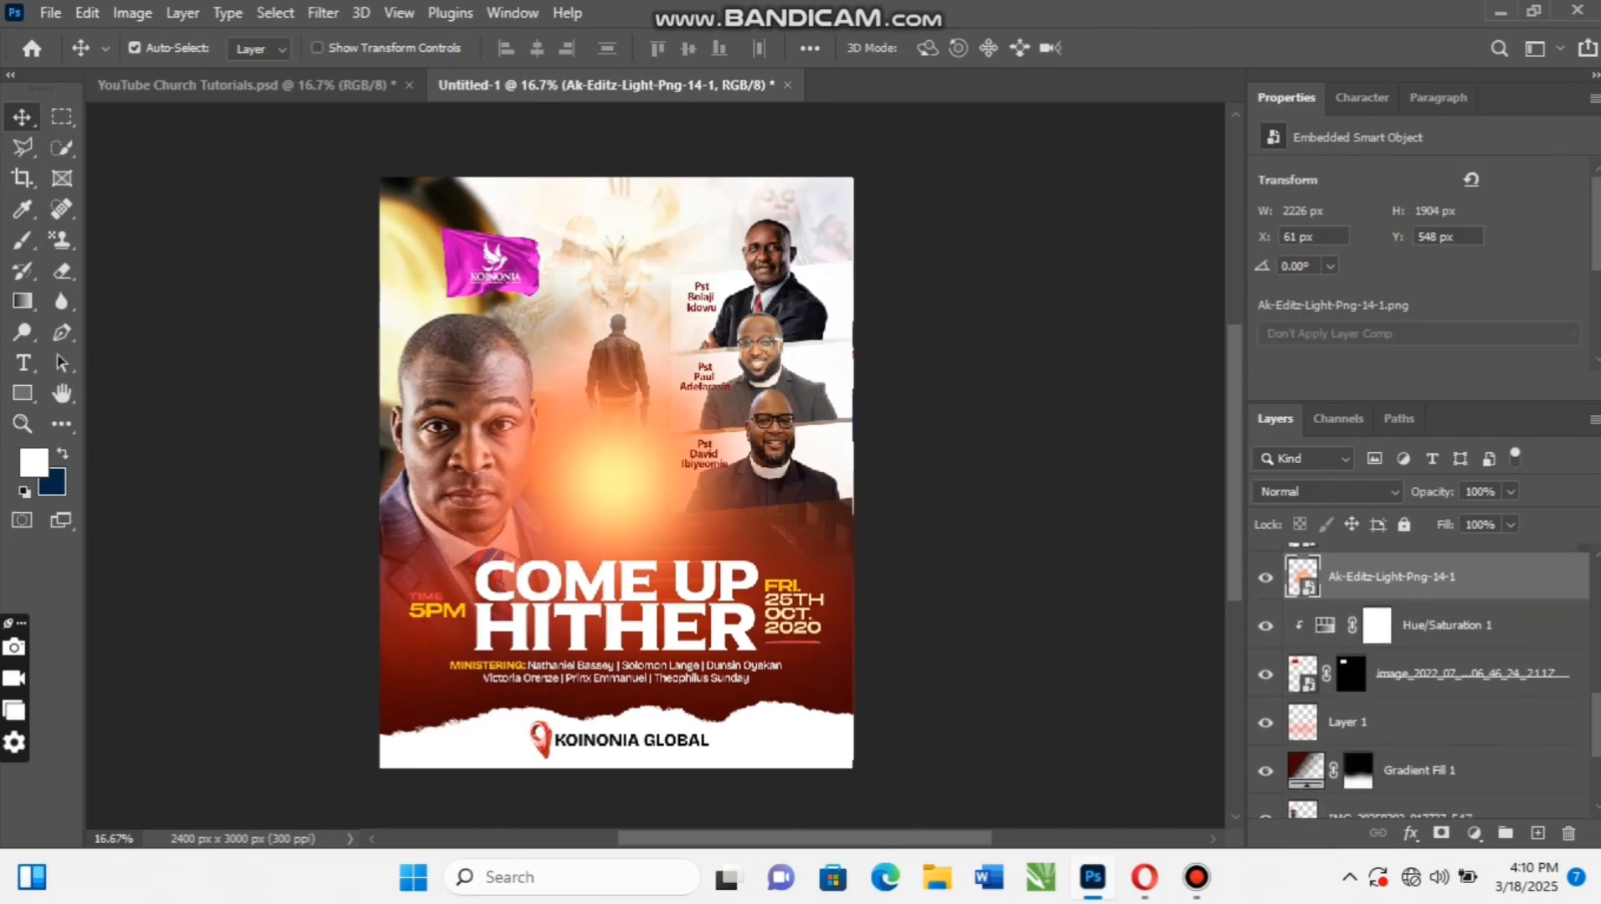
click(1373, 722)
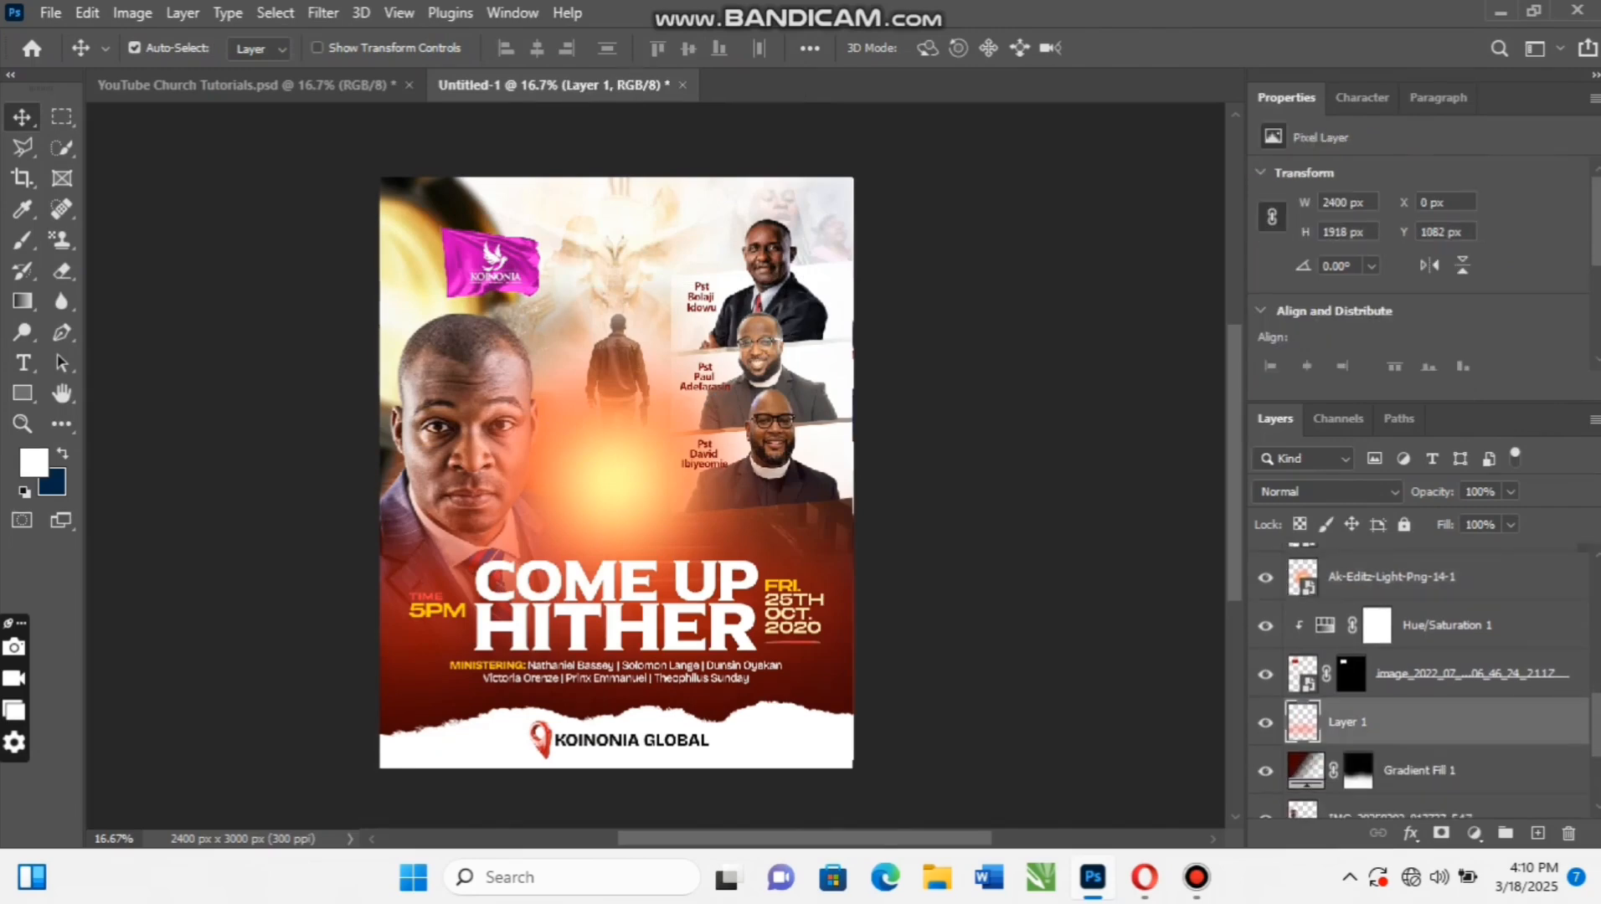
right_click(1356, 721)
click(1116, 451)
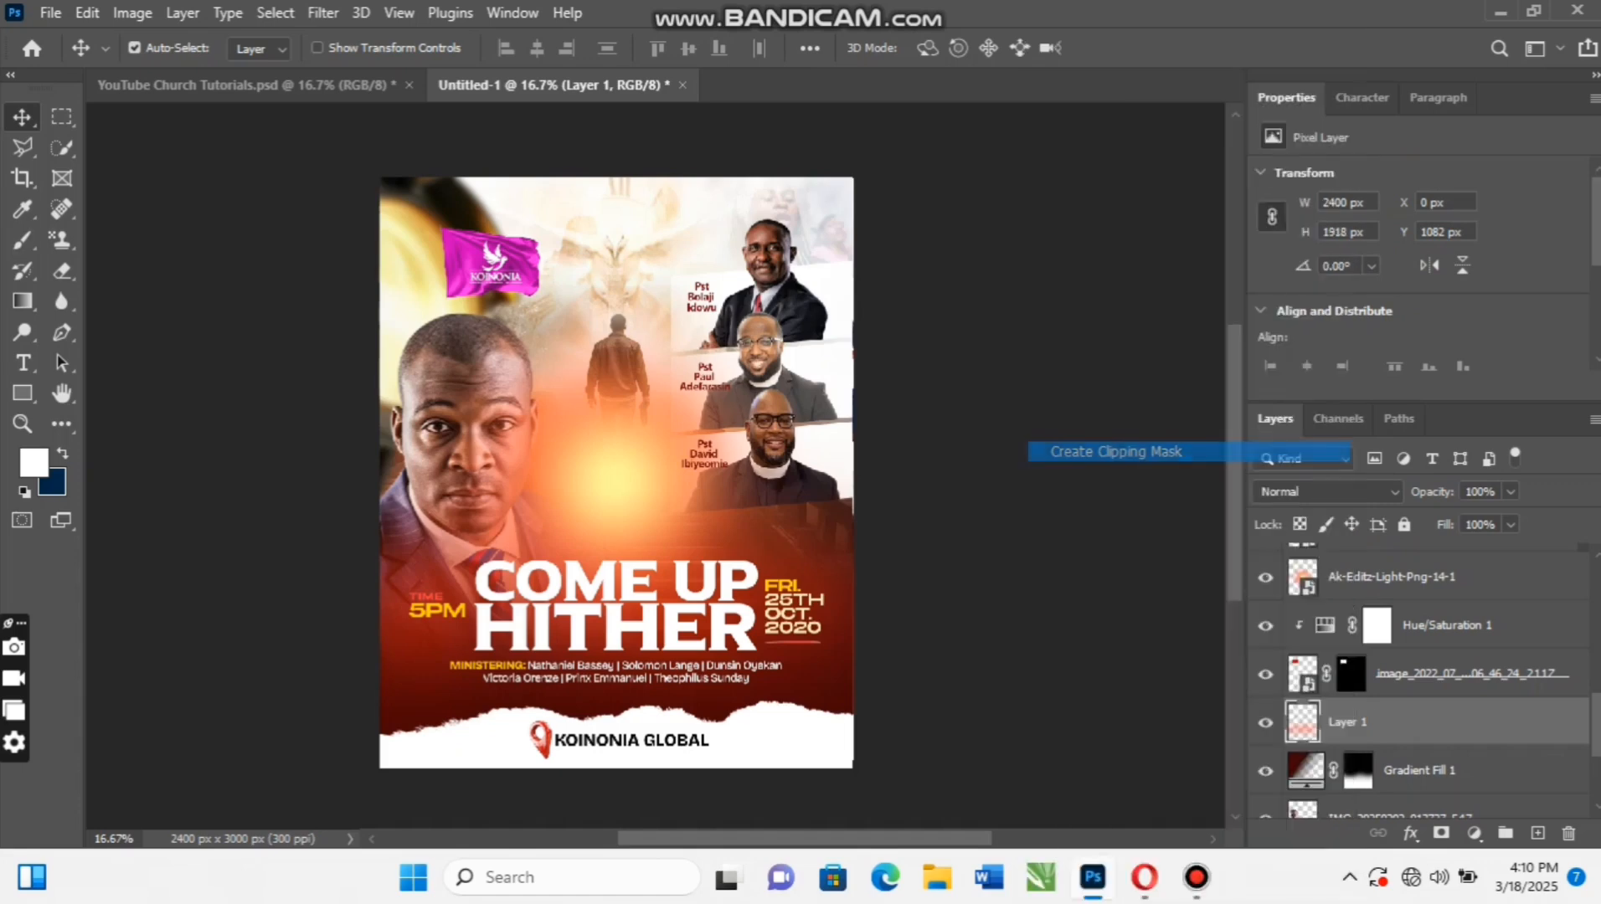
Move the light glow to the flyer's left edge at about X -1323 px, Y 432 px, and shift the main portrait slightly right
drag(605, 479, 344, 451)
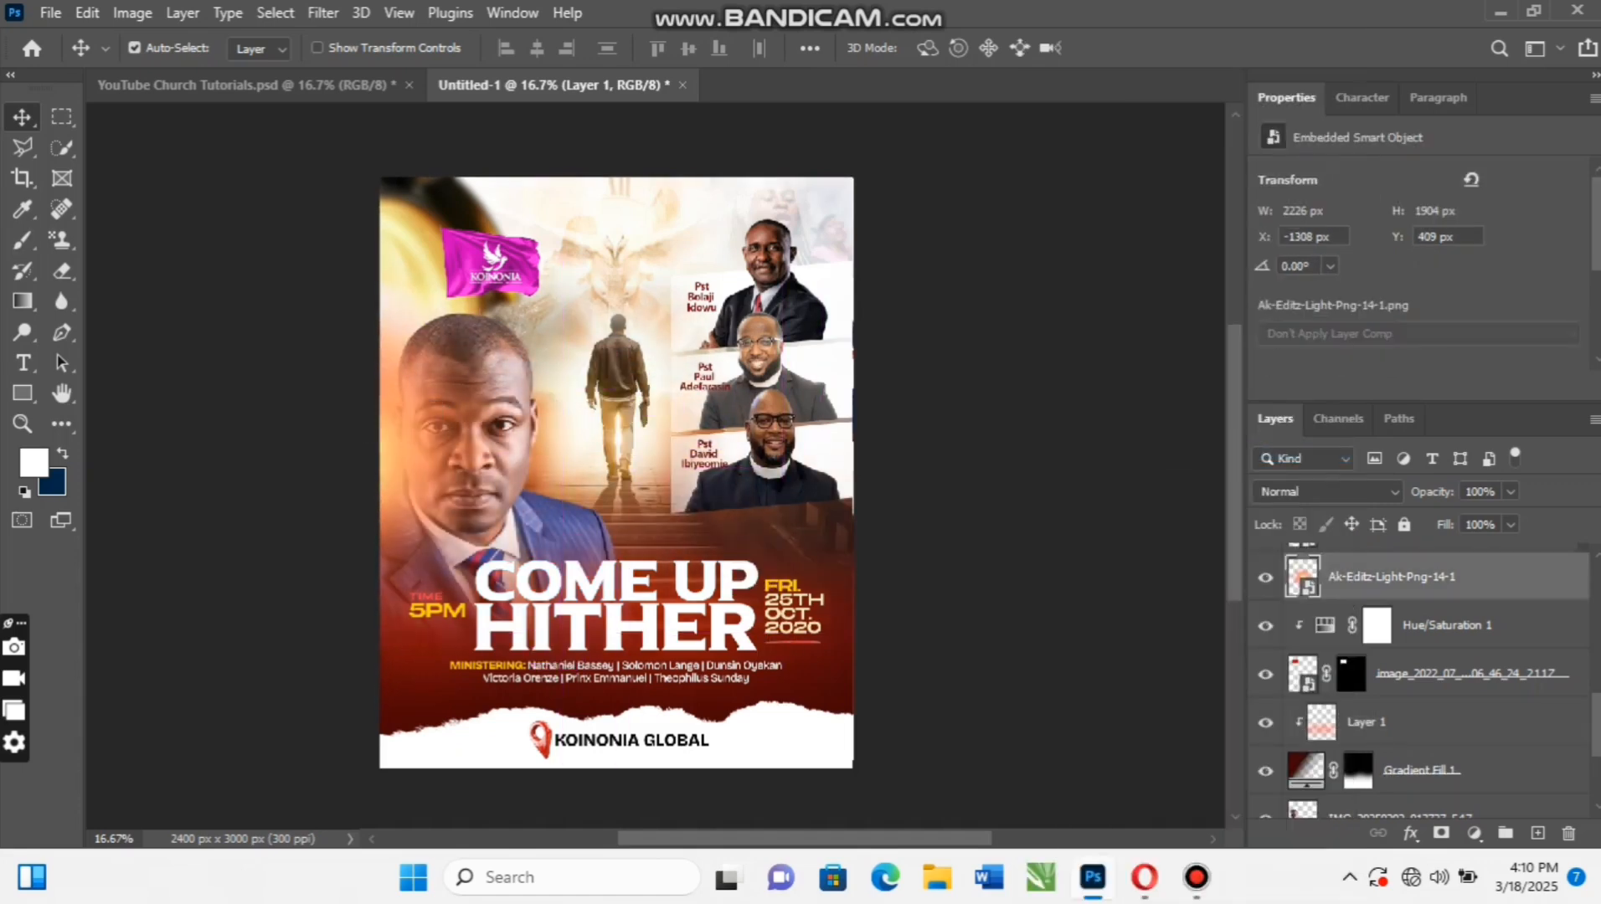
click(450, 456)
drag(504, 381, 518, 379)
drag(391, 452, 388, 456)
Set the light layer's blend mode to Screen and place a duplicate over the flyer's upper right corner, about X 1393 px, Y -839 px
click(1327, 492)
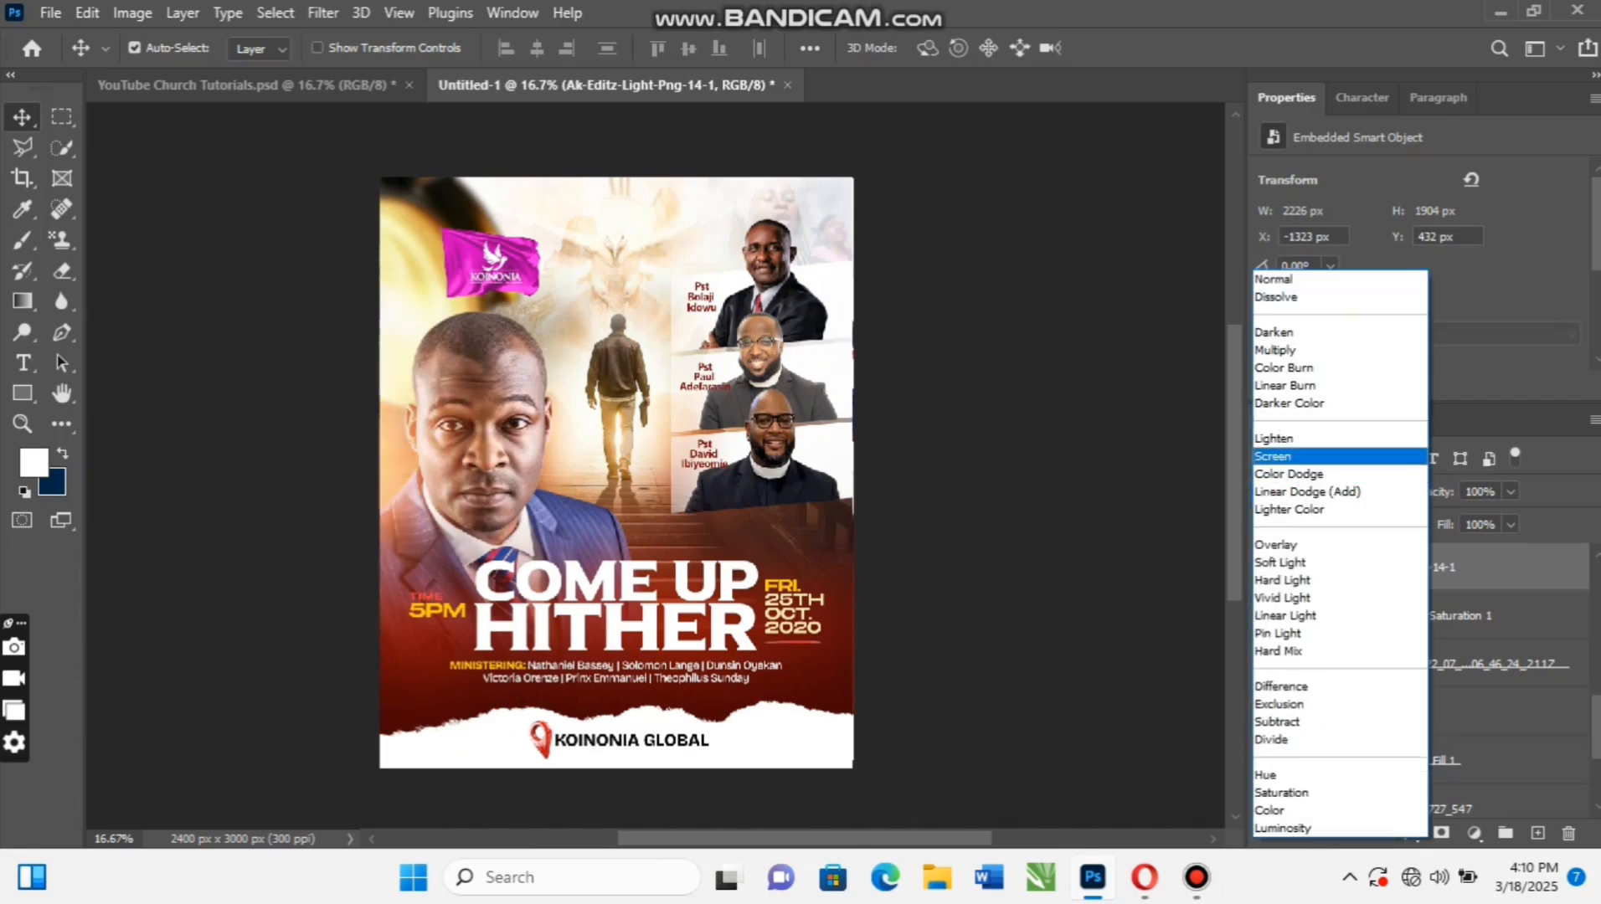
click(1272, 456)
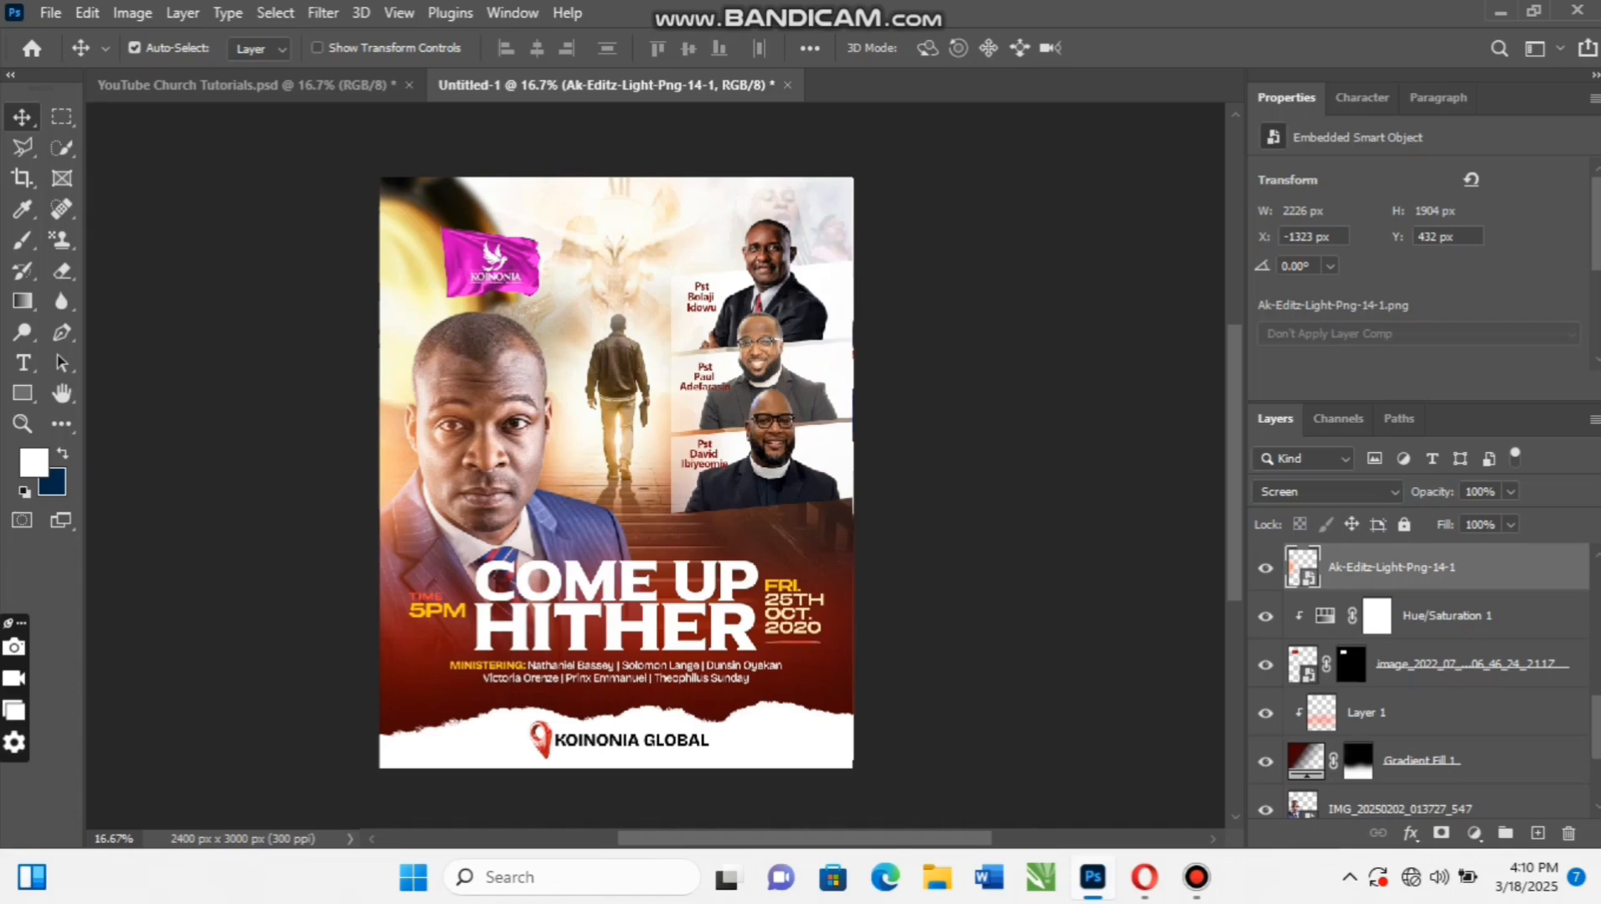
key(ctrl+j)
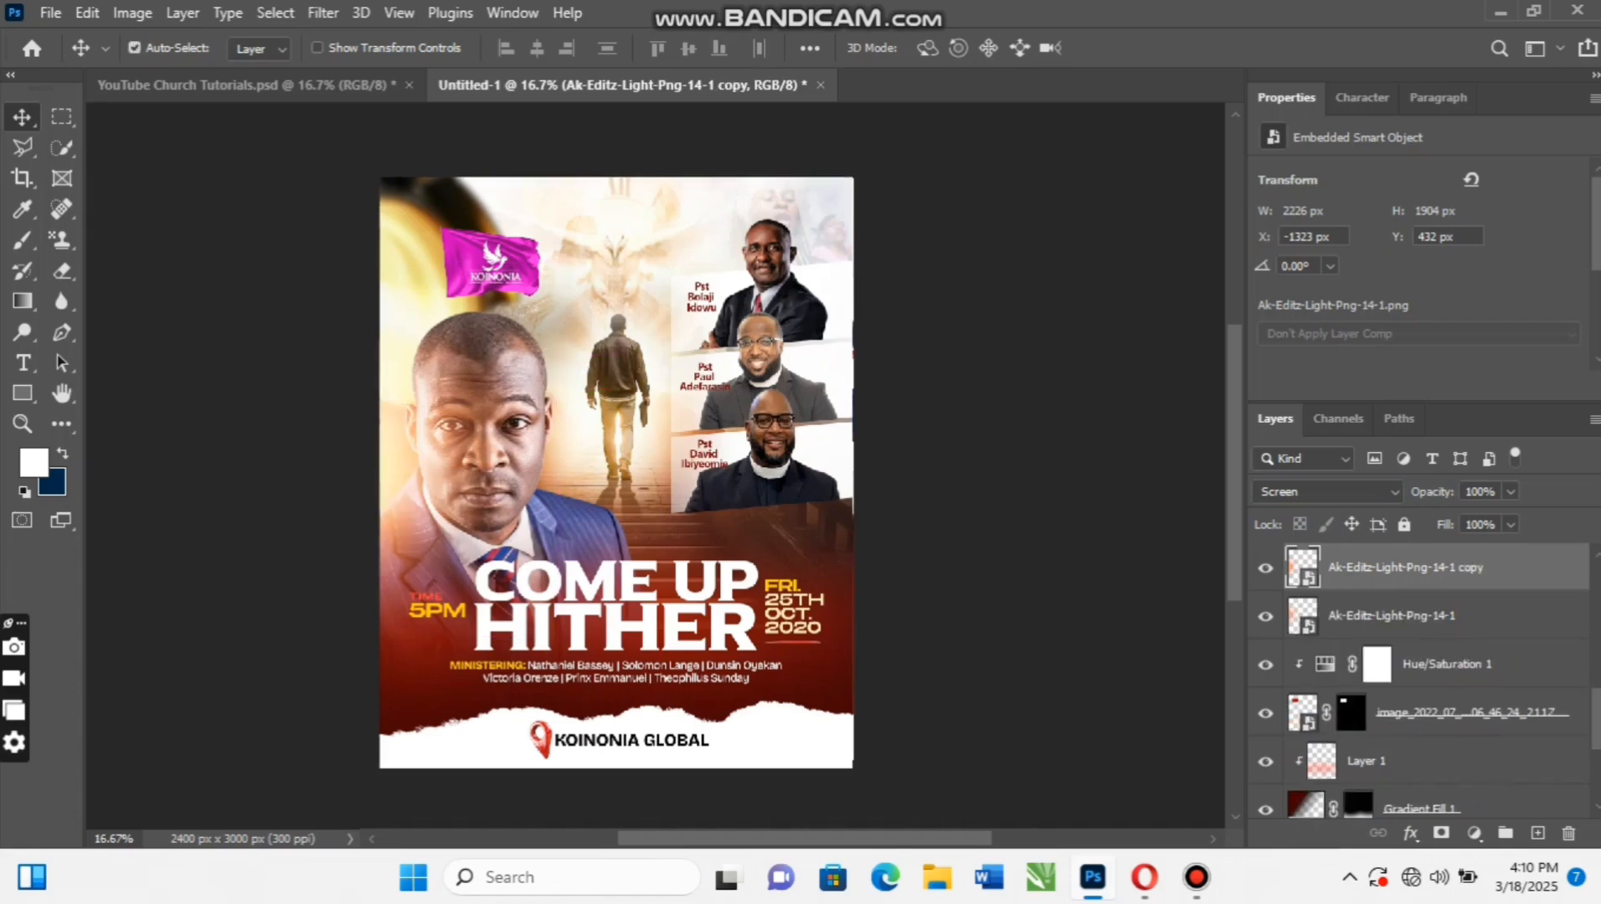
drag(407, 437, 944, 186)
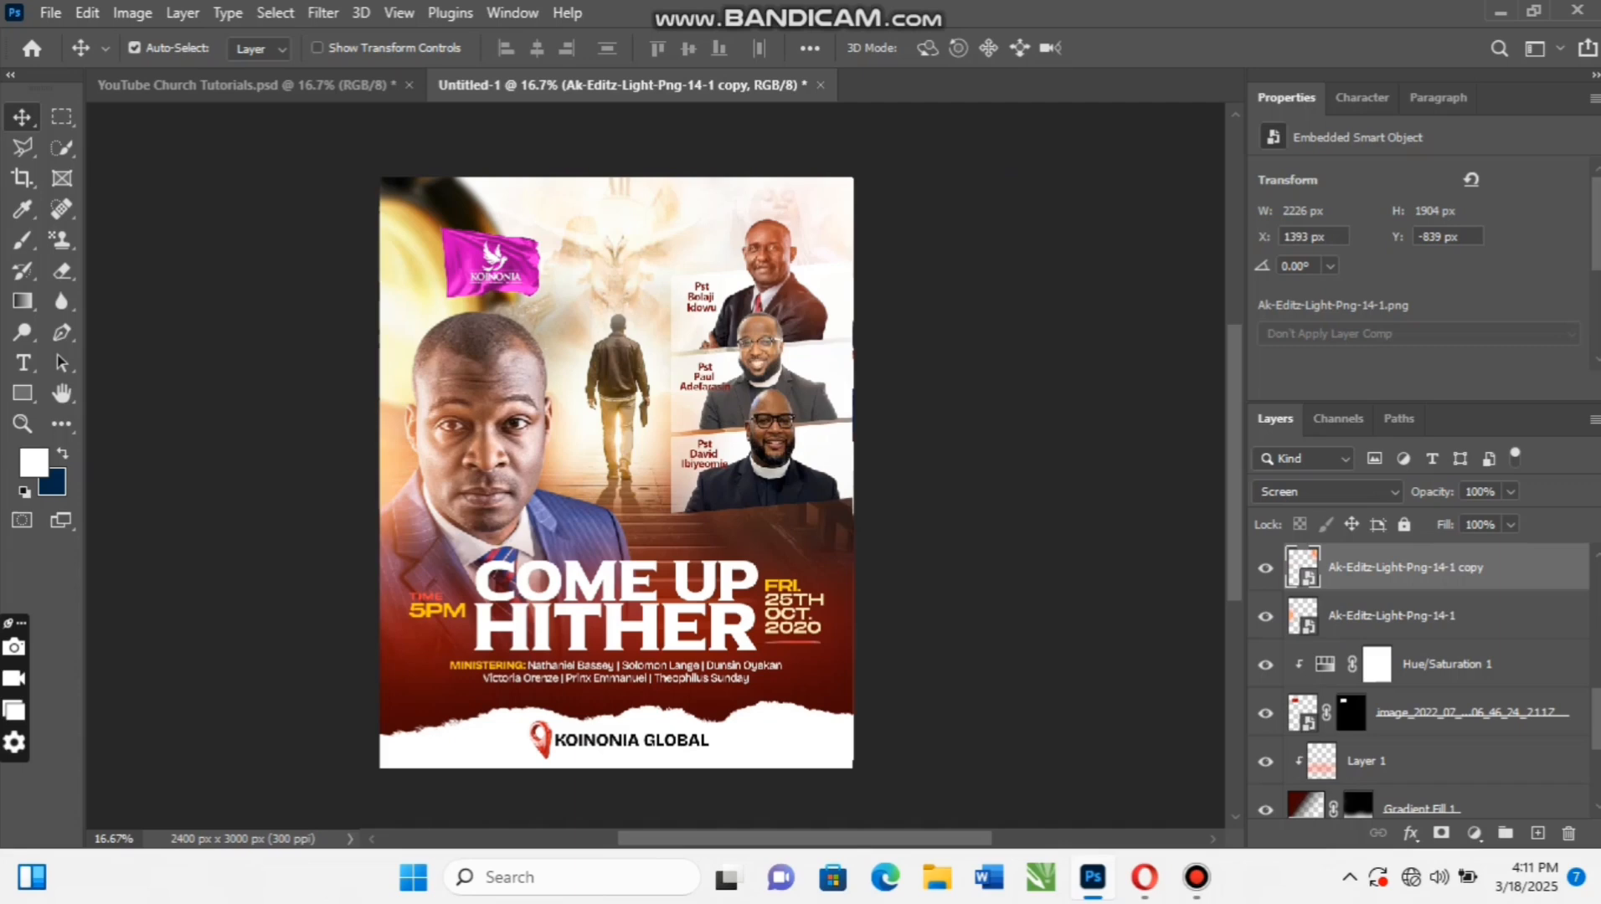
Duplicate the light again, scale it to about 74.84%, and place it over the walking man at about X 372 px, Y 544 px
key(ctrl+j)
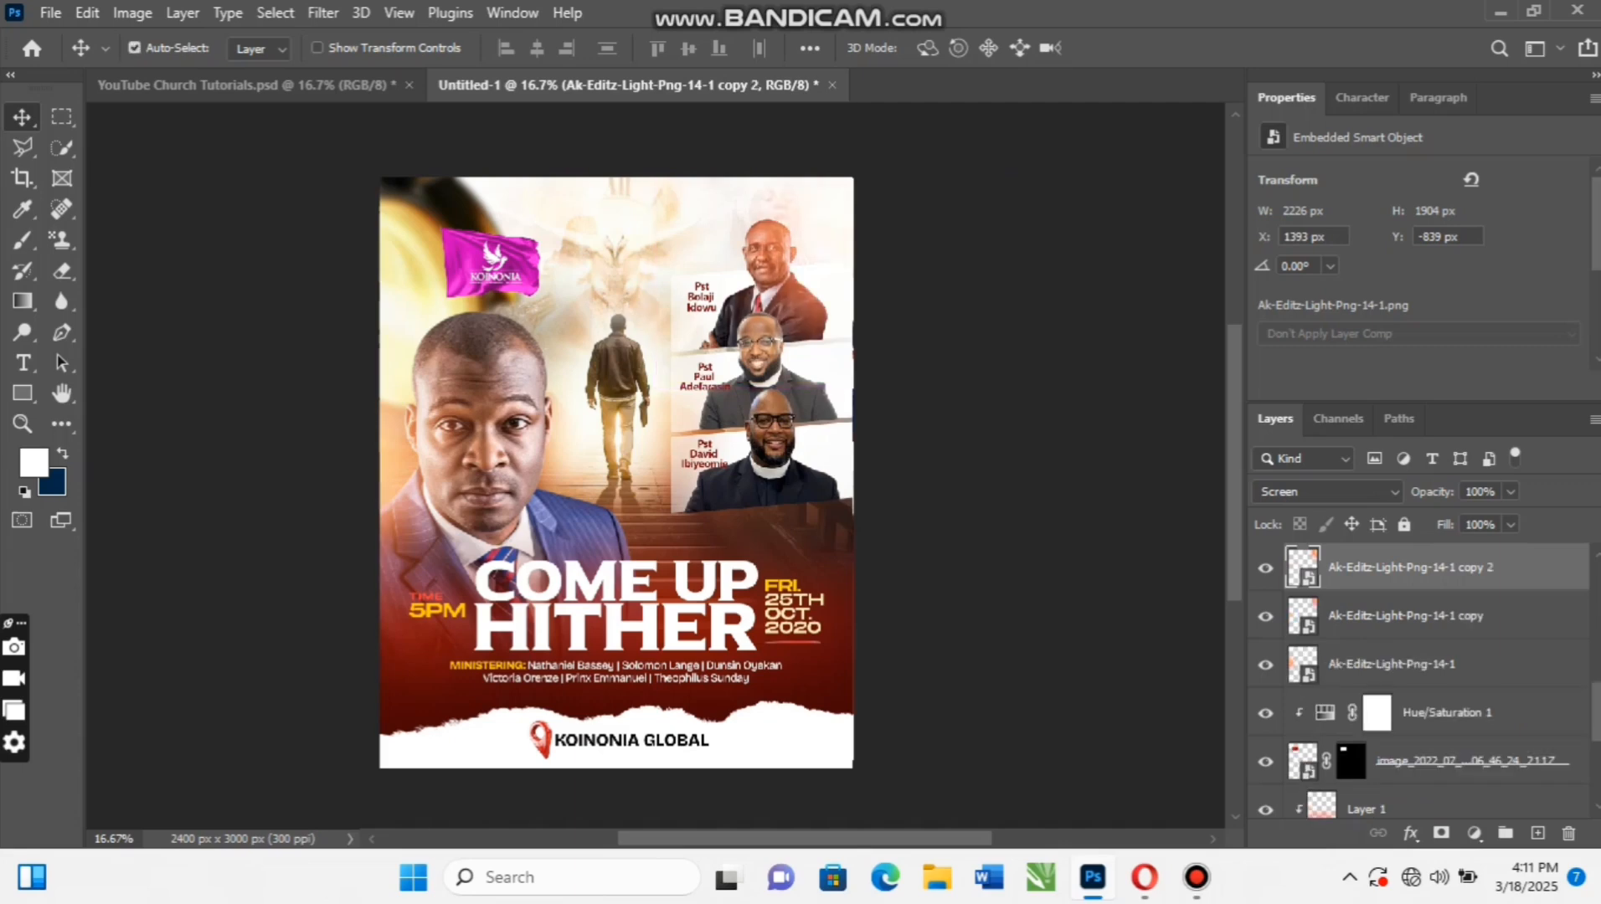
drag(829, 147, 626, 373)
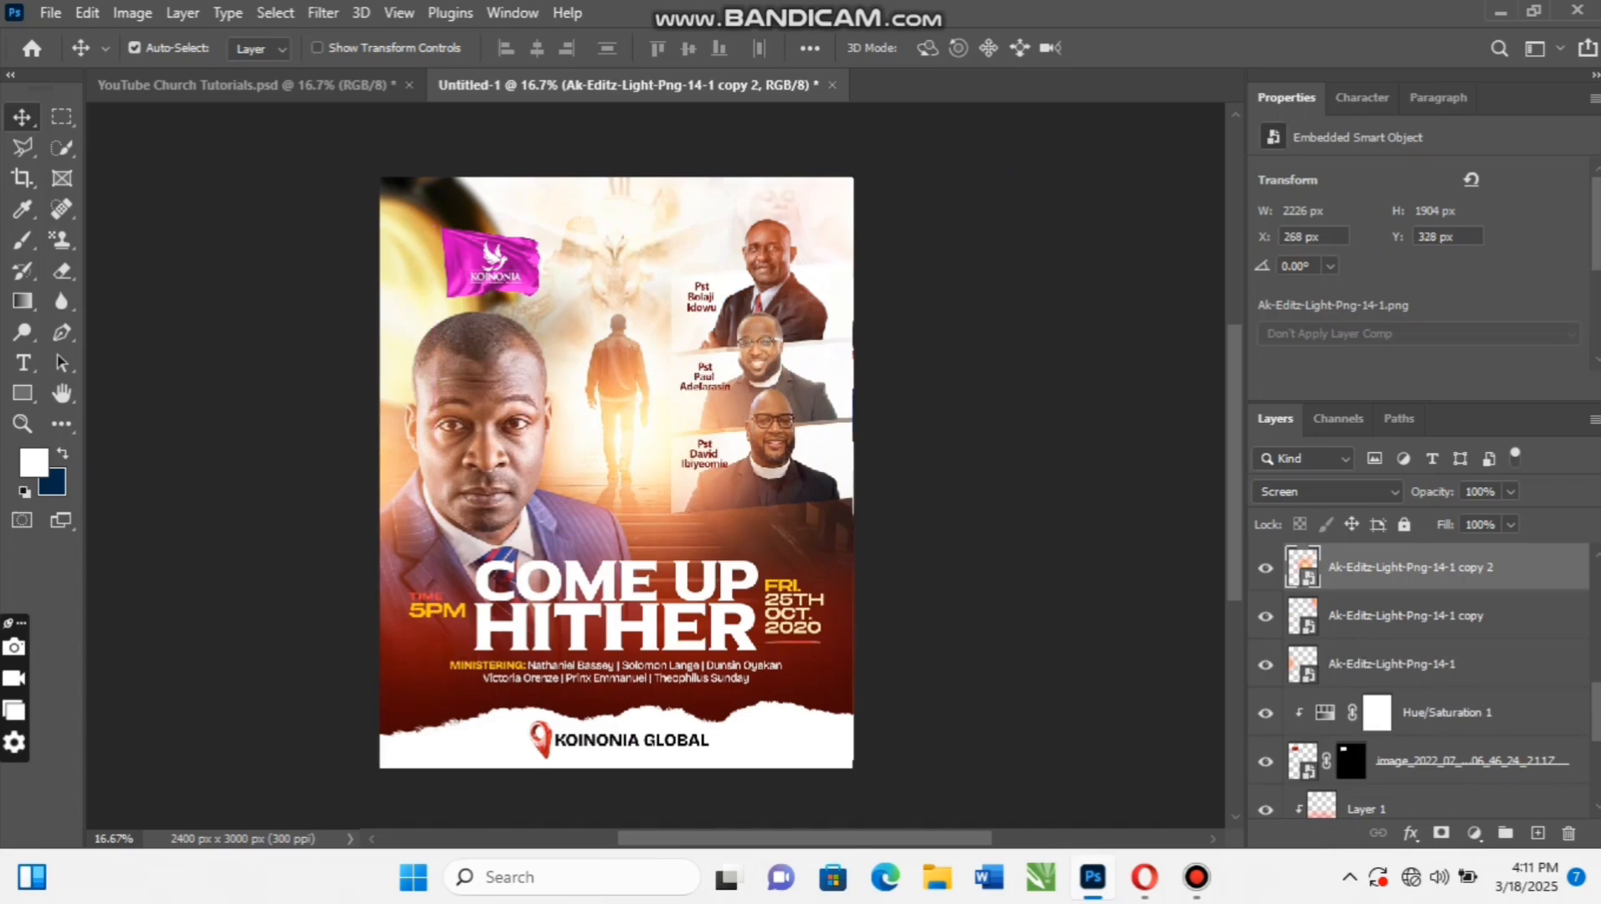
key(ctrl+t)
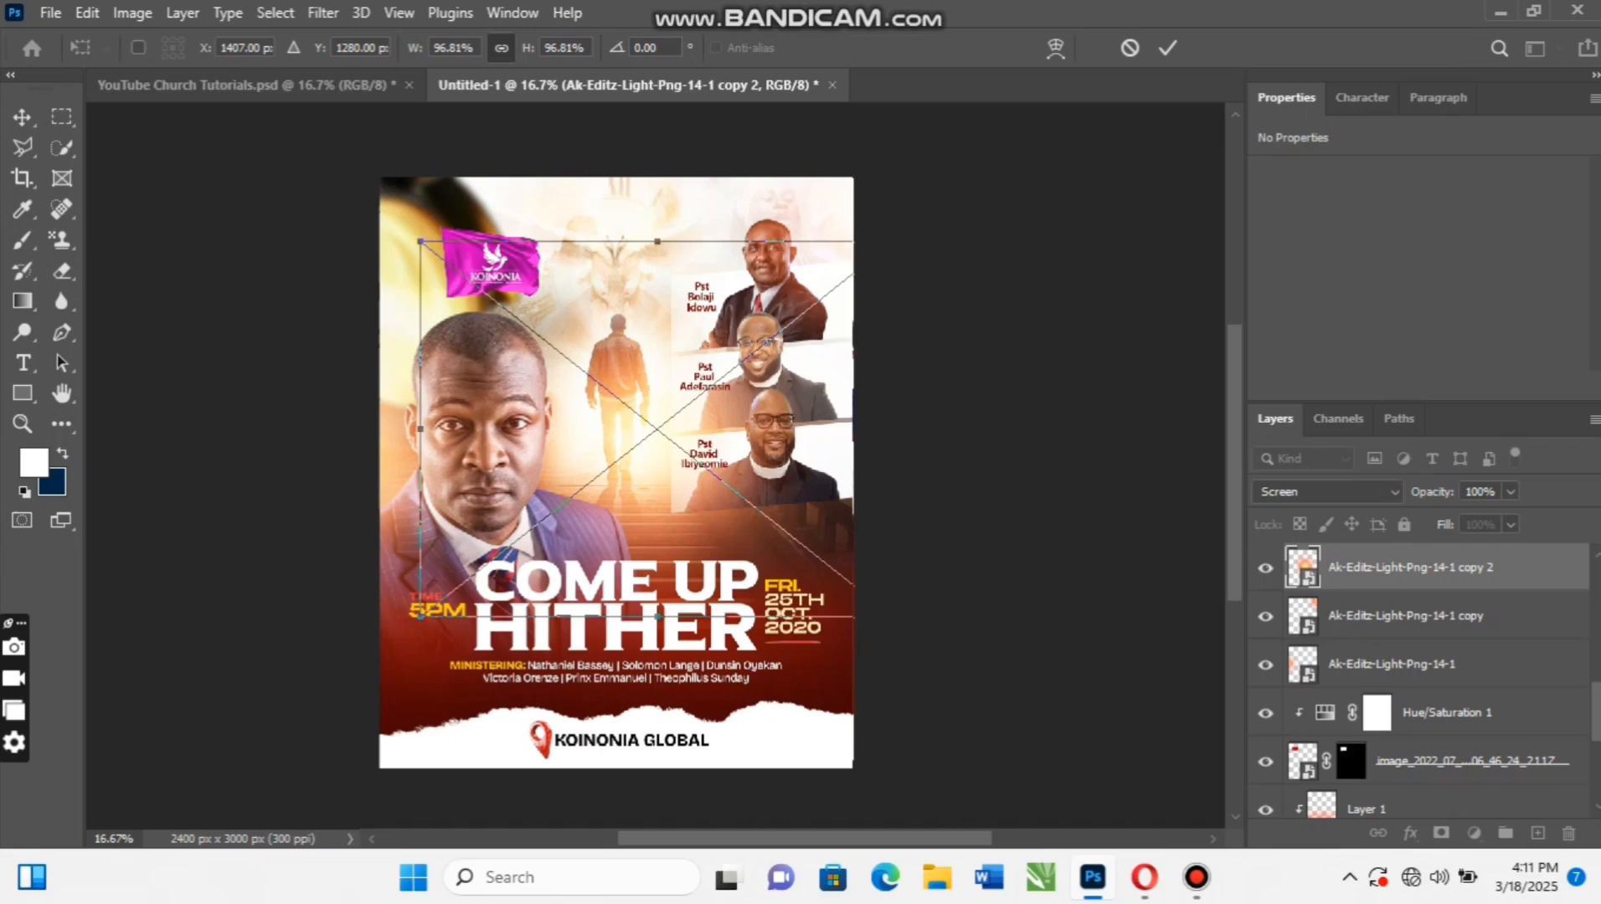
drag(420, 241, 474, 284)
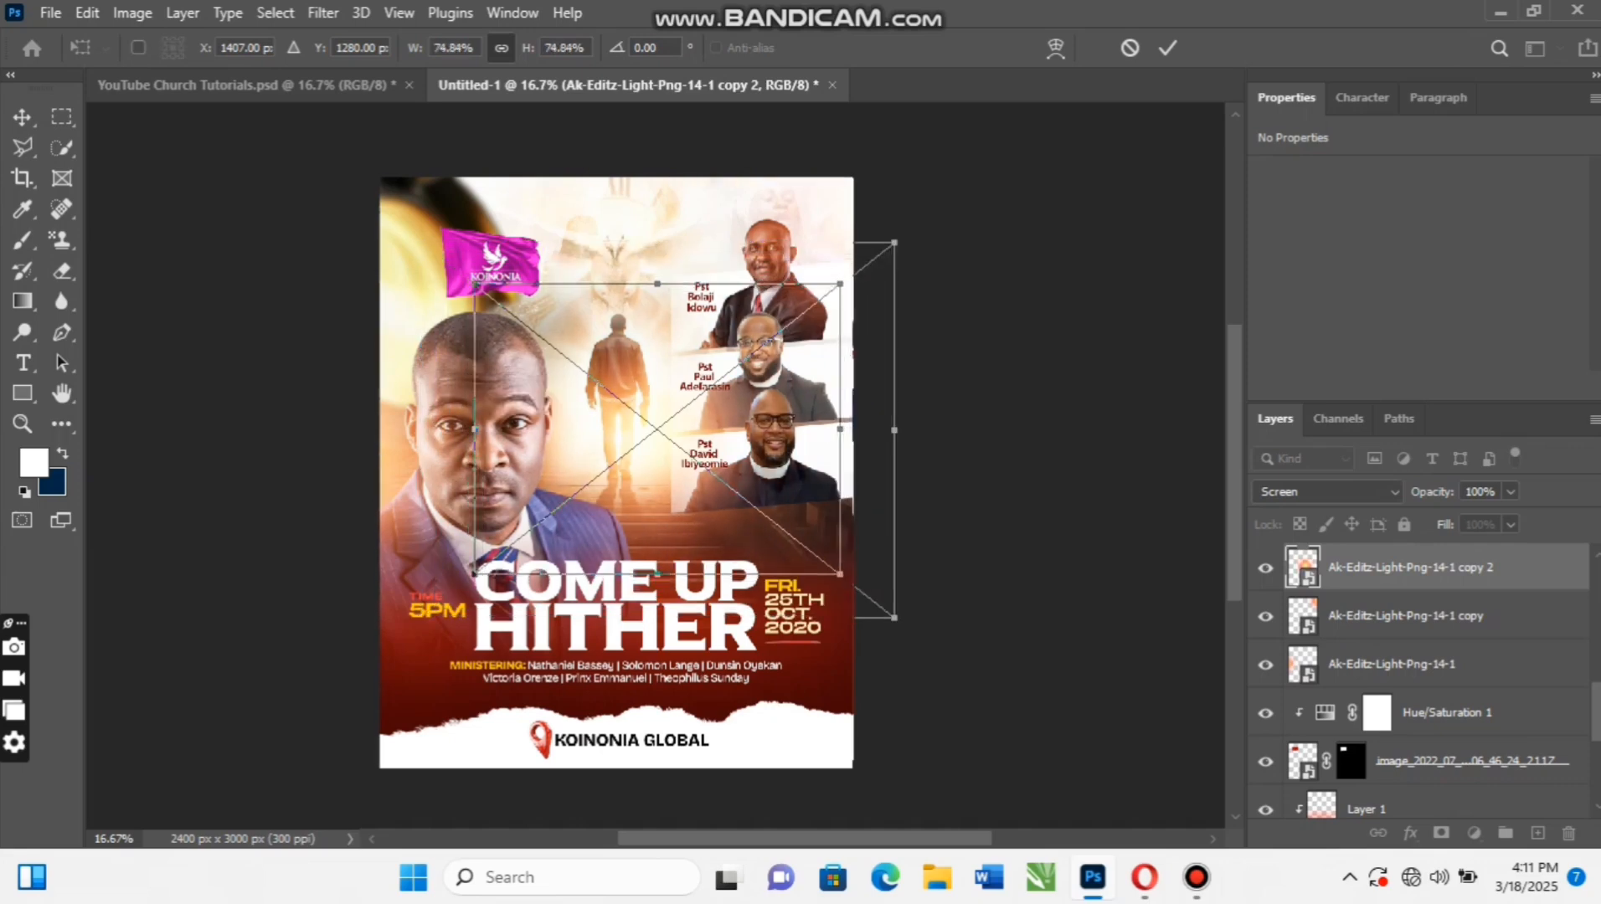
drag(603, 335, 572, 351)
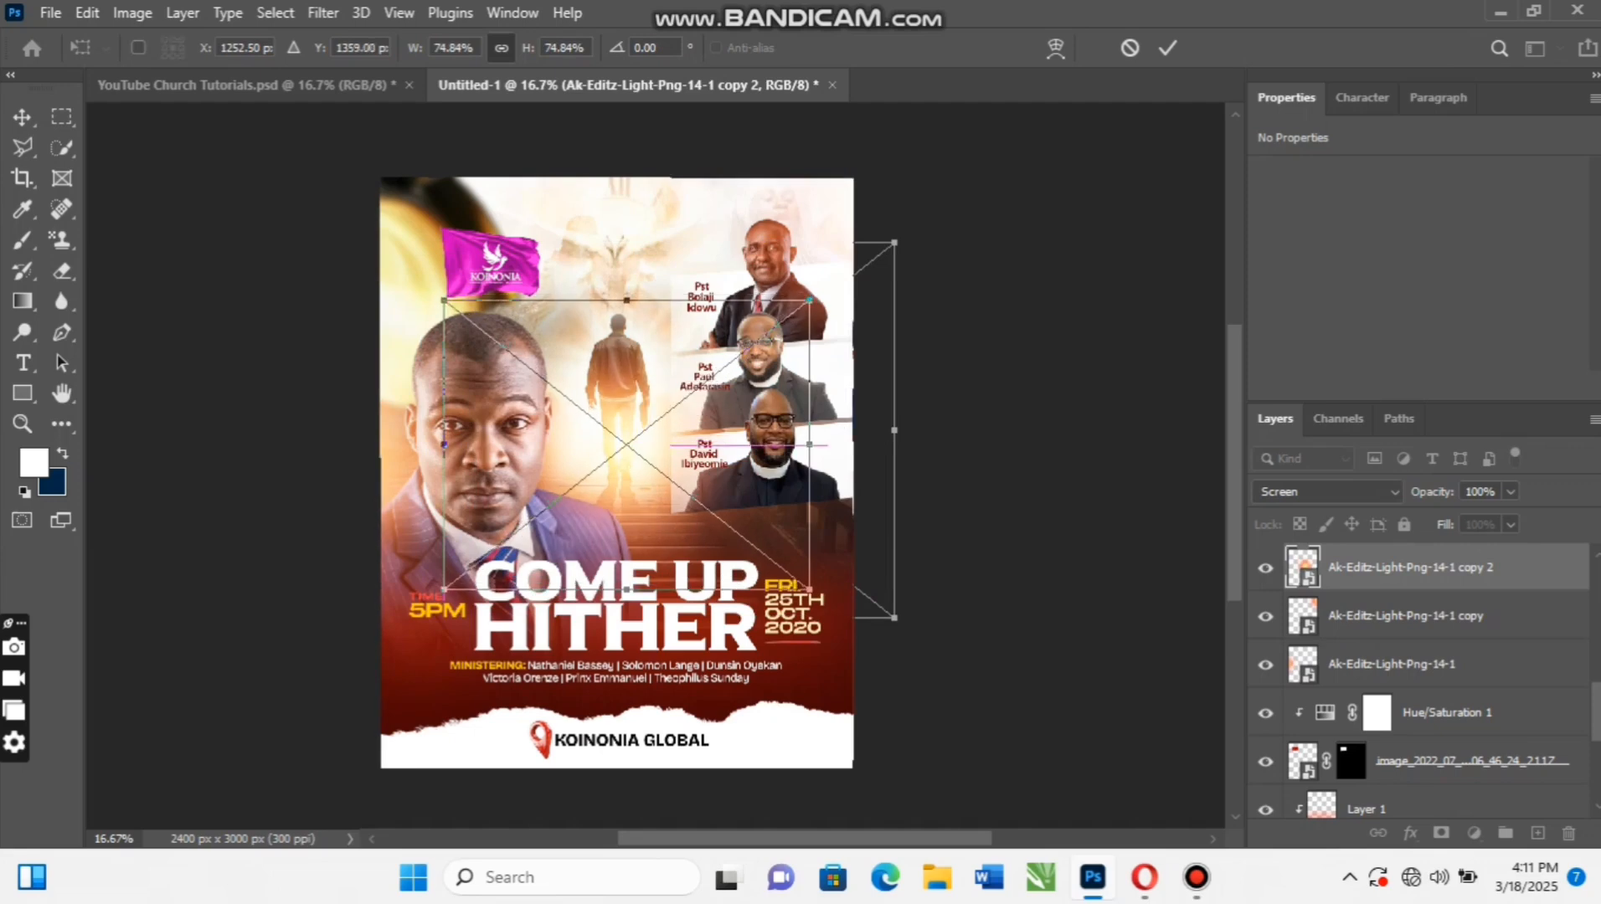
drag(621, 431, 621, 415)
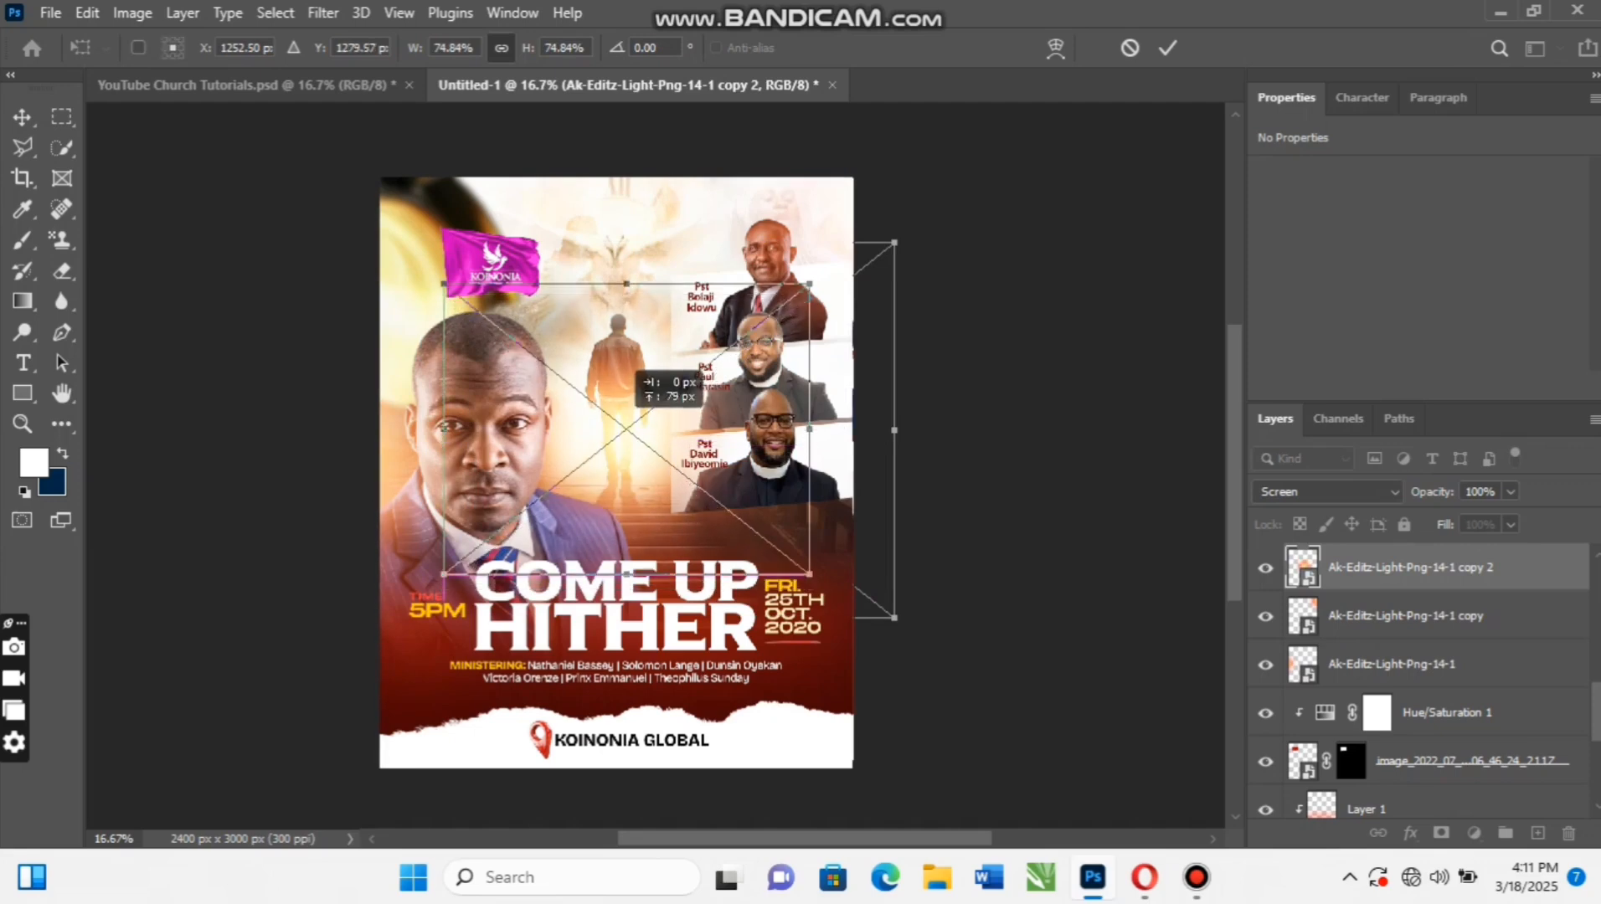
click(1166, 47)
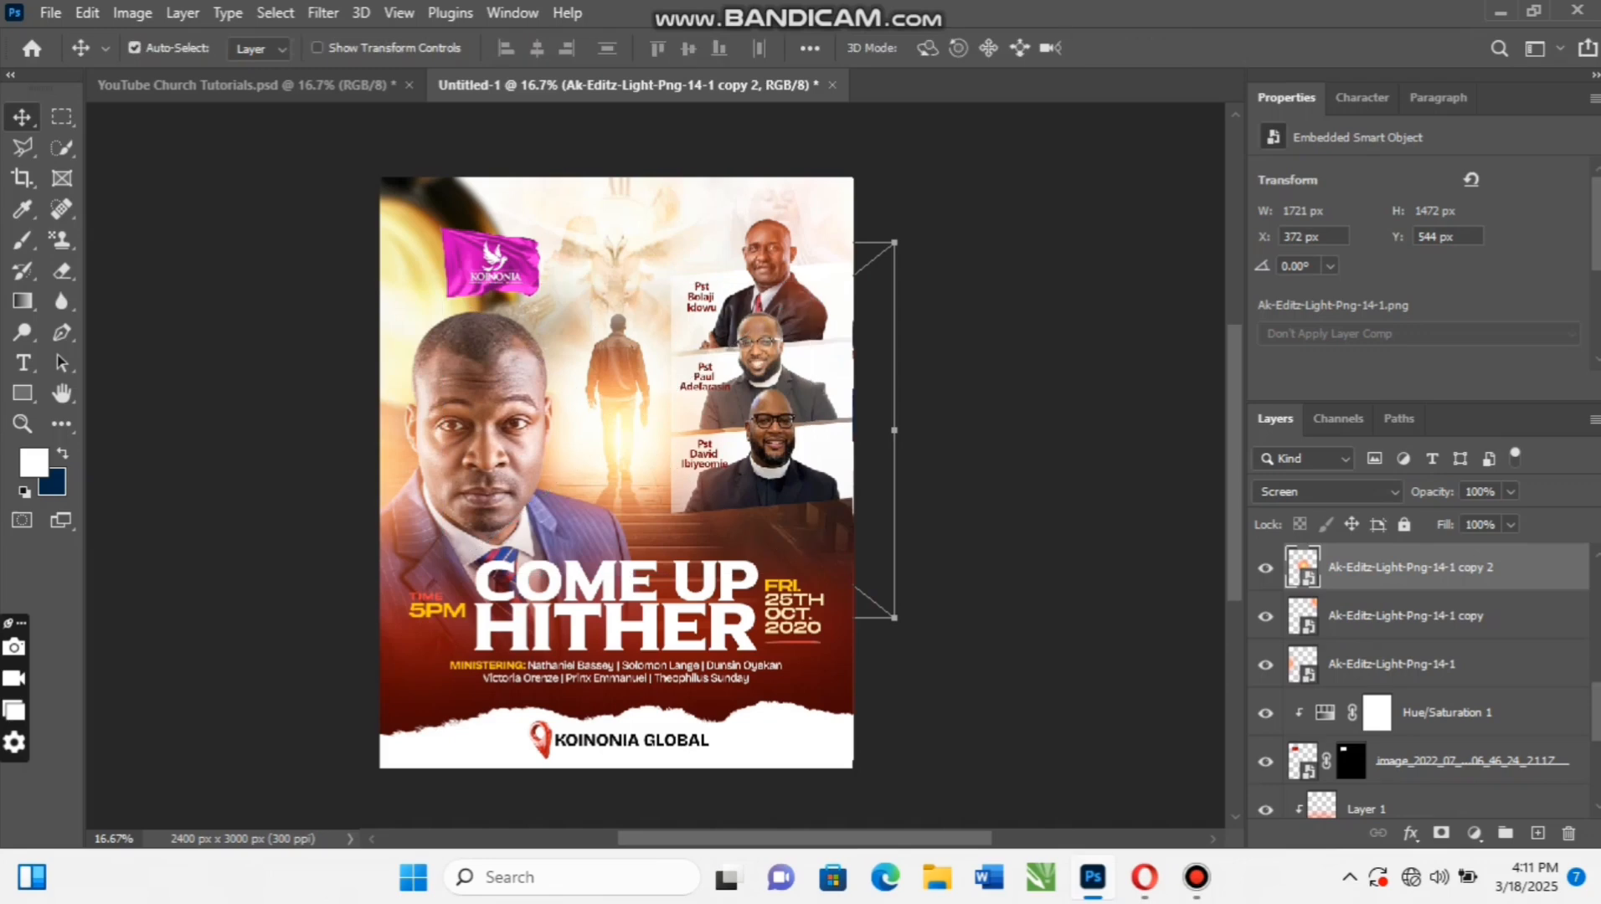
Compare the flyer with YouTube Church Tutorials.psd and review the layer stack of Untitled-1
click(243, 84)
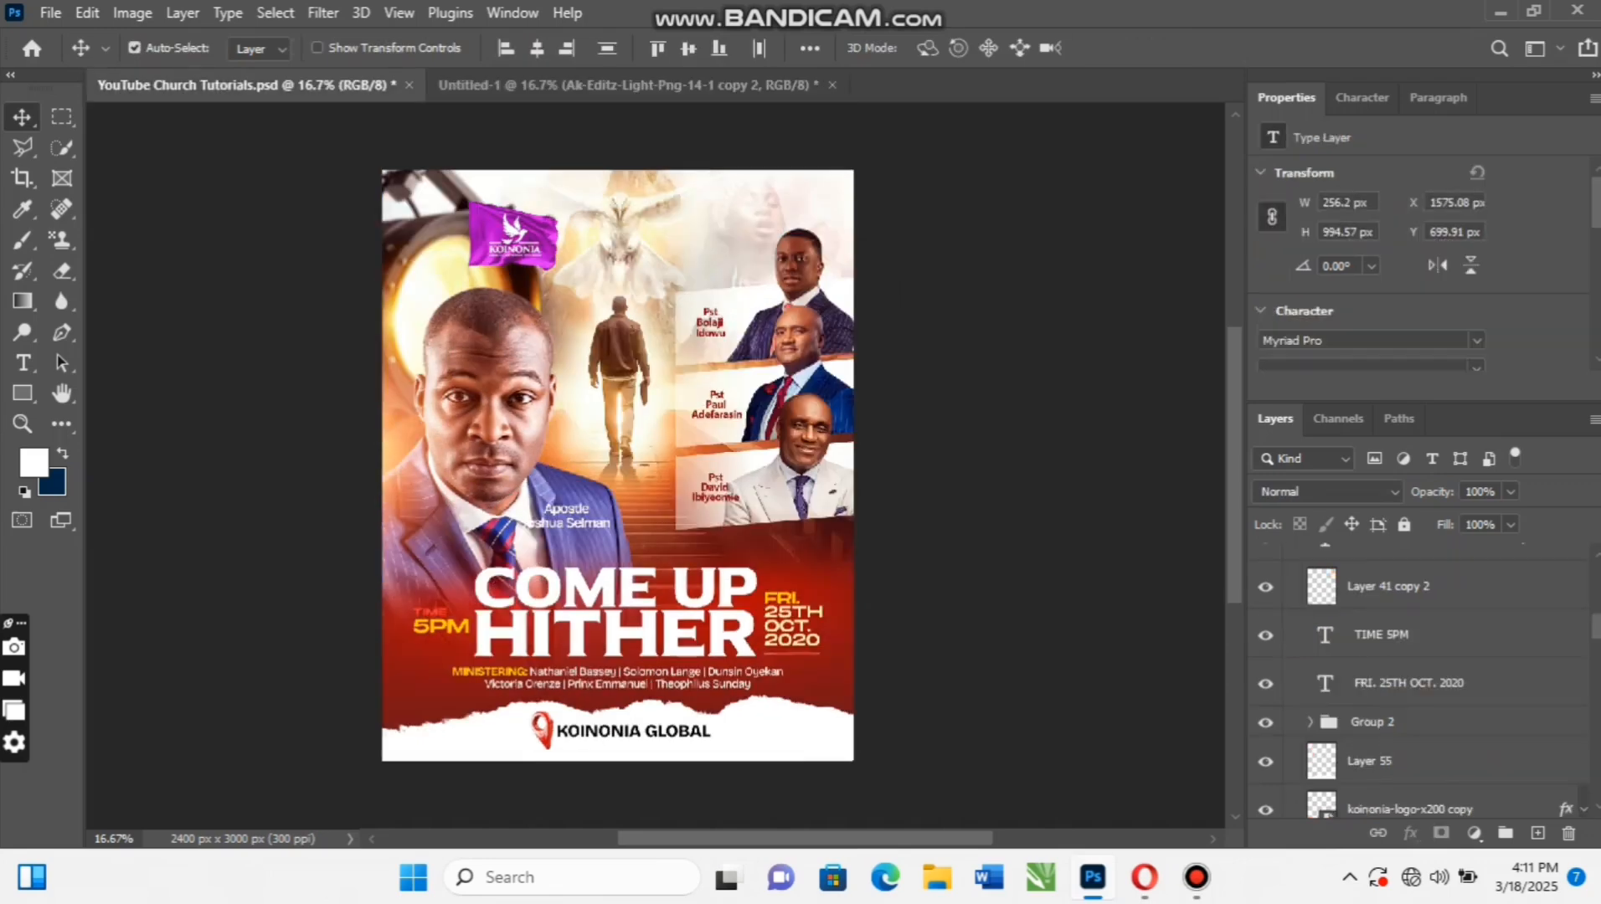
click(544, 85)
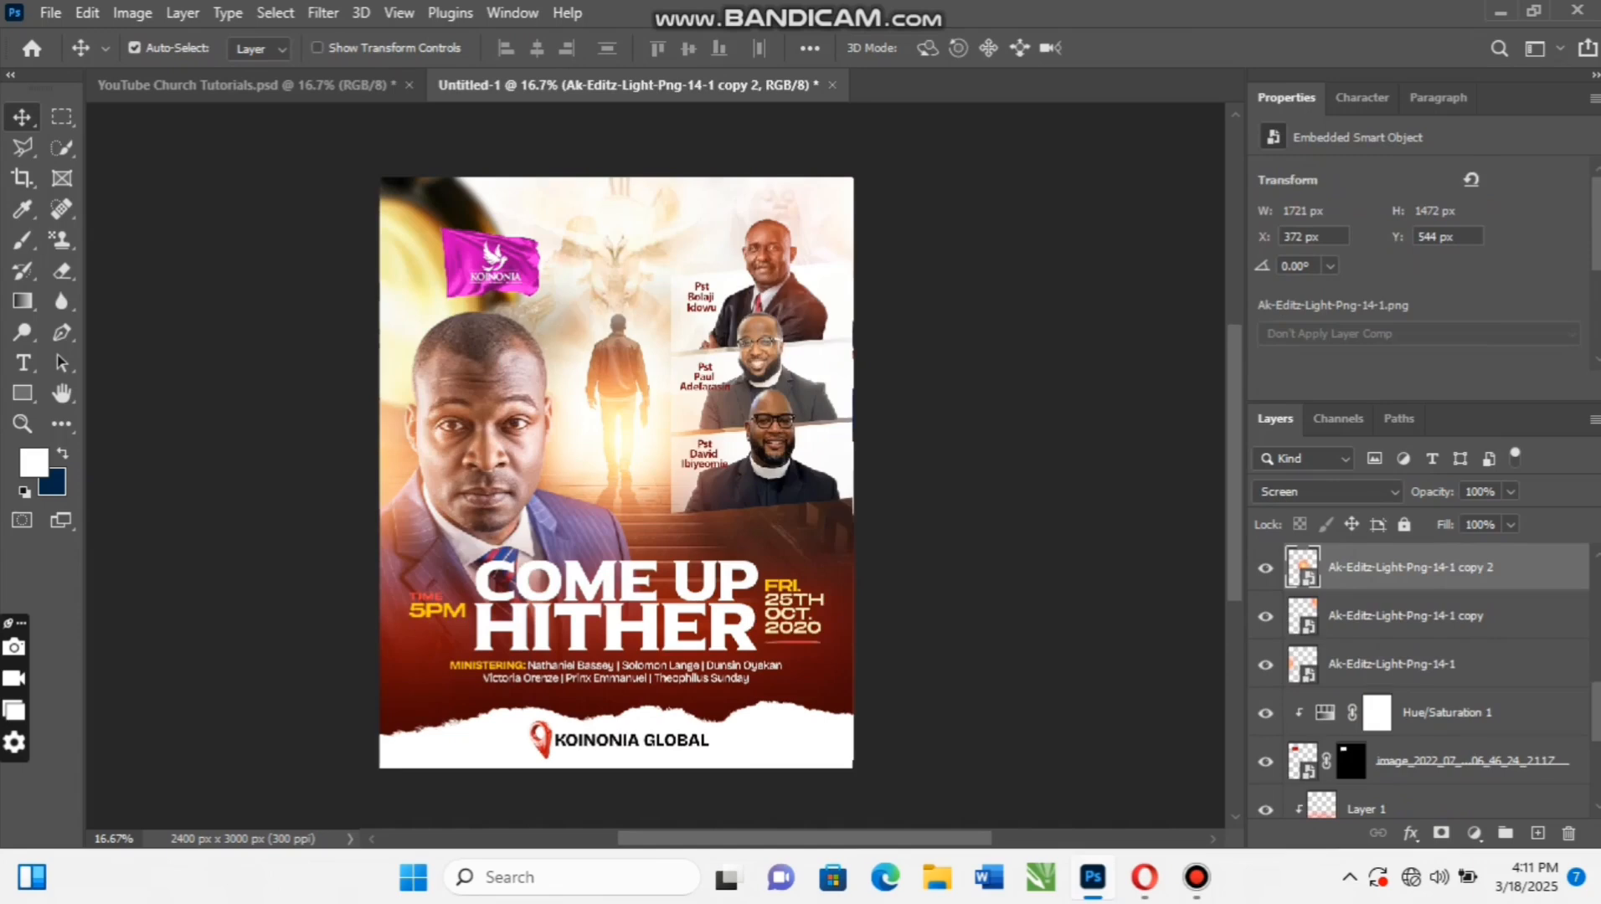
scroll(1423, 682, down, 5)
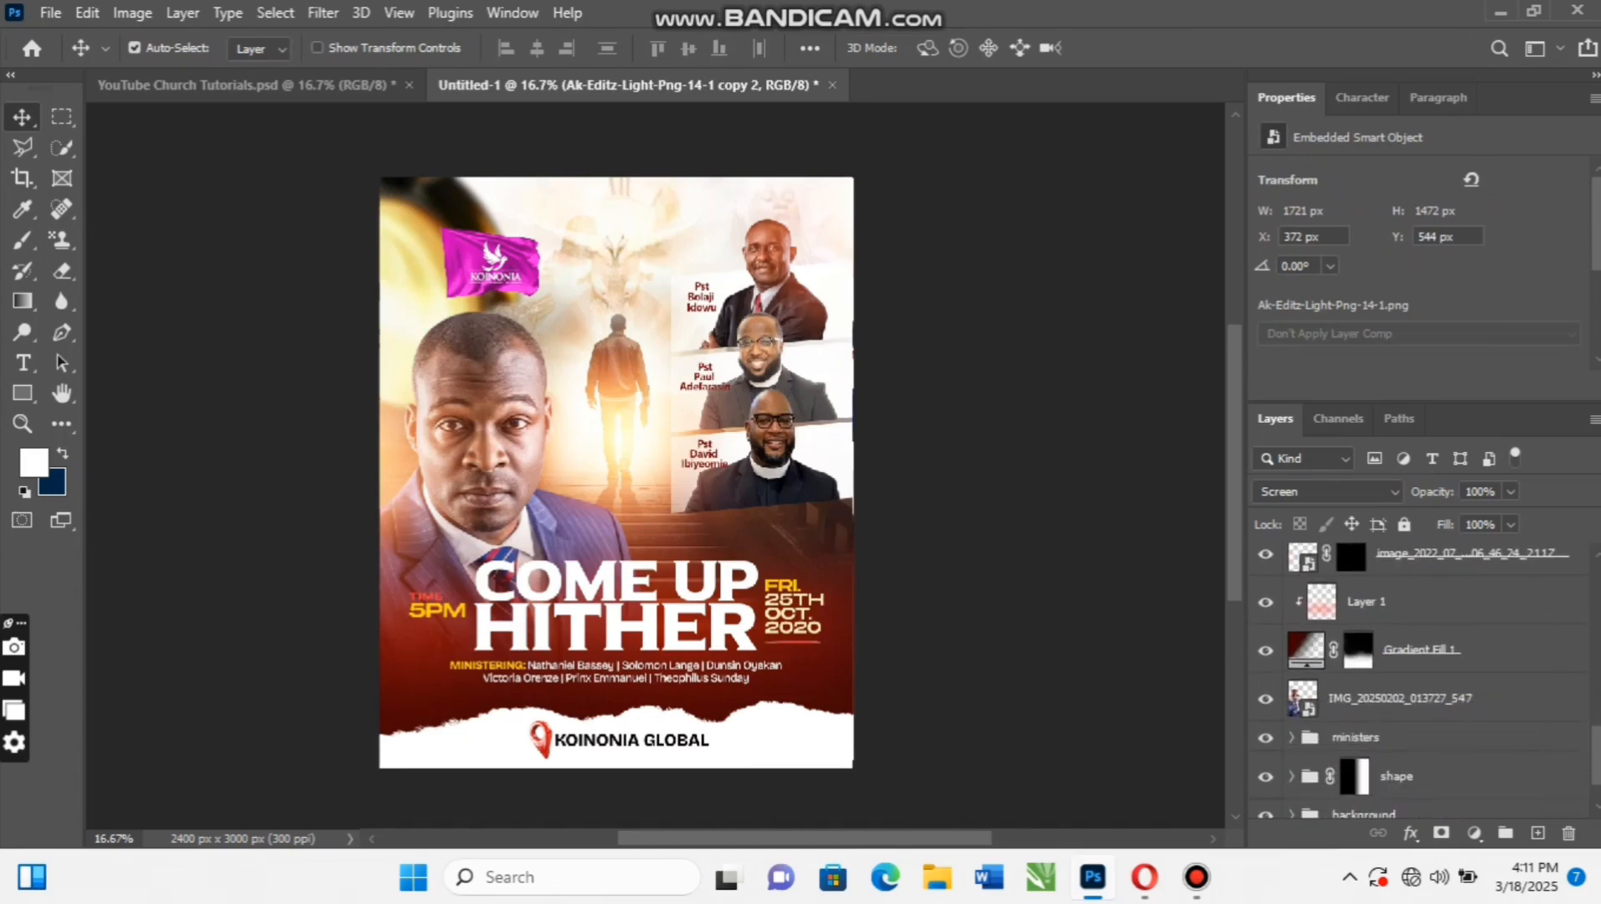
scroll(1424, 683, up, 6)
scroll(1423, 683, up, 1)
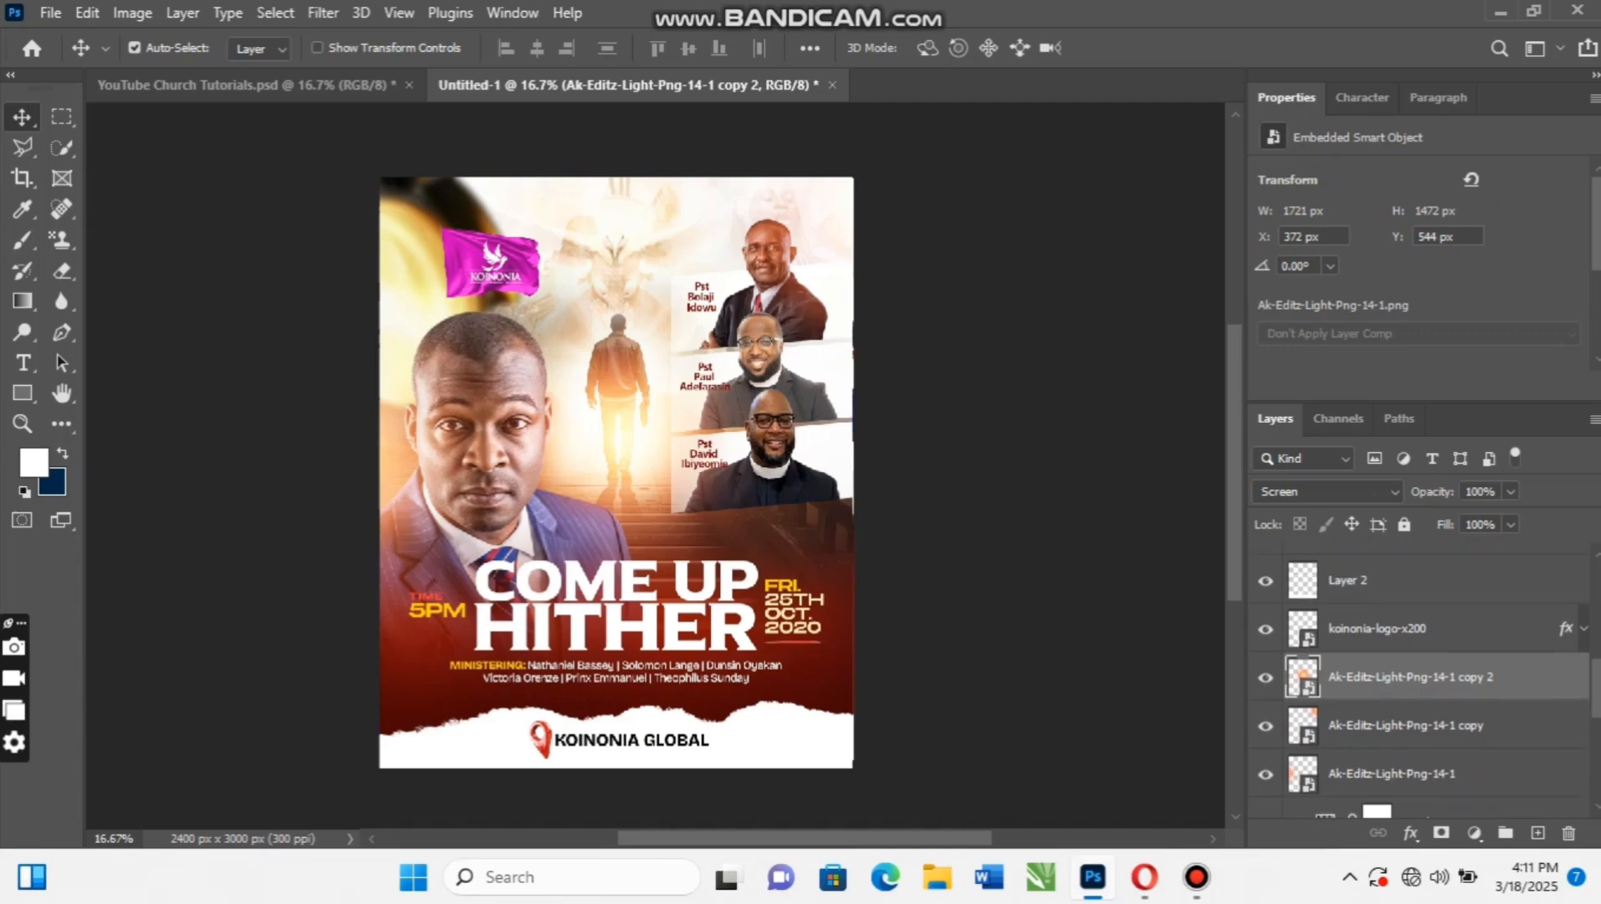
scroll(1423, 682, down, 2)
scroll(1423, 682, up, 1)
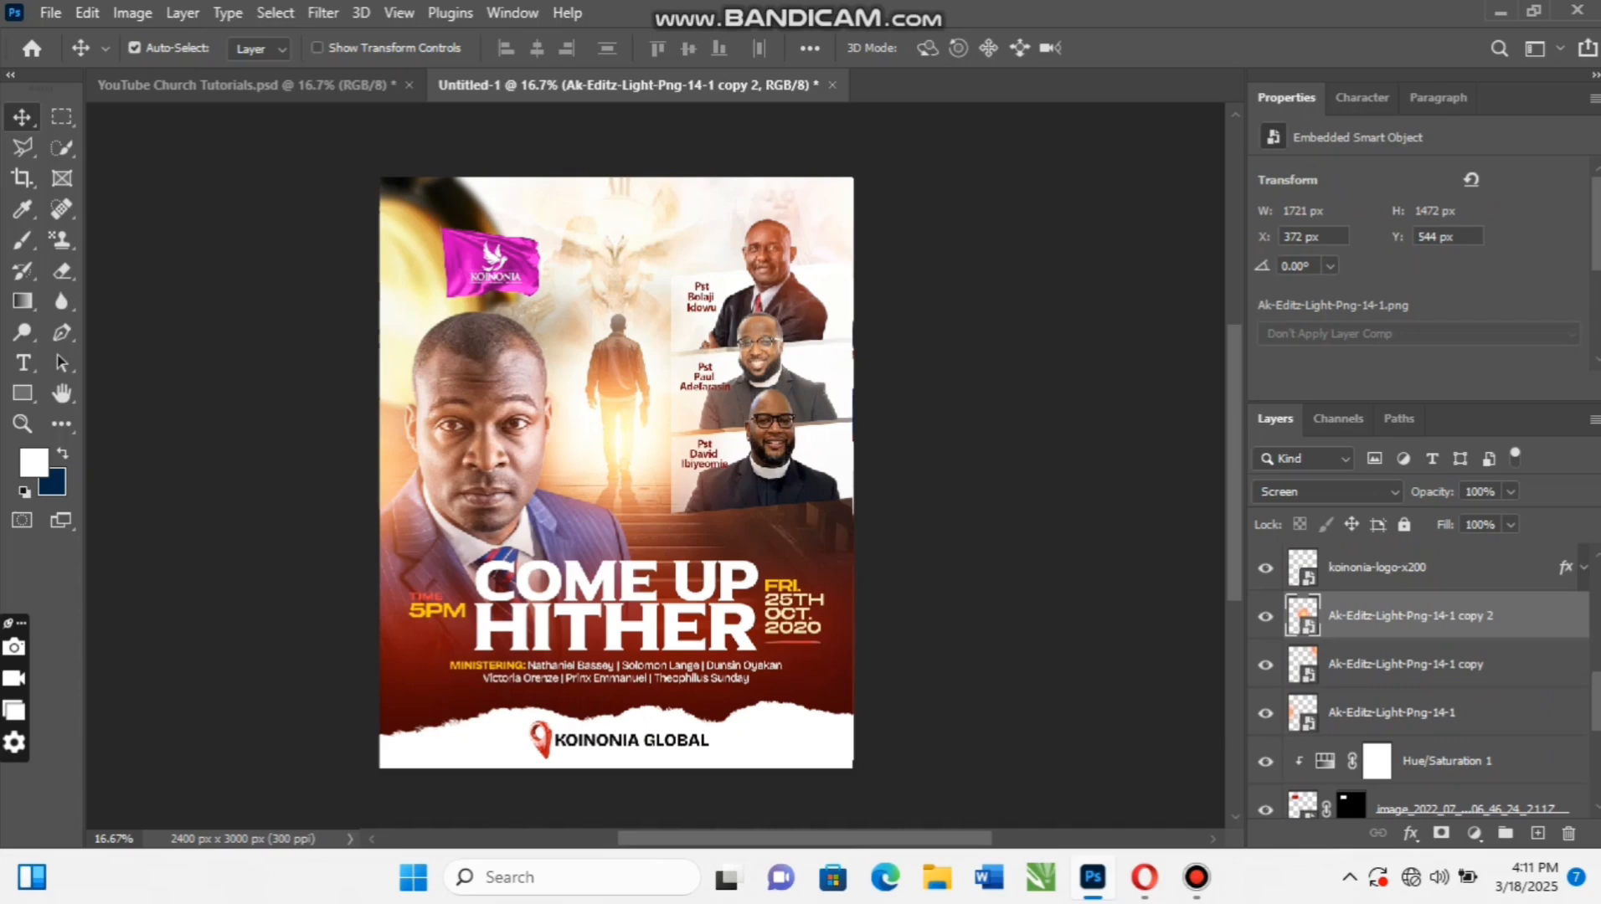
Add a Color Balance adjustment above the topmost pastor name layer, with midtones at Cyan/Red +18 and Yellow/Blue -4
scroll(1423, 678, up, 5)
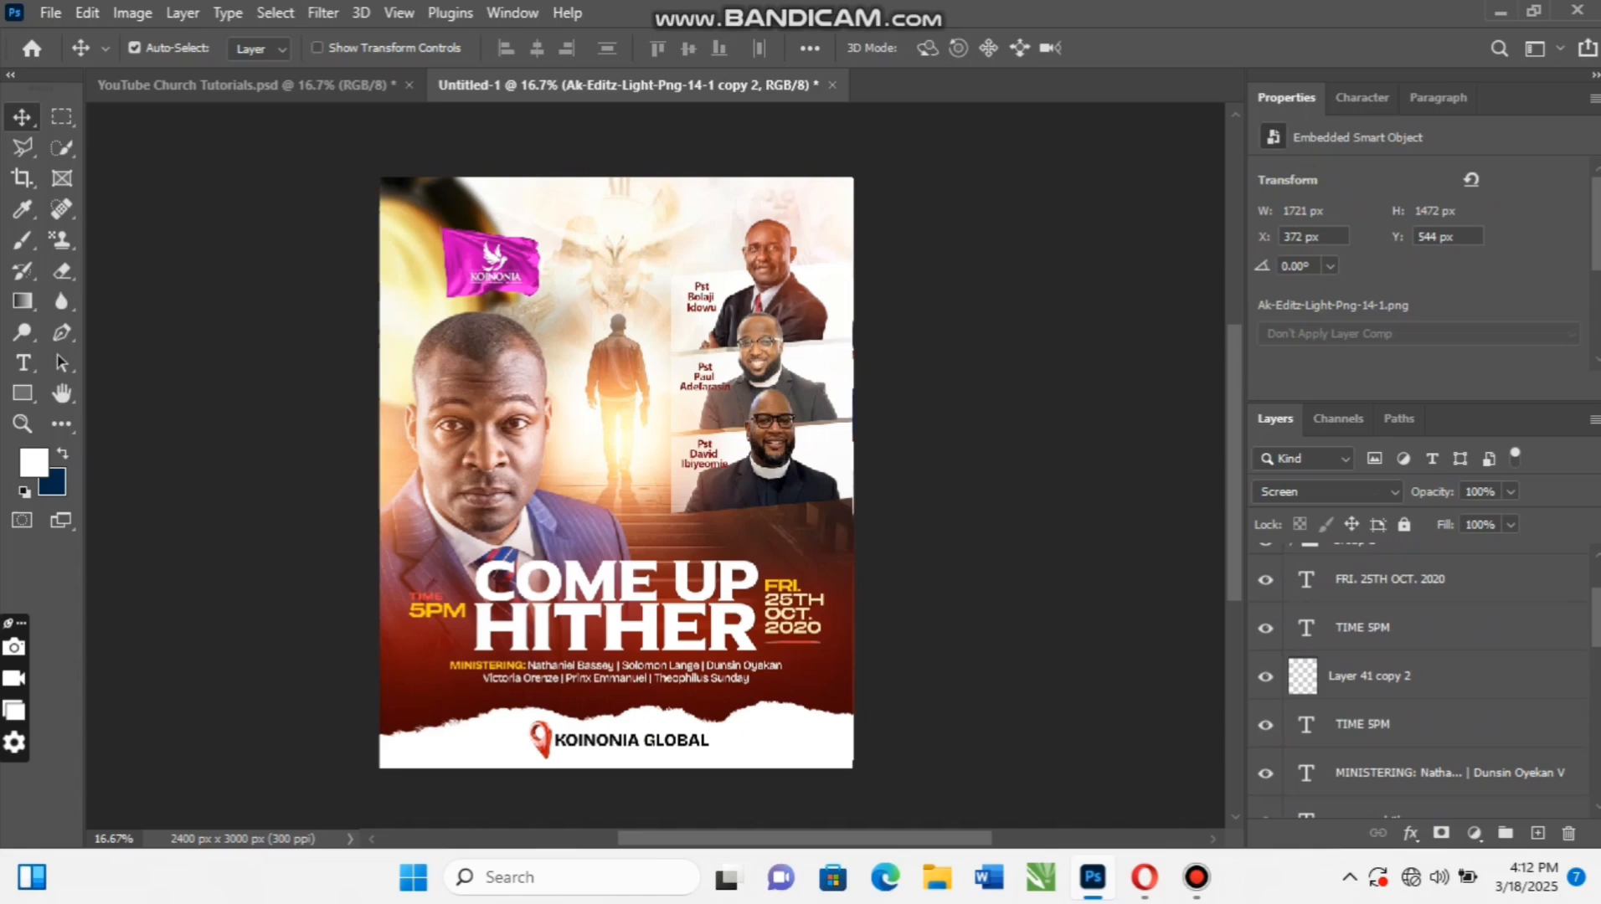
scroll(1423, 678, up, 3)
click(1406, 567)
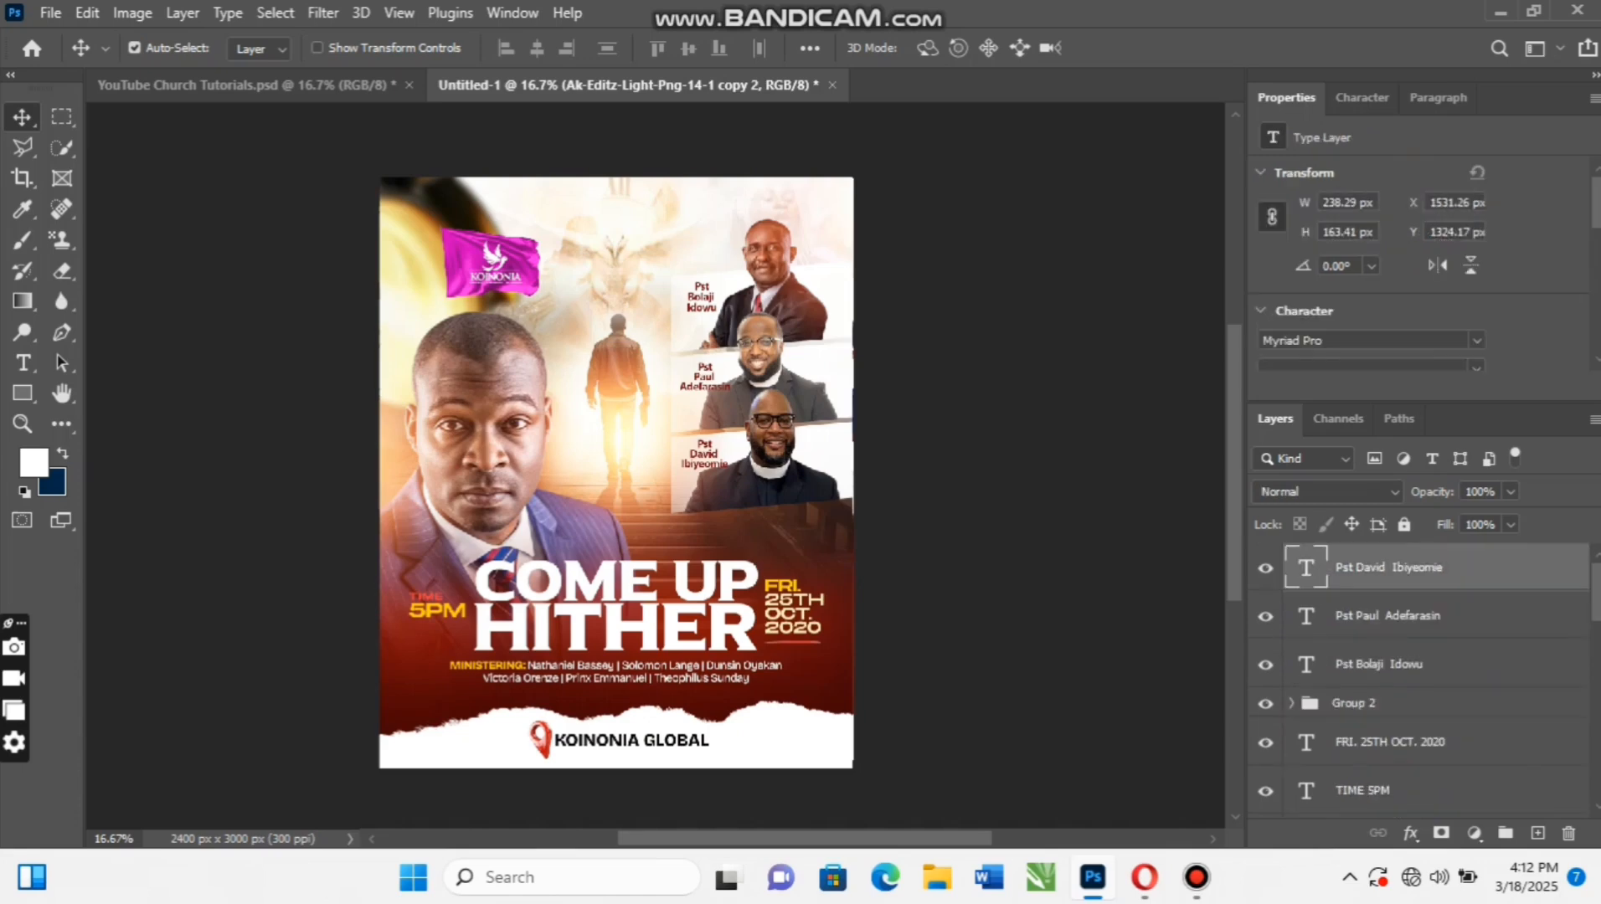
click(1474, 834)
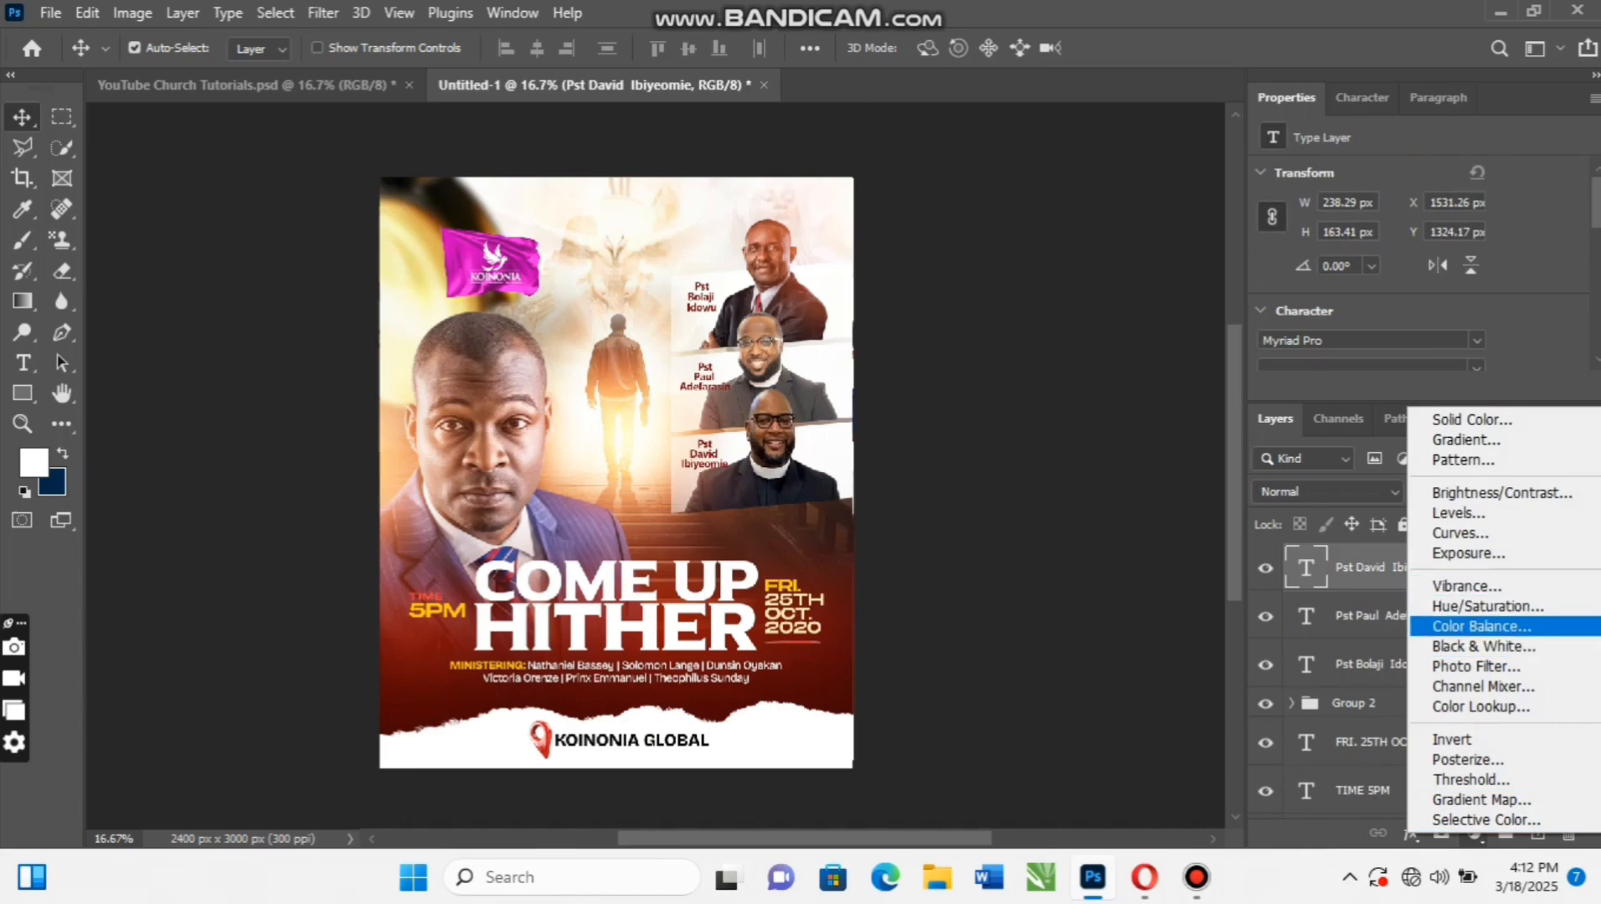
click(1481, 626)
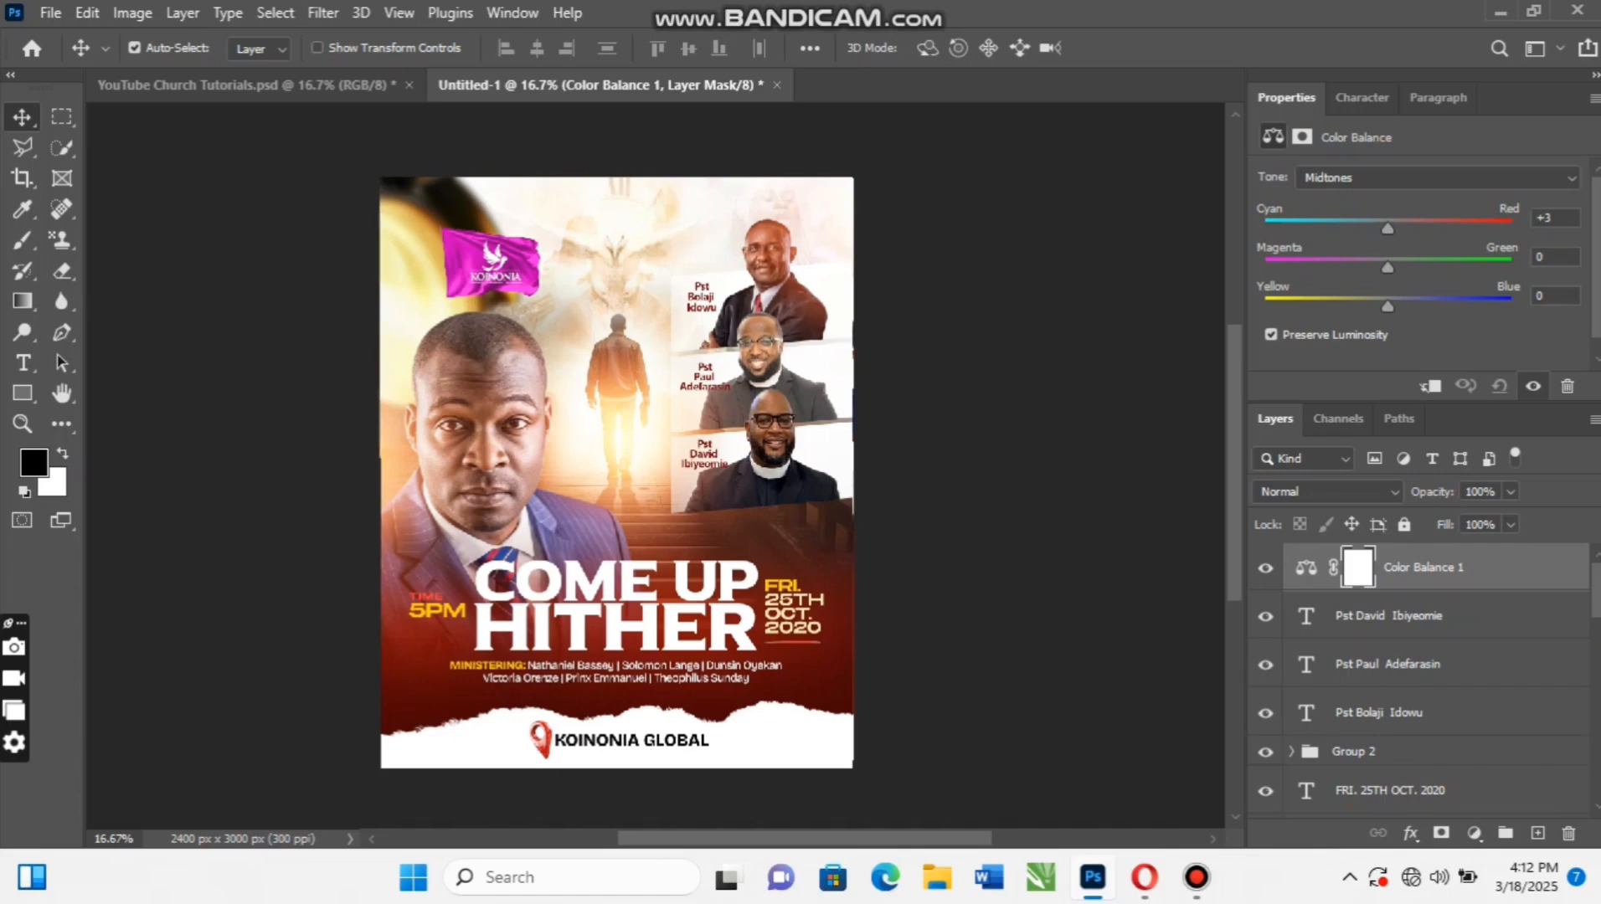
drag(1387, 228, 1409, 228)
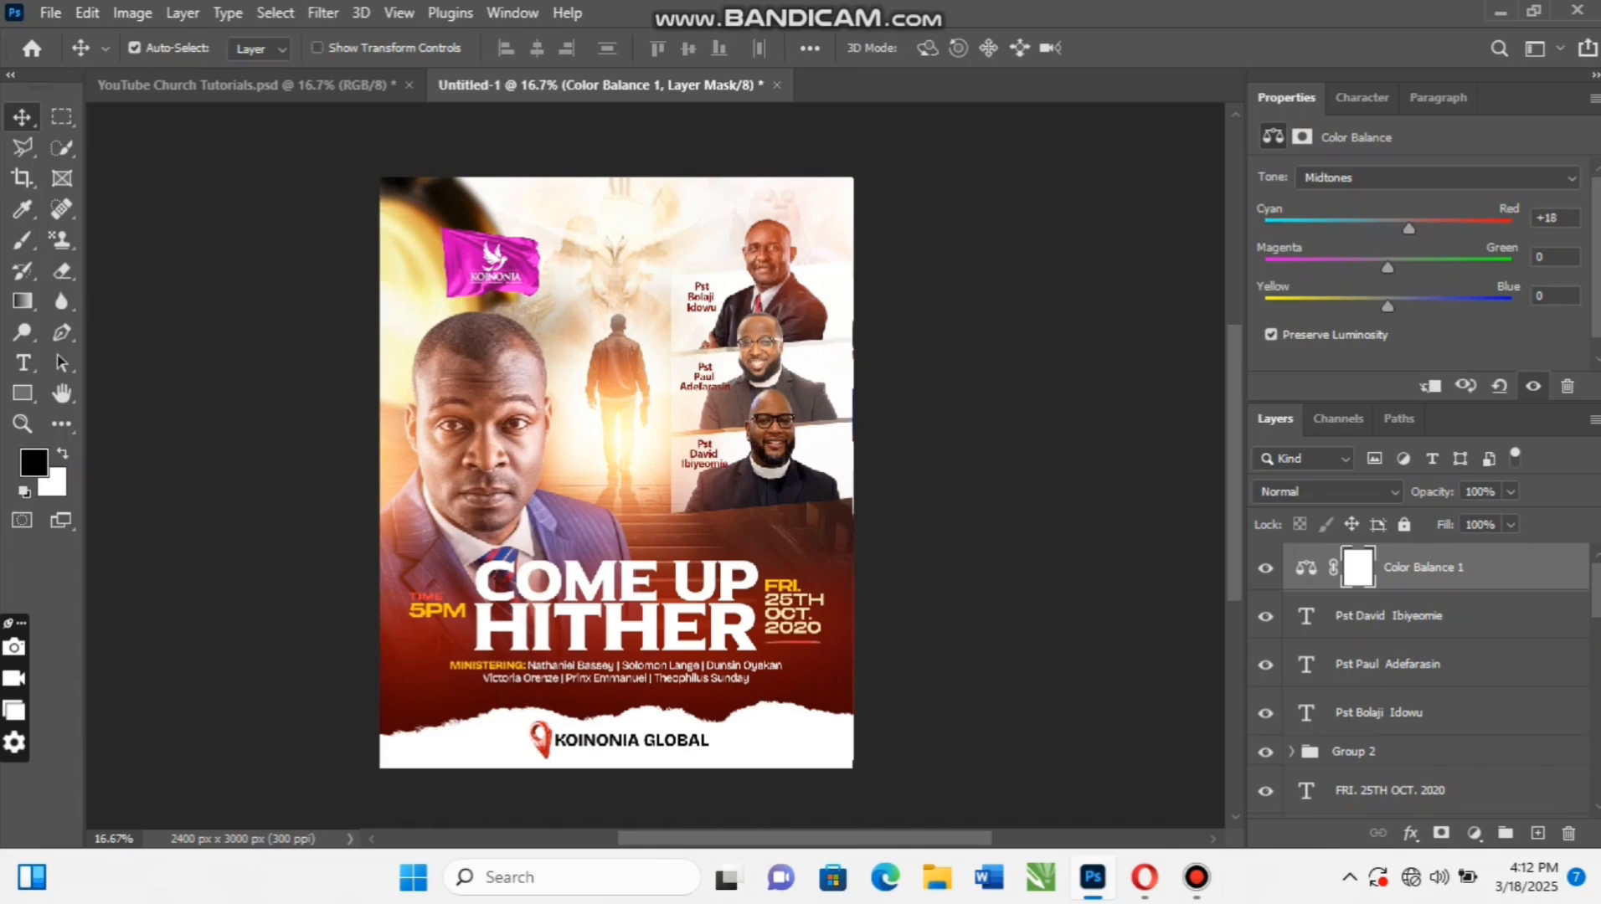
drag(1388, 307, 1382, 306)
Set the Color Balance shadows to Cyan/Red +7
click(1437, 177)
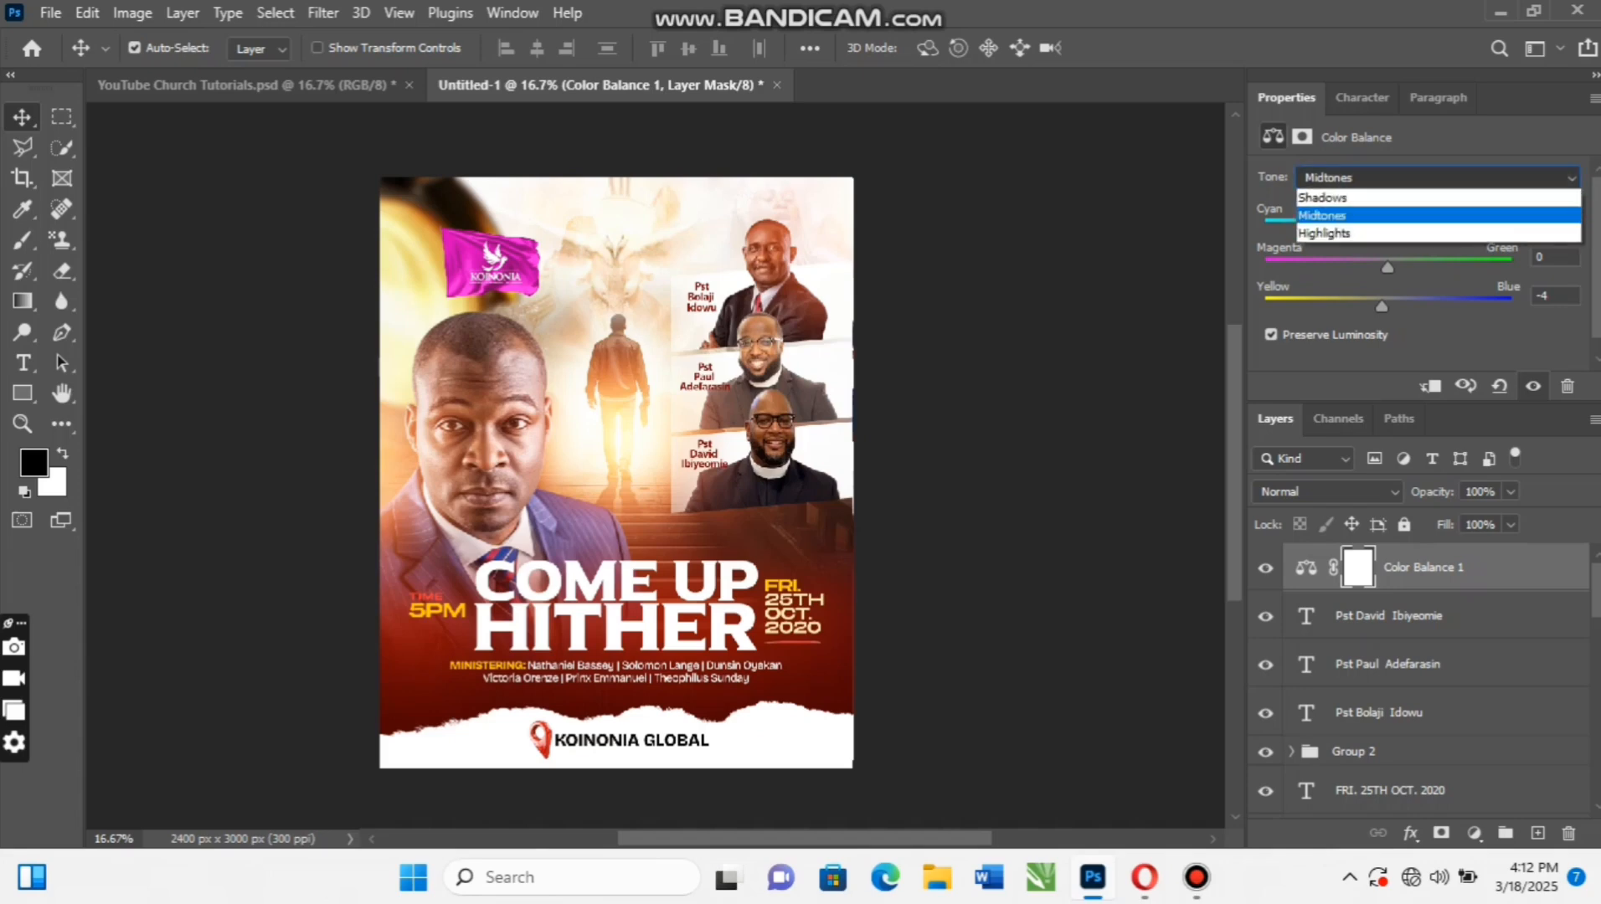
click(1339, 197)
drag(1387, 228, 1396, 228)
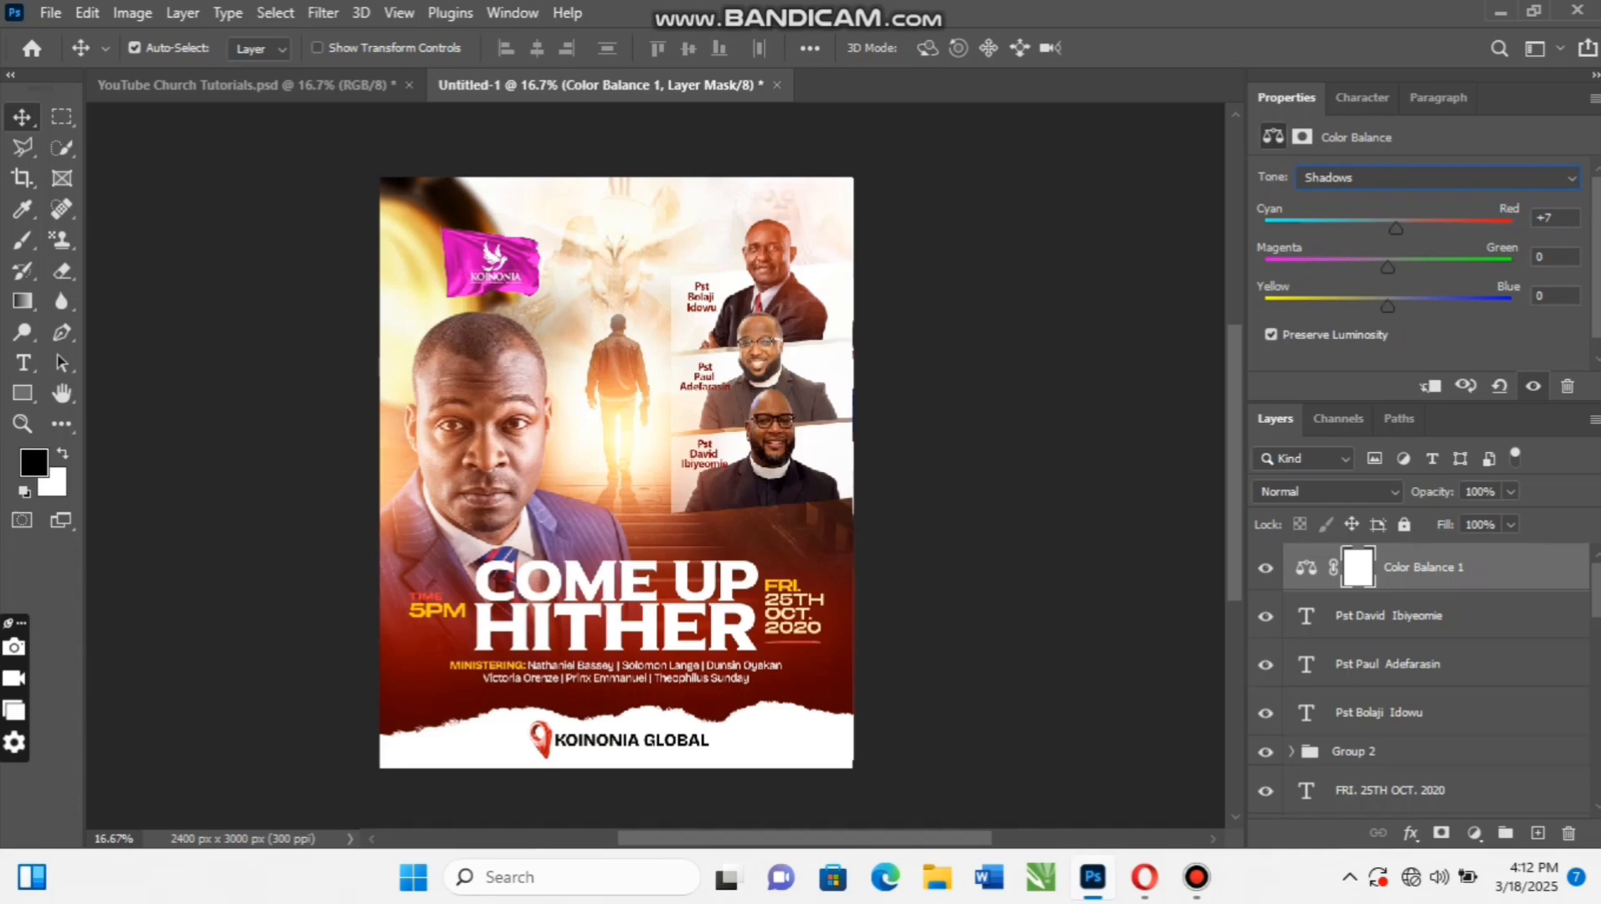
Shift the Color Balance shadows slightly toward blue and set the highlights' Yellow/Blue to -5
drag(1388, 307, 1396, 307)
click(1437, 178)
click(1339, 227)
drag(1388, 306, 1381, 307)
Reselect the Color Balance adjustment and set its highlights to Cyan/Red +5
drag(824, 216, 830, 178)
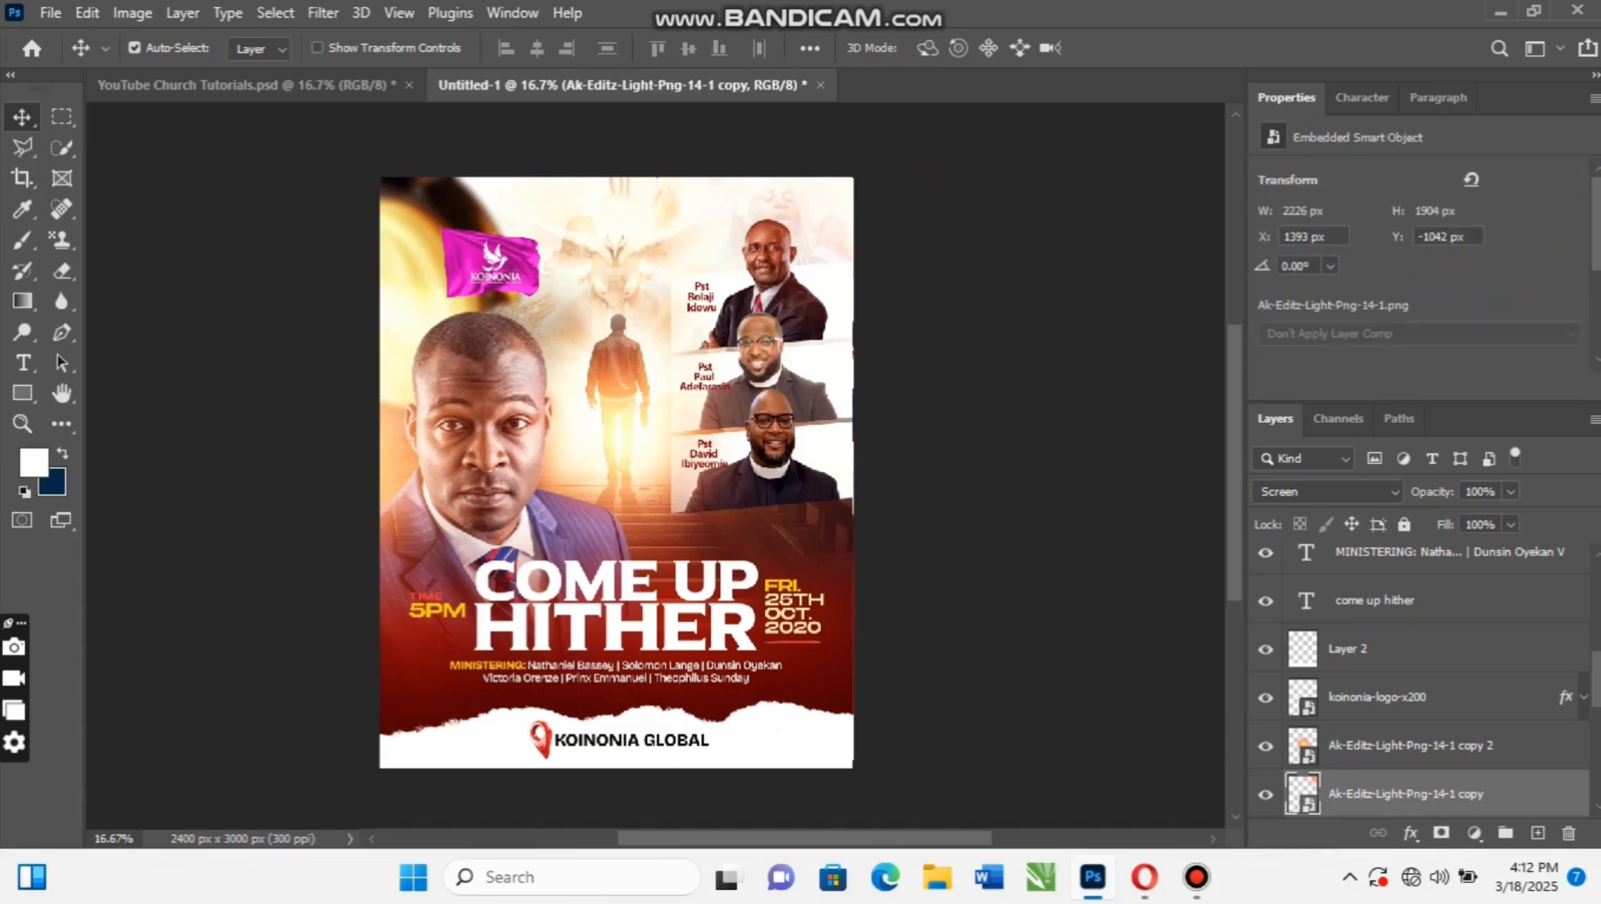
scroll(1415, 670, up, 5)
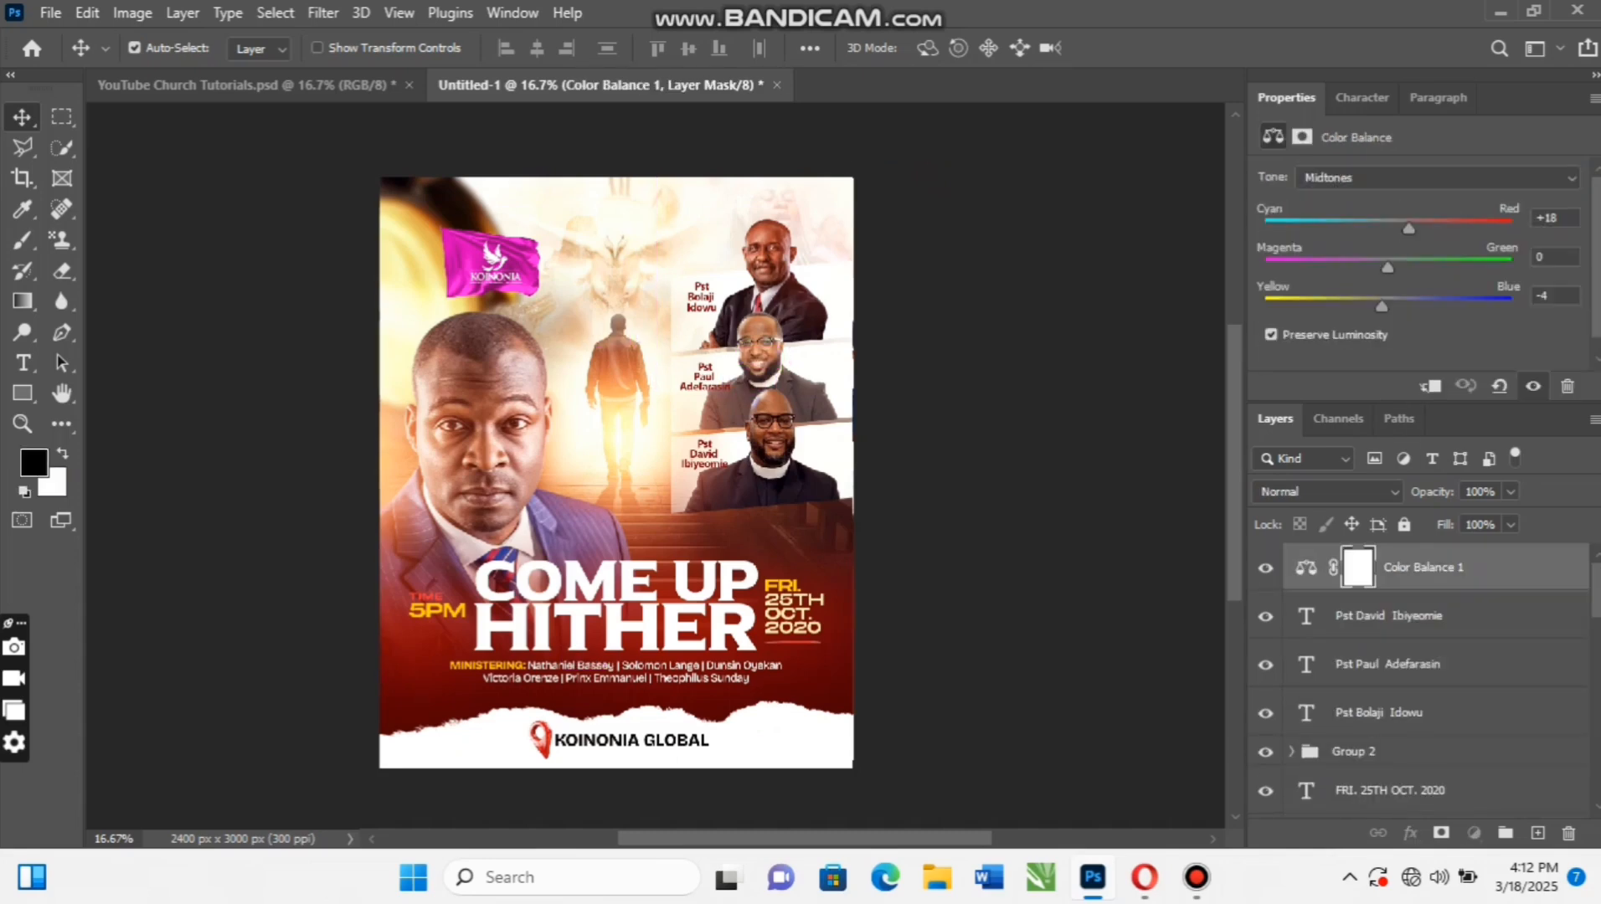
click(1306, 568)
click(1437, 178)
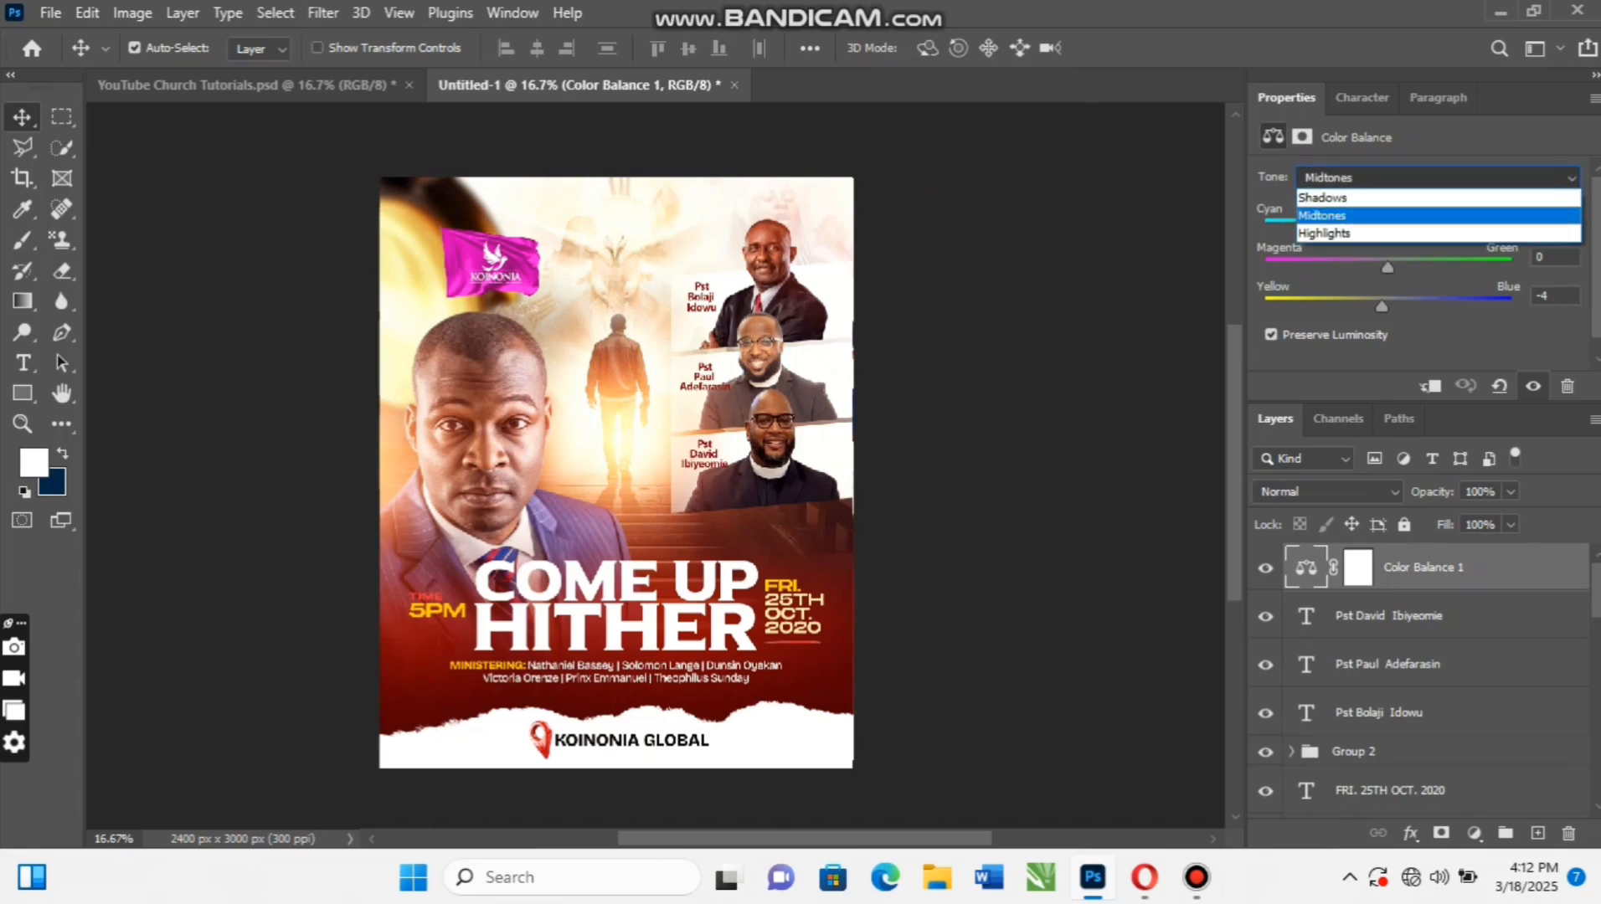
click(1373, 234)
drag(1387, 229, 1393, 229)
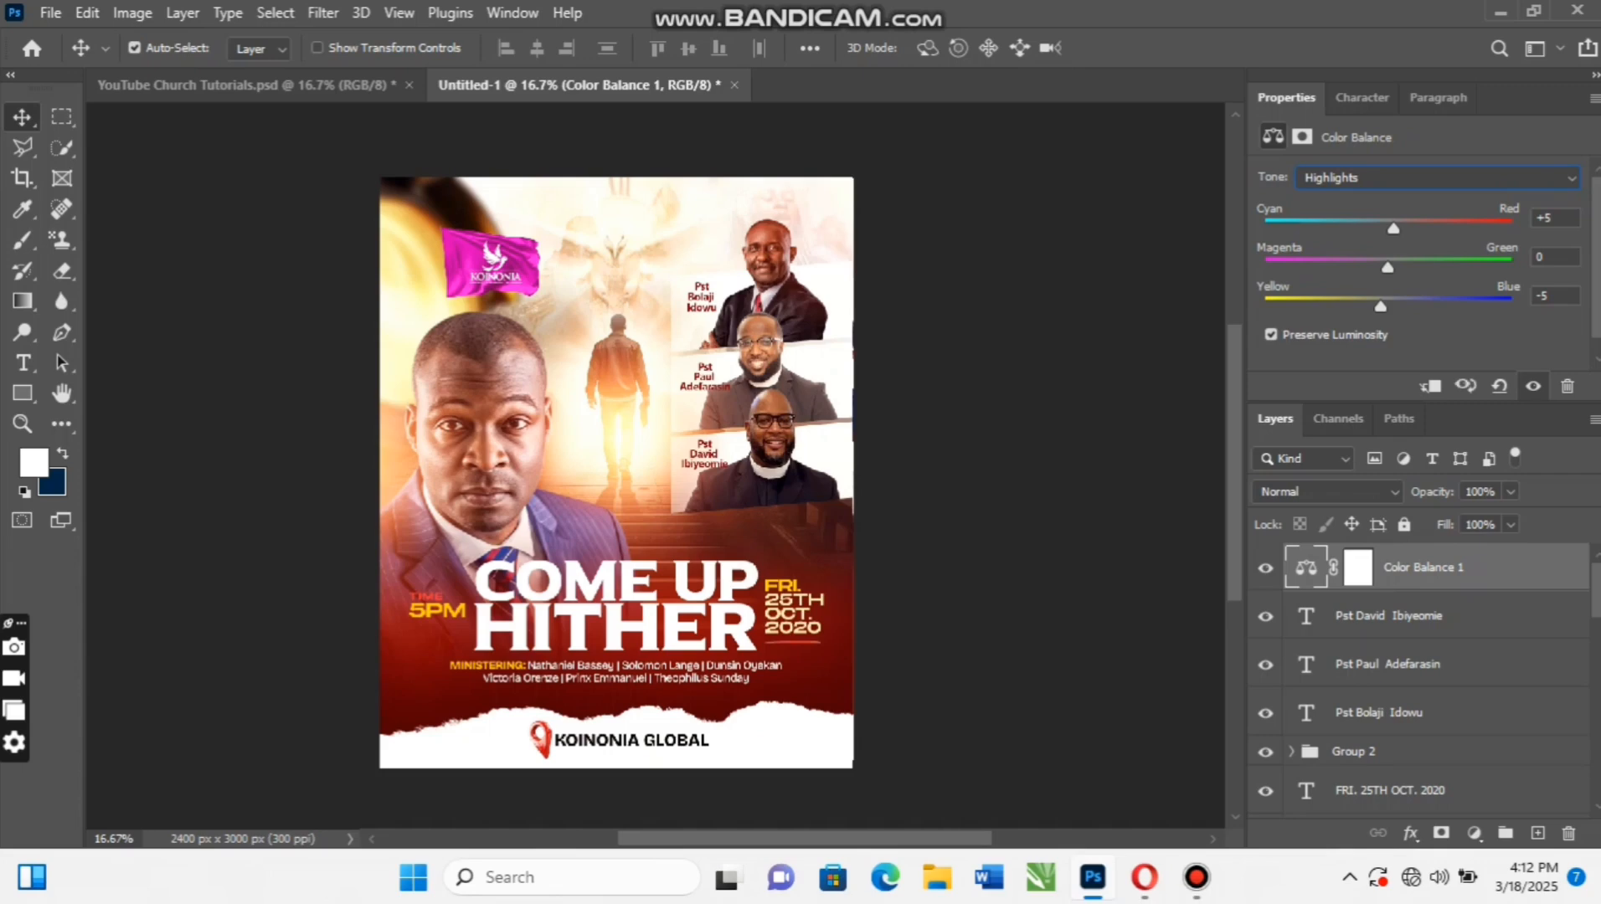
Add a Color Lookup adjustment above the Color Balance with the 3Strip.look 3D LUT, and lower its opacity to about 34%
click(1474, 833)
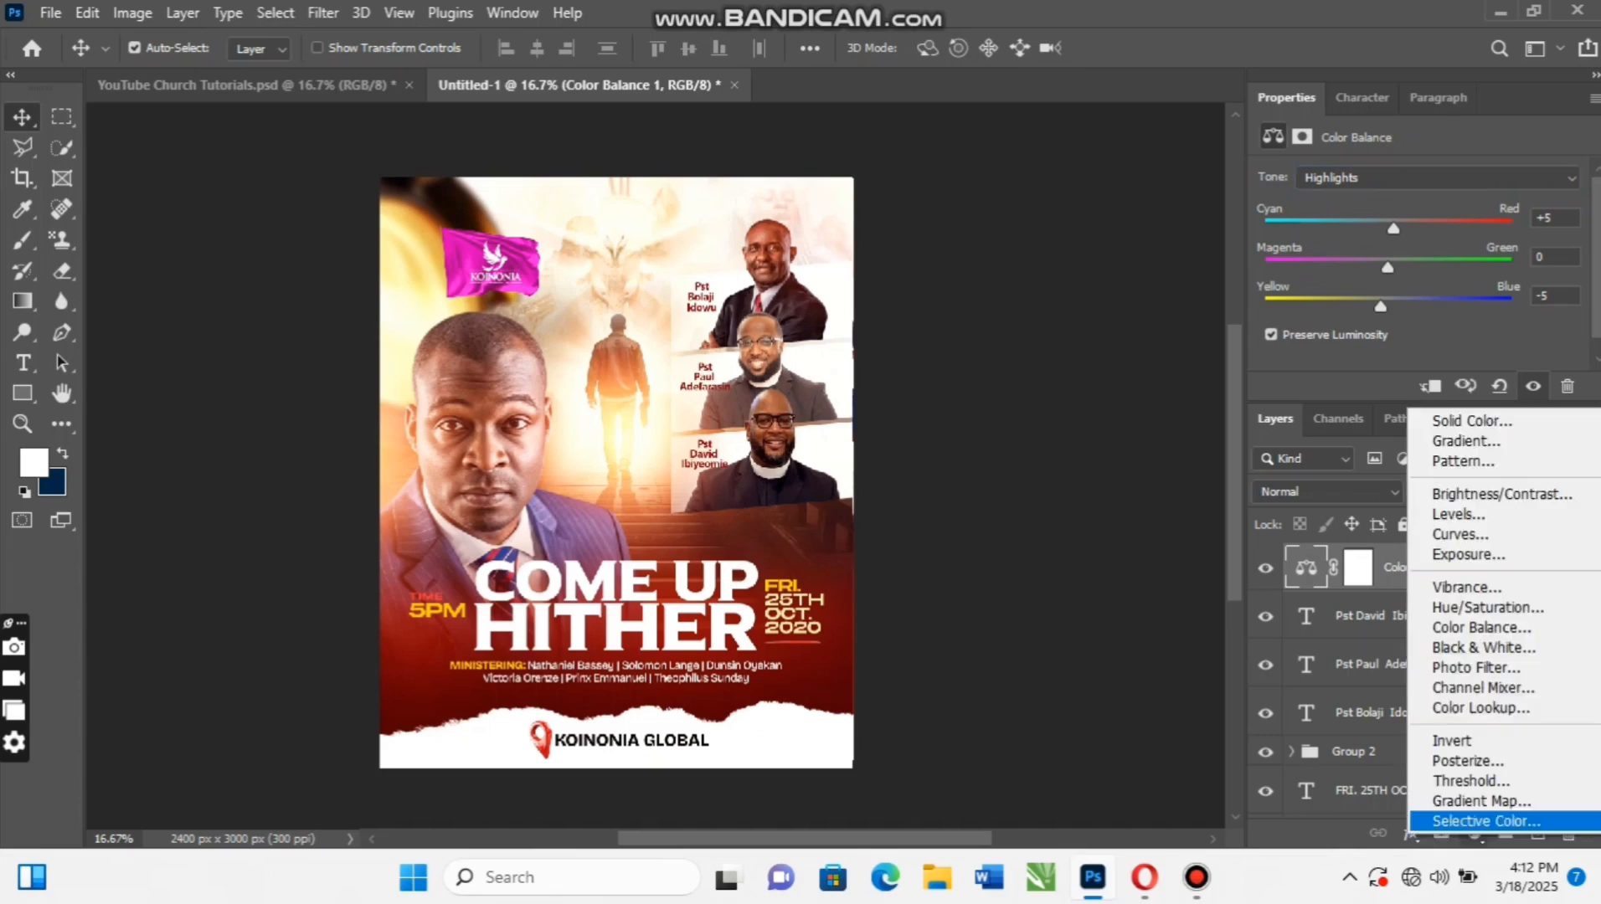
click(1480, 707)
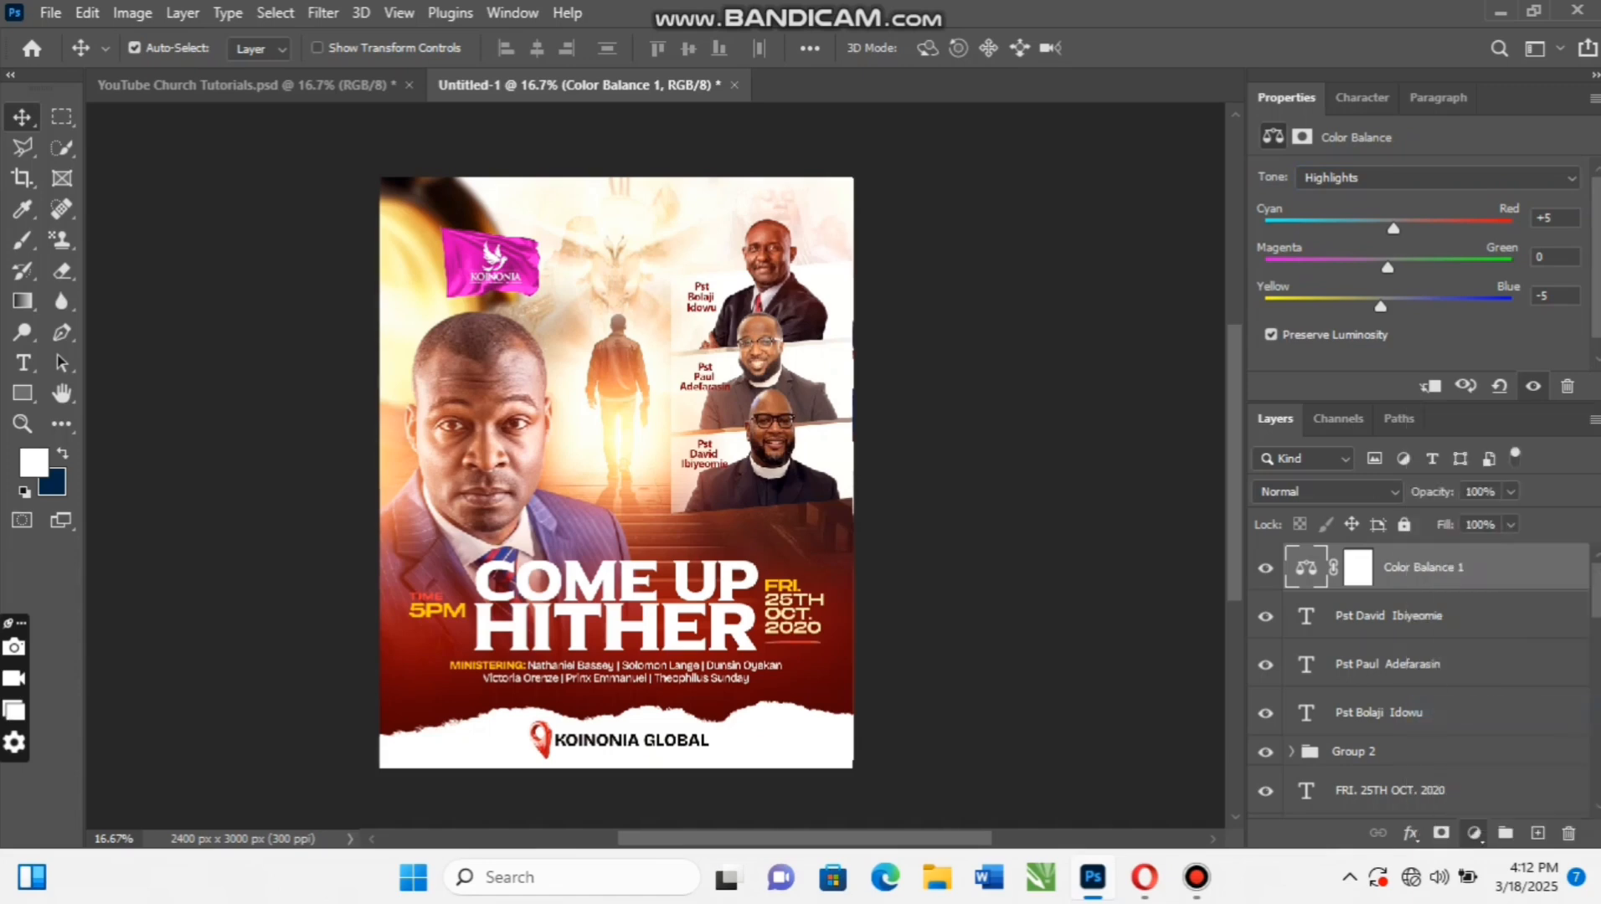
click(1463, 179)
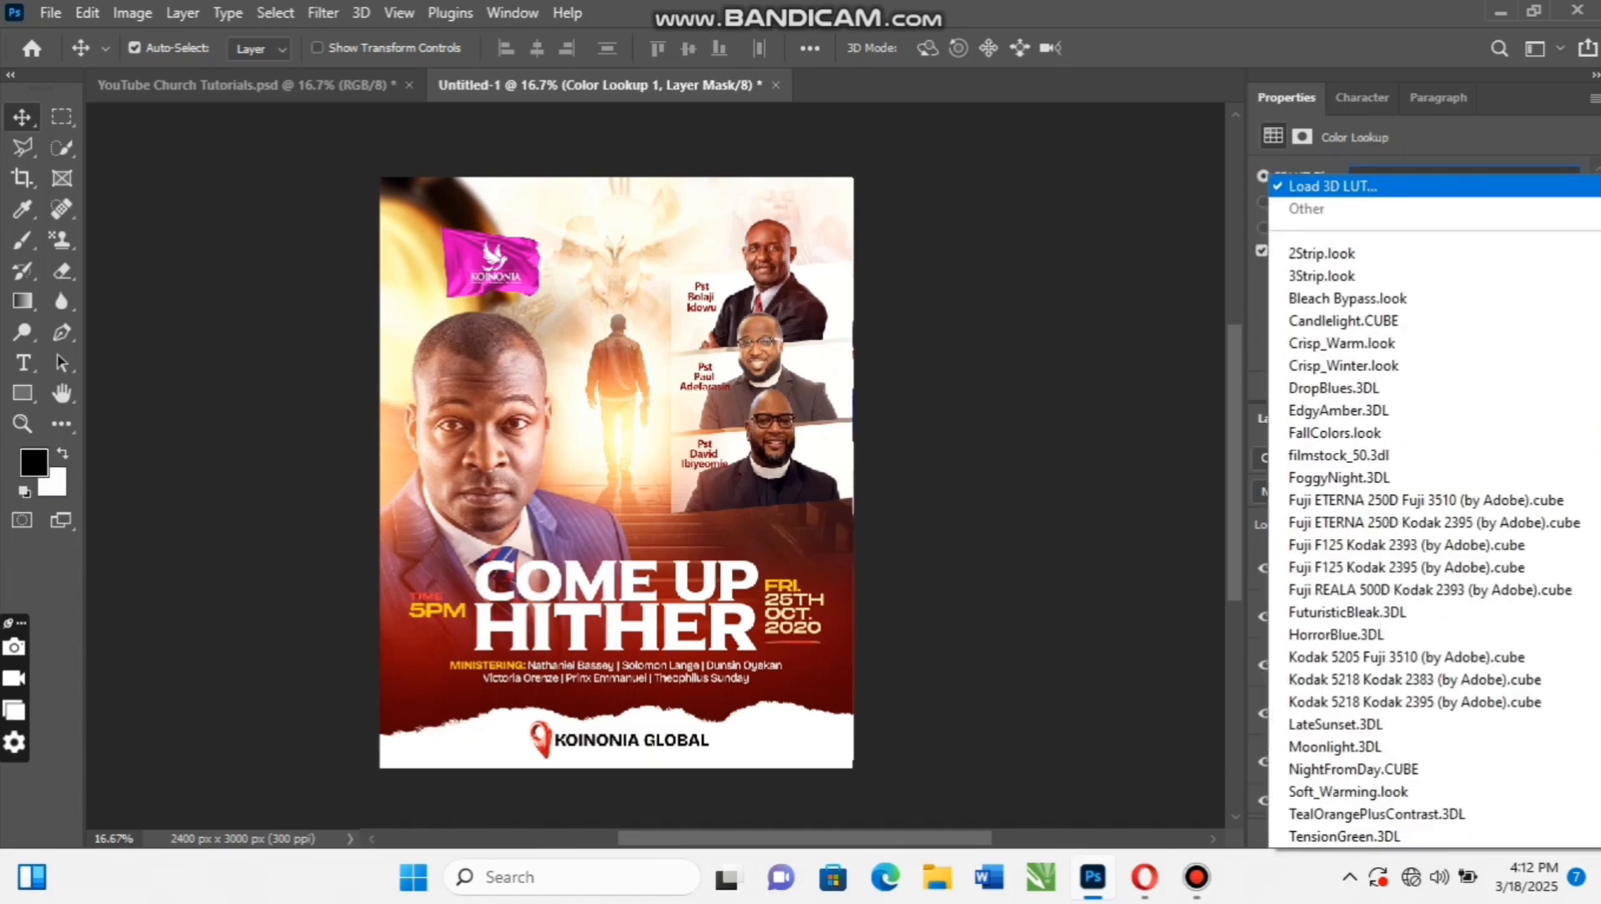
click(1321, 275)
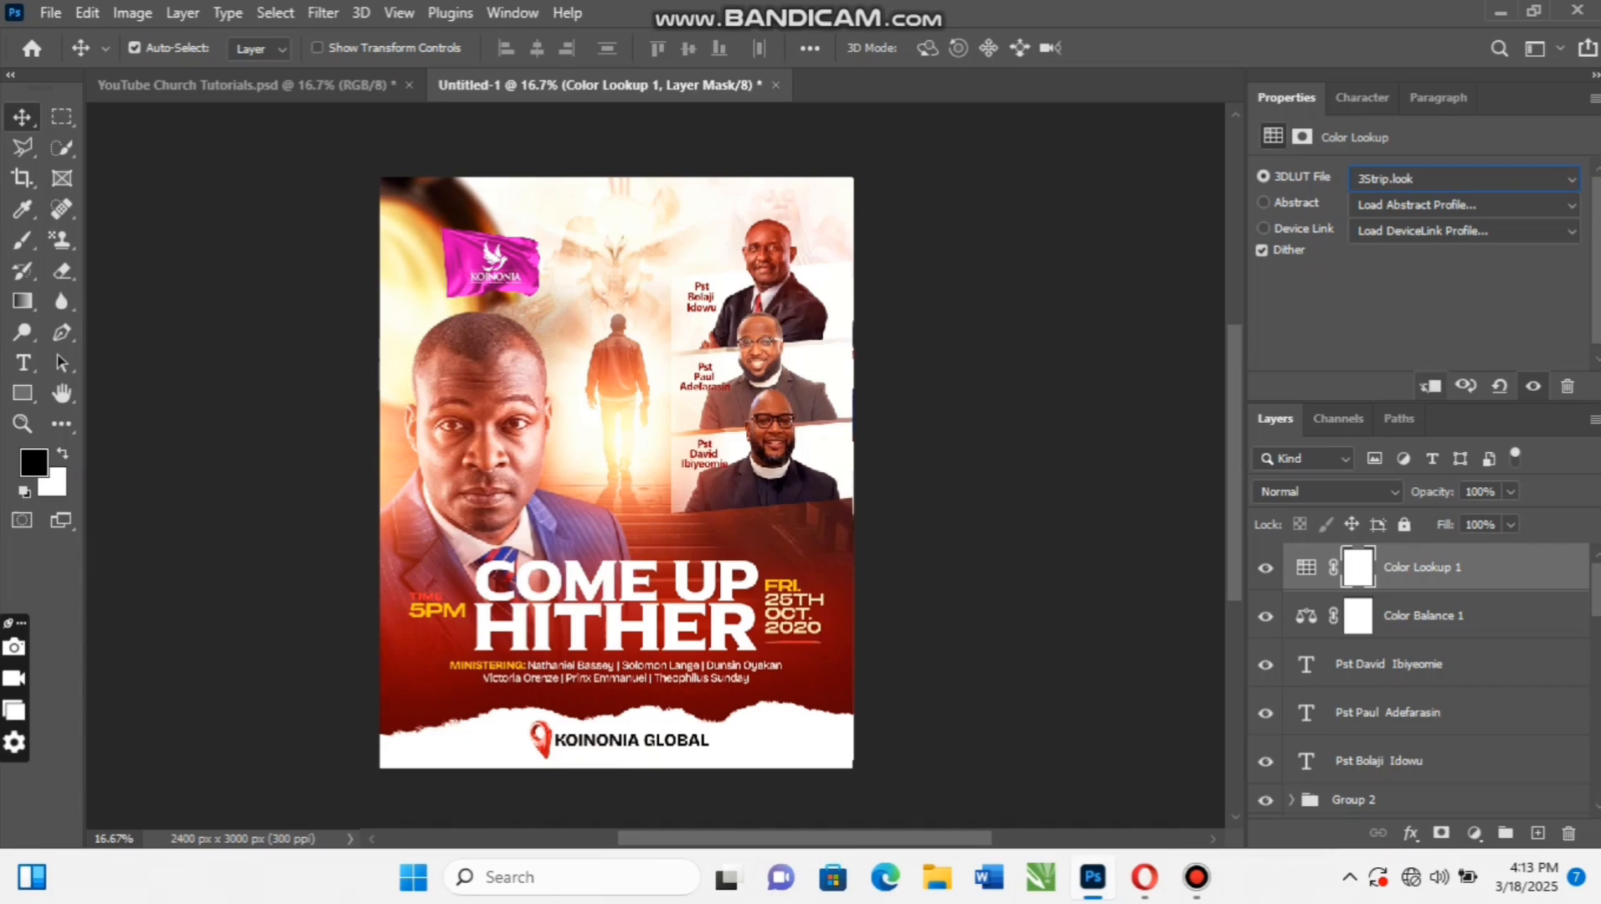
drag(1437, 493, 1360, 493)
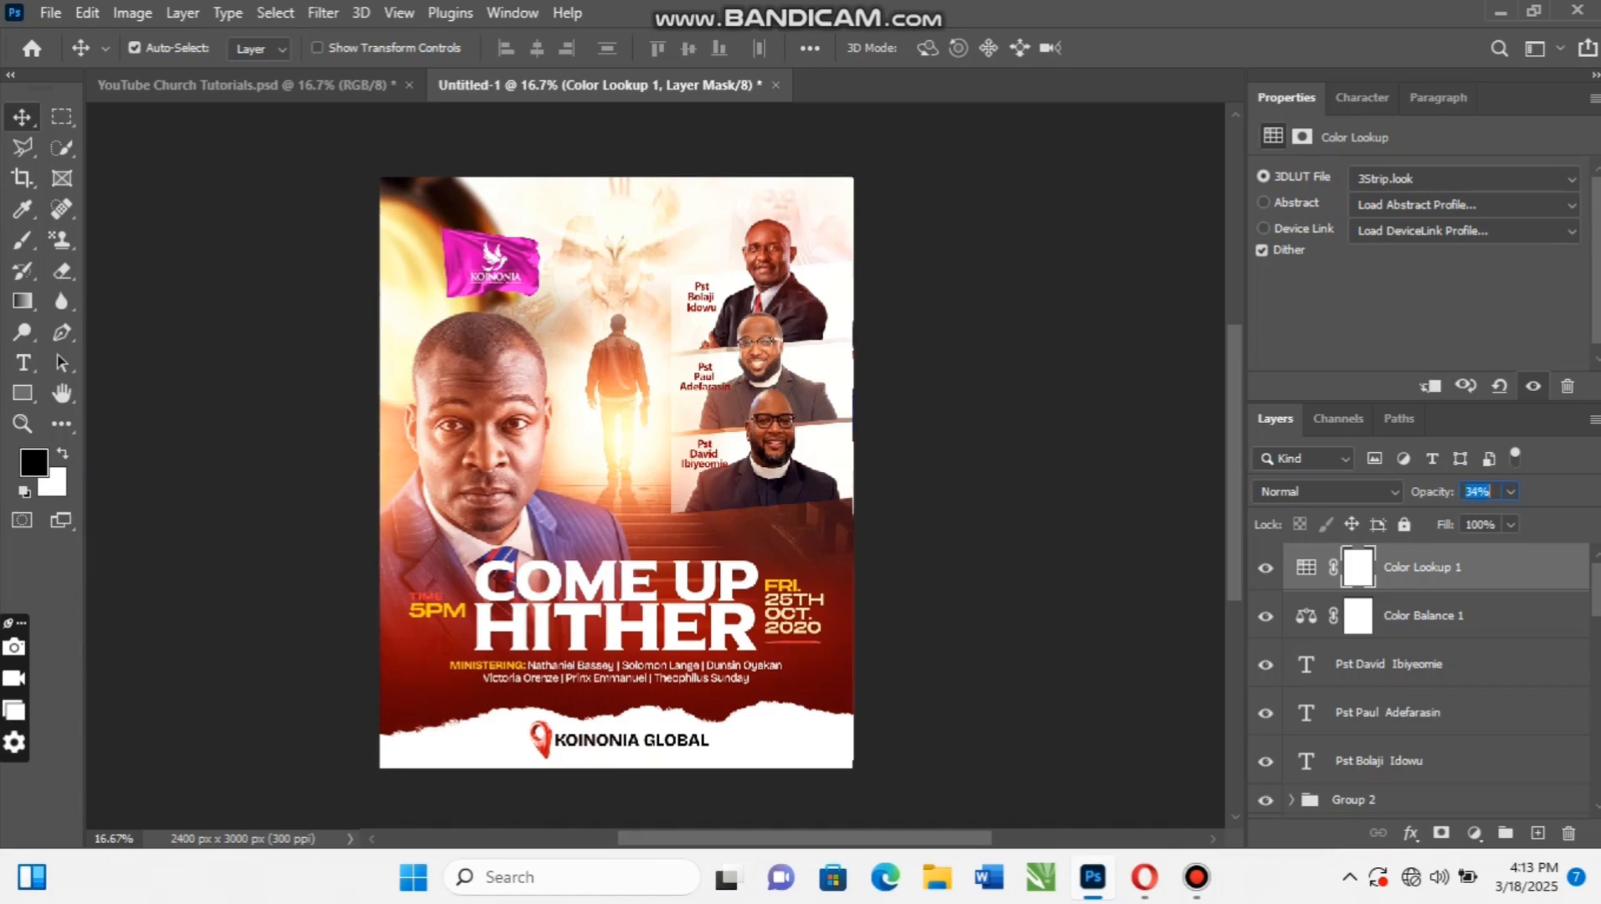
key(Down)
key(Return)
Add a Photo Filter adjustment above the Color Lookup and check the Photo Filter settings in YouTube Church Tutorials.psd
click(1474, 833)
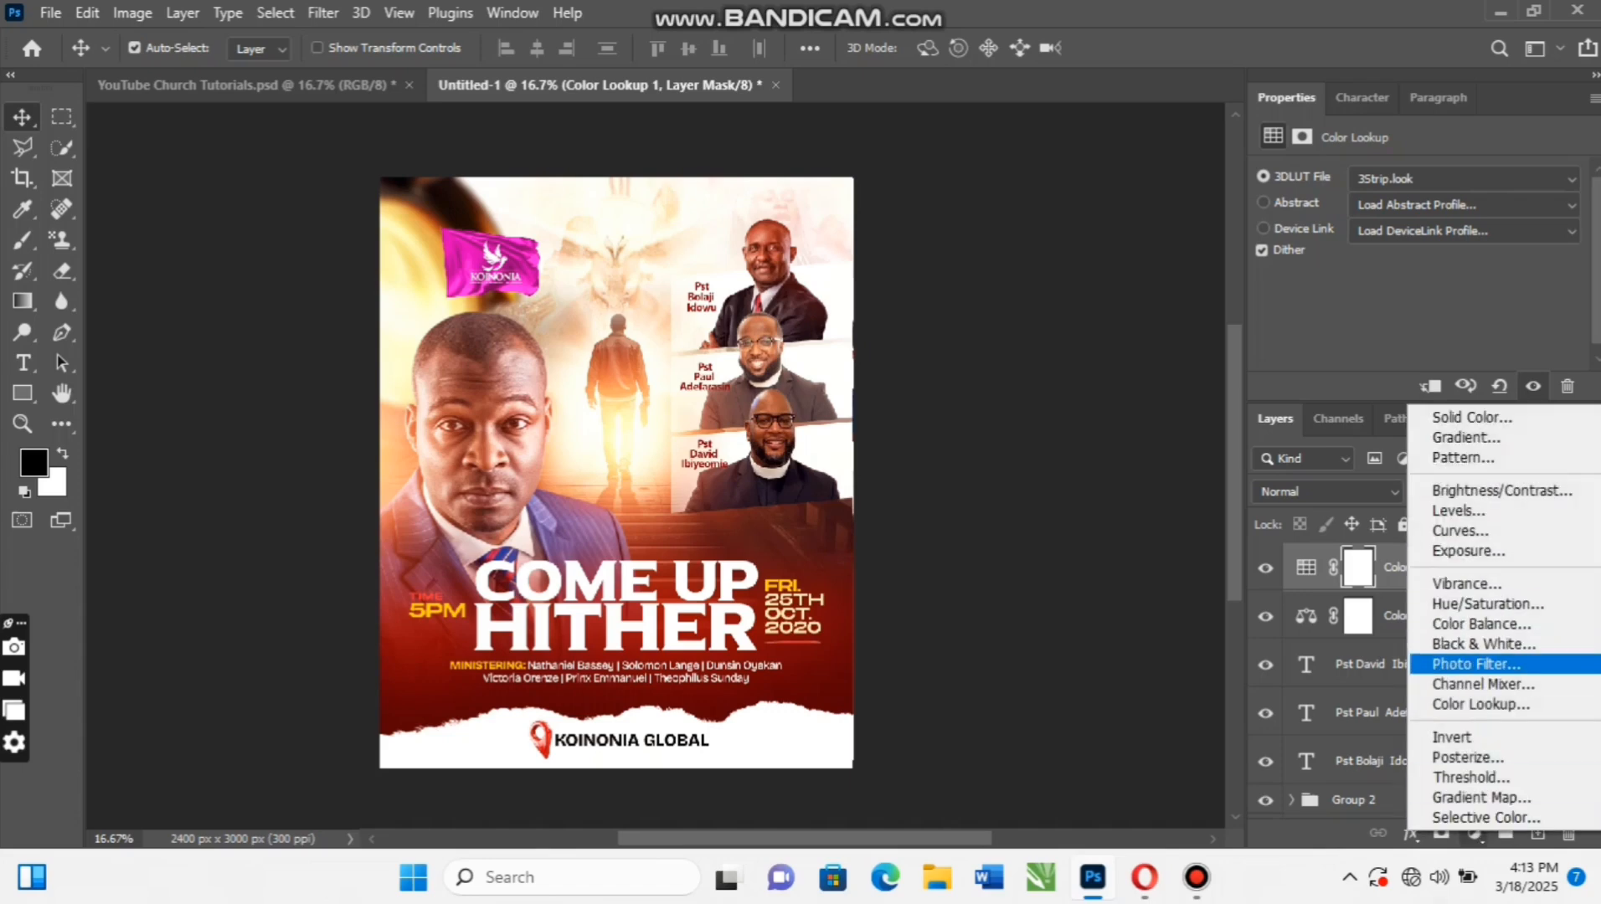
click(1475, 664)
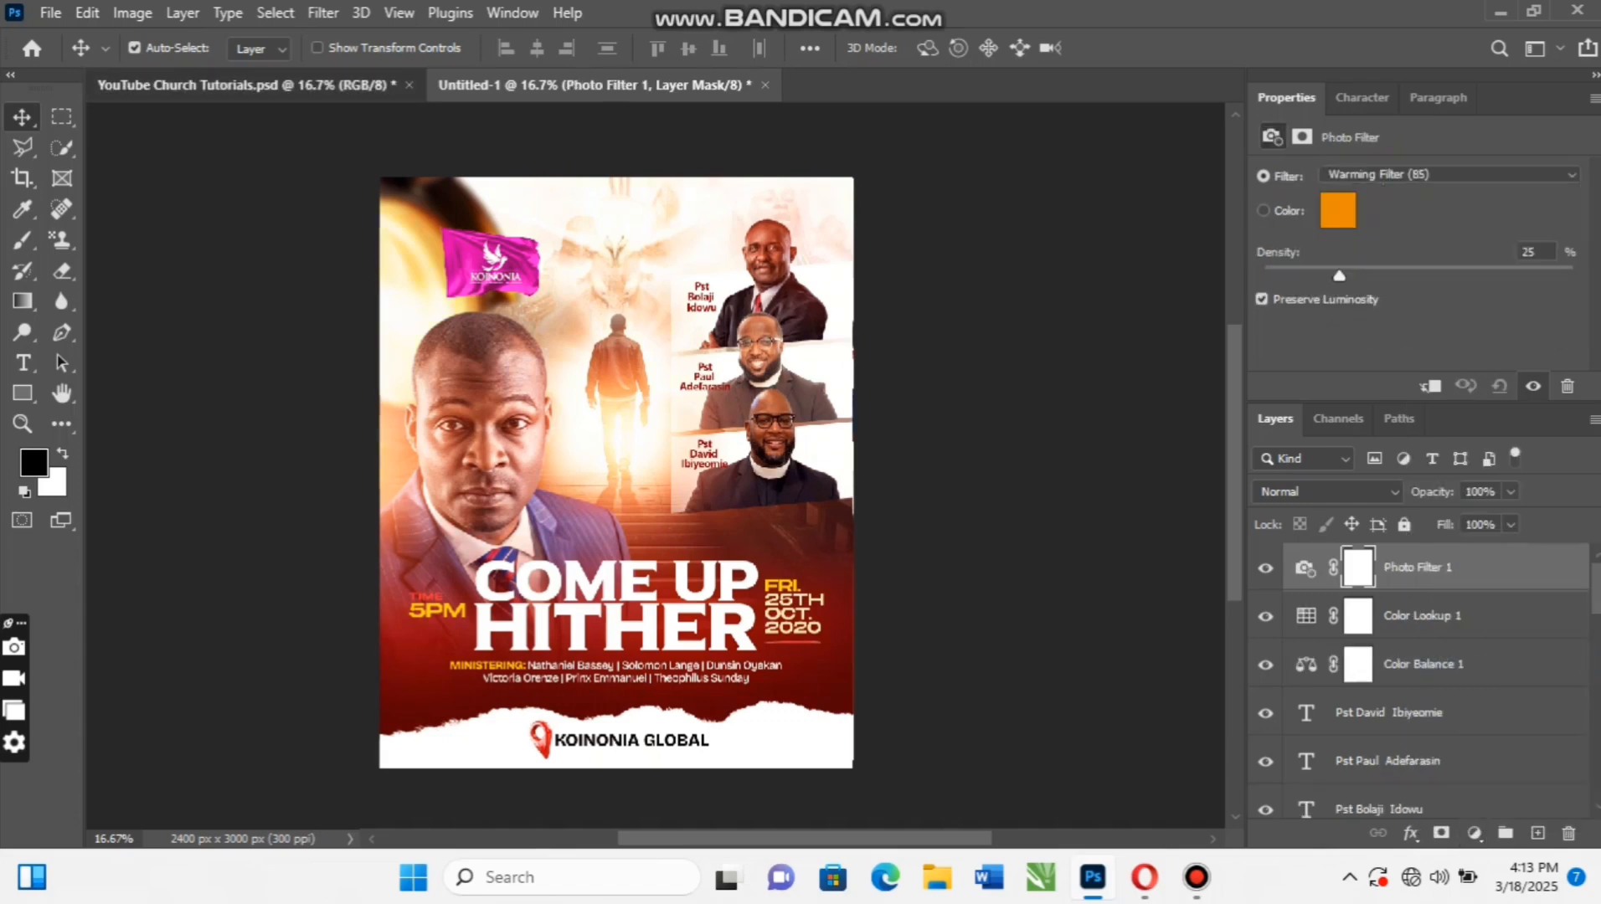
click(243, 84)
click(1436, 712)
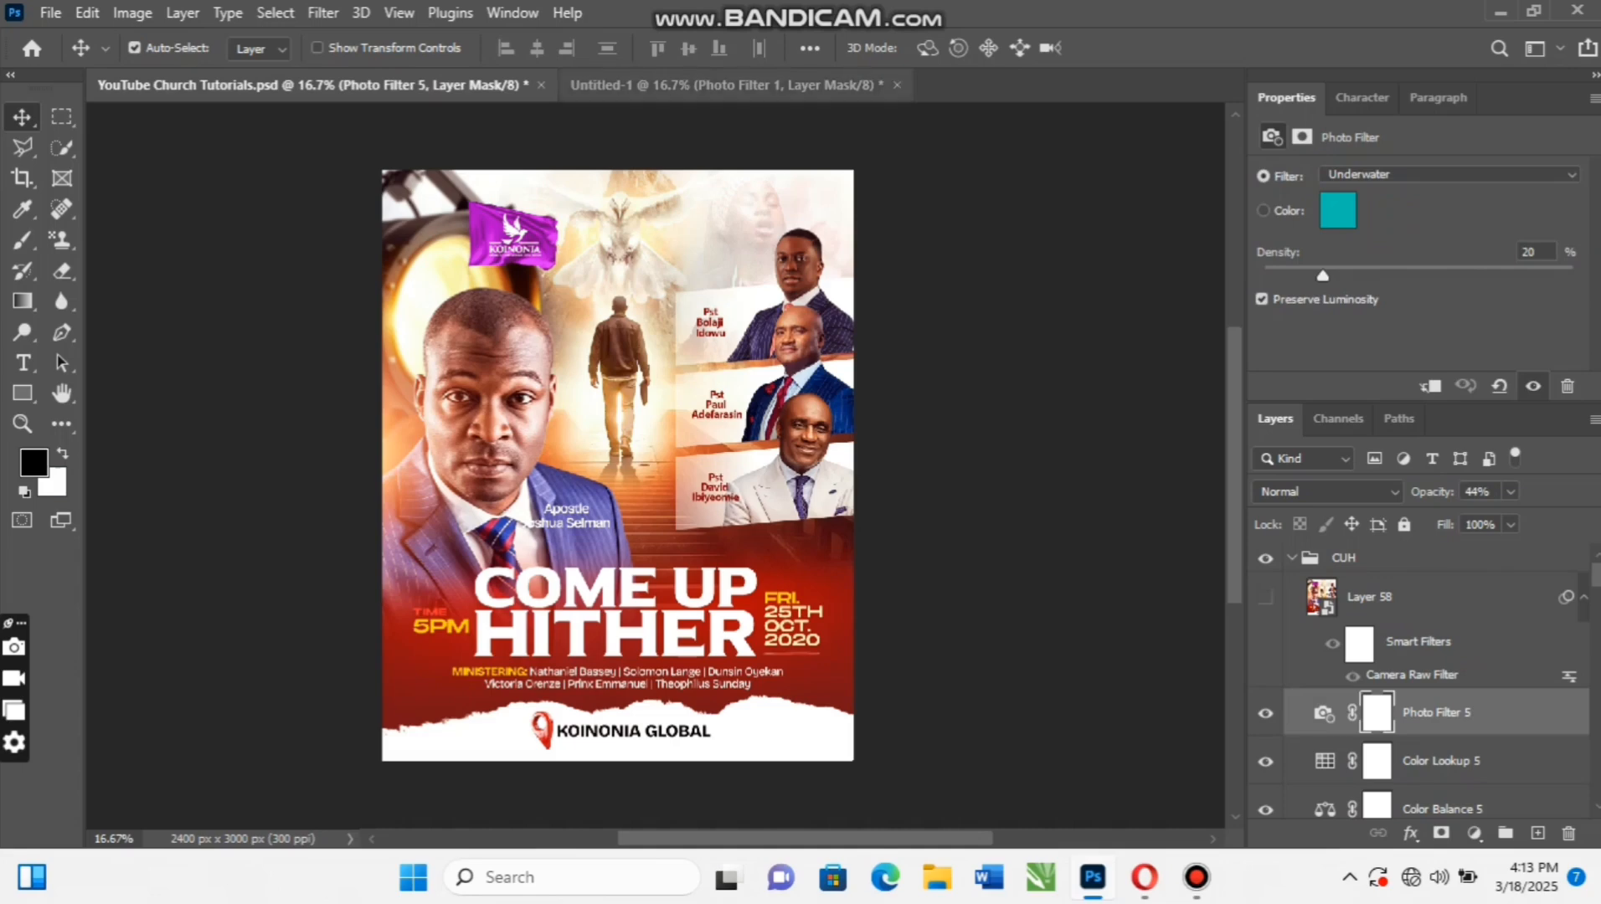
Set the Photo Filter in Untitled-1 to Underwater with 20% density, and lower the adjustment's opacity to 43%
click(725, 84)
click(1448, 174)
scroll(1423, 307, up, 1)
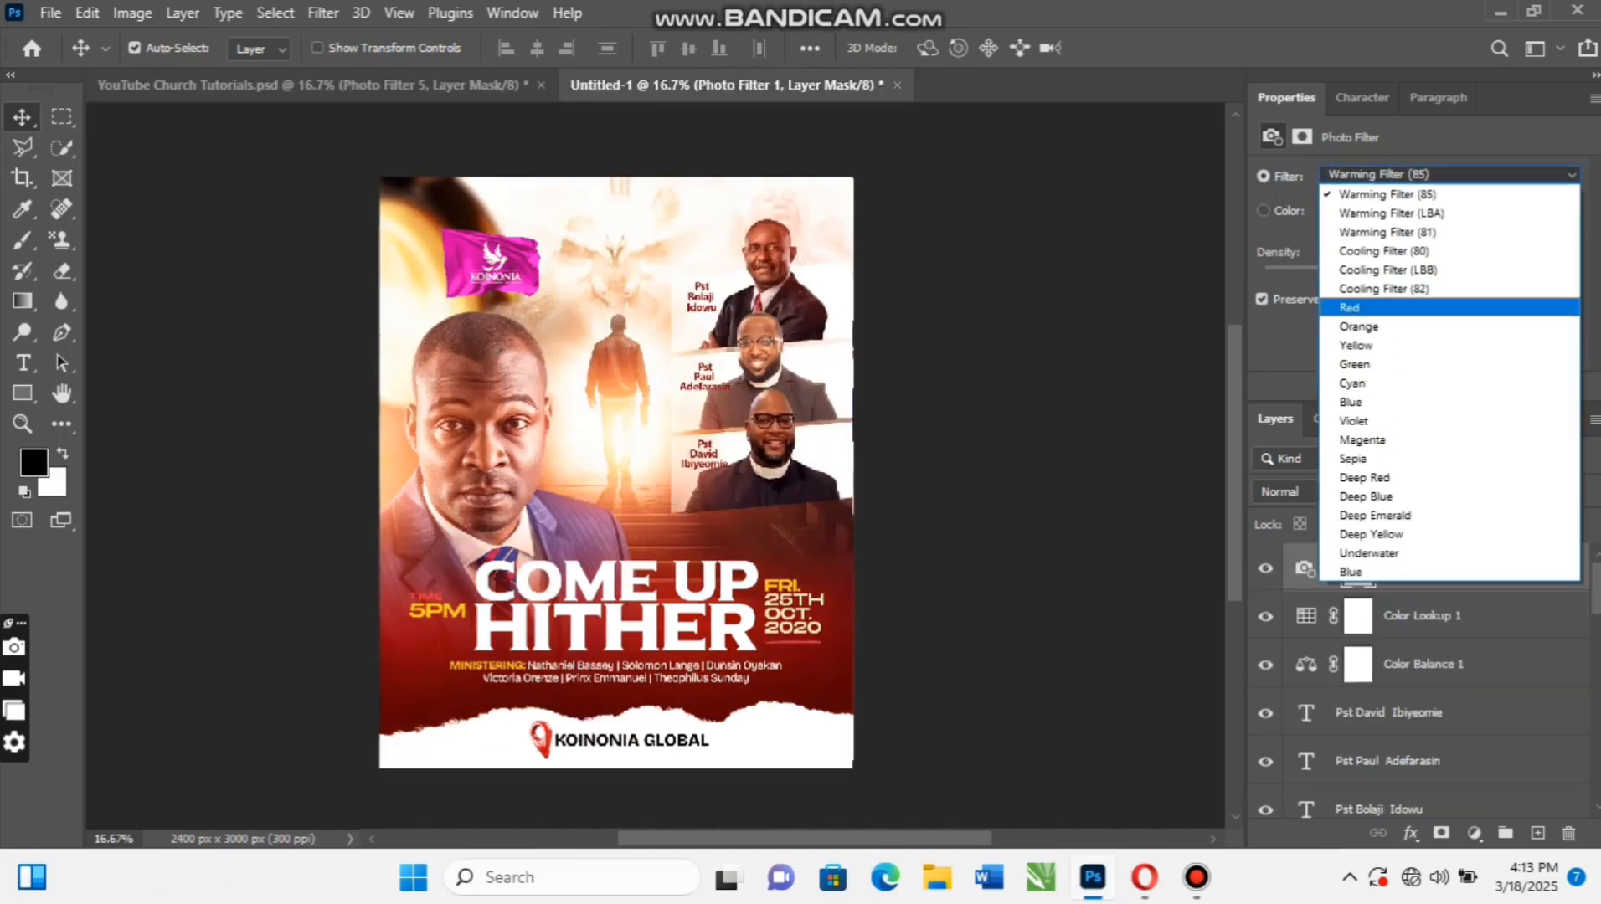
click(1373, 552)
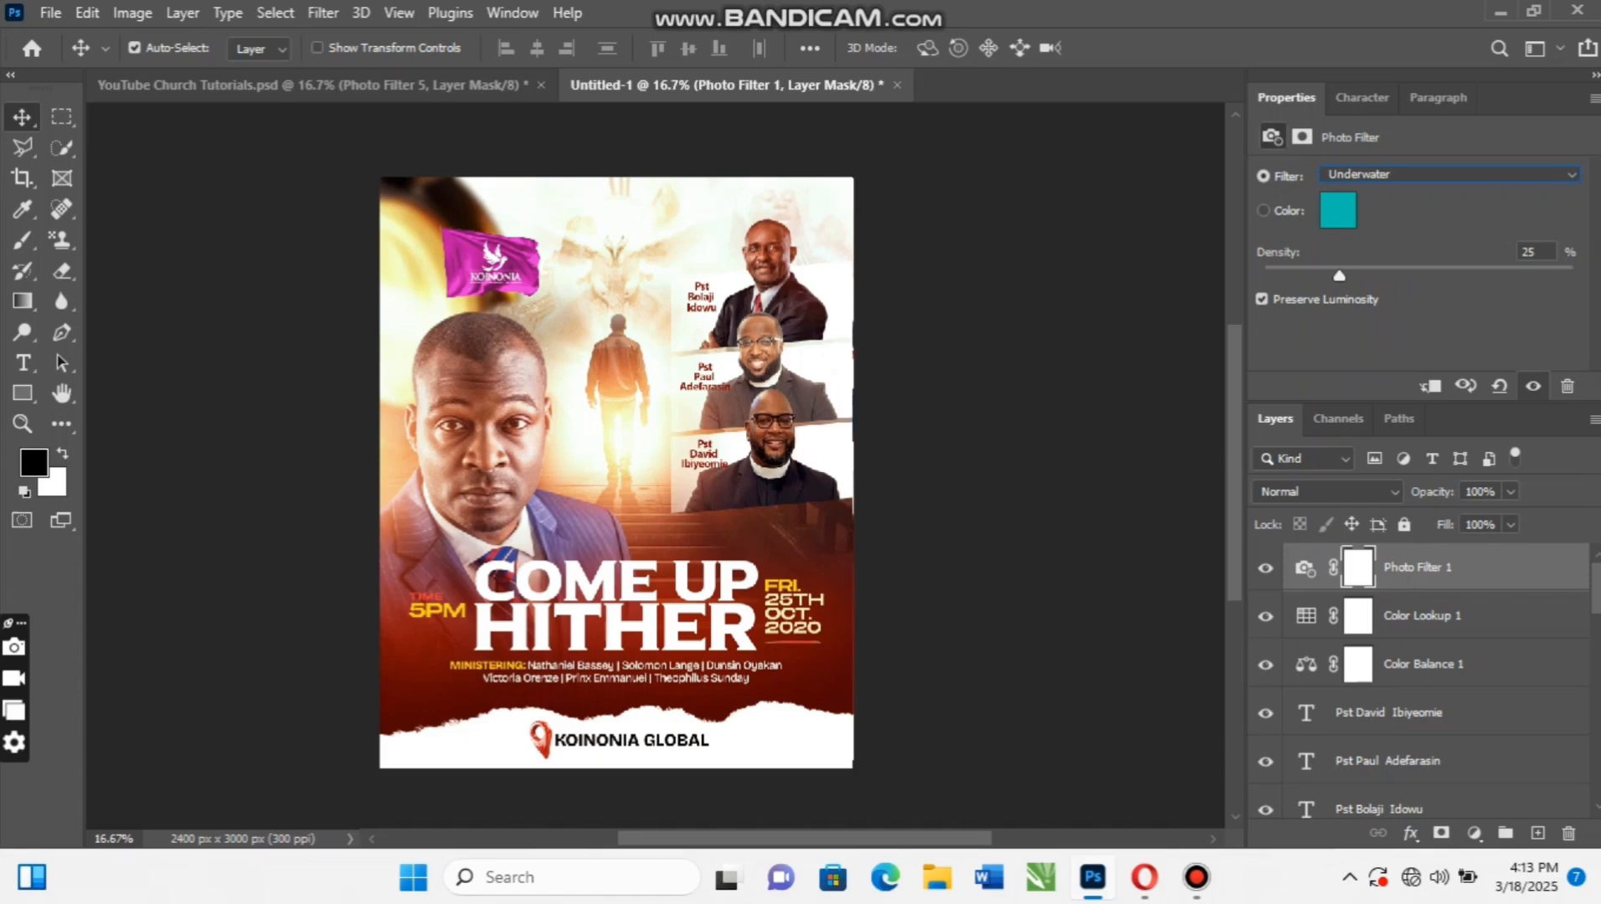
drag(1339, 275, 1321, 275)
drag(1433, 492, 1365, 493)
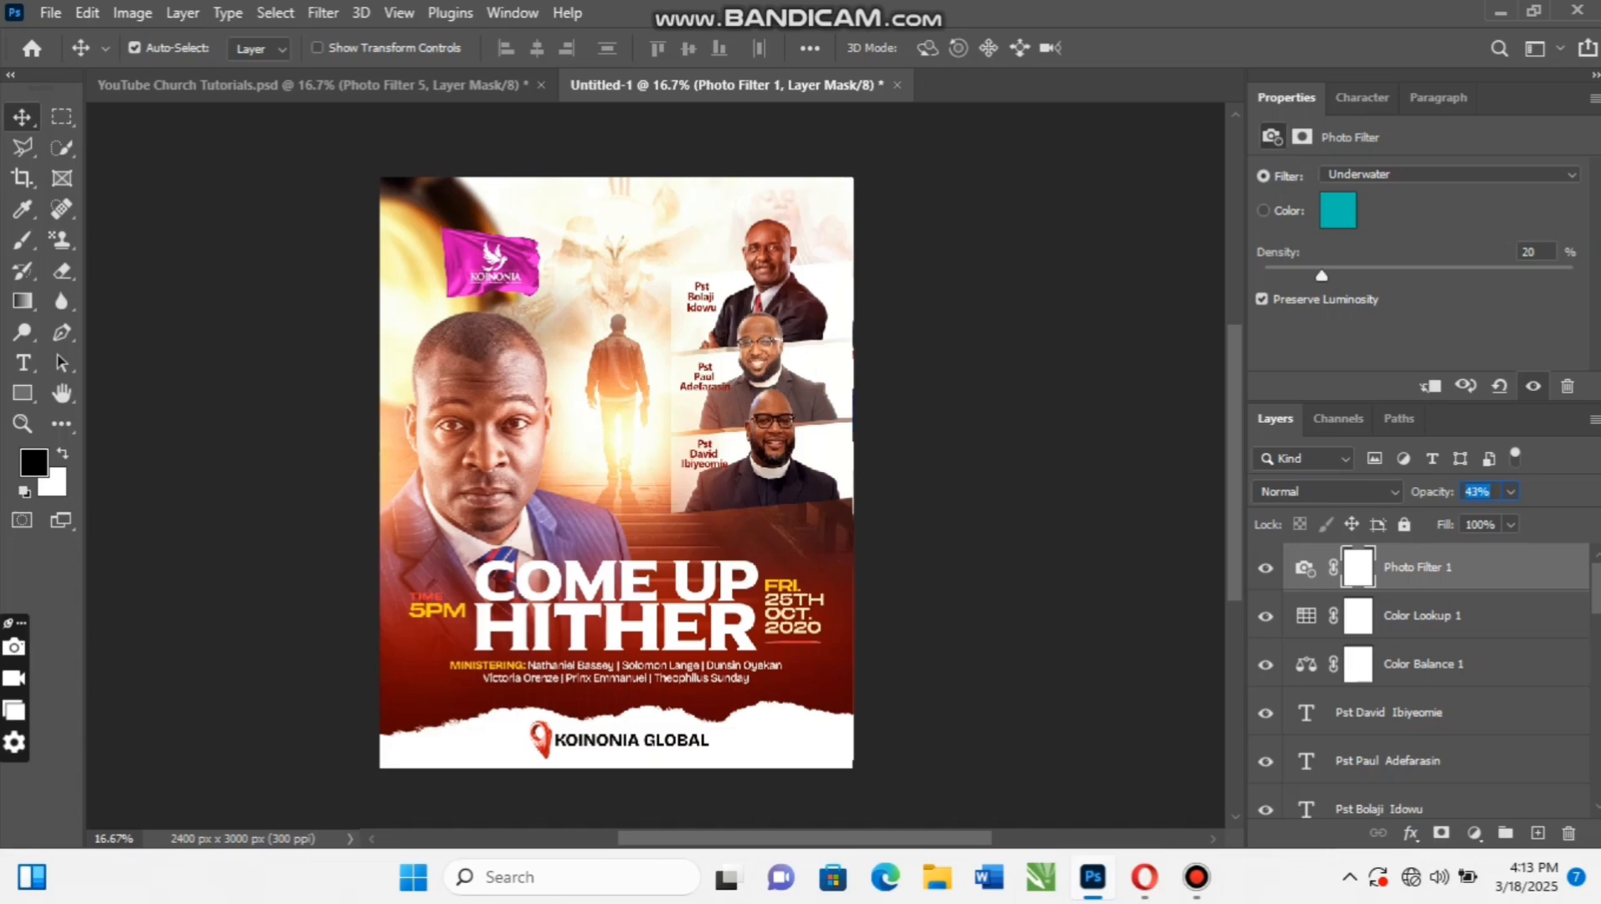
key(Return)
Stamp all visible layers into a new layer at the top of the stack and convert it to a smart object
key(ctrl)
key(ctrl)
key(ctrl)
key(ctrl+shift+alt+e)
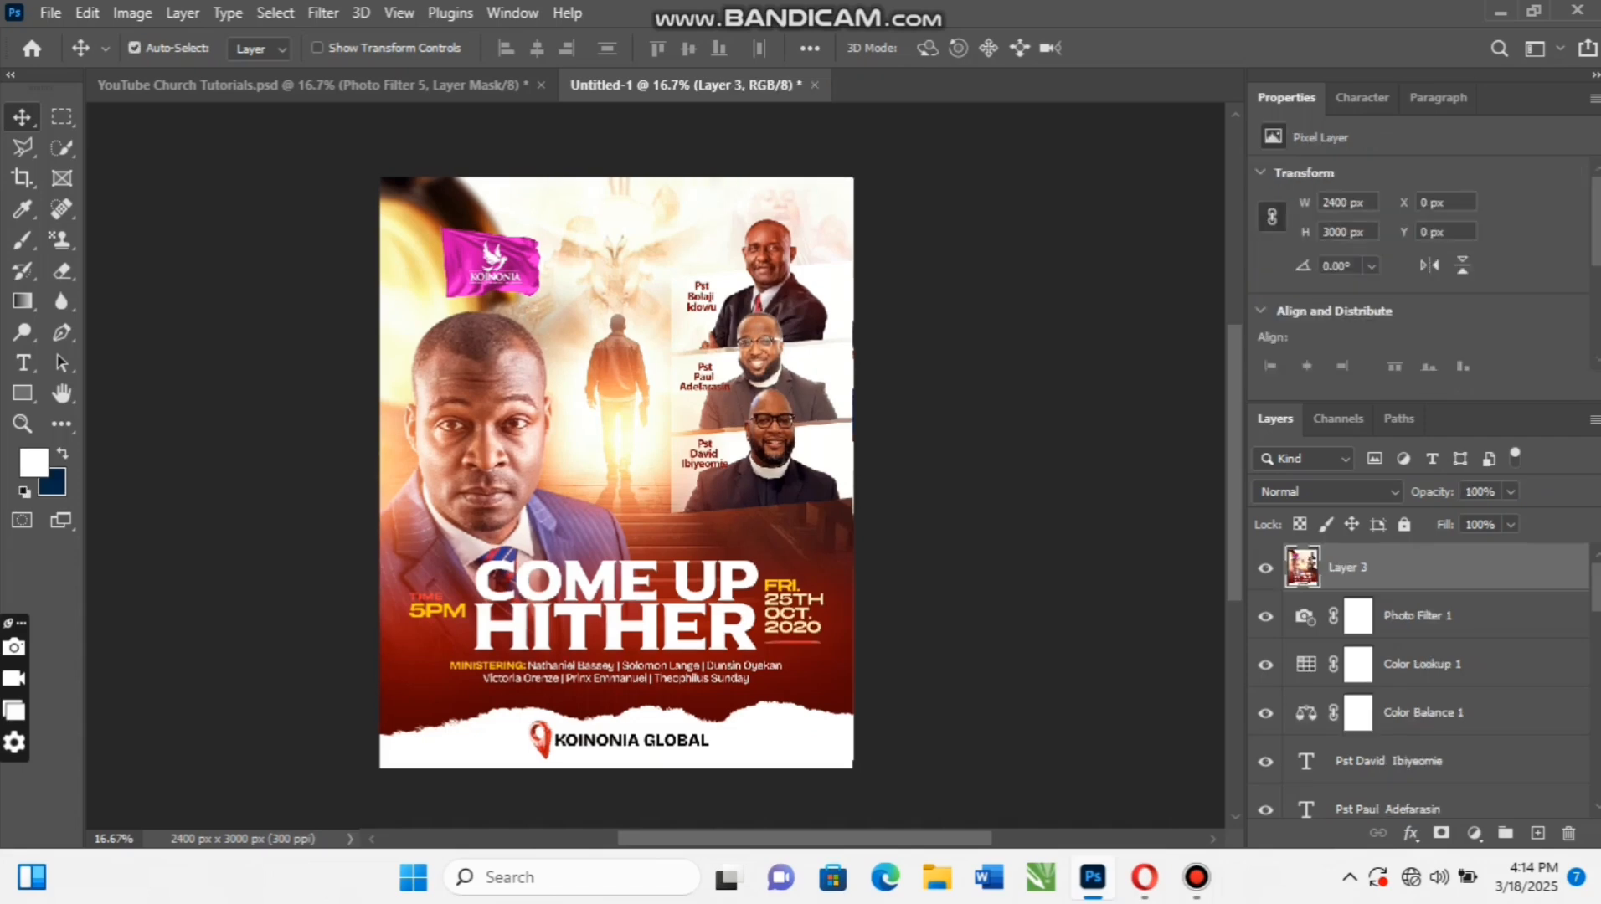
right_click(1415, 569)
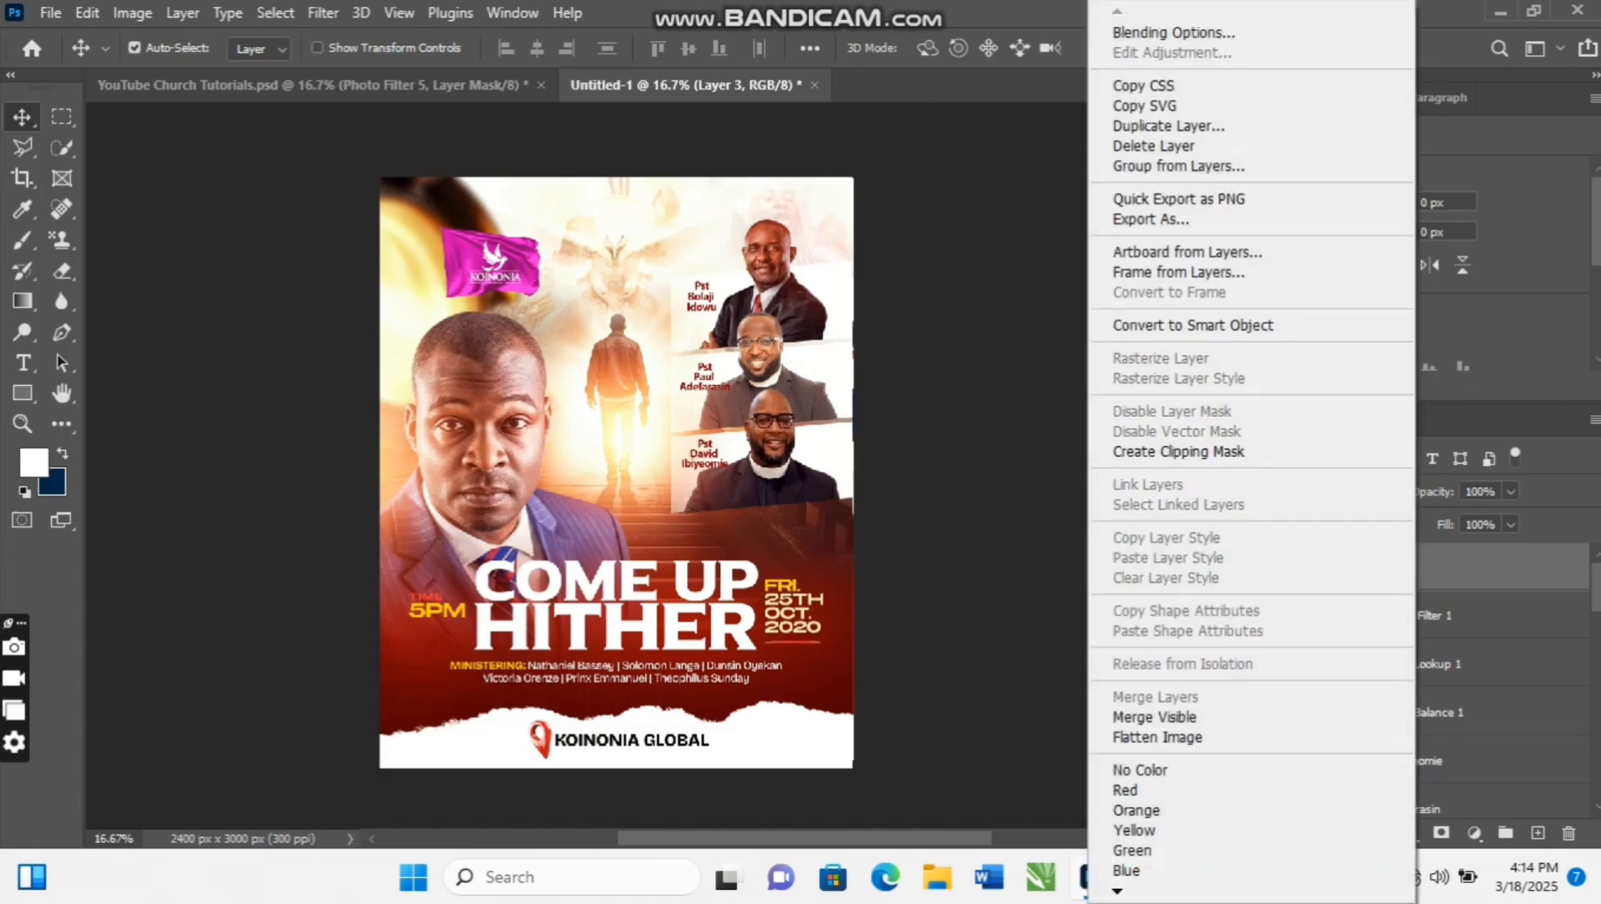
click(1192, 324)
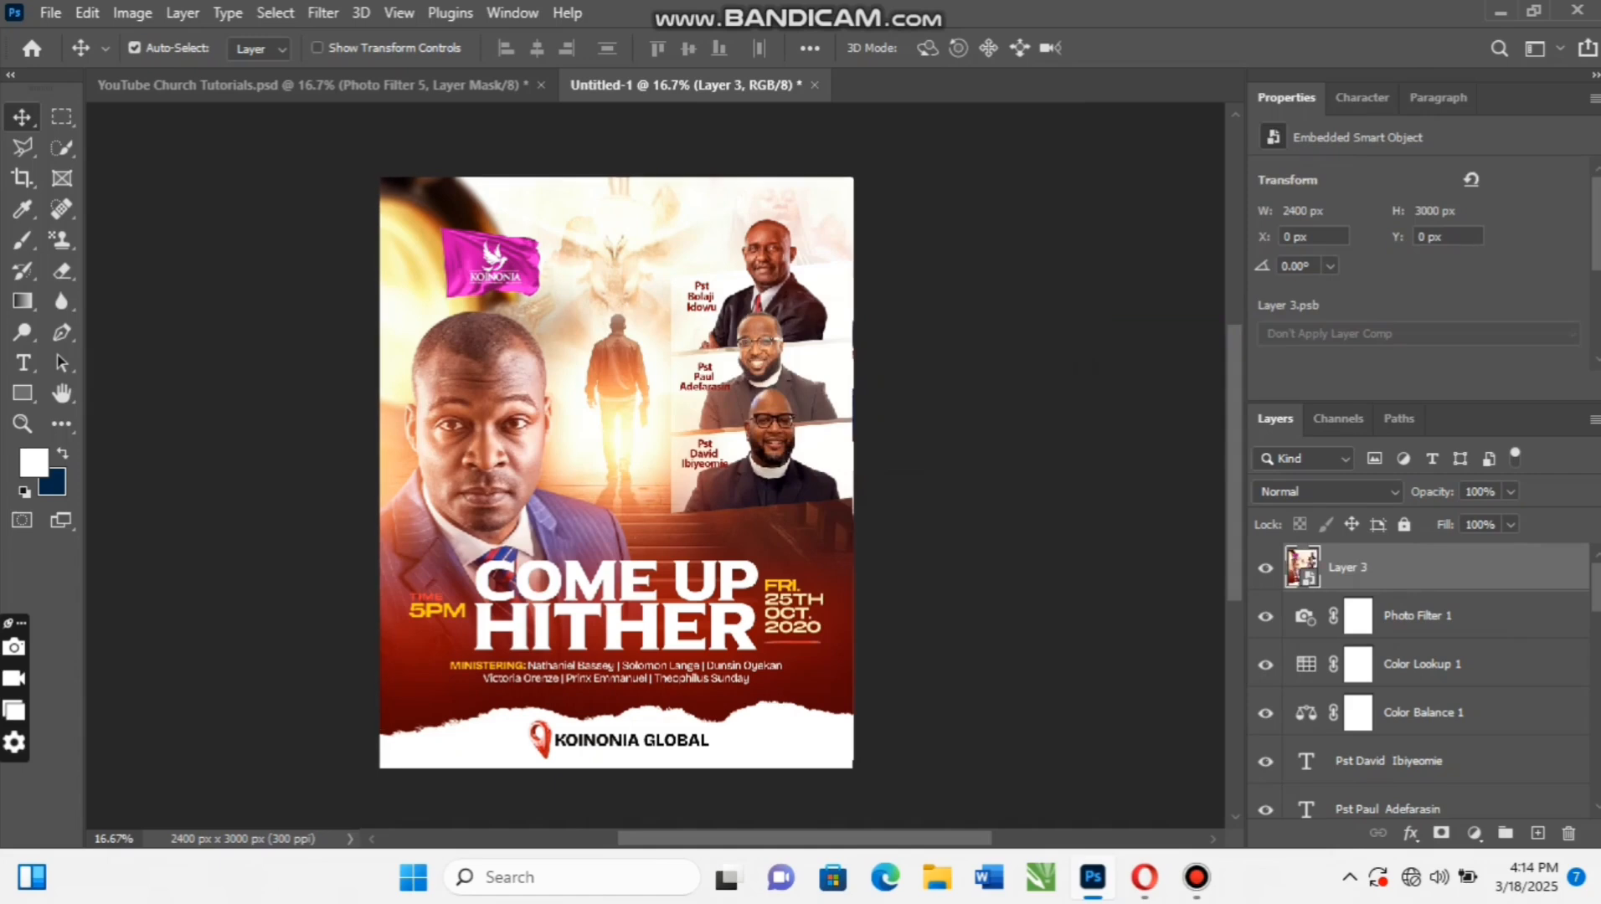
Open the Camera Raw Filter for the stamped smart object and raise Sharpening to roughly the middle of its range
key(ctrl+shift+a)
key(ctrl+shift+a)
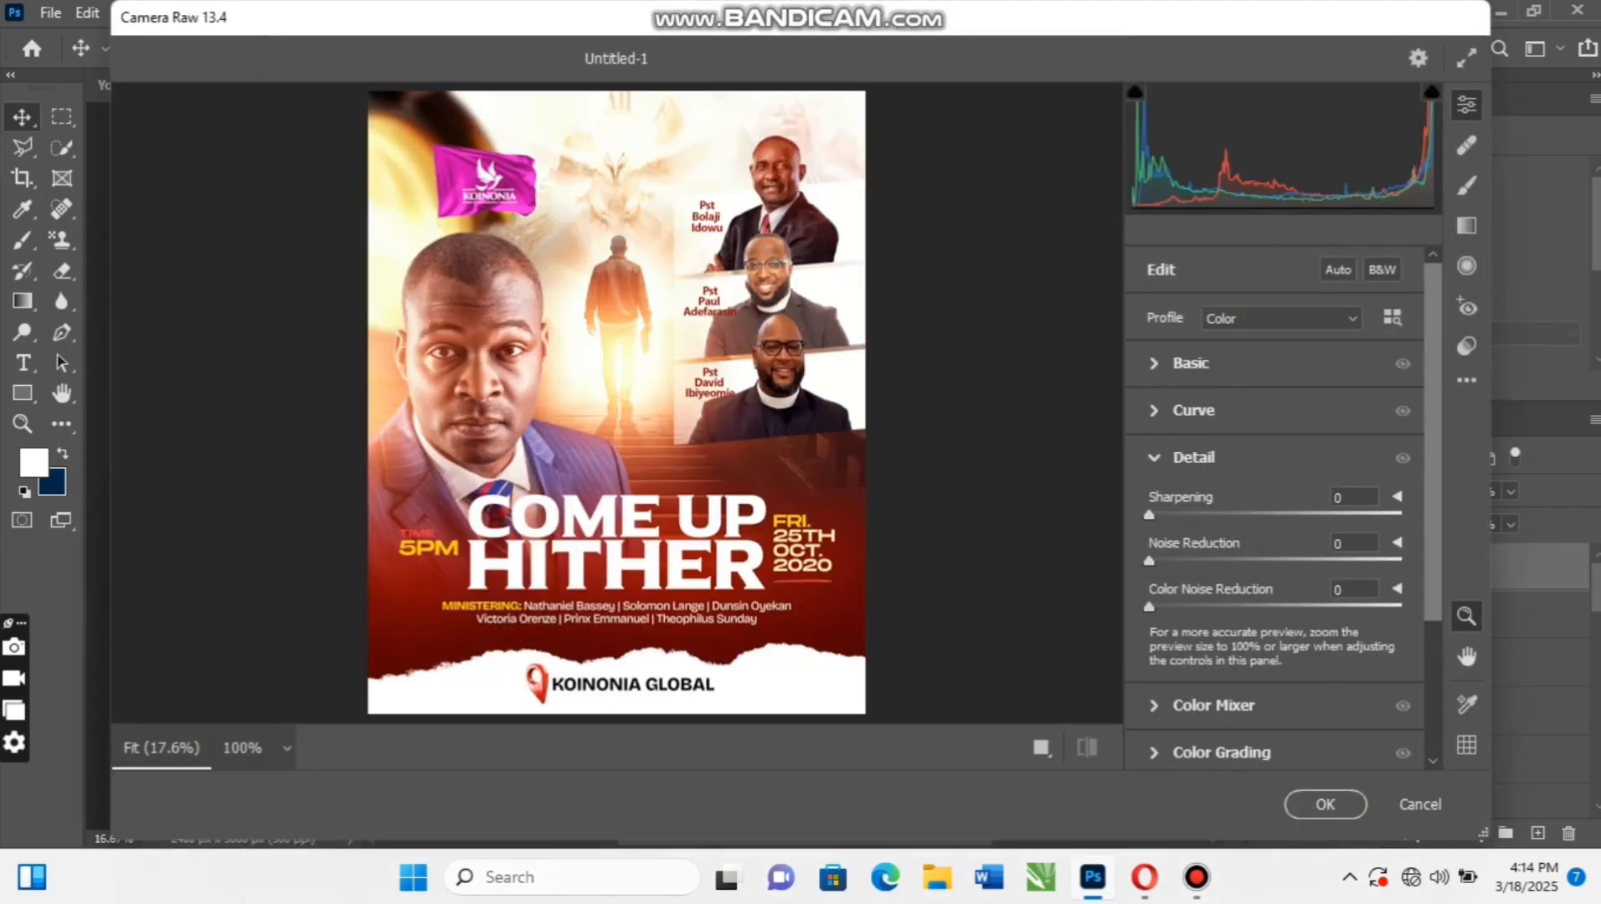
drag(1148, 515, 1267, 515)
In Camera Raw, set Exposure +0.10, Contrast +9, Highlights +2, Shadows -7, Whites +2, Blacks -5, Texture +16 and Clarity +7
click(1156, 363)
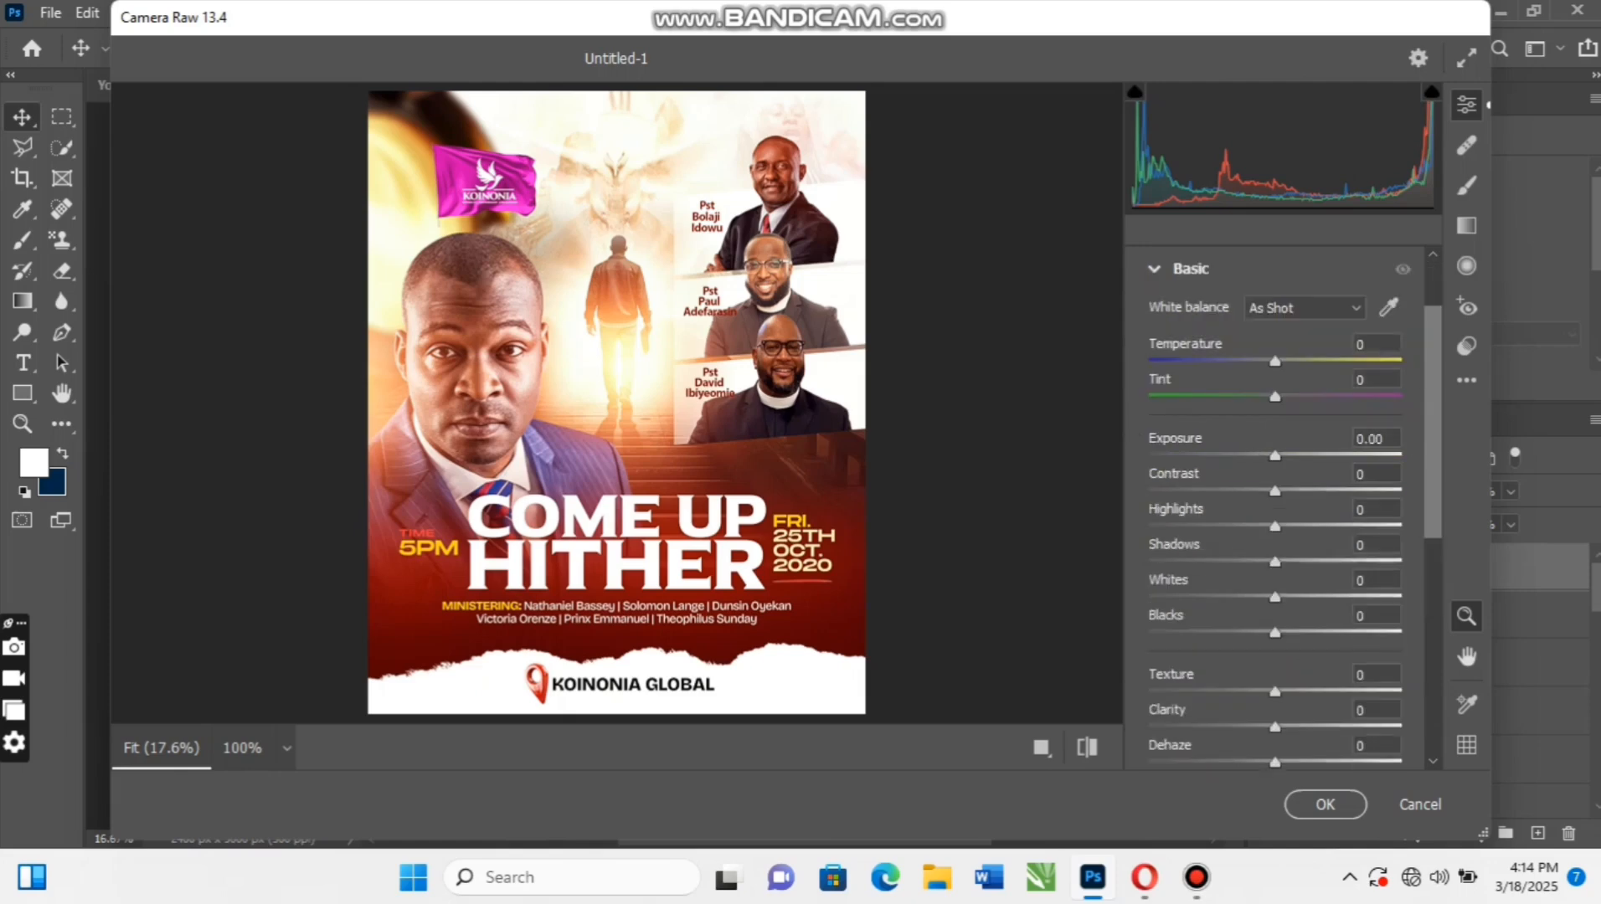
drag(1275, 457, 1275, 527)
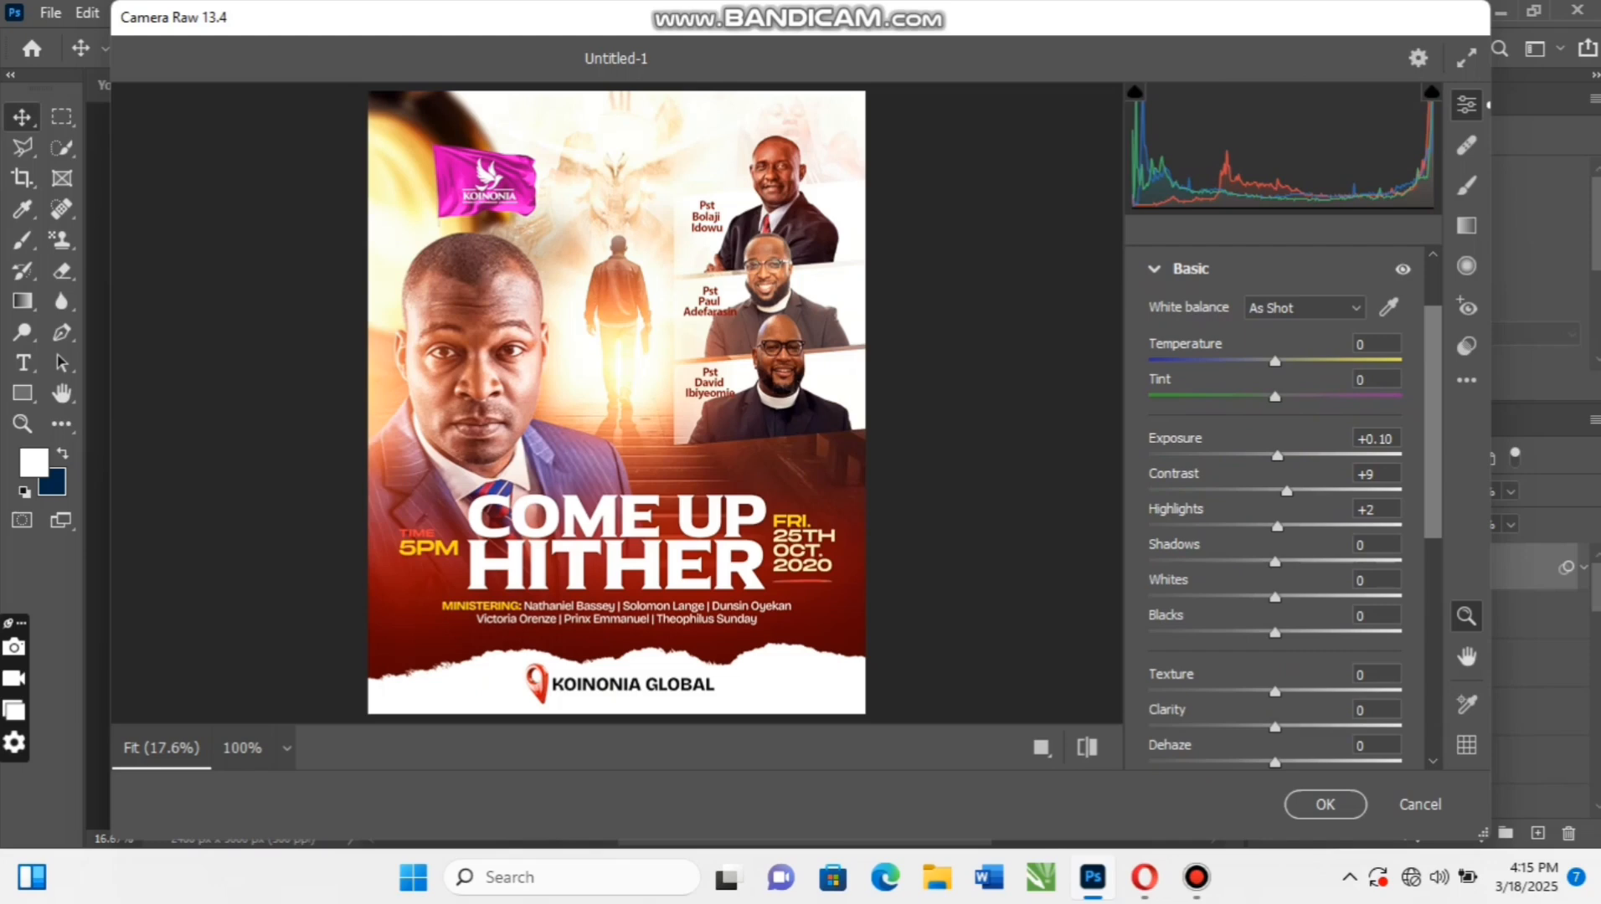
drag(1275, 561, 1267, 561)
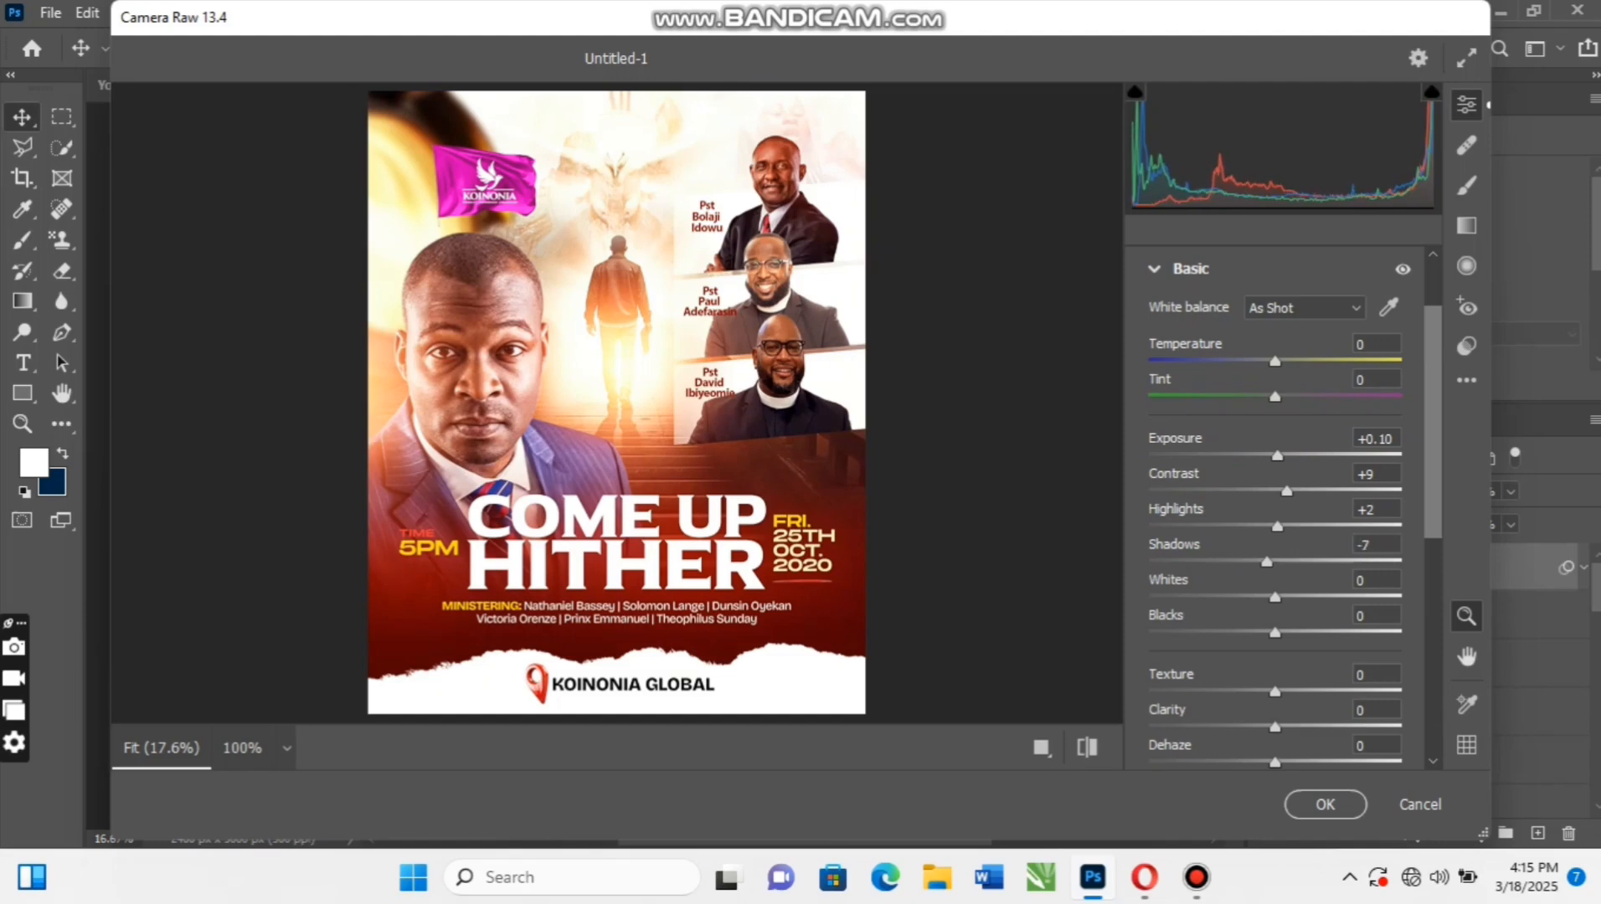
drag(1275, 596, 1278, 597)
drag(1275, 632, 1269, 632)
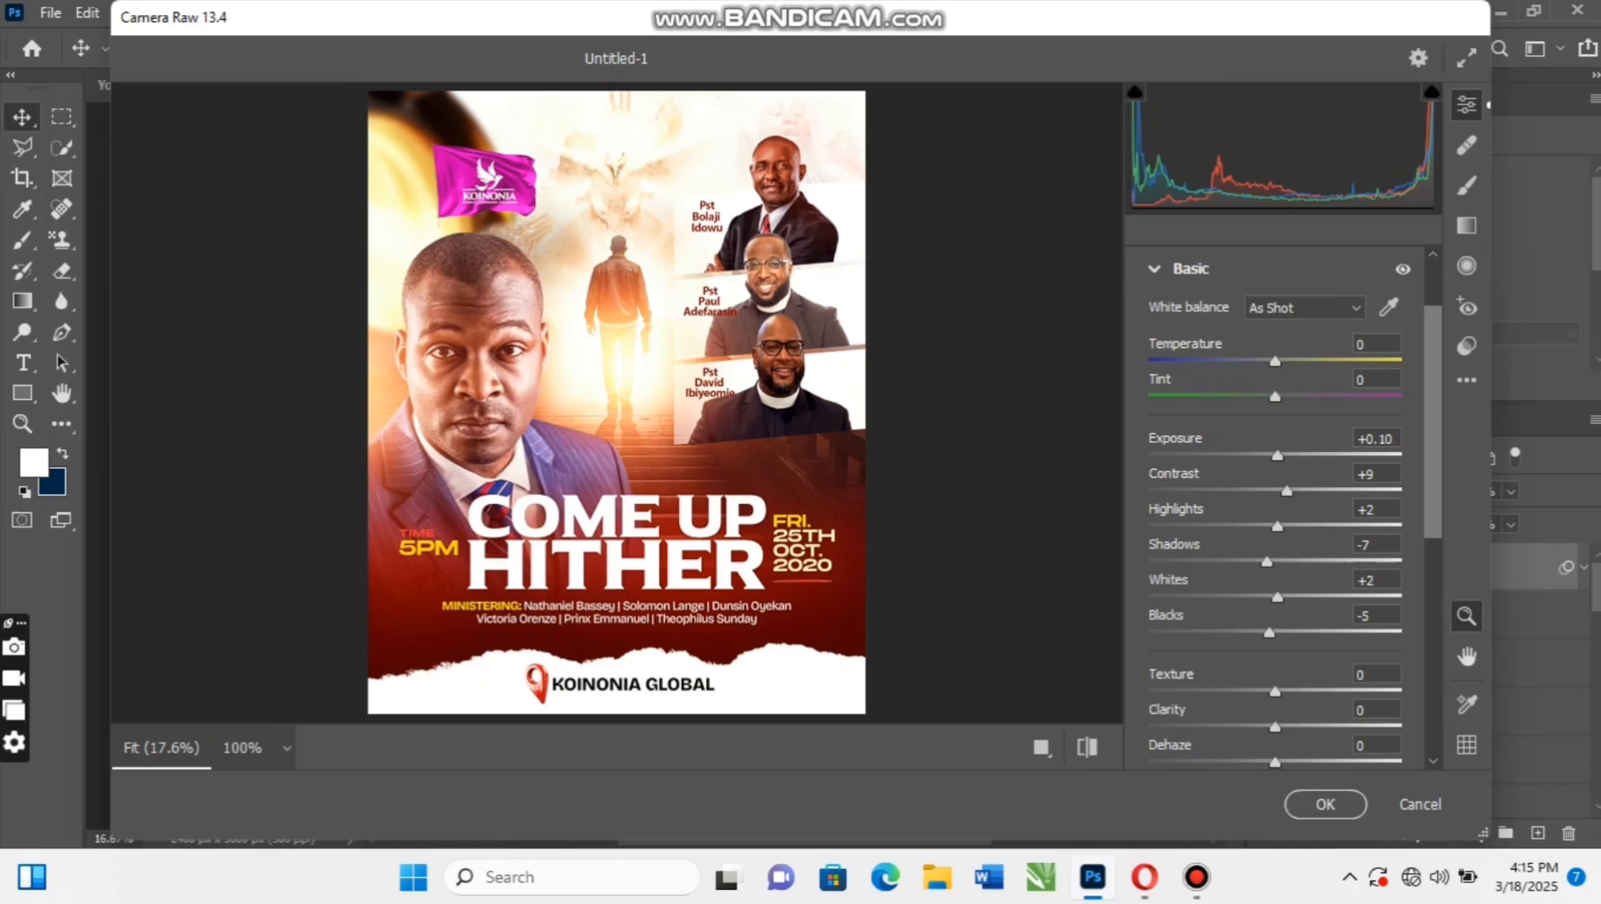
drag(1275, 692, 1295, 692)
drag(1275, 727, 1282, 727)
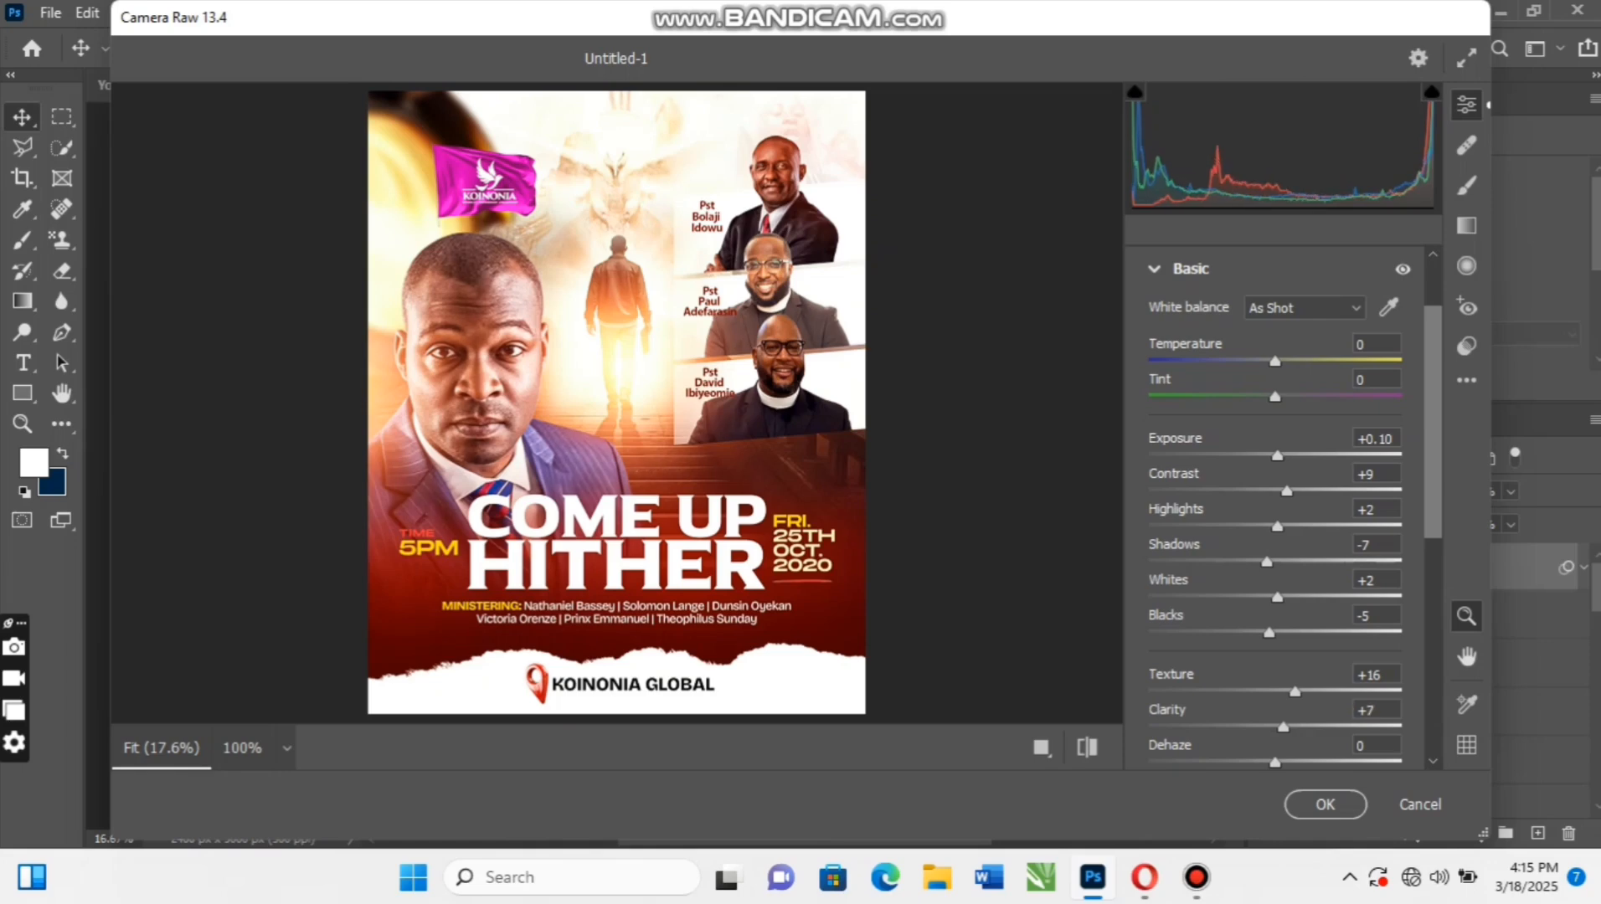
Color-grade the midtones to hue 38 and saturation 25, and tint the shadows faintly toward orange
scroll(1273, 502, down, 3)
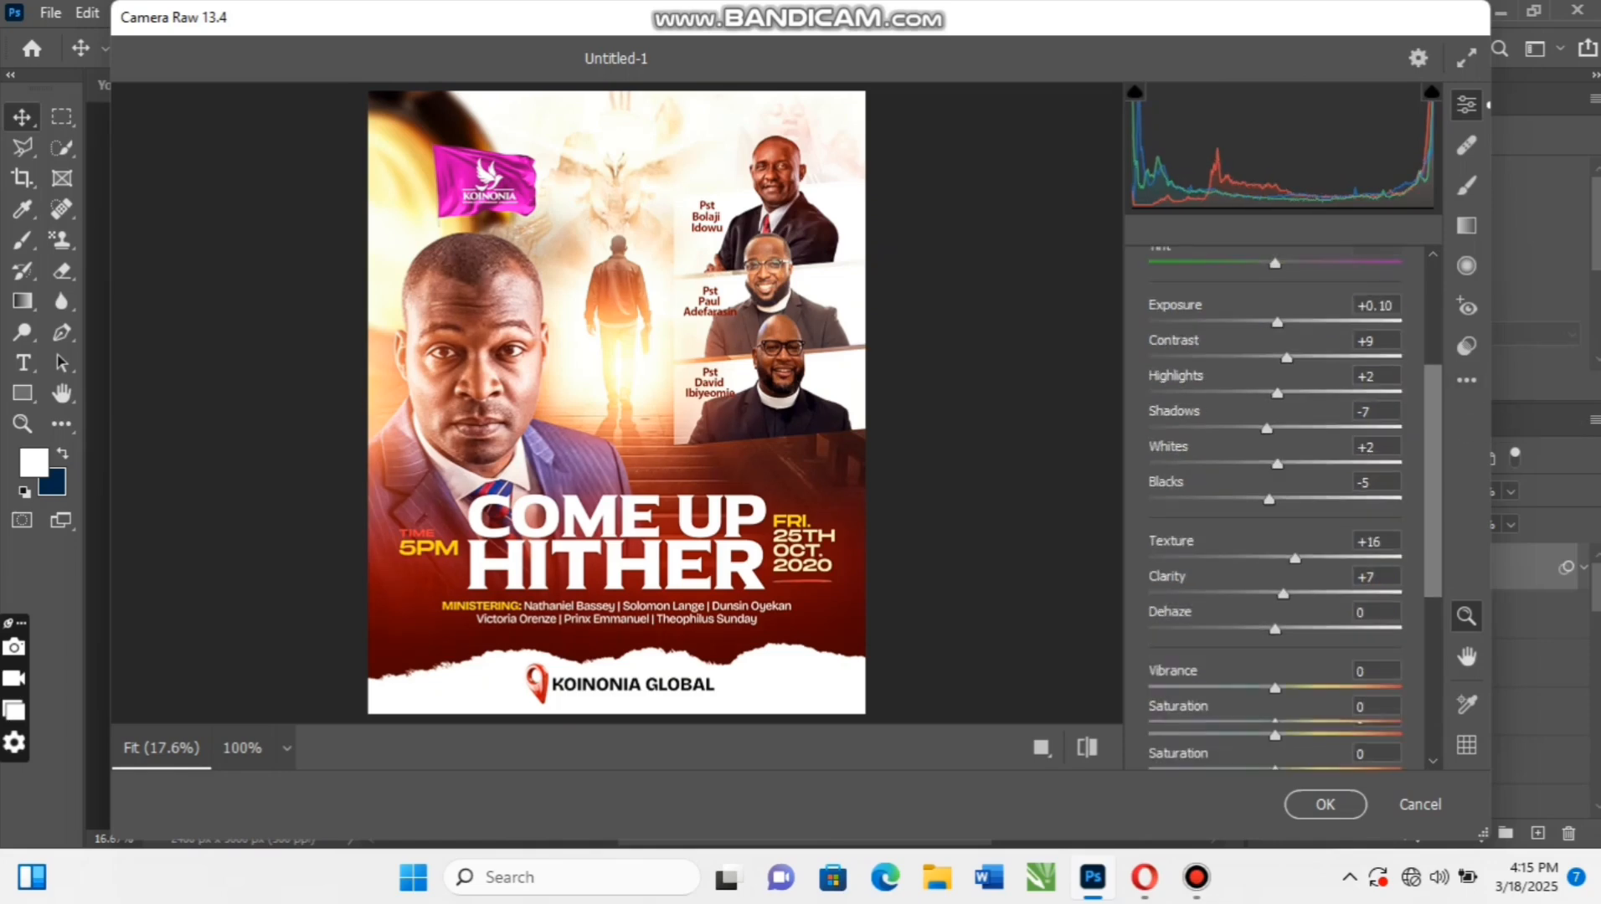
scroll(1273, 503, down, 5)
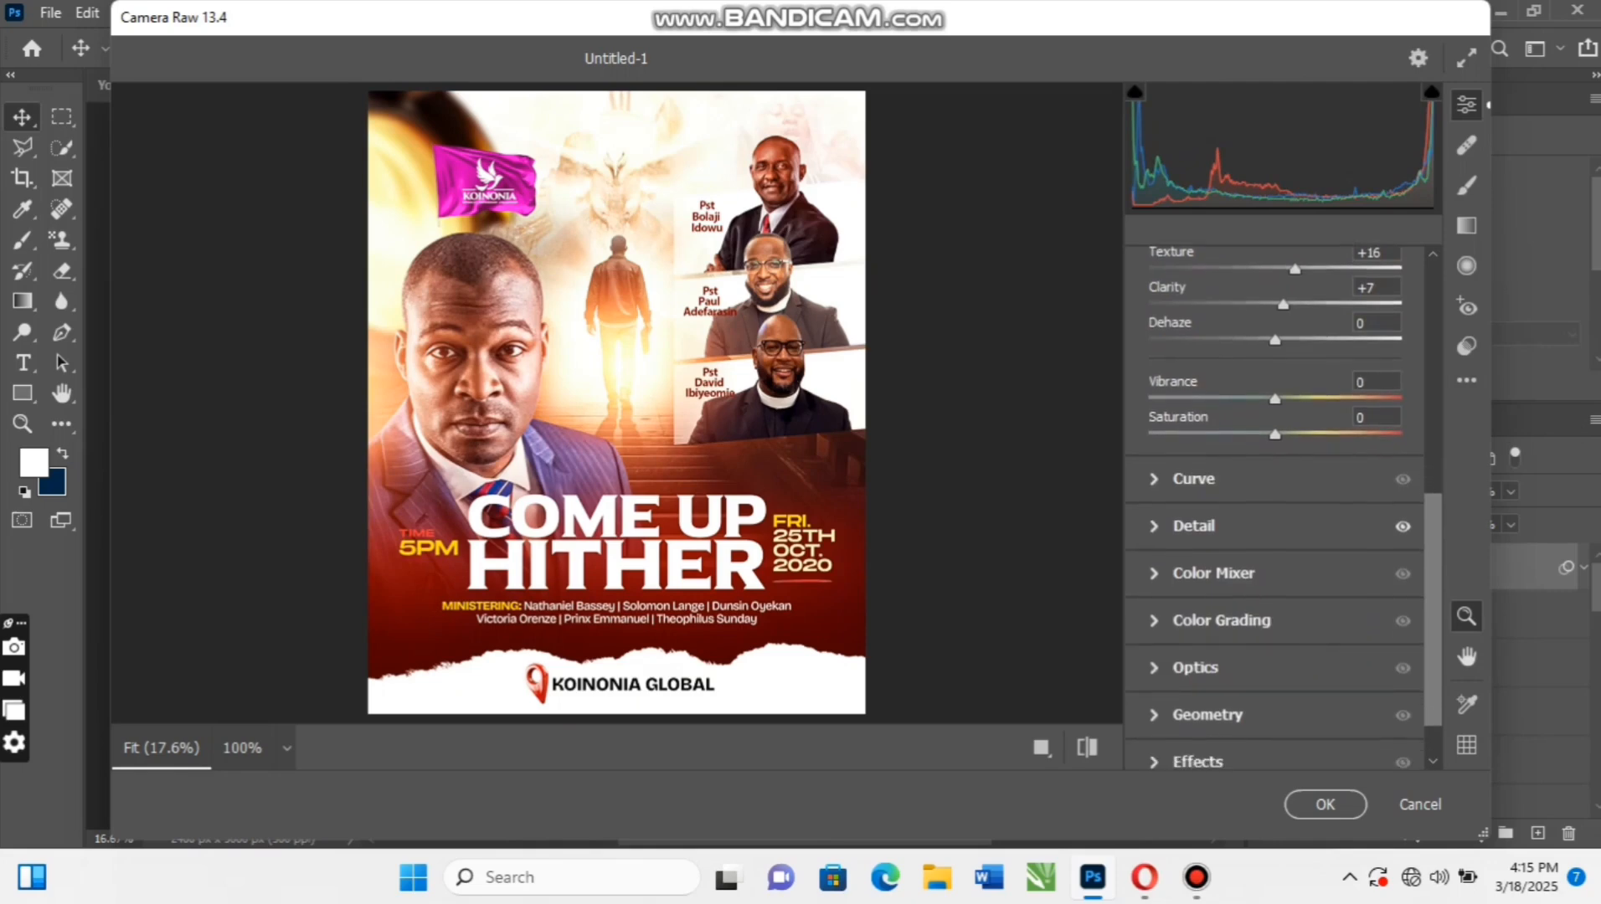
click(1221, 619)
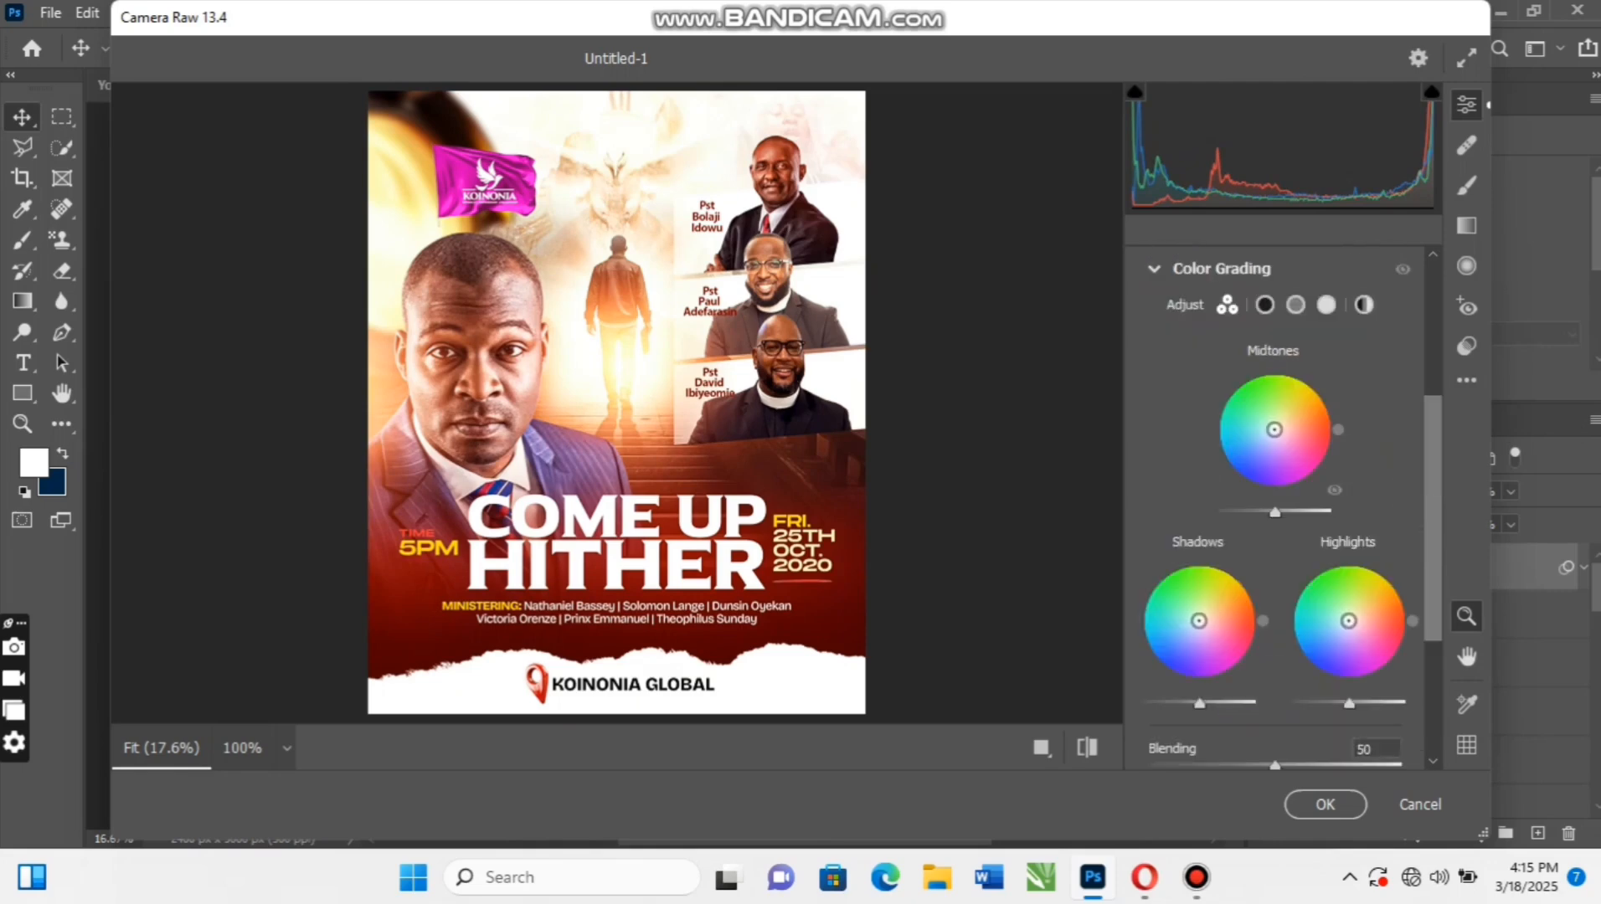
drag(1275, 430, 1284, 421)
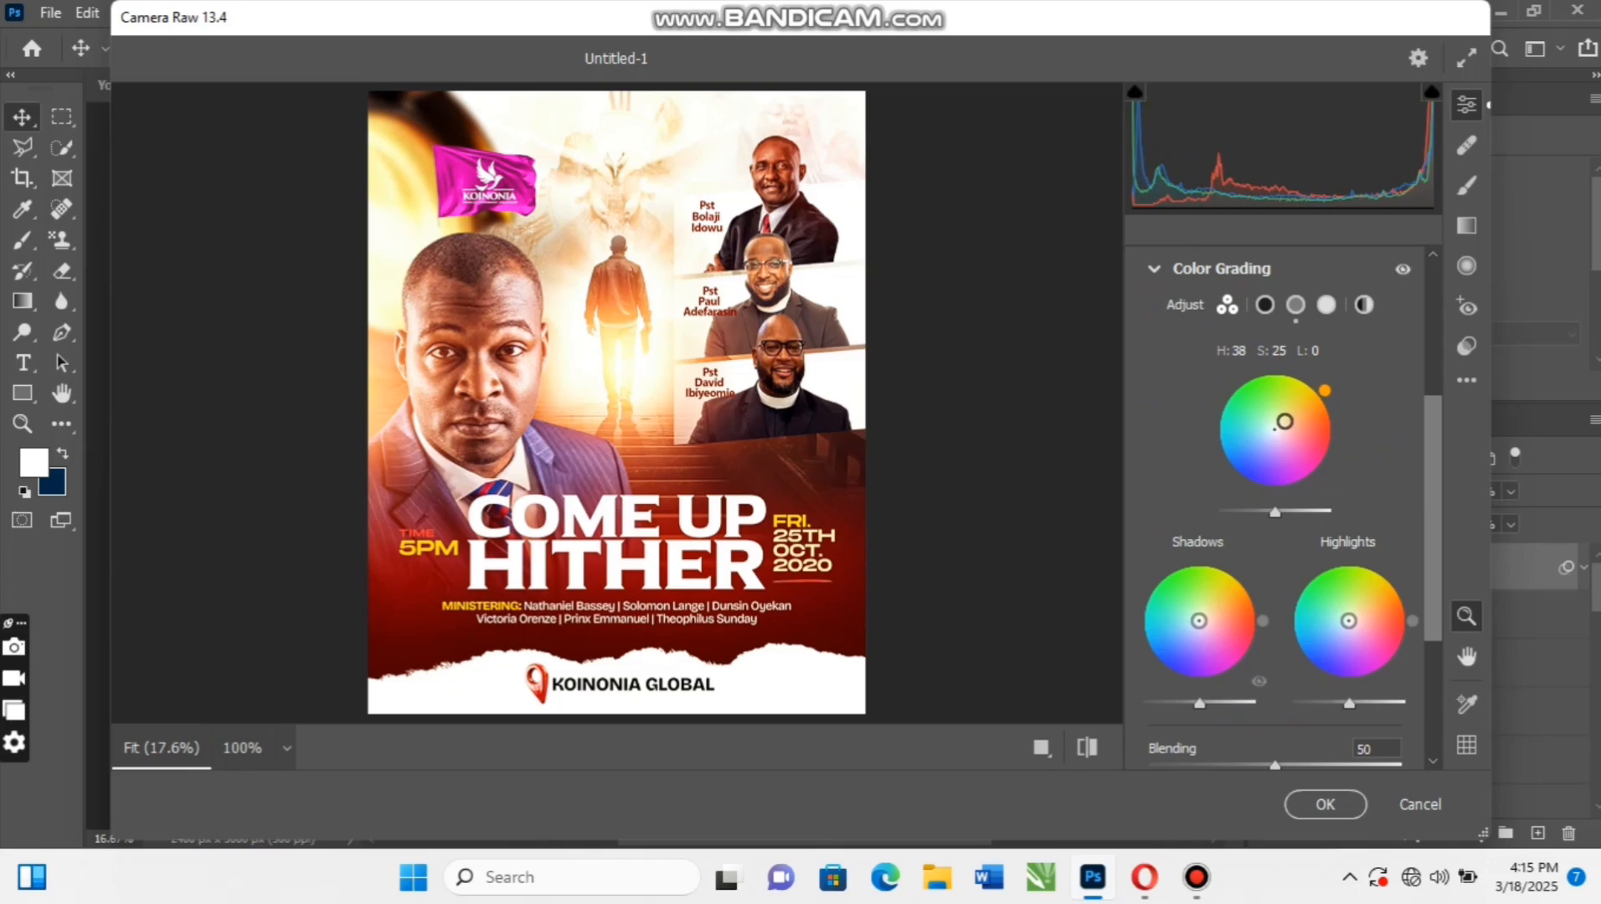
mouse_move(1199, 620)
mouse_down()
mouse_move(1200, 637)
mouse_move(1215, 627)
mouse_move(1199, 619)
mouse_up()
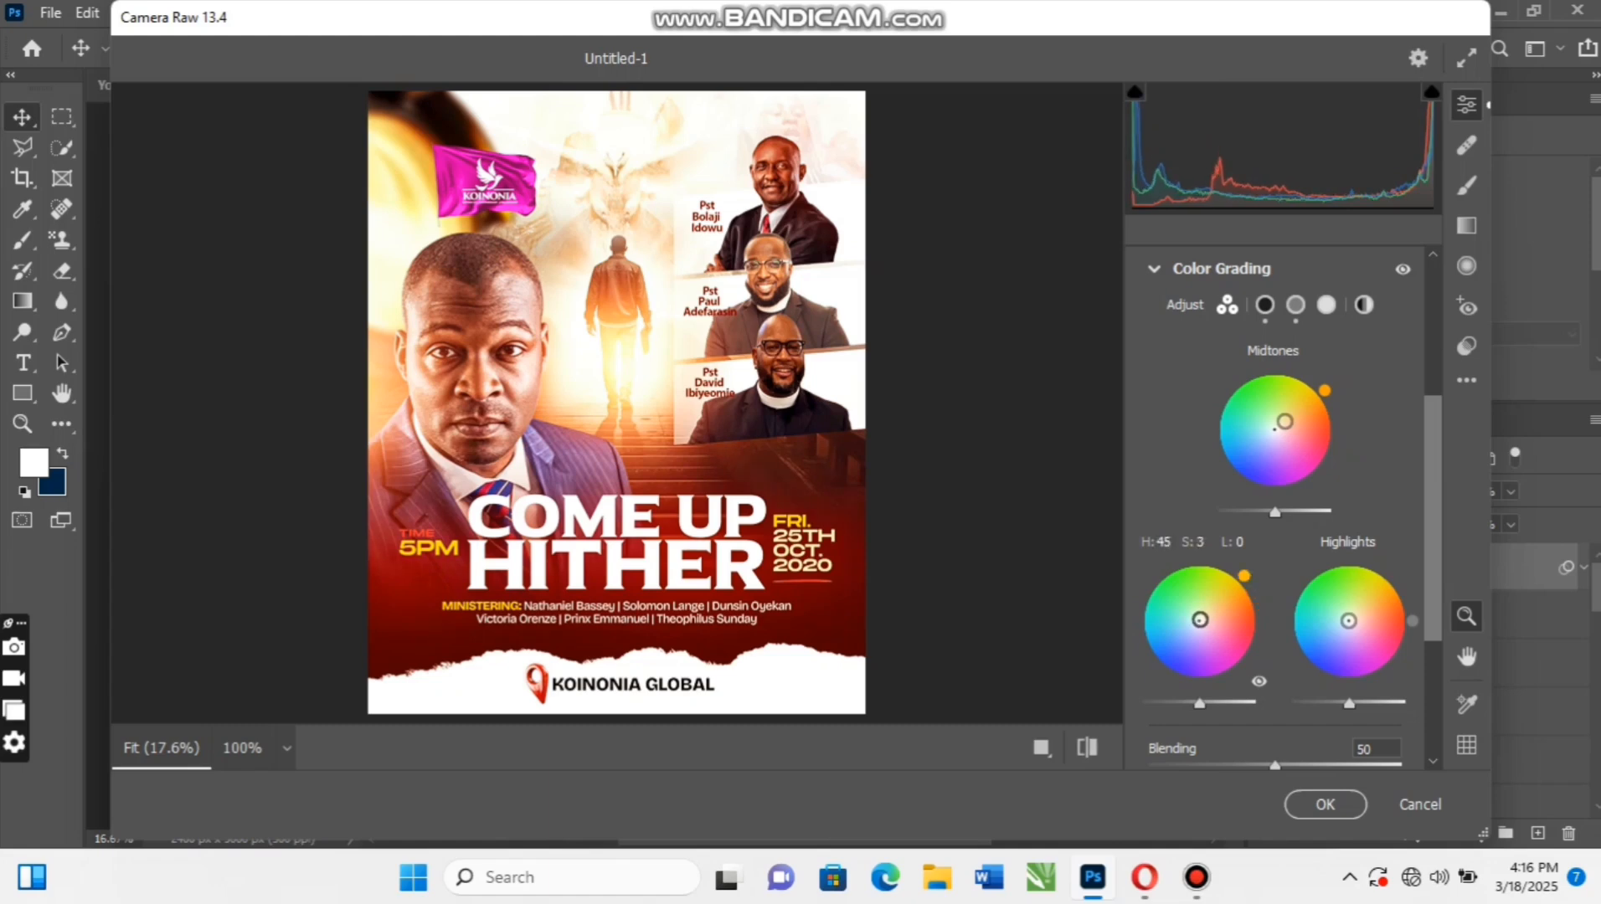
drag(1200, 619, 1203, 617)
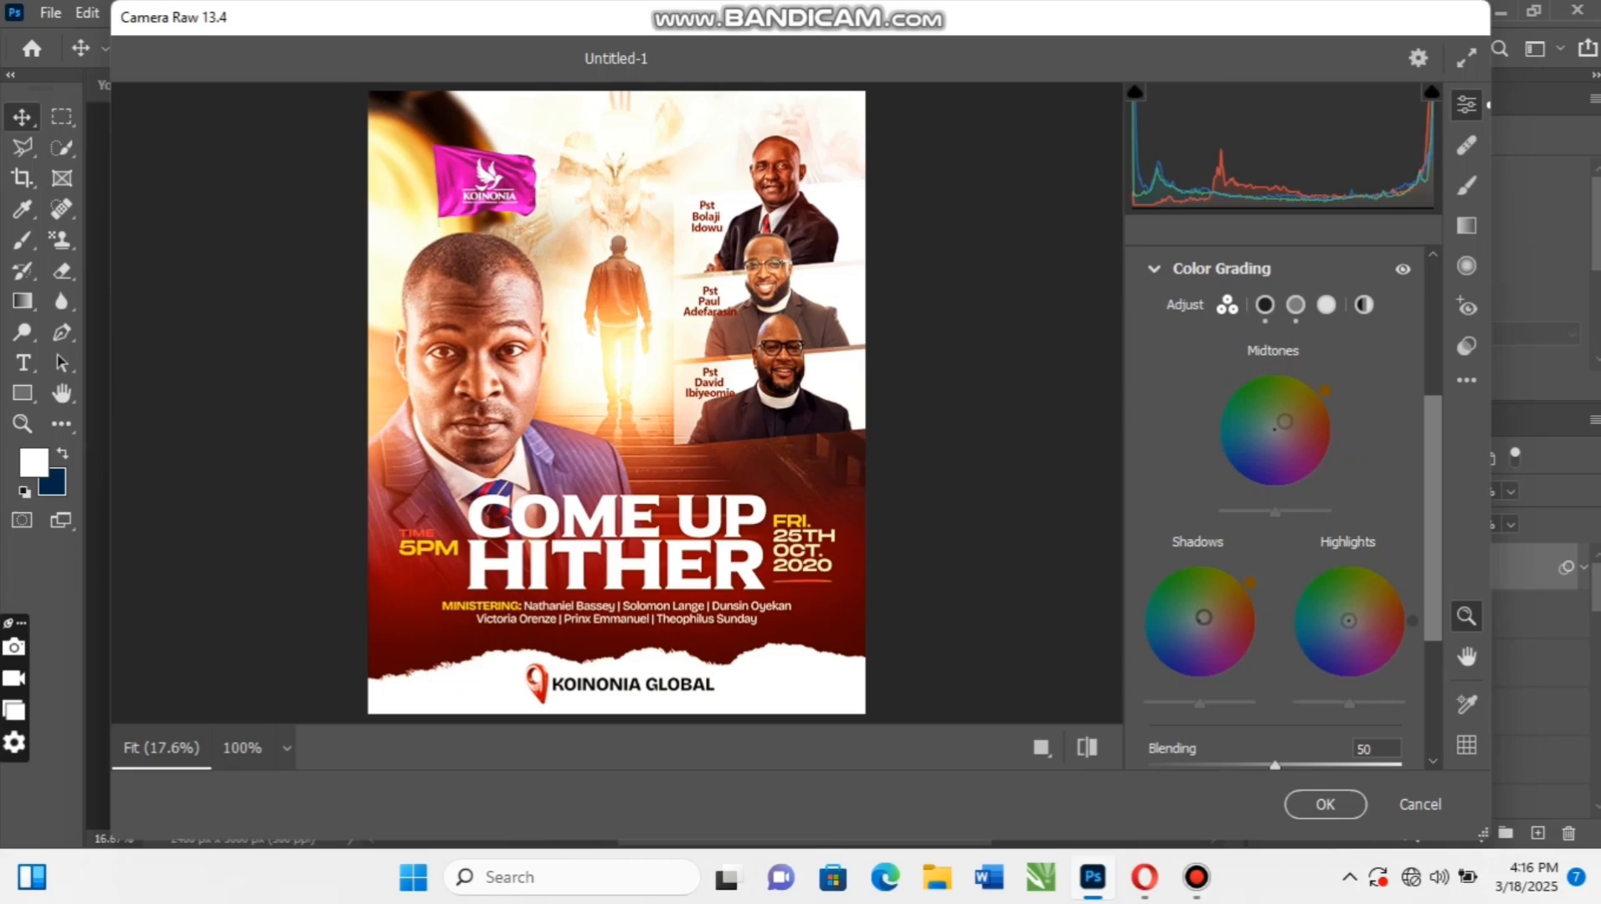
Compare the flyer before and after the Camera Raw edits and apply the filter
click(1086, 746)
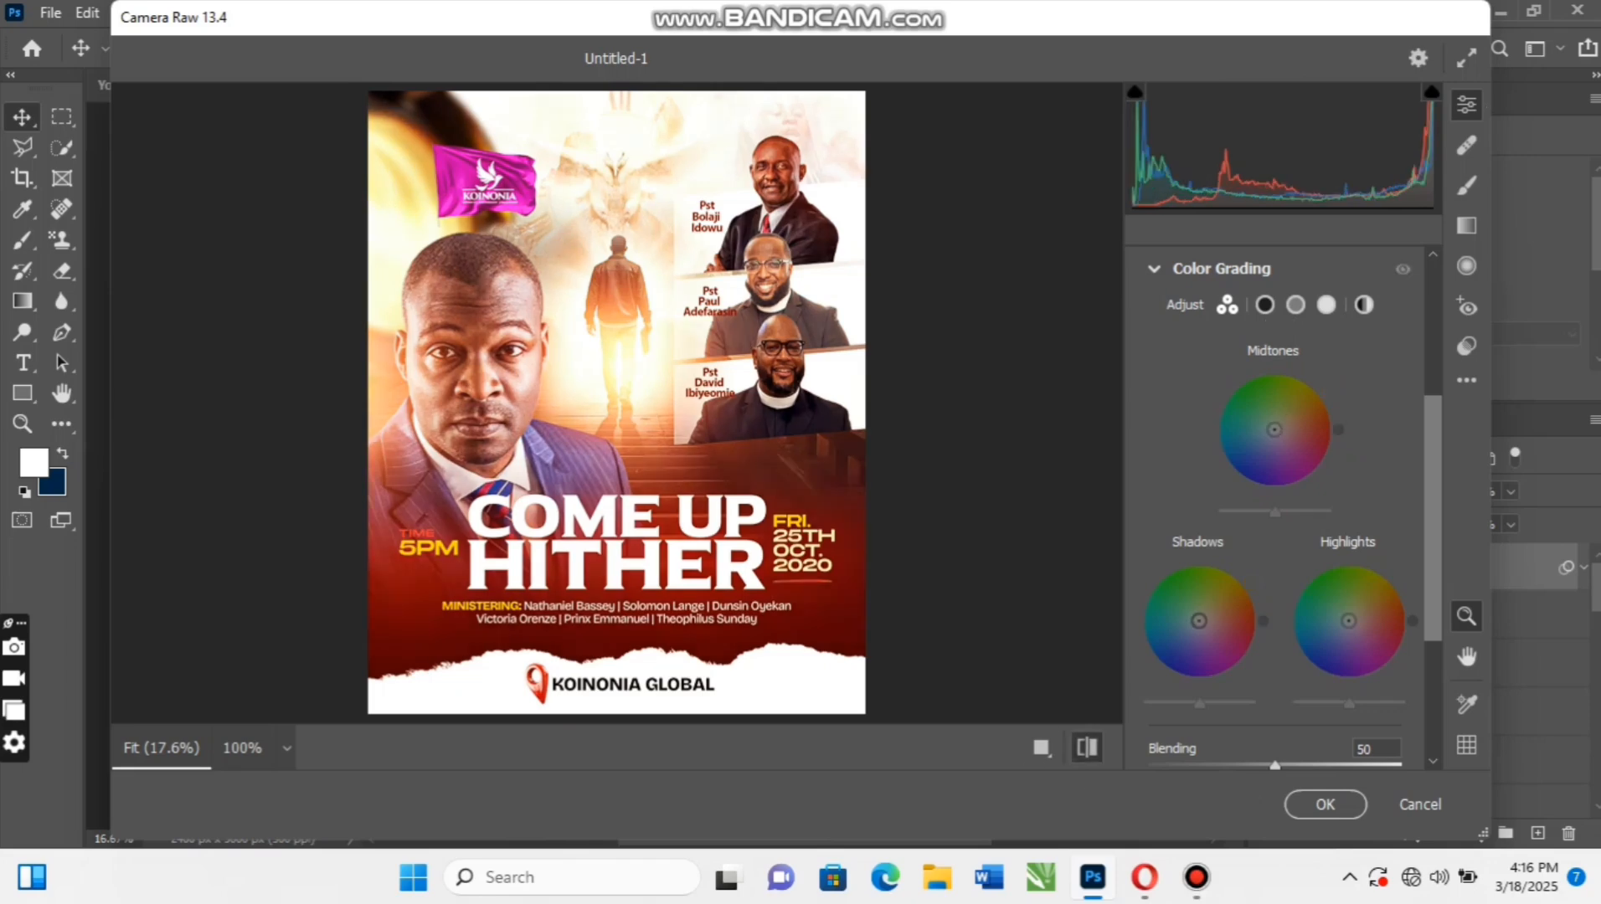
click(1087, 747)
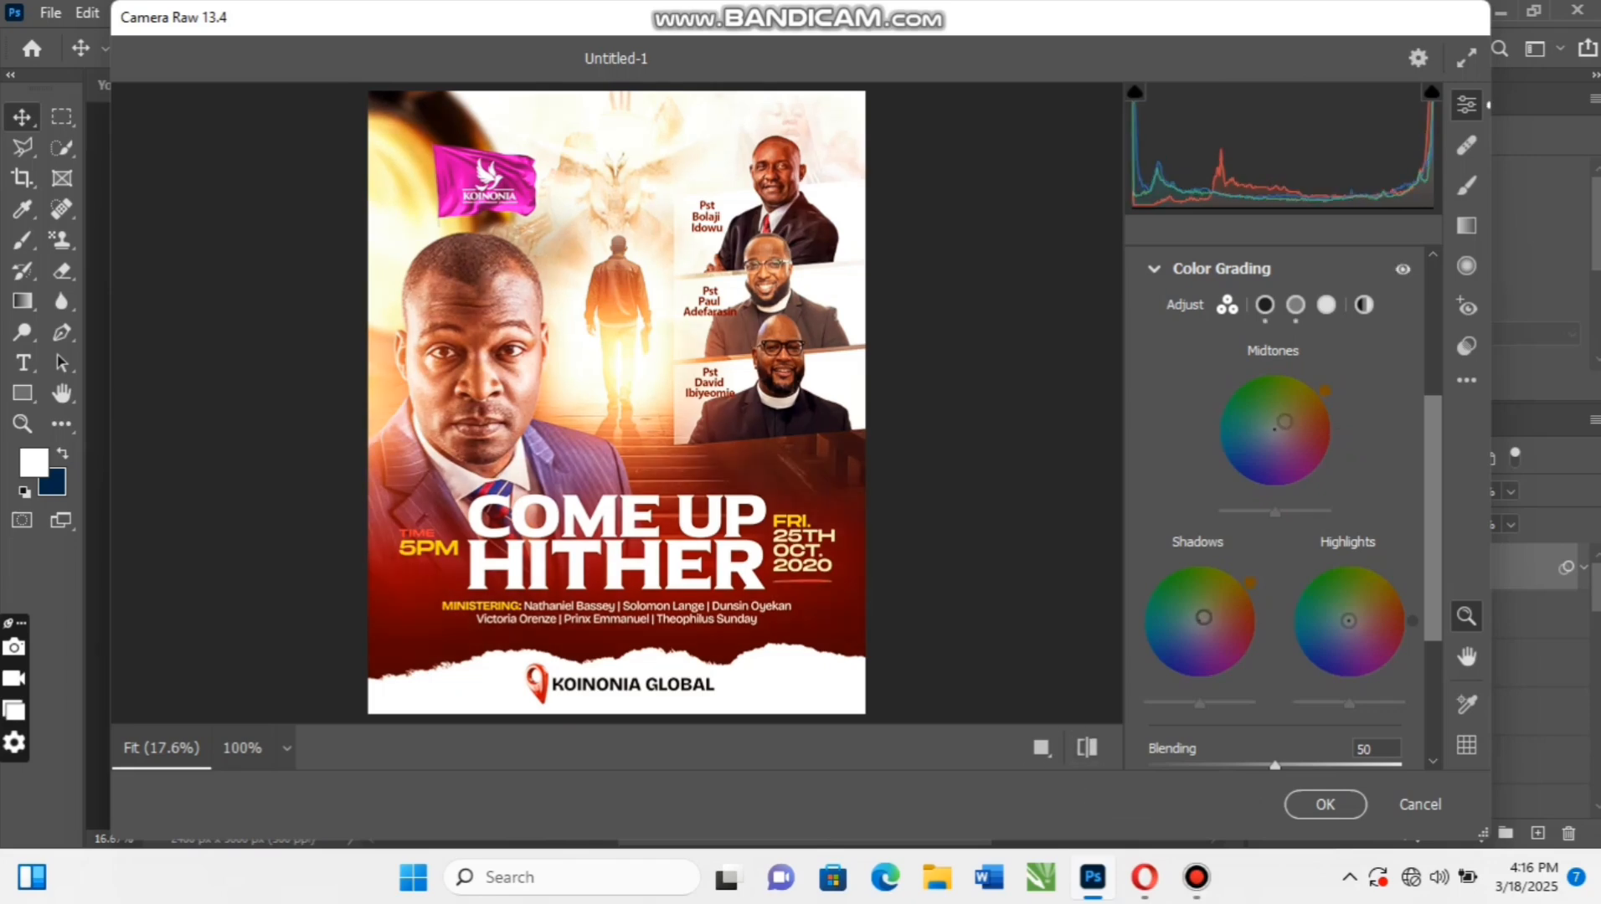
click(1325, 804)
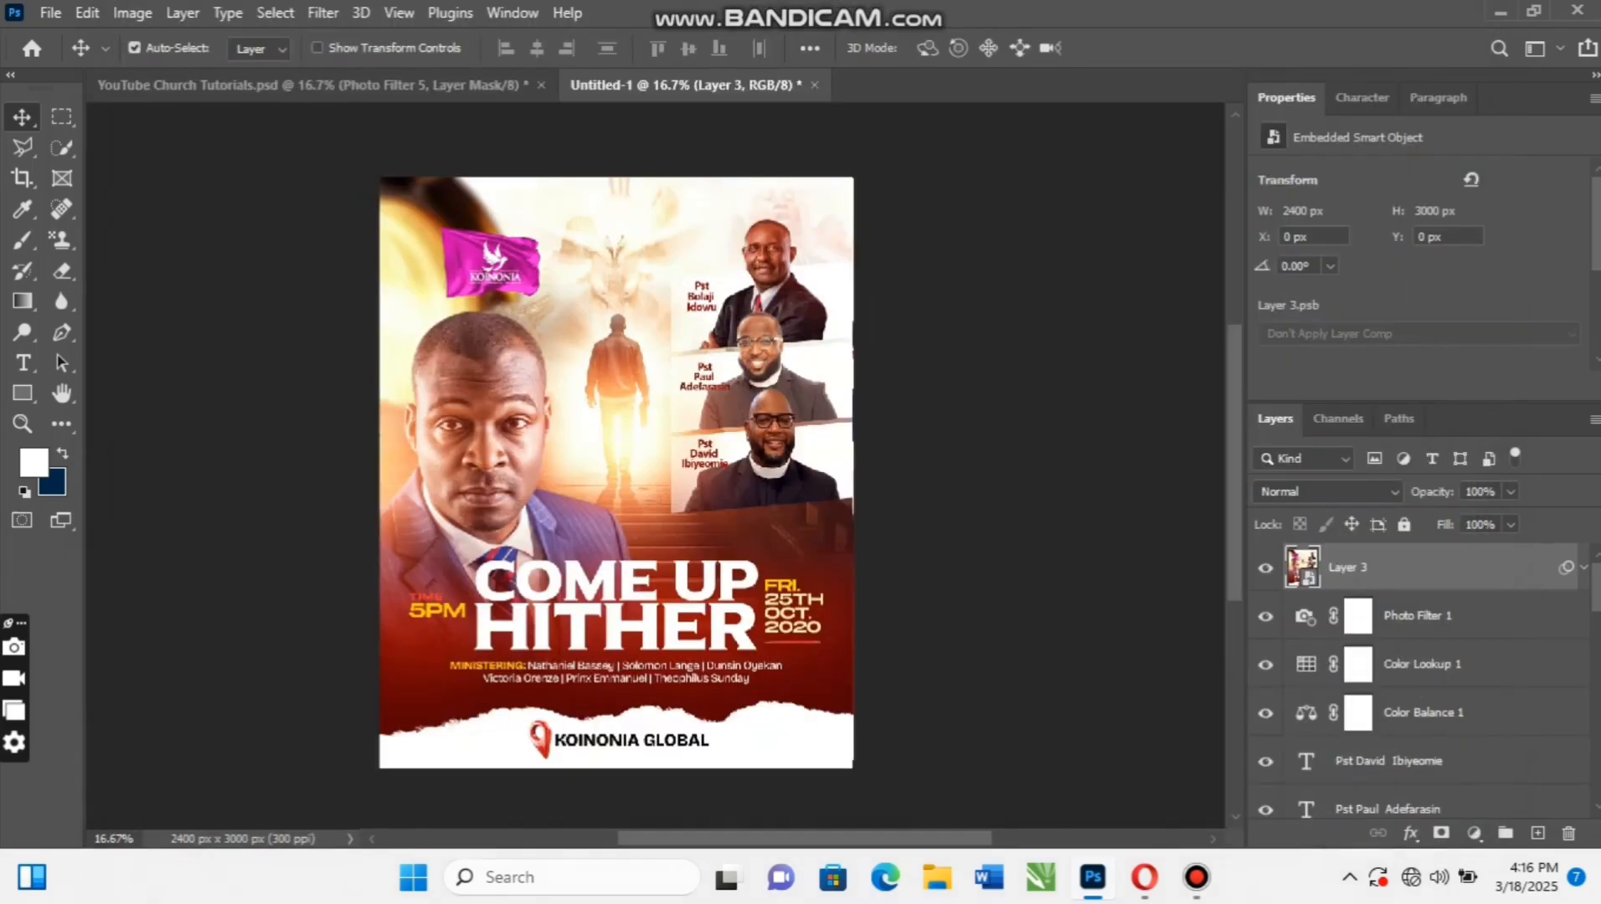